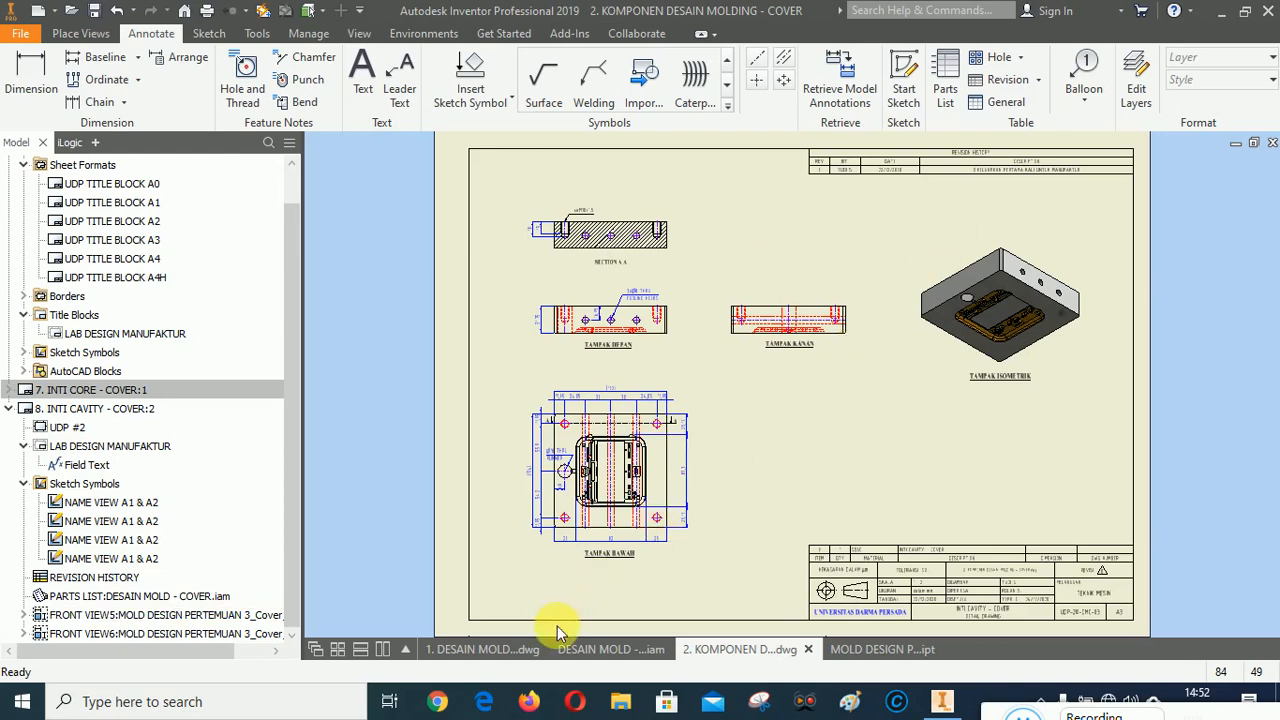
Open the sprue bushing part from the assembly drawing's parts list.
{"action": "left_click", "coordinate": [473, 652]}
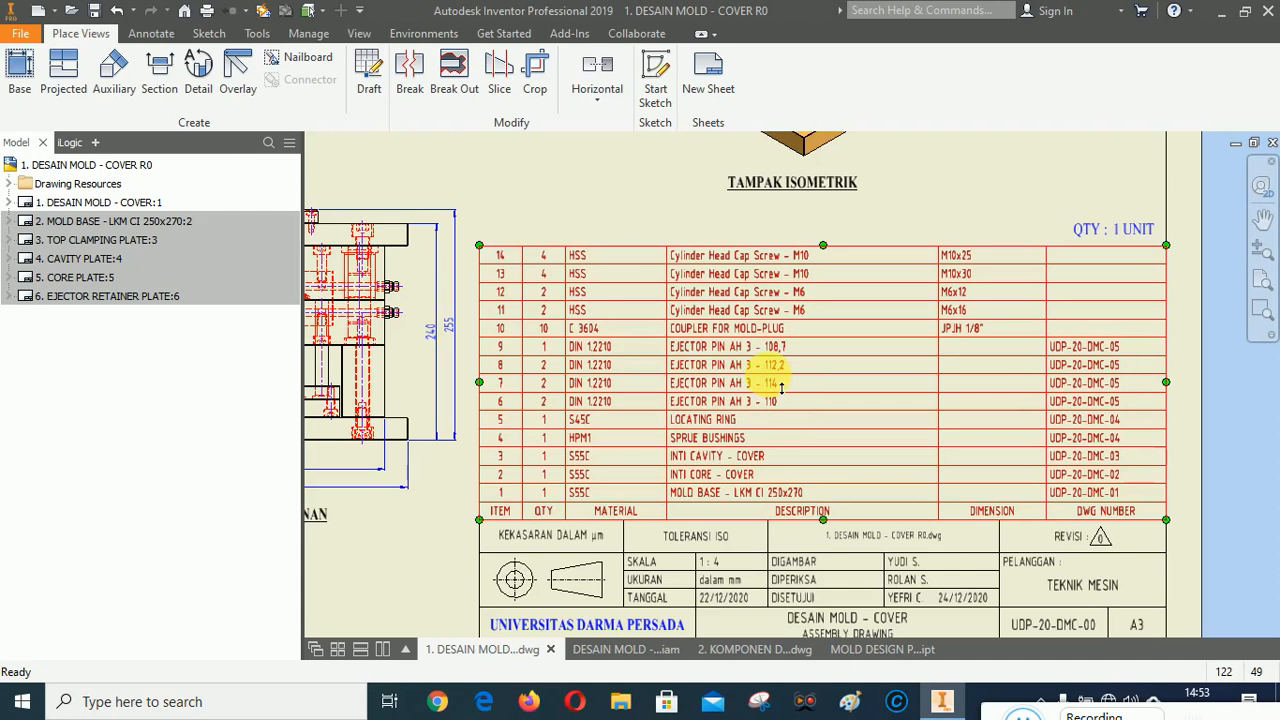
{"action": "mouse_move", "coordinate": [990, 715]}
{"action": "left_mouse_down"}
{"action": "mouse_move", "coordinate": [440, 590]}
{"action": "mouse_move", "coordinate": [994, 701]}
{"action": "left_mouse_up"}
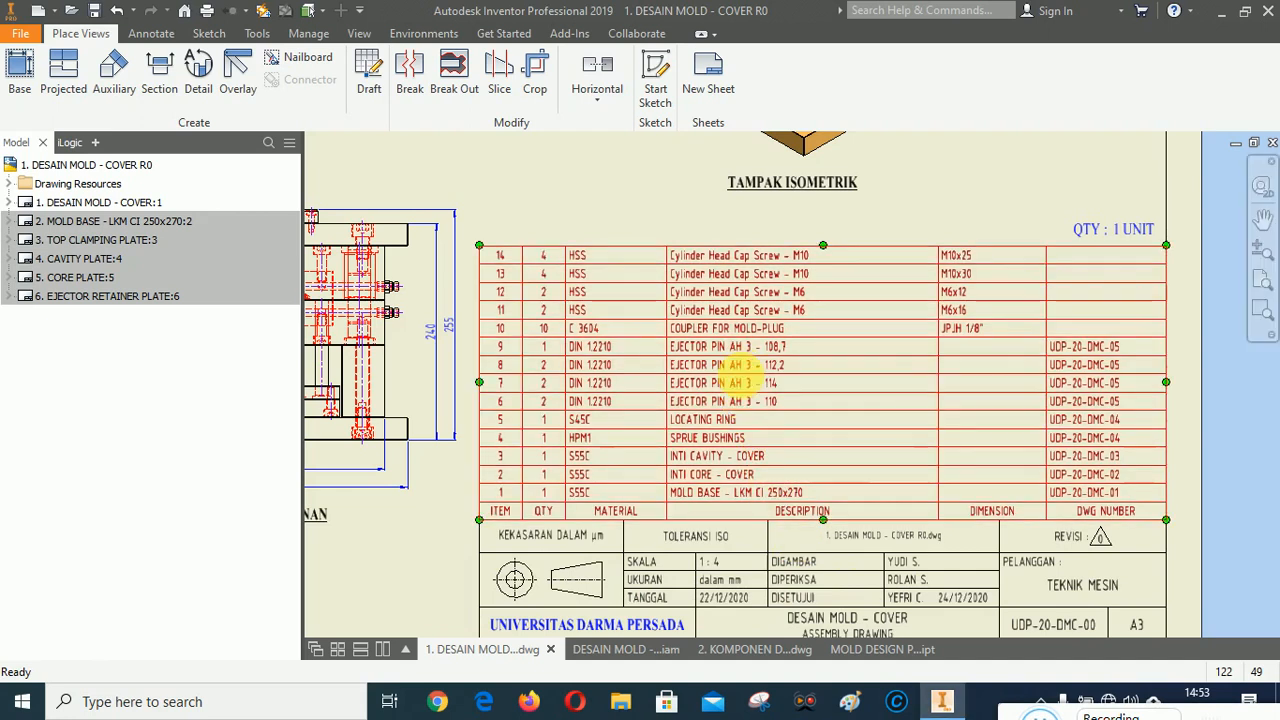
{"action": "right_click", "coordinate": [738, 372]}
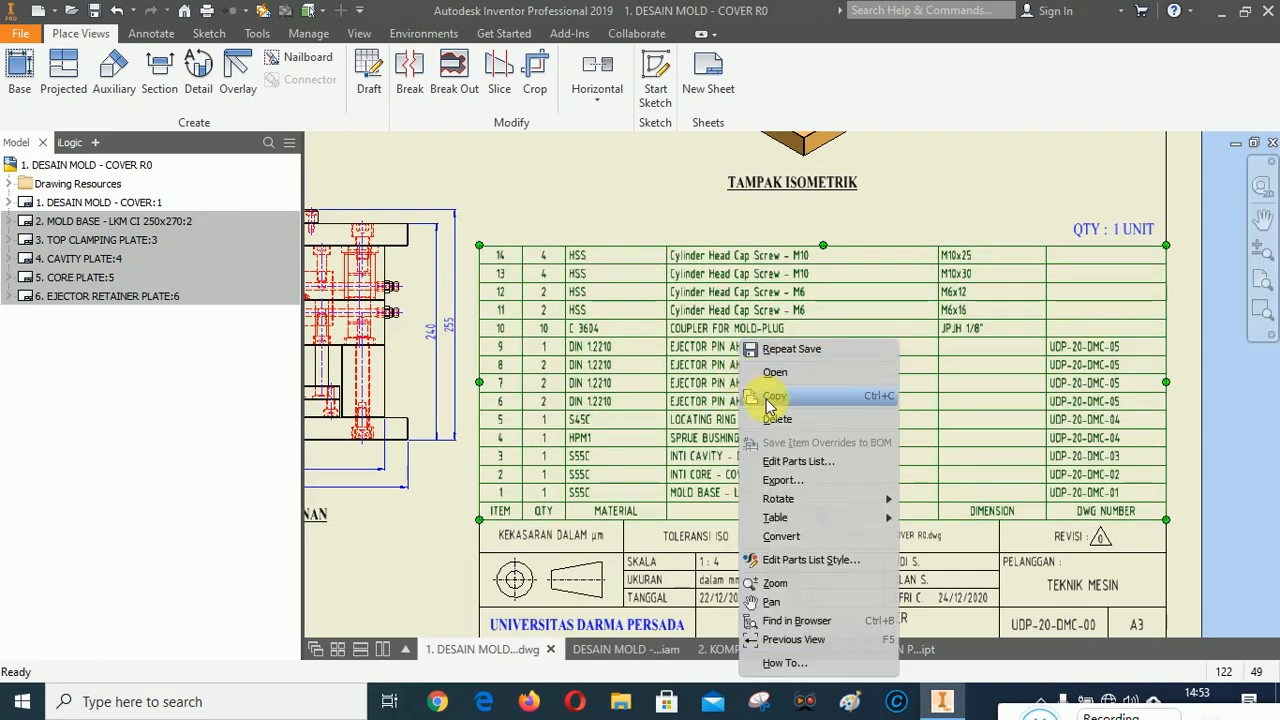
{"action": "left_click", "coordinate": [784, 461]}
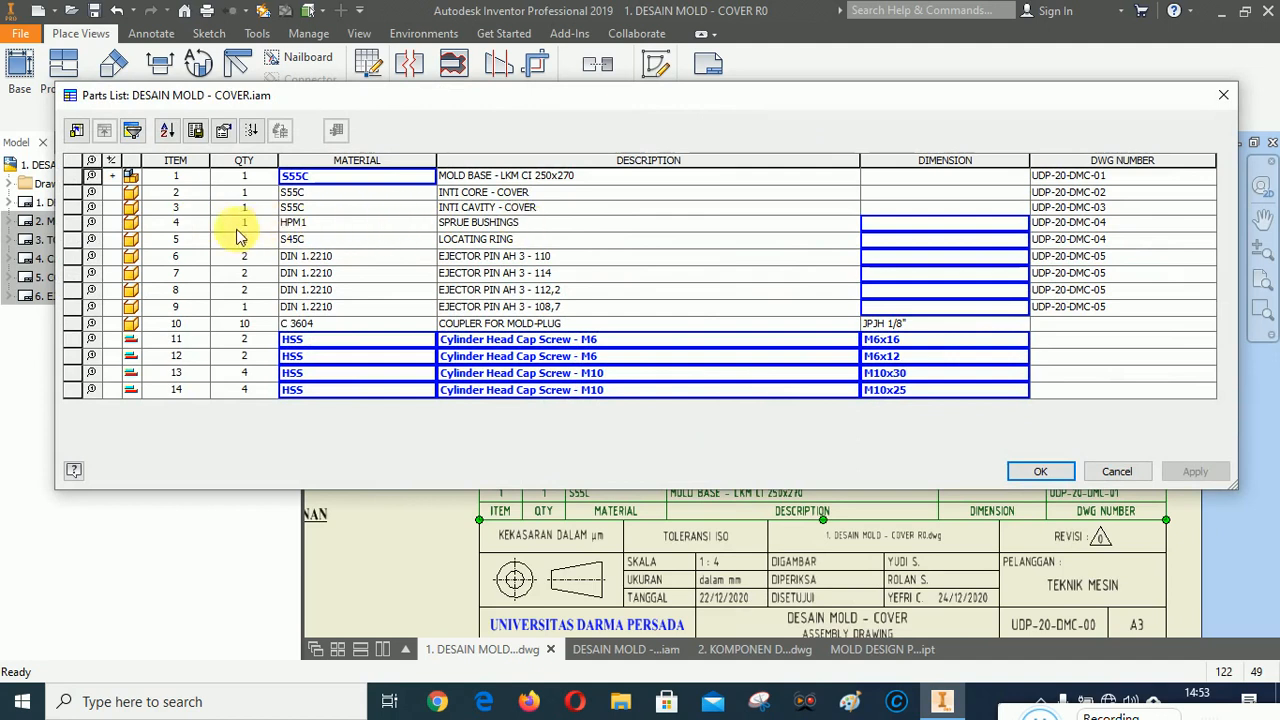
{"action": "right_click", "coordinate": [135, 226]}
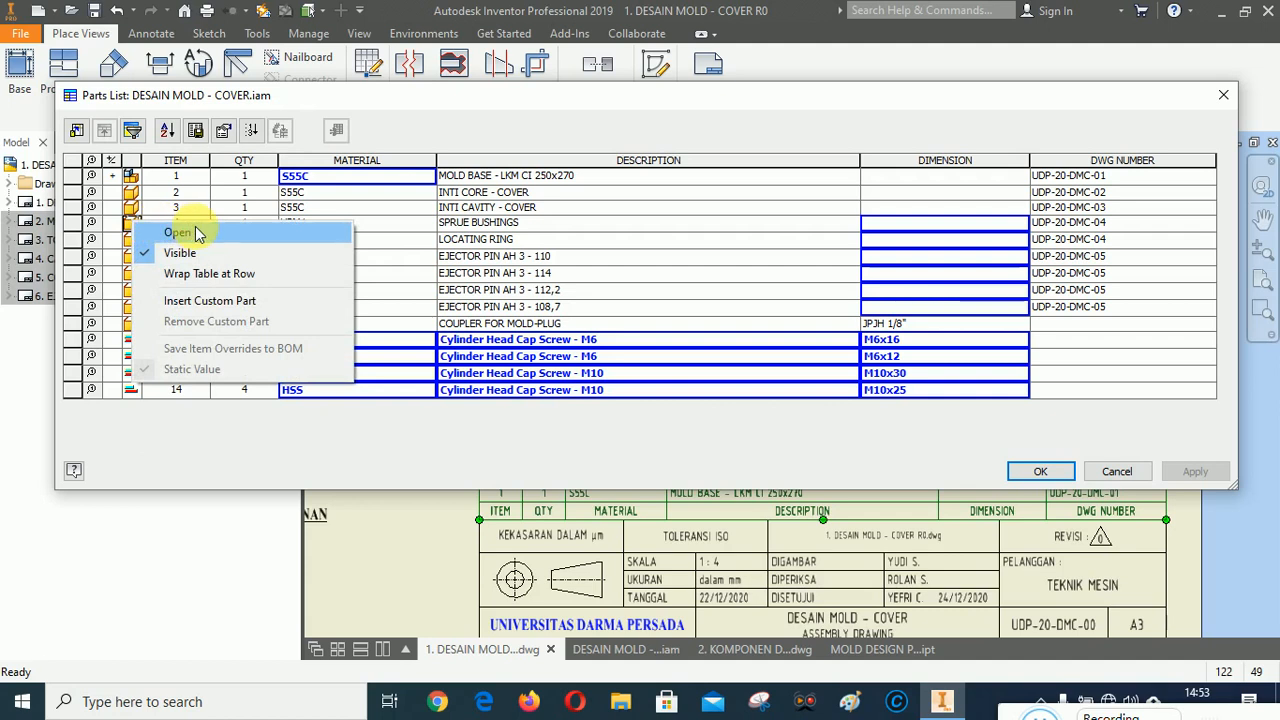
{"action": "left_click", "coordinate": [178, 232]}
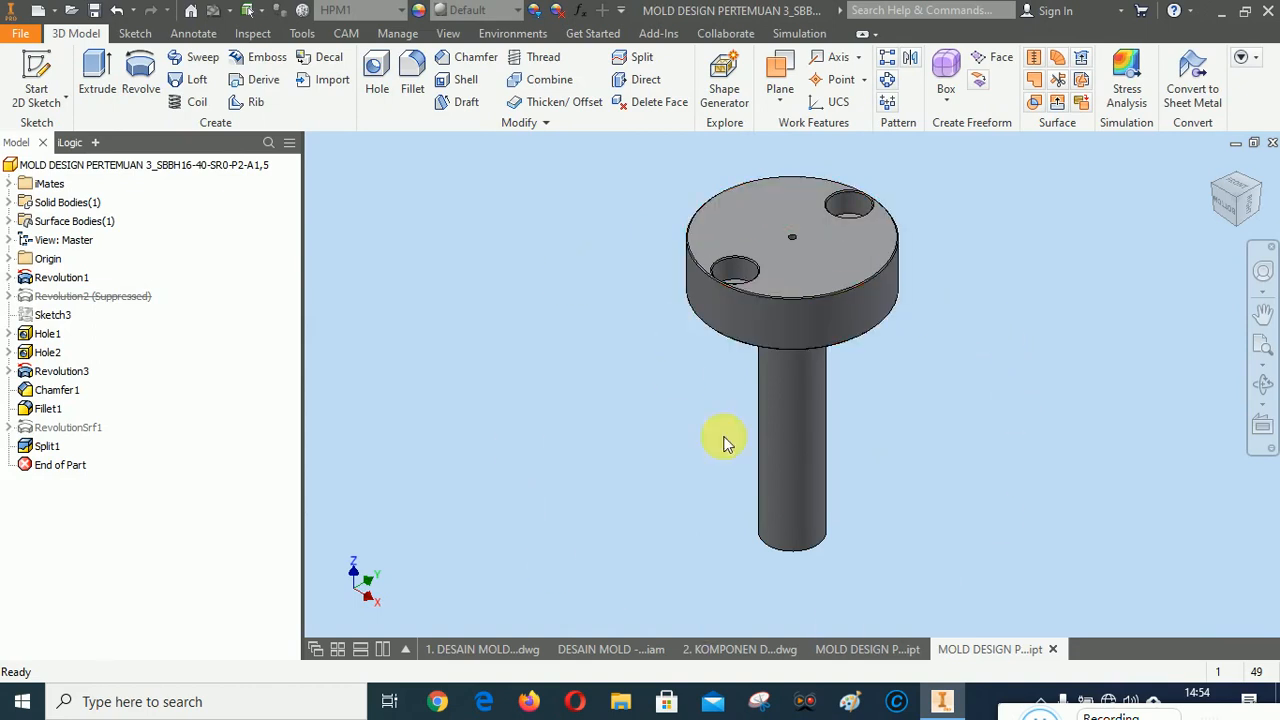
Close the cavity plate part document and return to the components drawing.
{"action": "mouse_move", "coordinate": [851, 651]}
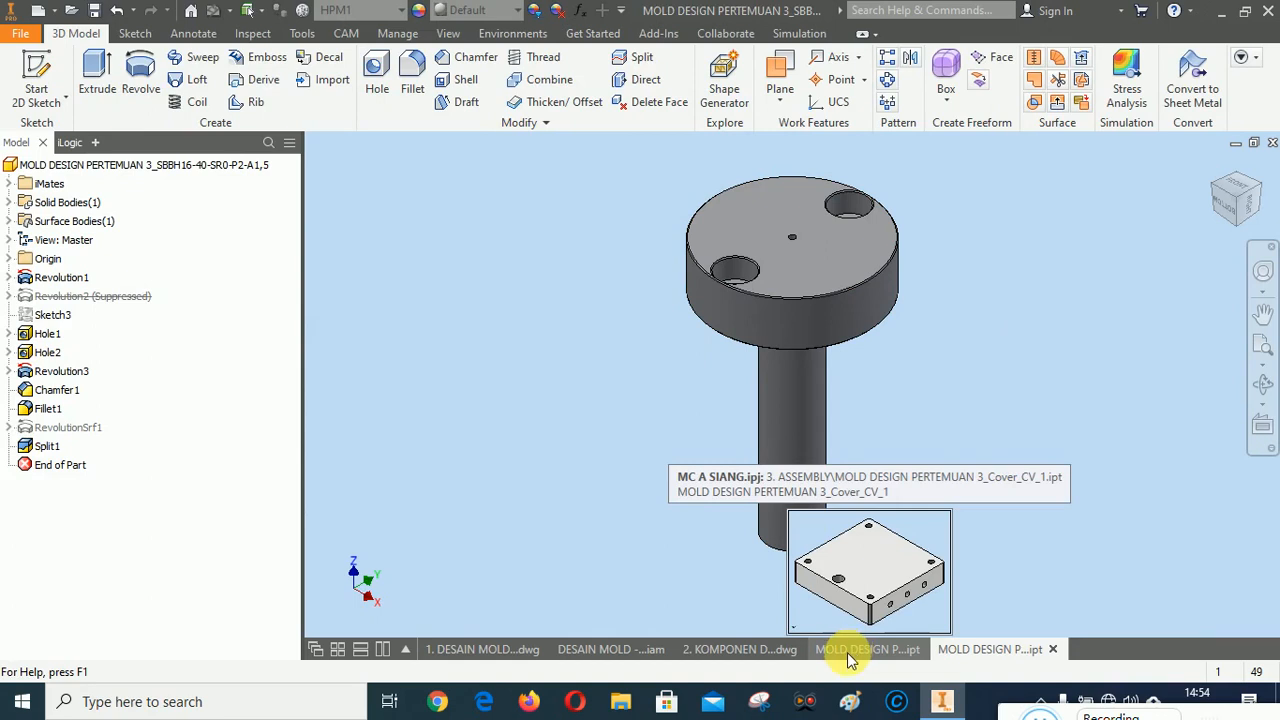
{"action": "left_click", "coordinate": [850, 651]}
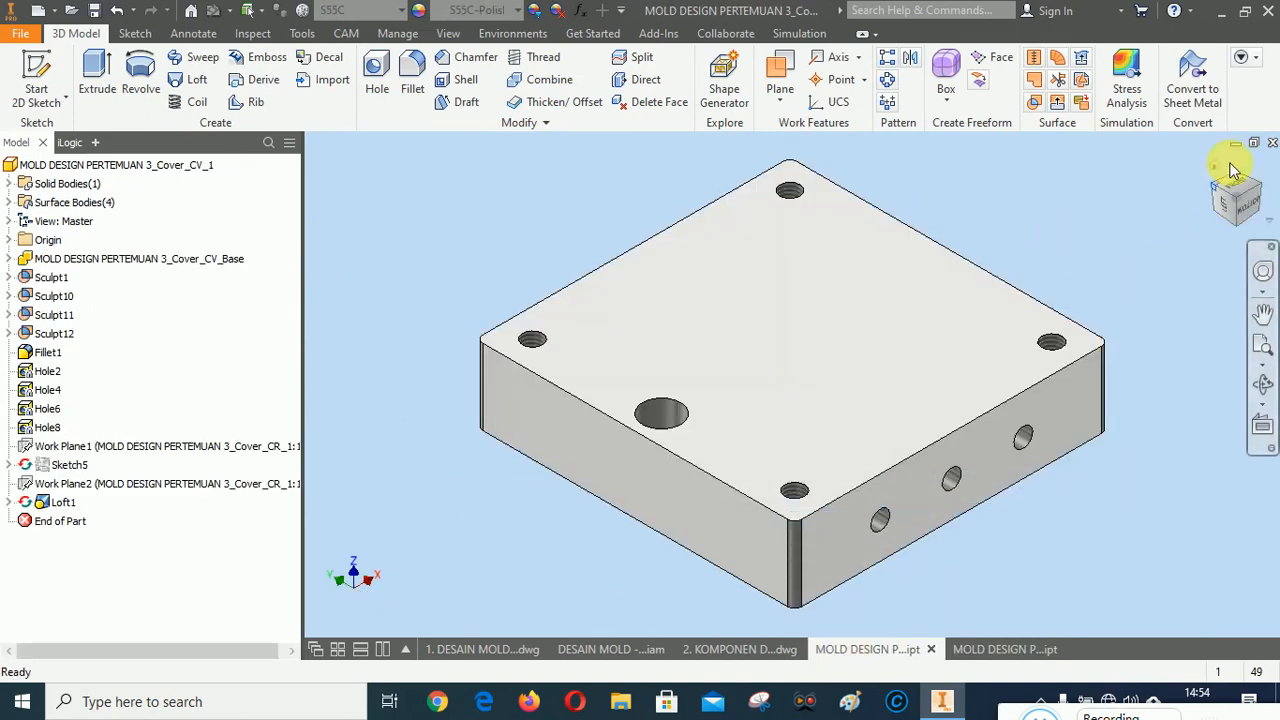
{"action": "left_click", "coordinate": [1272, 143]}
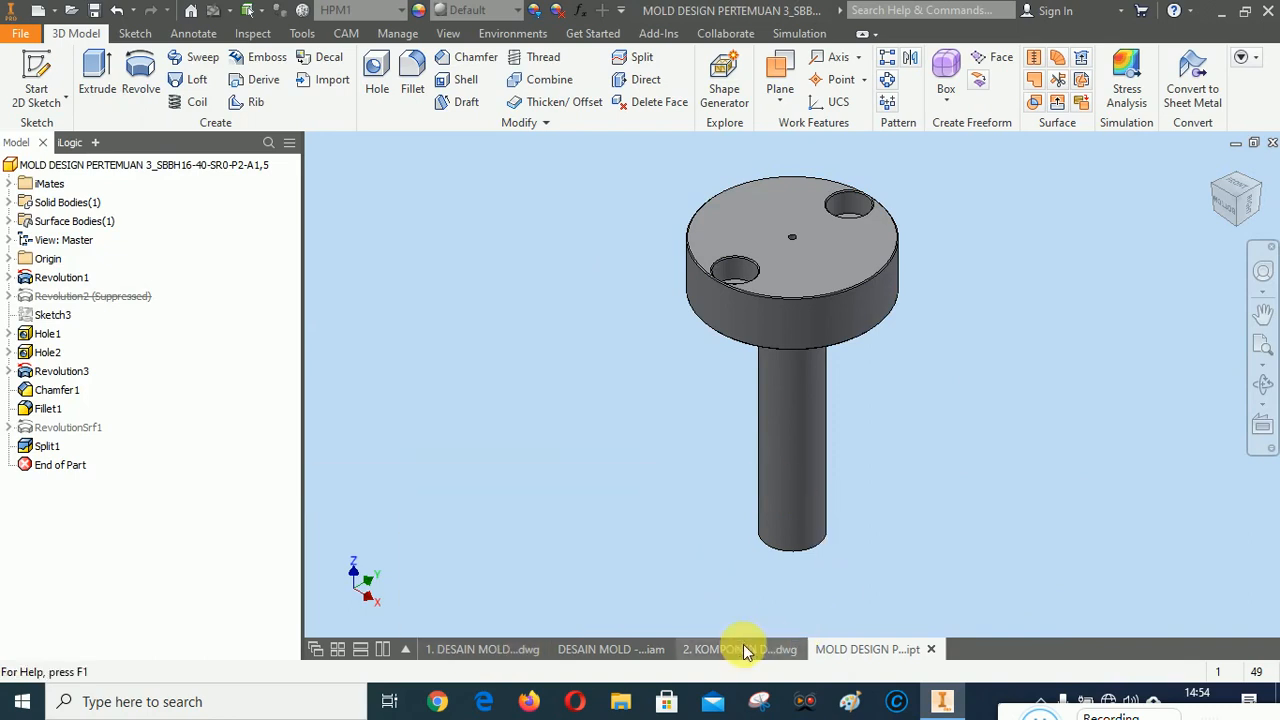
{"action": "left_click", "coordinate": [612, 649]}
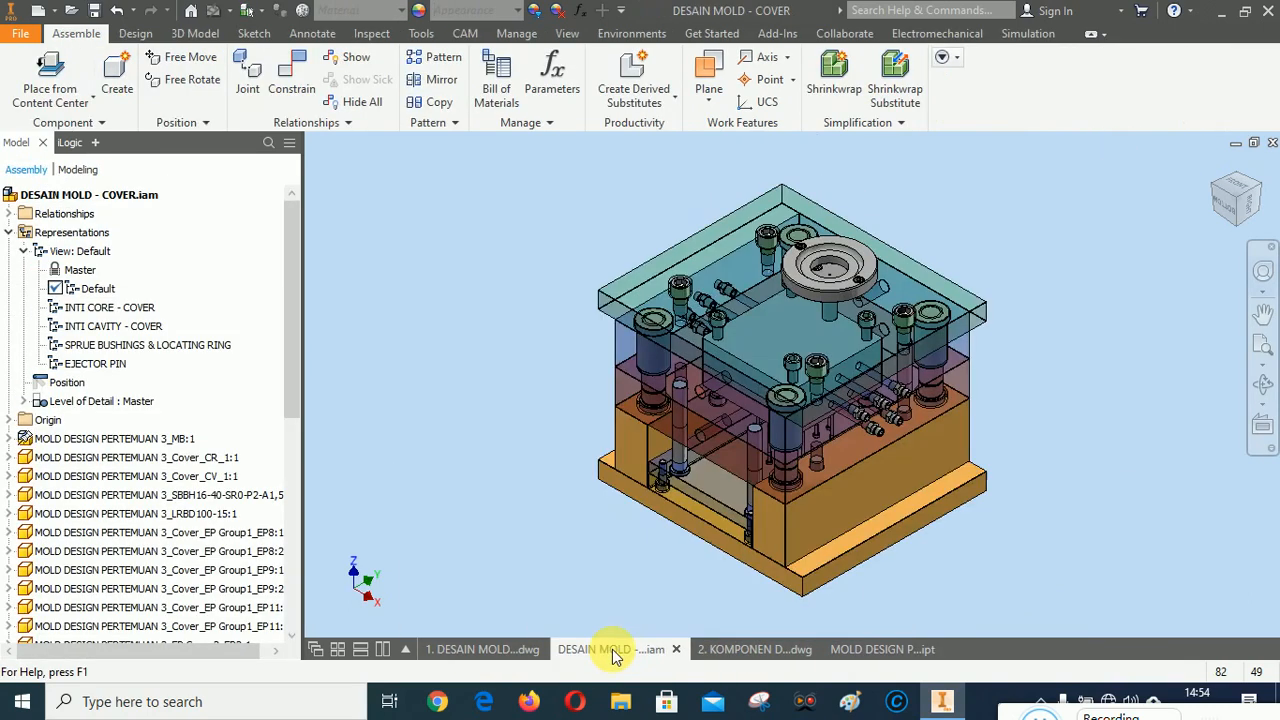
{"action": "left_click", "coordinate": [872, 650]}
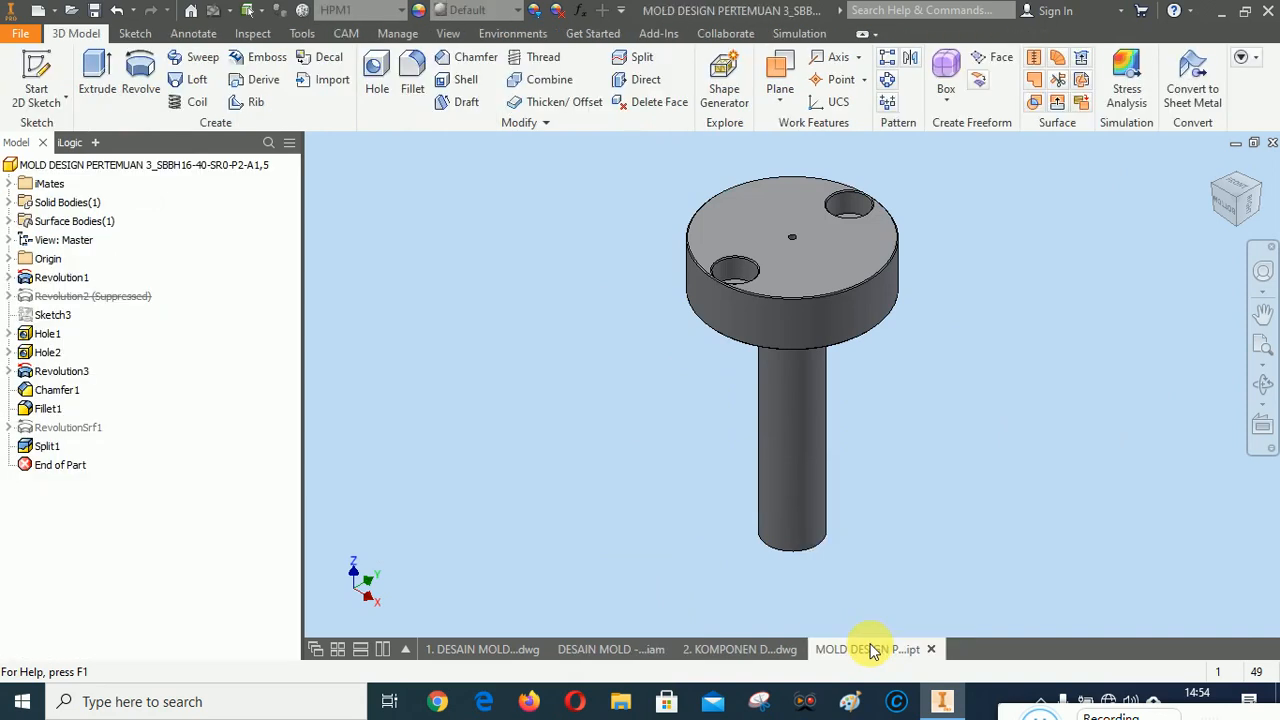
{"action": "left_click", "coordinate": [725, 650]}
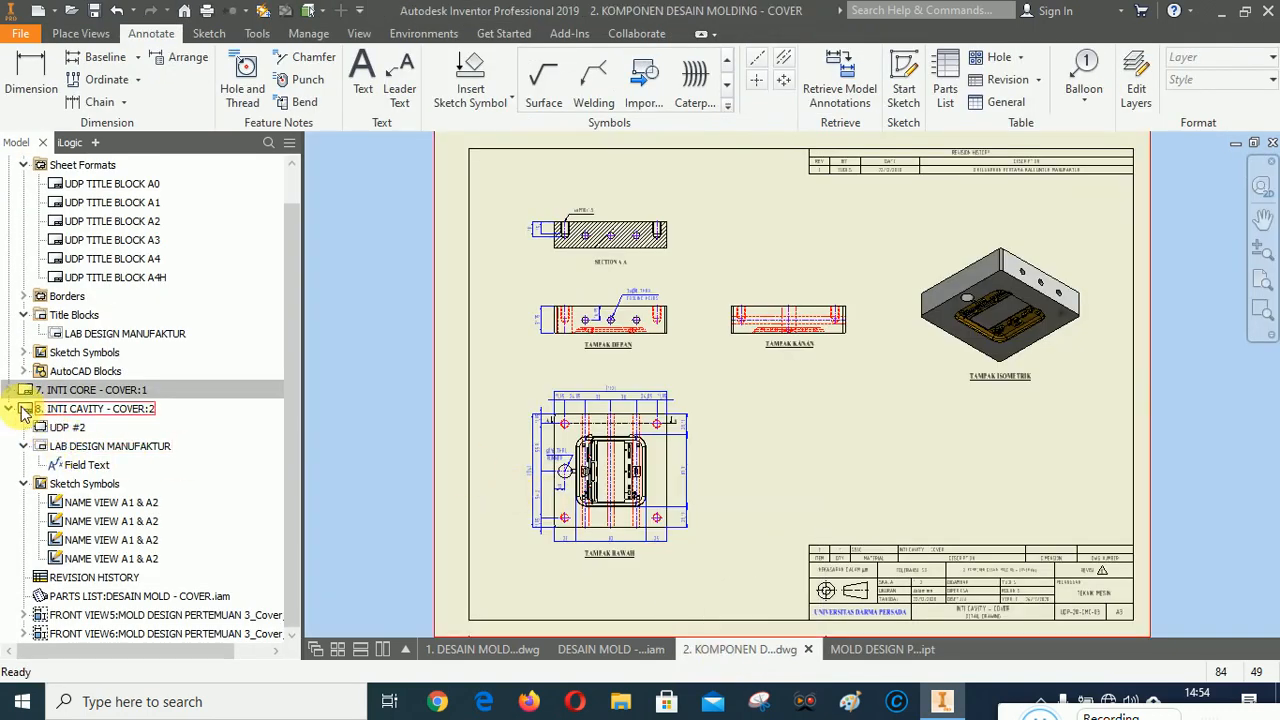
Create a new sheet from the UDP TITLE BLOCK A3 sheet format.
{"action": "left_click", "coordinate": [10, 409]}
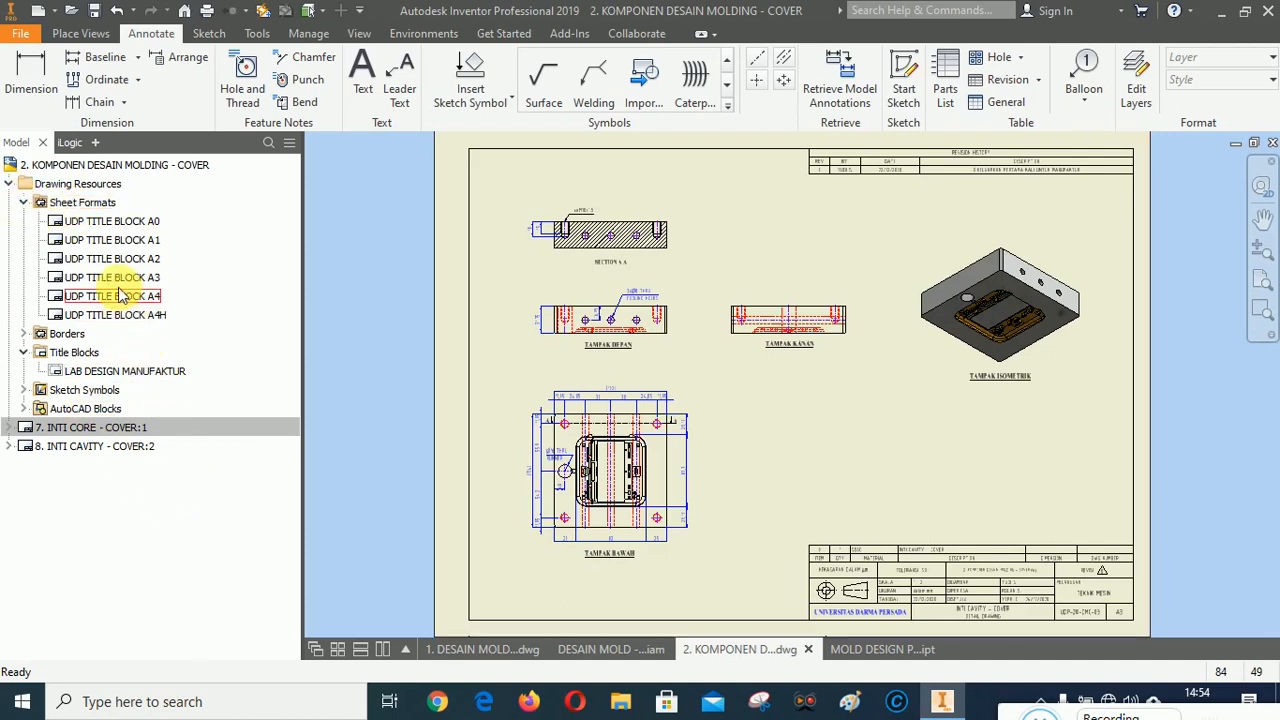
{"action": "right_click", "coordinate": [108, 282]}
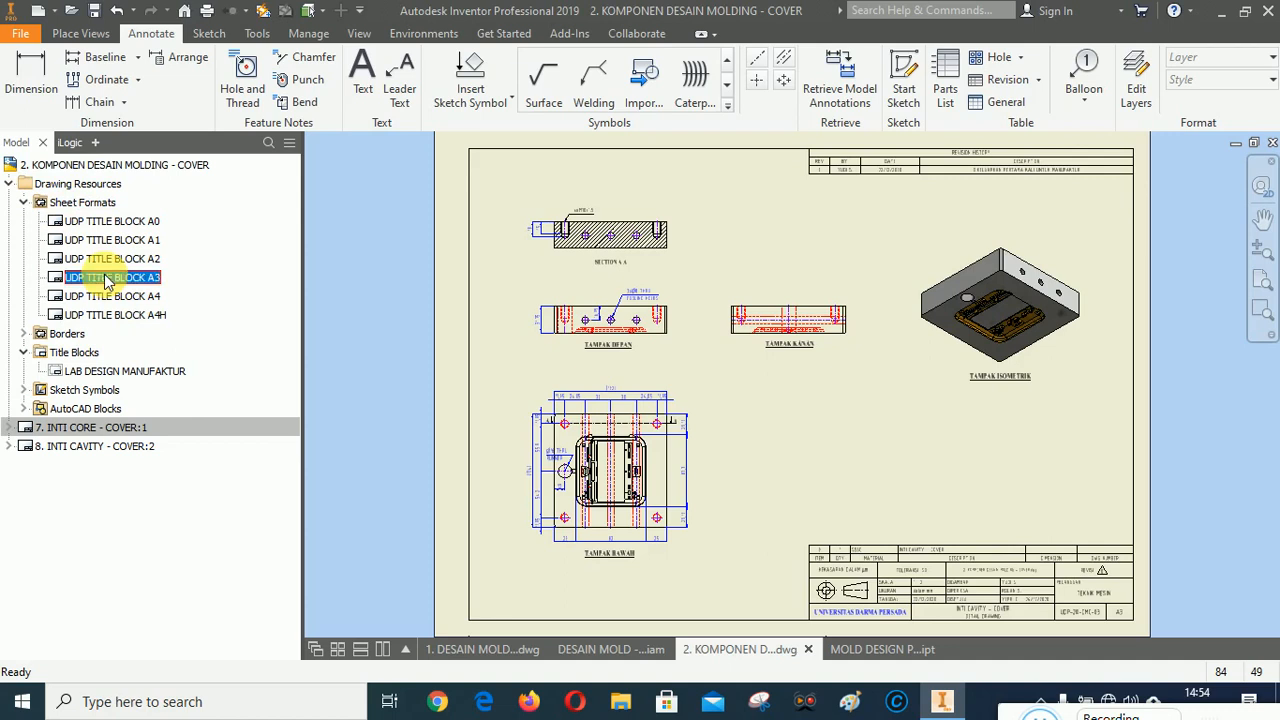
{"action": "left_click", "coordinate": [148, 355]}
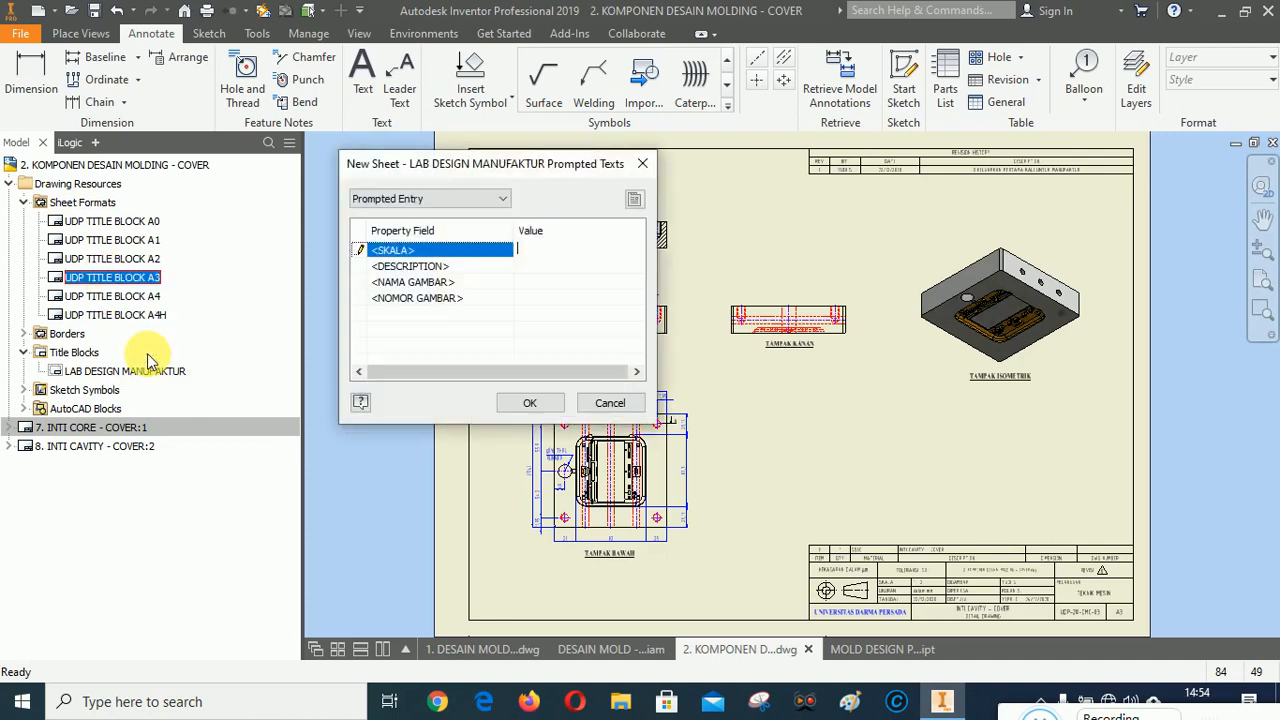
Enter SPRUE BUSHINGS & LOCATING RING as the new sheet's description.
{"action": "left_click", "coordinate": [532, 267]}
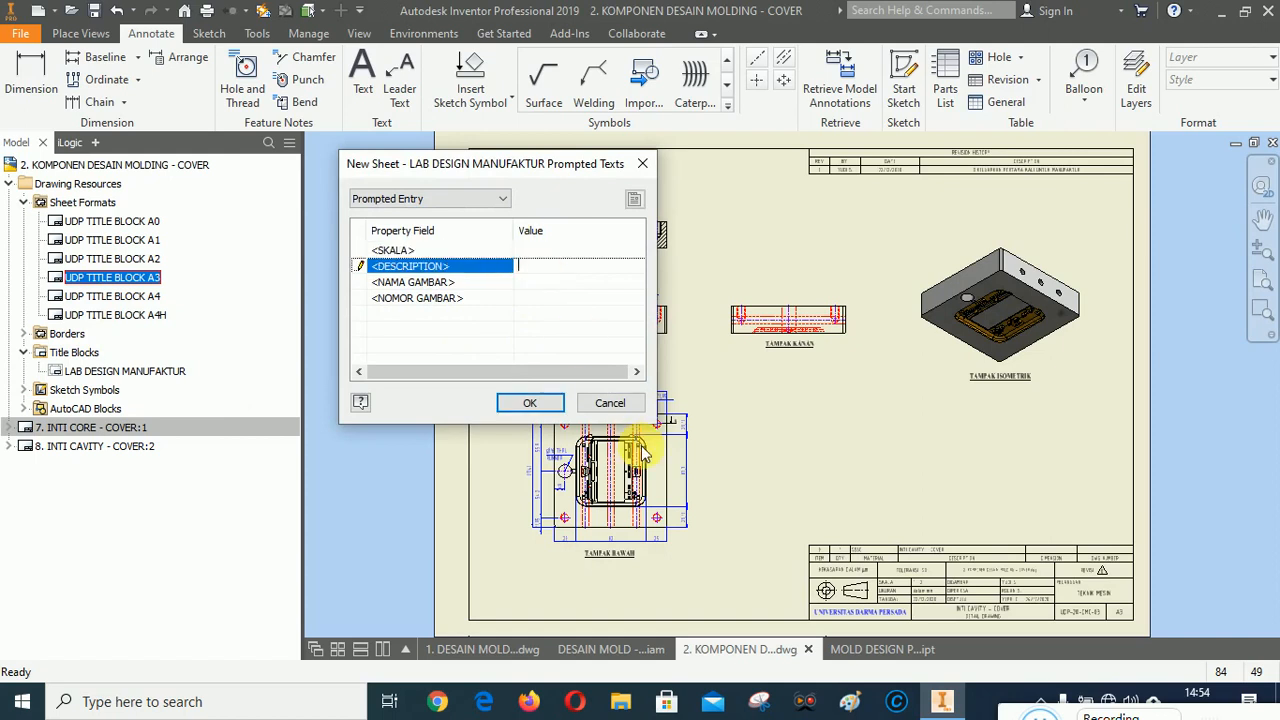
{"action": "type", "text": "S"}
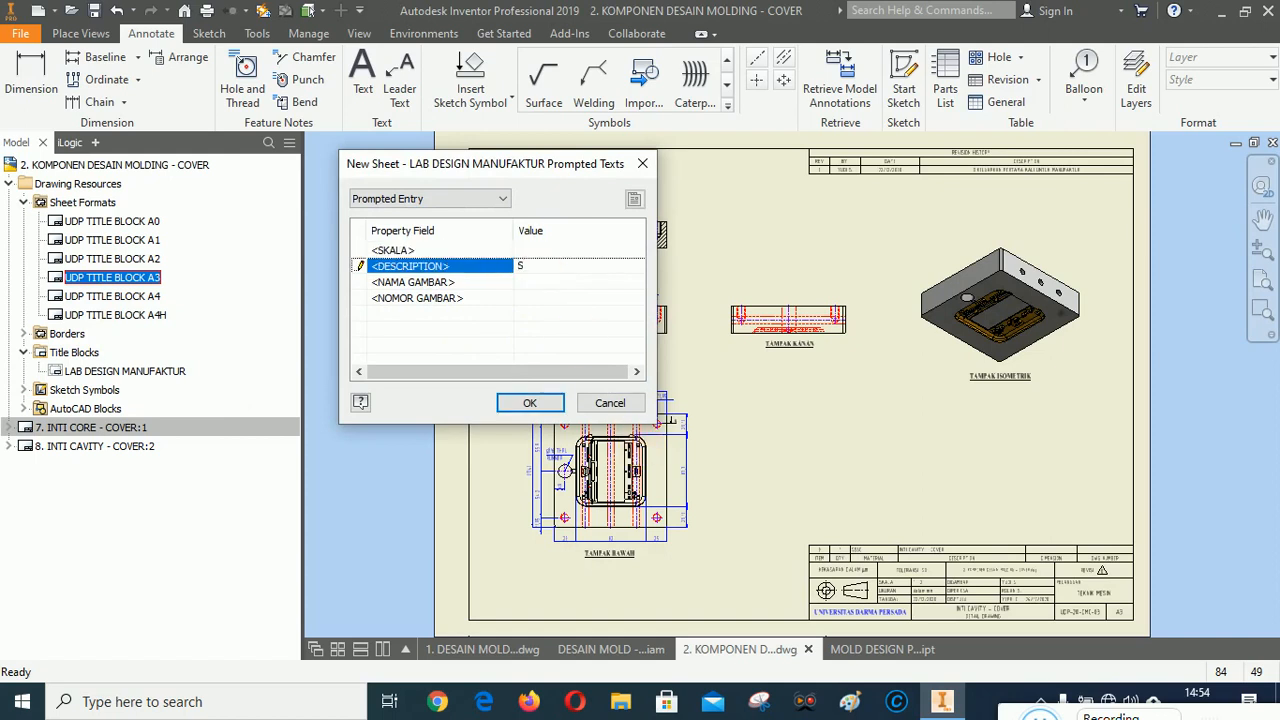
{"action": "type", "text": "PRUE BUSHINGS & LO"}
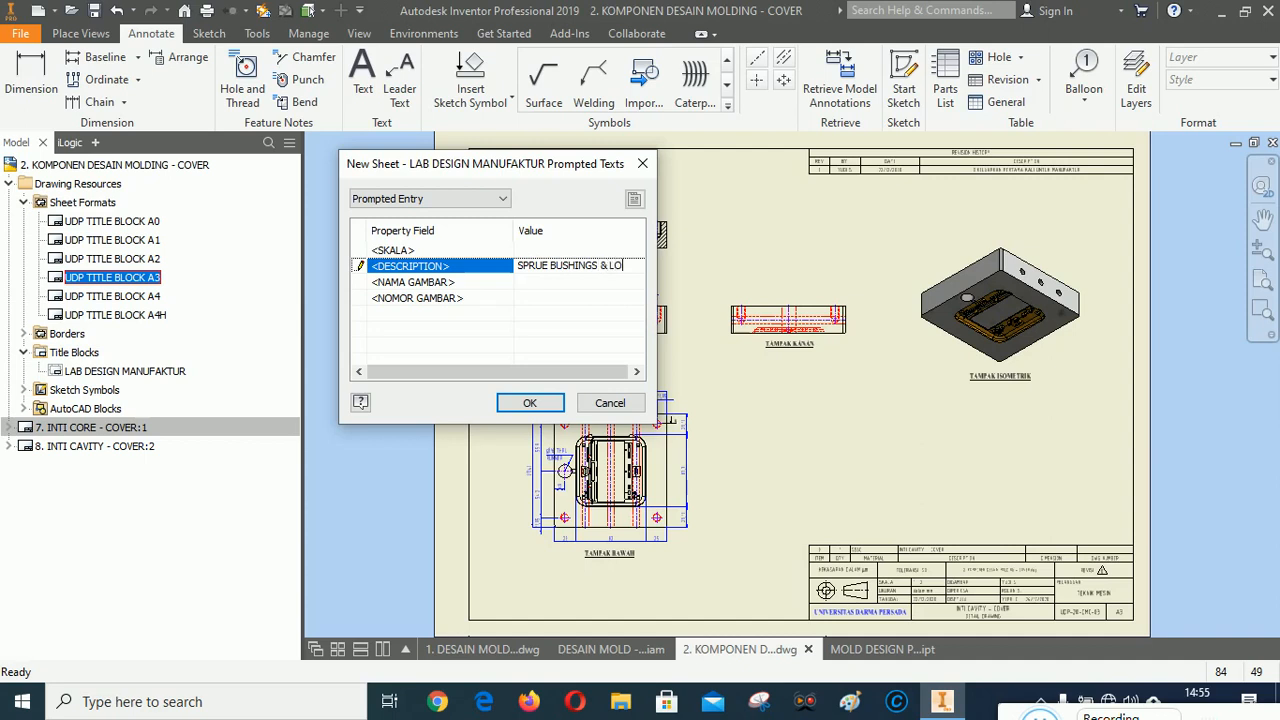
{"action": "type", "text": "CATING RING"}
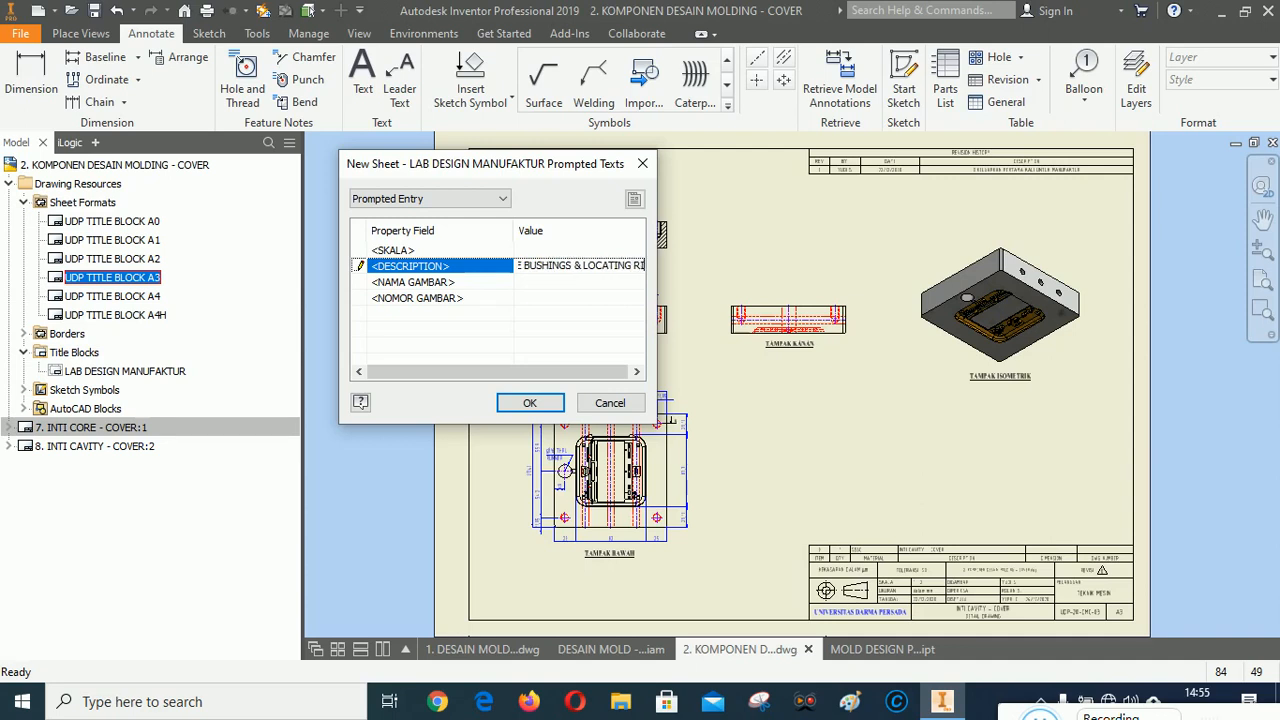
Set the drawing name to DETAIL DRAWING and the drawing number to UDP-20-DMC-04, and confirm the new sheet.
{"action": "left_click", "coordinate": [536, 283]}
{"action": "type", "text": "DETA"}
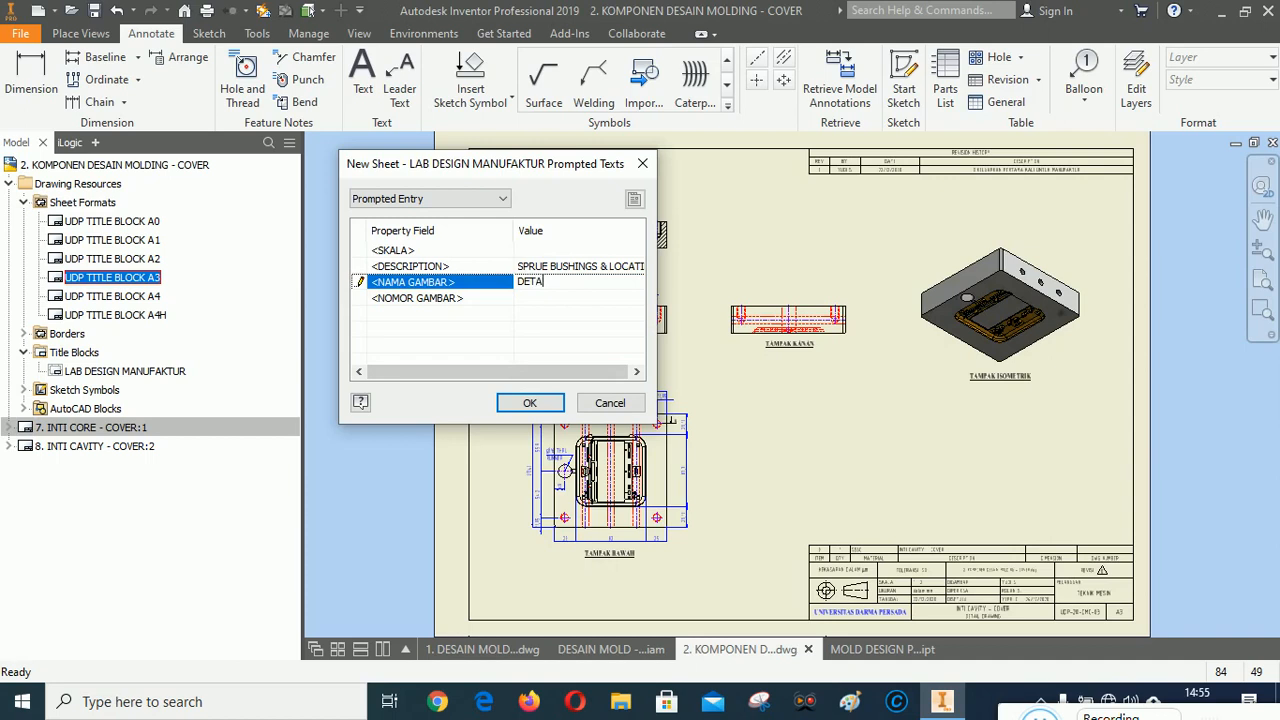
{"action": "type", "text": "IL DRAWING"}
{"action": "left_click", "coordinate": [530, 299]}
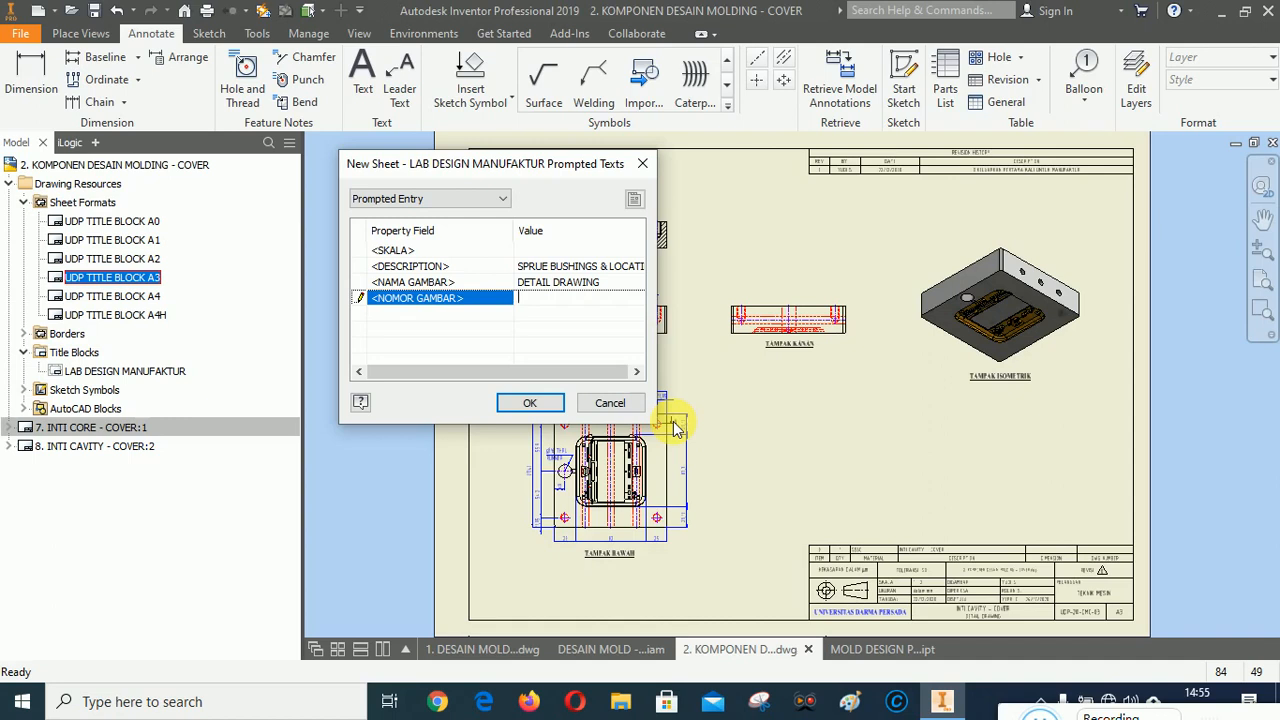
{"action": "type", "text": "UDP"}
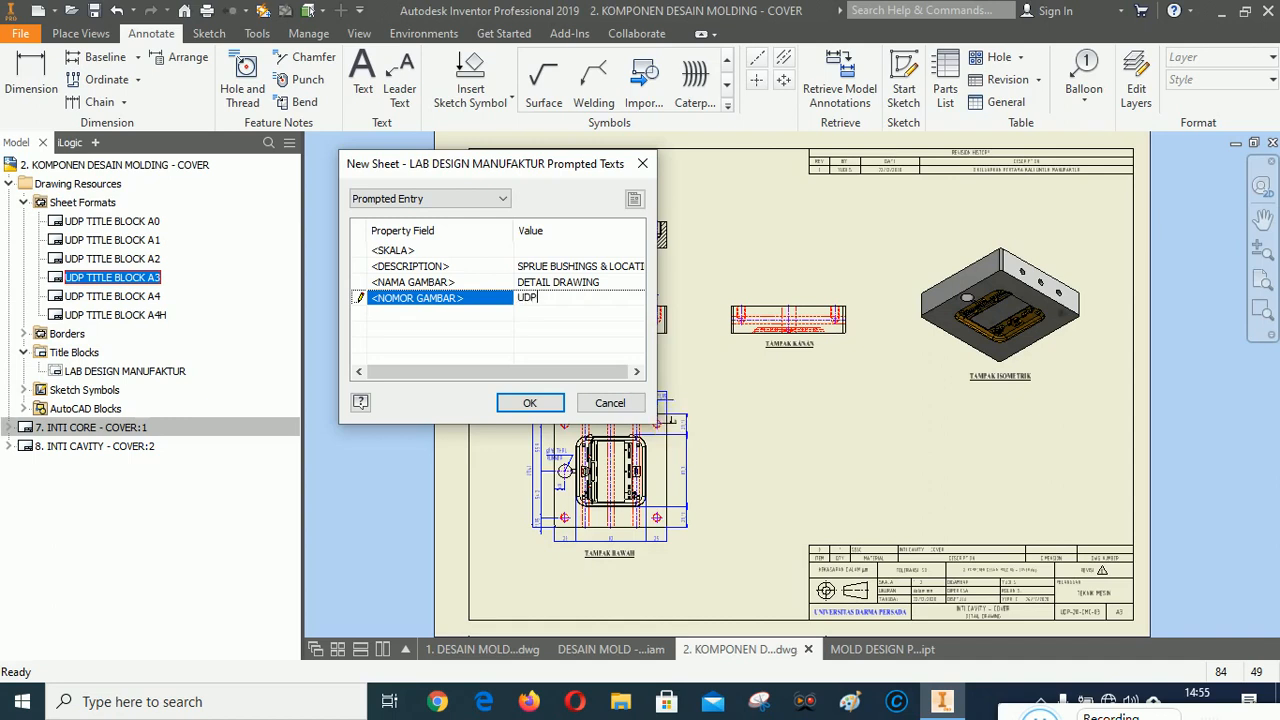
{"action": "type", "text": "-20-DMC"}
{"action": "type", "text": "-04"}
{"action": "left_click", "coordinate": [530, 402]}
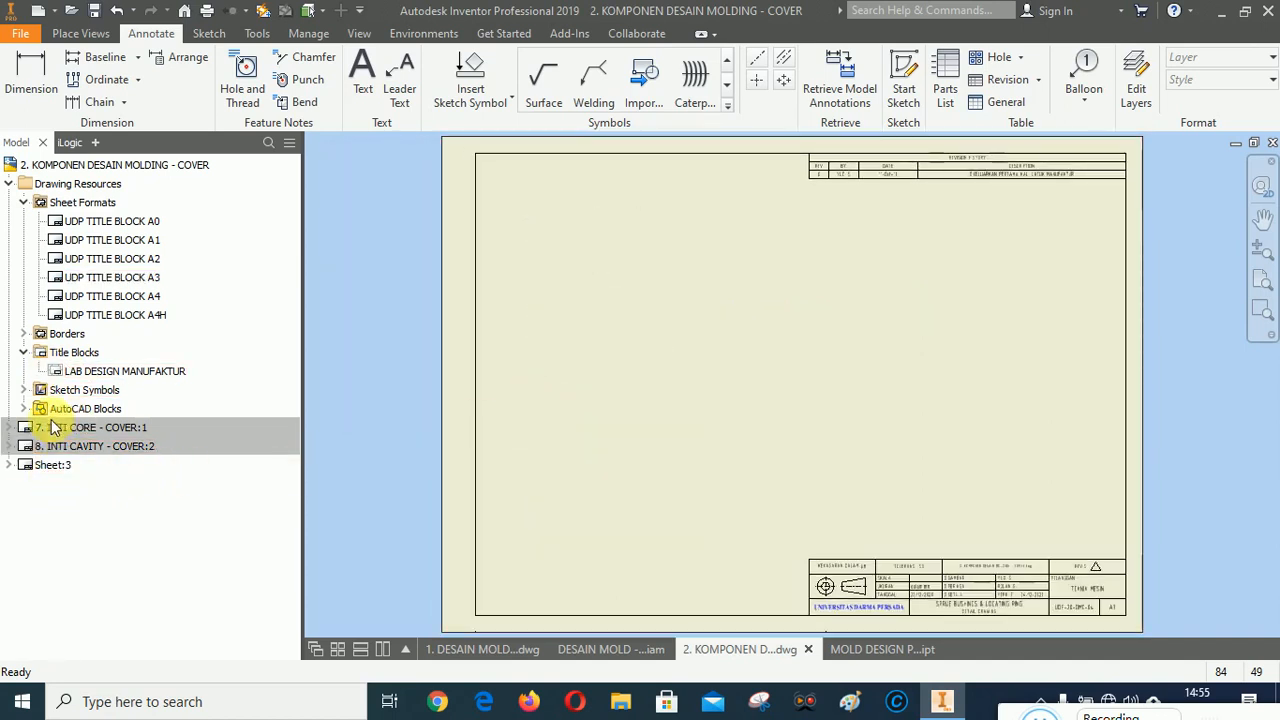
Rename the new sheet to 9. SPRUE BUSHINGS & LOCATING RING.
{"action": "left_click", "coordinate": [50, 465]}
{"action": "left_click", "coordinate": [52, 465]}
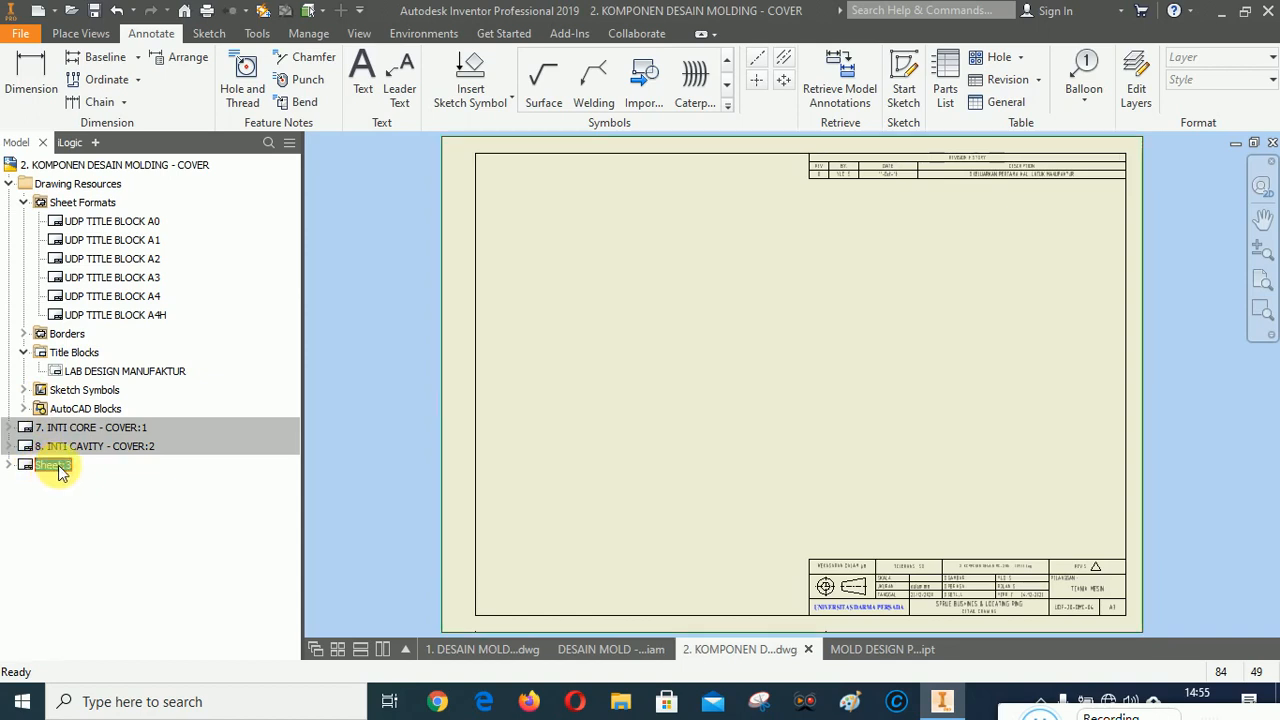
{"action": "type", "text": "9. SPRUE"}
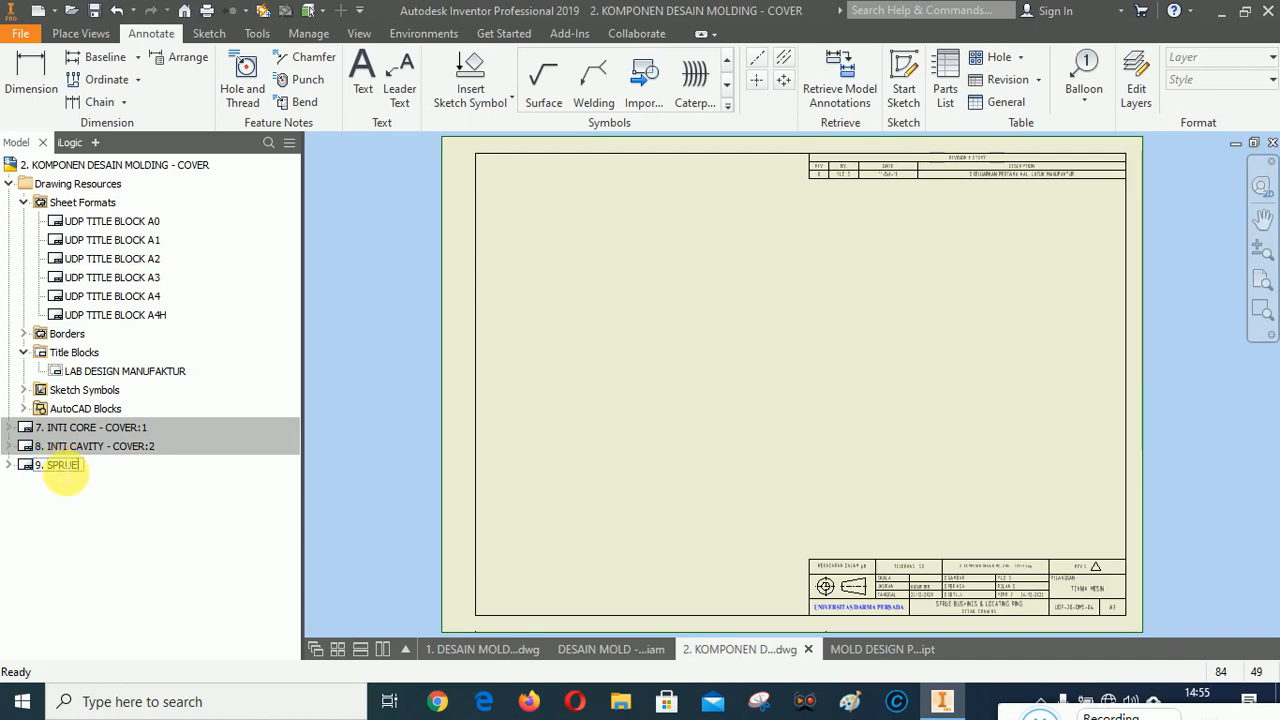
{"action": "type", "text": " BUSHING S"}
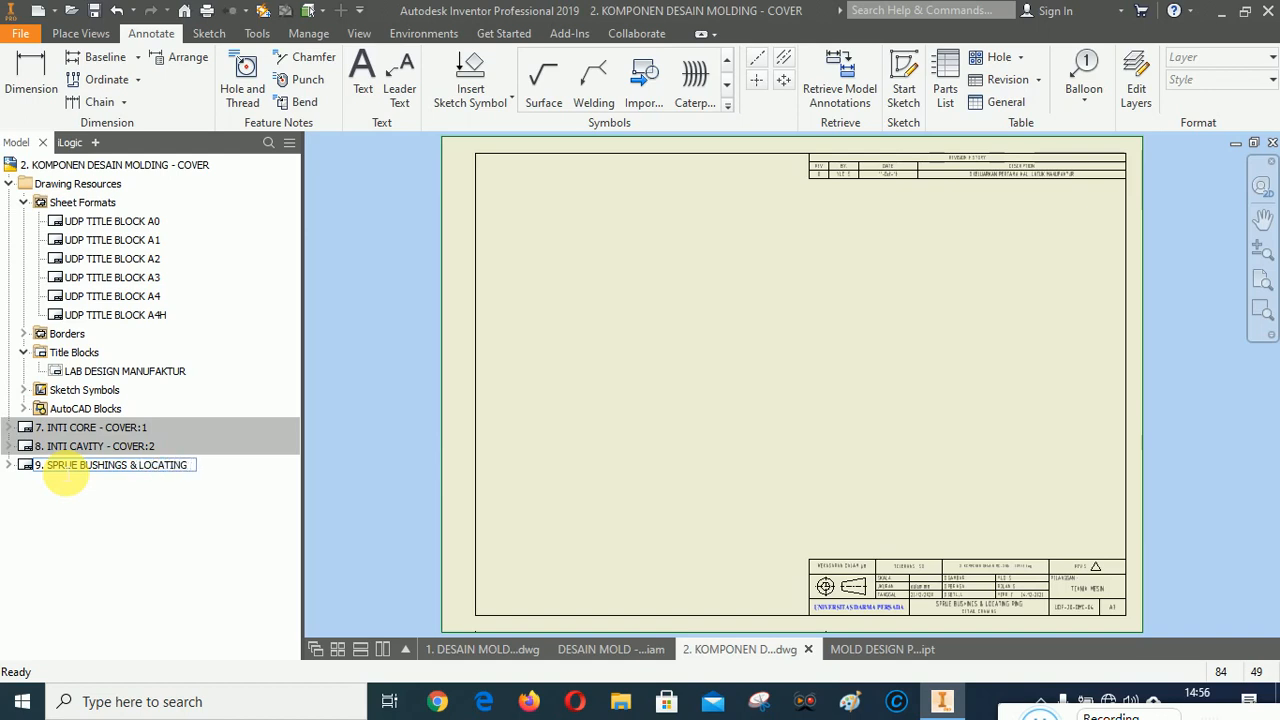
{"action": "left_click", "coordinate": [101, 534]}
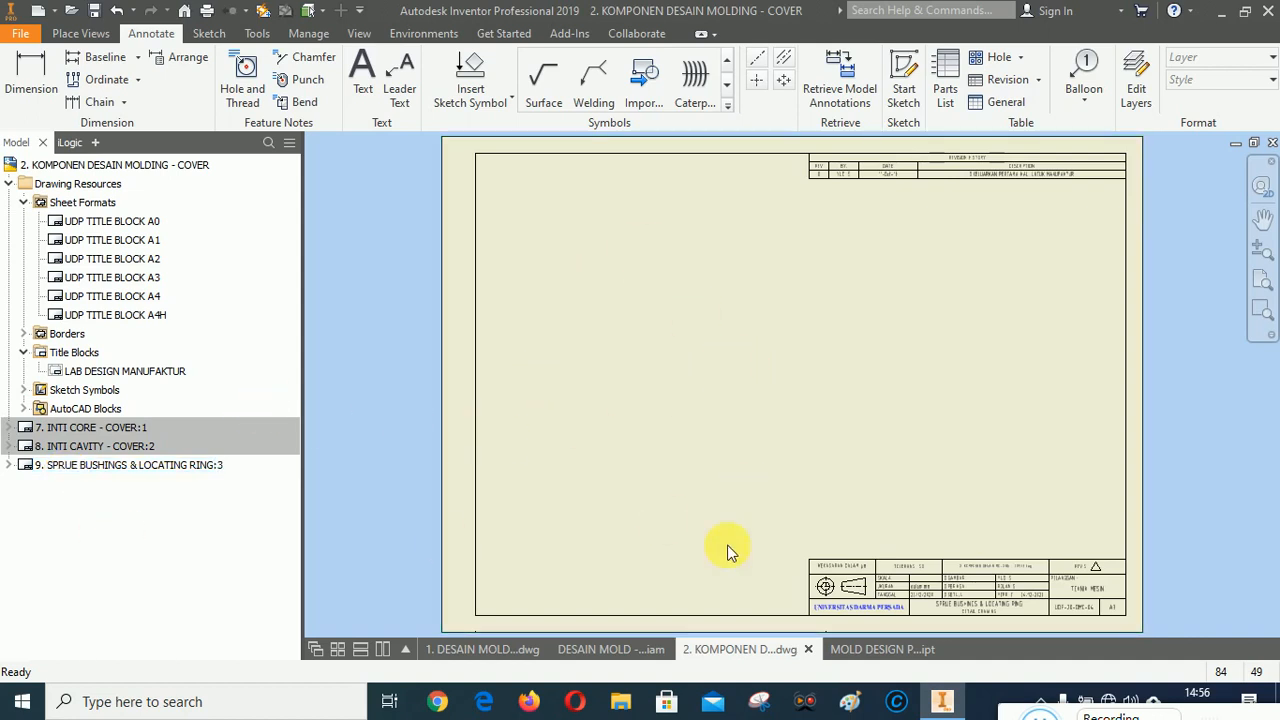
Start a base view of the sprue bushing part file MOLD DESIGN PERTEMUAN 3_SBBH16-40-SR0-P2-A1,5.ipt and place its preview on the sheet.
{"action": "left_click", "coordinate": [80, 33]}
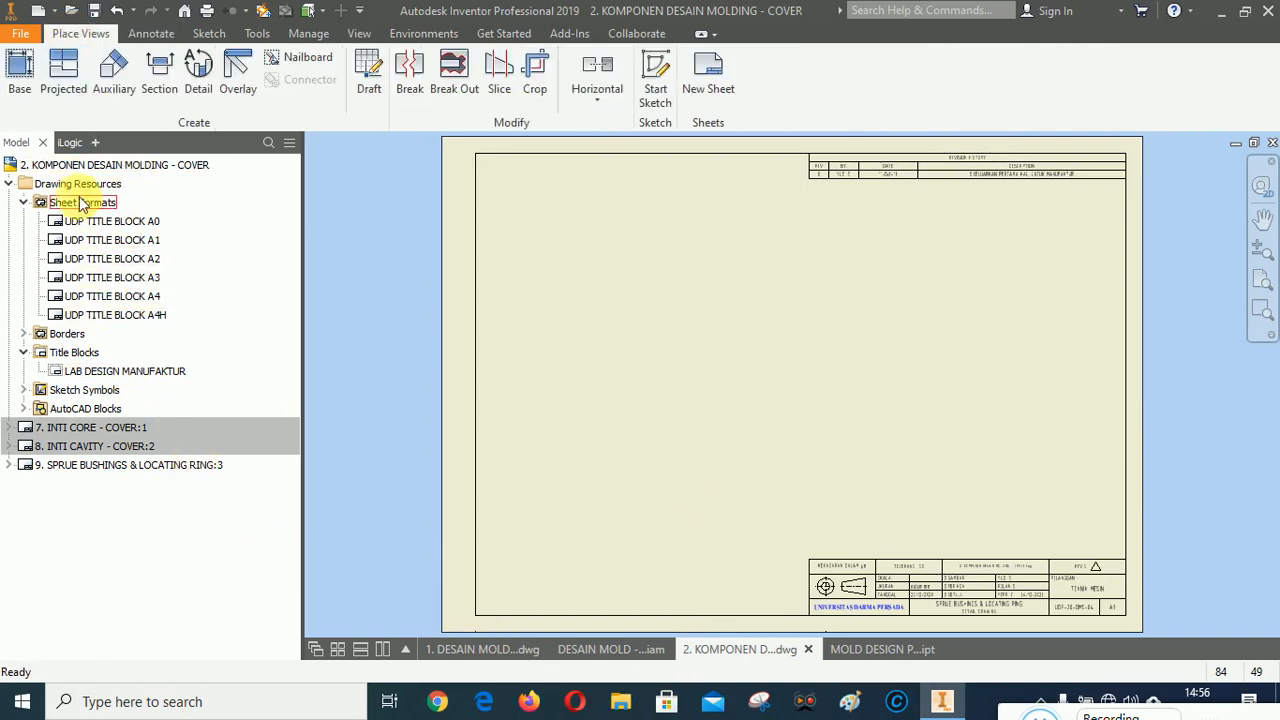
{"action": "left_click", "coordinate": [20, 68]}
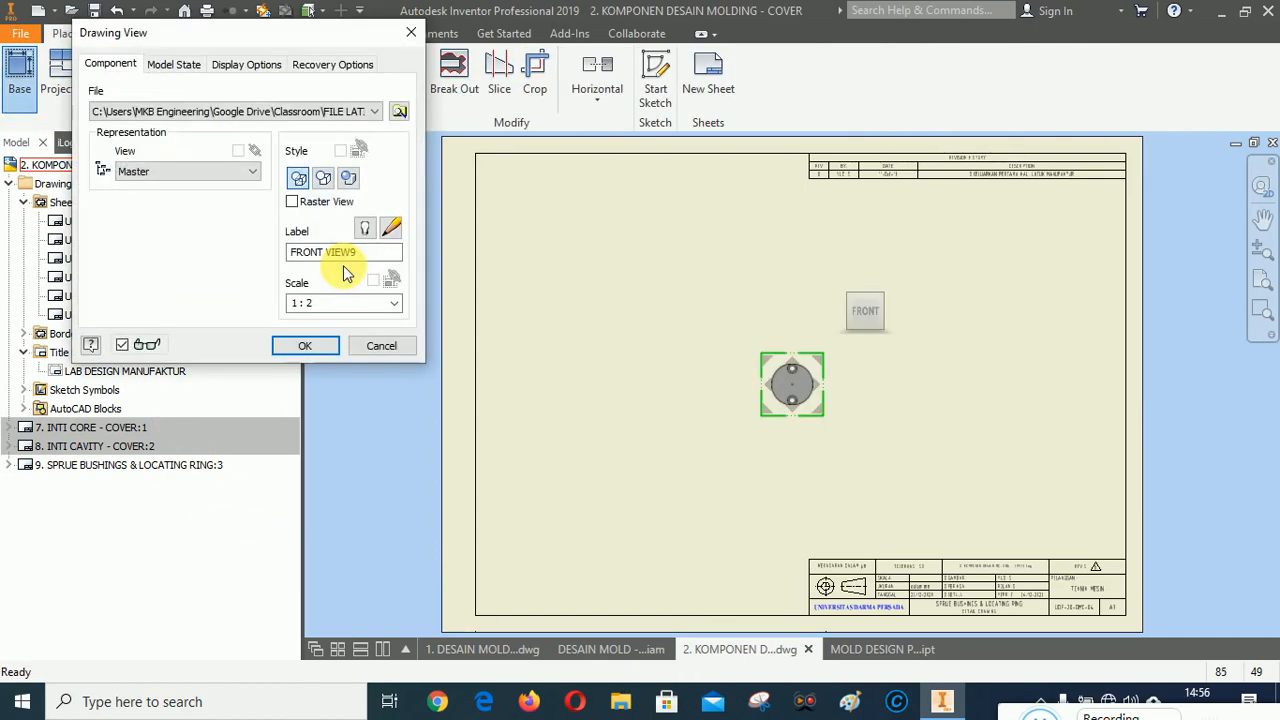
{"action": "left_click", "coordinate": [335, 111]}
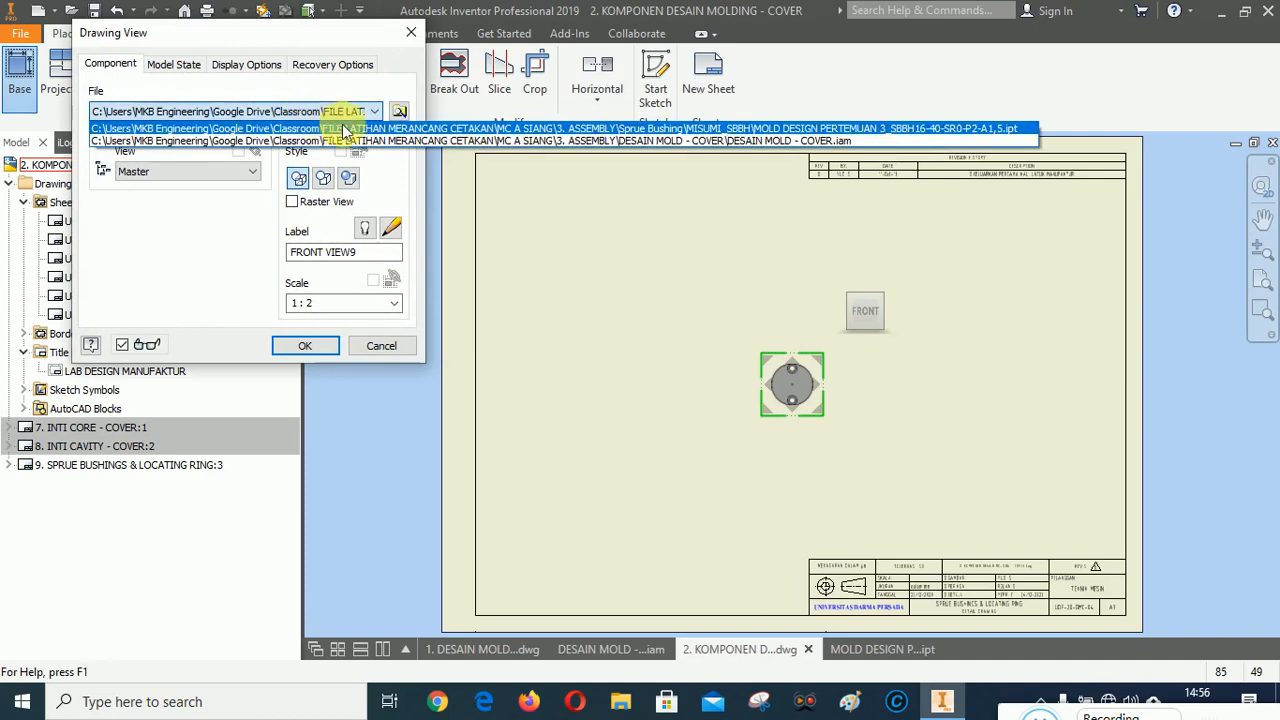
{"action": "left_click", "coordinate": [777, 128]}
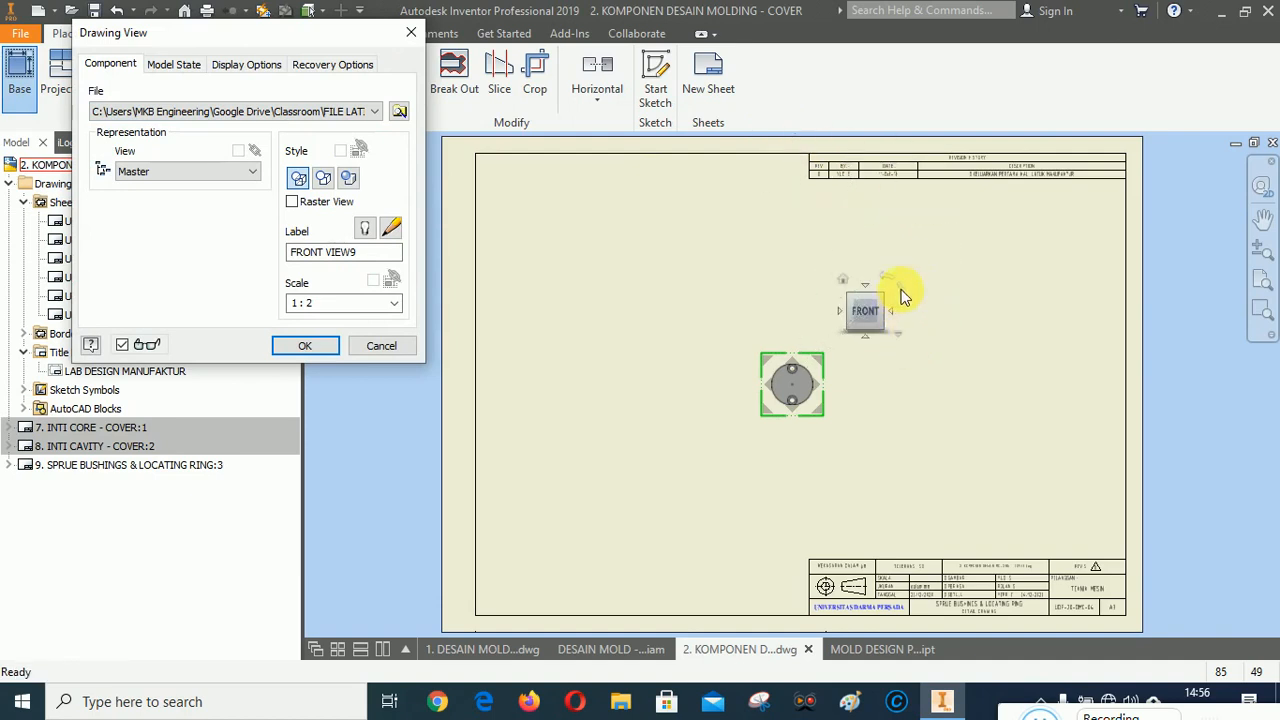
{"action": "left_click", "coordinate": [903, 295]}
{"action": "left_click_drag", "start_coordinate": [795, 379], "coordinate": [636, 290]}
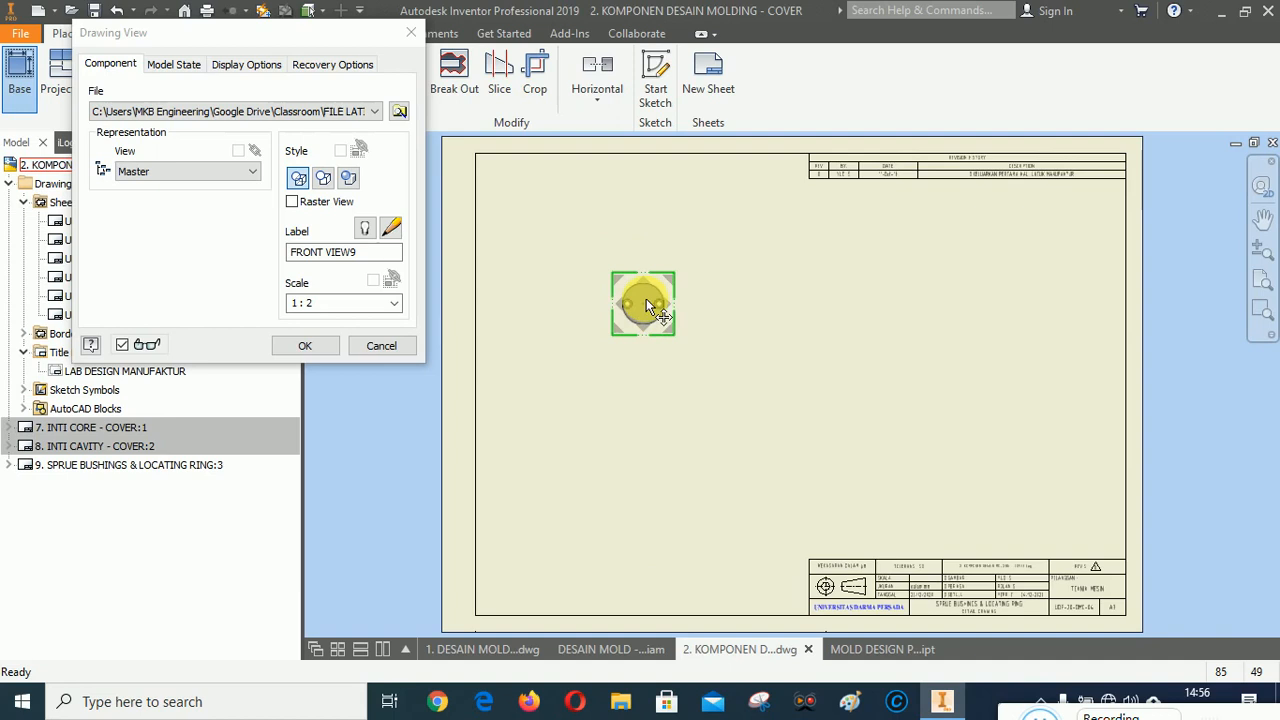
Set the base view scale to 1:1 with the hidden line style, position the preview, and place the front view.
{"action": "left_click", "coordinate": [396, 303]}
{"action": "left_click", "coordinate": [333, 345]}
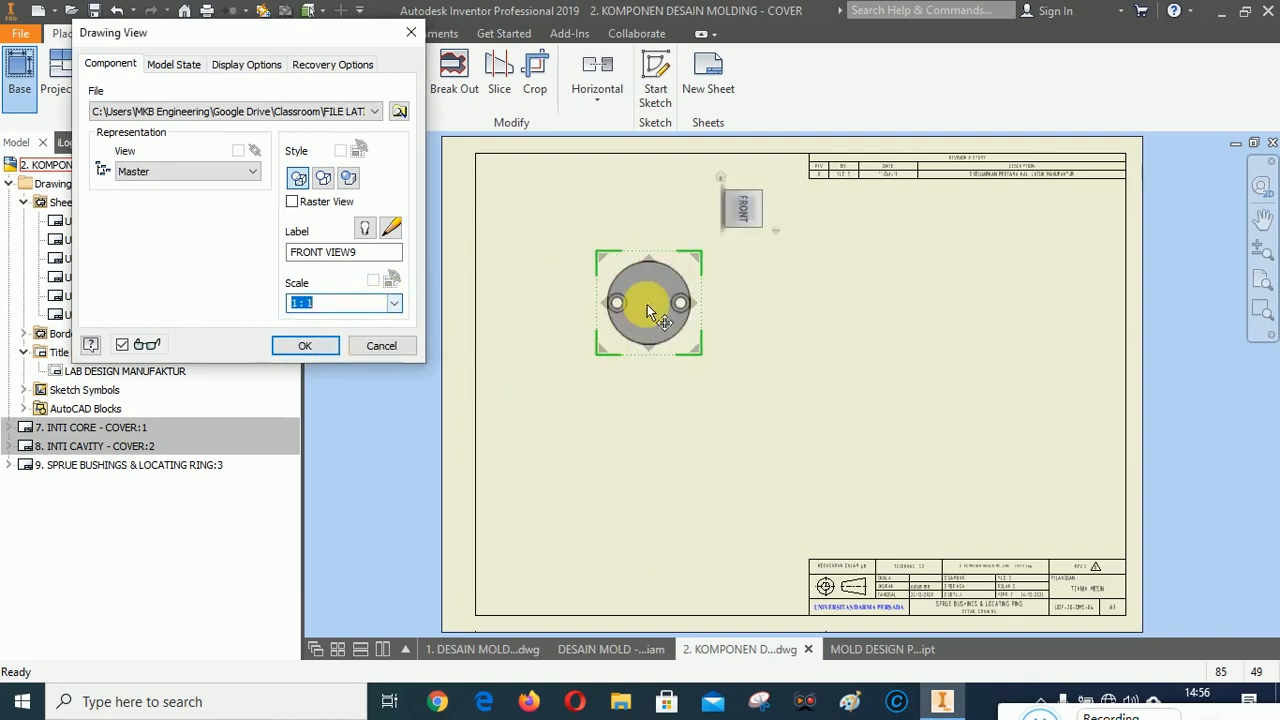
{"action": "mouse_move", "coordinate": [647, 306]}
{"action": "left_mouse_down"}
{"action": "mouse_move", "coordinate": [653, 317]}
{"action": "mouse_move", "coordinate": [662, 303]}
{"action": "left_mouse_up"}
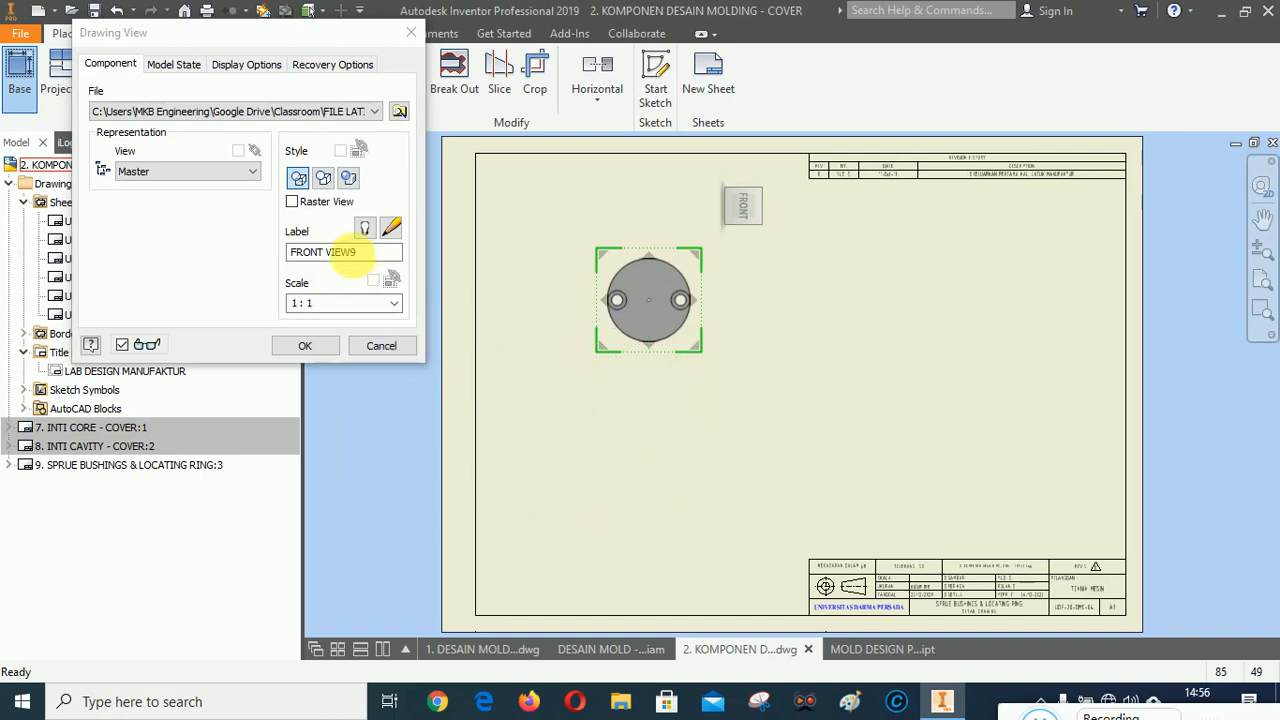
{"action": "left_click", "coordinate": [347, 179]}
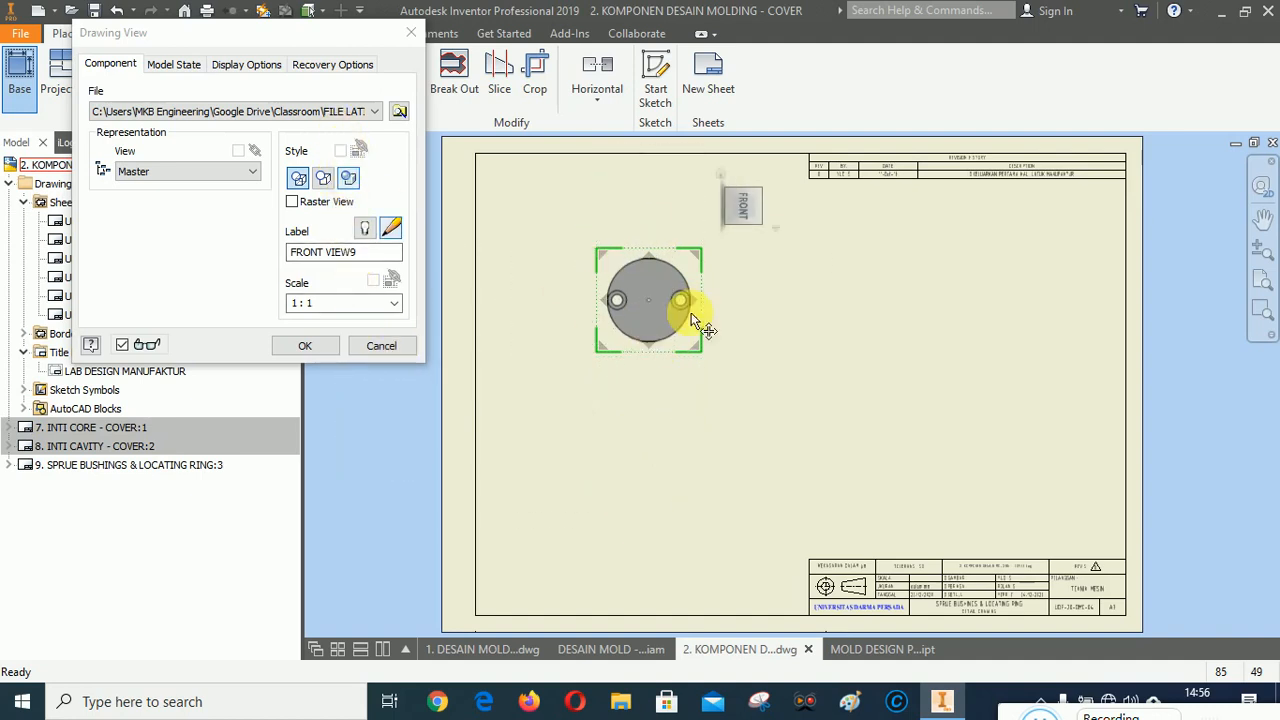
{"action": "left_click_drag", "start_coordinate": [686, 314], "coordinate": [507, 320]}
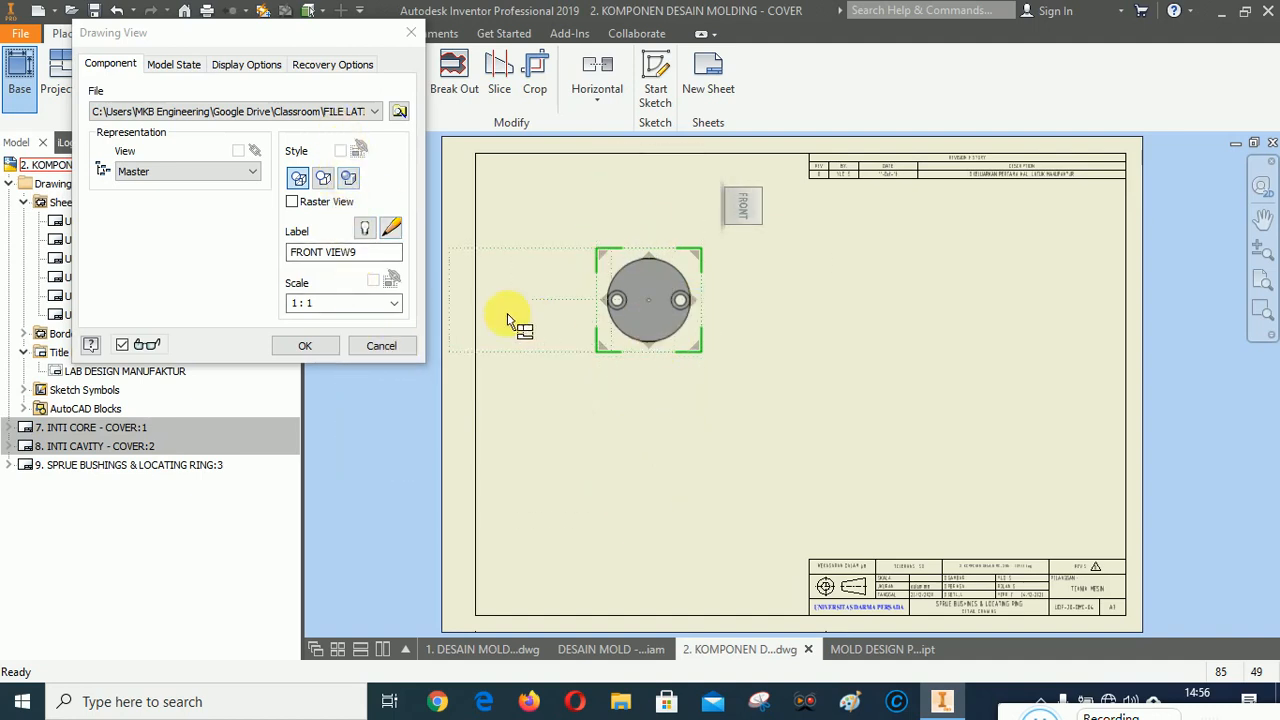
{"action": "left_click", "coordinate": [297, 179]}
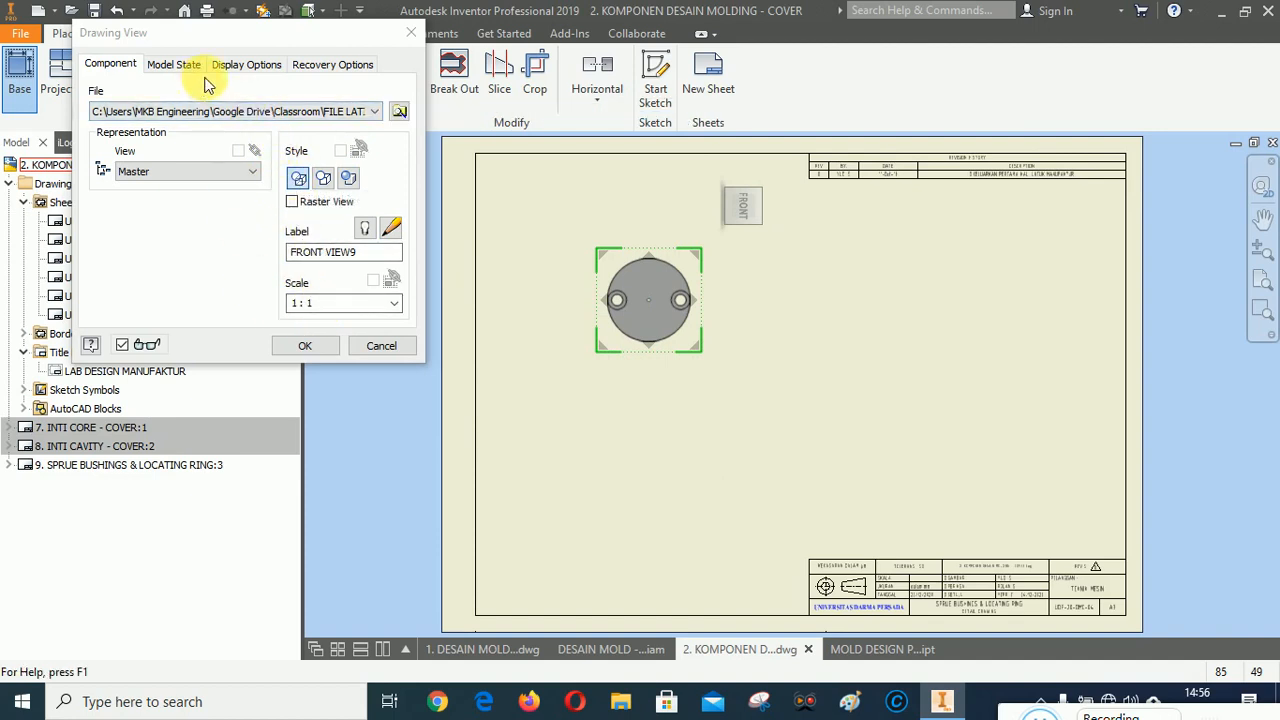
{"action": "left_click", "coordinate": [250, 66]}
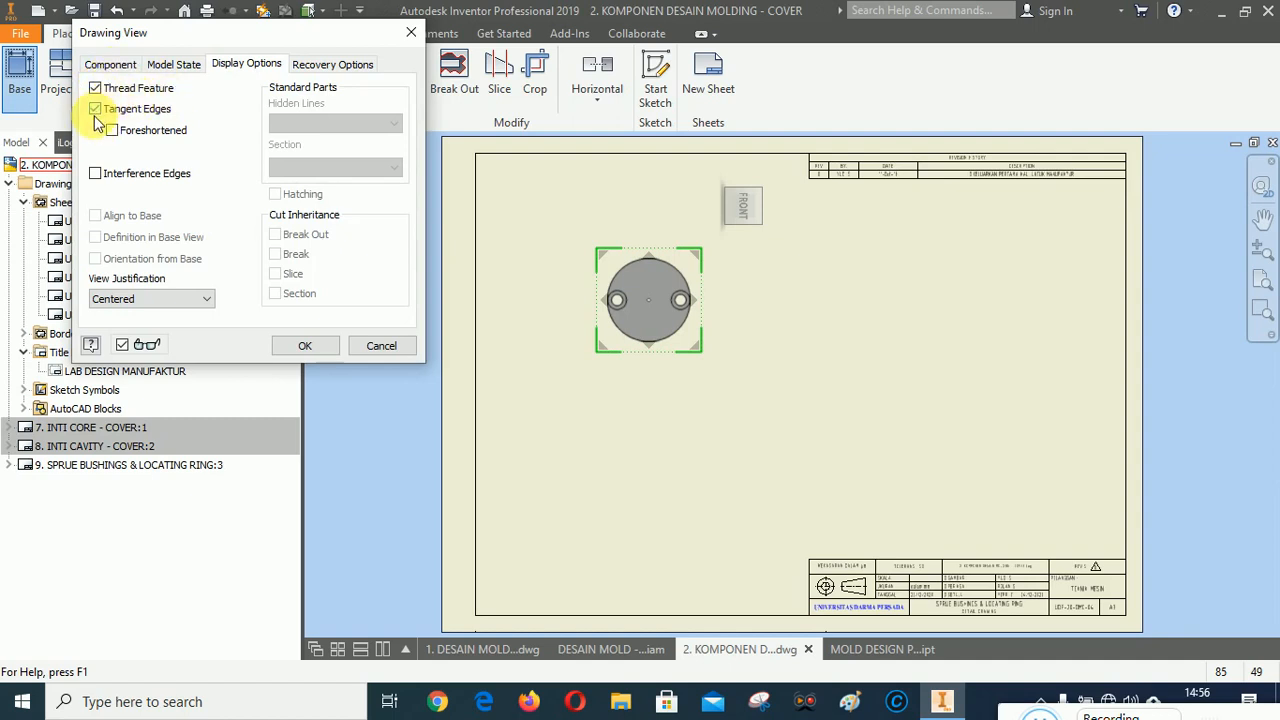
{"action": "left_click", "coordinate": [307, 344]}
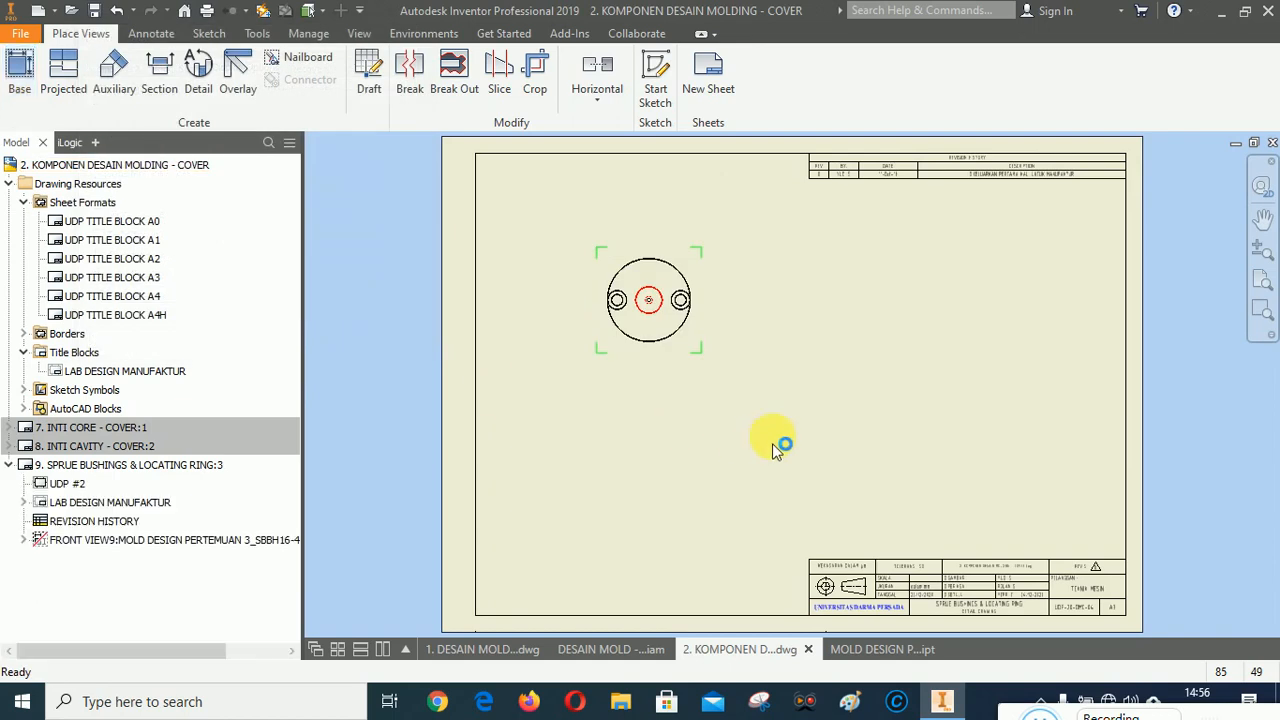
Create section view B-B through the horizontal line across the front view's holes and place it below.
{"action": "scroll", "coordinate": [640, 292], "scroll_direction": "up", "scroll_amount": 5}
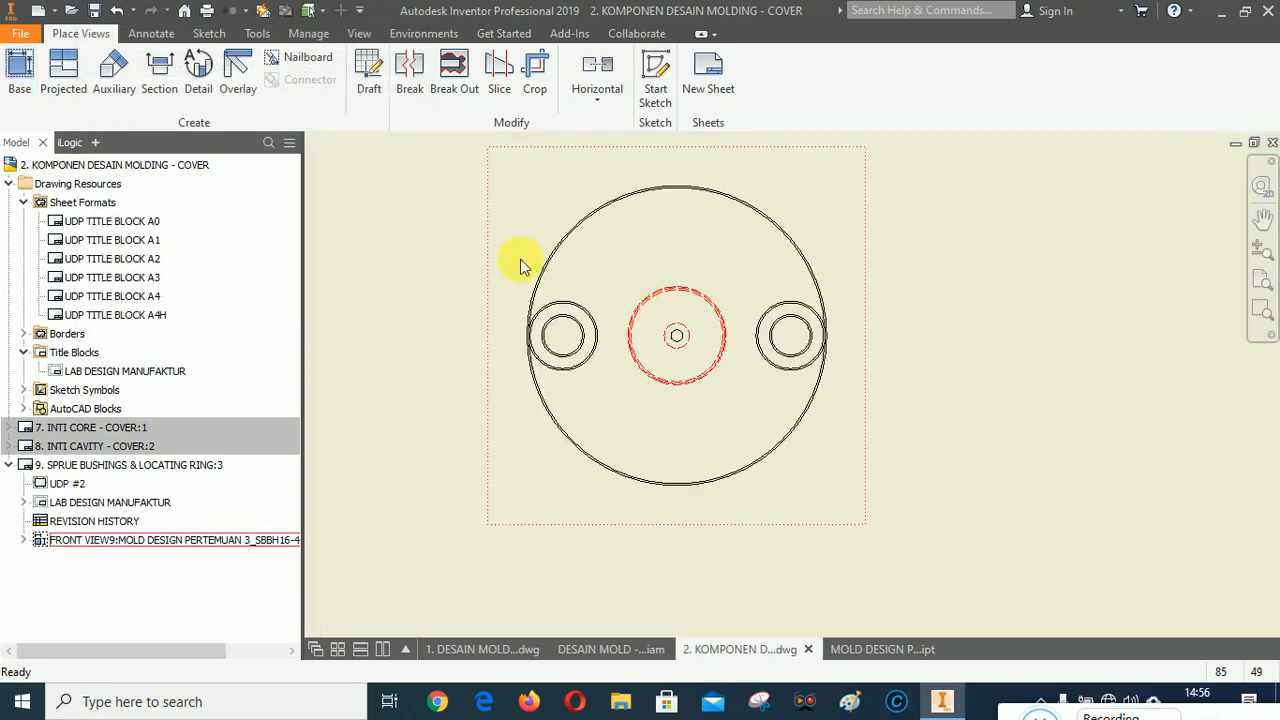
{"action": "scroll", "coordinate": [515, 256], "scroll_direction": "down", "scroll_amount": 4}
{"action": "scroll", "coordinate": [536, 283], "scroll_direction": "up", "scroll_amount": 3}
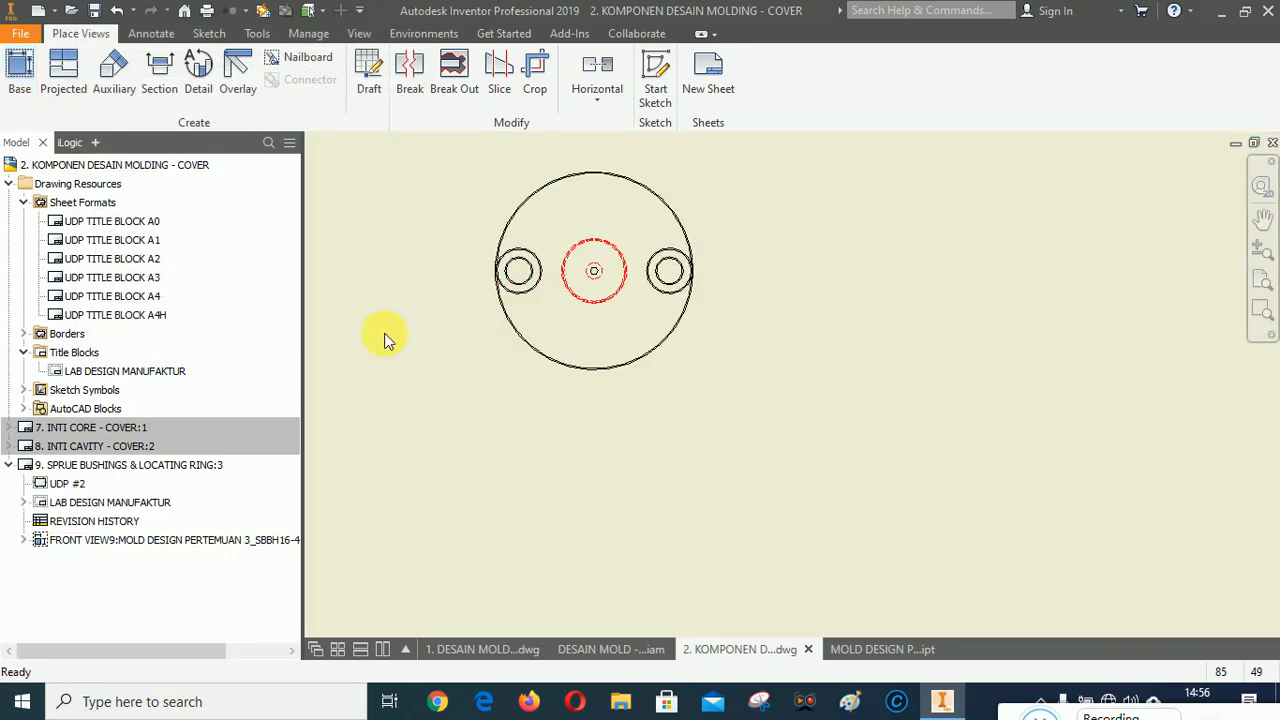
{"action": "left_click", "coordinate": [159, 70]}
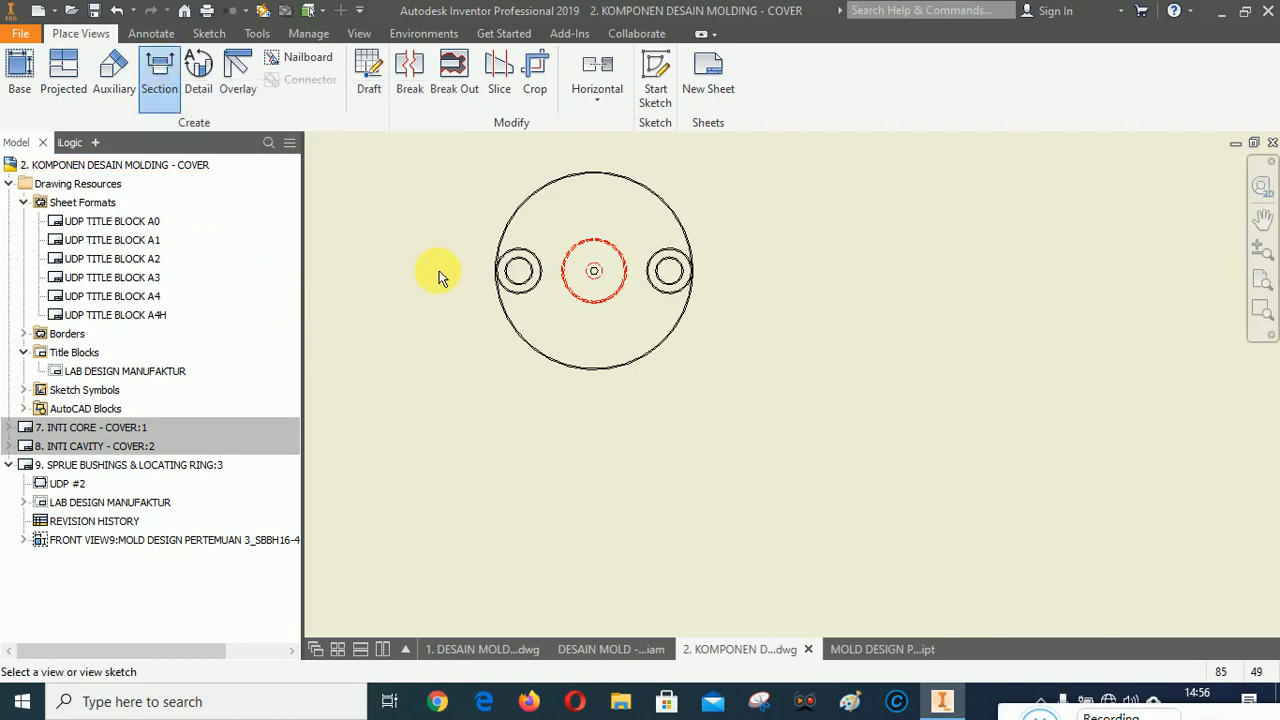
{"action": "left_click", "coordinate": [562, 230]}
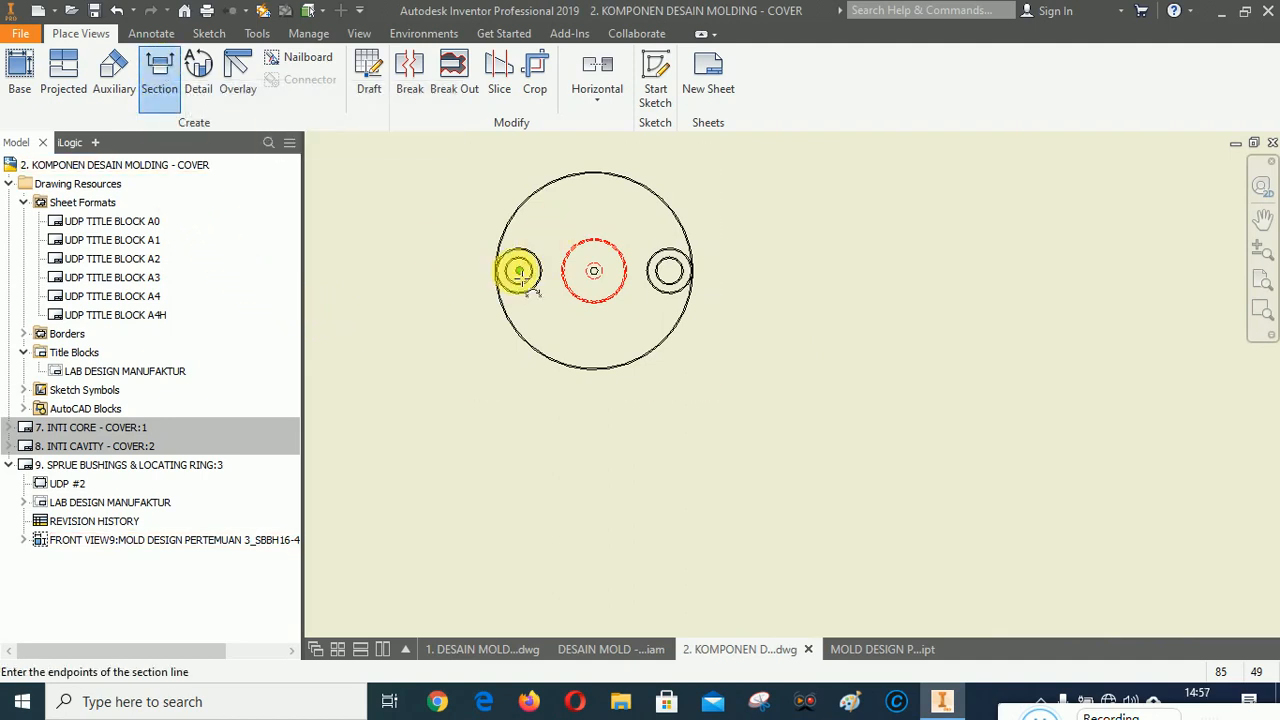
{"action": "scroll", "coordinate": [517, 271], "scroll_direction": "up", "scroll_amount": 4}
{"action": "scroll", "coordinate": [821, 307], "scroll_direction": "down", "scroll_amount": 3}
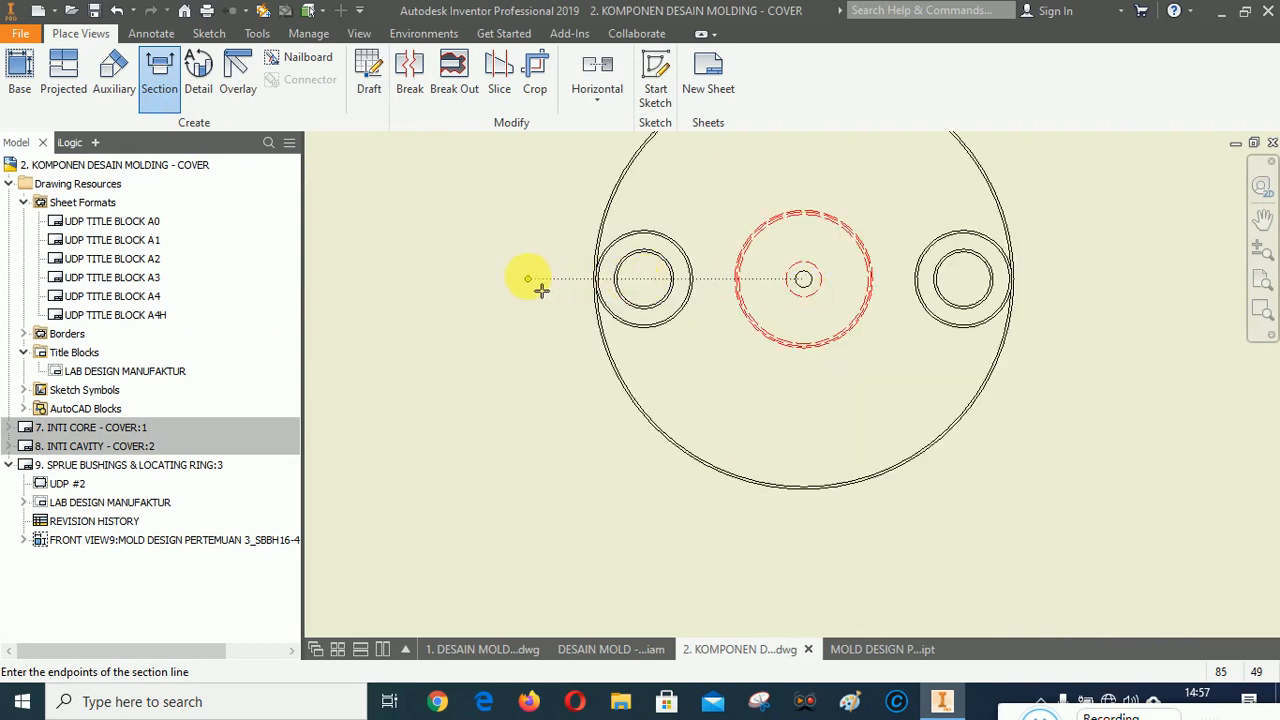
{"action": "left_click", "coordinate": [528, 279]}
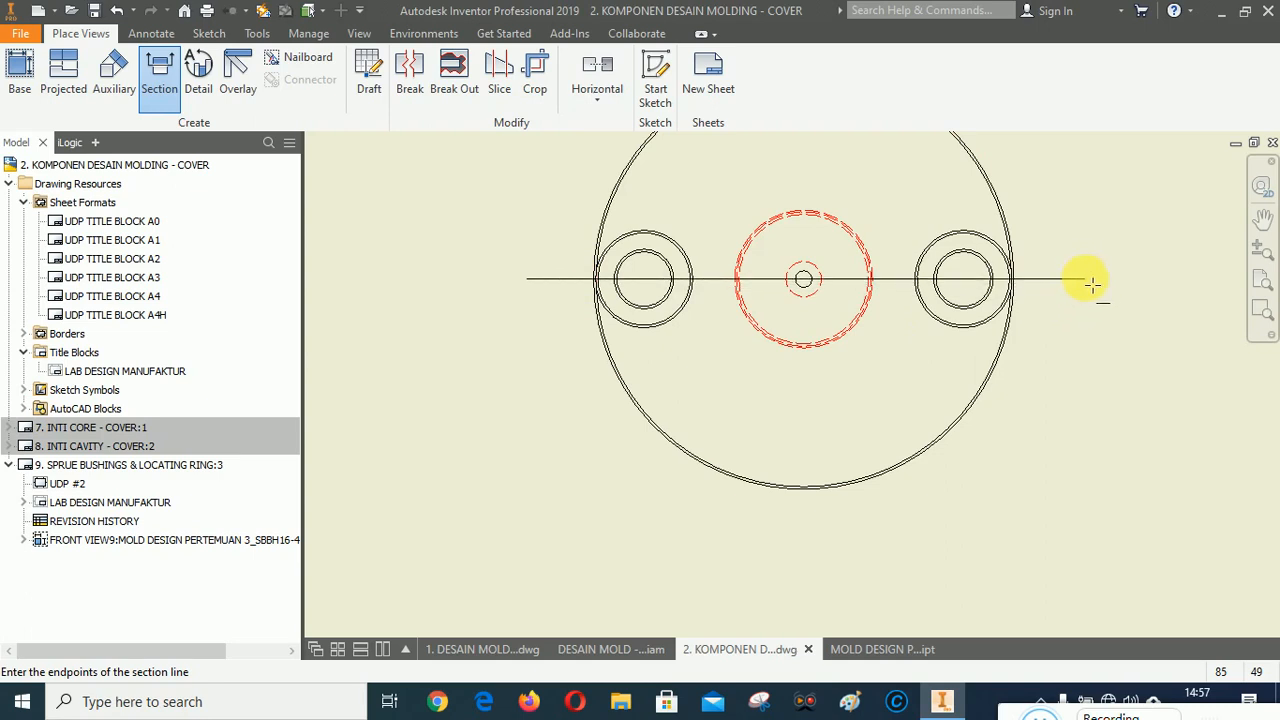
{"action": "left_click", "coordinate": [1087, 279]}
{"action": "scroll", "coordinate": [820, 243], "scroll_direction": "down", "scroll_amount": 5}
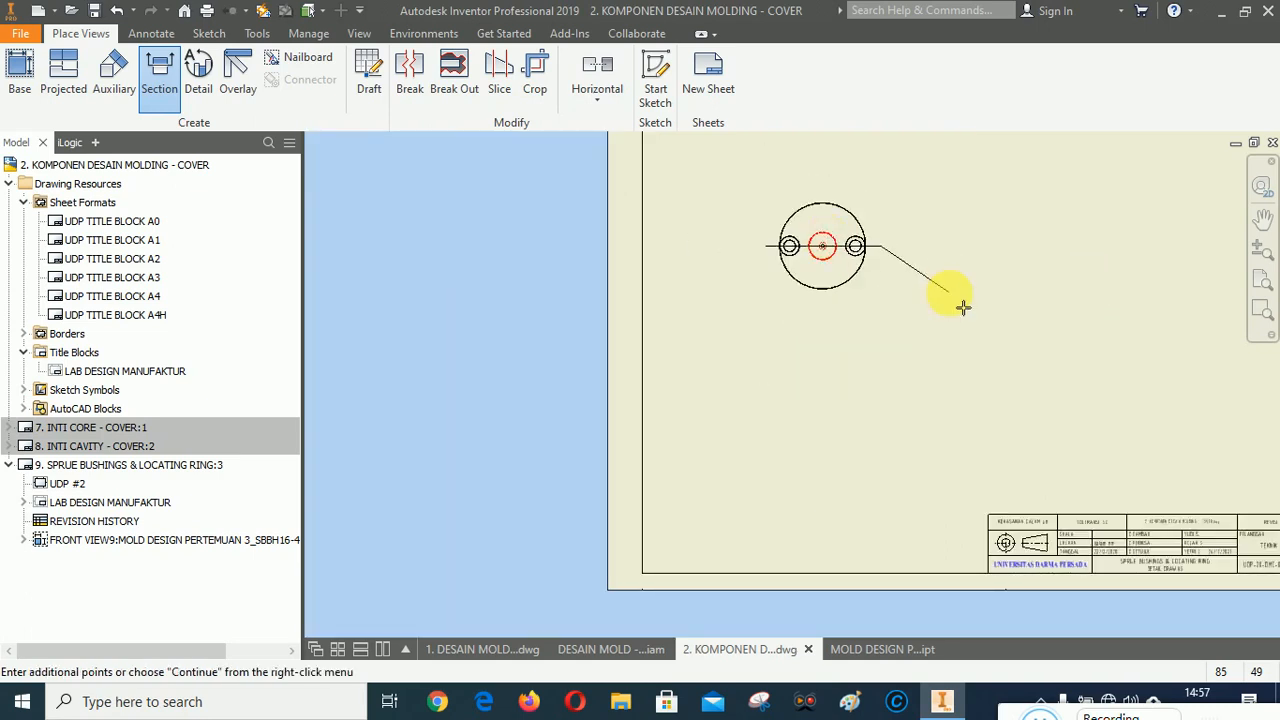
{"action": "right_click", "coordinate": [962, 307]}
{"action": "left_click", "coordinate": [995, 290]}
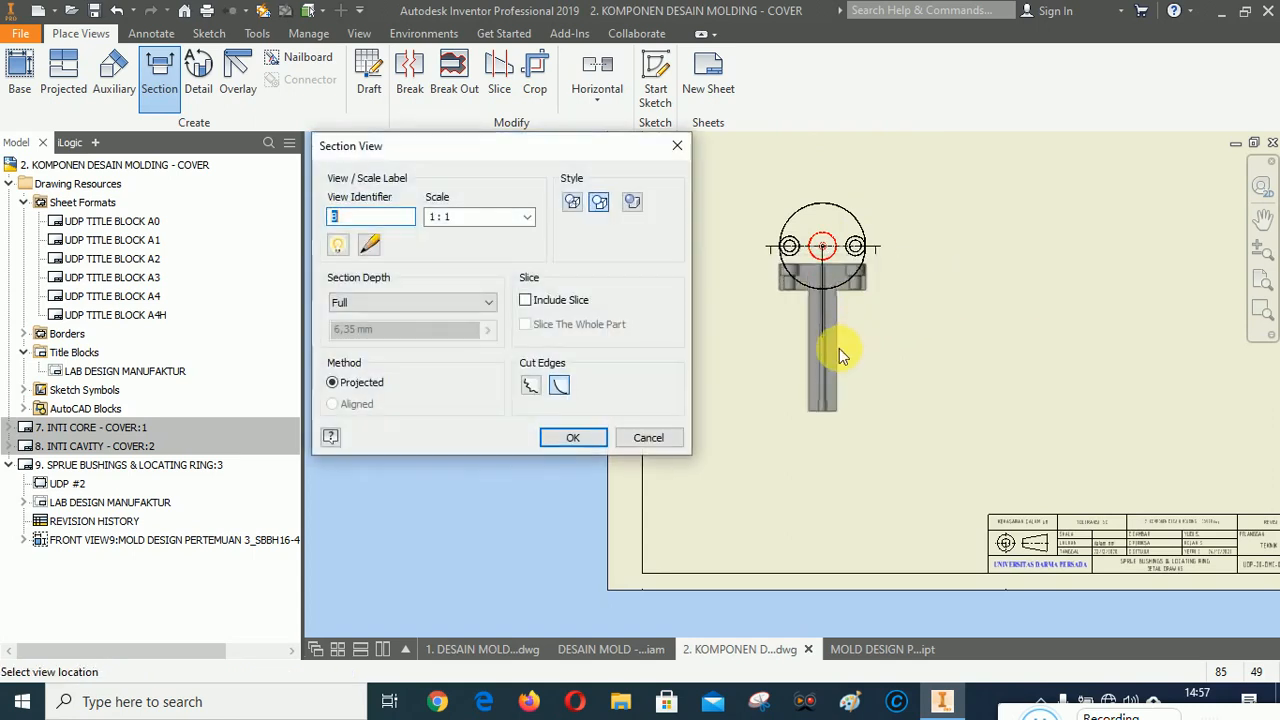
{"action": "left_click", "coordinate": [832, 399]}
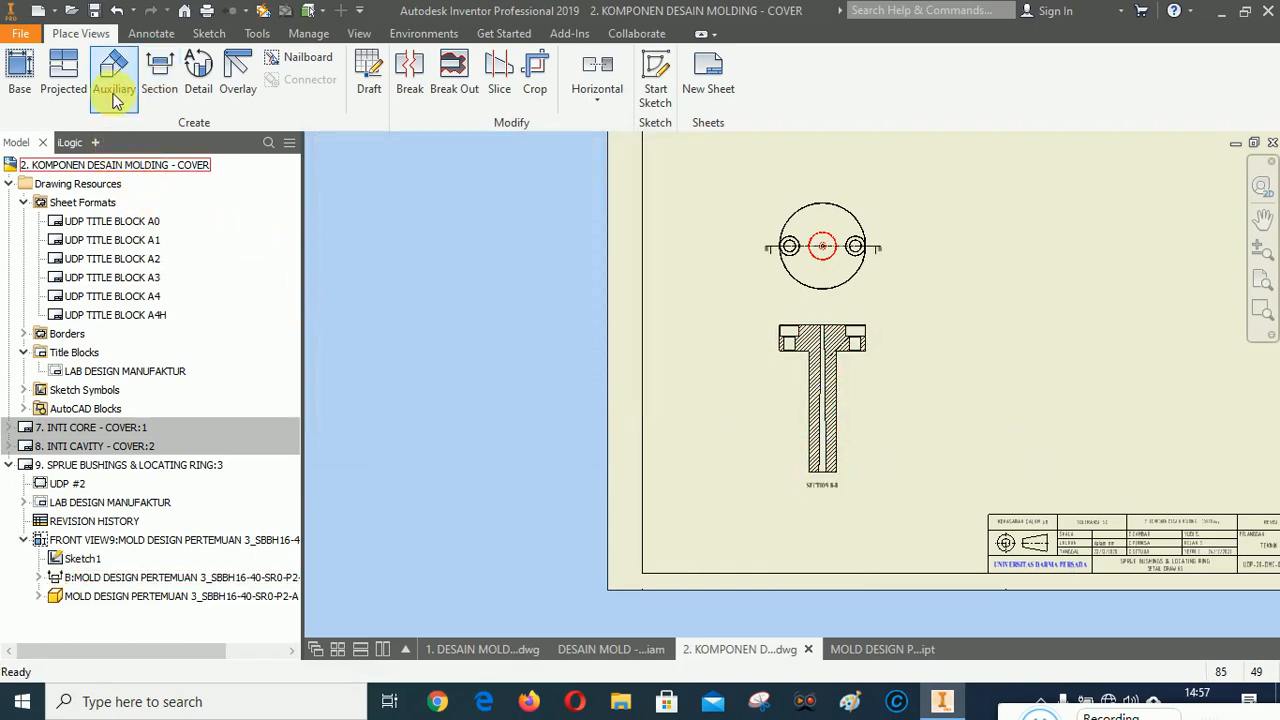
Save the drawing and zoom in to examine the section view's hatching and the front view.
{"action": "left_click", "coordinate": [95, 13]}
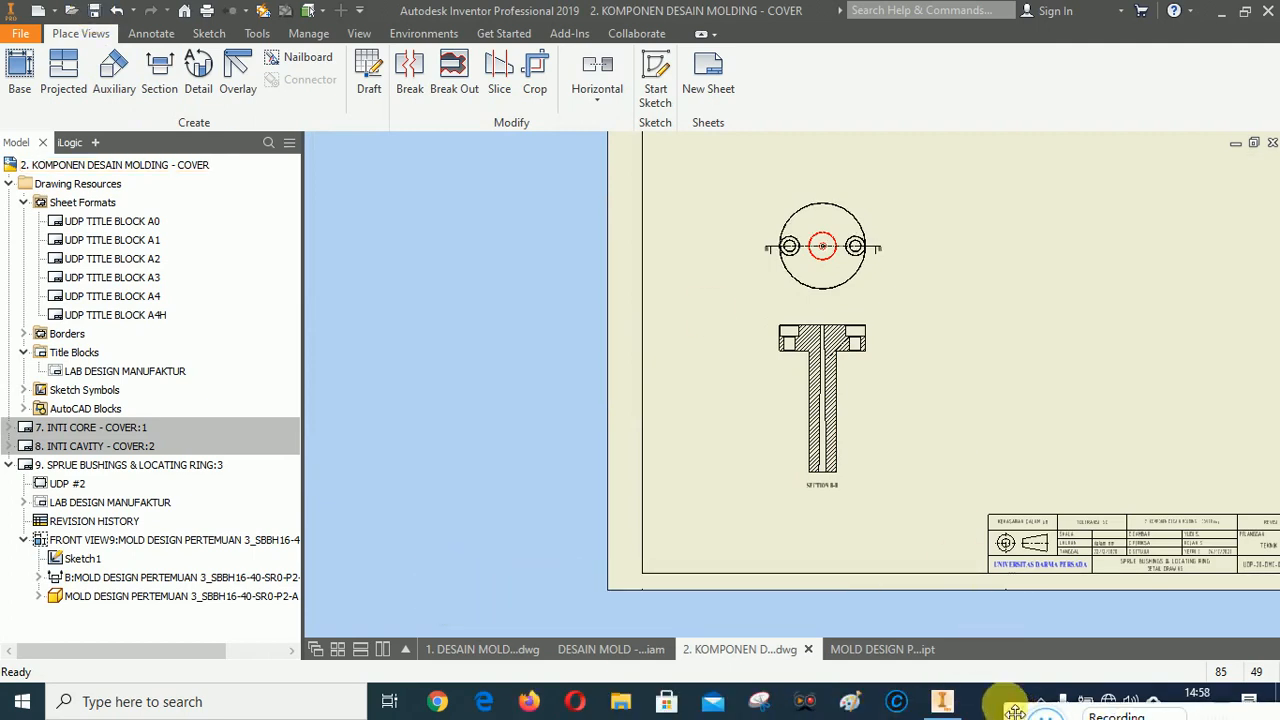
{"action": "scroll", "coordinate": [819, 341], "scroll_direction": "up", "scroll_amount": 5}
{"action": "scroll", "coordinate": [800, 316], "scroll_direction": "up", "scroll_amount": 3}
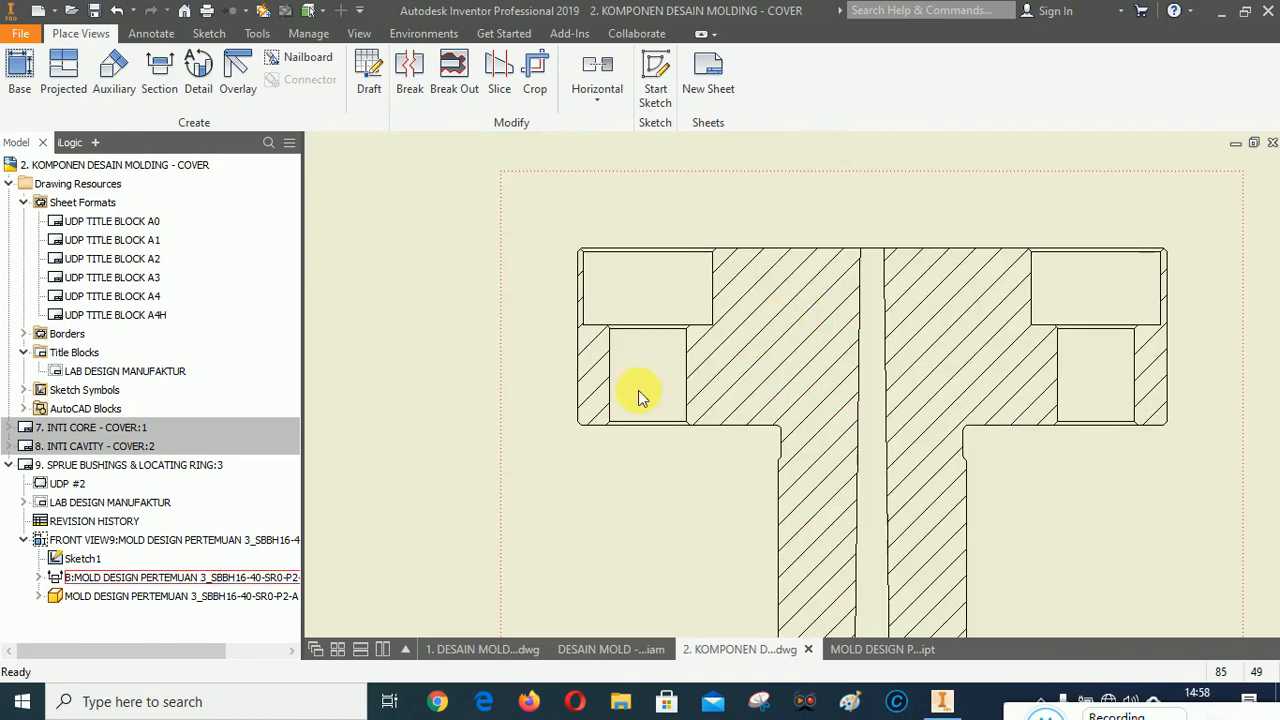
{"action": "scroll", "coordinate": [637, 391], "scroll_direction": "down", "scroll_amount": 5}
{"action": "scroll", "coordinate": [683, 331], "scroll_direction": "up", "scroll_amount": 2}
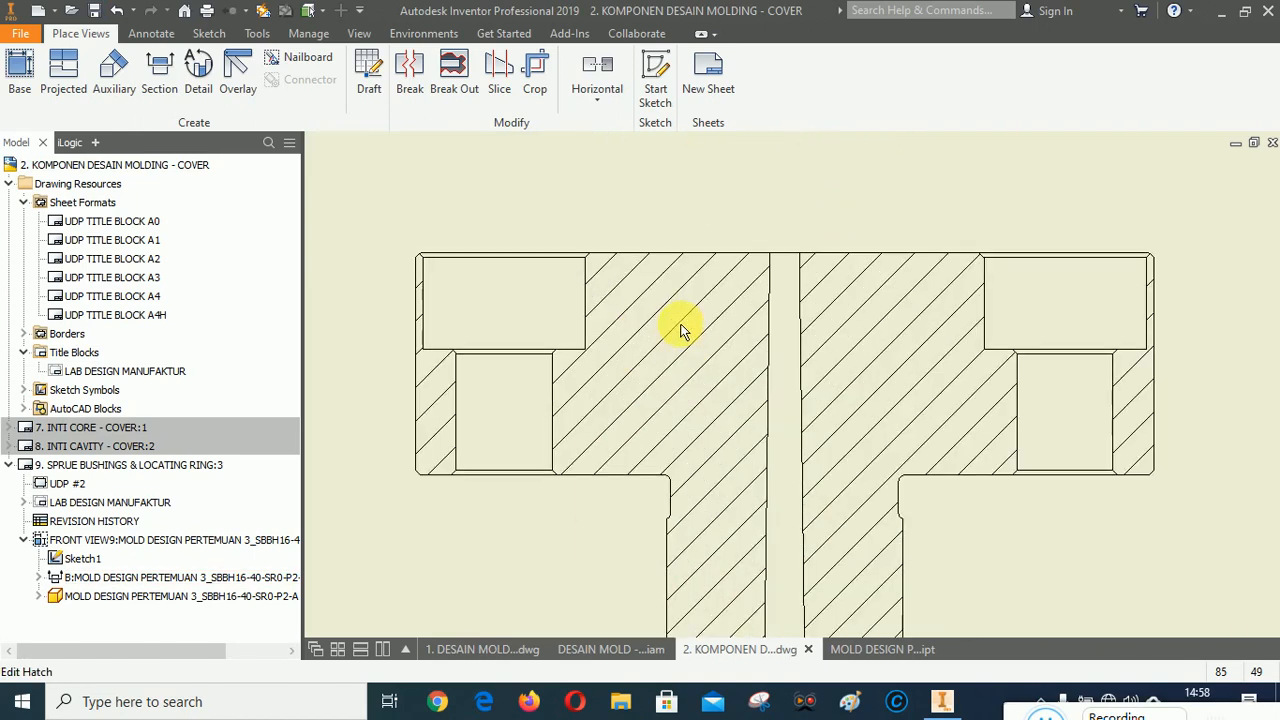
{"action": "scroll", "coordinate": [580, 314], "scroll_direction": "down", "scroll_amount": 6}
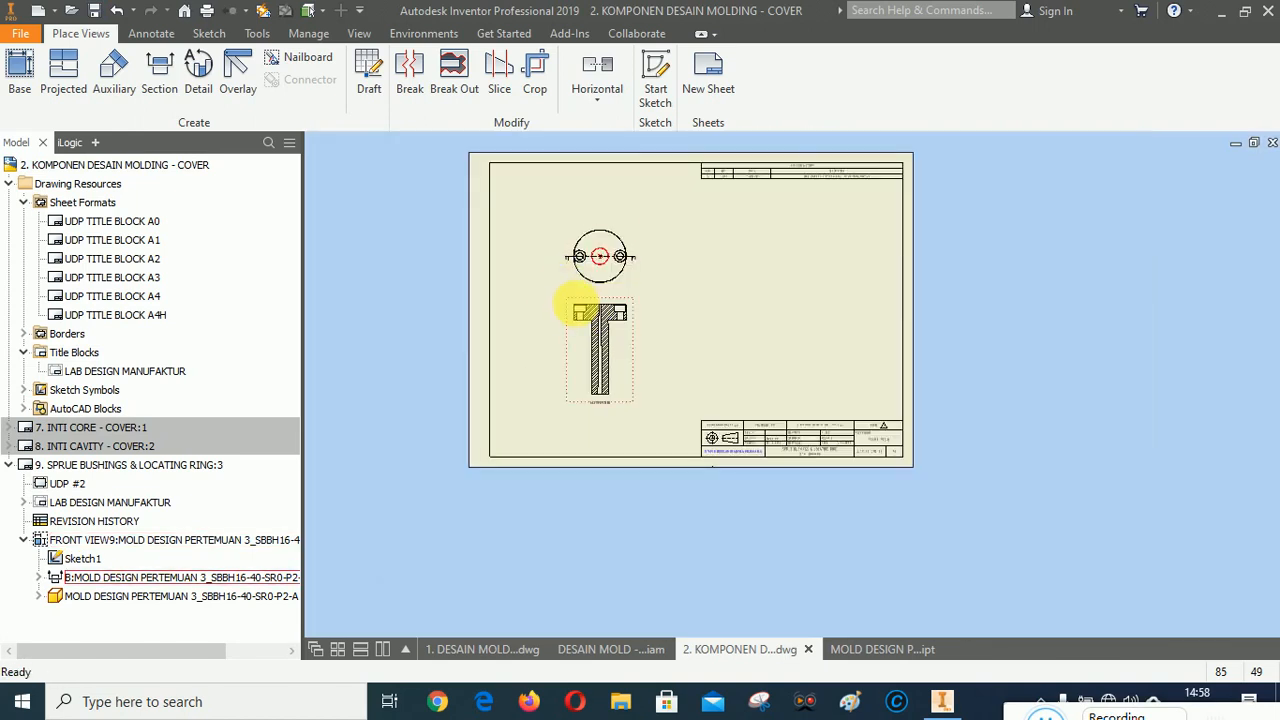
{"action": "scroll", "coordinate": [571, 288], "scroll_direction": "up", "scroll_amount": 2}
{"action": "scroll", "coordinate": [683, 321], "scroll_direction": "down", "scroll_amount": 2}
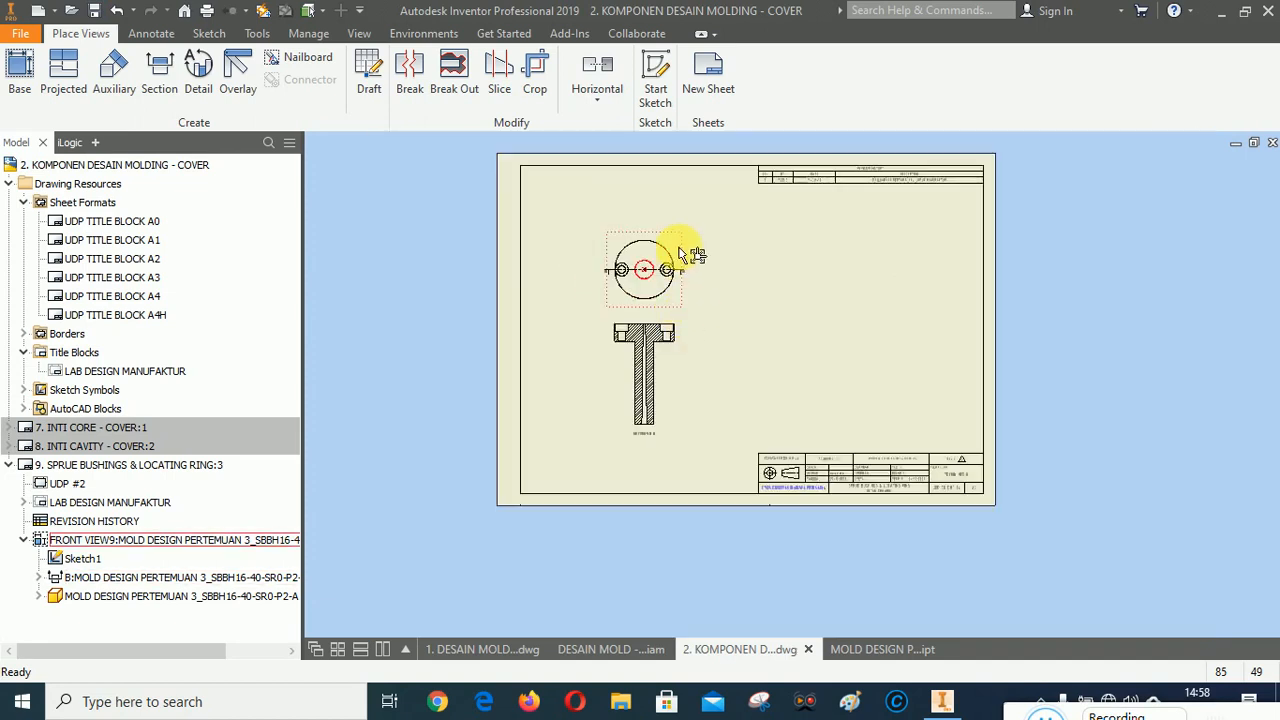
{"action": "left_click_drag", "start_coordinate": [680, 251], "coordinate": [678, 260]}
{"action": "scroll", "coordinate": [640, 335], "scroll_direction": "up", "scroll_amount": 4}
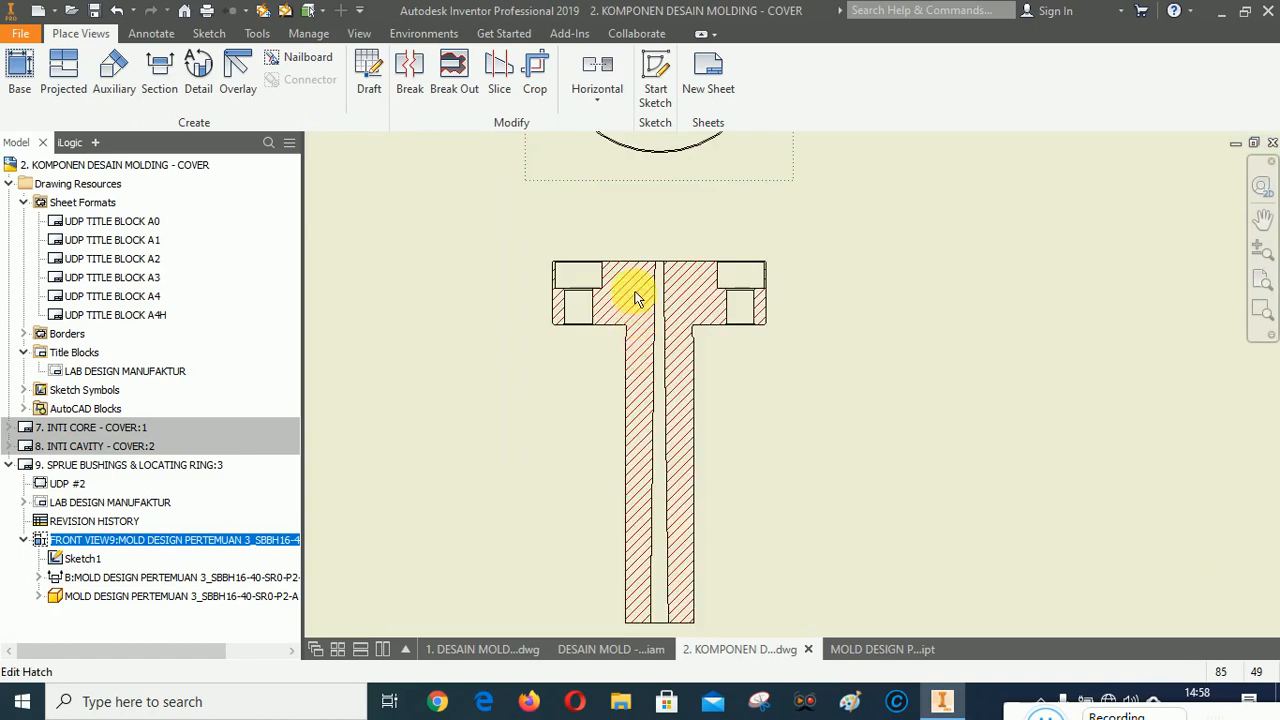
{"action": "scroll", "coordinate": [700, 271], "scroll_direction": "down", "scroll_amount": 4}
{"action": "left_click", "coordinate": [825, 397]}
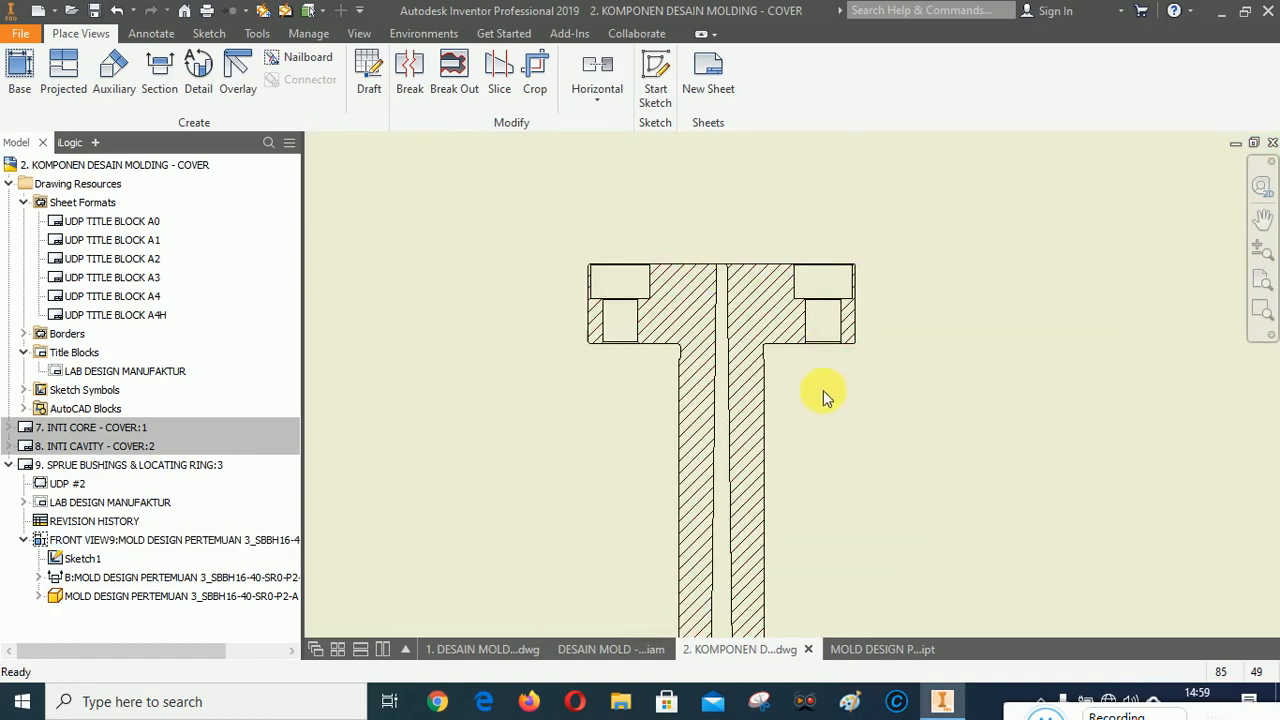
Add a bisector centerline along the sprue bore in the section view and extend it above the flange.
{"action": "left_click", "coordinate": [151, 33]}
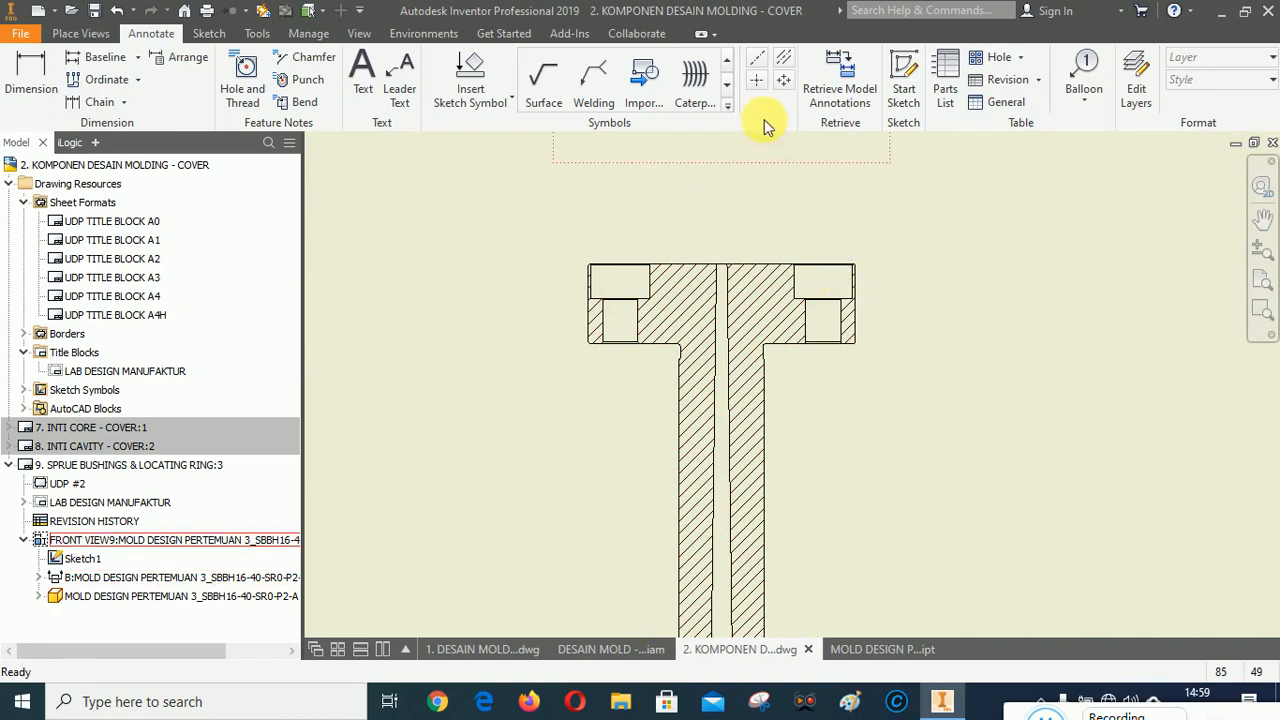
{"action": "left_click", "coordinate": [783, 60]}
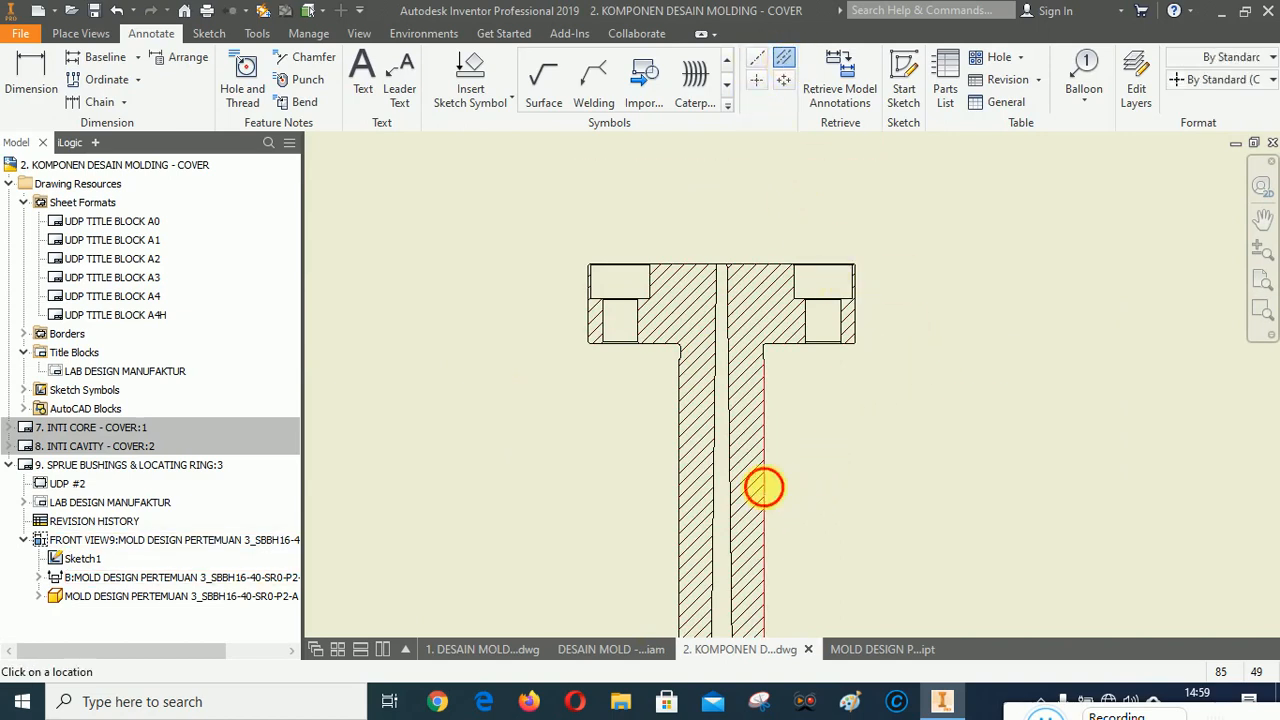
{"action": "scroll", "coordinate": [832, 313], "scroll_direction": "up", "scroll_amount": 2}
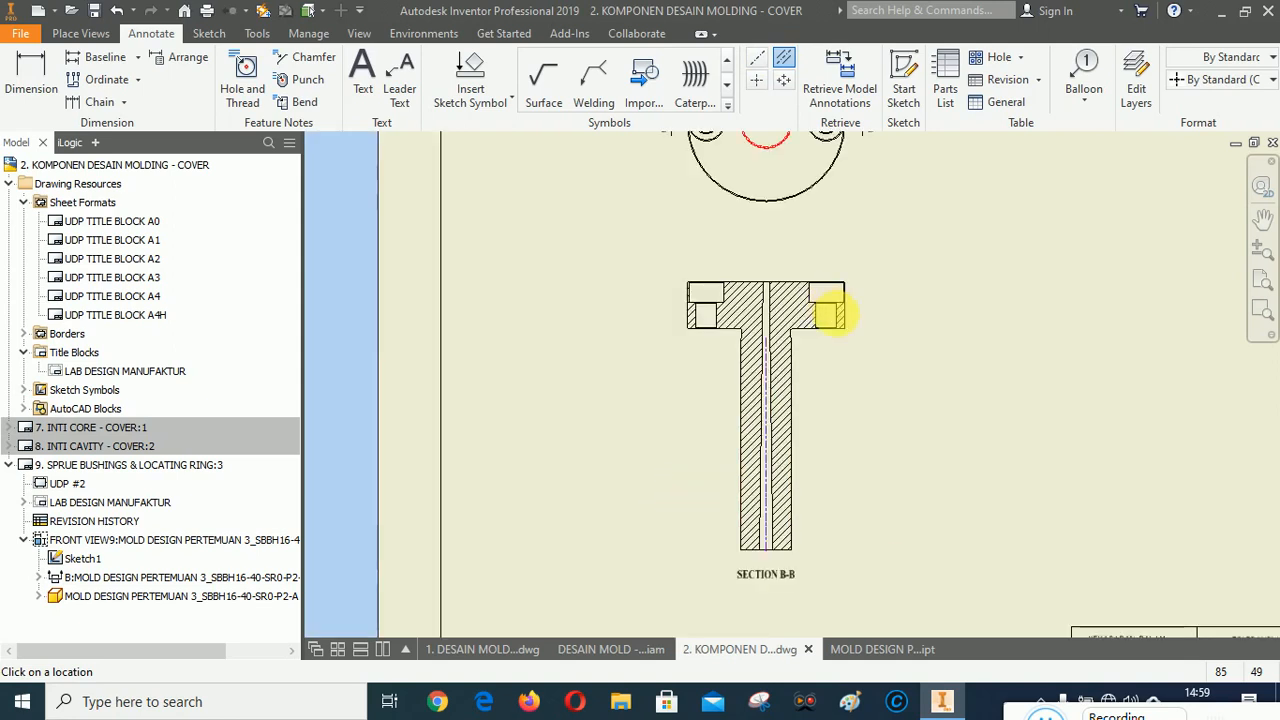
{"action": "right_click", "coordinate": [937, 452]}
{"action": "left_click", "coordinate": [845, 449]}
{"action": "scroll", "coordinate": [766, 566], "scroll_direction": "down", "scroll_amount": 4}
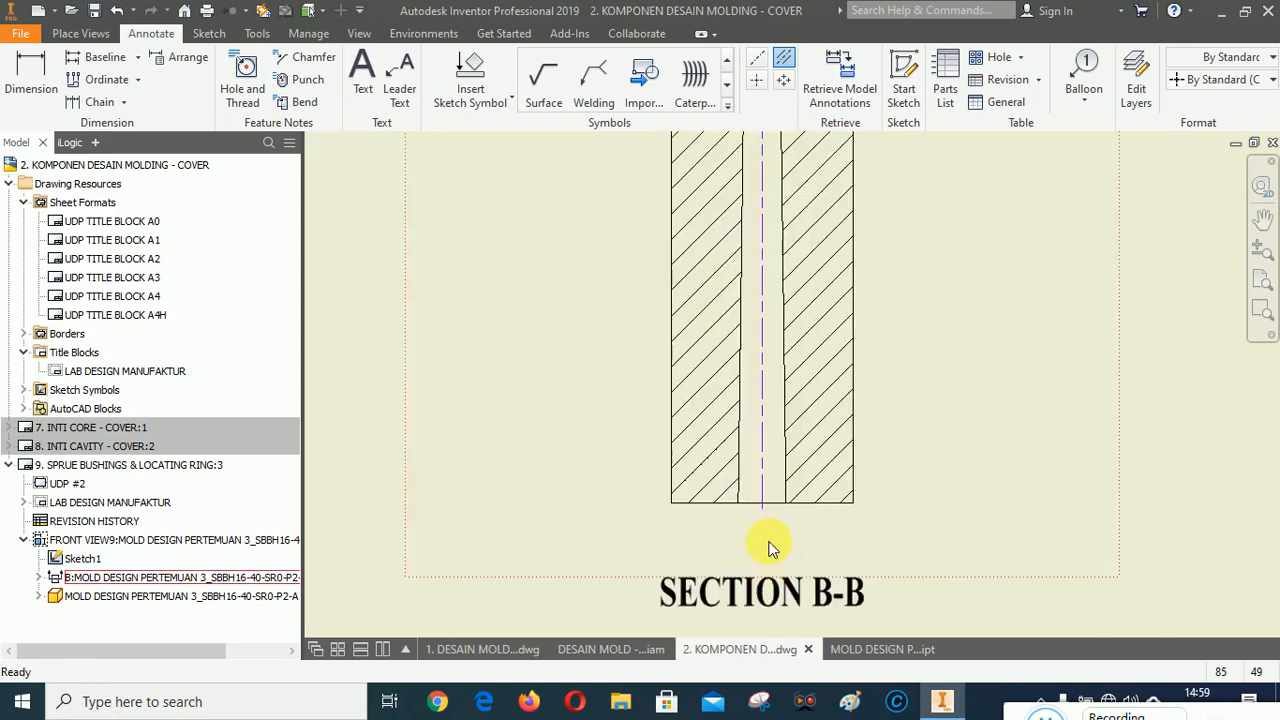
{"action": "scroll", "coordinate": [766, 575], "scroll_direction": "up", "scroll_amount": 2}
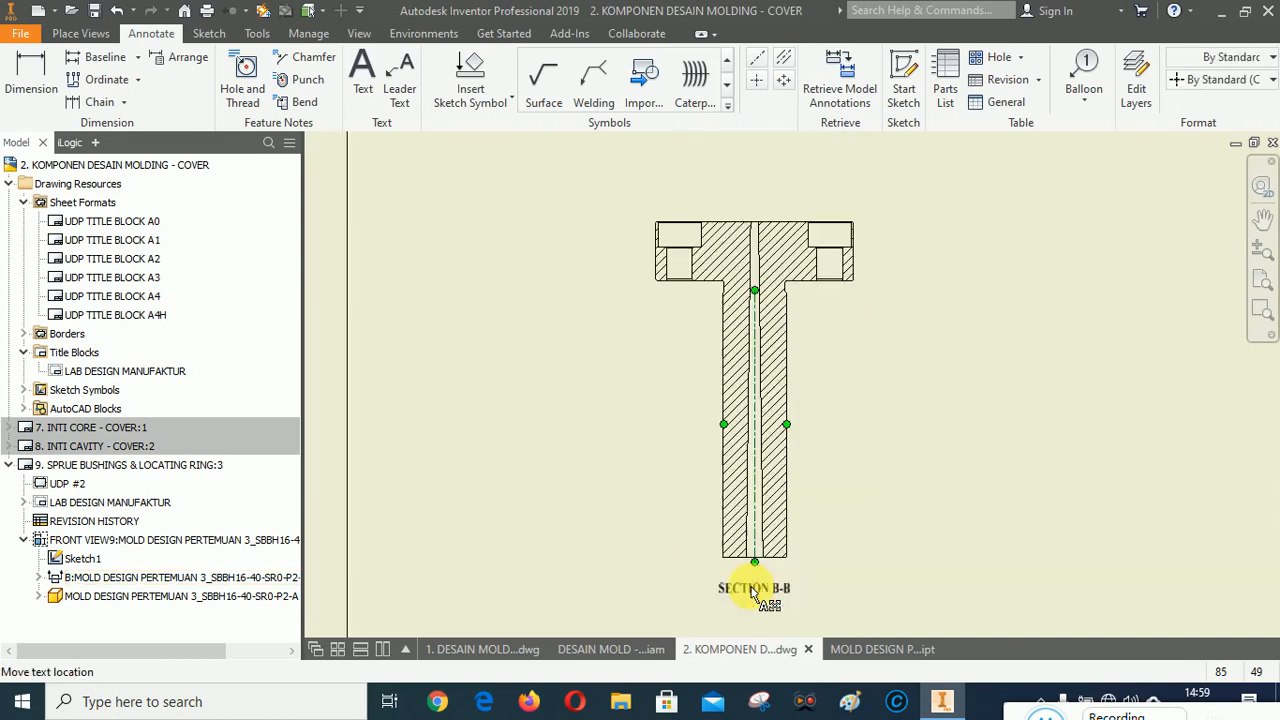
{"action": "scroll", "coordinate": [760, 300], "scroll_direction": "down", "scroll_amount": 2}
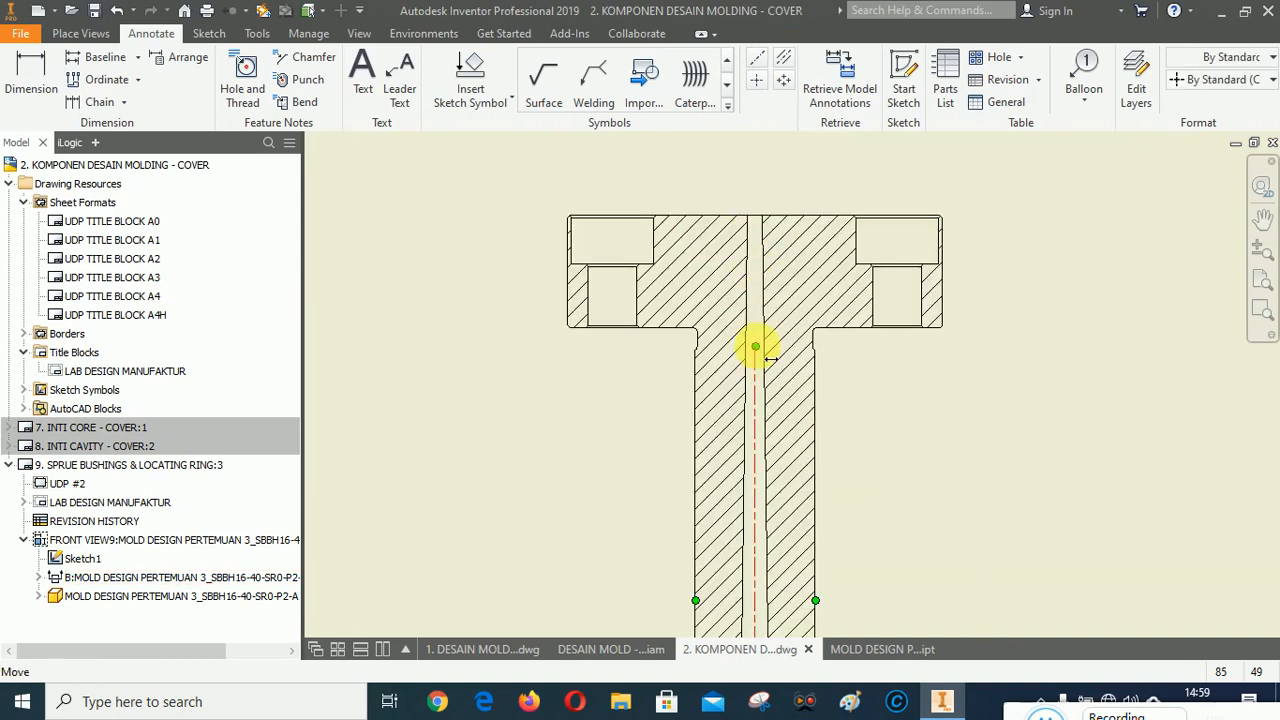
{"action": "left_click_drag", "start_coordinate": [770, 358], "coordinate": [806, 213]}
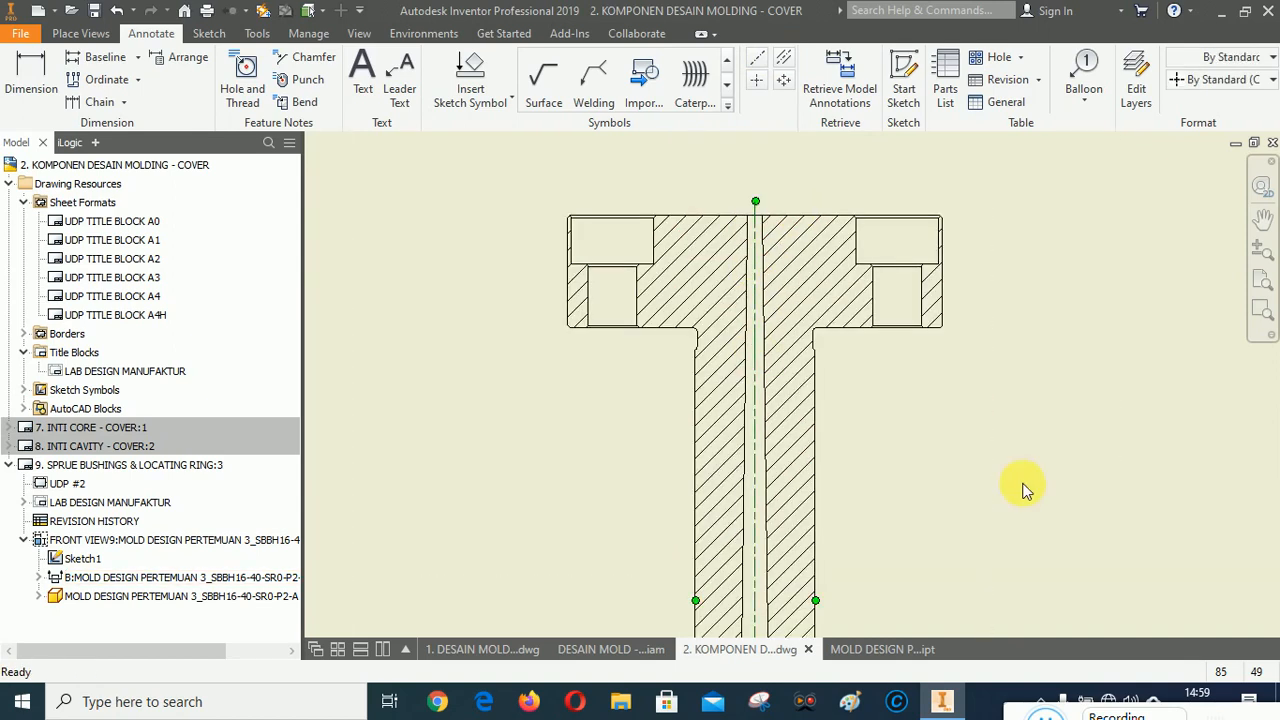
{"action": "scroll", "coordinate": [622, 244], "scroll_direction": "down", "scroll_amount": 2}
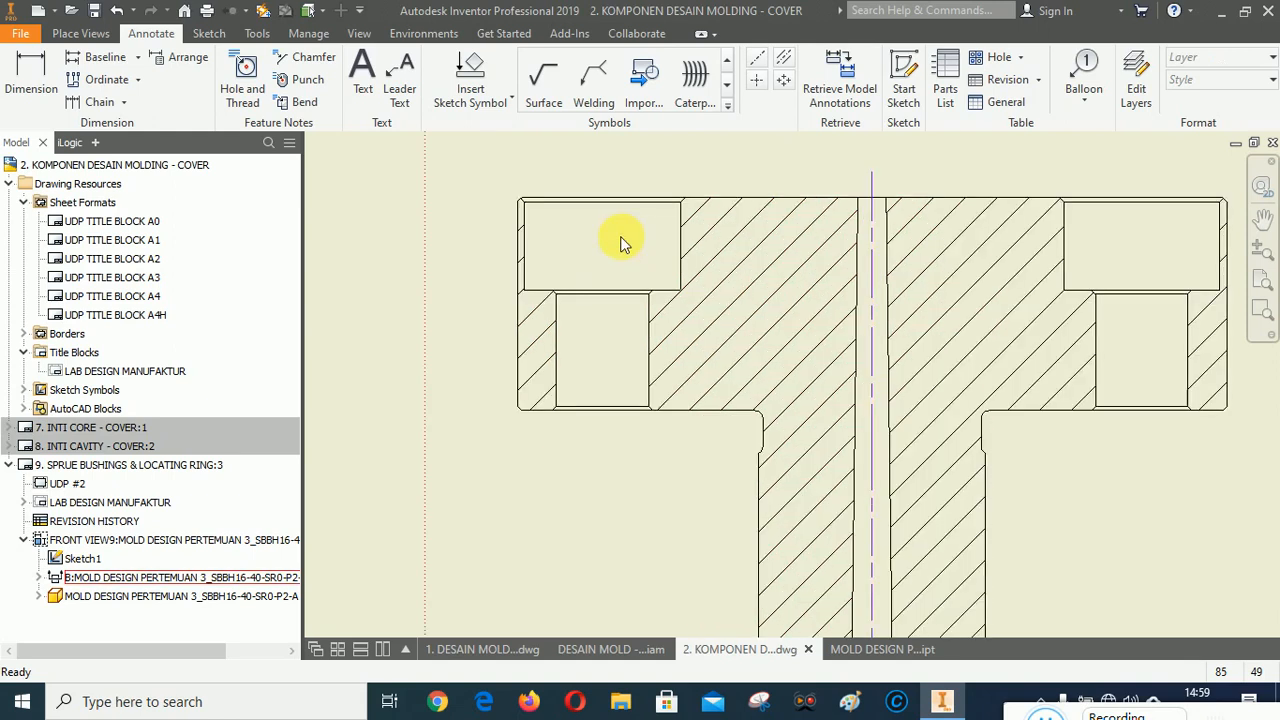
Add bisector centerlines through both counterbored mounting holes in the section view and extend their lower ends below the flange.
{"action": "left_click", "coordinate": [784, 57]}
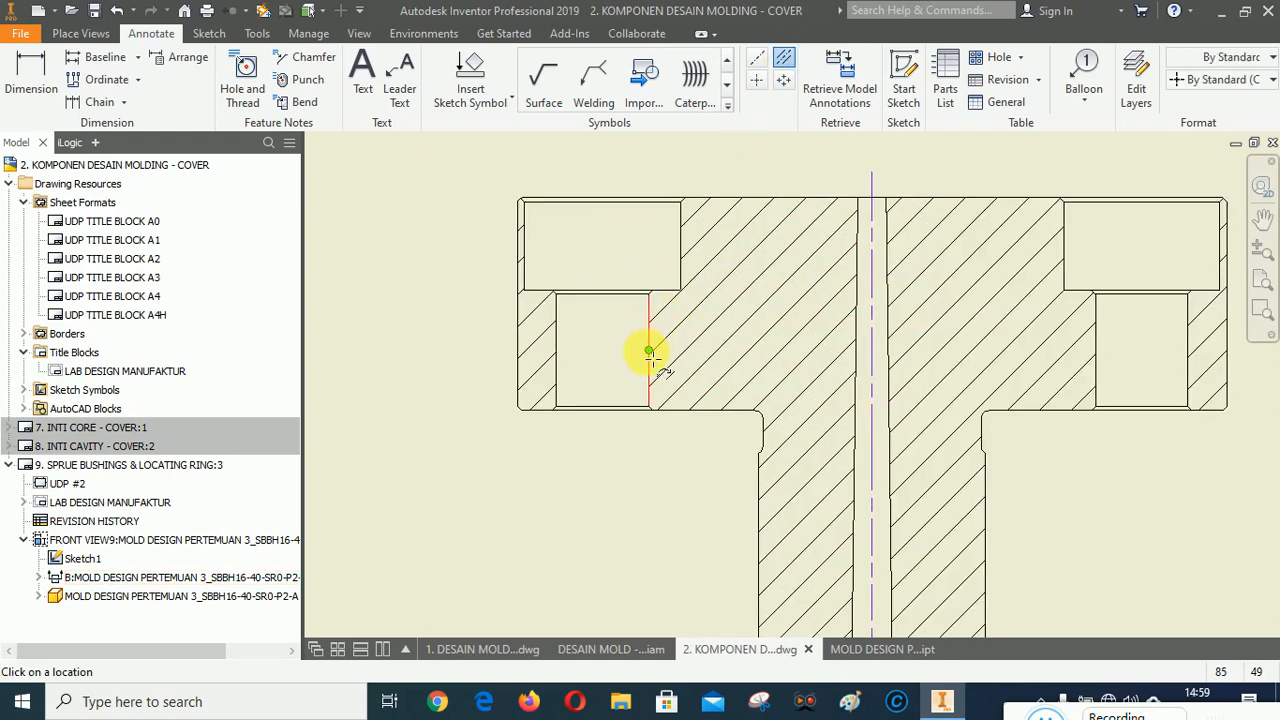
{"action": "scroll", "coordinate": [457, 386], "scroll_direction": "up", "scroll_amount": 5}
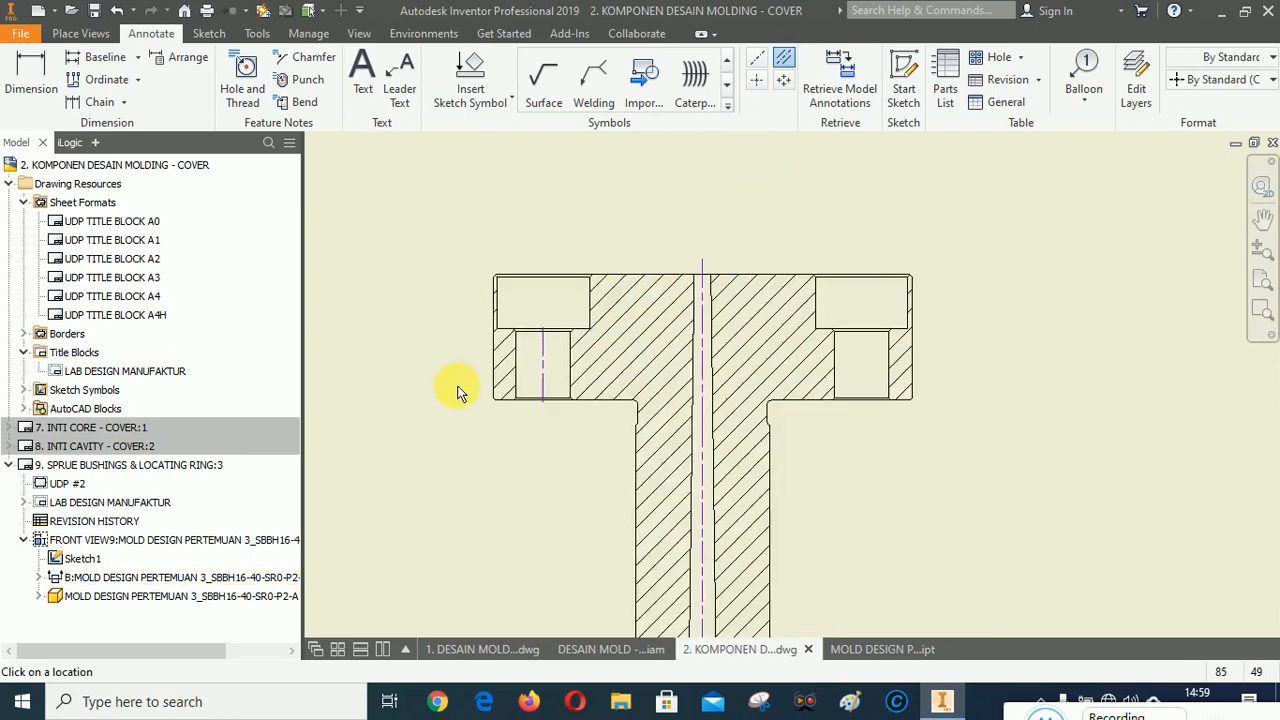
{"action": "scroll", "coordinate": [715, 380], "scroll_direction": "down", "scroll_amount": 6}
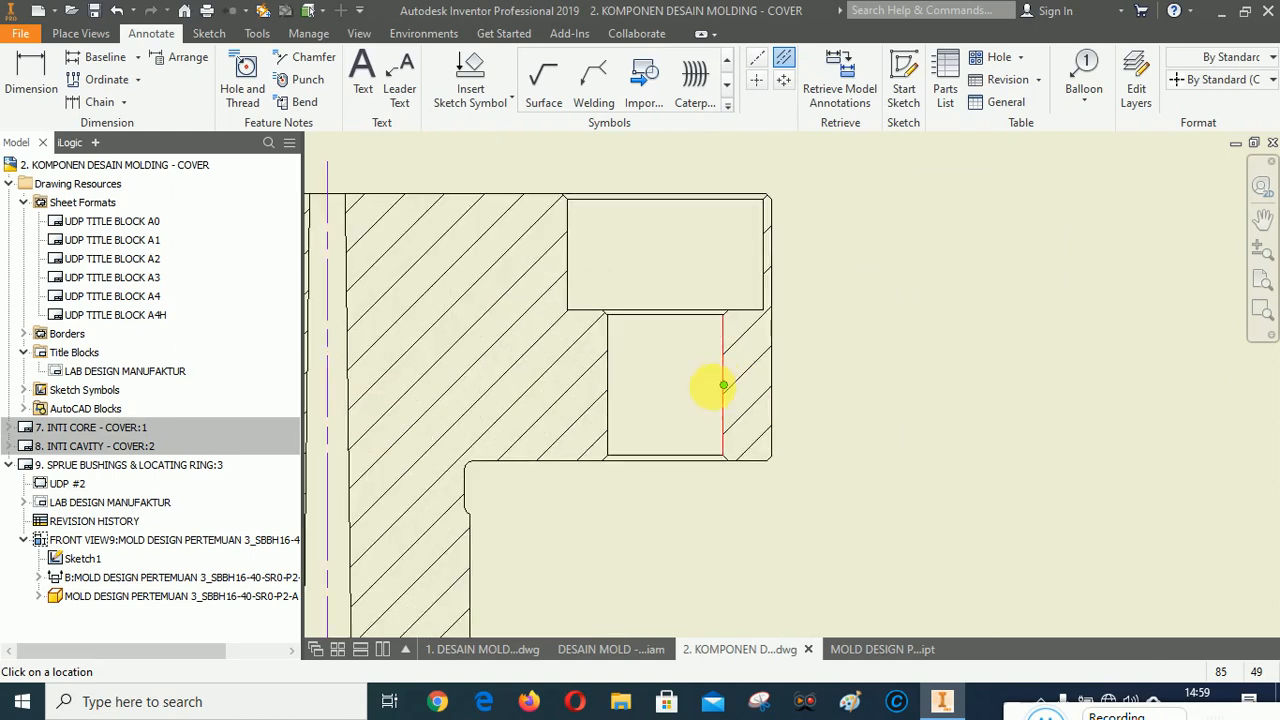
{"action": "scroll", "coordinate": [954, 362], "scroll_direction": "up", "scroll_amount": 4}
{"action": "right_click", "coordinate": [1013, 319]}
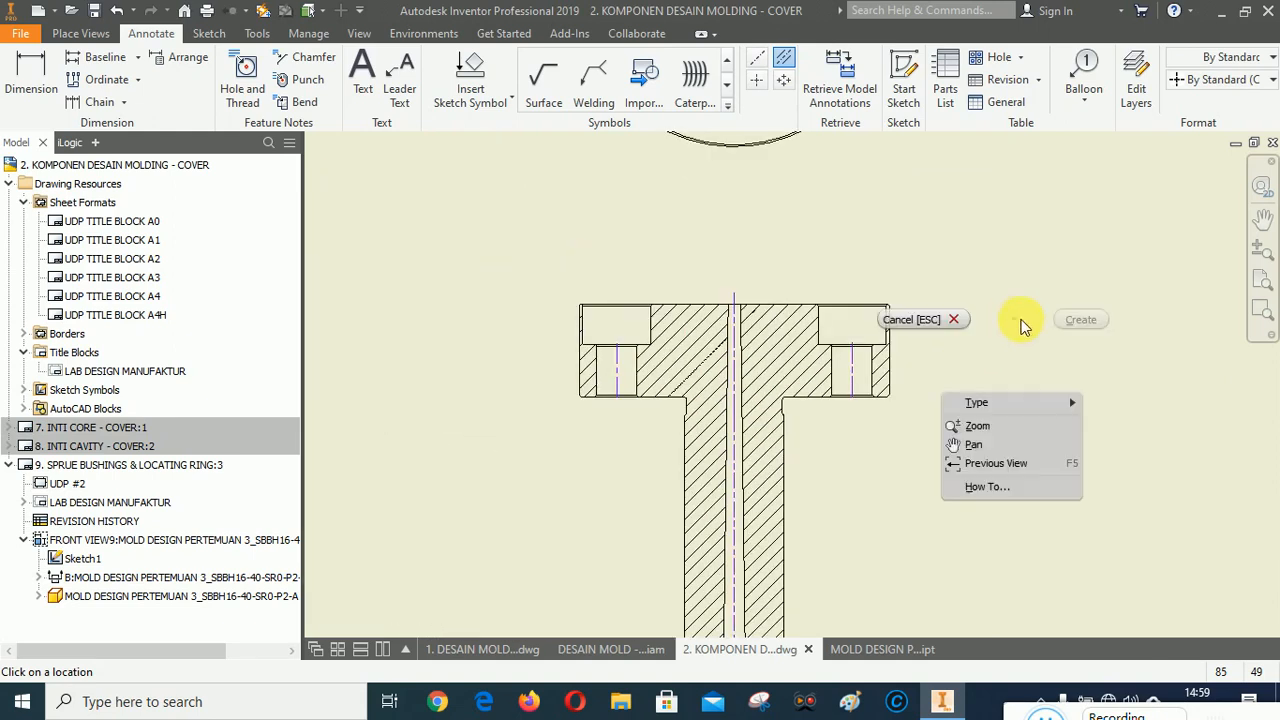
{"action": "left_click", "coordinate": [987, 319]}
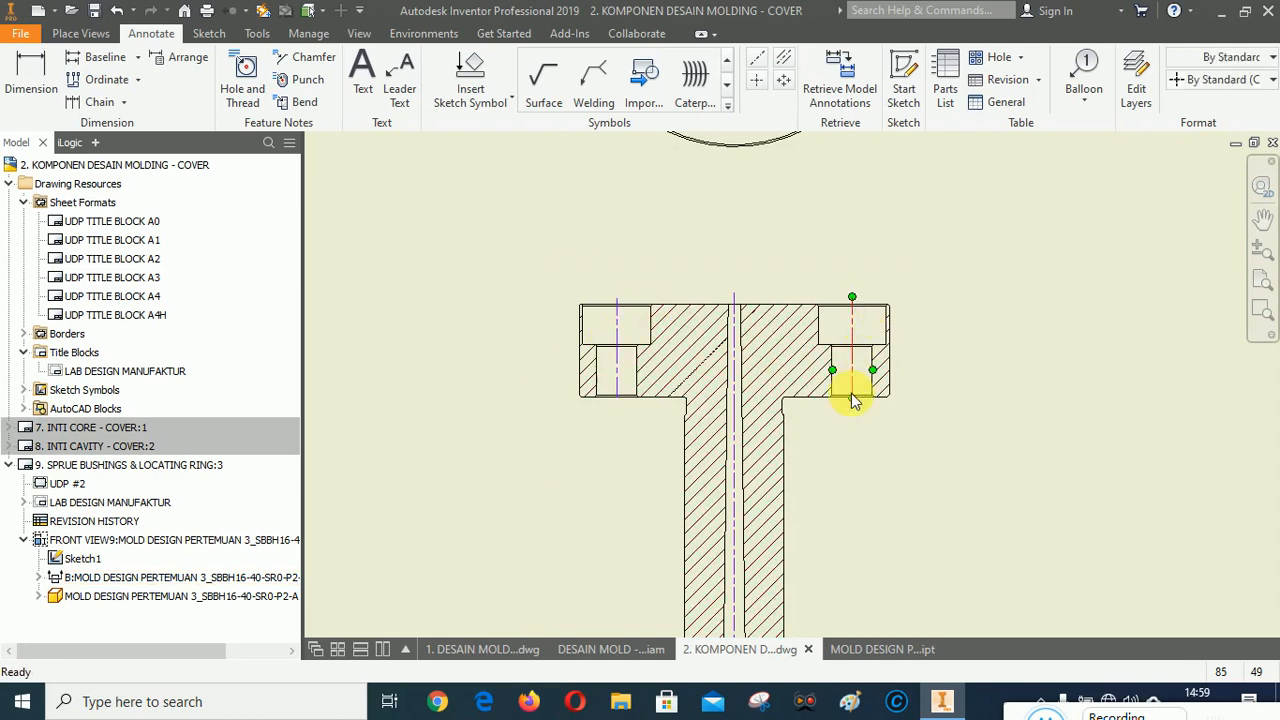
{"action": "left_click_drag", "start_coordinate": [861, 405], "coordinate": [860, 404]}
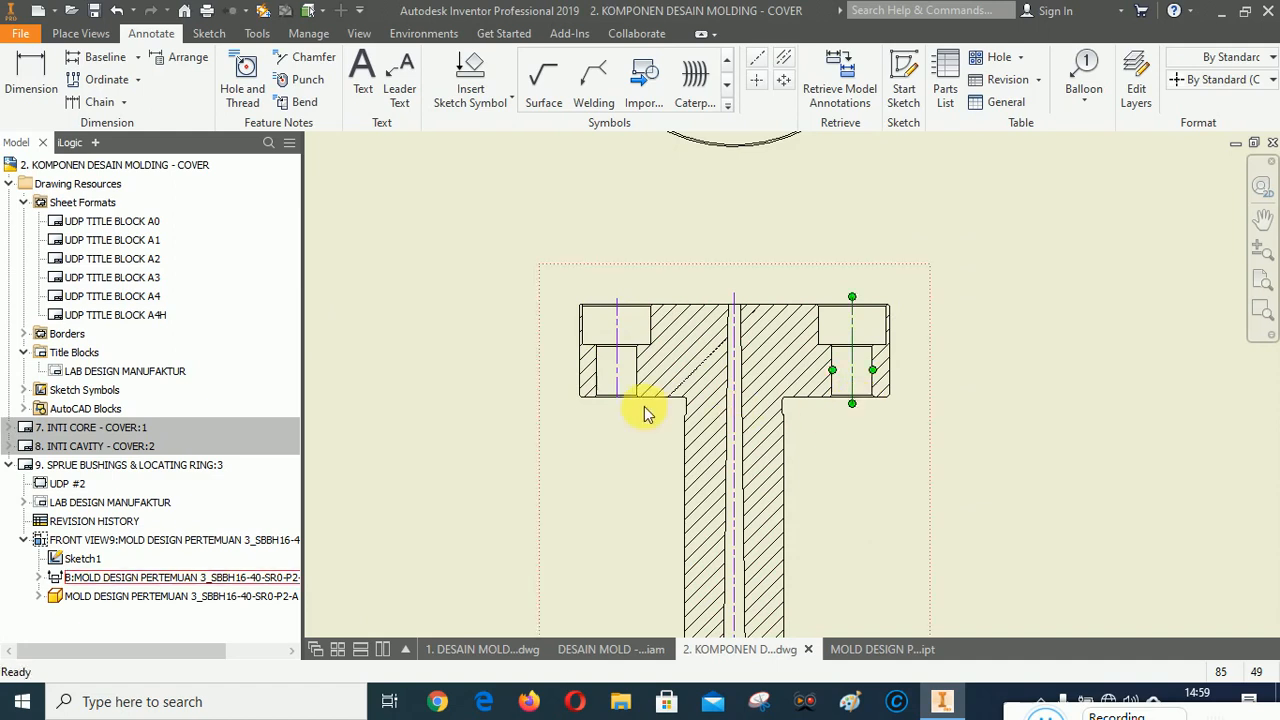
{"action": "left_click_drag", "start_coordinate": [622, 406], "coordinate": [617, 405]}
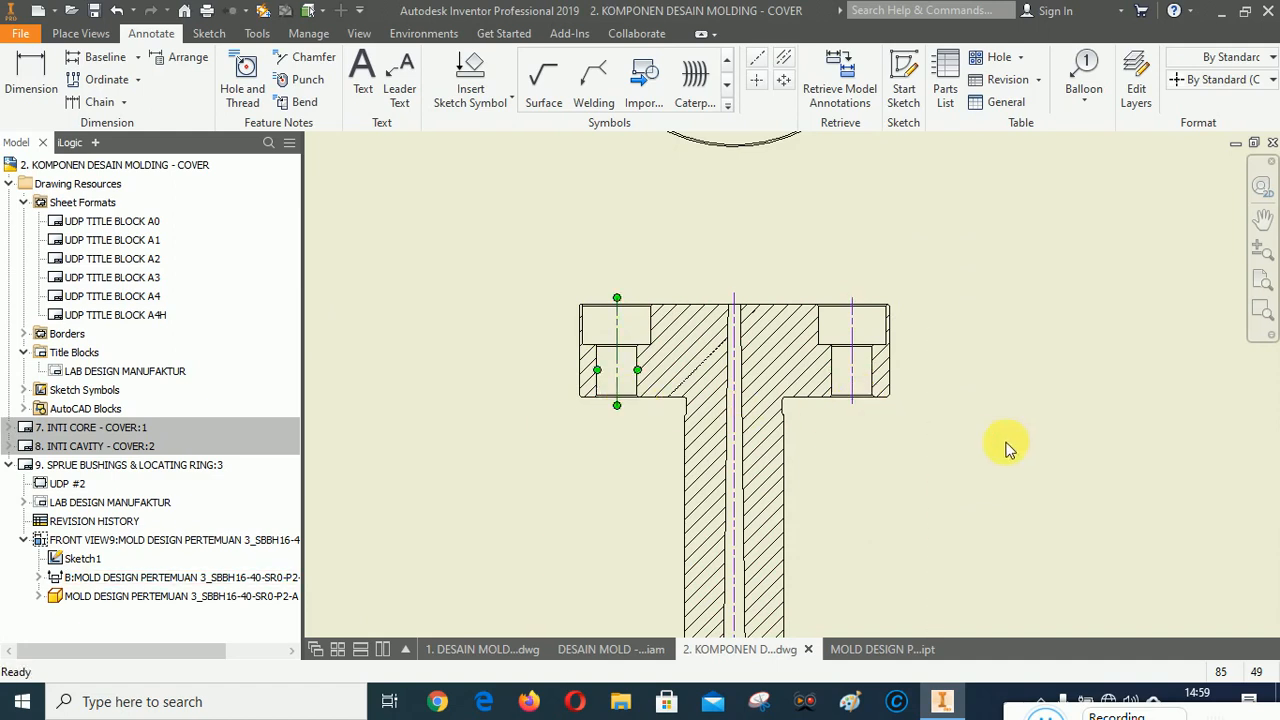
Add center marks to the front view's outer circle and both mounting holes.
{"action": "scroll", "coordinate": [560, 416], "scroll_direction": "up", "scroll_amount": 2}
{"action": "scroll", "coordinate": [694, 391], "scroll_direction": "up", "scroll_amount": 2}
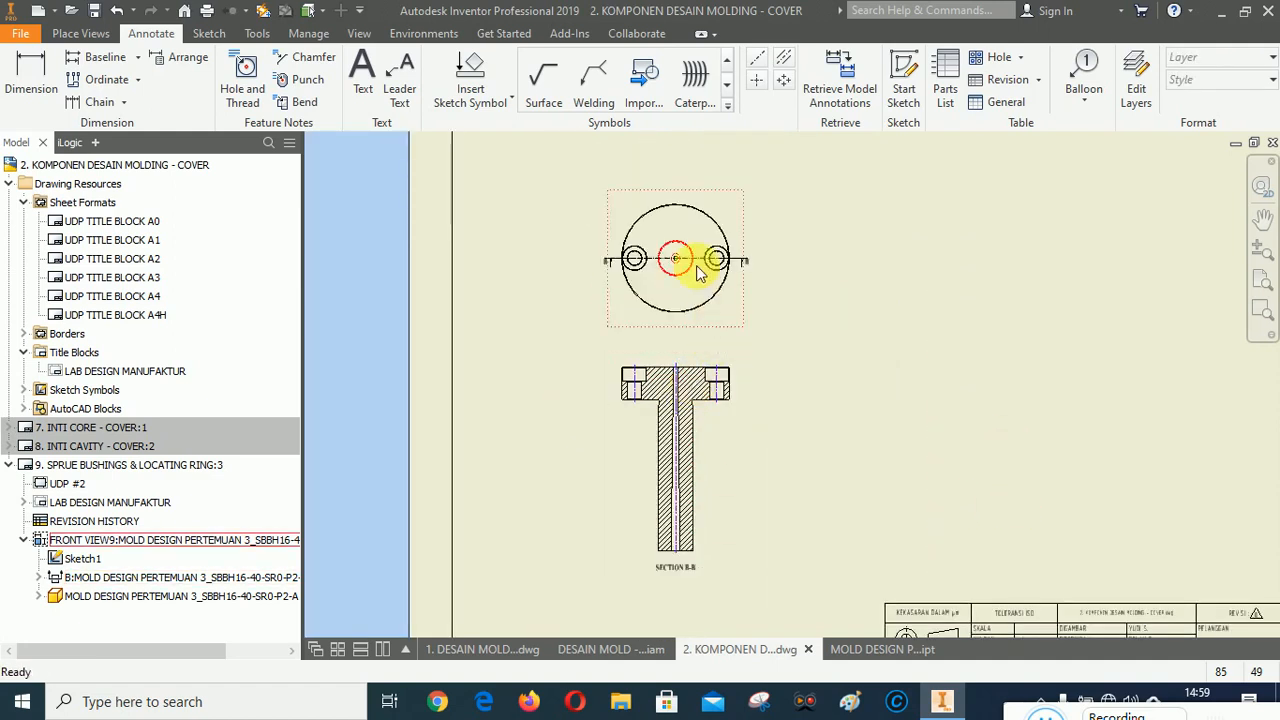
{"action": "scroll", "coordinate": [692, 235], "scroll_direction": "down", "scroll_amount": 5}
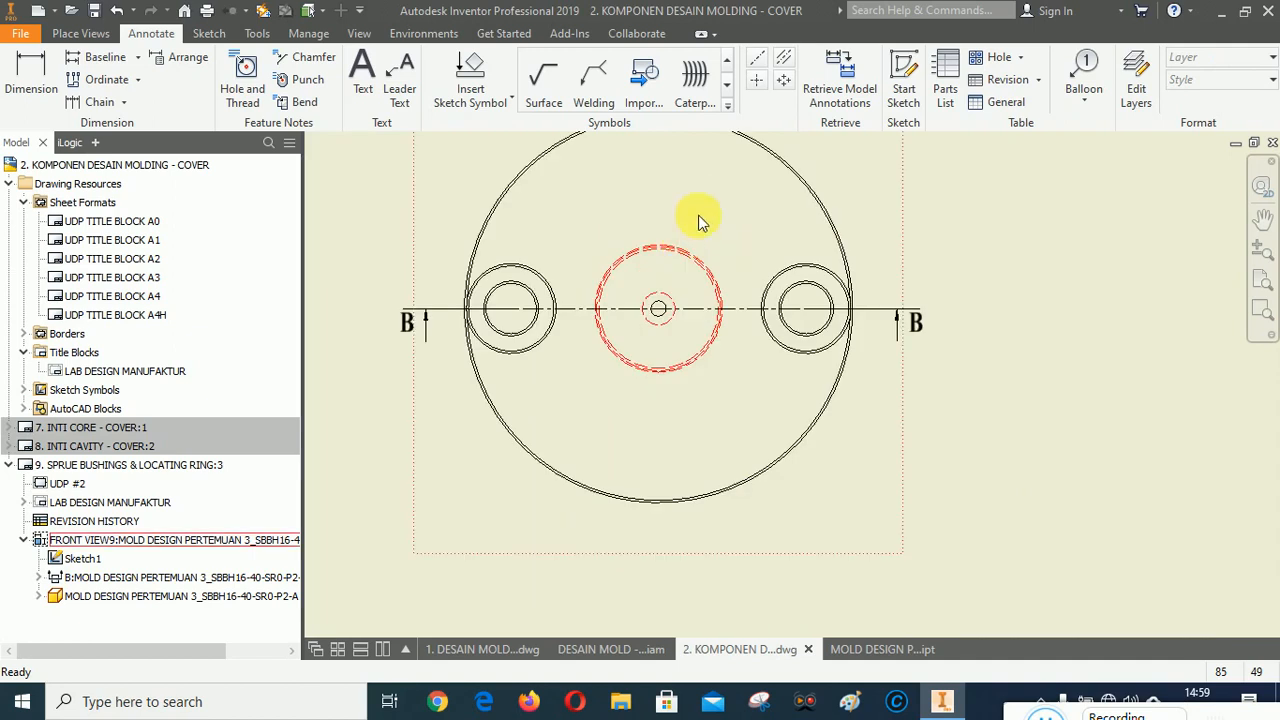
{"action": "left_click", "coordinate": [757, 80]}
{"action": "scroll", "coordinate": [815, 165], "scroll_direction": "down", "scroll_amount": 3}
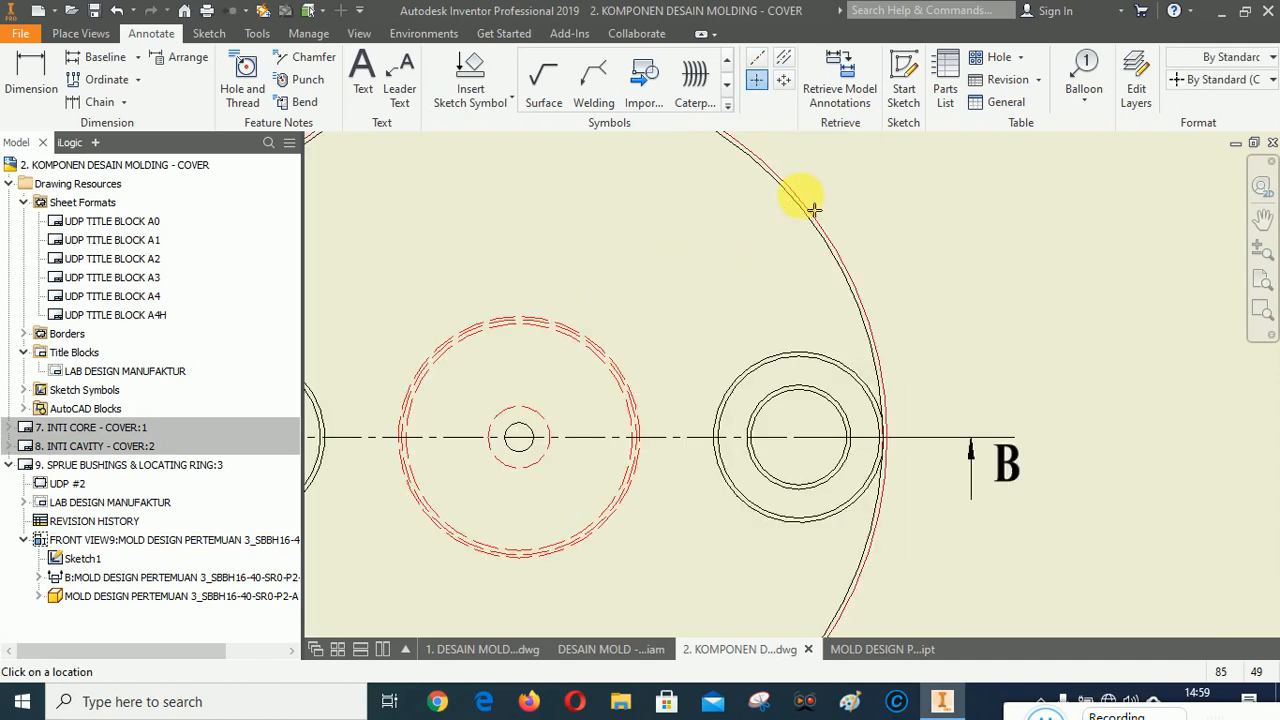
{"action": "left_click", "coordinate": [839, 358]}
{"action": "scroll", "coordinate": [1102, 235], "scroll_direction": "up", "scroll_amount": 2}
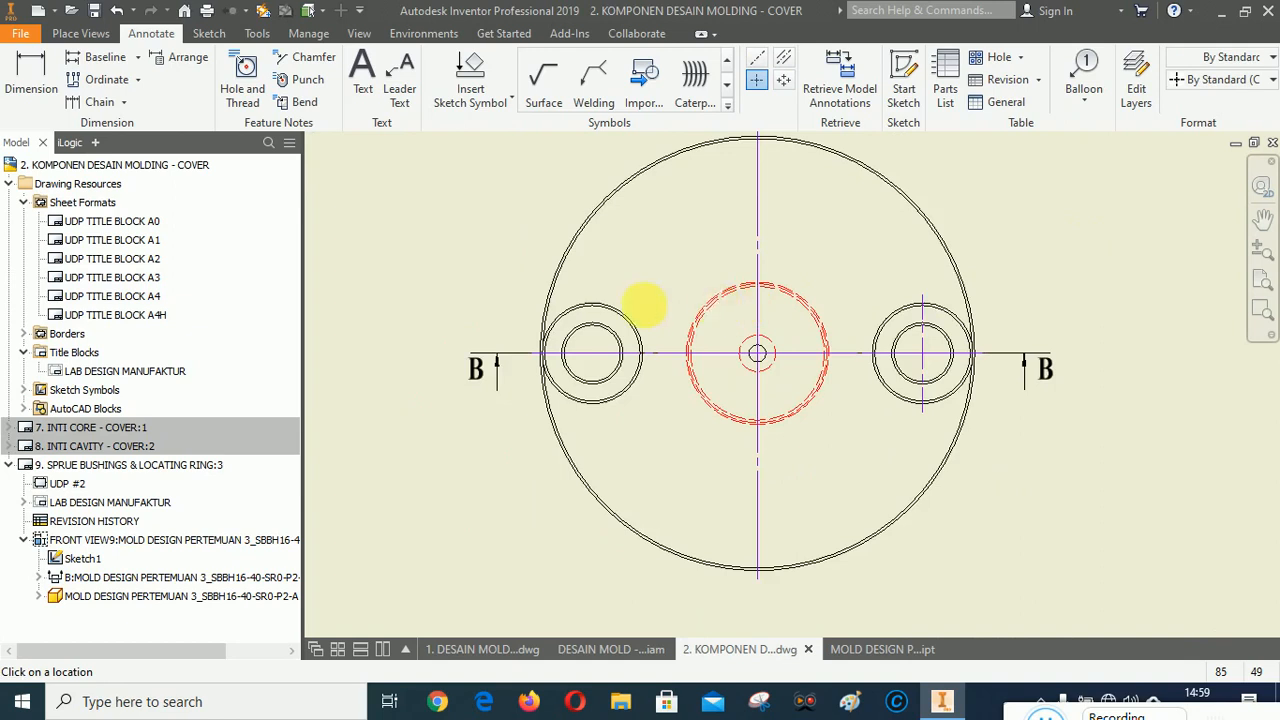
{"action": "scroll", "coordinate": [643, 305], "scroll_direction": "down", "scroll_amount": 2}
{"action": "left_click", "coordinate": [615, 330]}
{"action": "scroll", "coordinate": [632, 246], "scroll_direction": "up", "scroll_amount": 2}
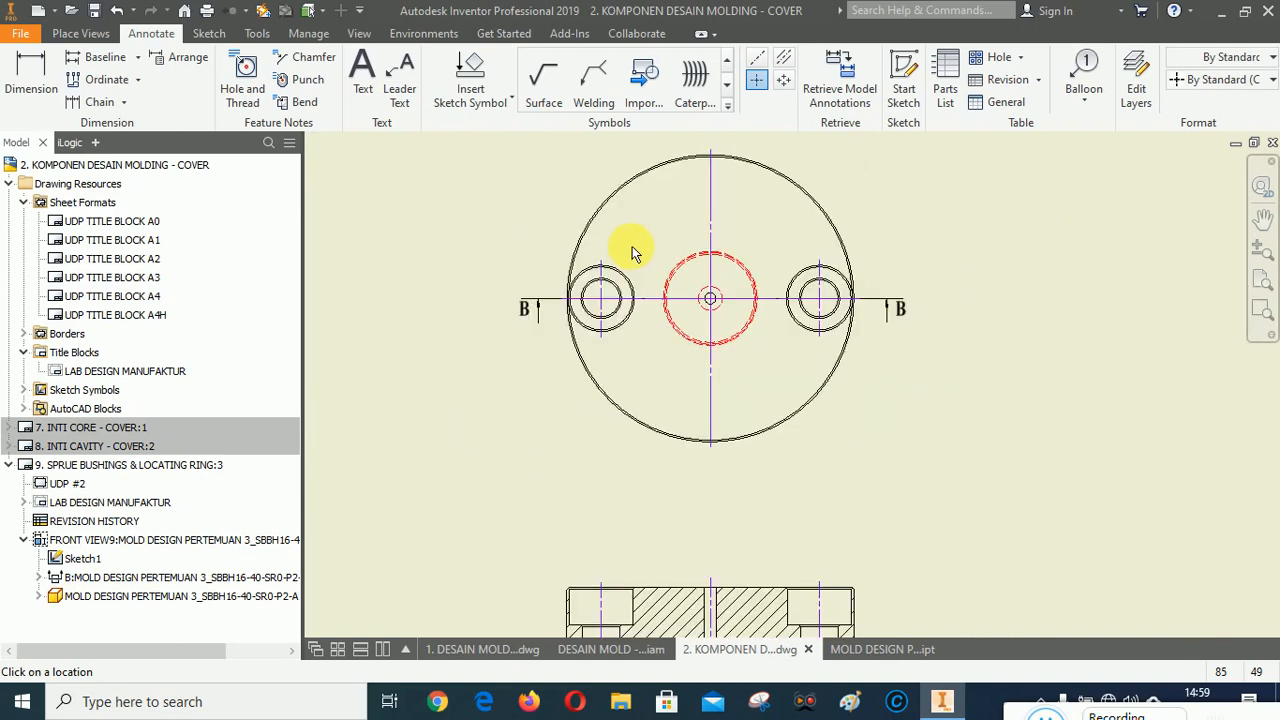
{"action": "scroll", "coordinate": [834, 337], "scroll_direction": "up", "scroll_amount": 2}
{"action": "right_click", "coordinate": [1076, 308]}
{"action": "left_click", "coordinate": [1130, 307]}
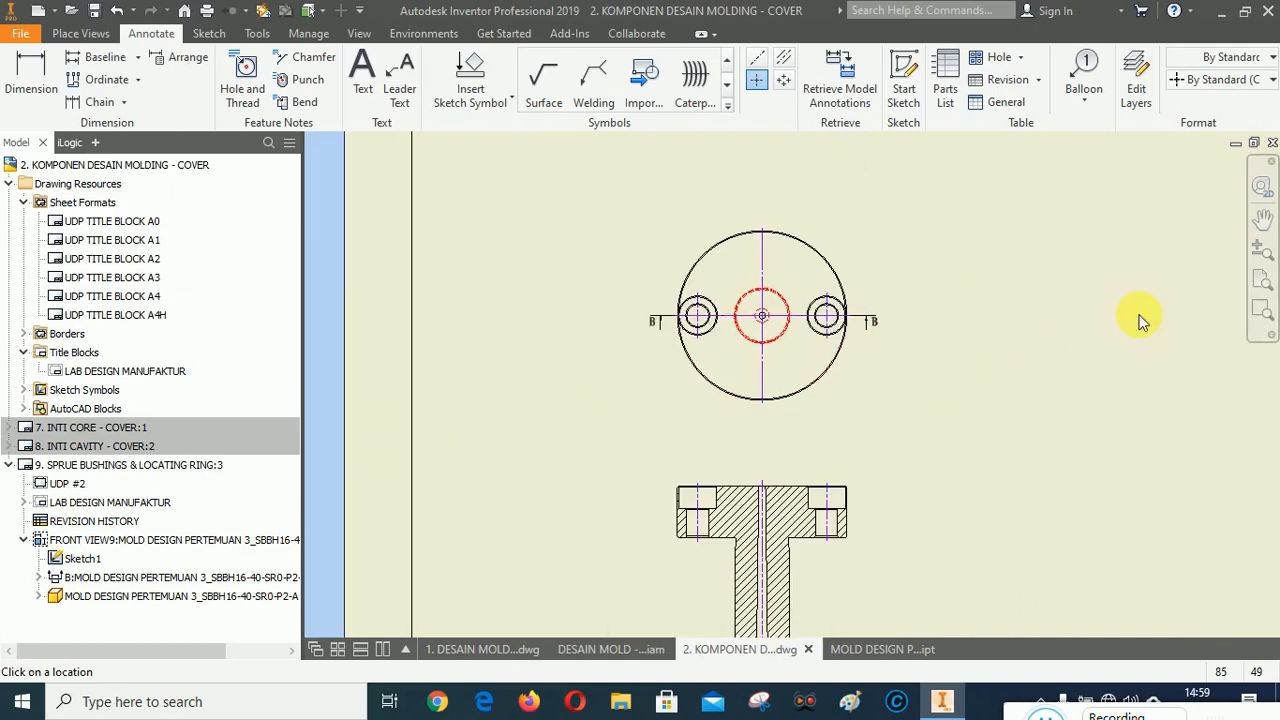
Inspect the front view and the section view's flange and bore up close.
{"action": "scroll", "coordinate": [770, 432], "scroll_direction": "up", "scroll_amount": 2}
{"action": "scroll", "coordinate": [752, 460], "scroll_direction": "down", "scroll_amount": 4}
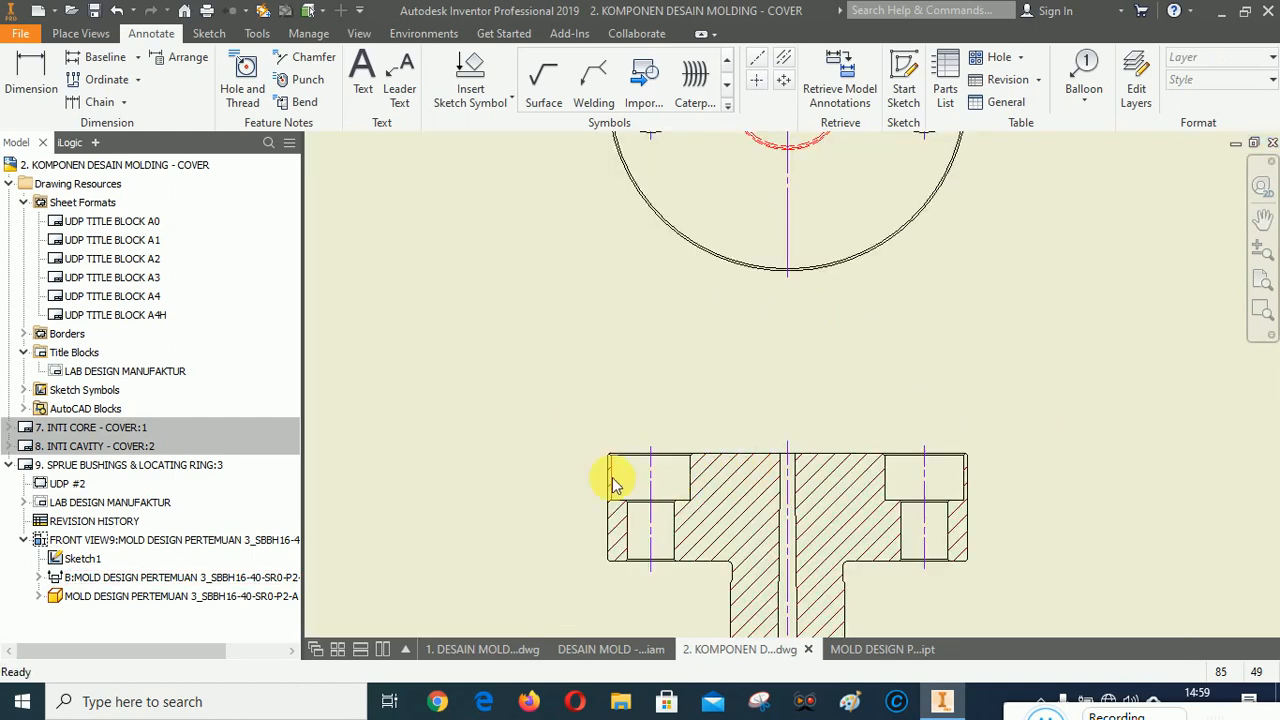
{"action": "scroll", "coordinate": [608, 477], "scroll_direction": "down", "scroll_amount": 3}
{"action": "scroll", "coordinate": [540, 338], "scroll_direction": "up", "scroll_amount": 3}
{"action": "scroll", "coordinate": [625, 312], "scroll_direction": "up", "scroll_amount": 2}
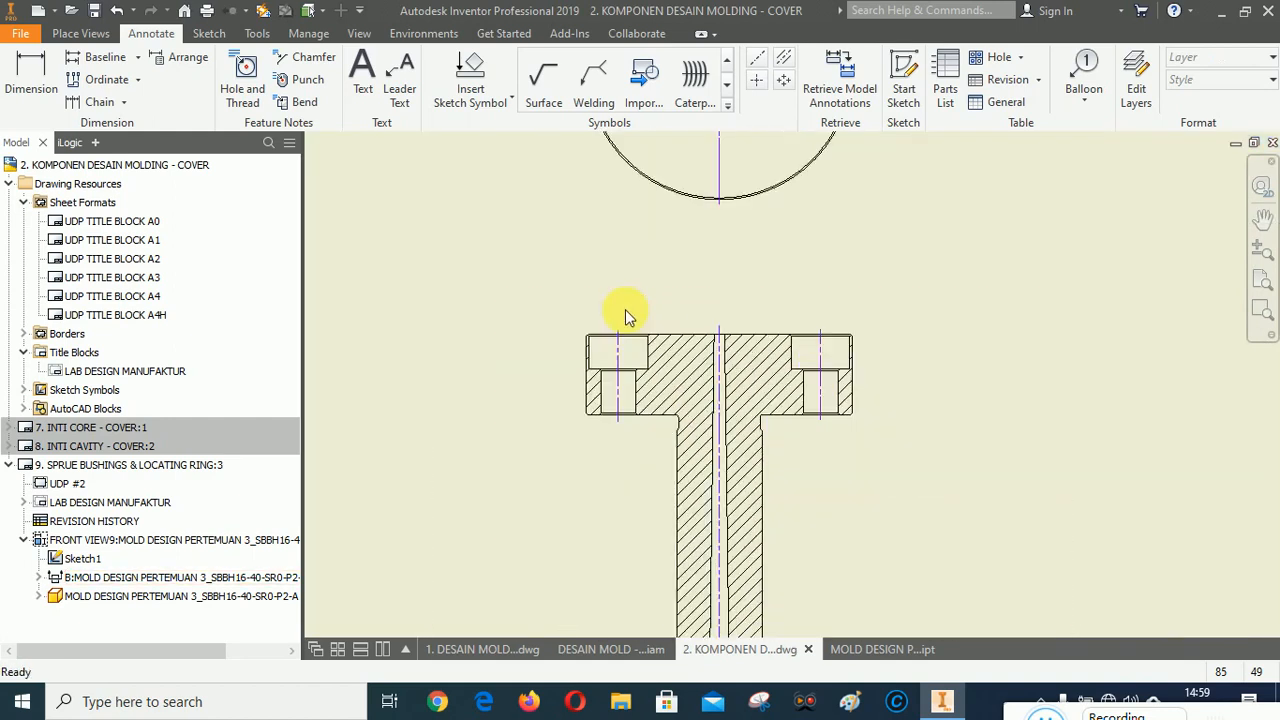
{"action": "scroll", "coordinate": [825, 444], "scroll_direction": "up", "scroll_amount": 4}
{"action": "scroll", "coordinate": [884, 410], "scroll_direction": "down", "scroll_amount": 3}
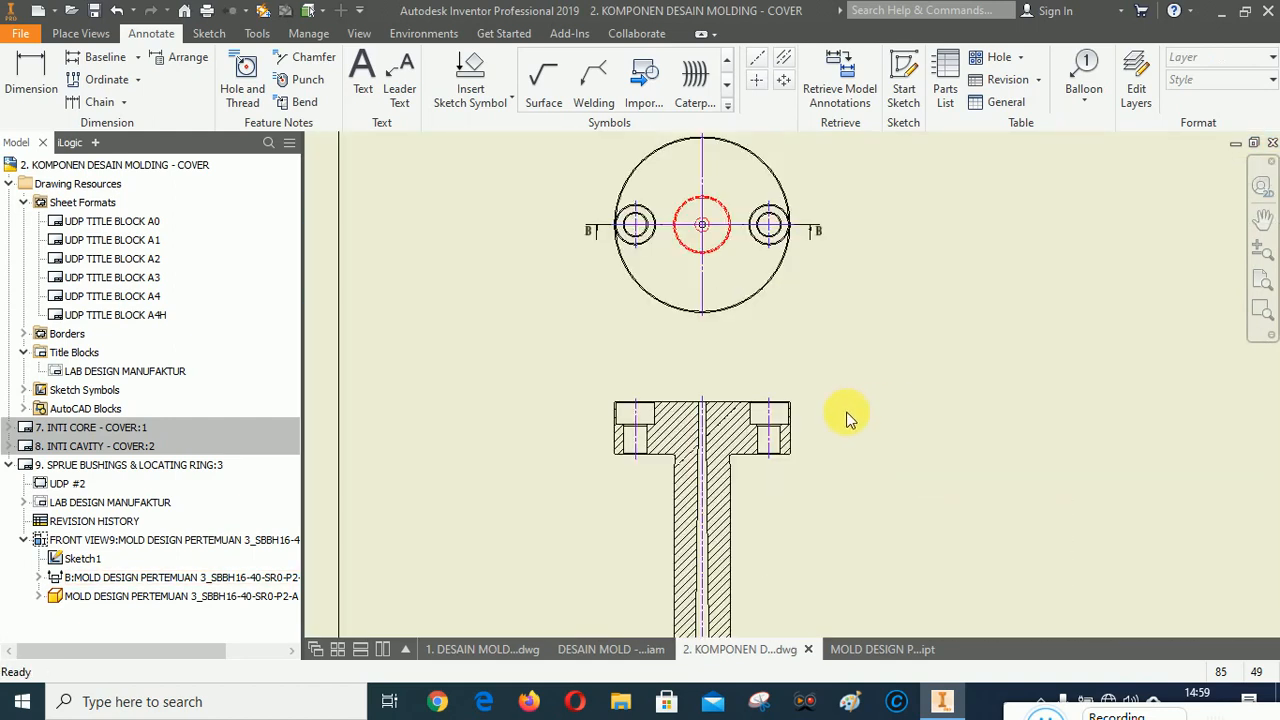
{"action": "left_click", "coordinate": [1262, 218]}
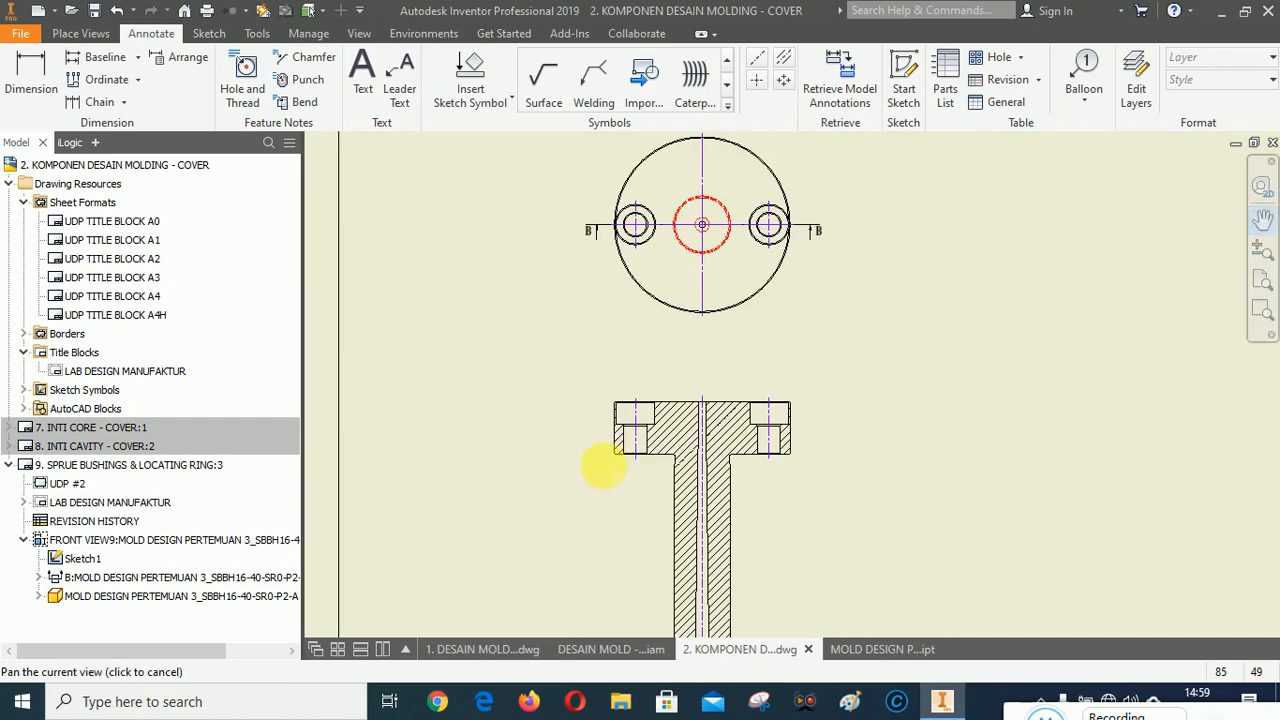
{"action": "scroll", "coordinate": [625, 430], "scroll_direction": "down", "scroll_amount": 10}
{"action": "scroll", "coordinate": [609, 403], "scroll_direction": "up", "scroll_amount": 5}
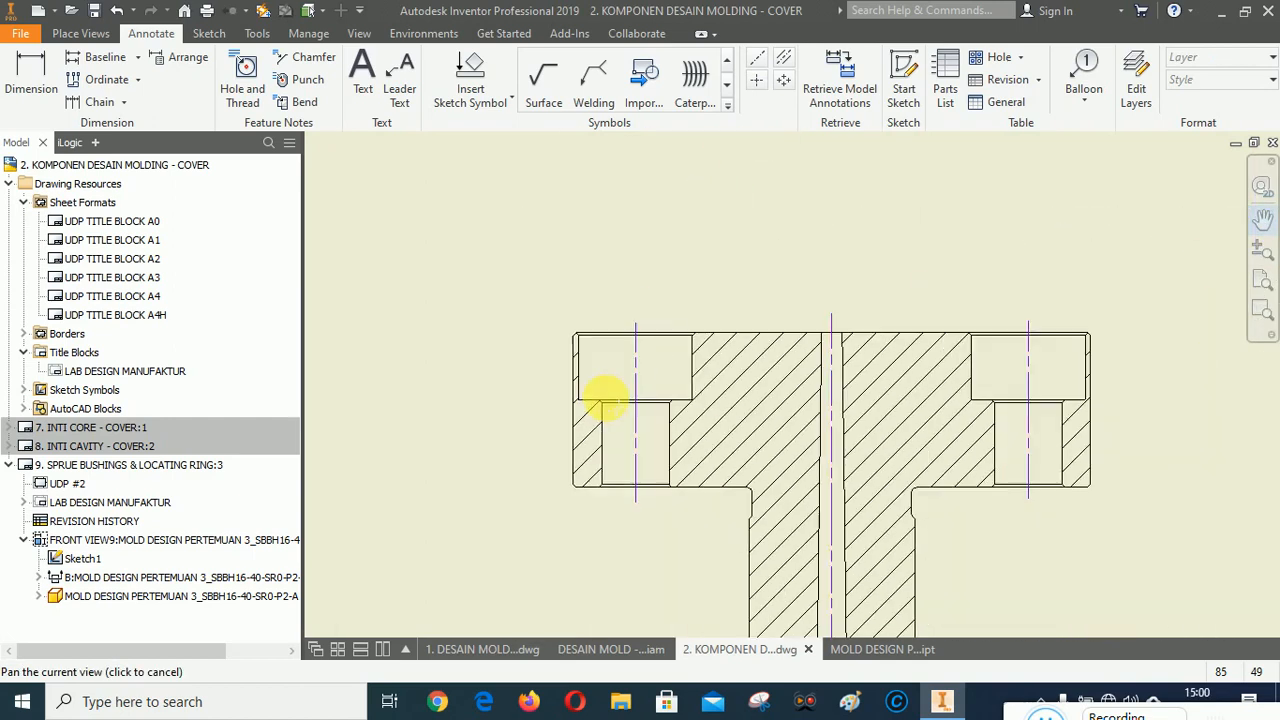
{"action": "scroll", "coordinate": [610, 398], "scroll_direction": "up", "scroll_amount": 3}
{"action": "left_click_drag", "start_coordinate": [766, 353], "coordinate": [757, 449]}
{"action": "scroll", "coordinate": [757, 449], "scroll_direction": "up", "scroll_amount": 2}
{"action": "right_click", "coordinate": [945, 421]}
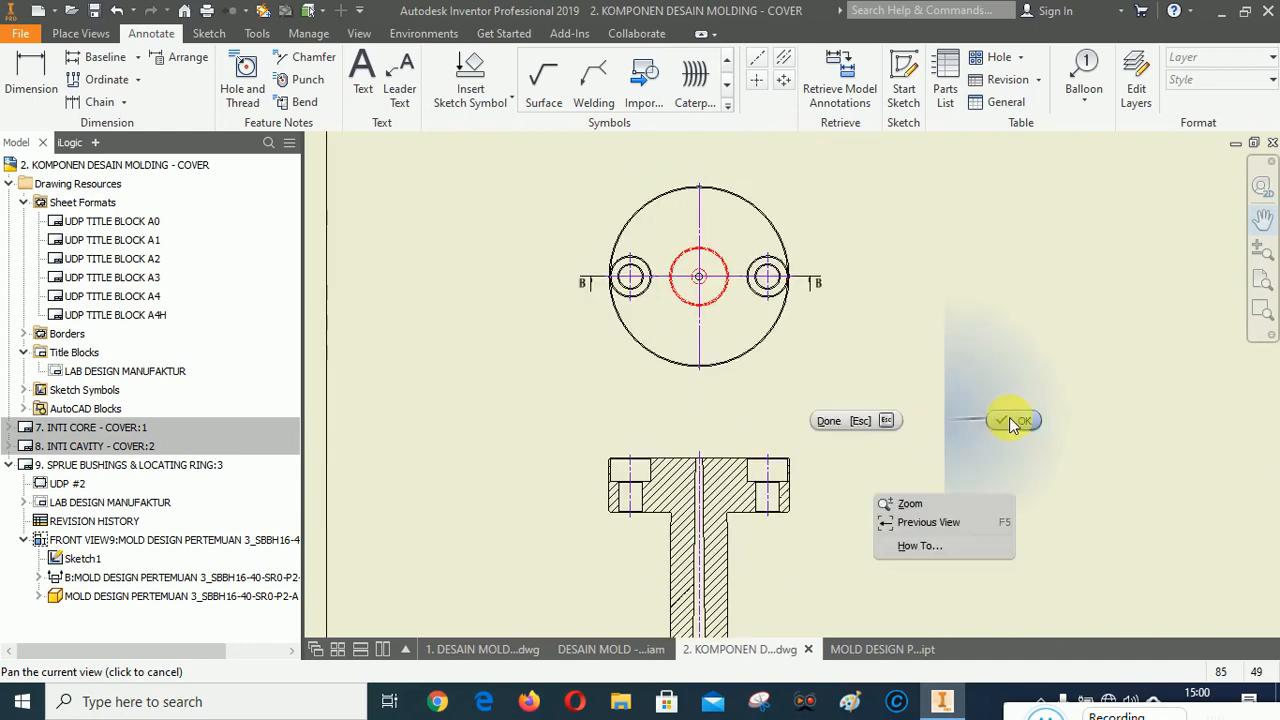
{"action": "left_click", "coordinate": [1010, 419]}
{"action": "scroll", "coordinate": [791, 371], "scroll_direction": "up", "scroll_amount": 2}
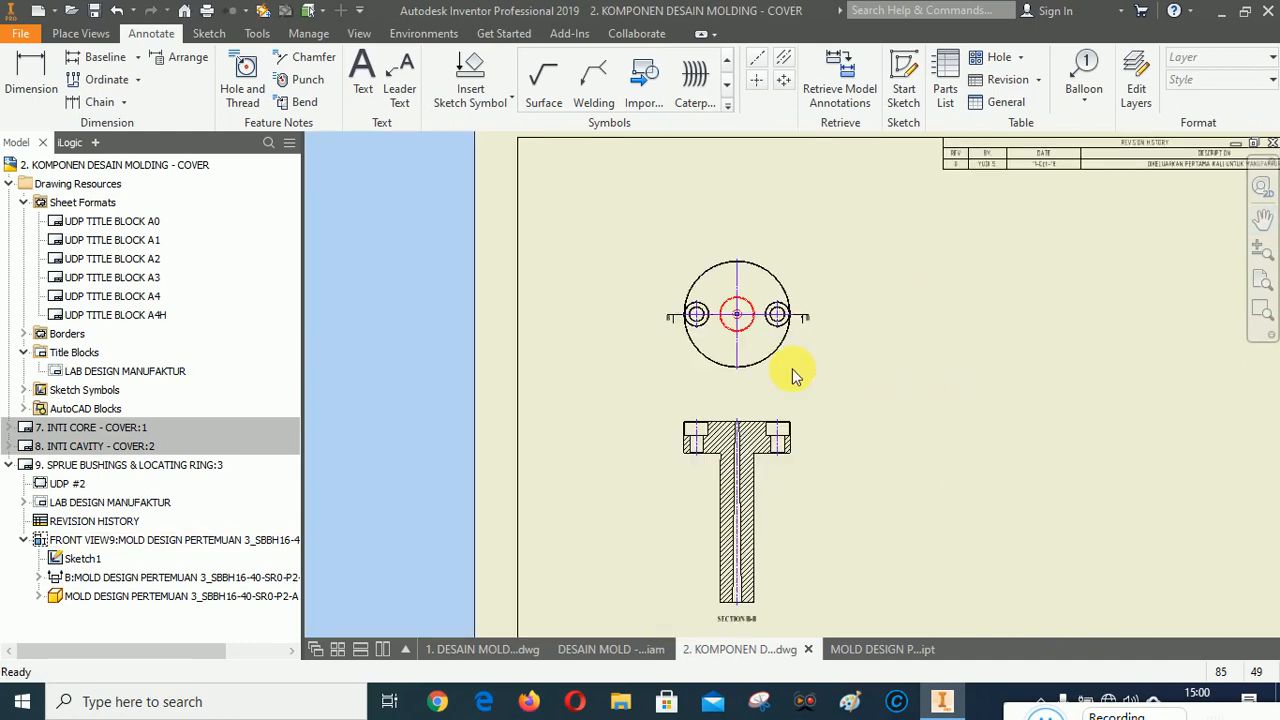
{"action": "left_click", "coordinate": [1262, 311]}
{"action": "mouse_move", "coordinate": [643, 273]}
{"action": "left_mouse_down"}
{"action": "mouse_move", "coordinate": [791, 471]}
{"action": "mouse_move", "coordinate": [884, 537]}
{"action": "left_mouse_up"}
{"action": "scroll", "coordinate": [736, 471], "scroll_direction": "down", "scroll_amount": 3}
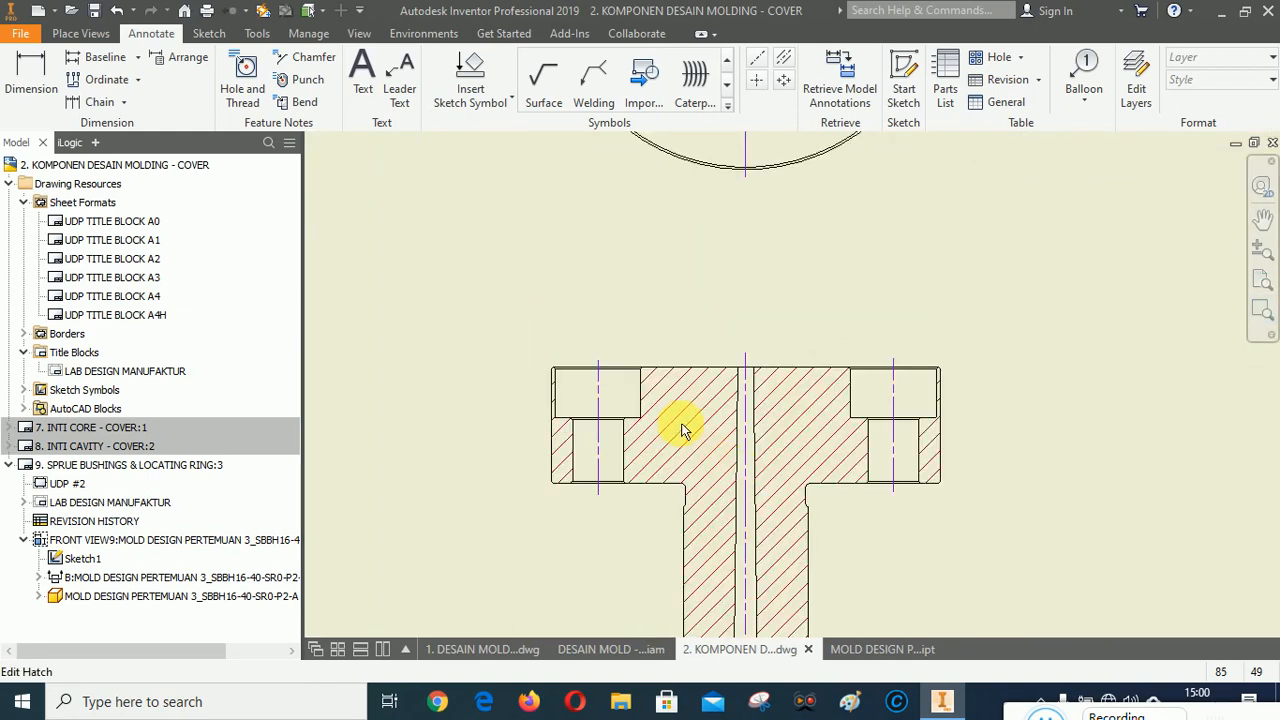
{"action": "scroll", "coordinate": [748, 306], "scroll_direction": "down", "scroll_amount": 2}
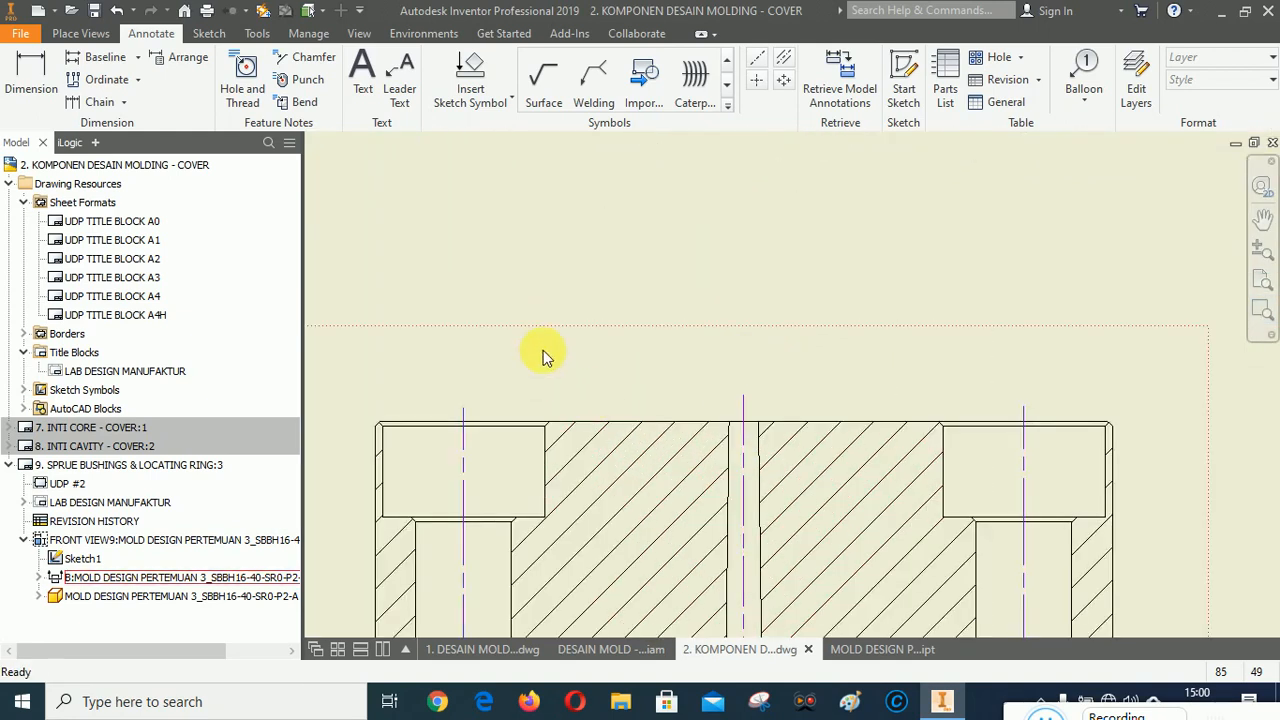
Dimension the sprue bore's width above the section view and prefix it with a diameter symbol.
{"action": "left_click", "coordinate": [31, 75]}
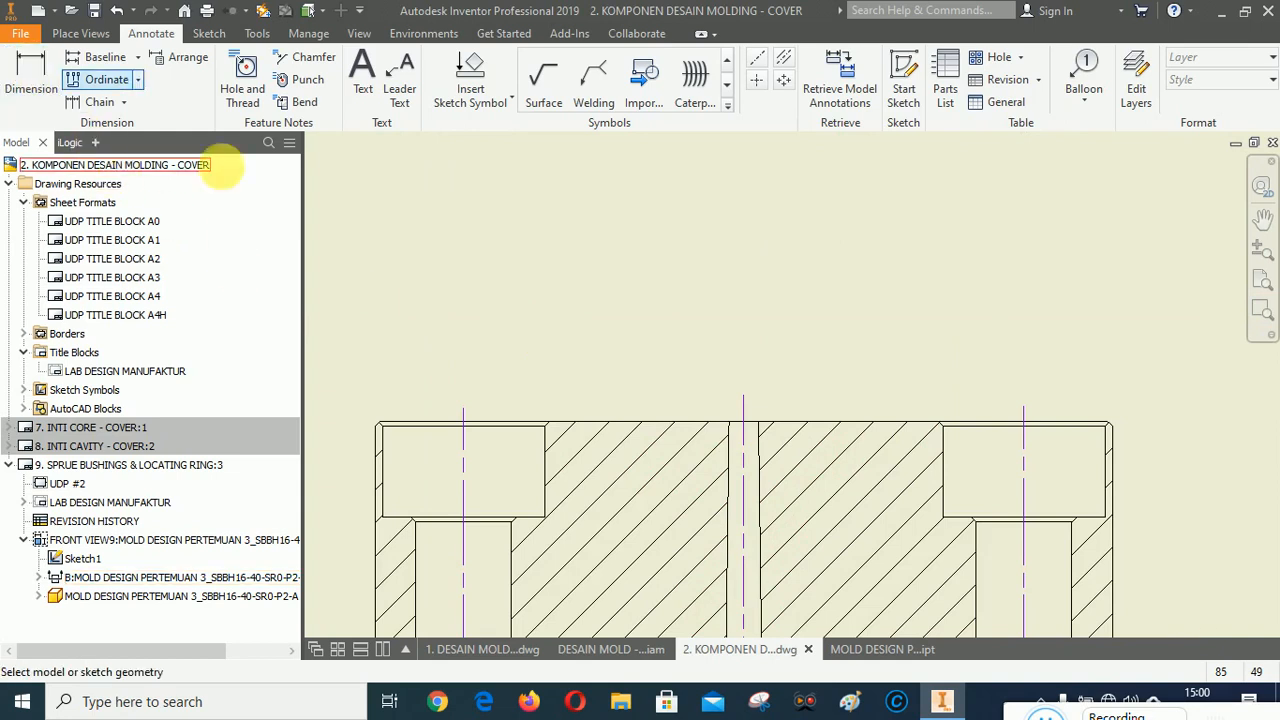
{"action": "left_click", "coordinate": [727, 421]}
{"action": "left_click", "coordinate": [760, 428]}
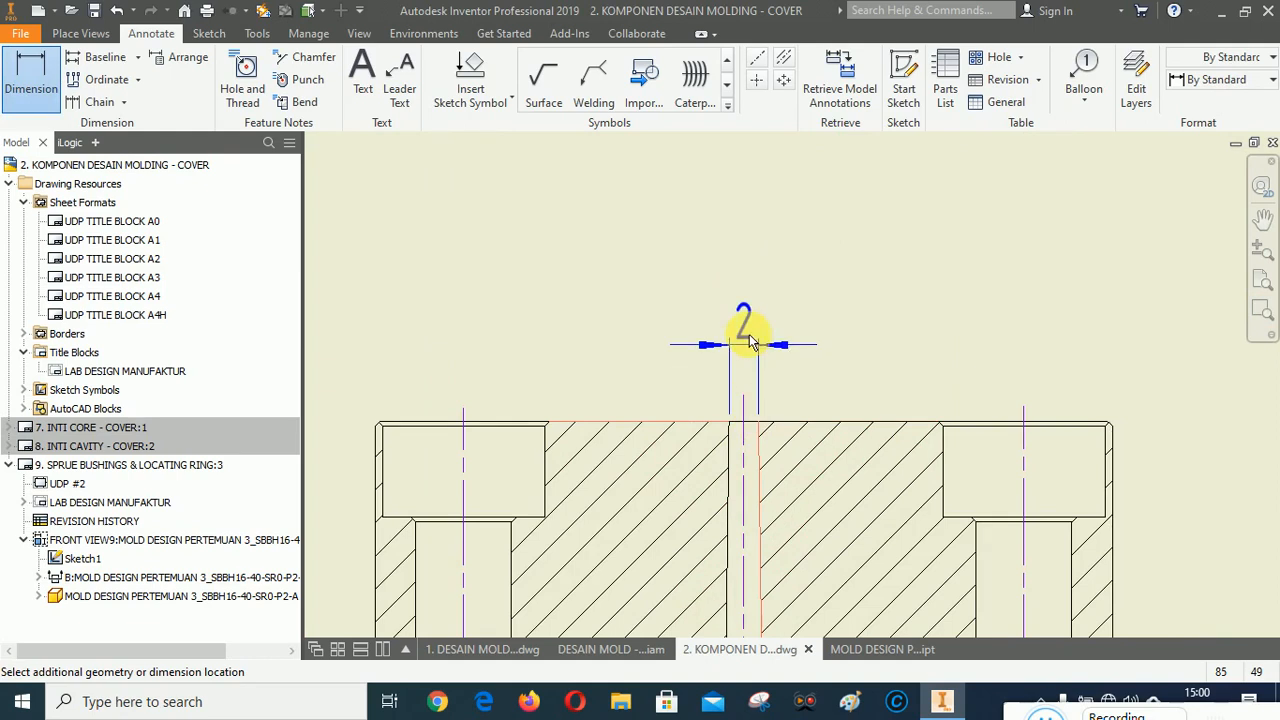
{"action": "left_click", "coordinate": [755, 320]}
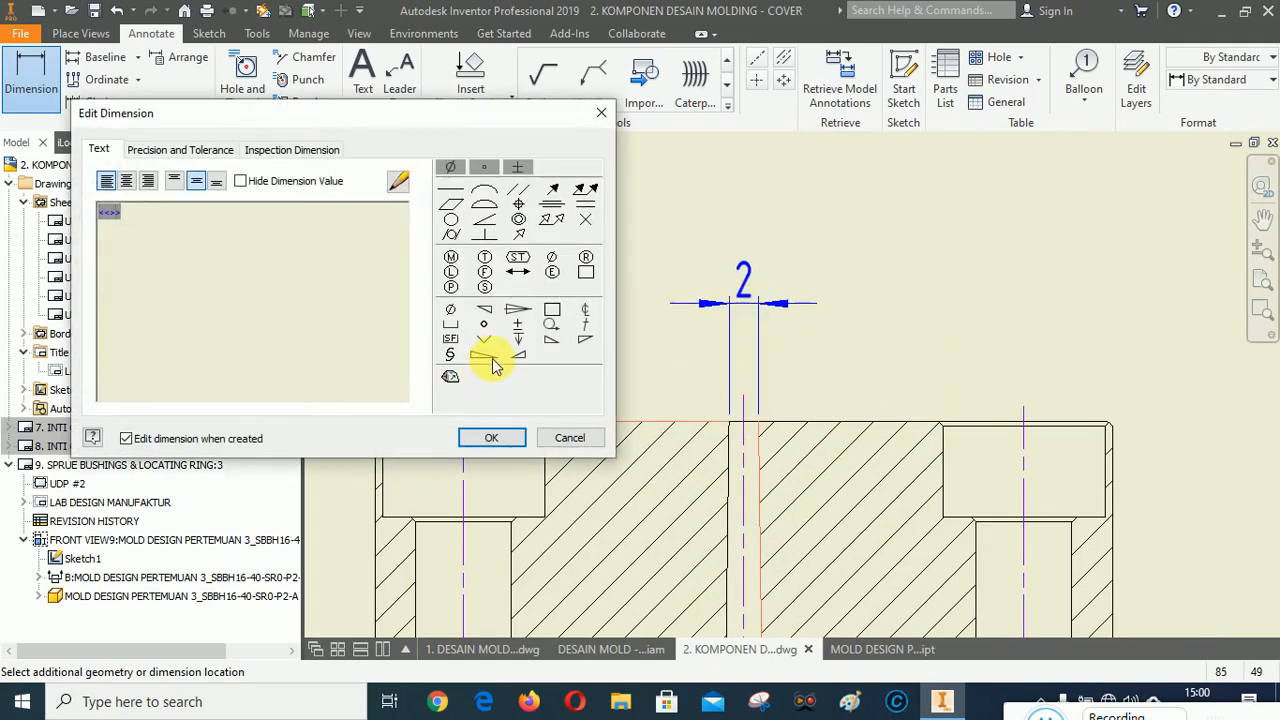
{"action": "left_click", "coordinate": [451, 309]}
{"action": "left_click", "coordinate": [497, 437]}
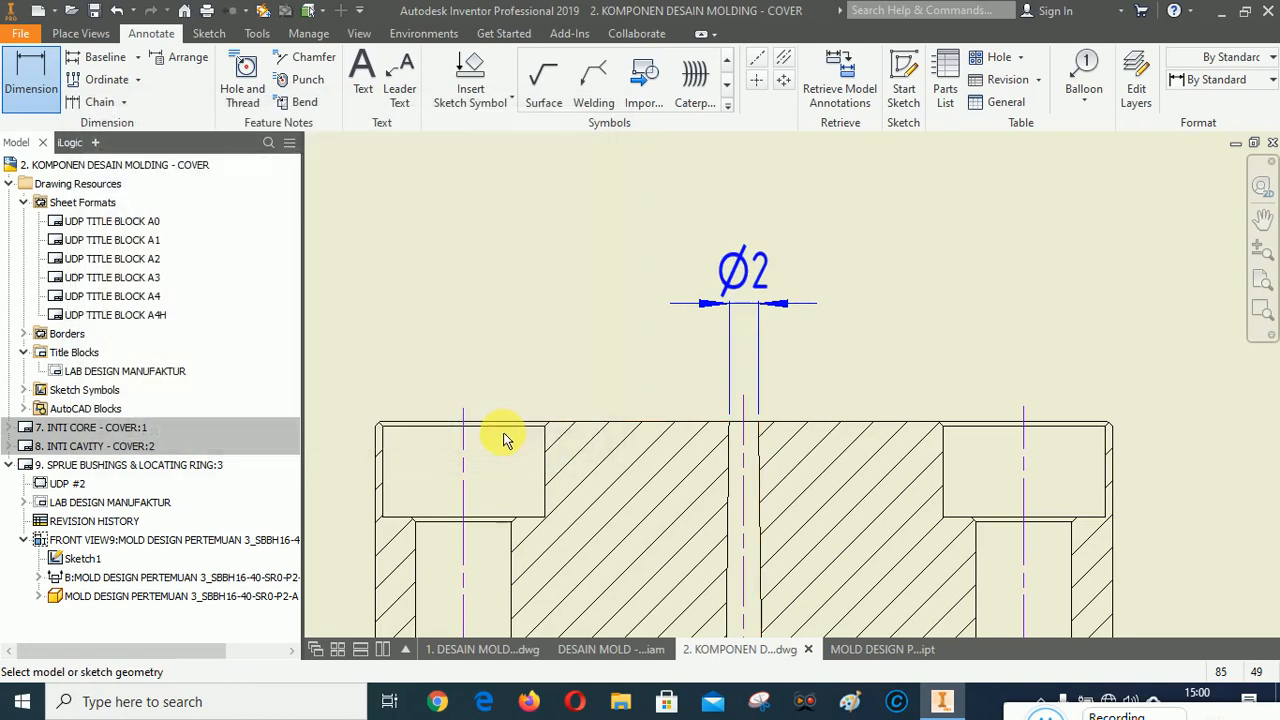
Dimension the distance between the two mounting-hole centerlines and prefix the value with PCD.
{"action": "left_click", "coordinate": [463, 445]}
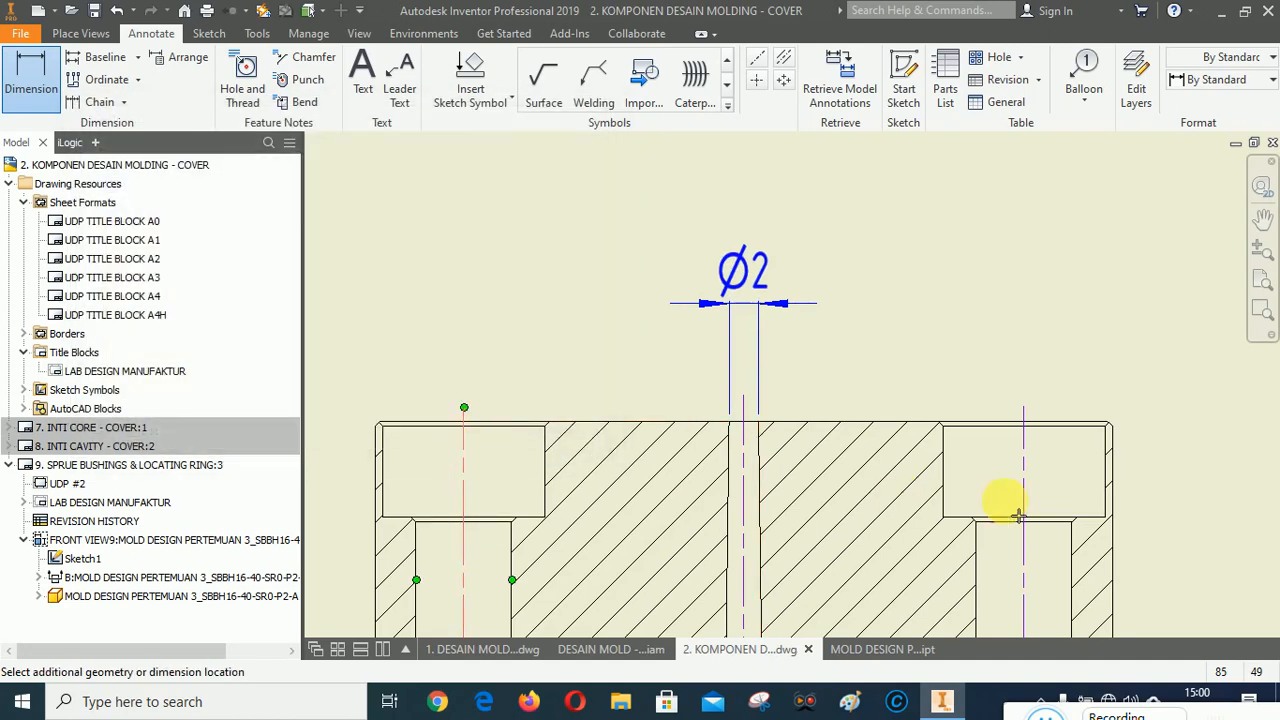
{"action": "left_click", "coordinate": [1025, 462]}
{"action": "scroll", "coordinate": [820, 463], "scroll_direction": "up", "scroll_amount": 2}
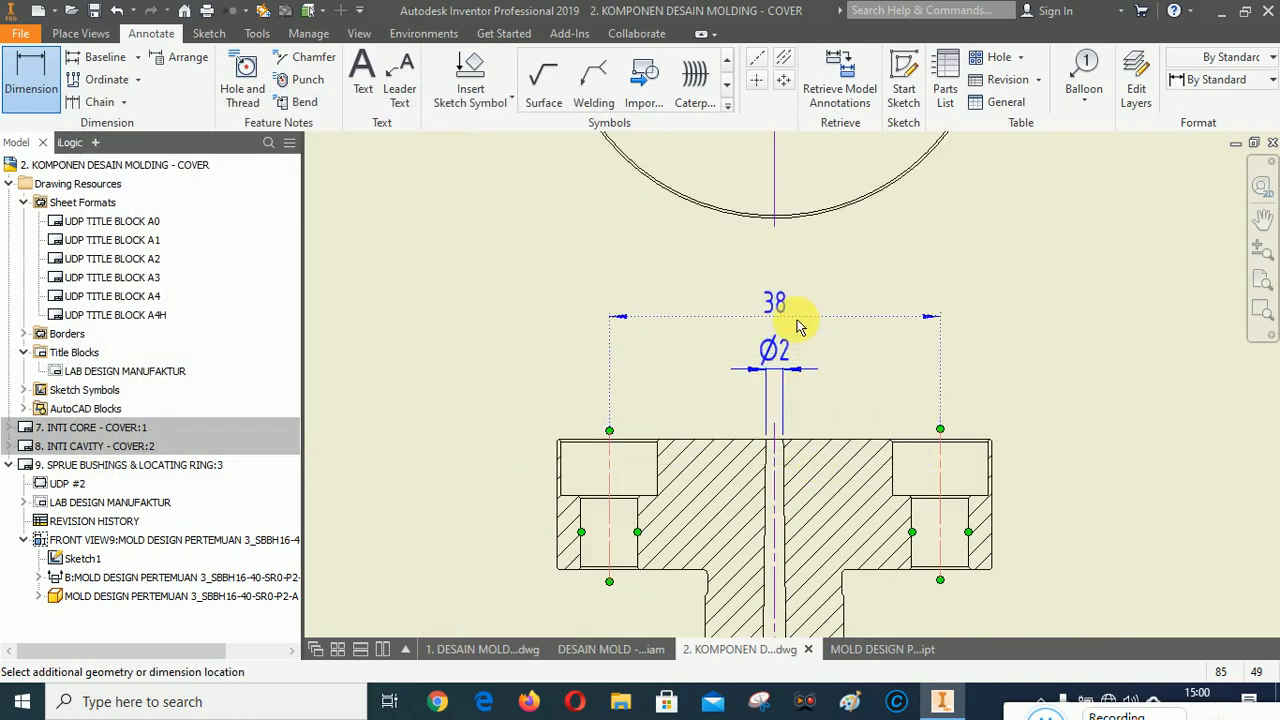
{"action": "left_click", "coordinate": [906, 463]}
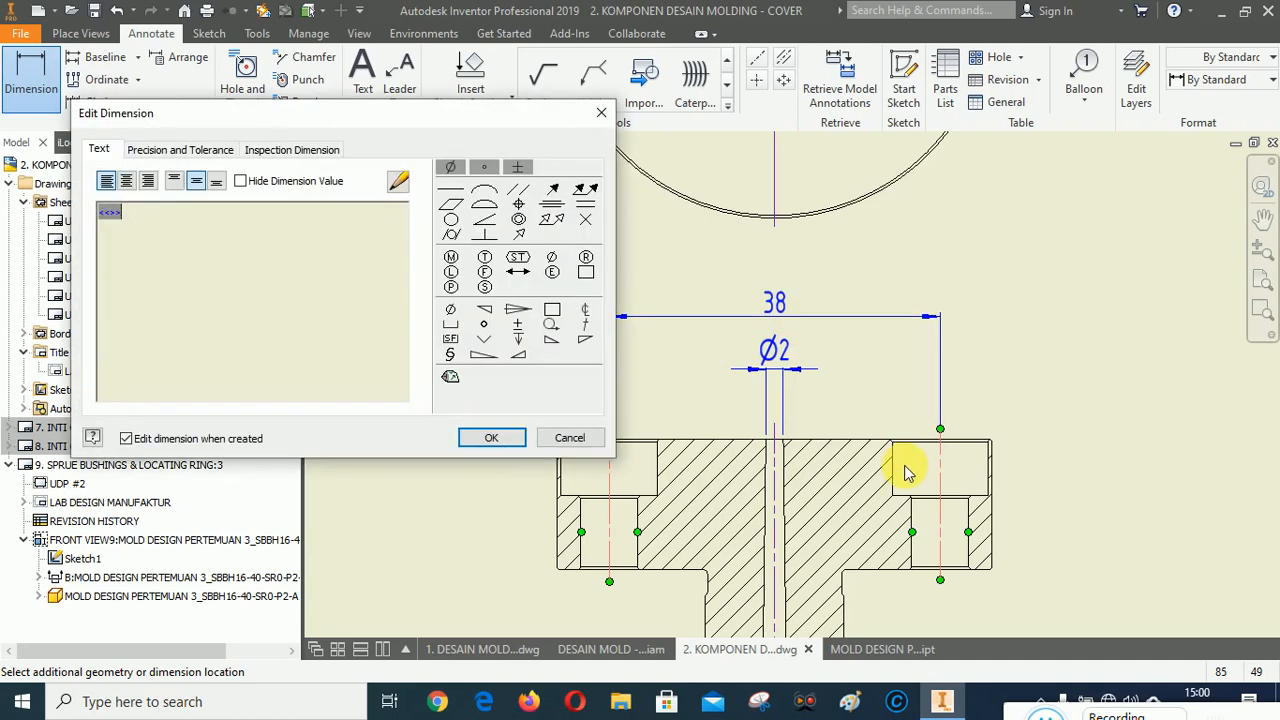
{"action": "type", "text": "PCD"}
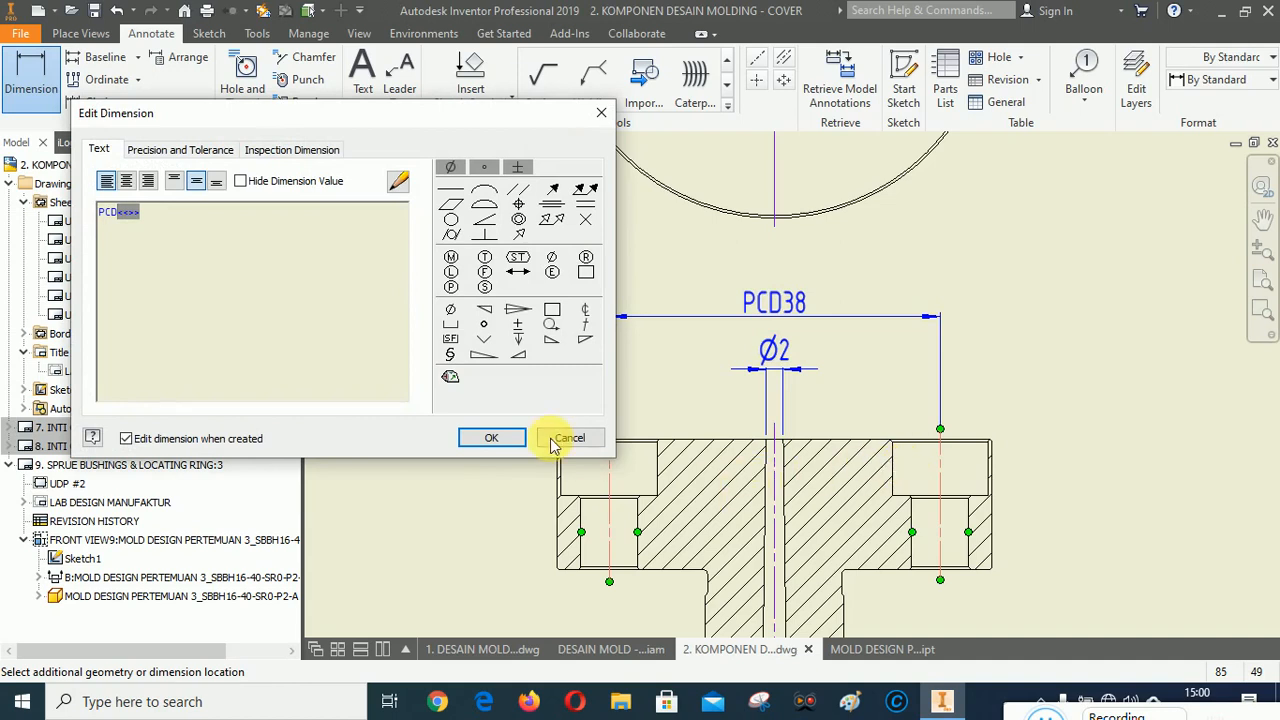
{"action": "left_click", "coordinate": [487, 440]}
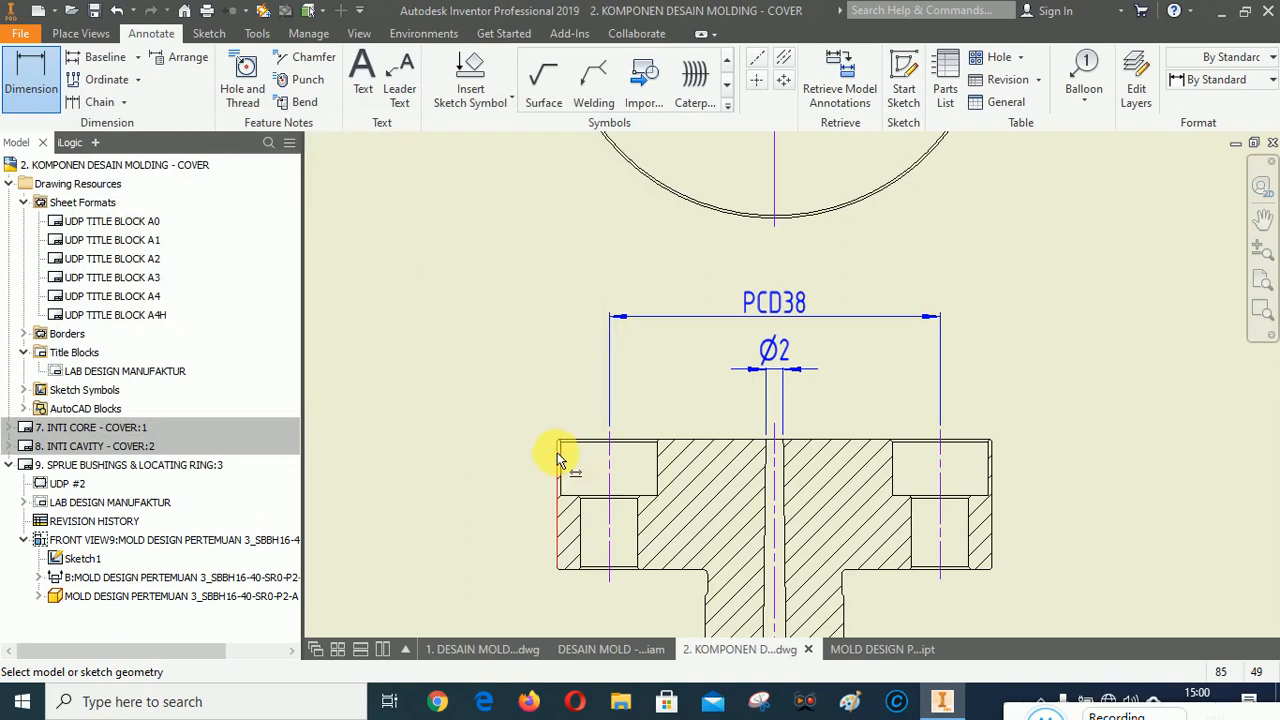
Dimension the flange's overall width above the section view and prefix it with a diameter symbol.
{"action": "left_click", "coordinate": [558, 456]}
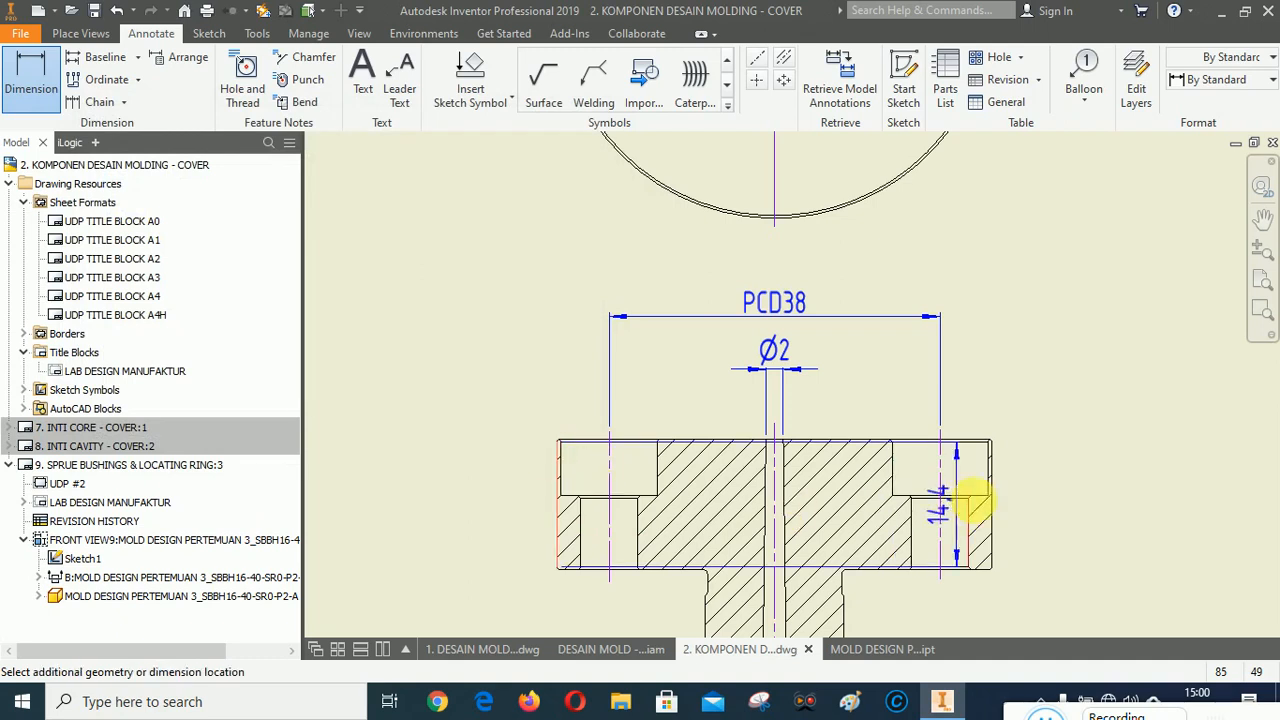
{"action": "left_click", "coordinate": [1005, 472]}
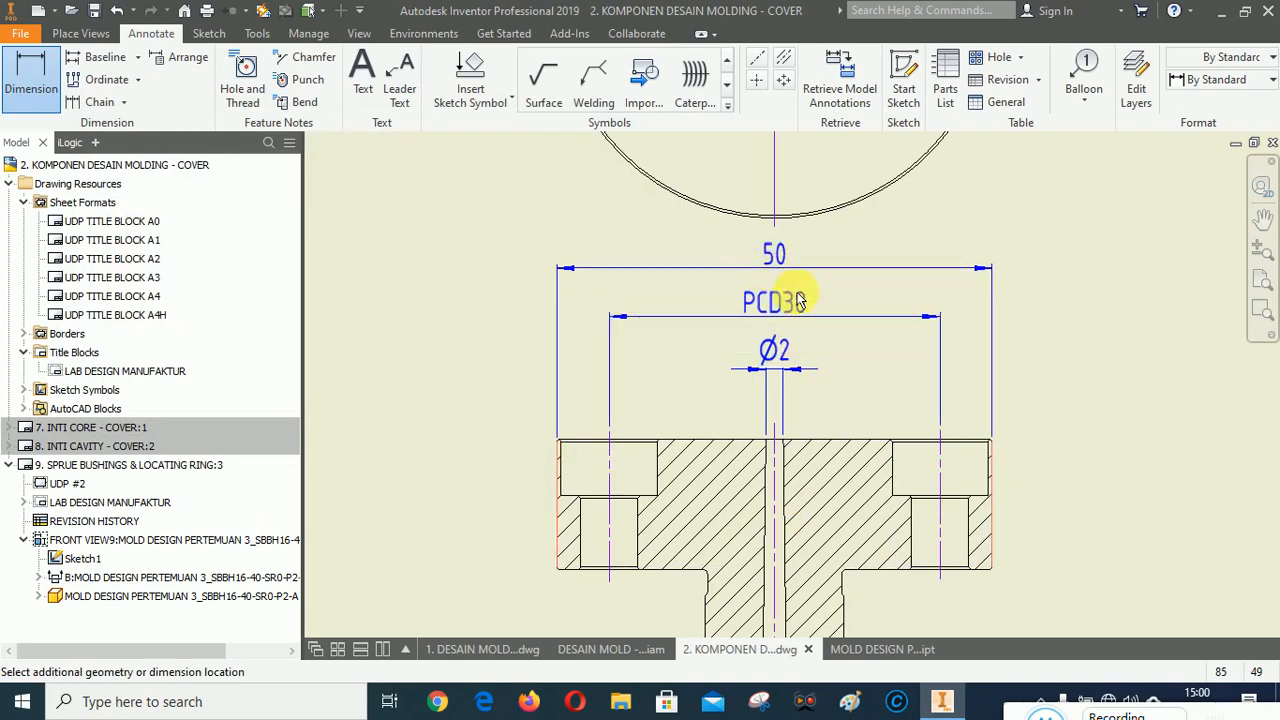
{"action": "left_click", "coordinate": [1054, 430]}
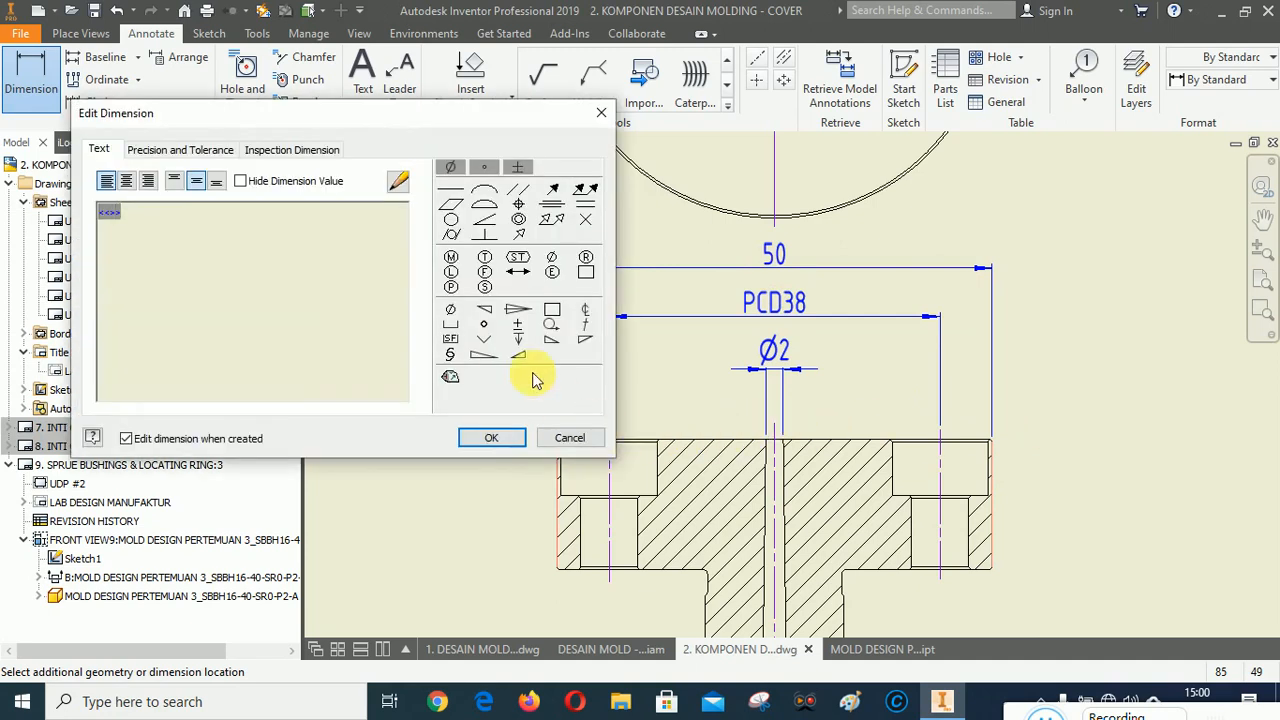
{"action": "left_click", "coordinate": [452, 311]}
{"action": "left_click", "coordinate": [492, 439]}
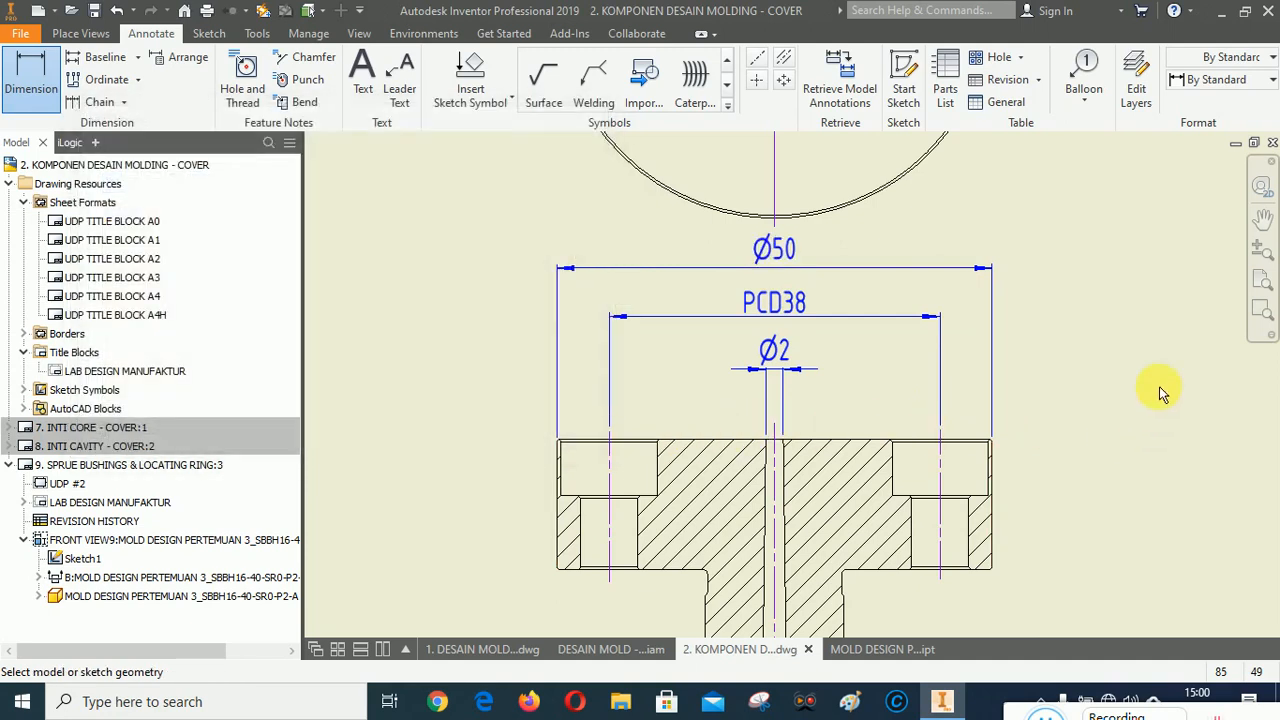
Finish the dimension command and arrange the three stacked dimensions above the section view.
{"action": "right_click", "coordinate": [1098, 329]}
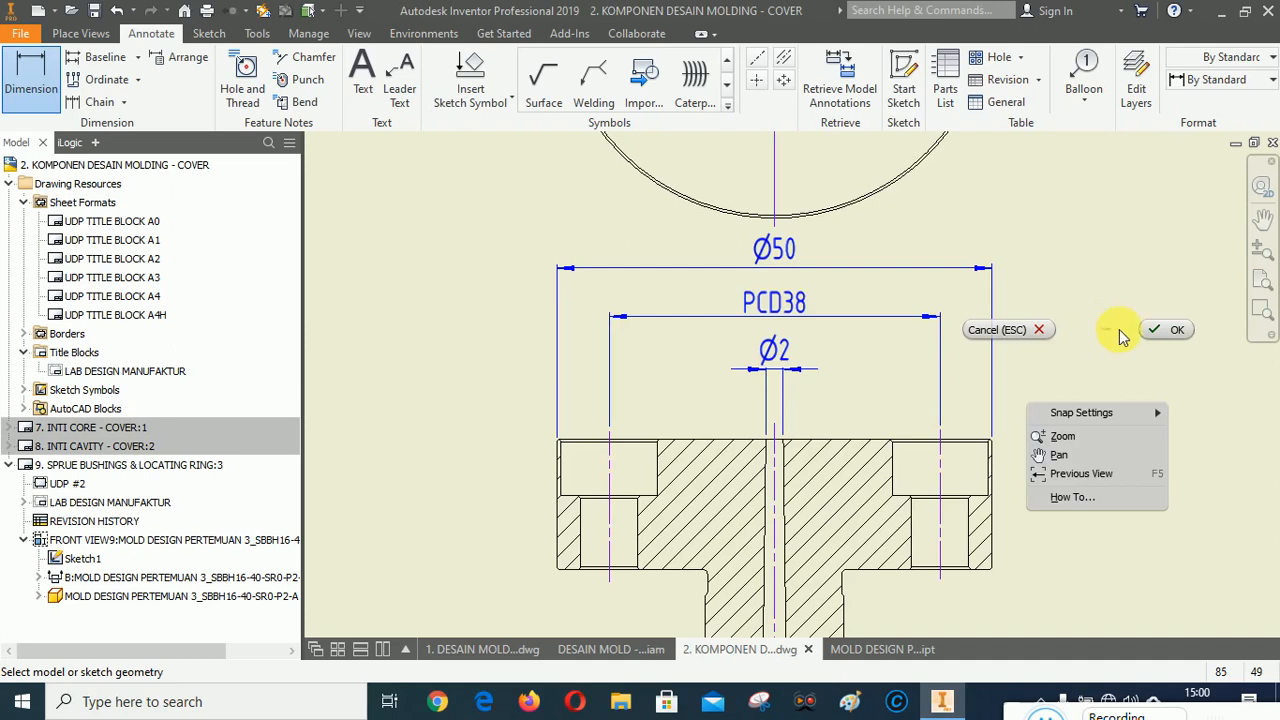
{"action": "left_click", "coordinate": [1172, 331]}
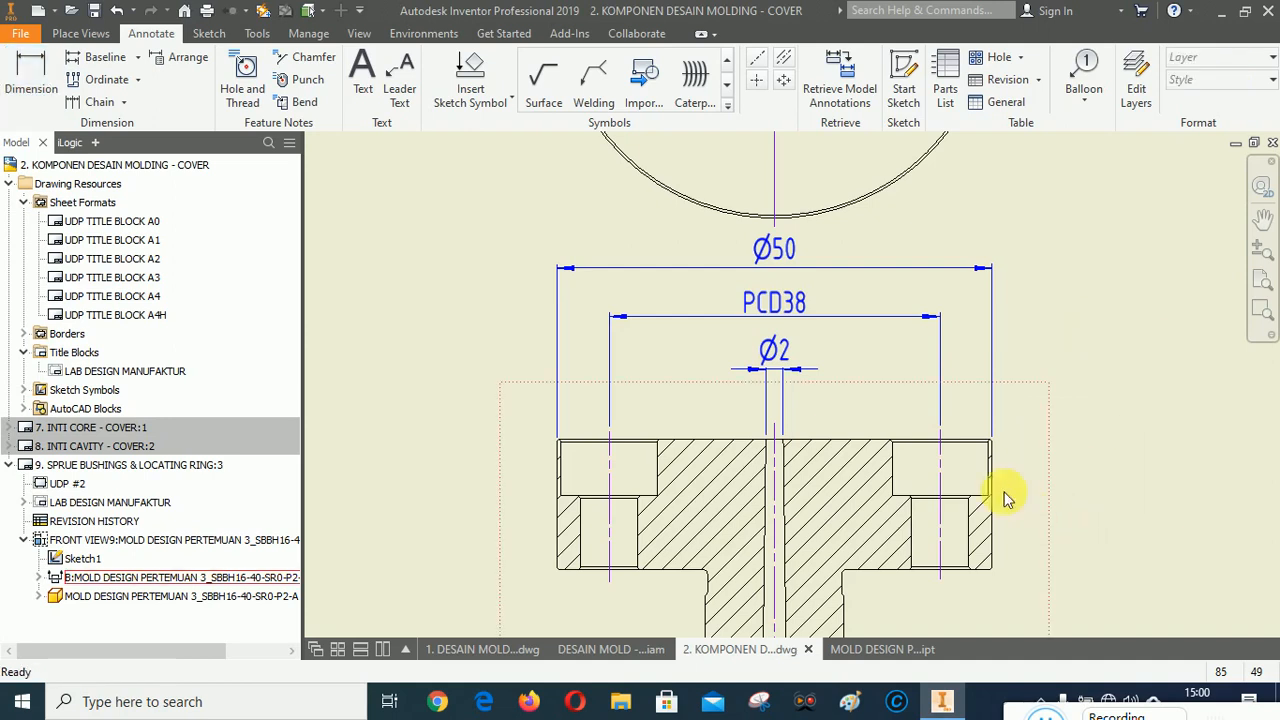
{"action": "left_click", "coordinate": [778, 248]}
{"action": "left_click", "coordinate": [777, 304], "text": "ctrl"}
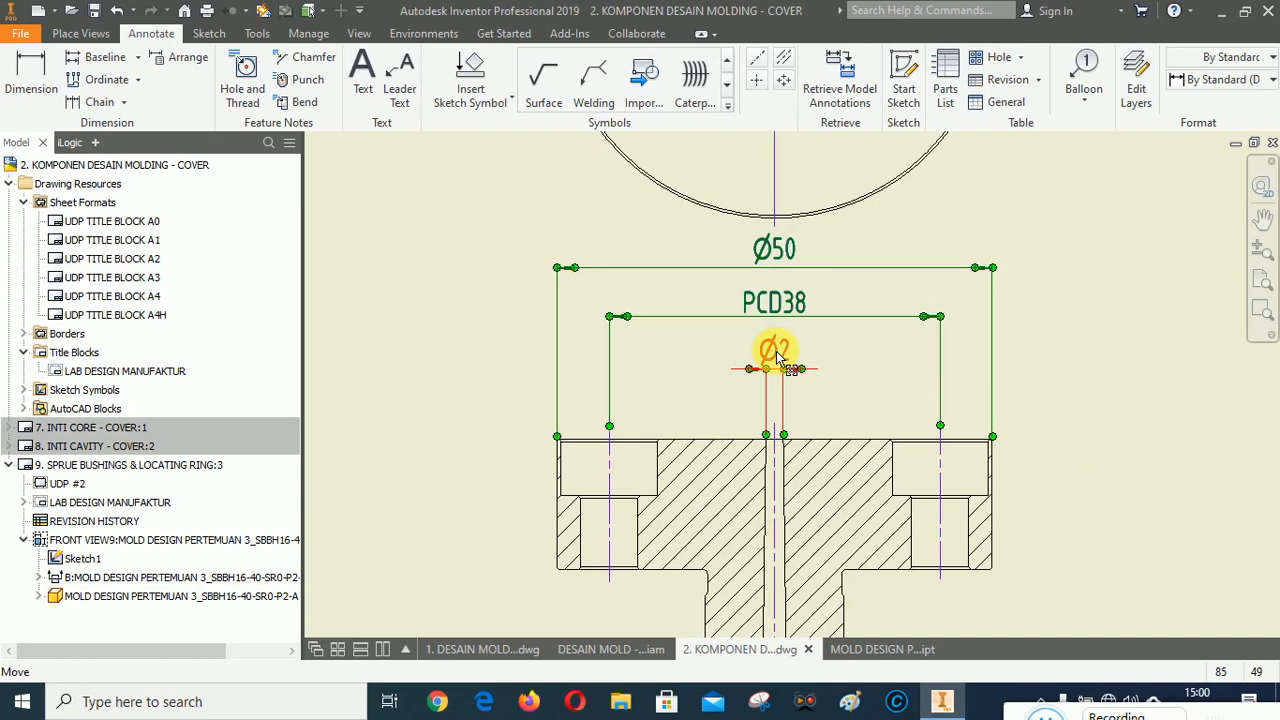
{"action": "right_click", "coordinate": [777, 356]}
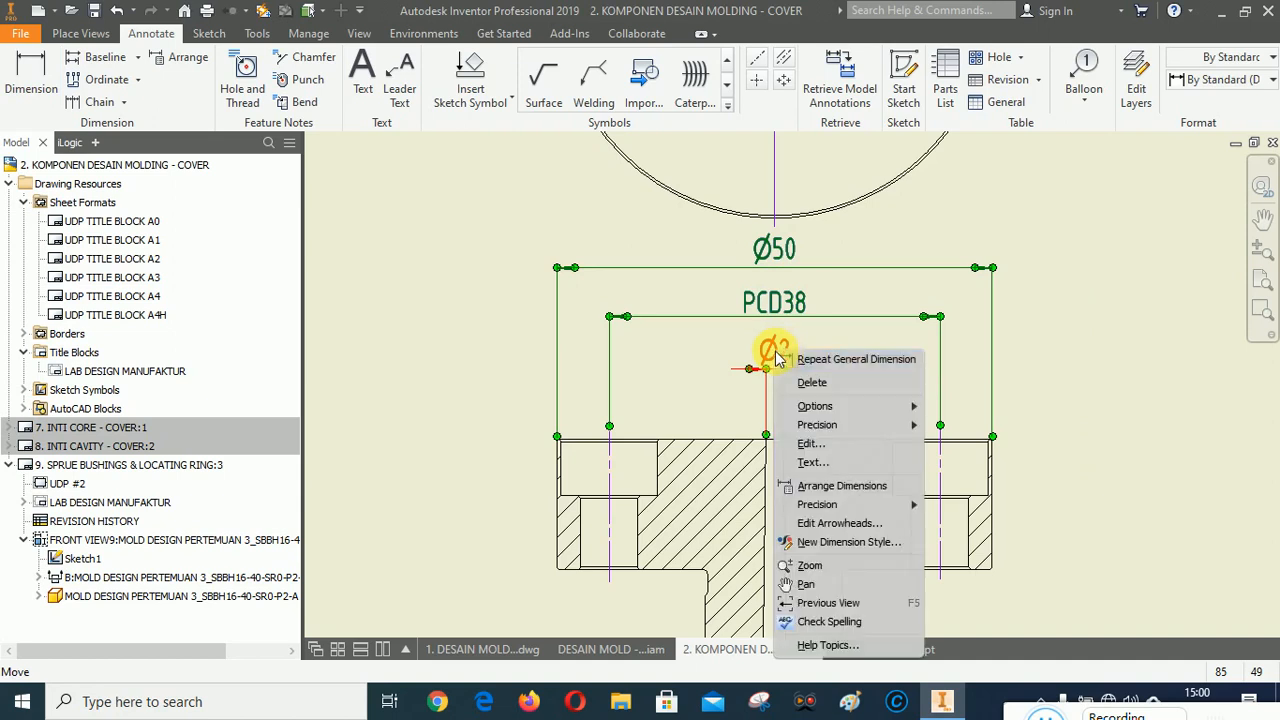
{"action": "left_click", "coordinate": [830, 486]}
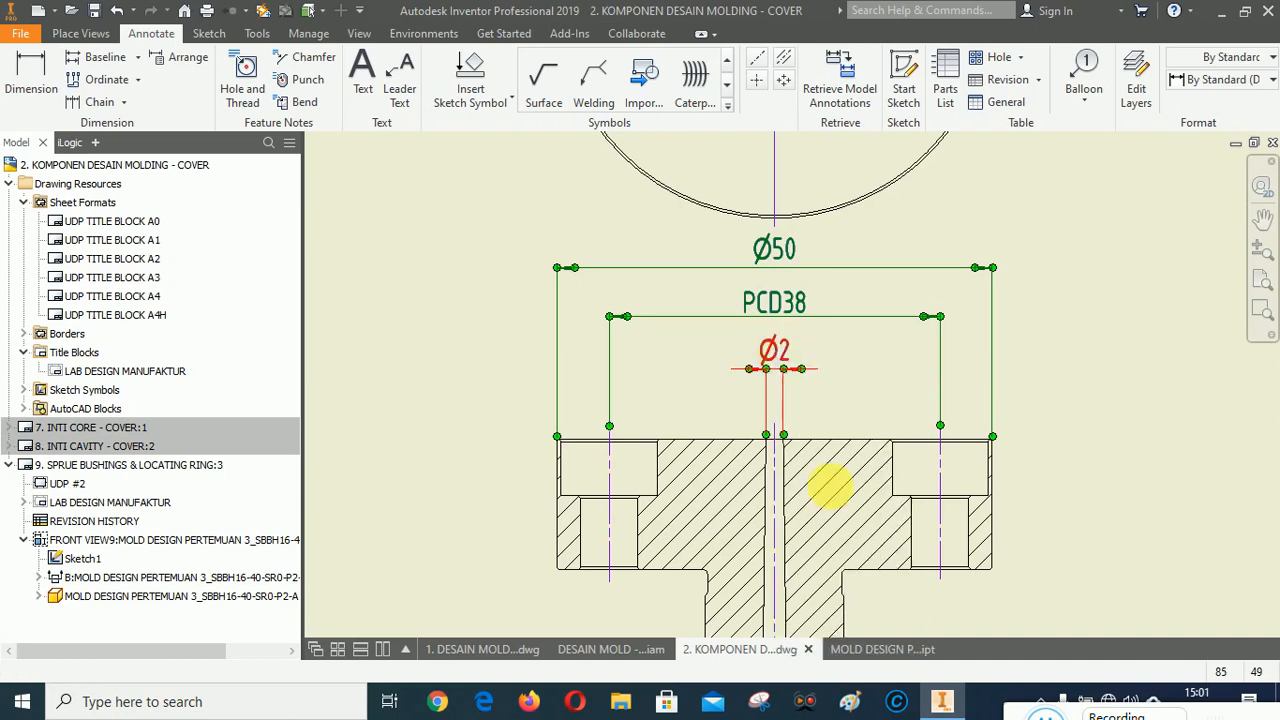
{"action": "left_click", "coordinate": [825, 444]}
Move the section view slightly down on the sheet.
{"action": "scroll", "coordinate": [666, 368], "scroll_direction": "down", "scroll_amount": 6}
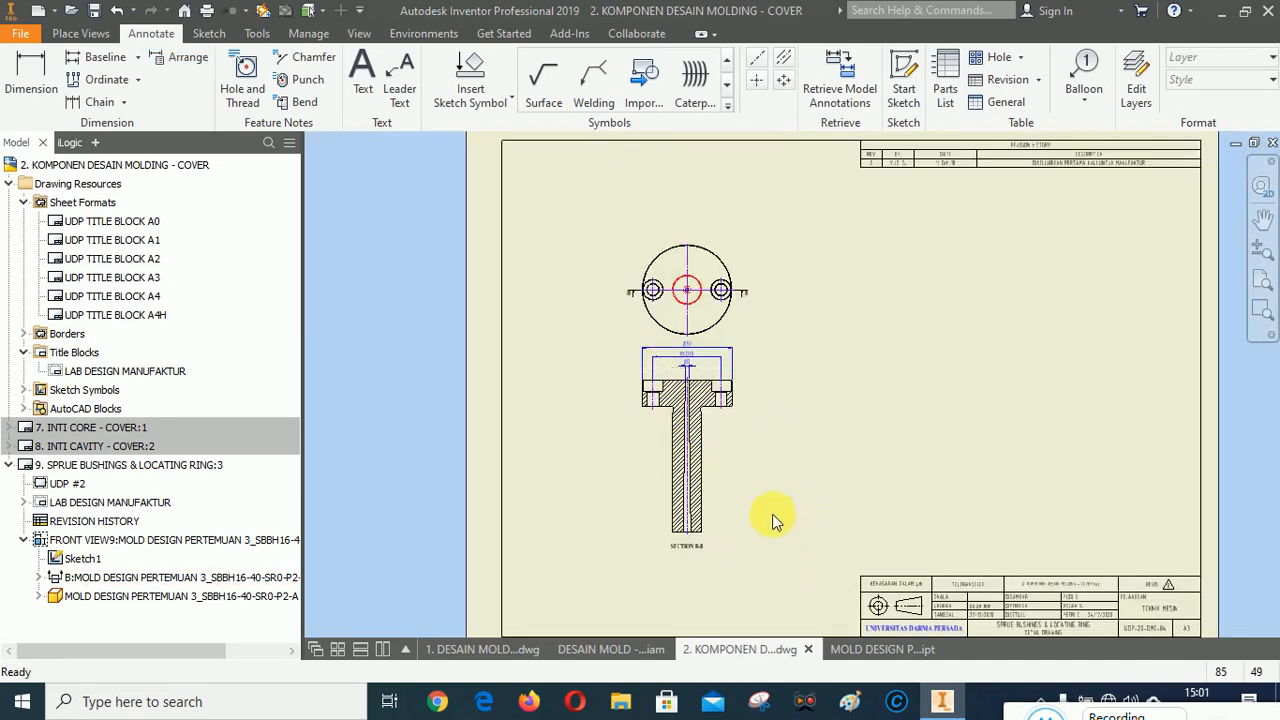
{"action": "scroll", "coordinate": [740, 535], "scroll_direction": "up", "scroll_amount": 3}
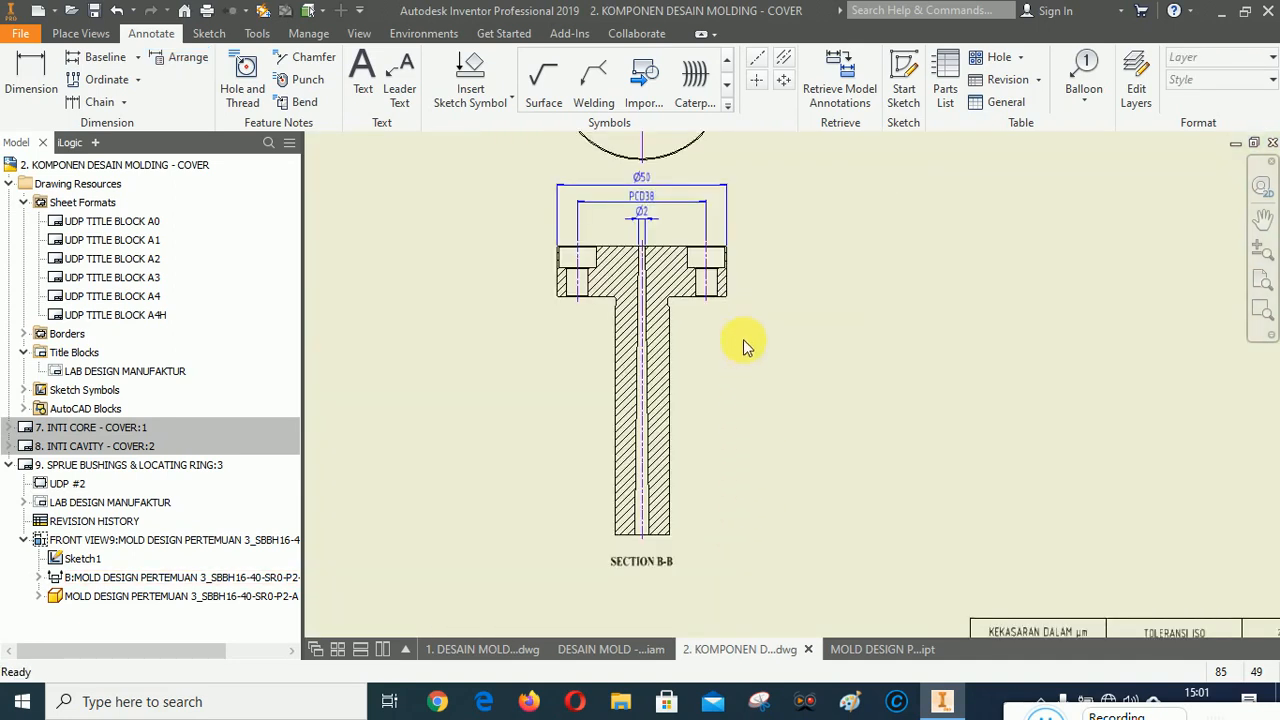
{"action": "left_click", "coordinate": [741, 350]}
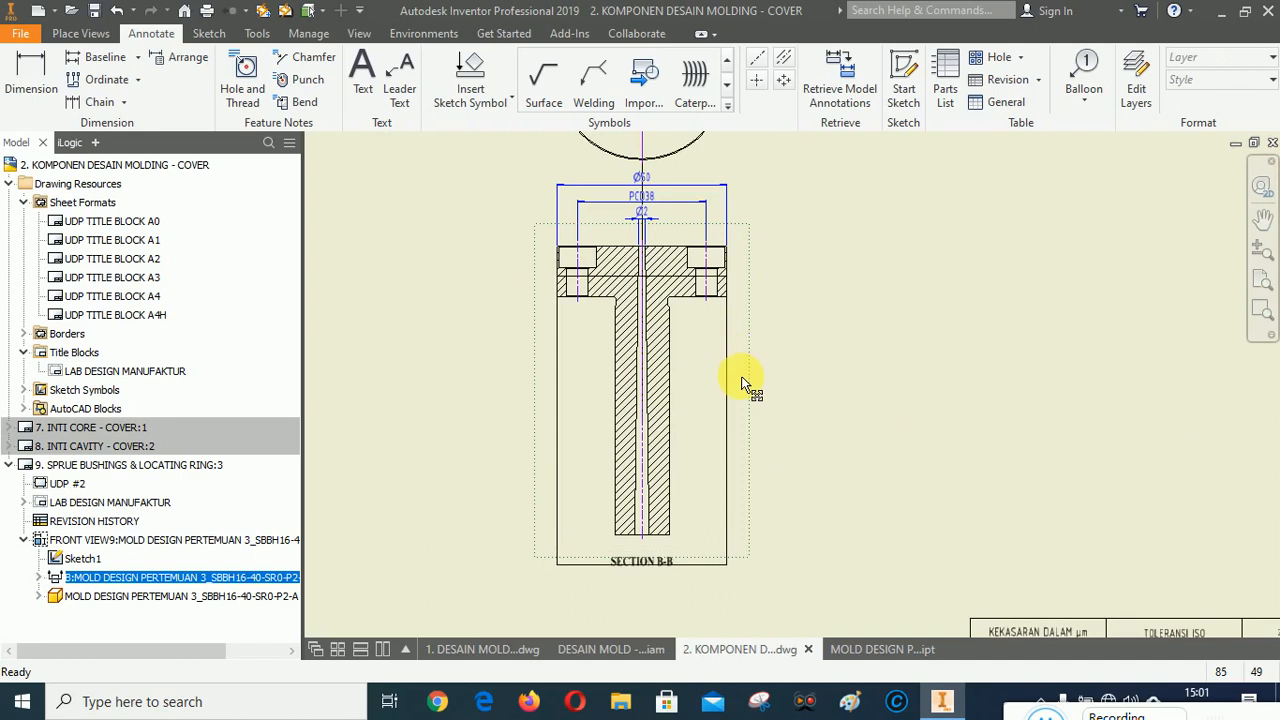
{"action": "left_click_drag", "start_coordinate": [741, 377], "coordinate": [741, 382]}
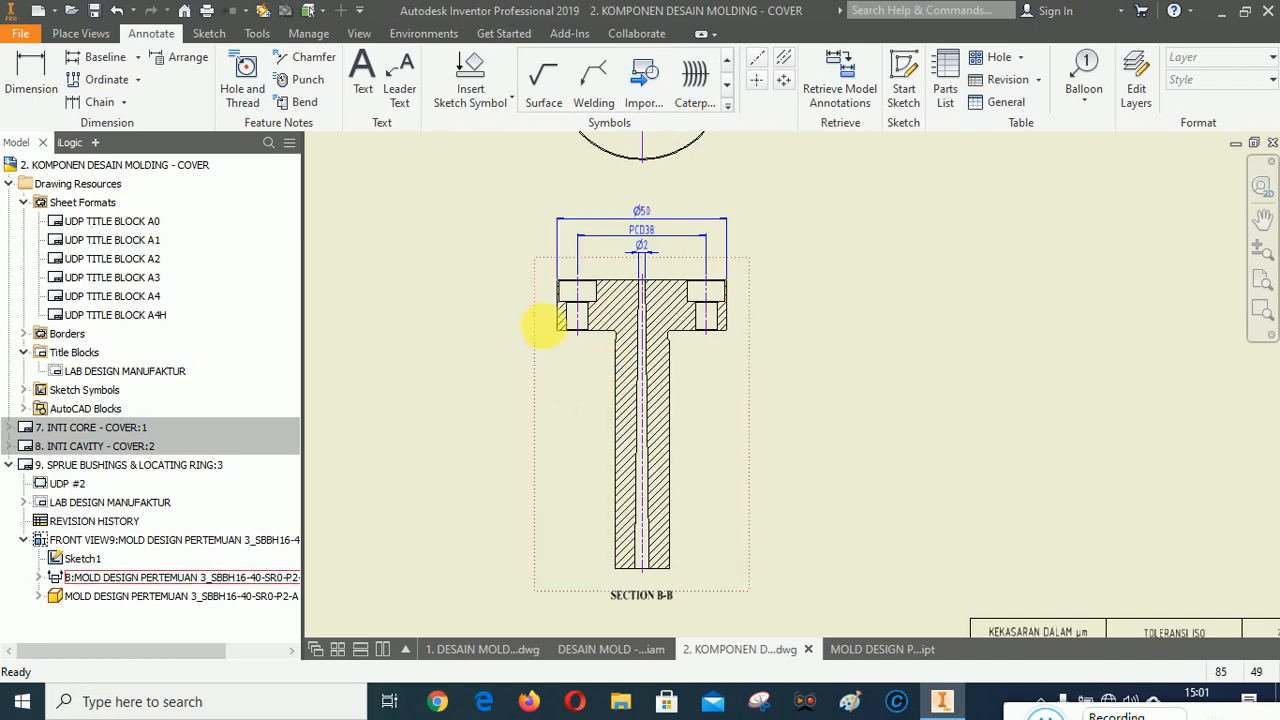
Dimension the flange thickness along the section view's left side.
{"action": "scroll", "coordinate": [560, 330], "scroll_direction": "up", "scroll_amount": 5}
{"action": "scroll", "coordinate": [517, 295], "scroll_direction": "down", "scroll_amount": 4}
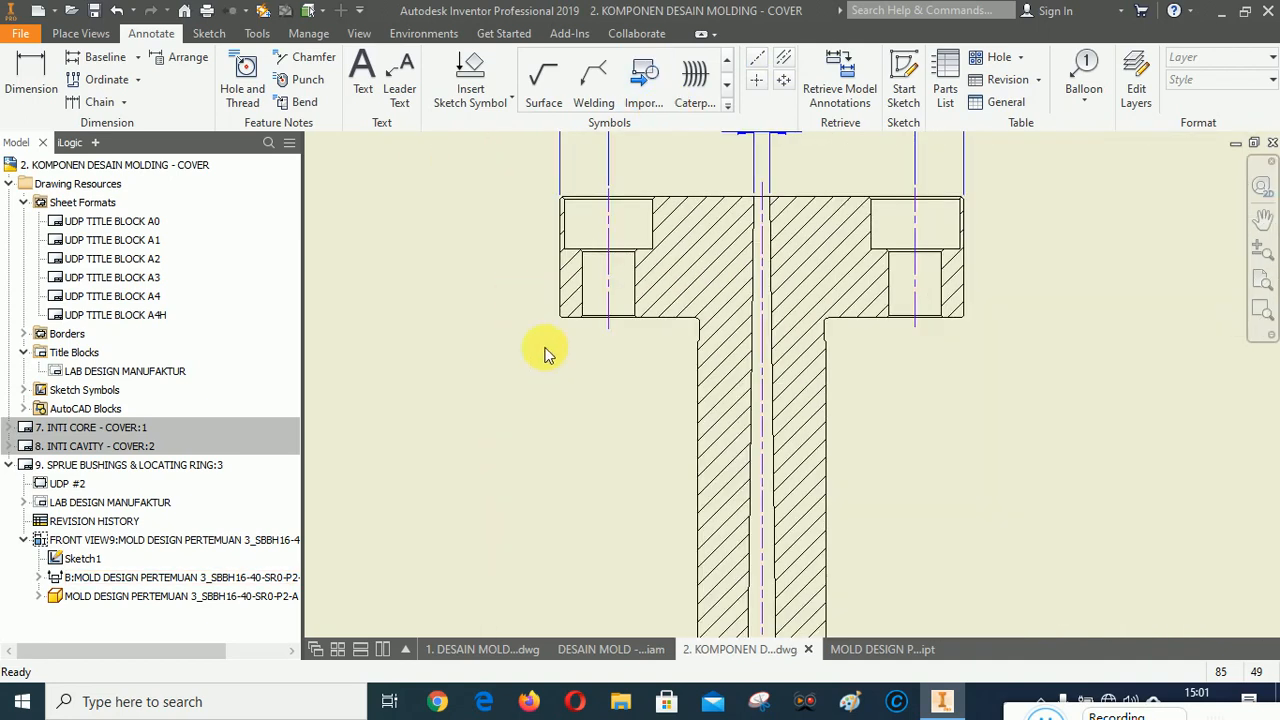
{"action": "left_click", "coordinate": [40, 84]}
{"action": "scroll", "coordinate": [585, 240], "scroll_direction": "up", "scroll_amount": 5}
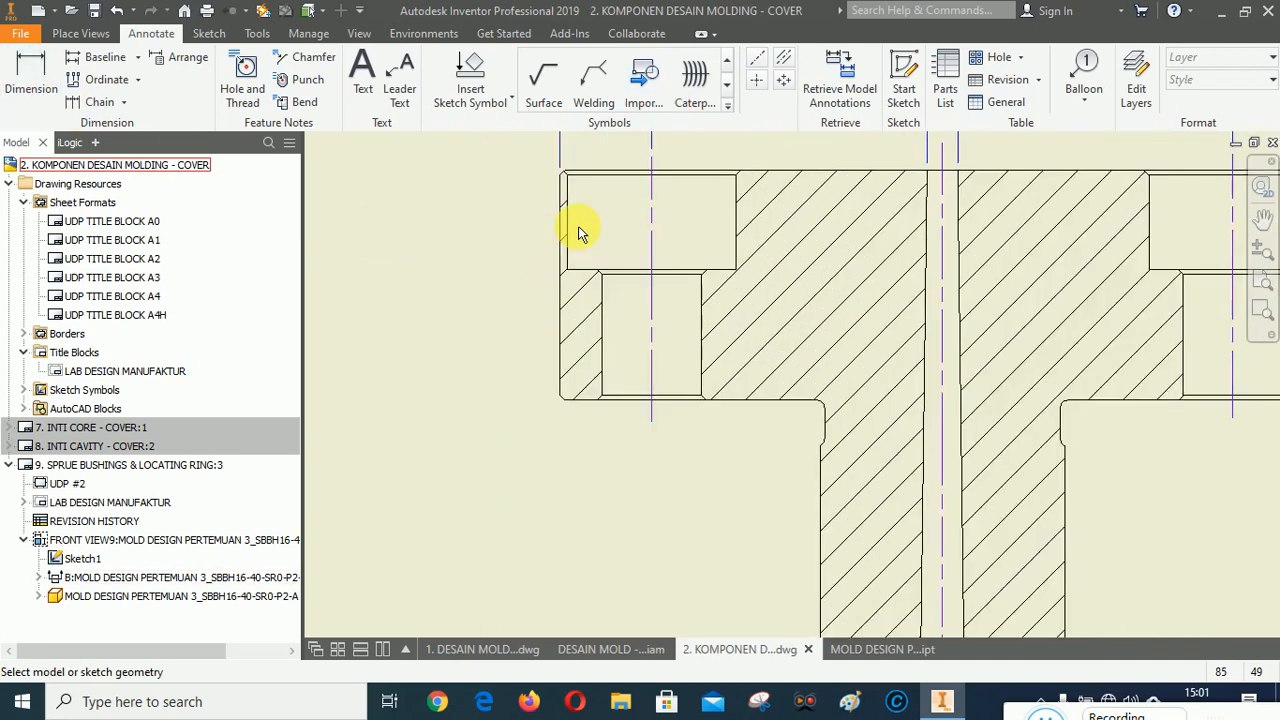
{"action": "scroll", "coordinate": [590, 260], "scroll_direction": "down", "scroll_amount": 3}
{"action": "scroll", "coordinate": [597, 209], "scroll_direction": "up", "scroll_amount": 3}
{"action": "left_click", "coordinate": [606, 214]}
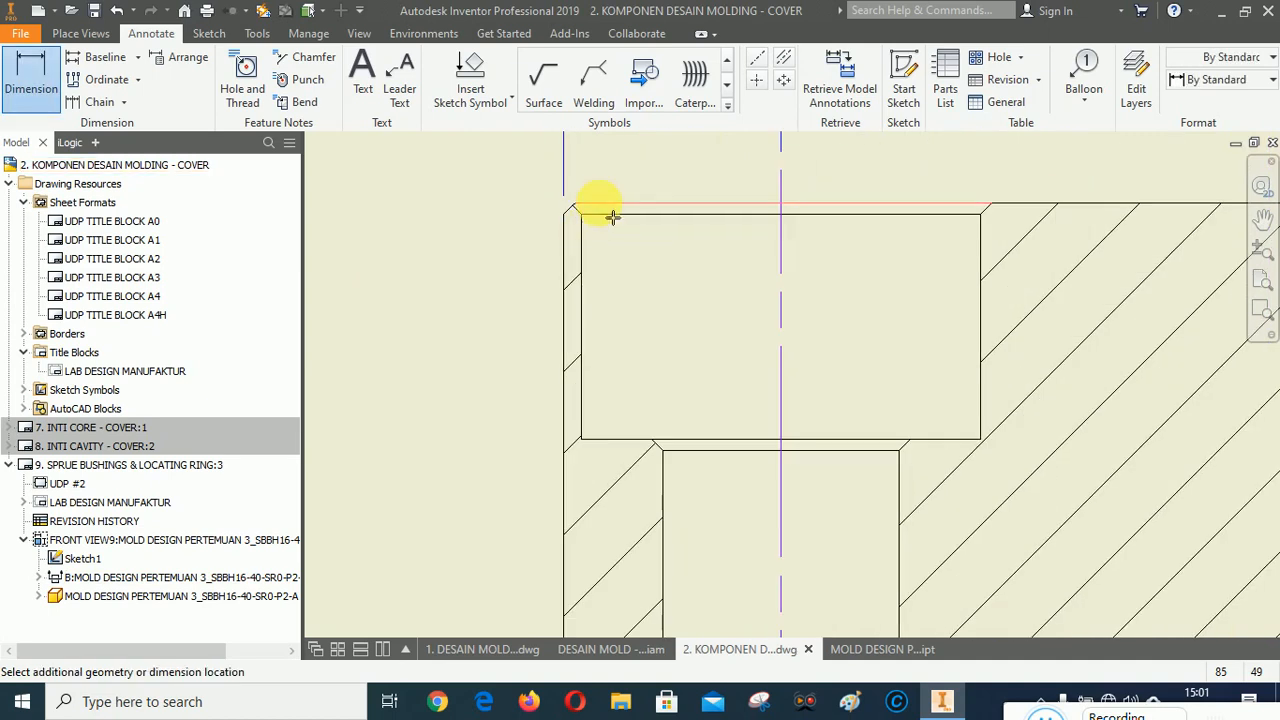
{"action": "scroll", "coordinate": [620, 215], "scroll_direction": "down", "scroll_amount": 2}
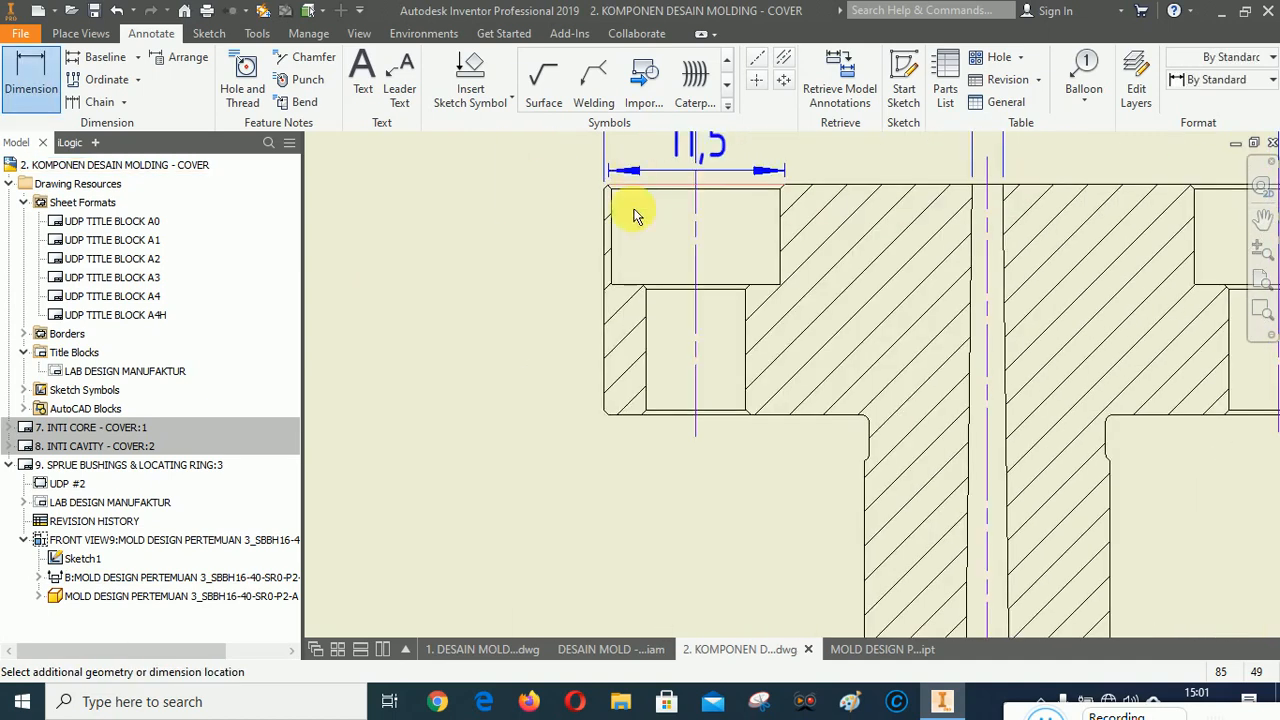
{"action": "left_click", "coordinate": [623, 415]}
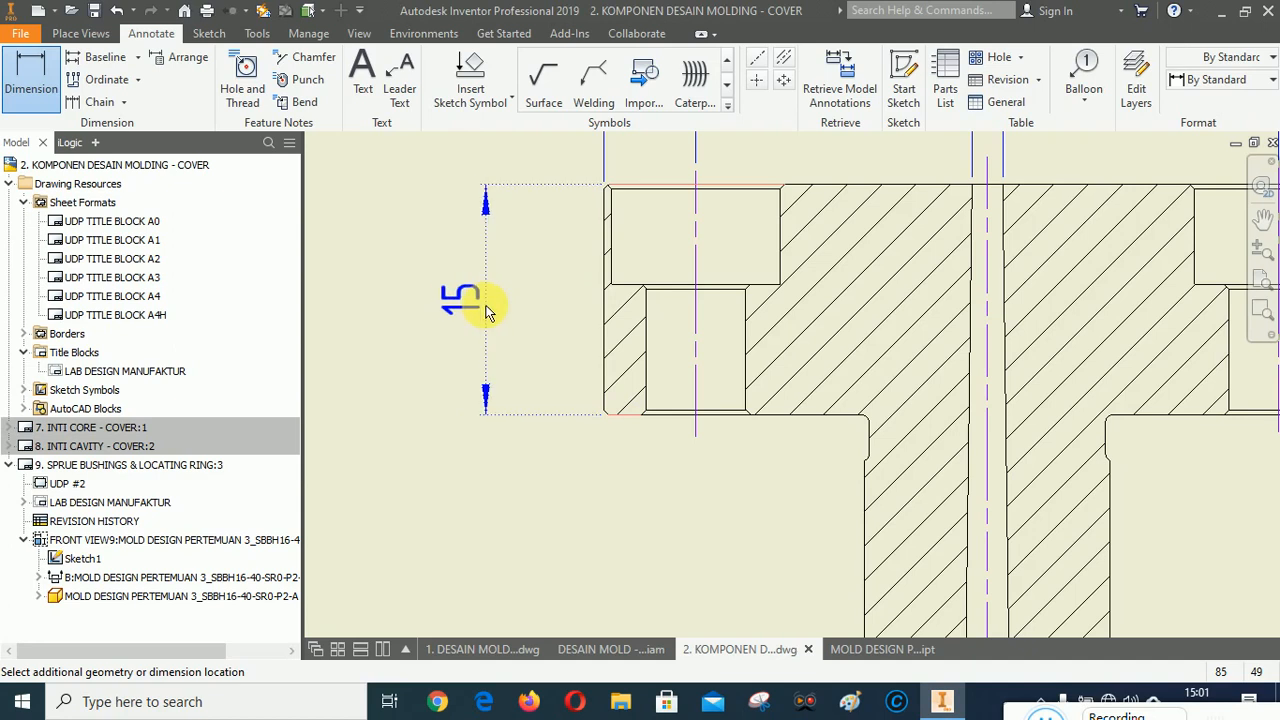
{"action": "left_click", "coordinate": [487, 312]}
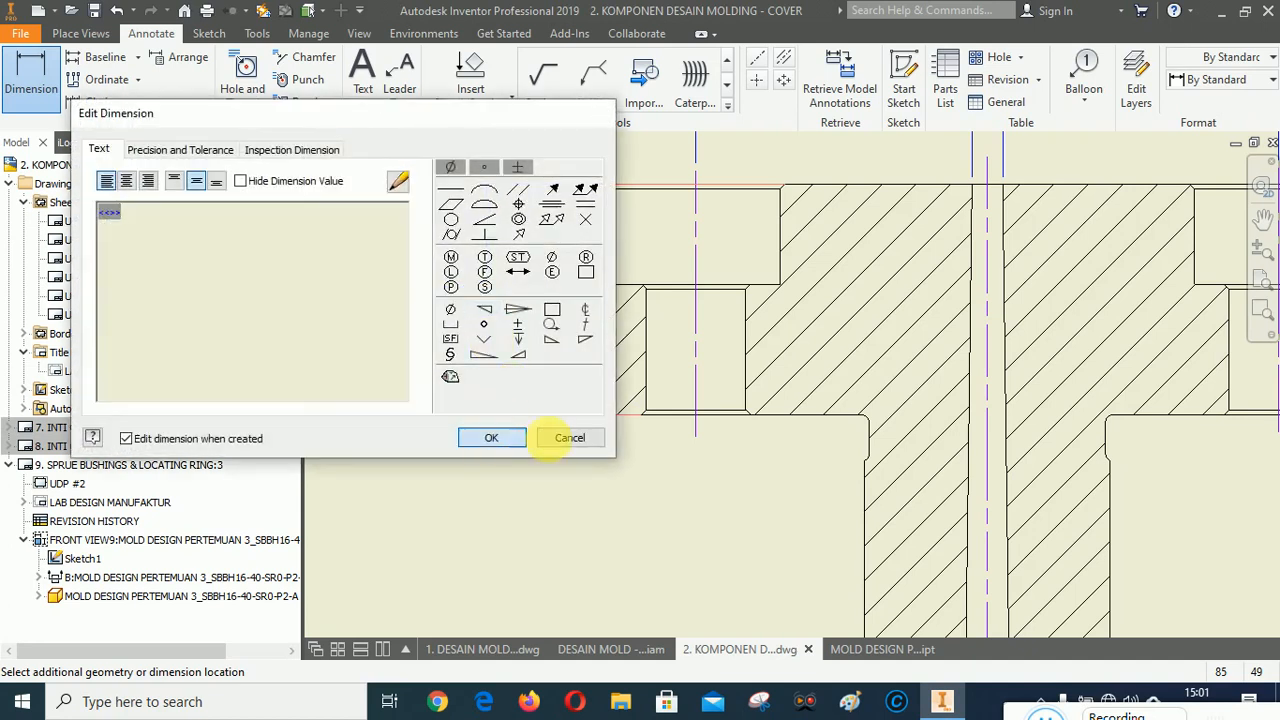
{"action": "left_click", "coordinate": [569, 437]}
Dimension the stem length from the flange underside to the bushing's bottom end.
{"action": "left_click", "coordinate": [621, 414]}
{"action": "scroll", "coordinate": [640, 363], "scroll_direction": "down", "scroll_amount": 3}
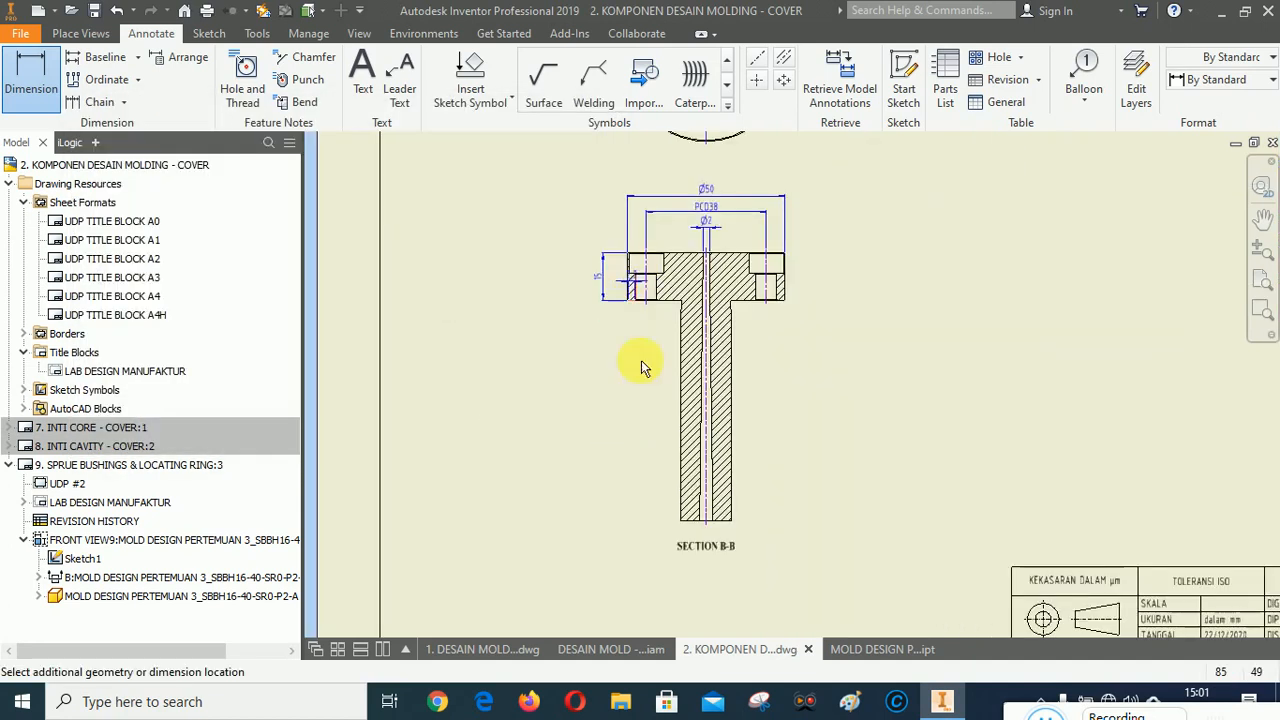
{"action": "scroll", "coordinate": [666, 523], "scroll_direction": "up", "scroll_amount": 5}
{"action": "scroll", "coordinate": [790, 550], "scroll_direction": "down", "scroll_amount": 3}
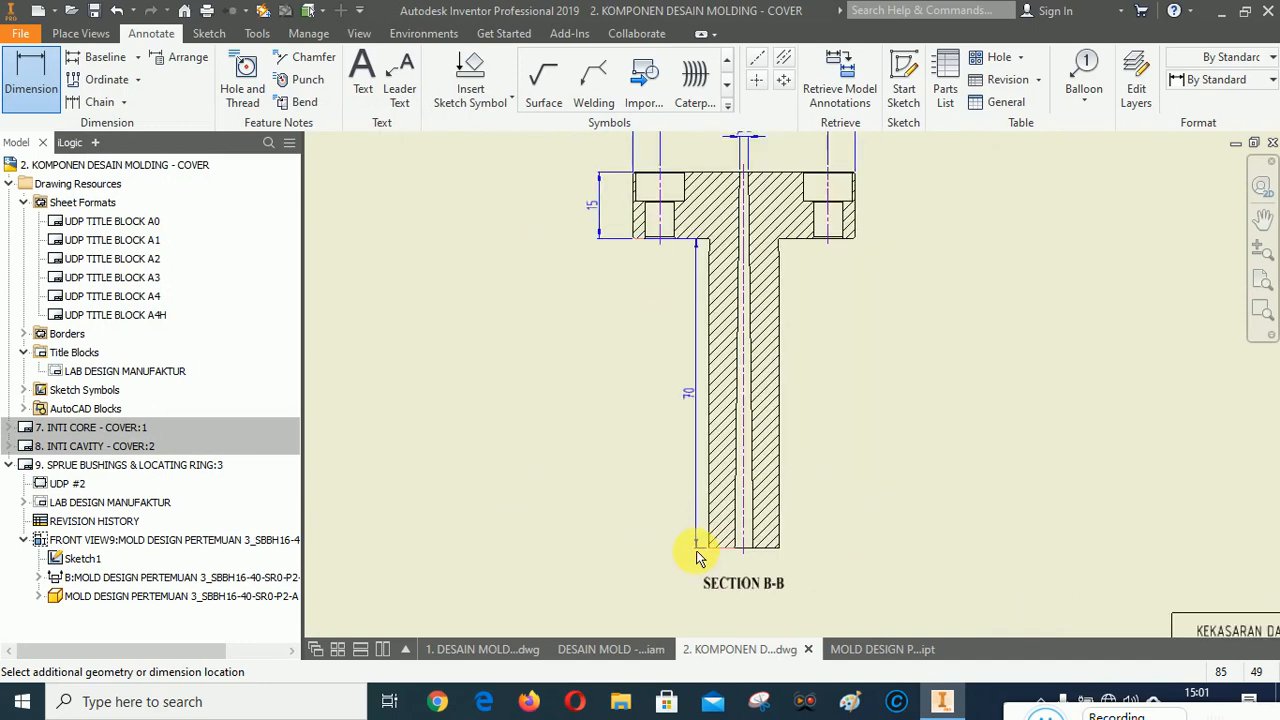
{"action": "left_click", "coordinate": [607, 239]}
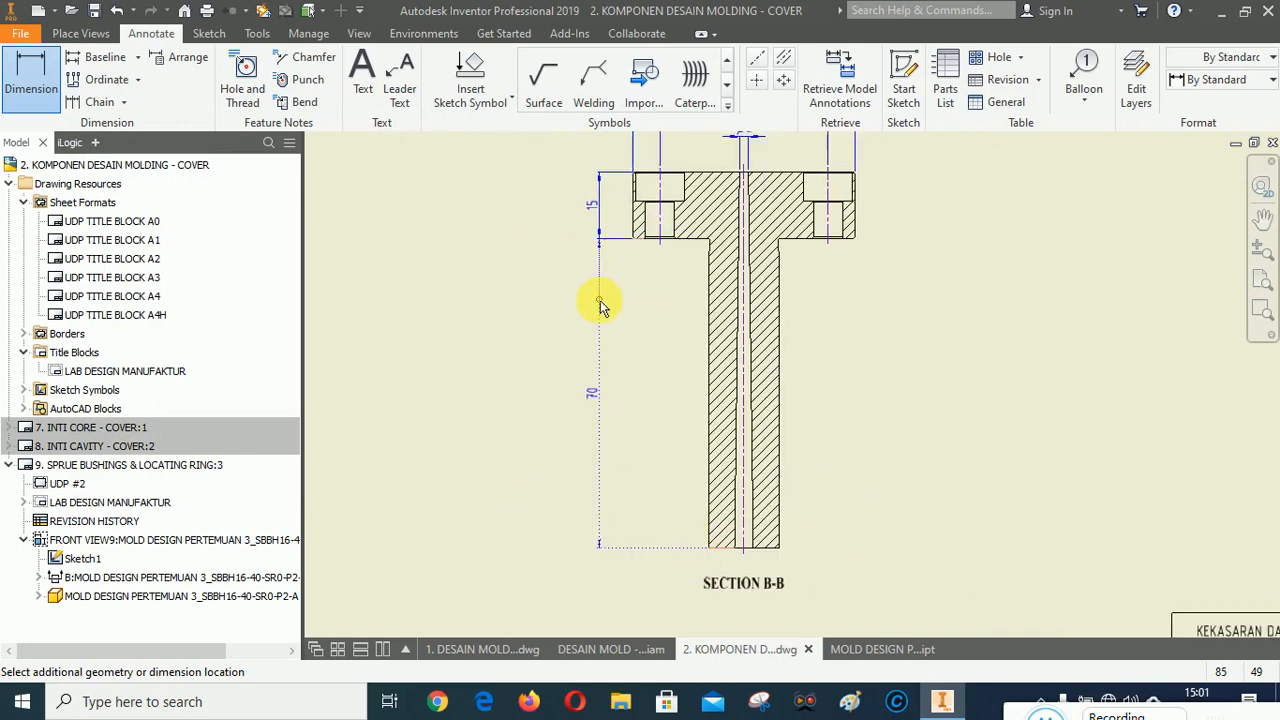
{"action": "left_click", "coordinate": [623, 402]}
{"action": "left_click", "coordinate": [503, 430]}
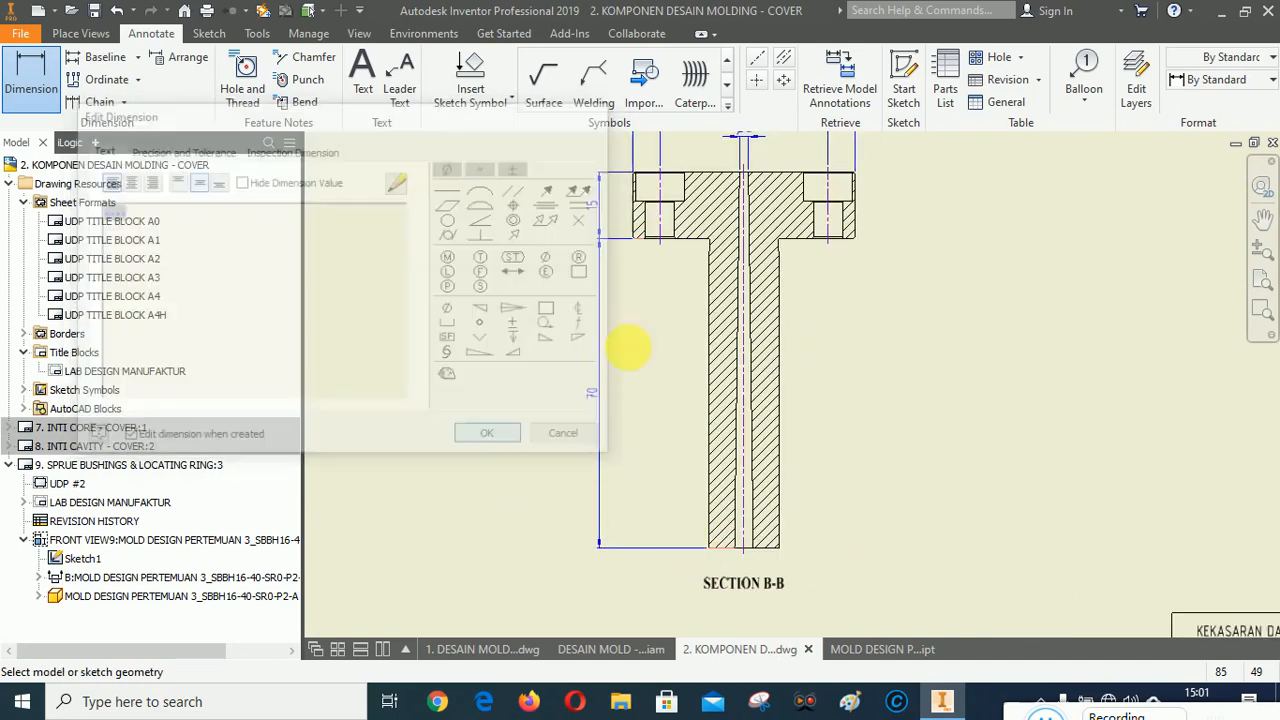
Dimension the small shoulder height between the flange underside and the stem step.
{"action": "scroll", "coordinate": [787, 244], "scroll_direction": "up", "scroll_amount": 5}
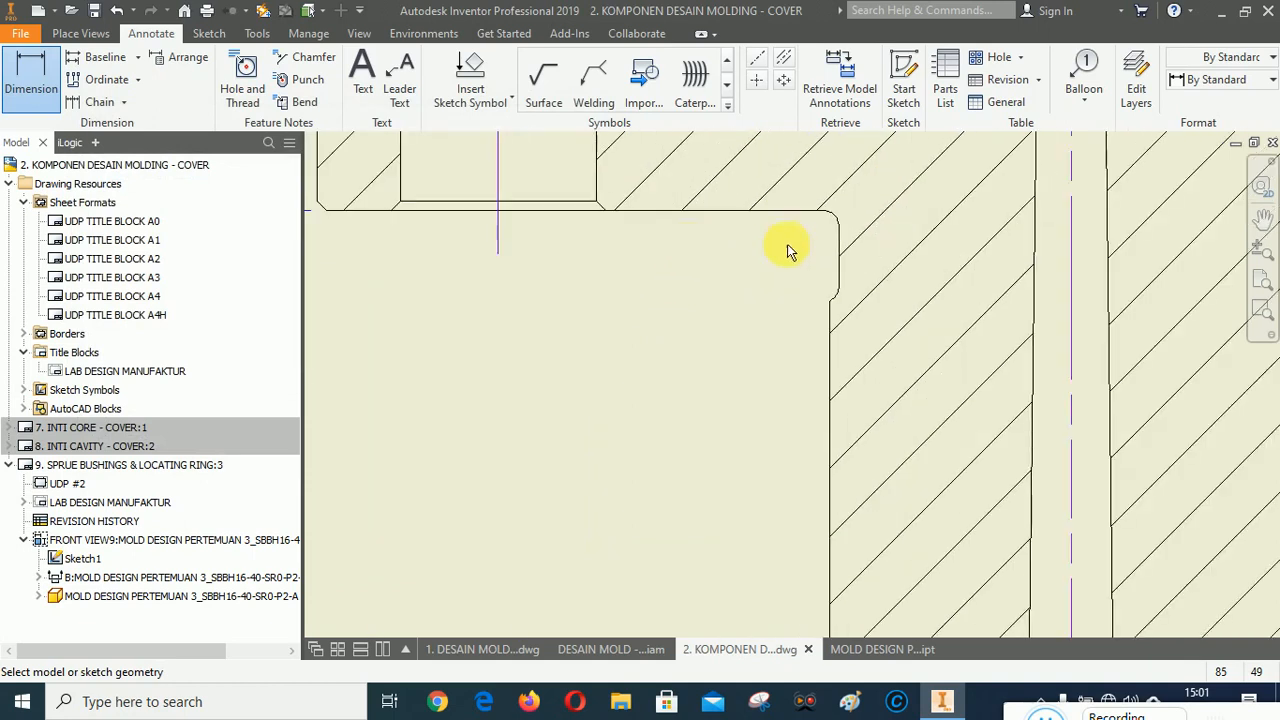
{"action": "left_click", "coordinate": [733, 212]}
{"action": "scroll", "coordinate": [820, 289], "scroll_direction": "up", "scroll_amount": 5}
{"action": "left_click", "coordinate": [872, 333]}
{"action": "scroll", "coordinate": [820, 350], "scroll_direction": "down", "scroll_amount": 5}
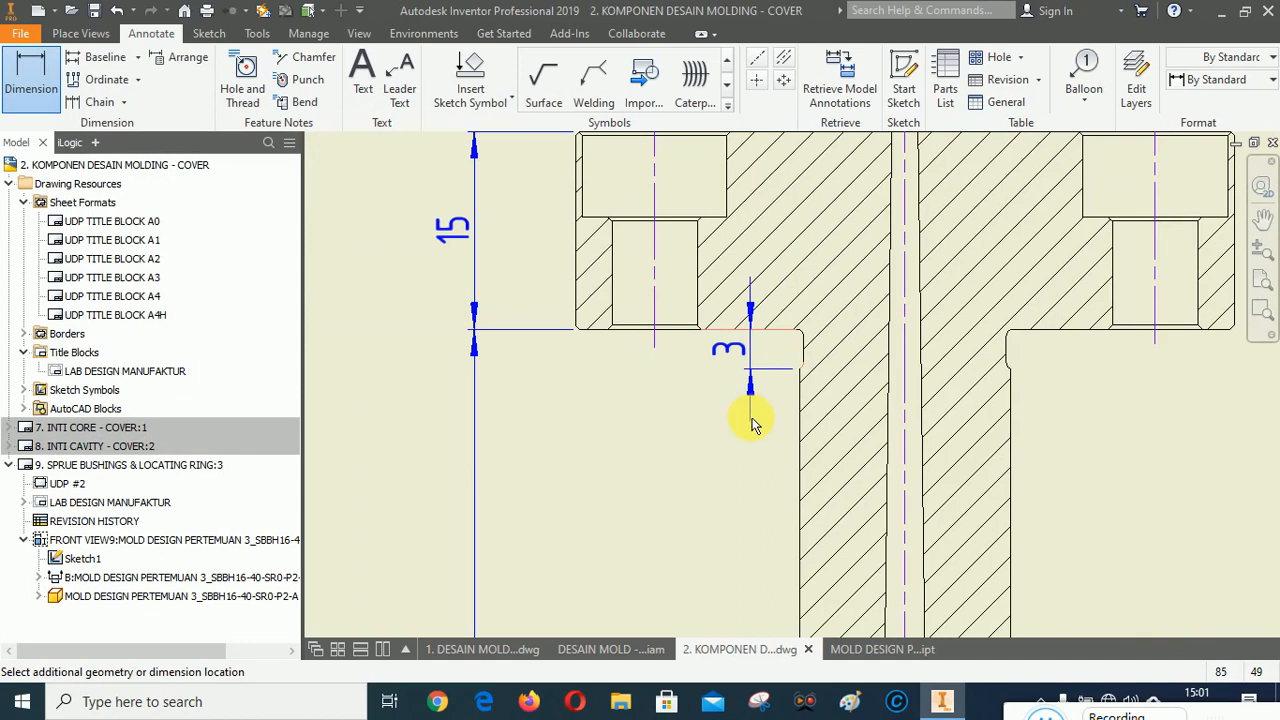
{"action": "left_click", "coordinate": [757, 490]}
{"action": "left_click", "coordinate": [488, 437]}
Dimension the bushing's overall height beside the section view and set its tolerance method to Reference.
{"action": "scroll", "coordinate": [423, 372], "scroll_direction": "down", "scroll_amount": 5}
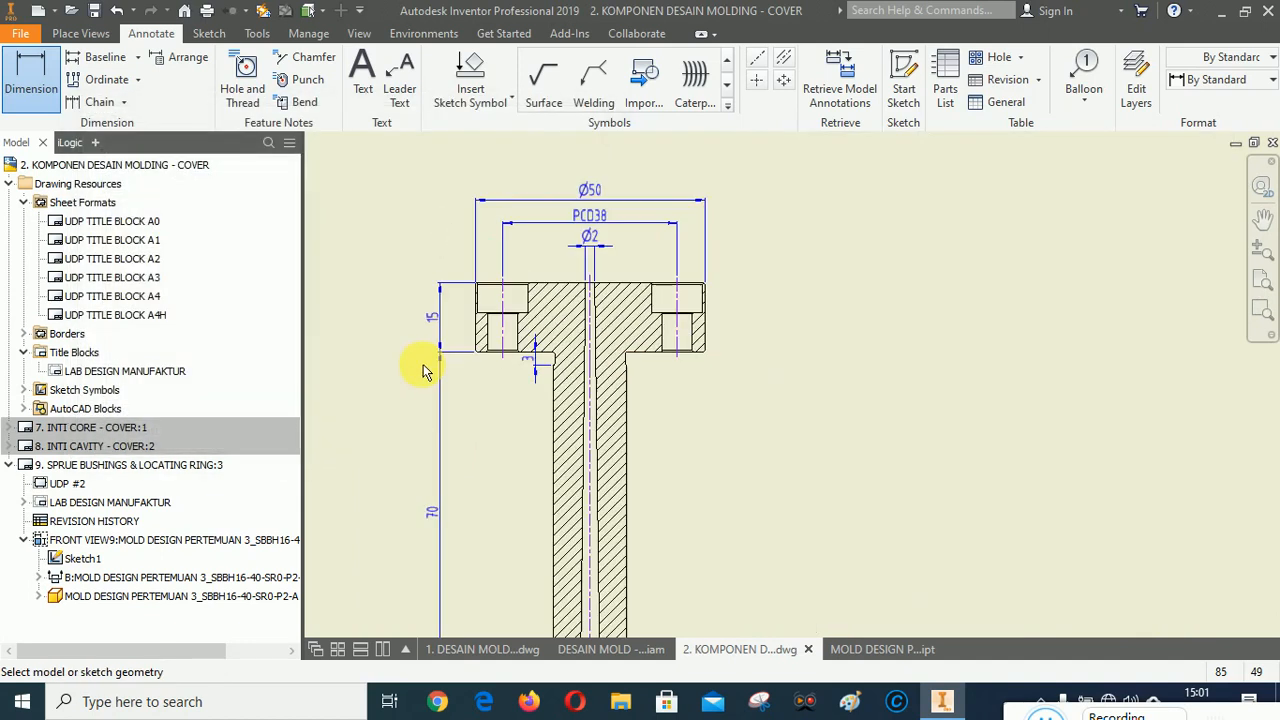
{"action": "scroll", "coordinate": [594, 314], "scroll_direction": "down", "scroll_amount": 3}
{"action": "scroll", "coordinate": [500, 257], "scroll_direction": "up", "scroll_amount": 10}
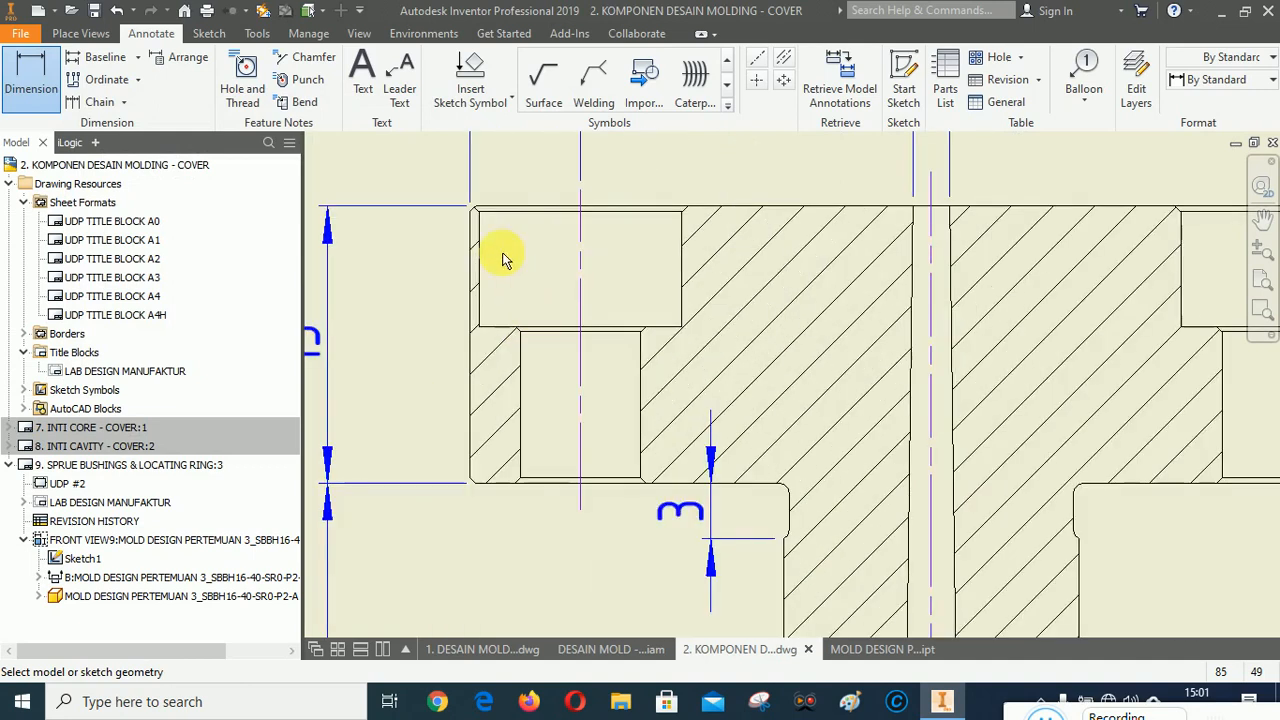
{"action": "left_click", "coordinate": [497, 203]}
{"action": "scroll", "coordinate": [569, 177], "scroll_direction": "down", "scroll_amount": 5}
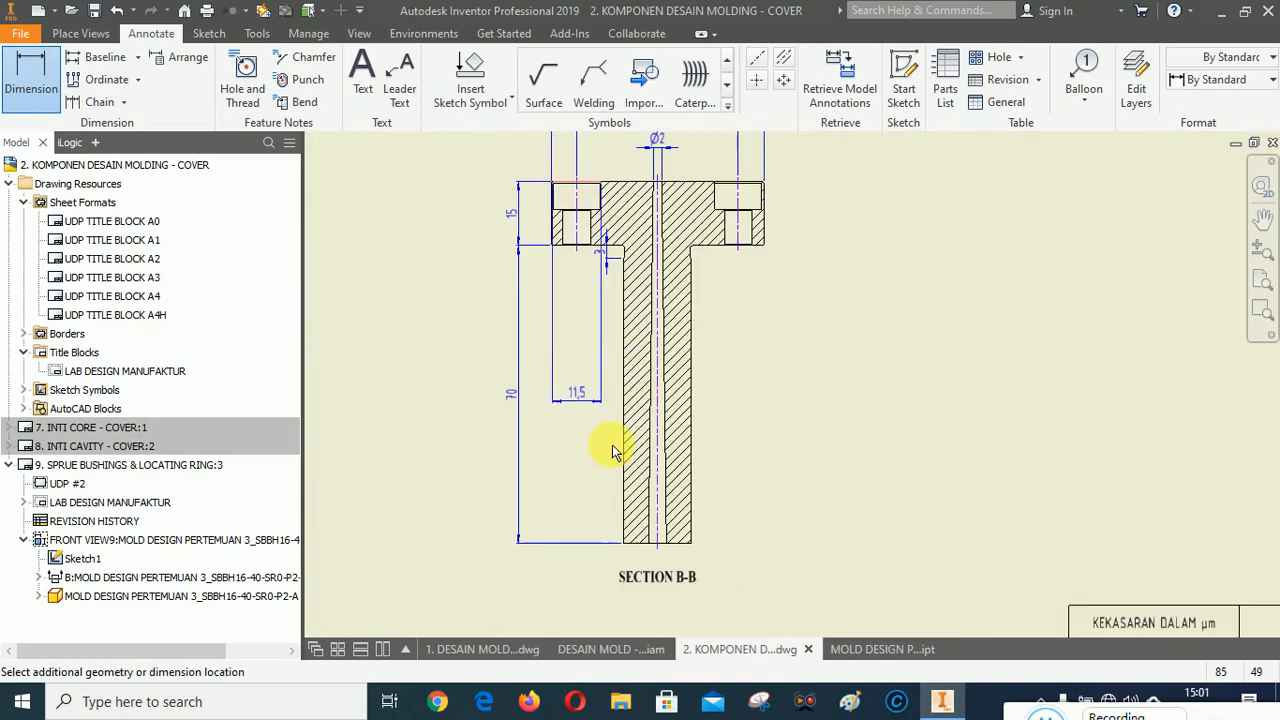
{"action": "scroll", "coordinate": [636, 572], "scroll_direction": "up", "scroll_amount": 6}
{"action": "scroll", "coordinate": [611, 474], "scroll_direction": "down", "scroll_amount": 6}
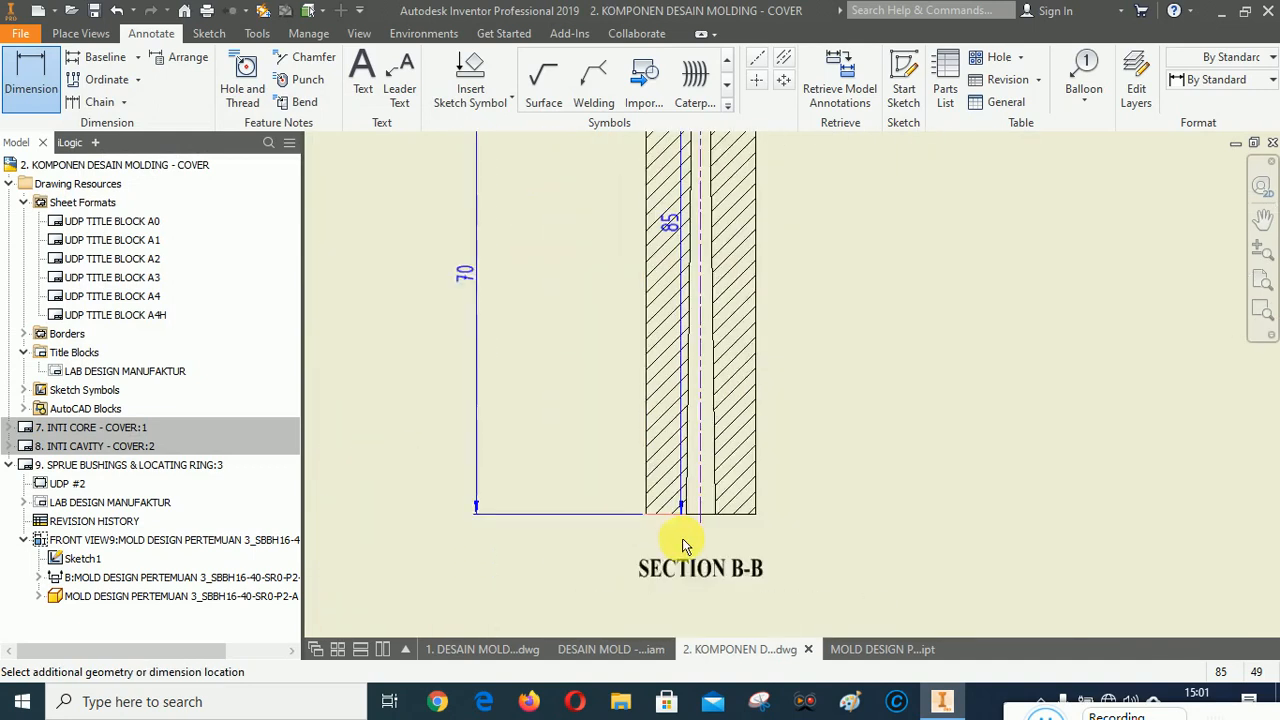
{"action": "left_click", "coordinate": [670, 521]}
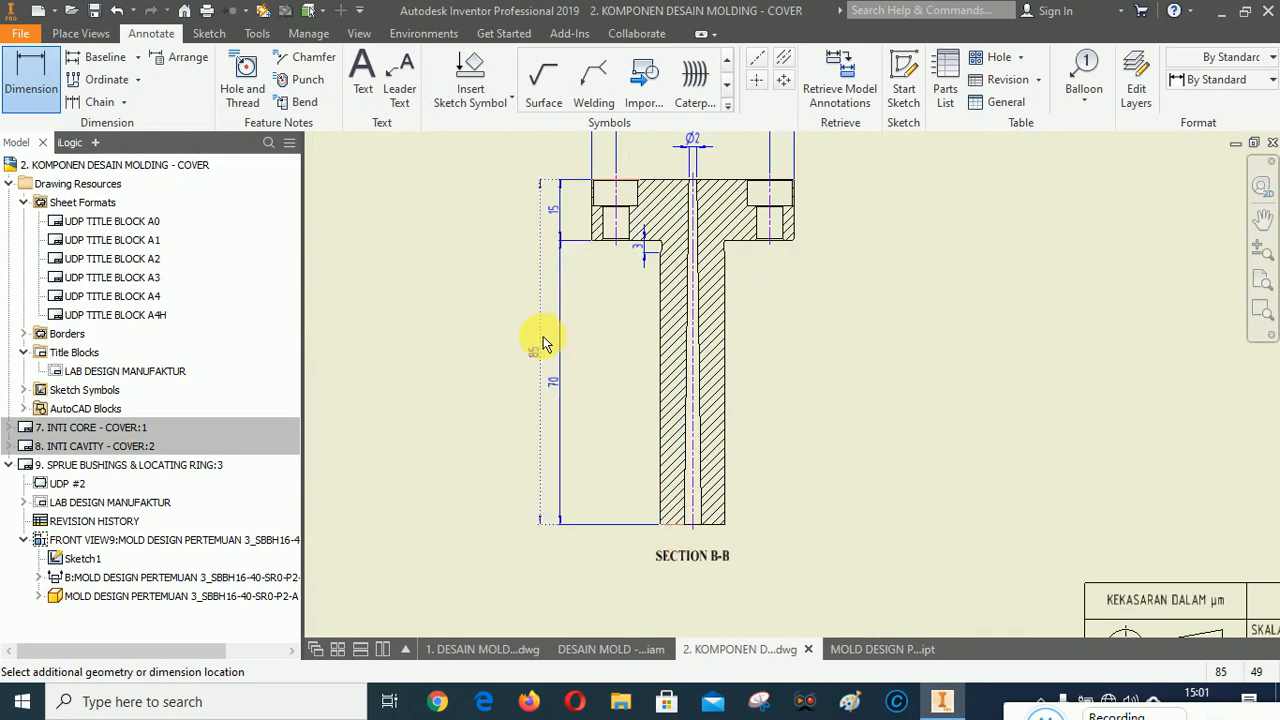
{"action": "left_click", "coordinate": [605, 433]}
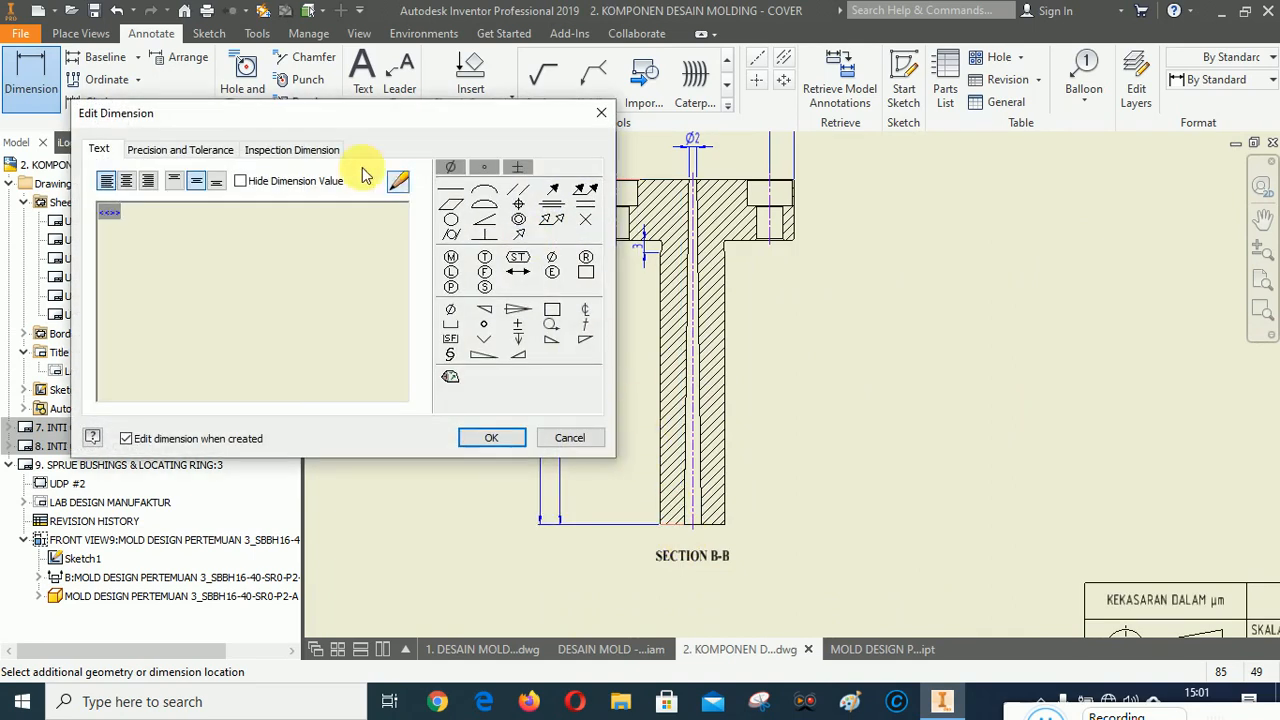
{"action": "left_click", "coordinate": [170, 152]}
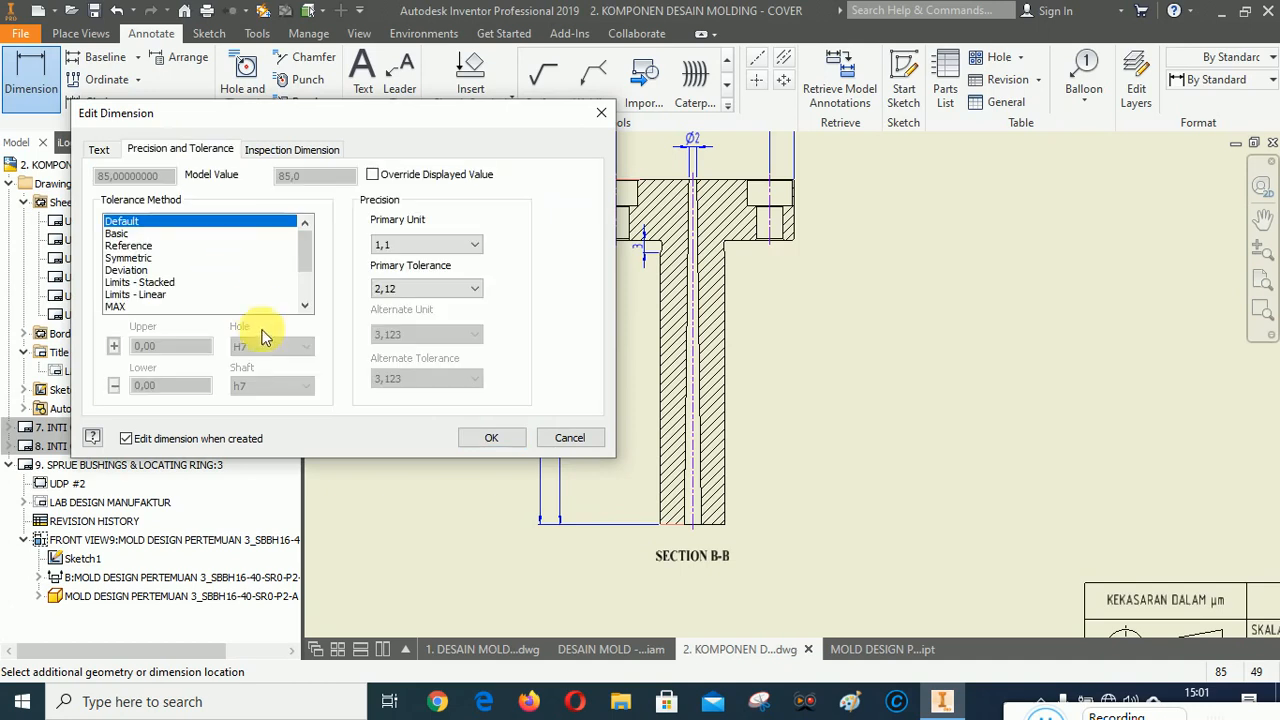
{"action": "left_click", "coordinate": [128, 245]}
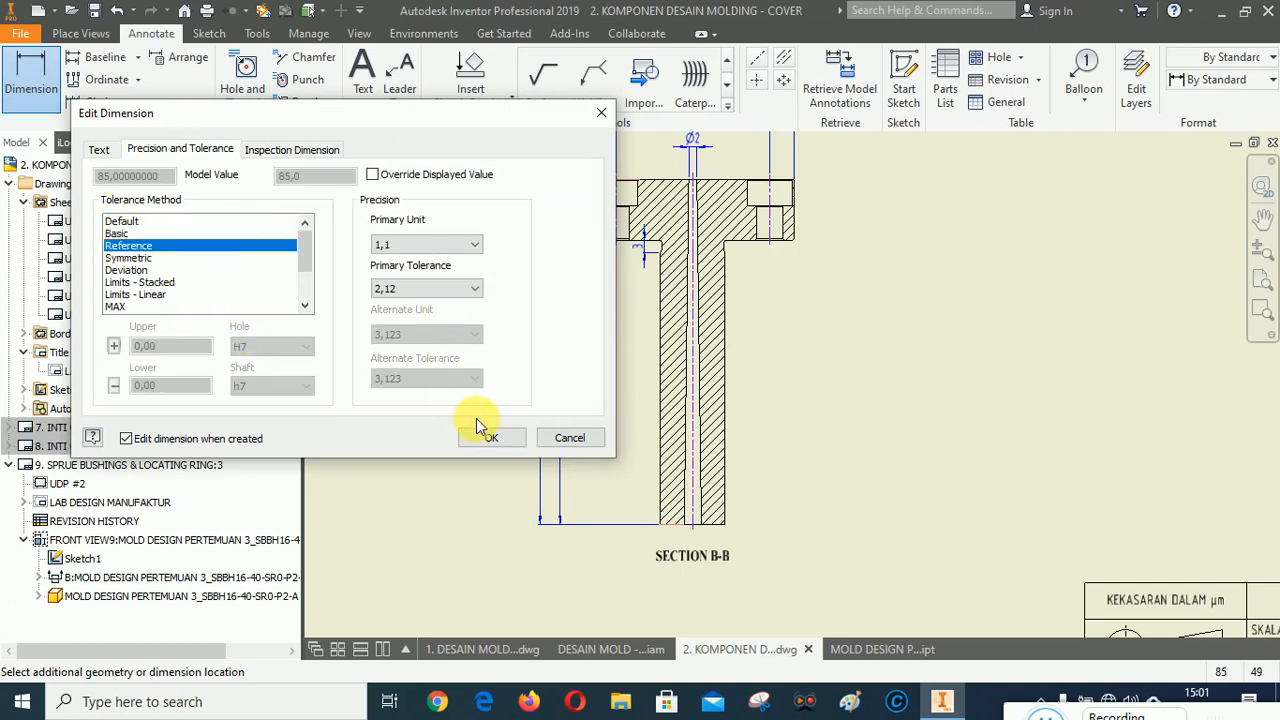
{"action": "left_click", "coordinate": [489, 440]}
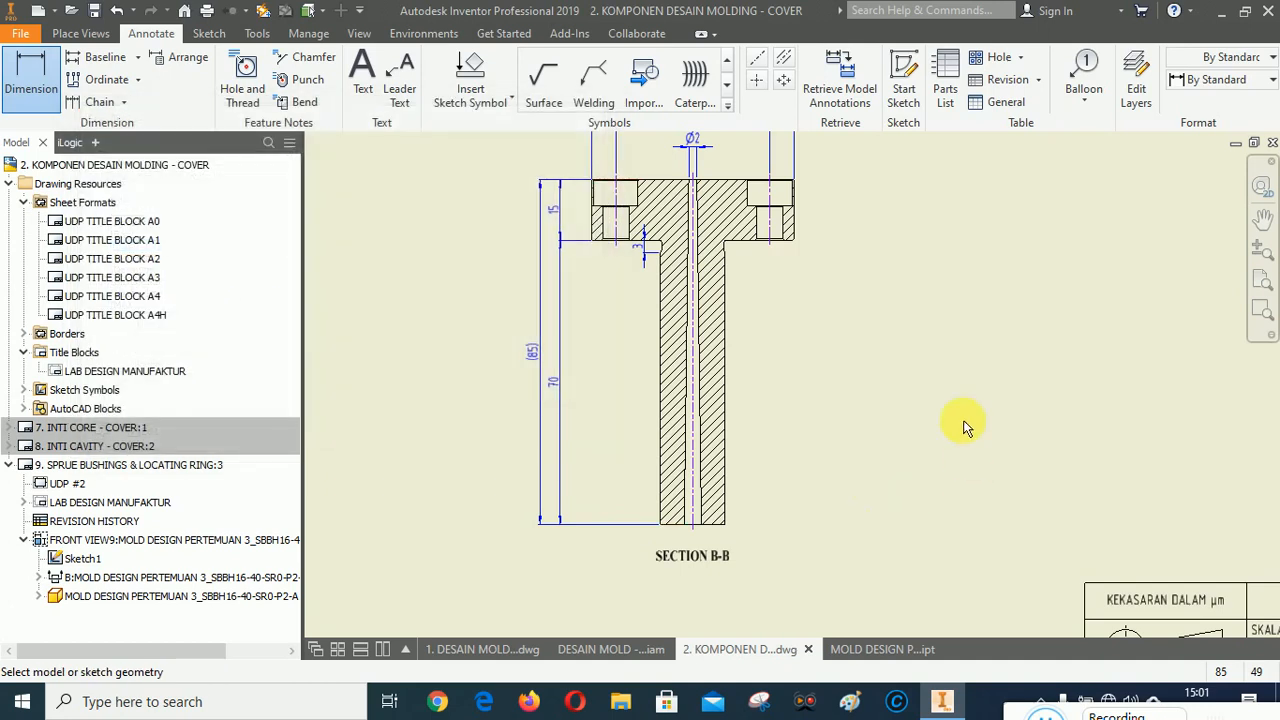
Finish dimensioning and arrange the flange, stem and overall height dimensions beside the section view.
{"action": "right_click", "coordinate": [891, 314]}
{"action": "left_click", "coordinate": [950, 306]}
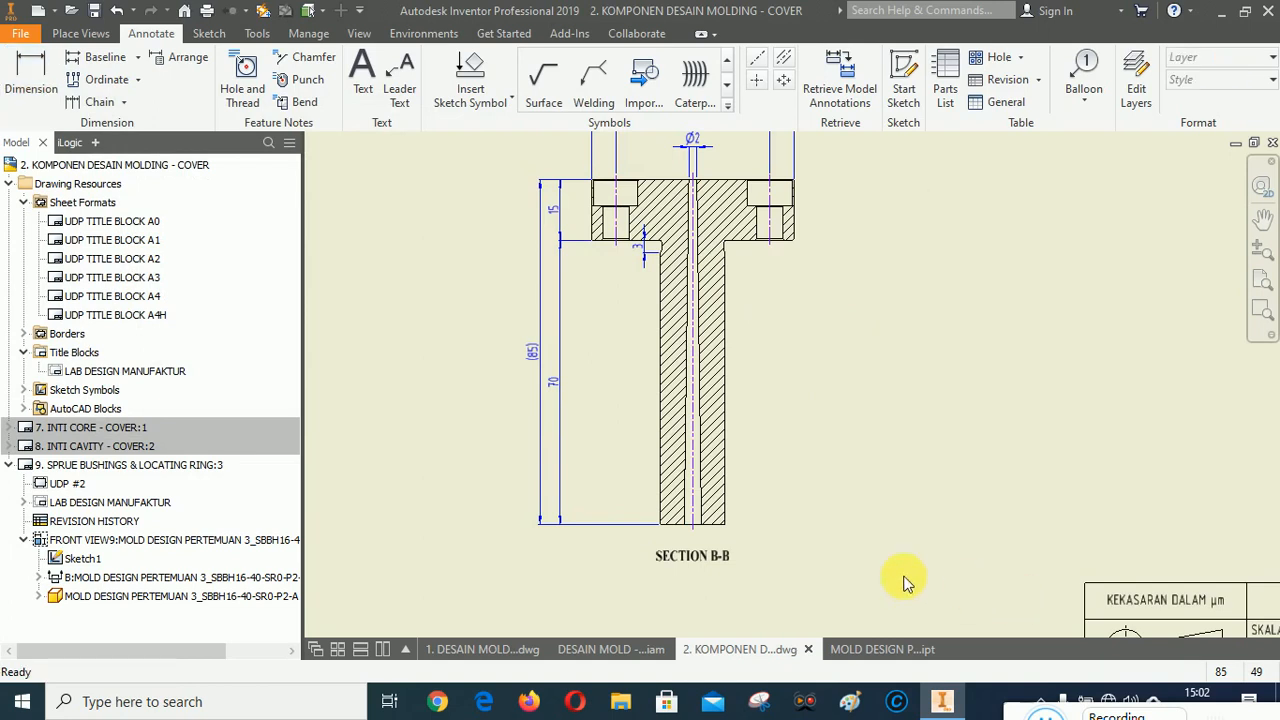
{"action": "left_click", "coordinate": [551, 378]}
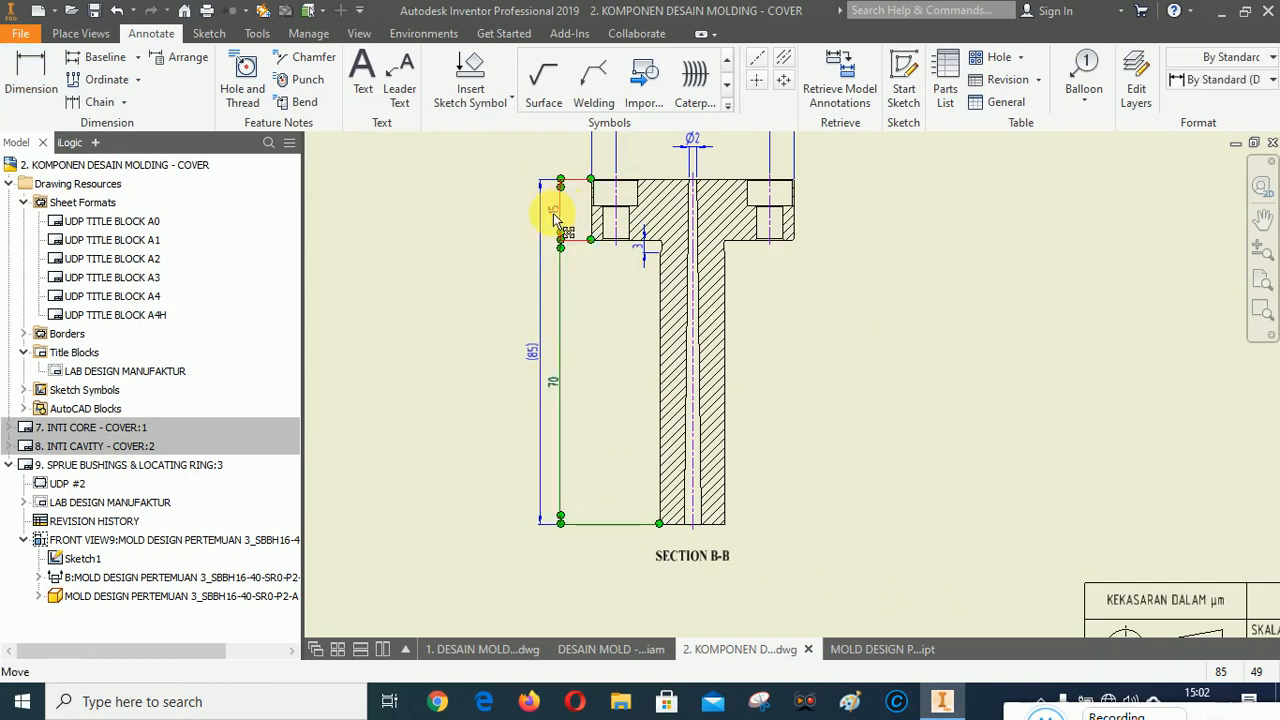
{"action": "left_click", "coordinate": [555, 216], "text": "ctrl"}
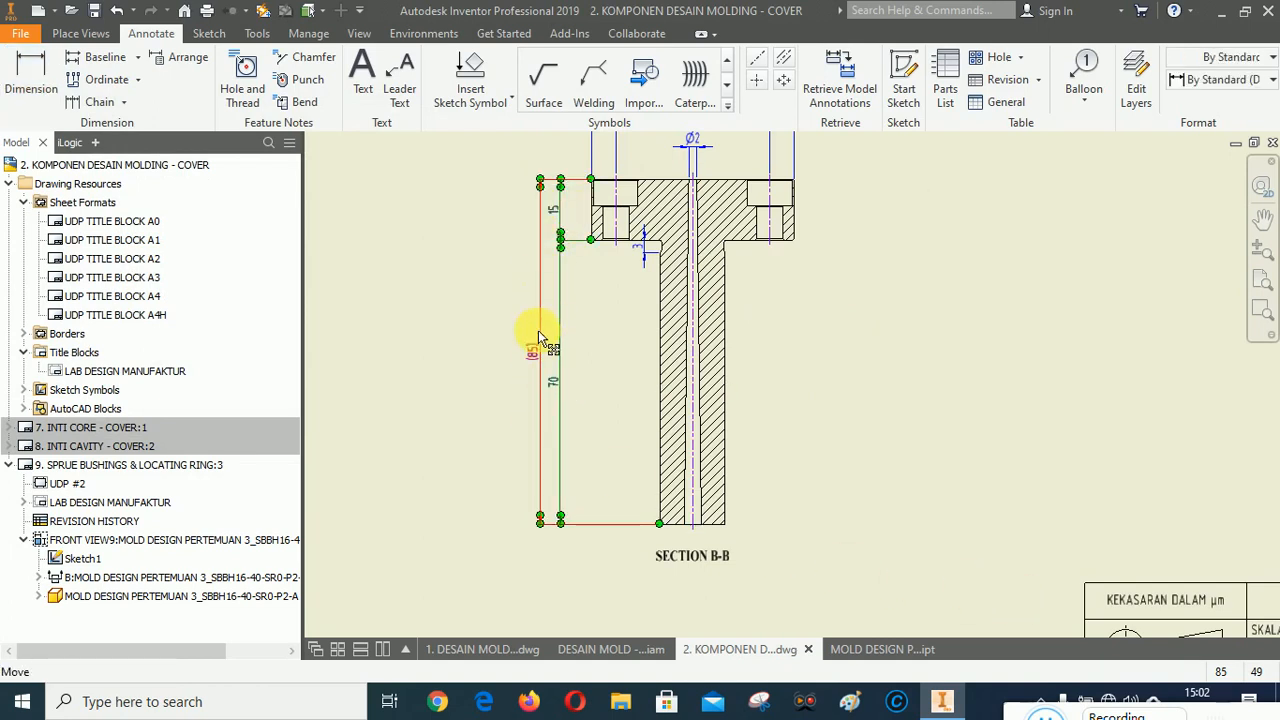
{"action": "right_click", "coordinate": [467, 395]}
{"action": "left_click", "coordinate": [521, 504]}
{"action": "scroll", "coordinate": [580, 229], "scroll_direction": "up", "scroll_amount": 5}
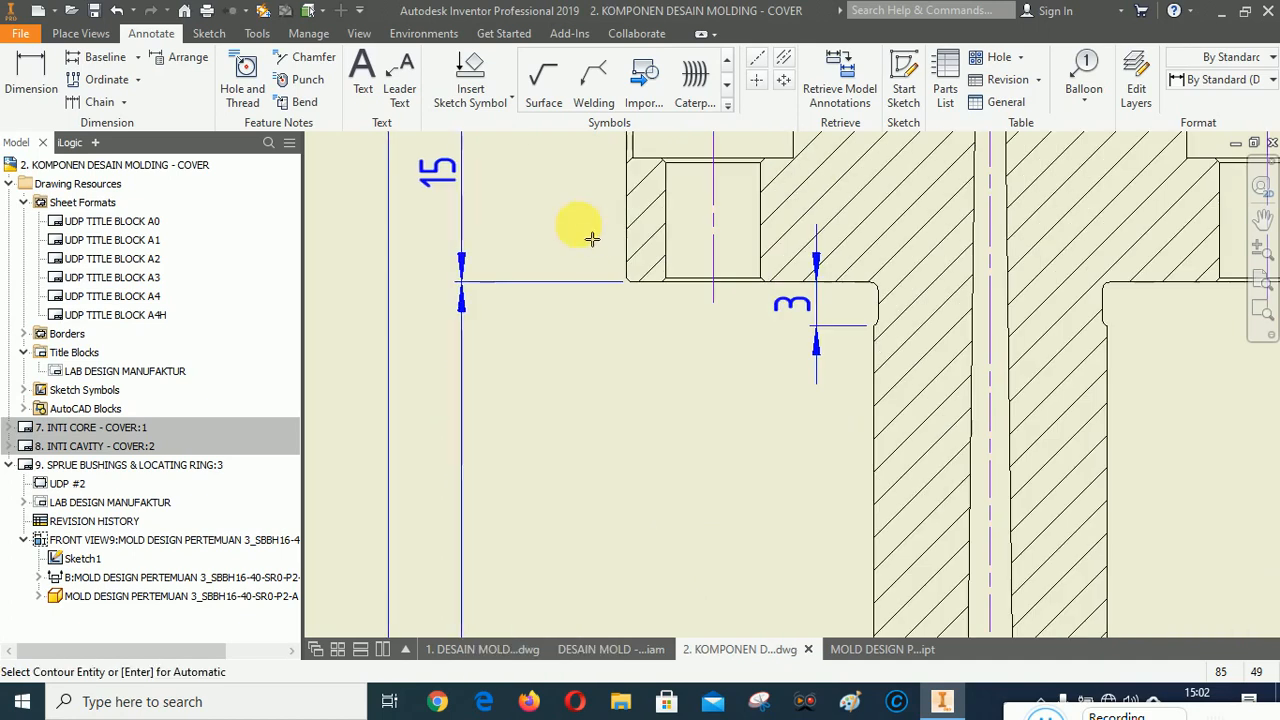
{"action": "key", "text": "Escape"}
{"action": "scroll", "coordinate": [410, 322], "scroll_direction": "down", "scroll_amount": 5}
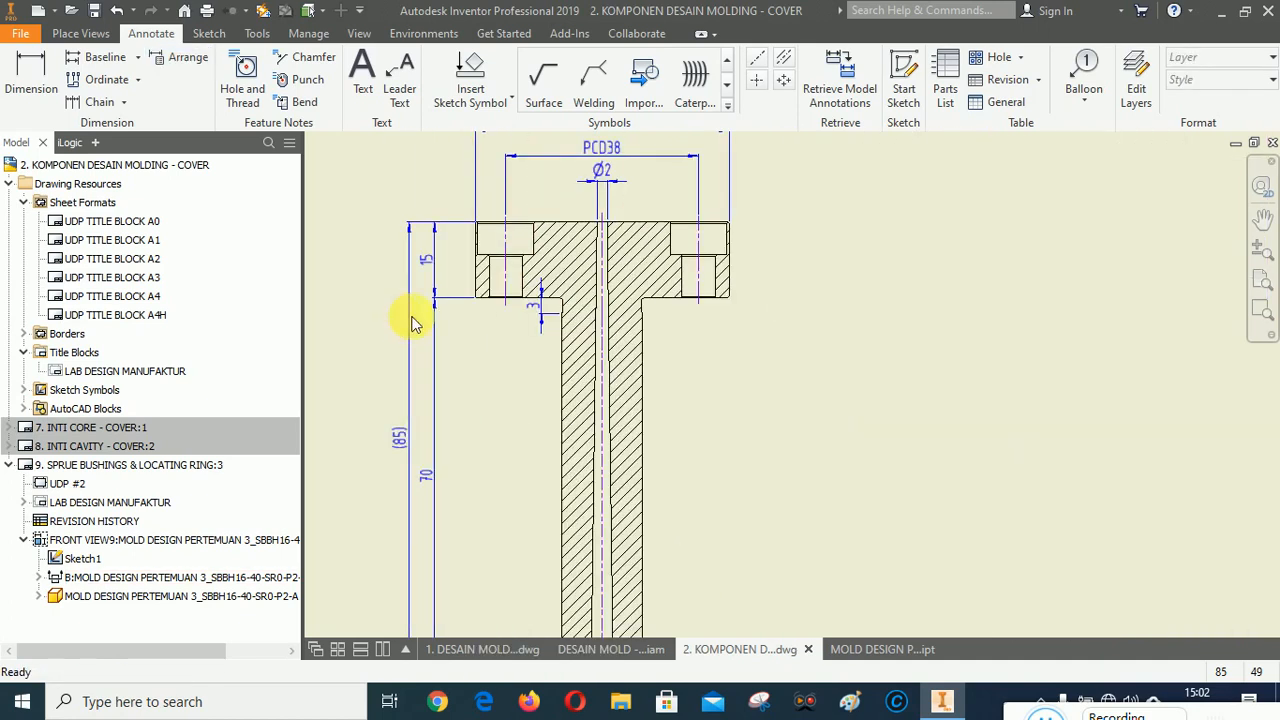
Dimension the sprue hole's 1,5° taper angle between its two walls, placing it below the section view.
{"action": "scroll", "coordinate": [830, 330], "scroll_direction": "down", "scroll_amount": 3}
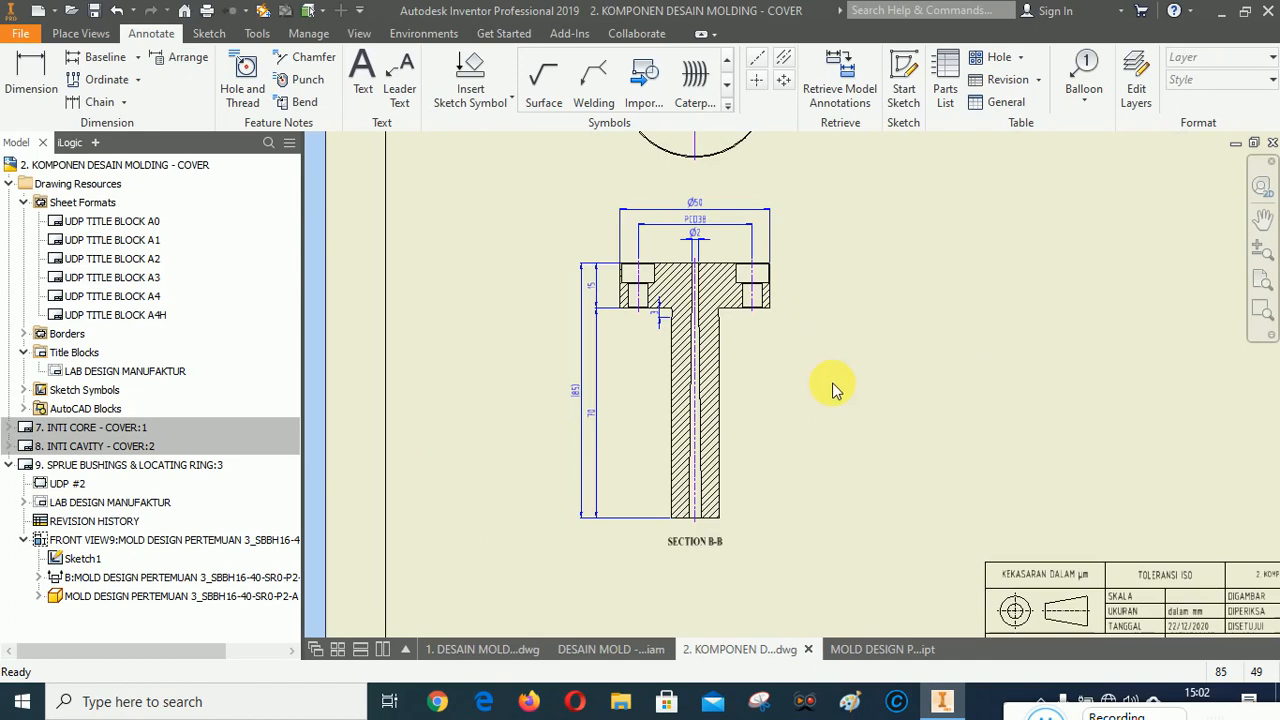
{"action": "scroll", "coordinate": [694, 578], "scroll_direction": "up", "scroll_amount": 5}
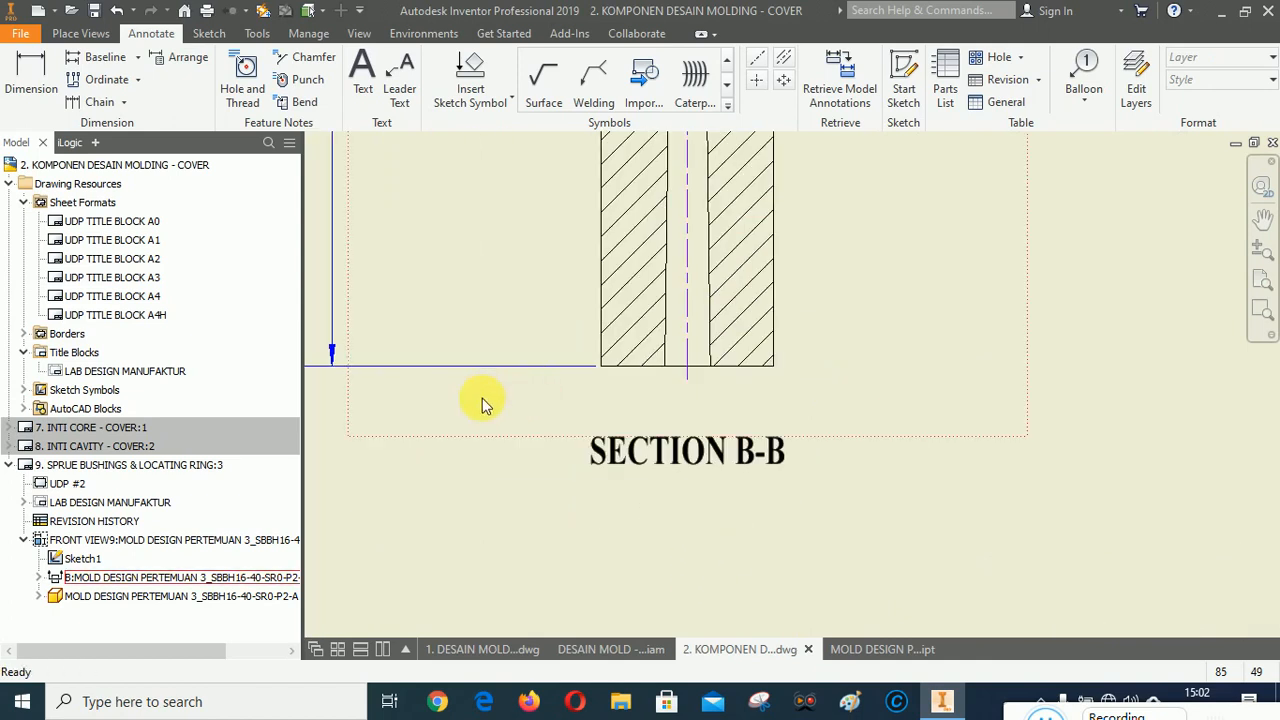
{"action": "left_click", "coordinate": [31, 76]}
{"action": "scroll", "coordinate": [691, 400], "scroll_direction": "up", "scroll_amount": 3}
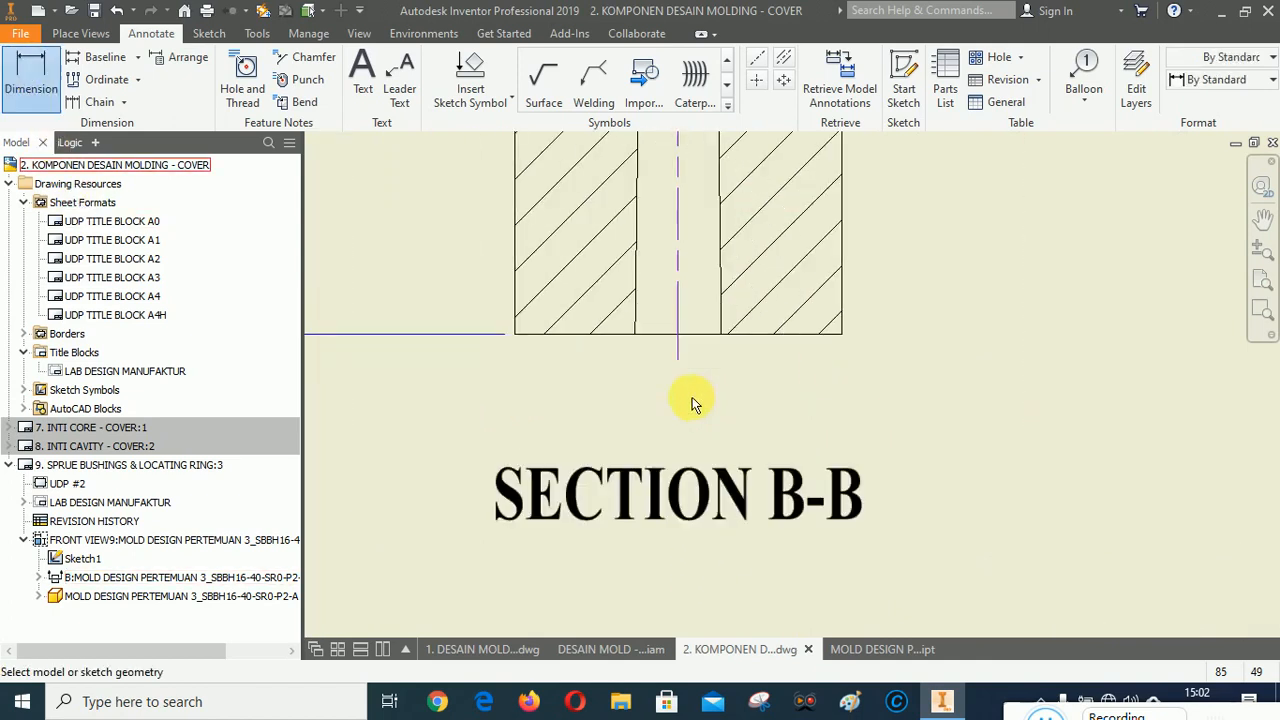
{"action": "left_click", "coordinate": [638, 285]}
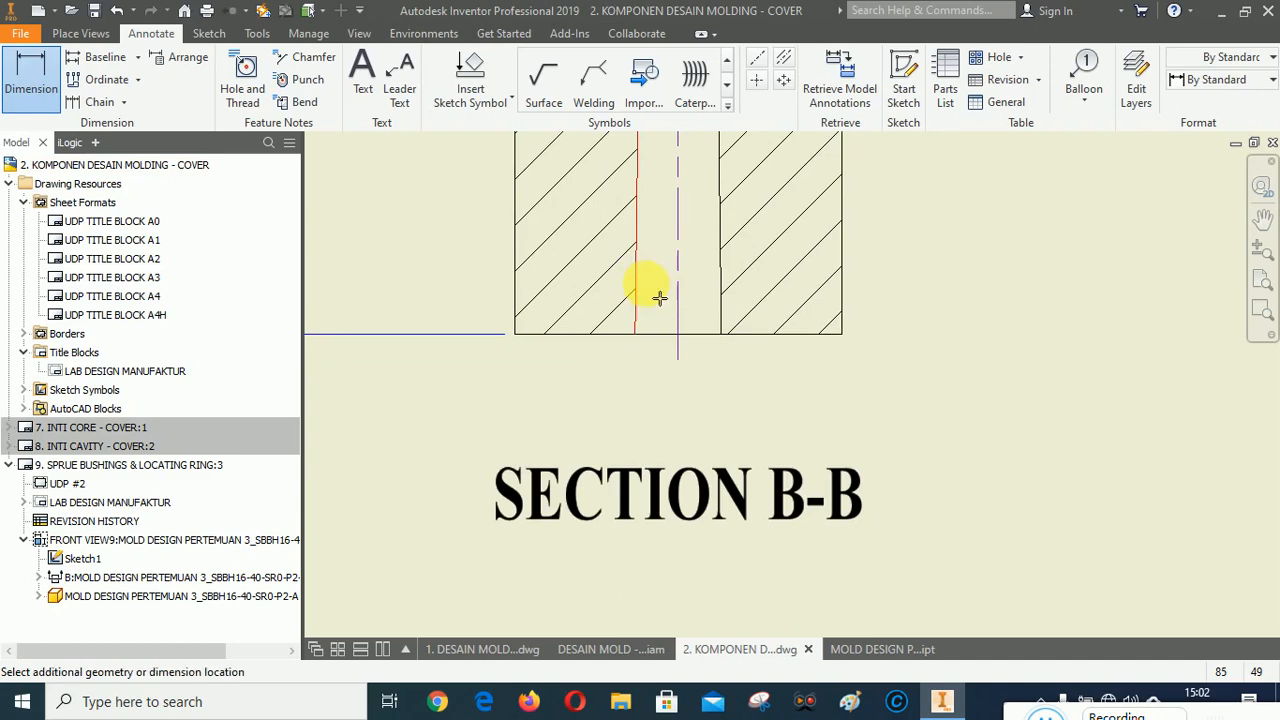
{"action": "left_click", "coordinate": [718, 290]}
{"action": "scroll", "coordinate": [686, 420], "scroll_direction": "down", "scroll_amount": 4}
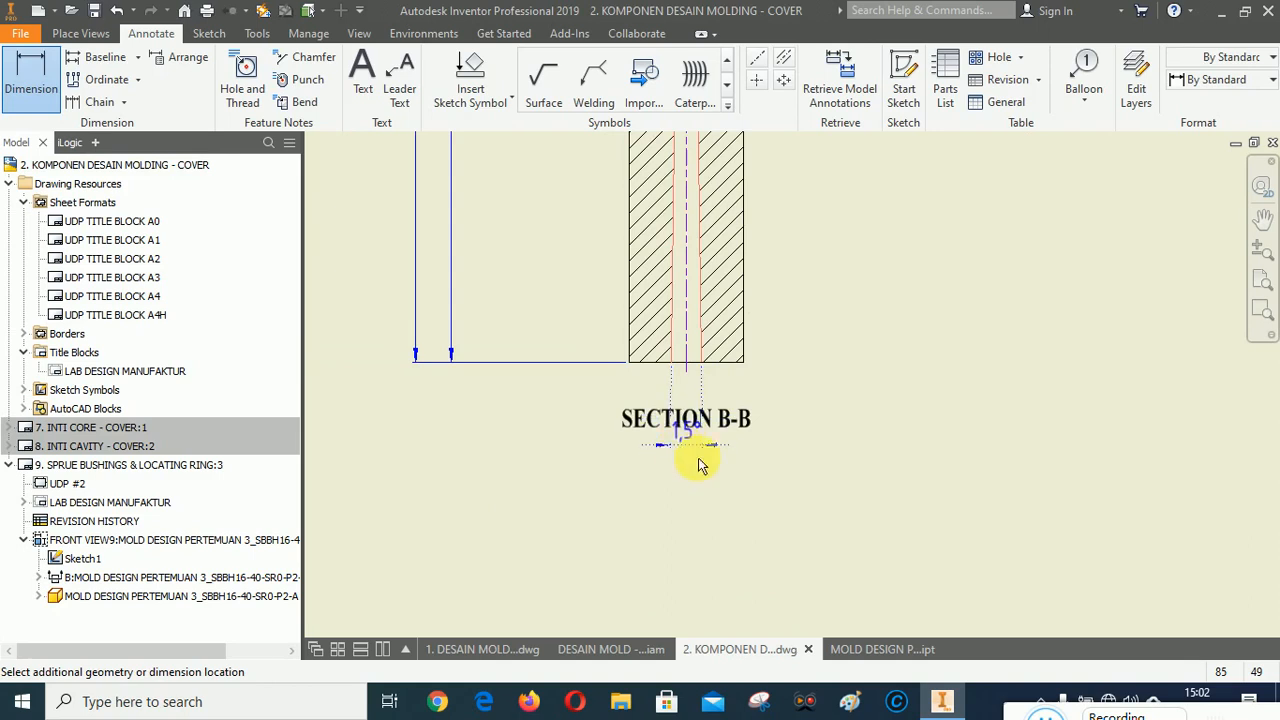
{"action": "left_click", "coordinate": [880, 518]}
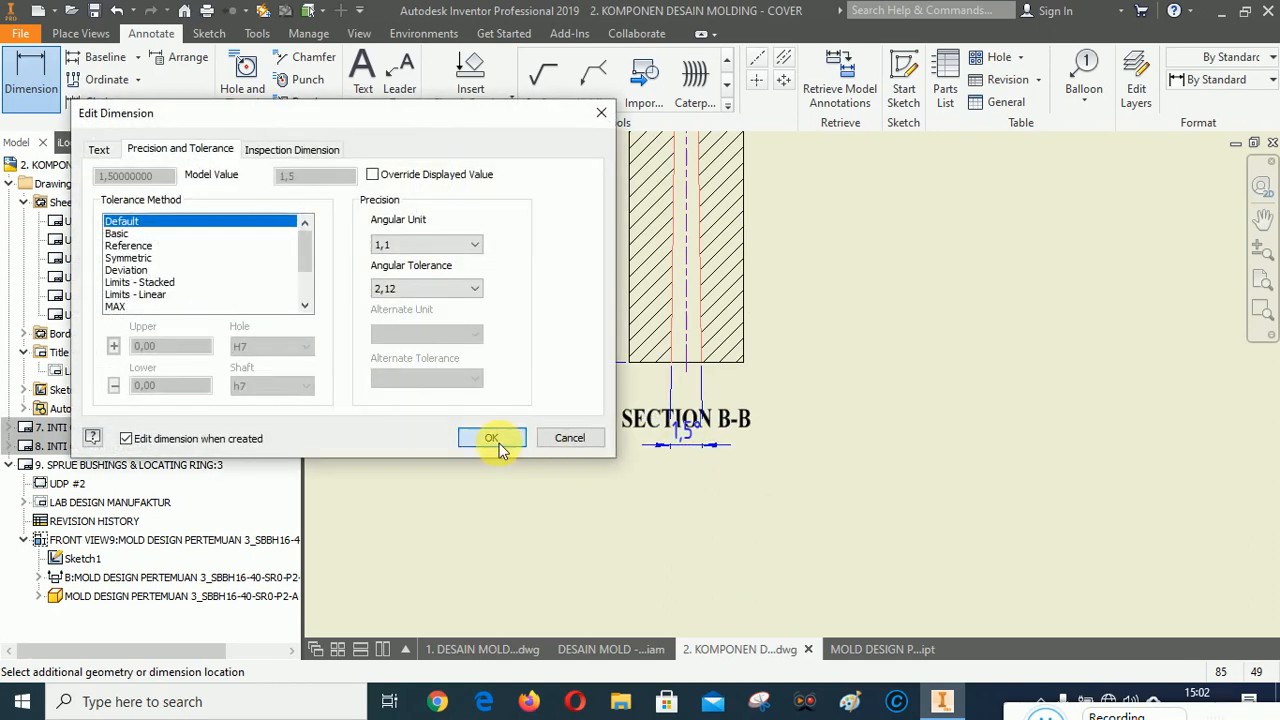
{"action": "left_click", "coordinate": [495, 435]}
{"action": "right_click", "coordinate": [982, 440]}
{"action": "left_click", "coordinate": [886, 540]}
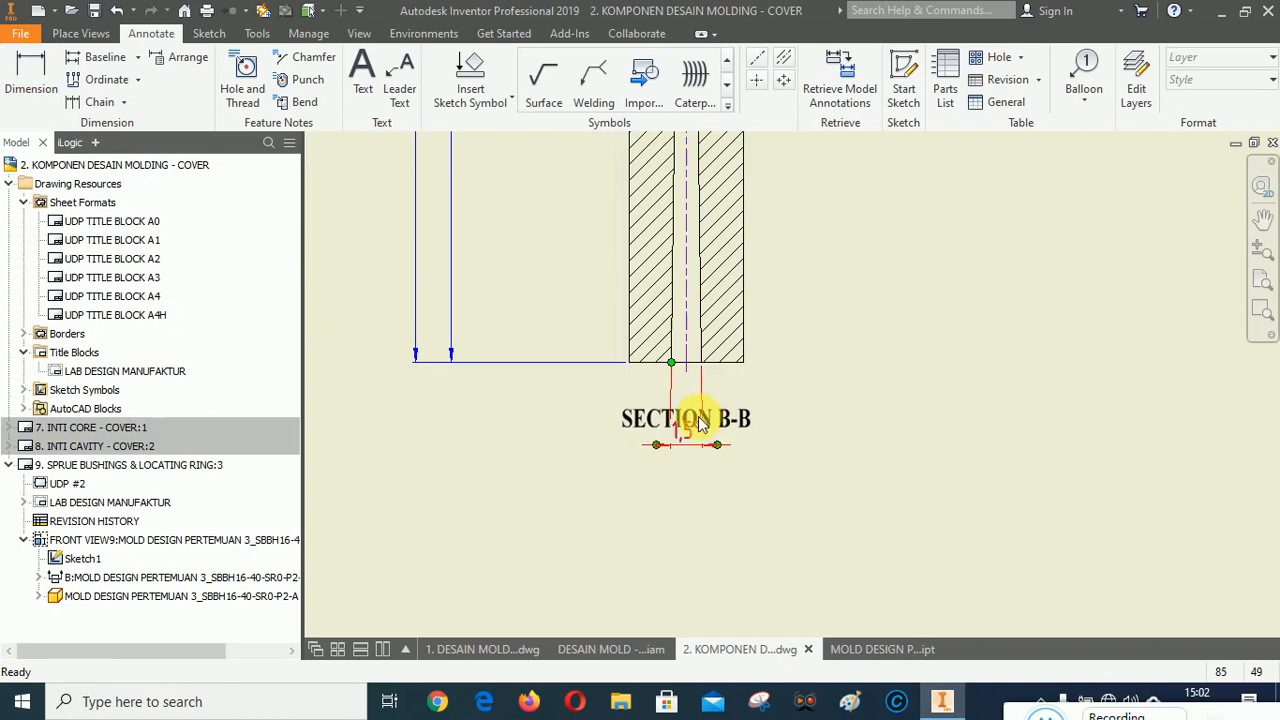
Move the section label lower and dimension the stem's outer diameter with a diameter symbol, giving Ø16.
{"action": "left_click_drag", "start_coordinate": [727, 425], "coordinate": [727, 552]}
{"action": "key", "text": "d"}
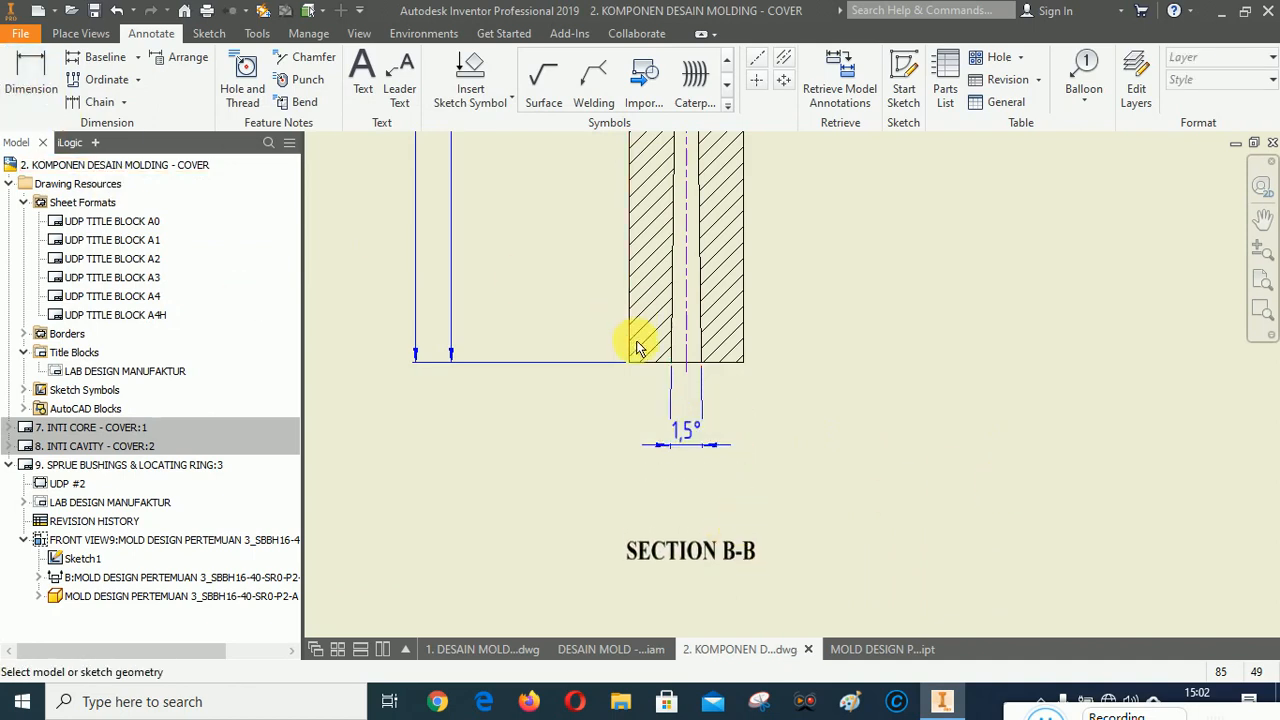
{"action": "left_click", "coordinate": [629, 345]}
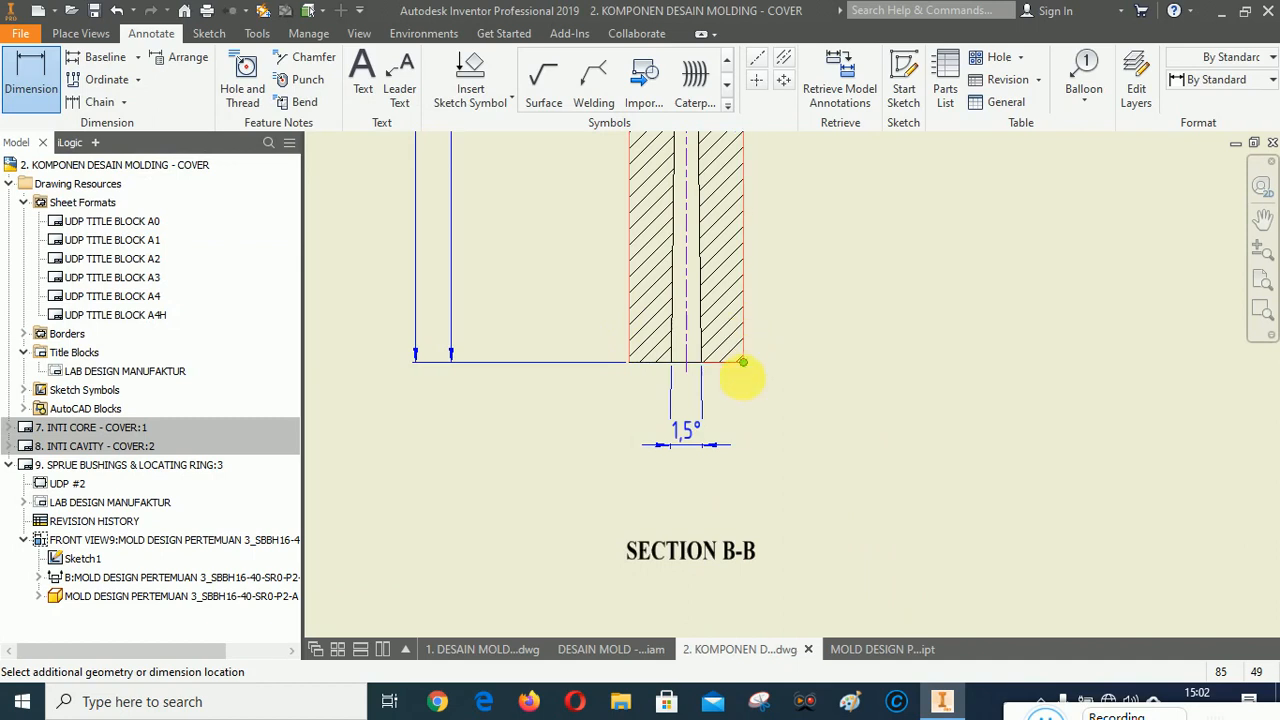
{"action": "left_click", "coordinate": [743, 363]}
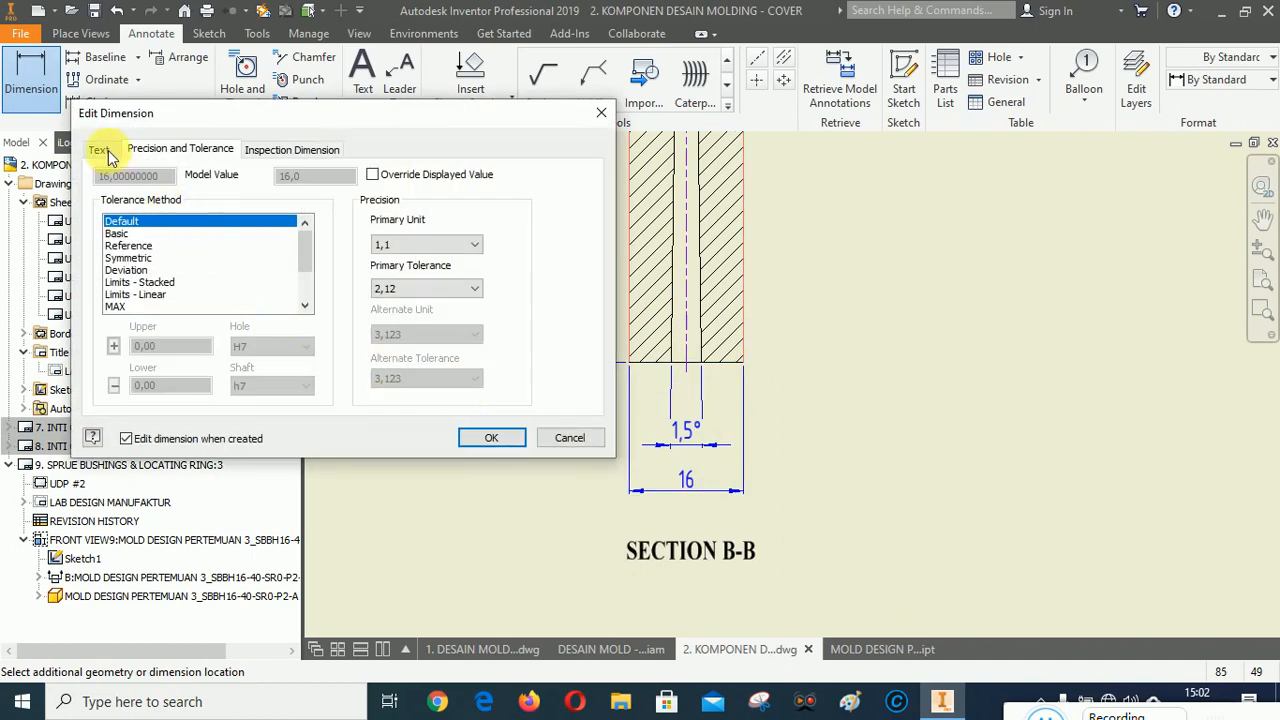
{"action": "left_click", "coordinate": [99, 149]}
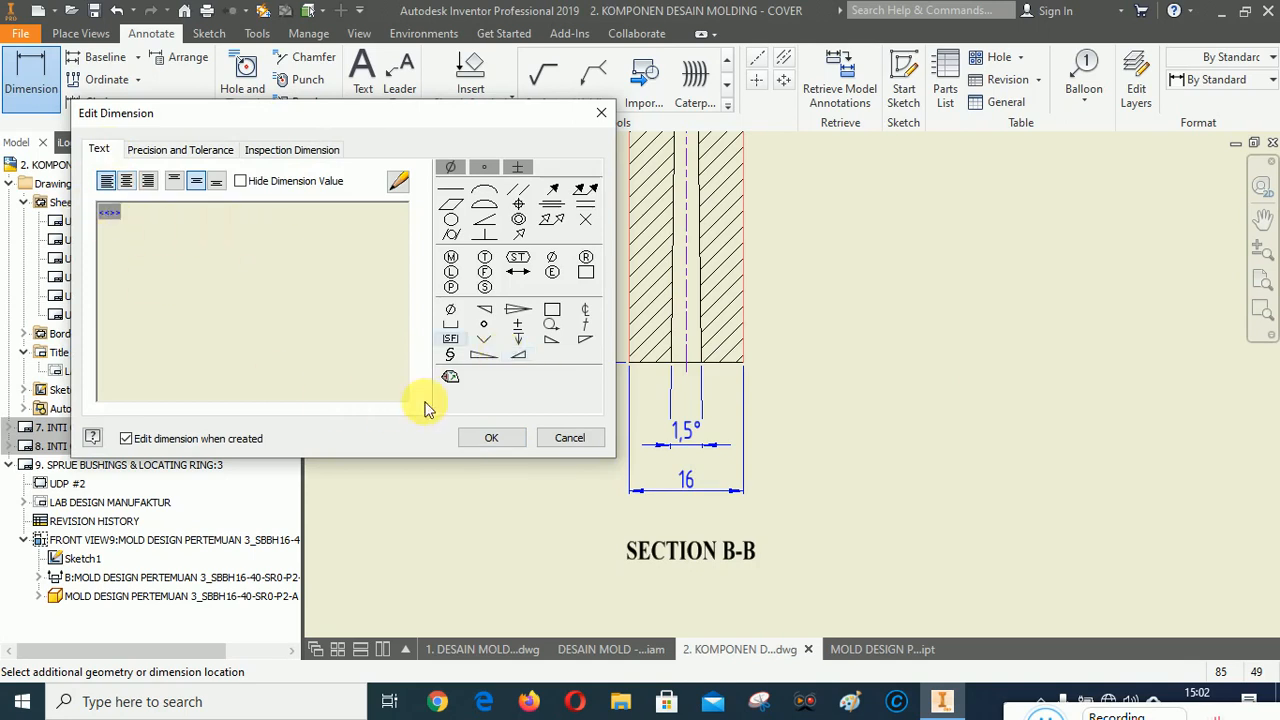
{"action": "left_click", "coordinate": [450, 309]}
{"action": "left_click", "coordinate": [493, 437]}
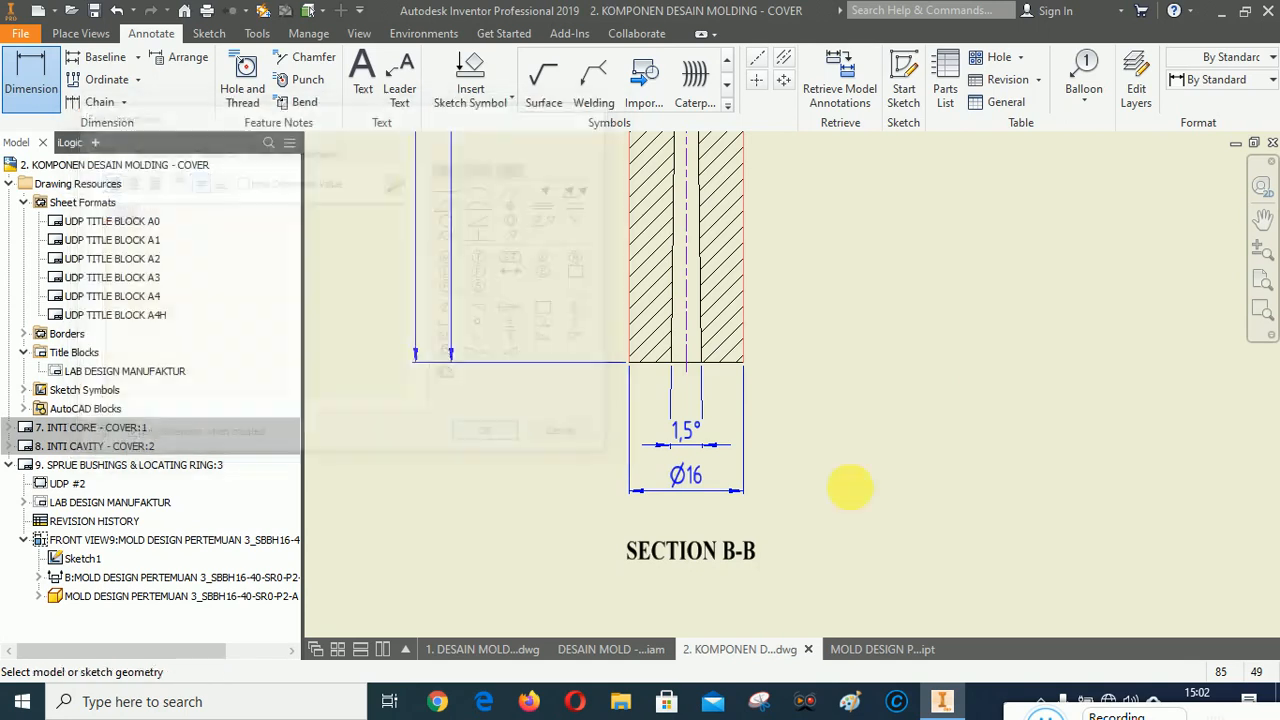
{"action": "right_click", "coordinate": [943, 394]}
{"action": "left_click", "coordinate": [1010, 393]}
Arrange the 1,5° taper and Ø16 dimensions beneath the section view, with the taper angle above Ø16.
{"action": "scroll", "coordinate": [702, 514], "scroll_direction": "up", "scroll_amount": 3}
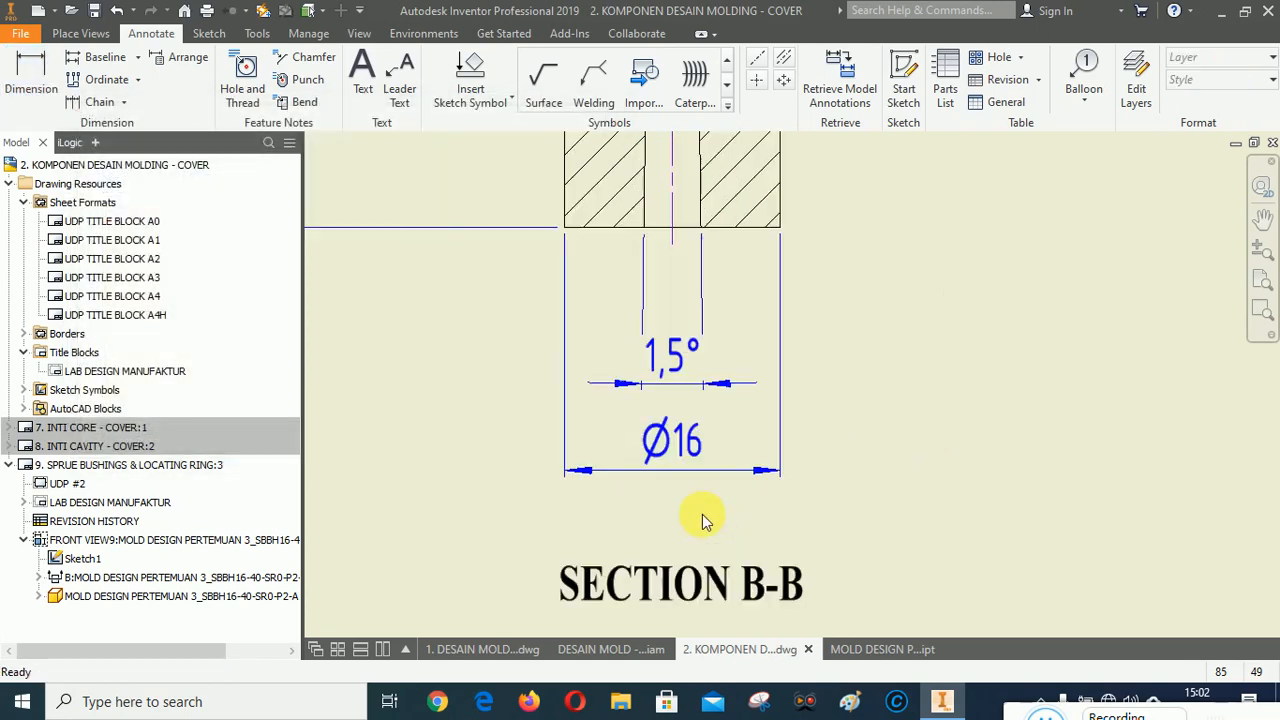
{"action": "left_click", "coordinate": [673, 358]}
{"action": "left_click", "coordinate": [672, 436], "text": "ctrl"}
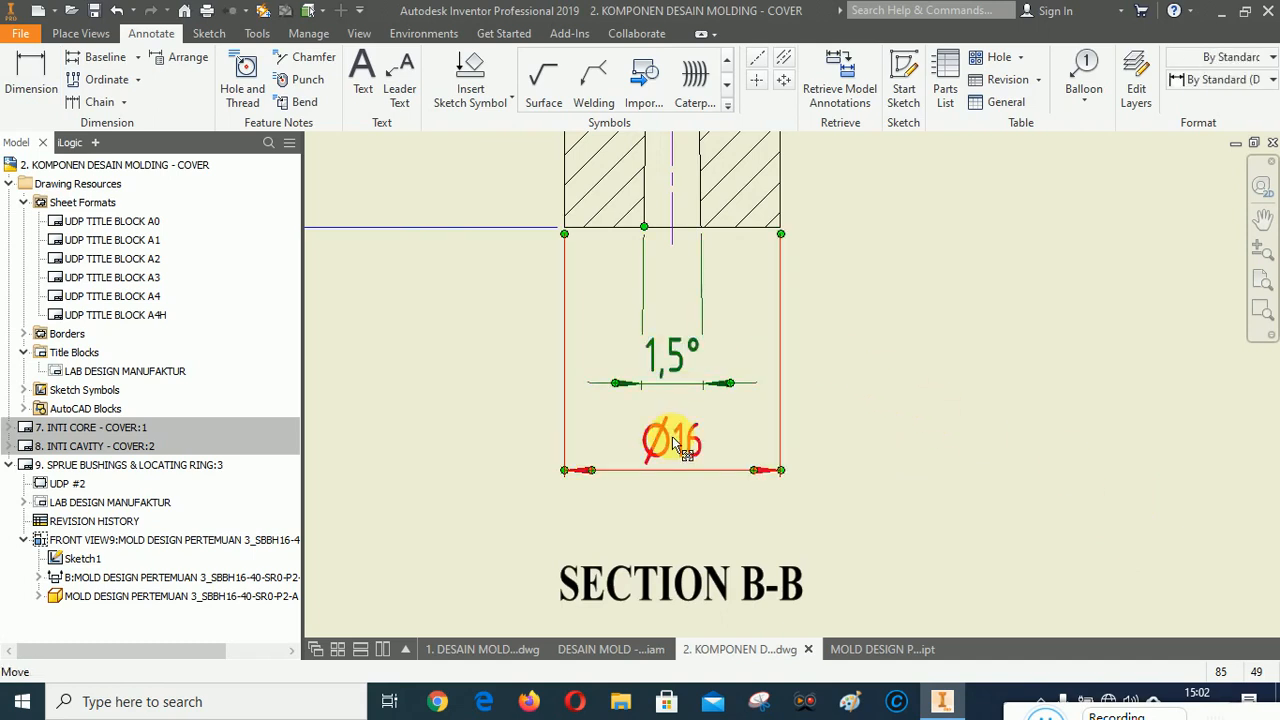
{"action": "right_click", "coordinate": [950, 425]}
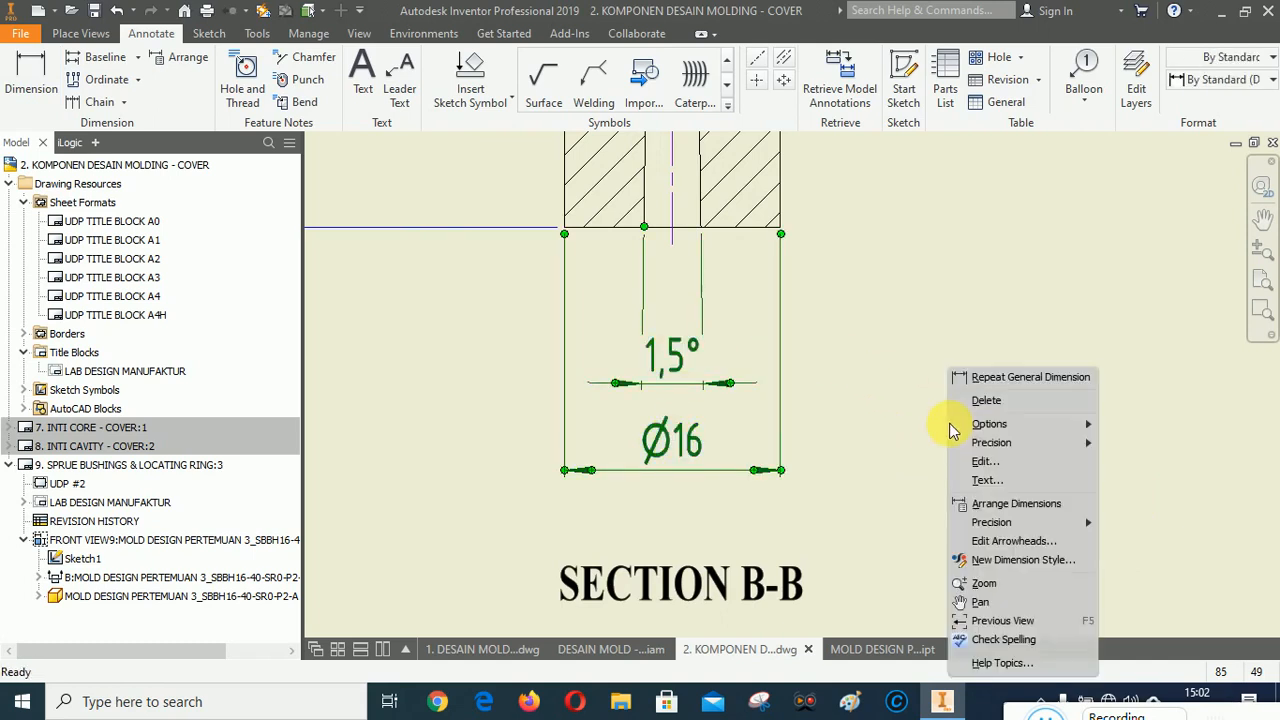
{"action": "left_click", "coordinate": [1008, 504]}
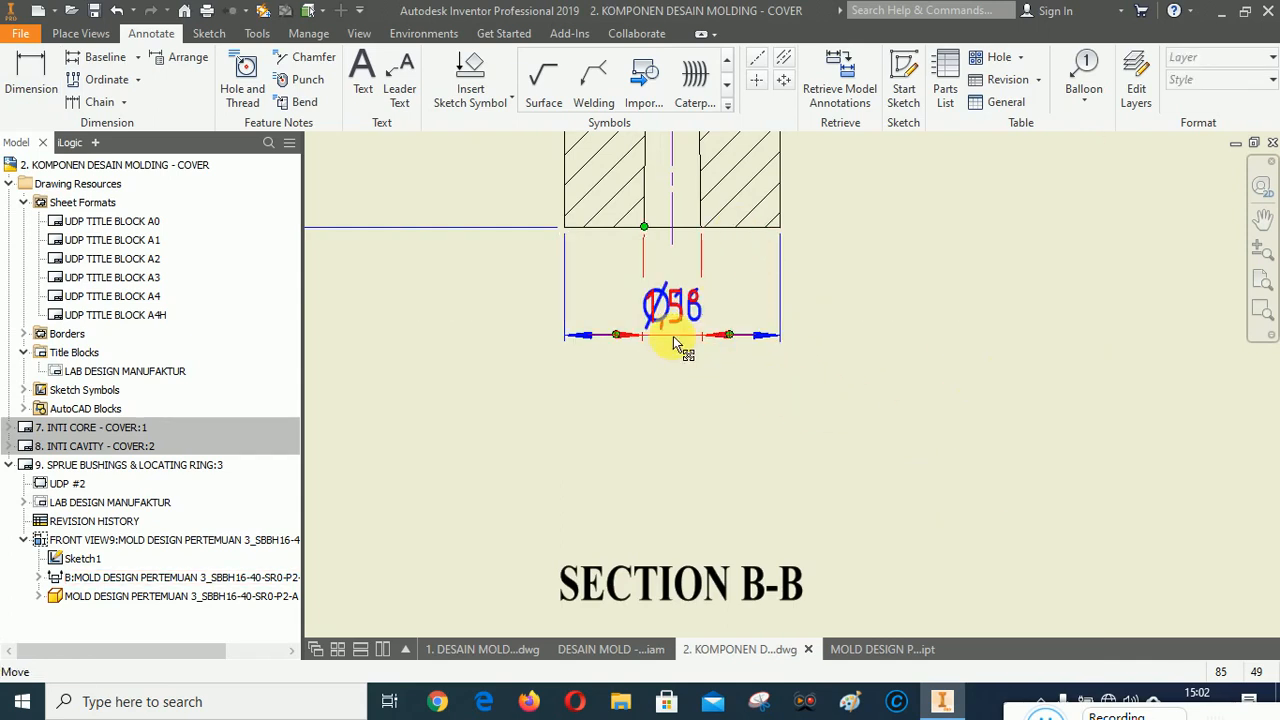
{"action": "left_click_drag", "start_coordinate": [673, 343], "coordinate": [686, 386]}
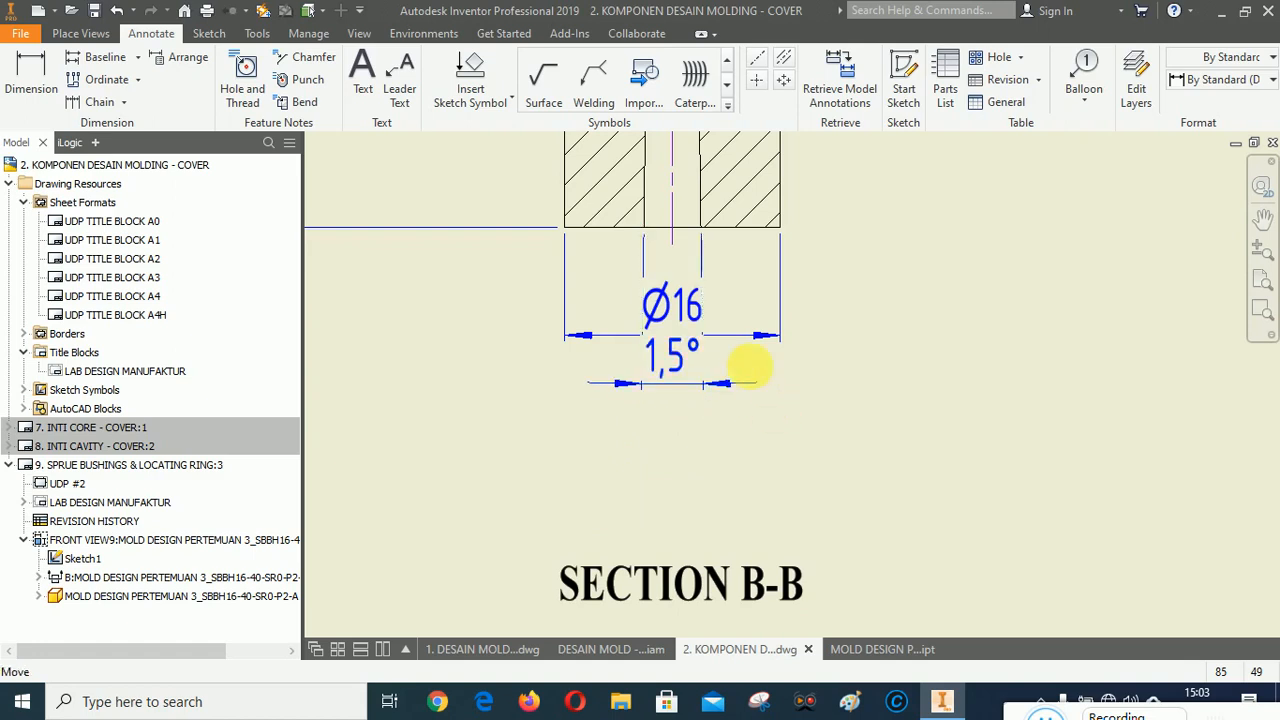
{"action": "left_click_drag", "start_coordinate": [729, 337], "coordinate": [730, 469]}
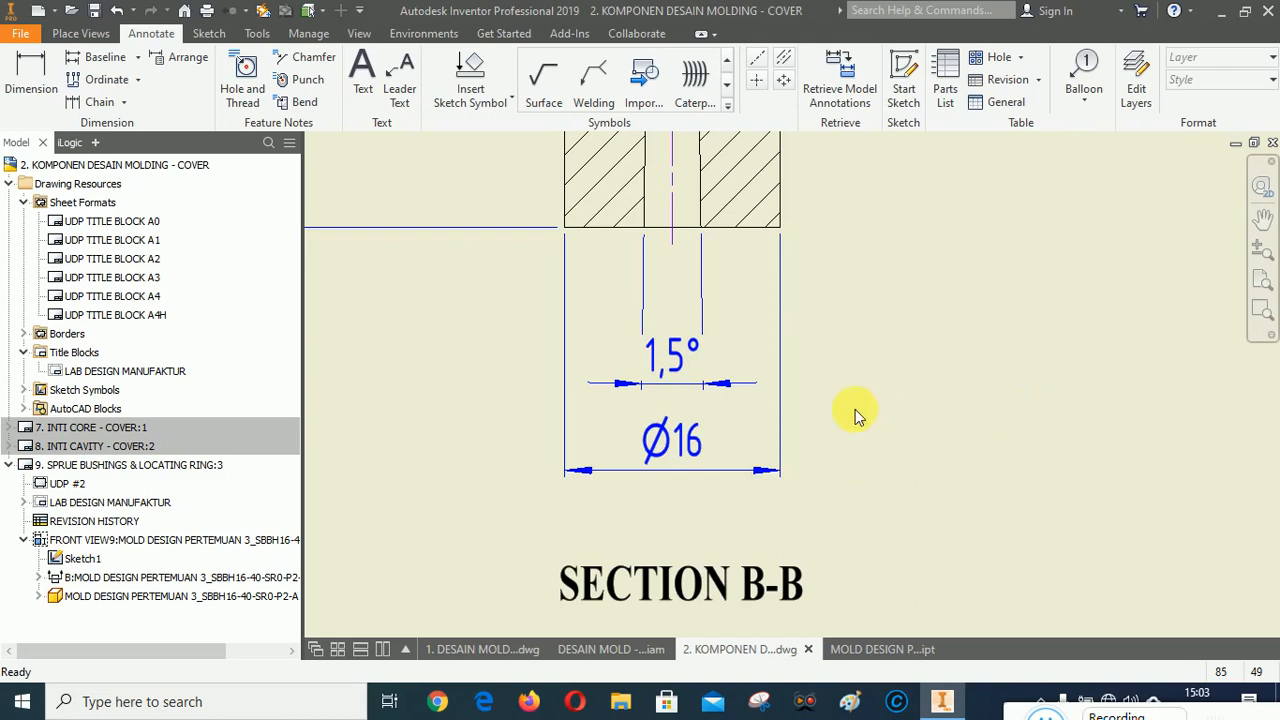
Dimension the stem's width just under the flange with a diameter symbol, giving Ø15,4.
{"action": "scroll", "coordinate": [851, 414], "scroll_direction": "up", "scroll_amount": 5}
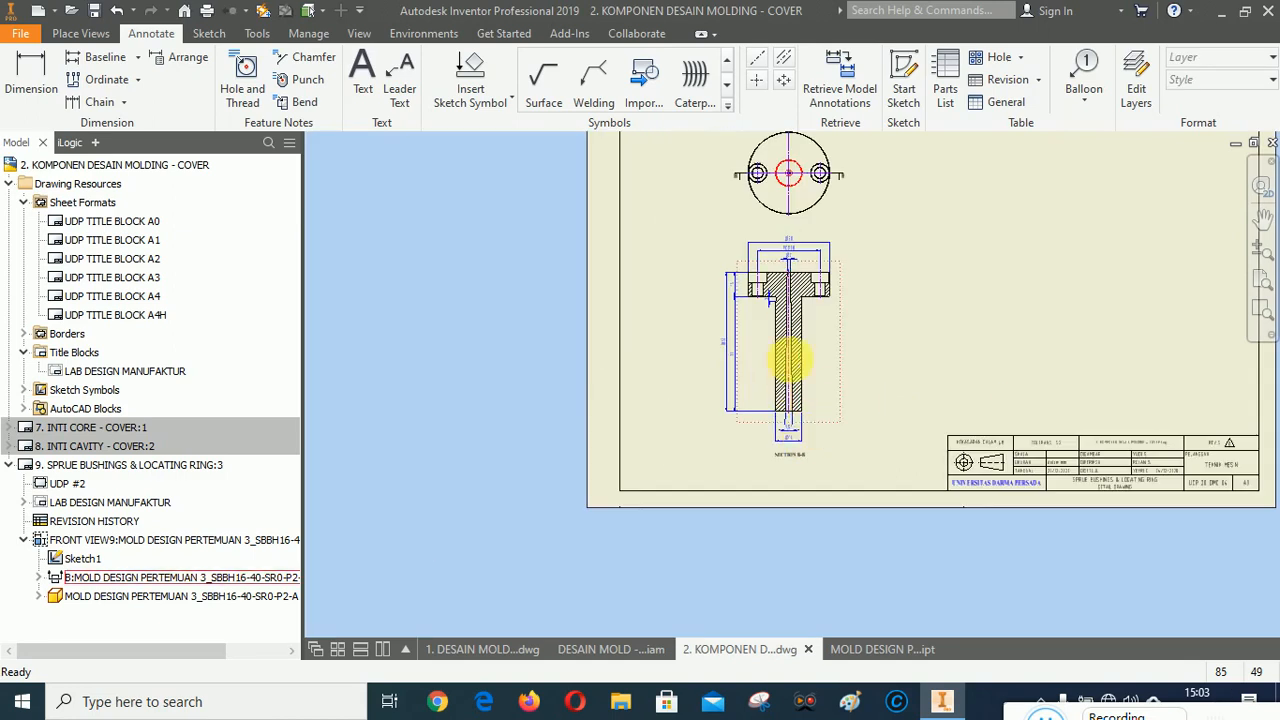
{"action": "scroll", "coordinate": [777, 290], "scroll_direction": "down", "scroll_amount": 5}
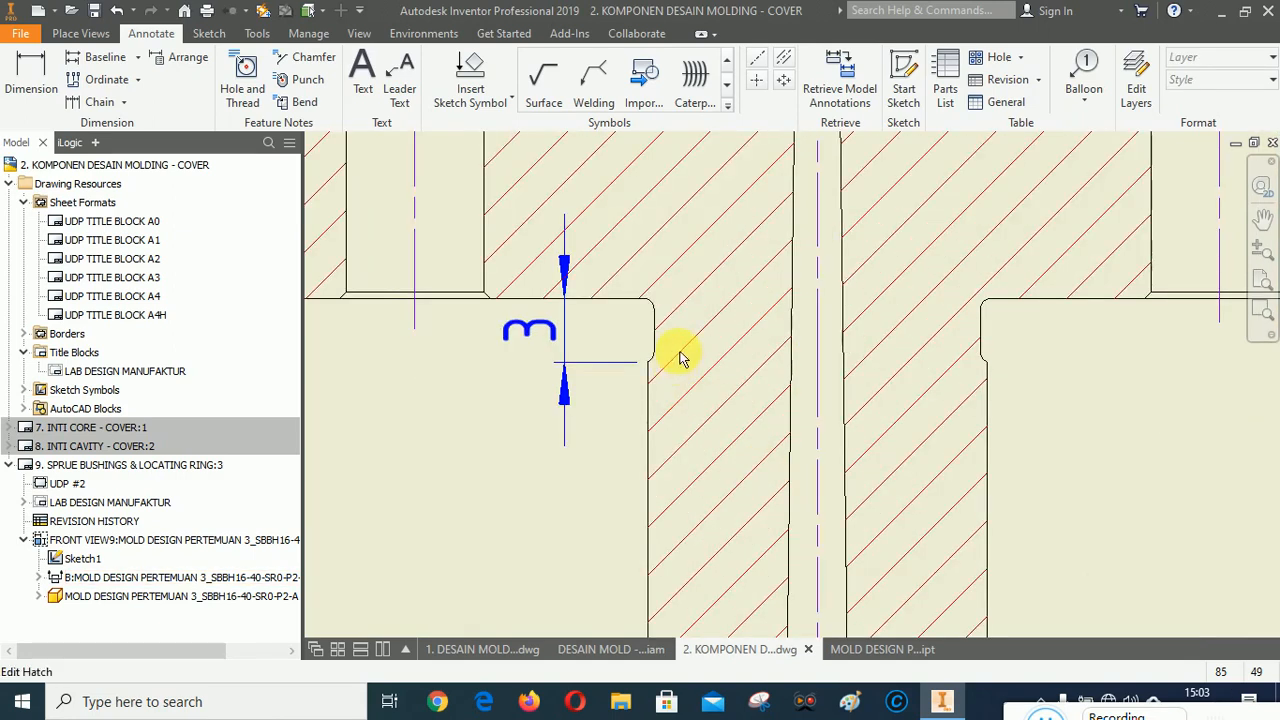
{"action": "left_click", "coordinate": [40, 76]}
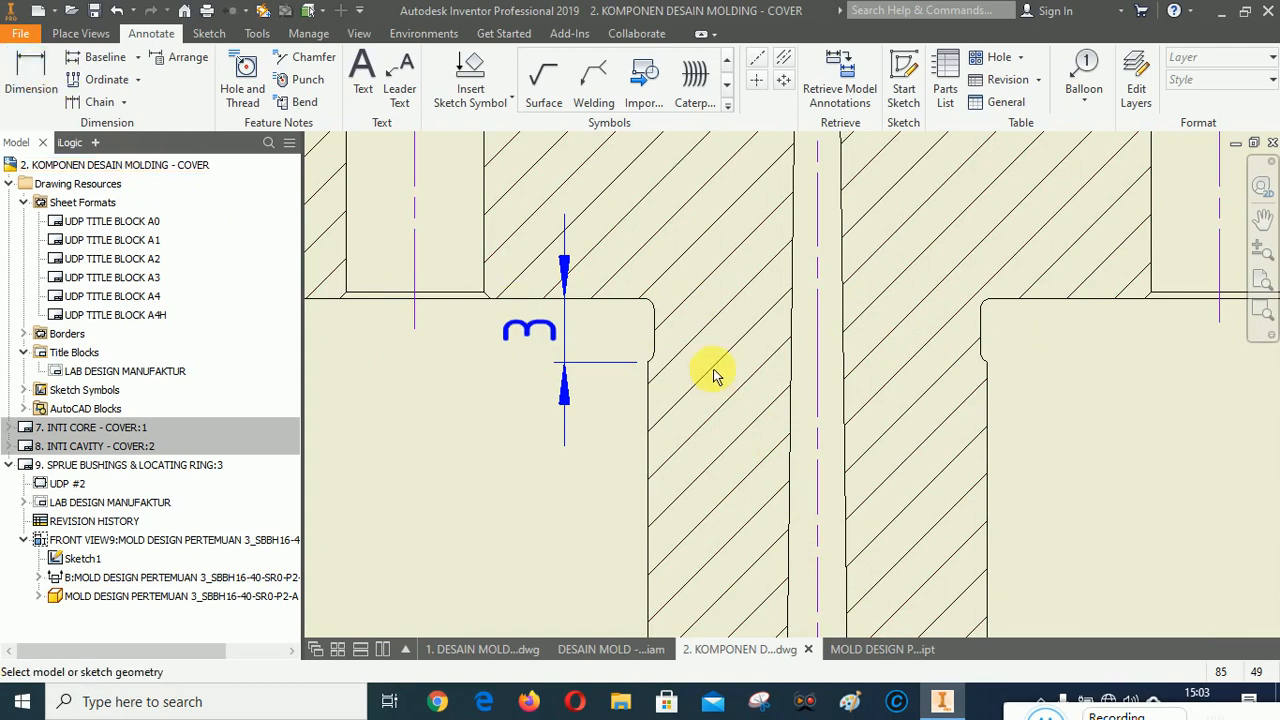
{"action": "left_click", "coordinate": [660, 328]}
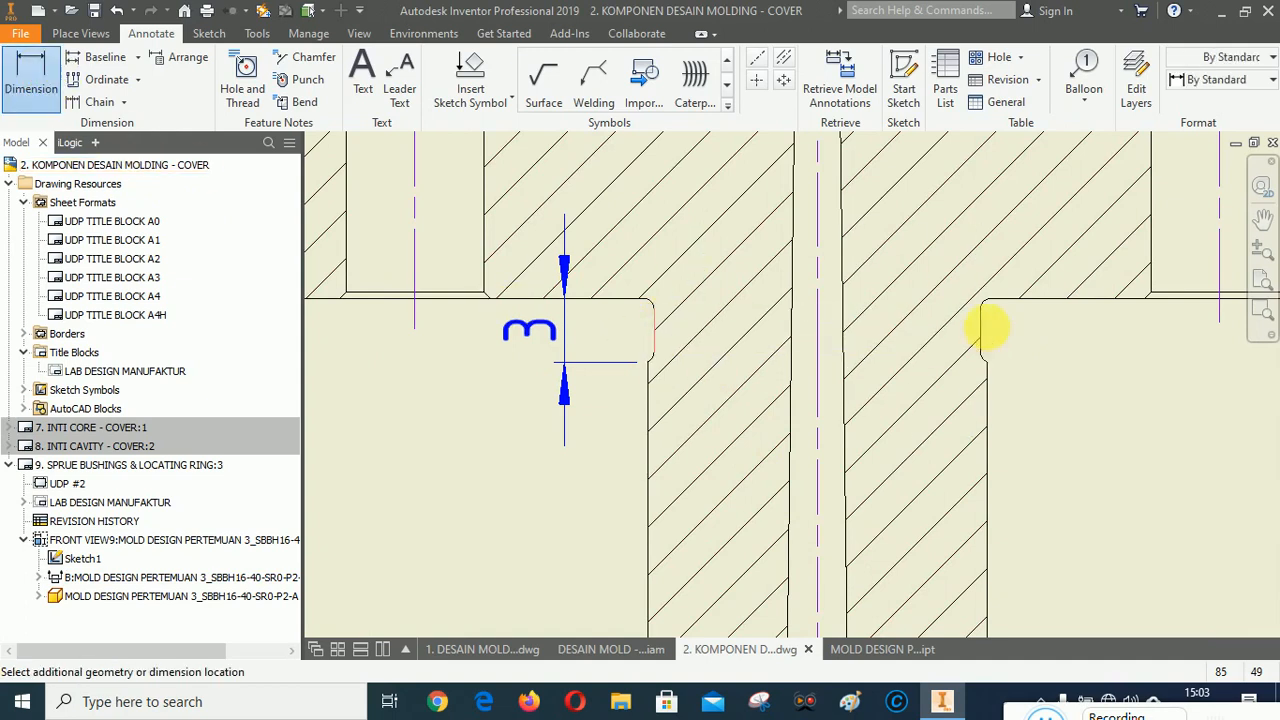
{"action": "left_click", "coordinate": [983, 330]}
{"action": "scroll", "coordinate": [811, 363], "scroll_direction": "down", "scroll_amount": 2}
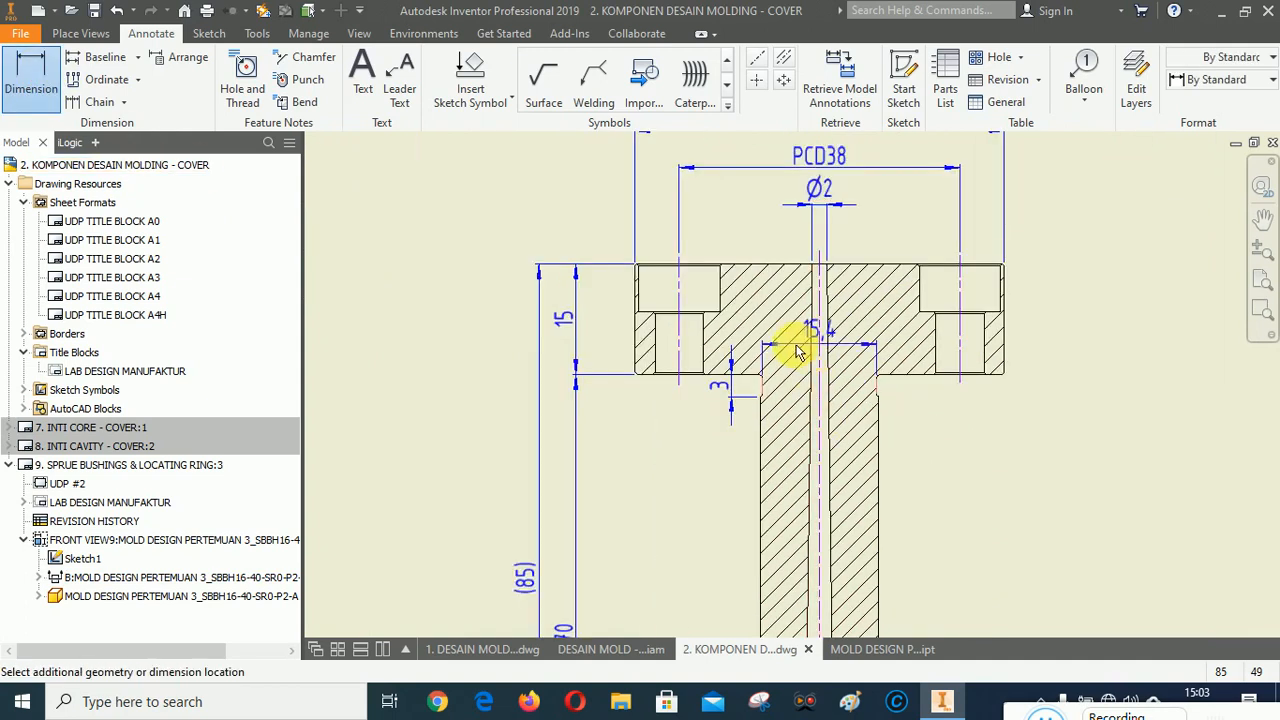
{"action": "scroll", "coordinate": [800, 349], "scroll_direction": "up", "scroll_amount": 1}
{"action": "scroll", "coordinate": [797, 352], "scroll_direction": "down", "scroll_amount": 2}
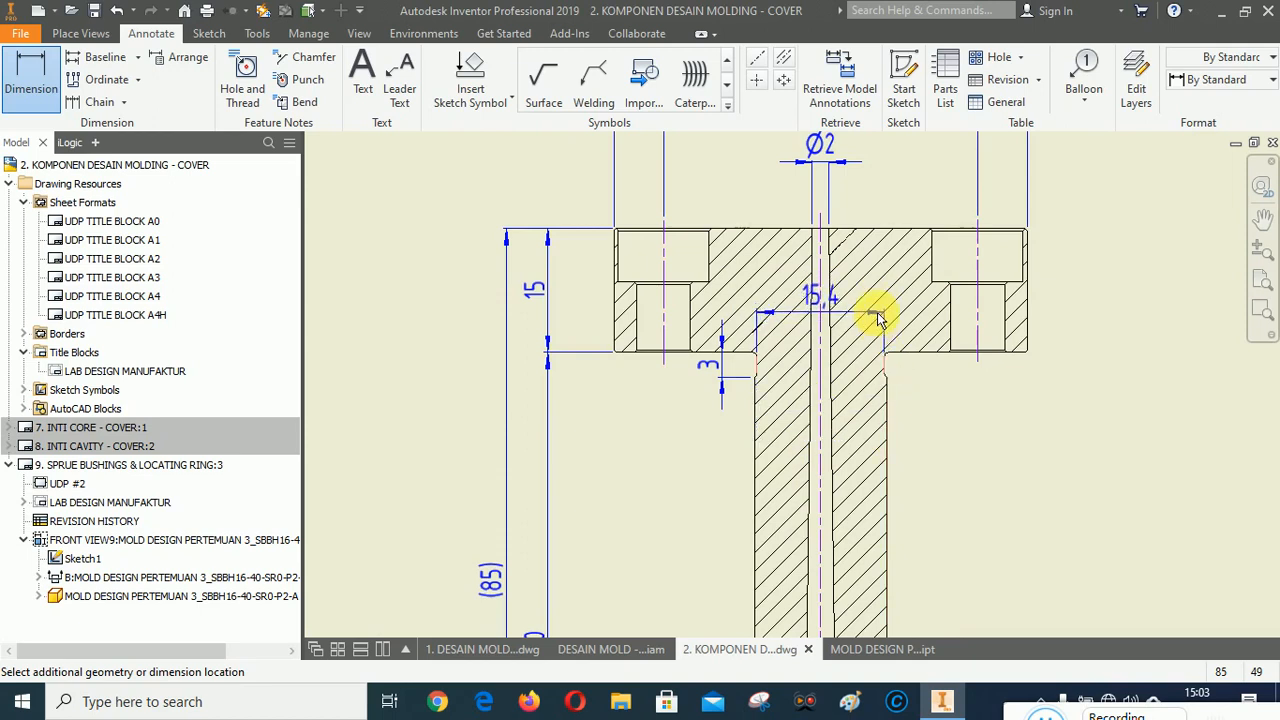
{"action": "left_click", "coordinate": [852, 344]}
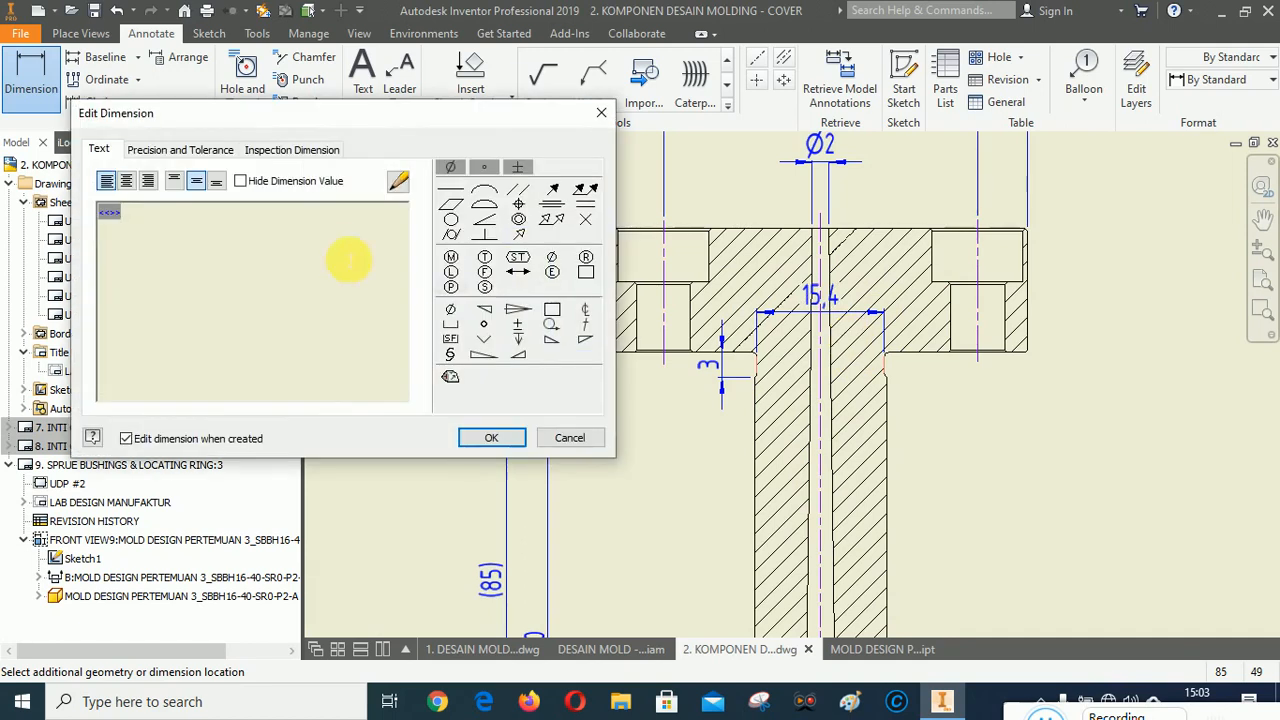
{"action": "left_click", "coordinate": [450, 309]}
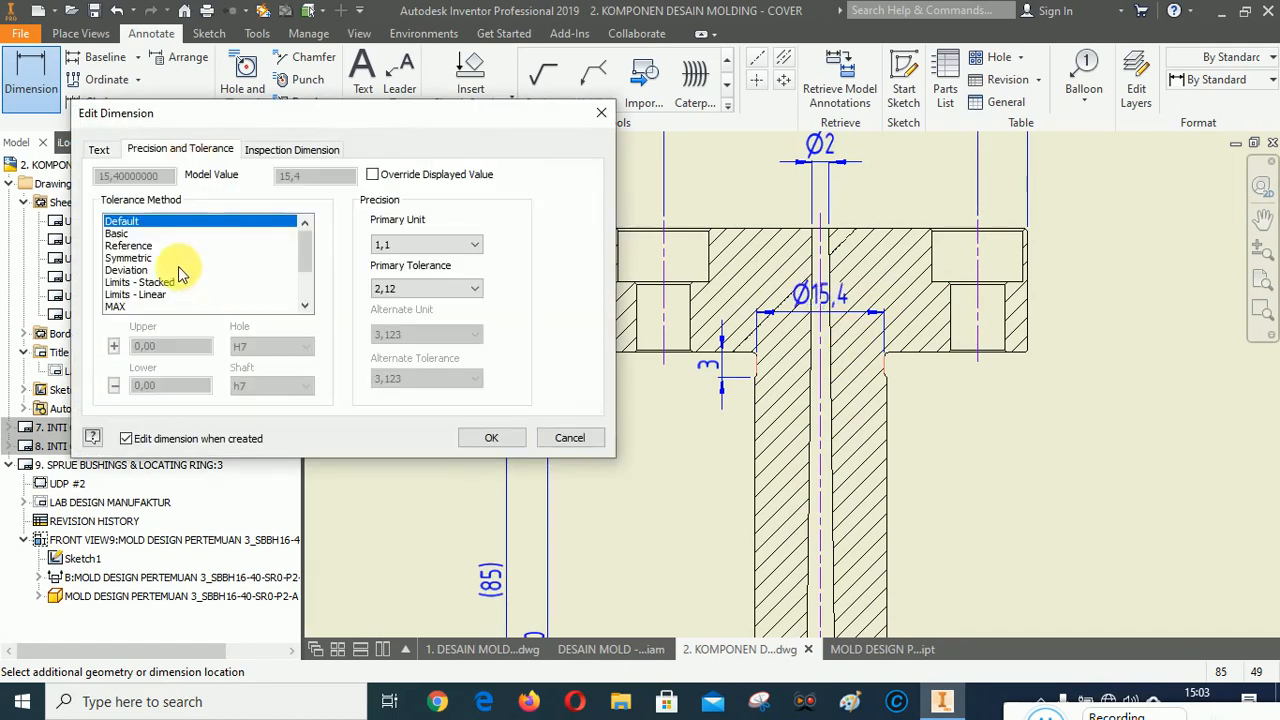
{"action": "left_click", "coordinate": [489, 437]}
{"action": "right_click", "coordinate": [1100, 466]}
{"action": "left_click", "coordinate": [995, 566]}
Reposition the Ø15,4 dimension line closer beneath the flange.
{"action": "scroll", "coordinate": [862, 366], "scroll_direction": "down", "scroll_amount": 3}
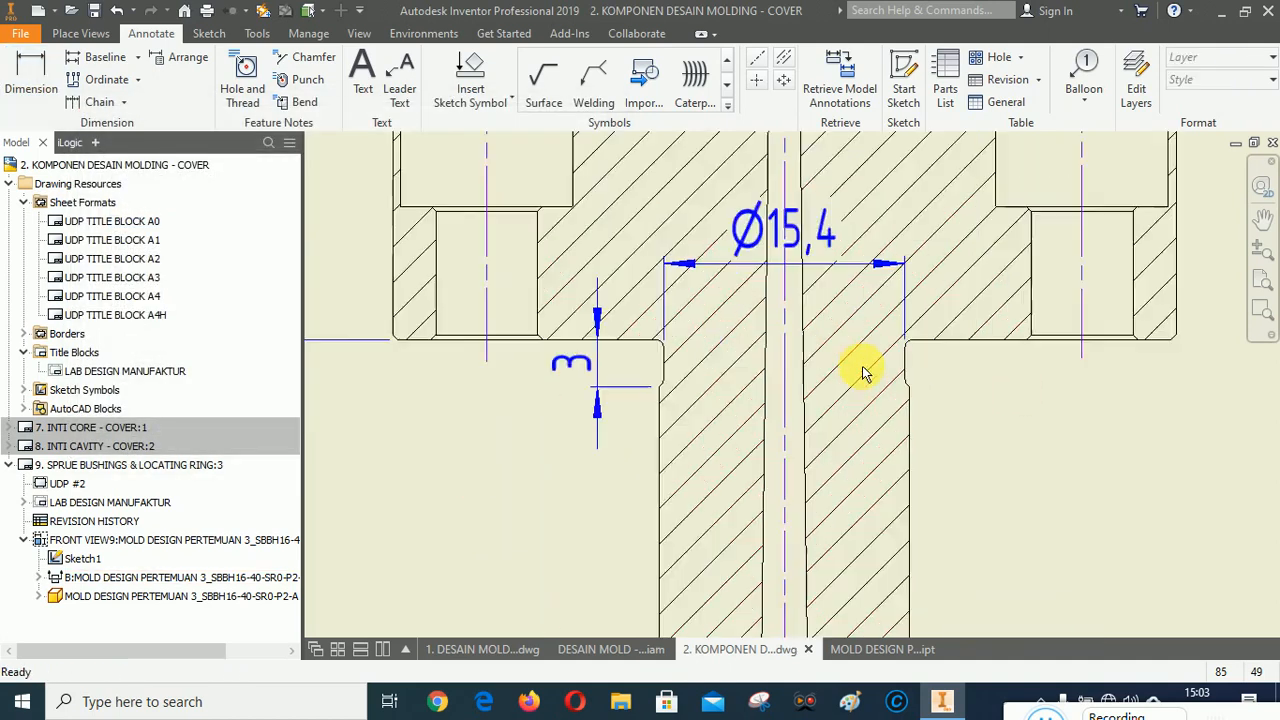
{"action": "scroll", "coordinate": [770, 358], "scroll_direction": "down", "scroll_amount": 2}
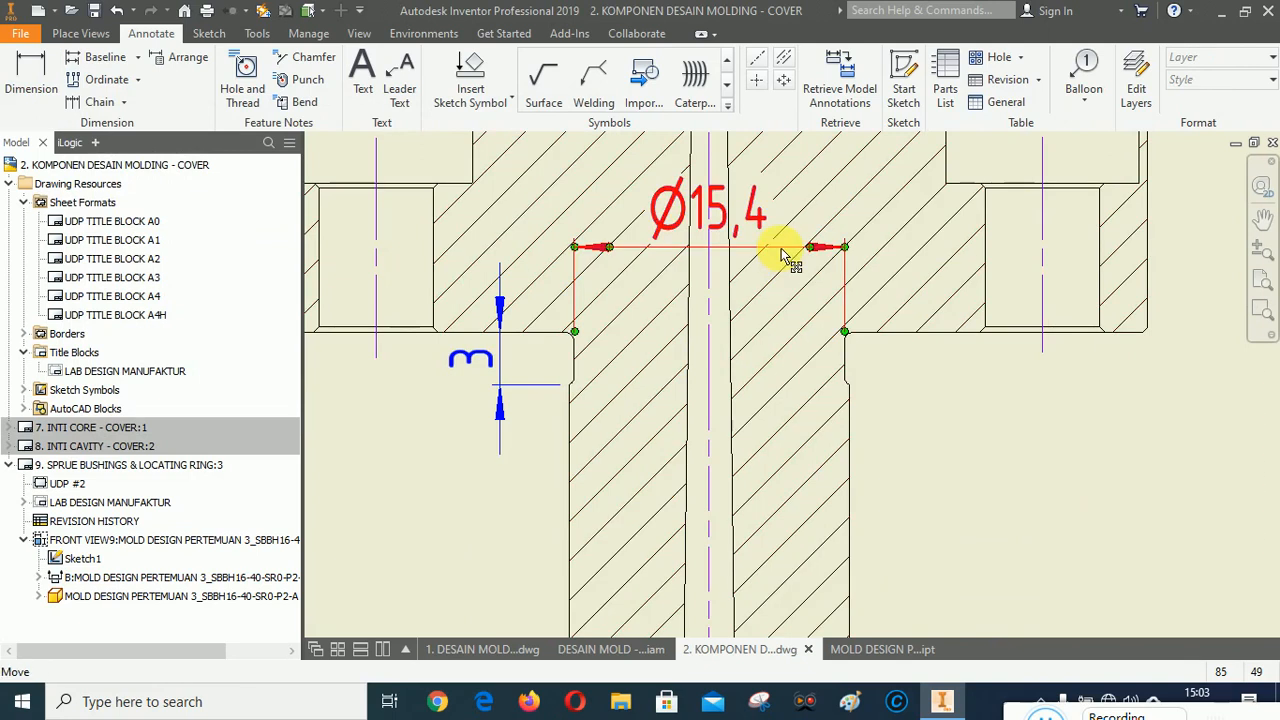
{"action": "mouse_move", "coordinate": [780, 251]}
{"action": "left_mouse_down"}
{"action": "mouse_move", "coordinate": [785, 374]}
{"action": "mouse_move", "coordinate": [788, 205]}
{"action": "mouse_move", "coordinate": [791, 240]}
{"action": "left_mouse_up"}
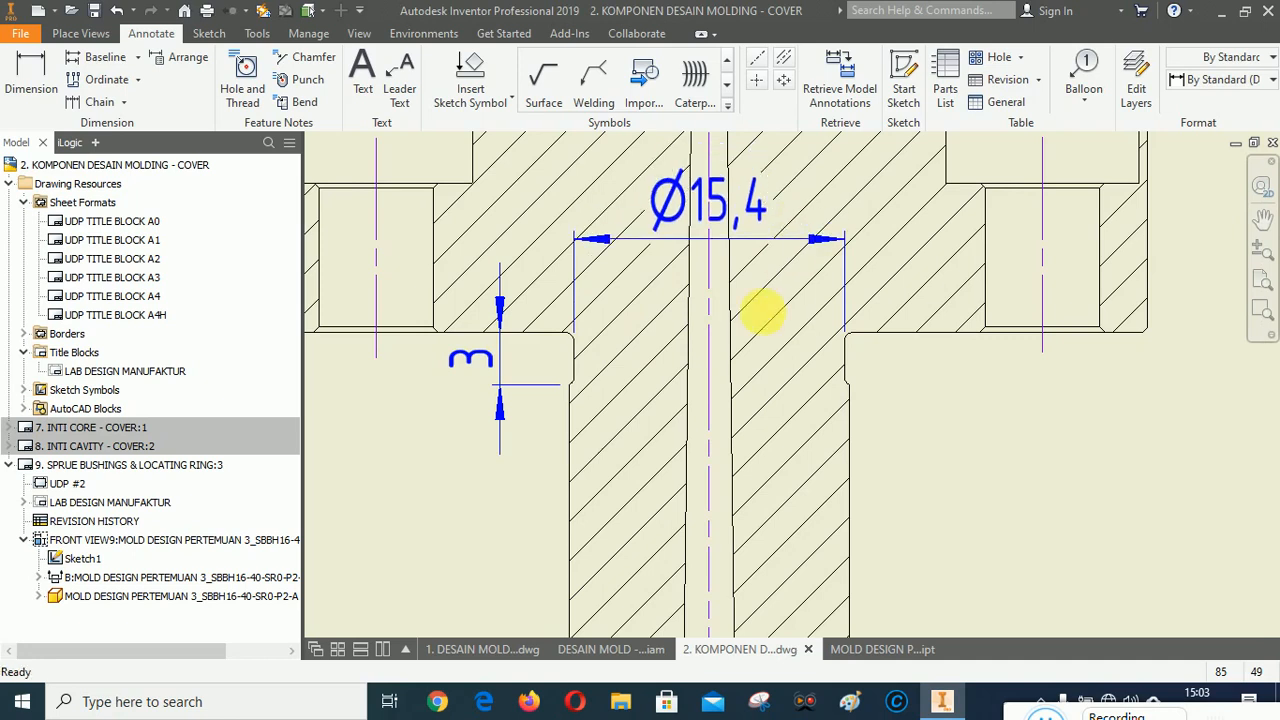
{"action": "scroll", "coordinate": [800, 290], "scroll_direction": "down", "scroll_amount": 2}
{"action": "left_click", "coordinate": [829, 277]}
{"action": "scroll", "coordinate": [817, 268], "scroll_direction": "up", "scroll_amount": 2}
{"action": "mouse_move", "coordinate": [697, 279]}
{"action": "left_mouse_down"}
{"action": "mouse_move", "coordinate": [766, 294]}
{"action": "mouse_move", "coordinate": [754, 318]}
{"action": "left_mouse_up"}
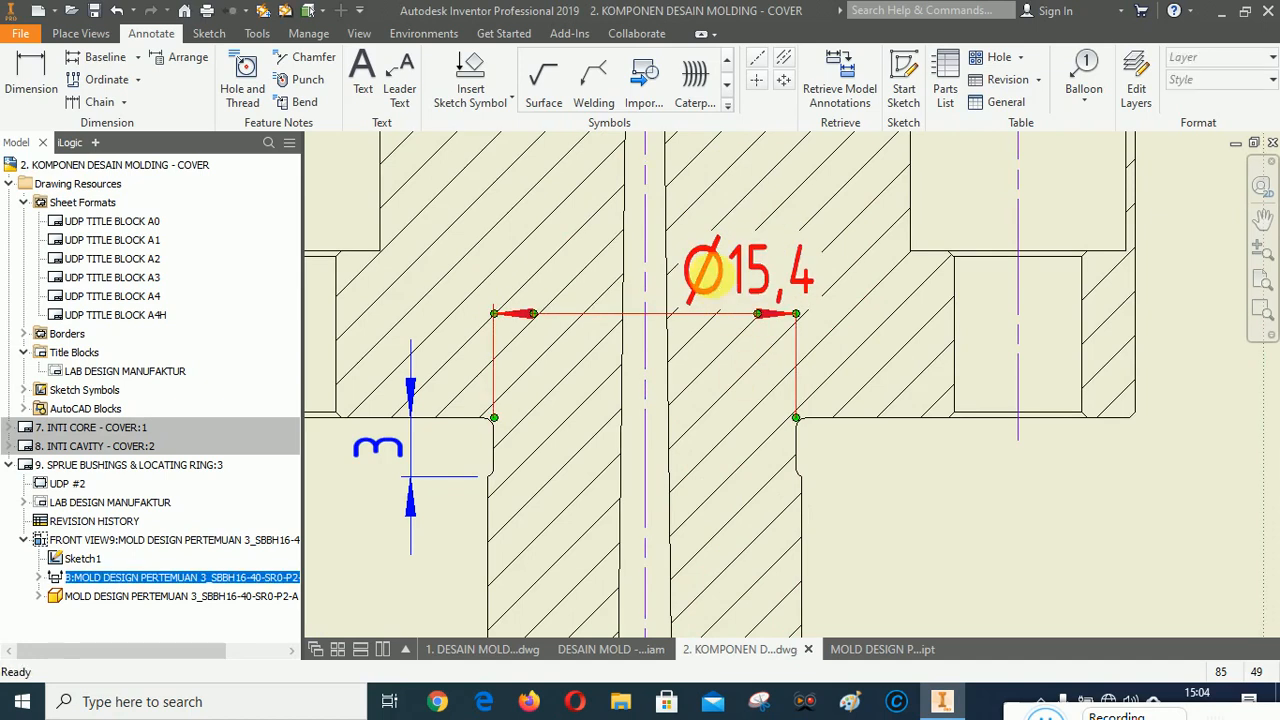
Review the dimensioned section view and the whole drawing sheet.
{"action": "scroll", "coordinate": [713, 330], "scroll_direction": "up", "scroll_amount": 5}
{"action": "scroll", "coordinate": [735, 362], "scroll_direction": "down", "scroll_amount": 4}
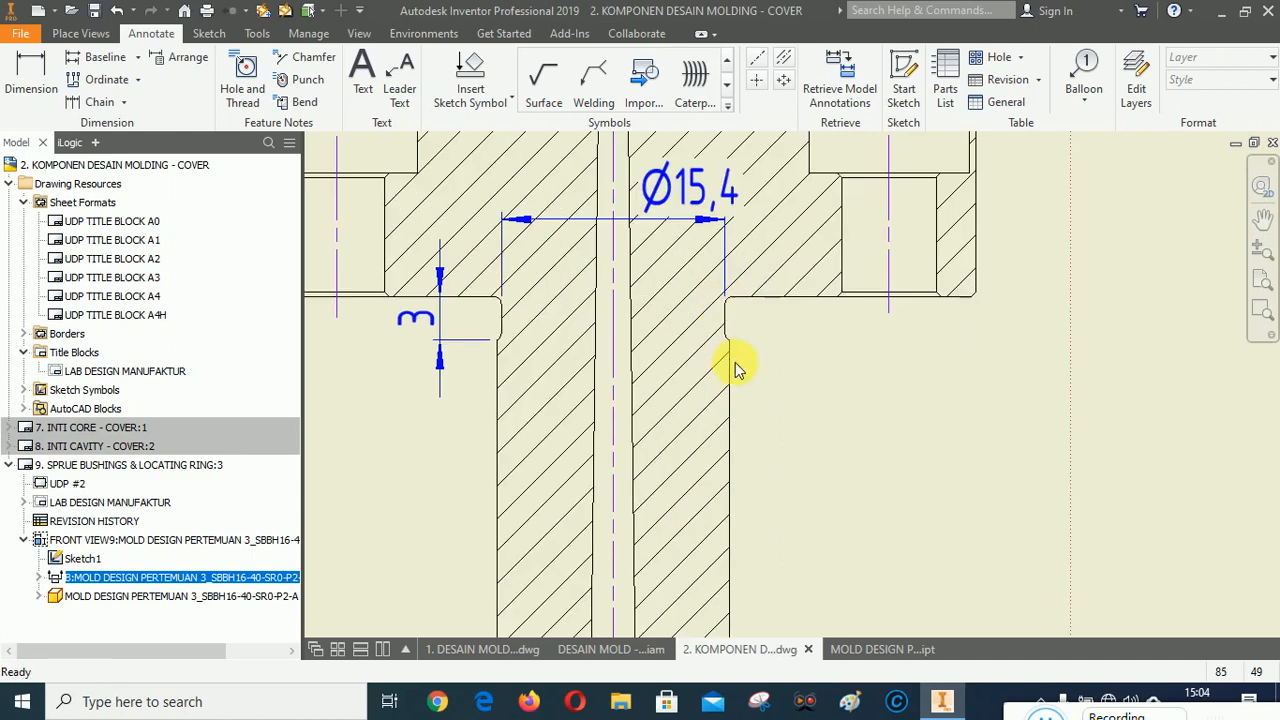
{"action": "scroll", "coordinate": [735, 366], "scroll_direction": "up", "scroll_amount": 1}
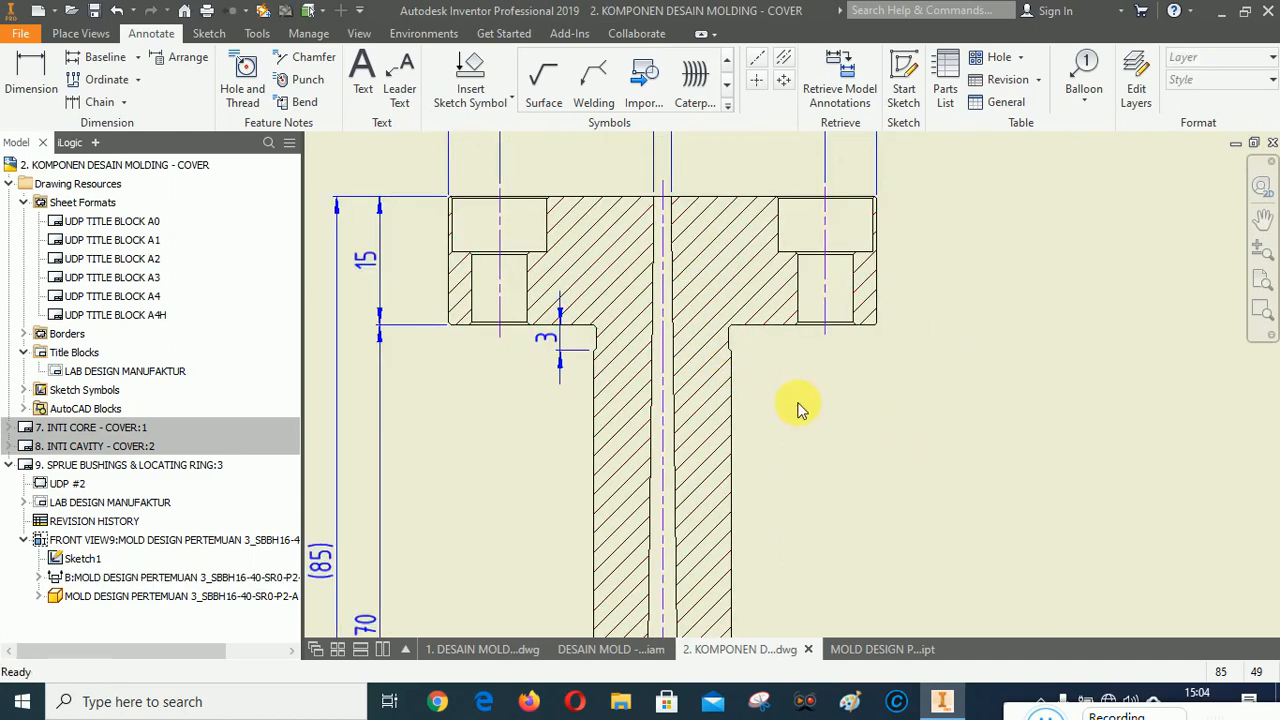
{"action": "scroll", "coordinate": [630, 345], "scroll_direction": "up", "scroll_amount": 4}
{"action": "scroll", "coordinate": [655, 375], "scroll_direction": "up", "scroll_amount": 3}
{"action": "scroll", "coordinate": [680, 374], "scroll_direction": "down", "scroll_amount": 4}
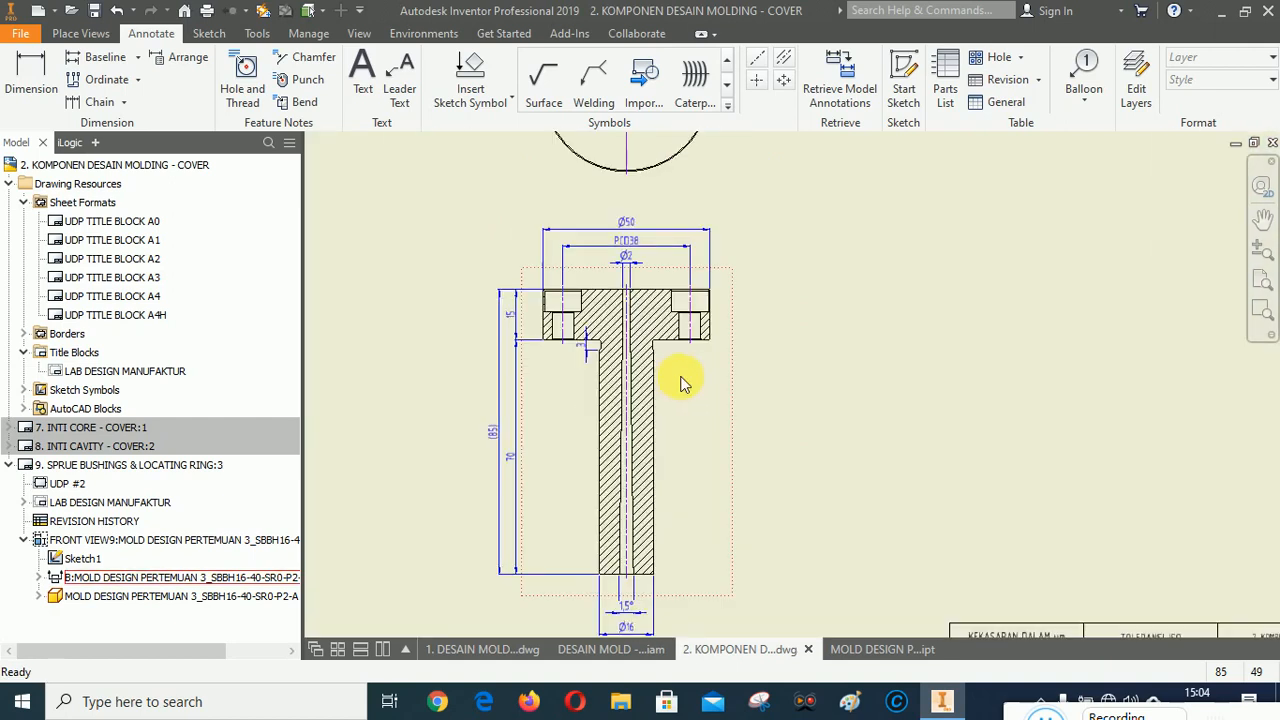
{"action": "scroll", "coordinate": [651, 337], "scroll_direction": "down", "scroll_amount": 1}
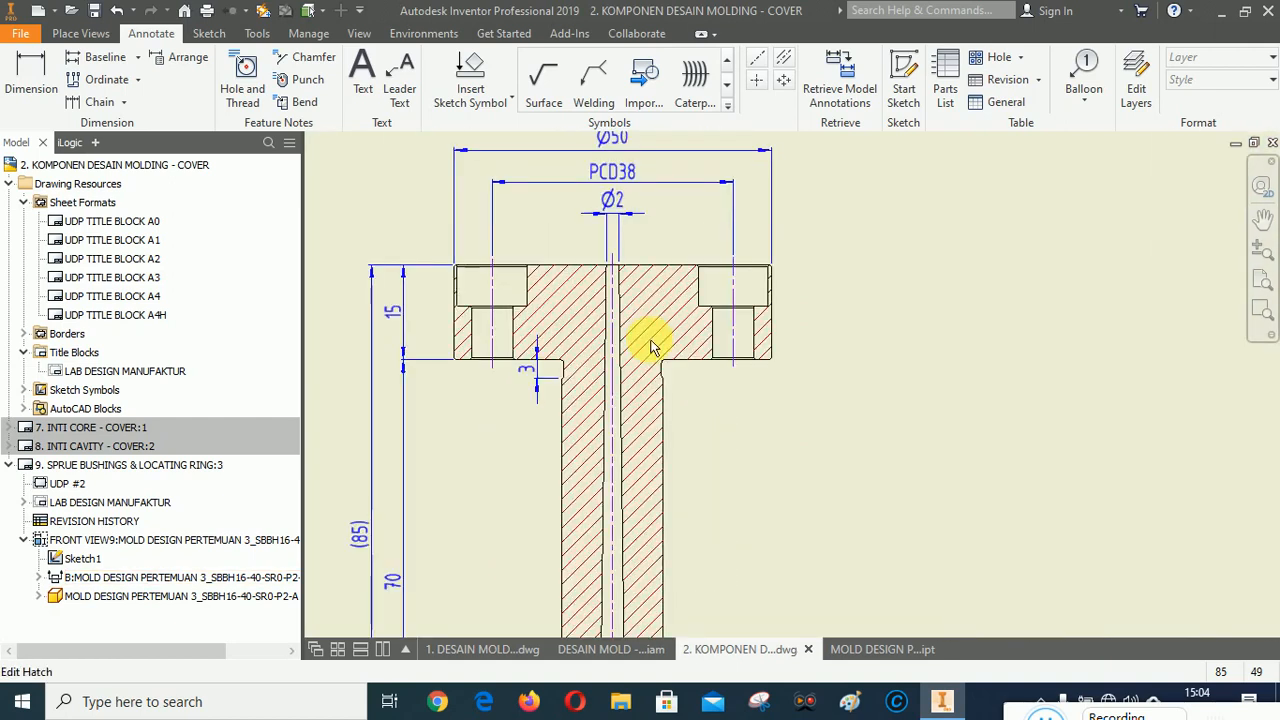
{"action": "scroll", "coordinate": [632, 313], "scroll_direction": "up", "scroll_amount": 4}
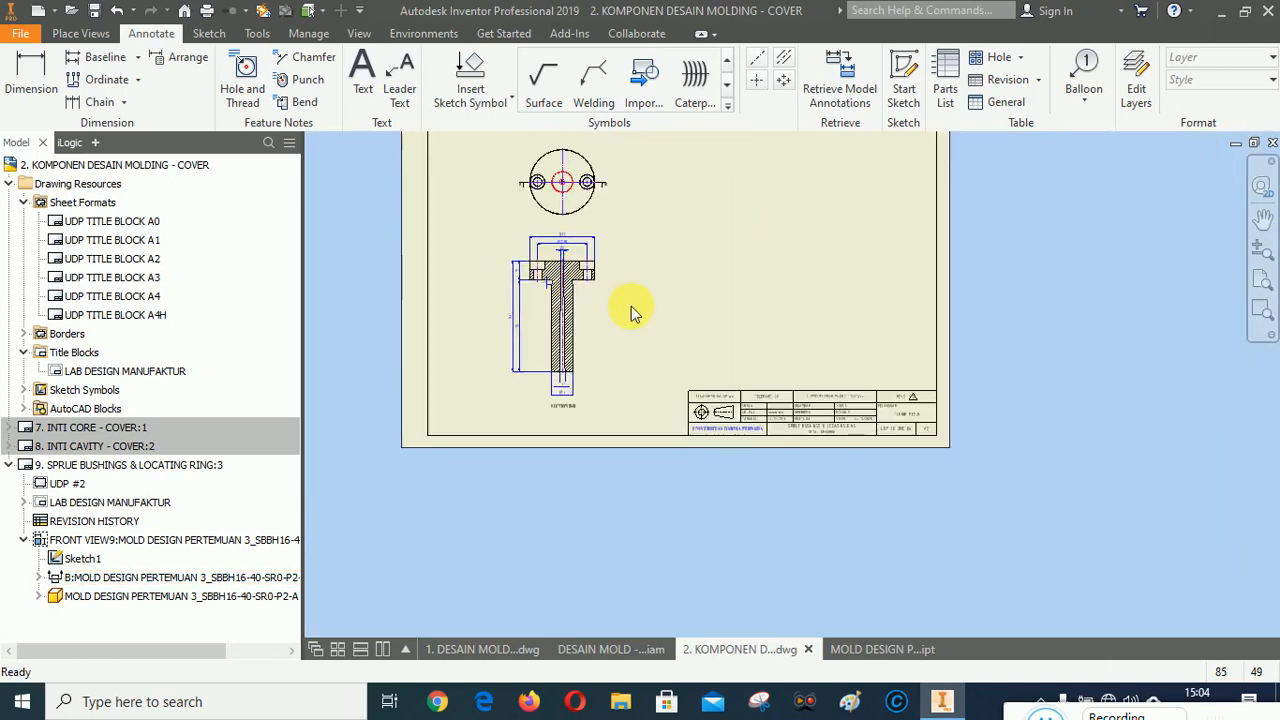
Try to create a 2:1 detail view A of the flange's right counterbored hole with smooth cutout, full boundary and connection line.
{"action": "left_click", "coordinate": [1261, 279]}
{"action": "scroll", "coordinate": [697, 468], "scroll_direction": "down", "scroll_amount": 2}
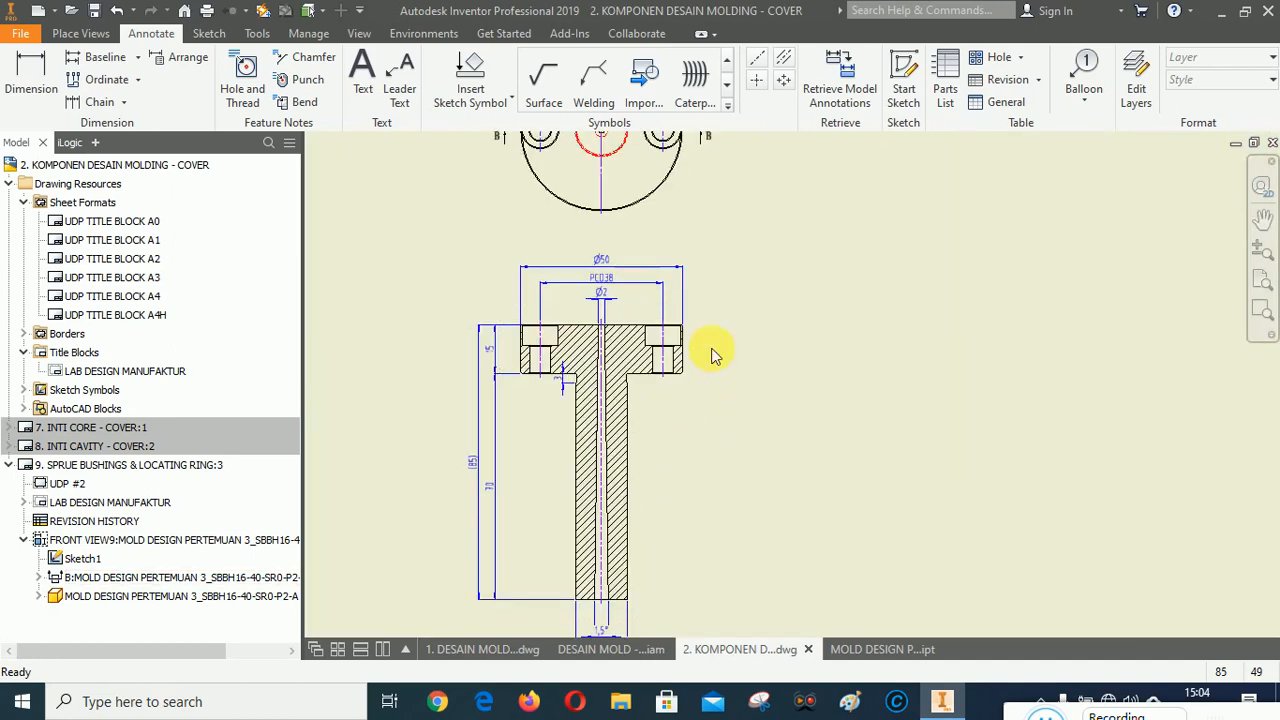
{"action": "scroll", "coordinate": [700, 353], "scroll_direction": "down", "scroll_amount": 3}
{"action": "scroll", "coordinate": [680, 358], "scroll_direction": "down", "scroll_amount": 2}
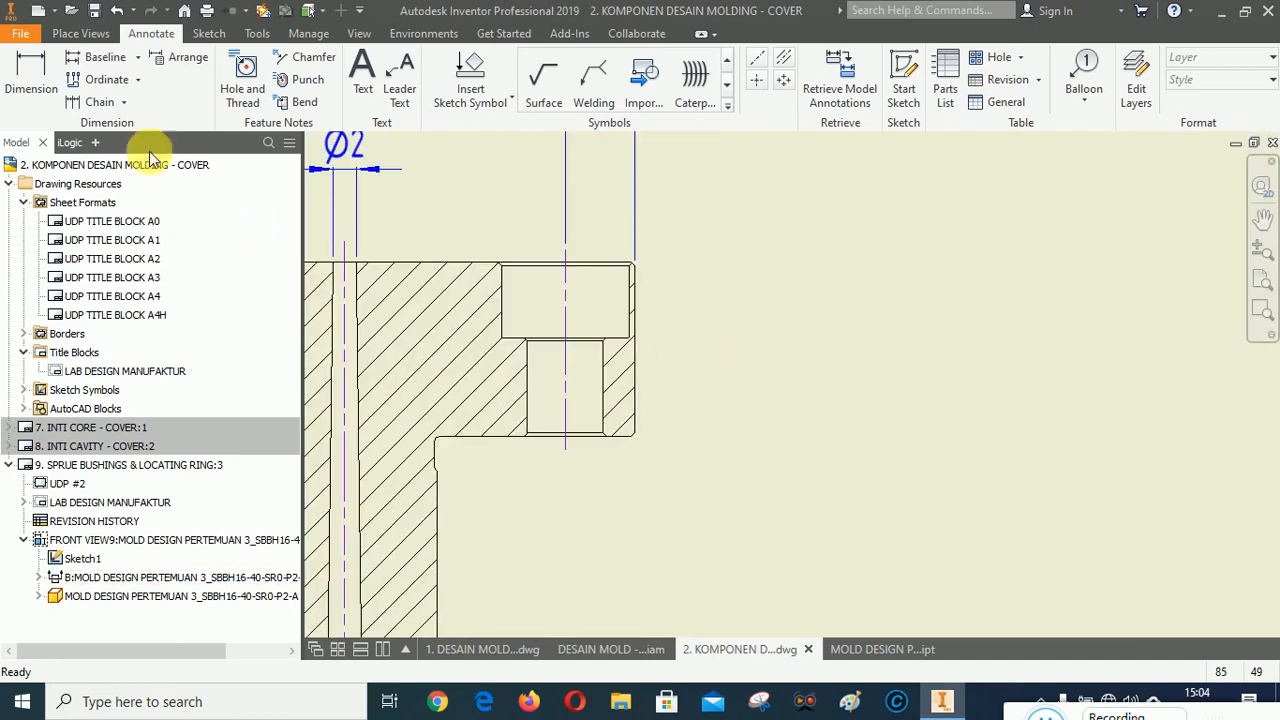
{"action": "left_click", "coordinate": [84, 36]}
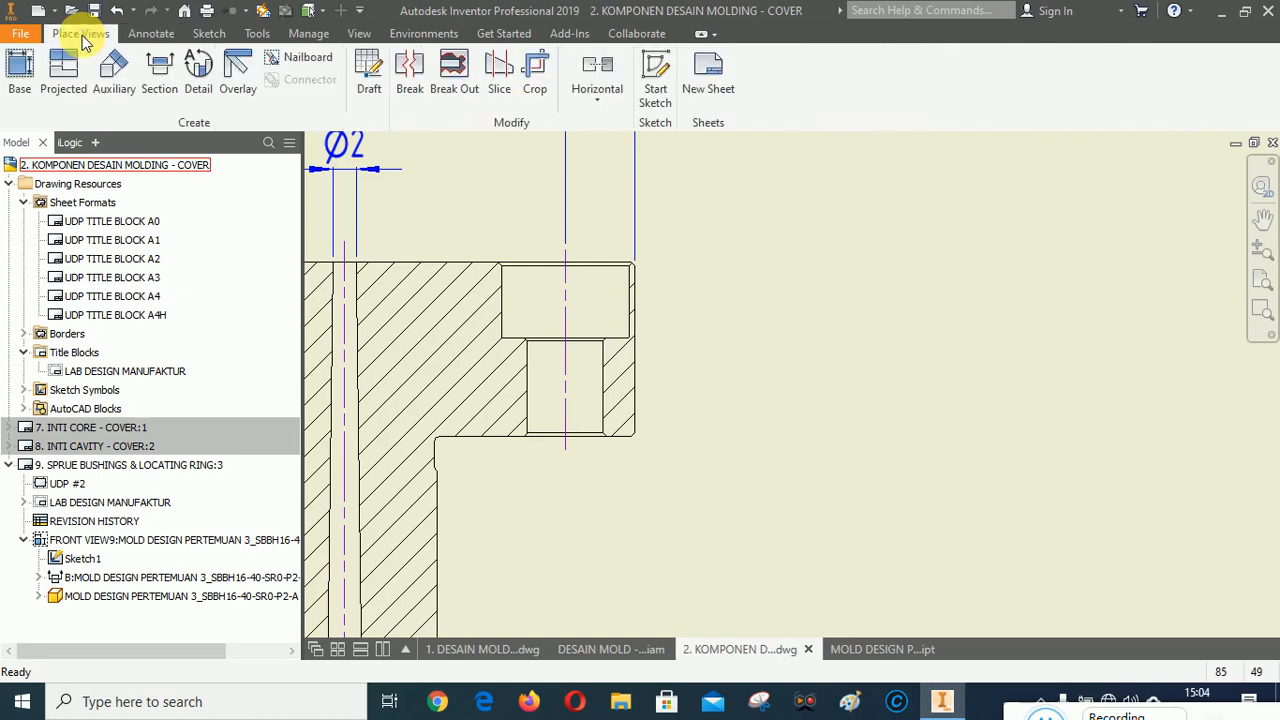
{"action": "left_click", "coordinate": [199, 68]}
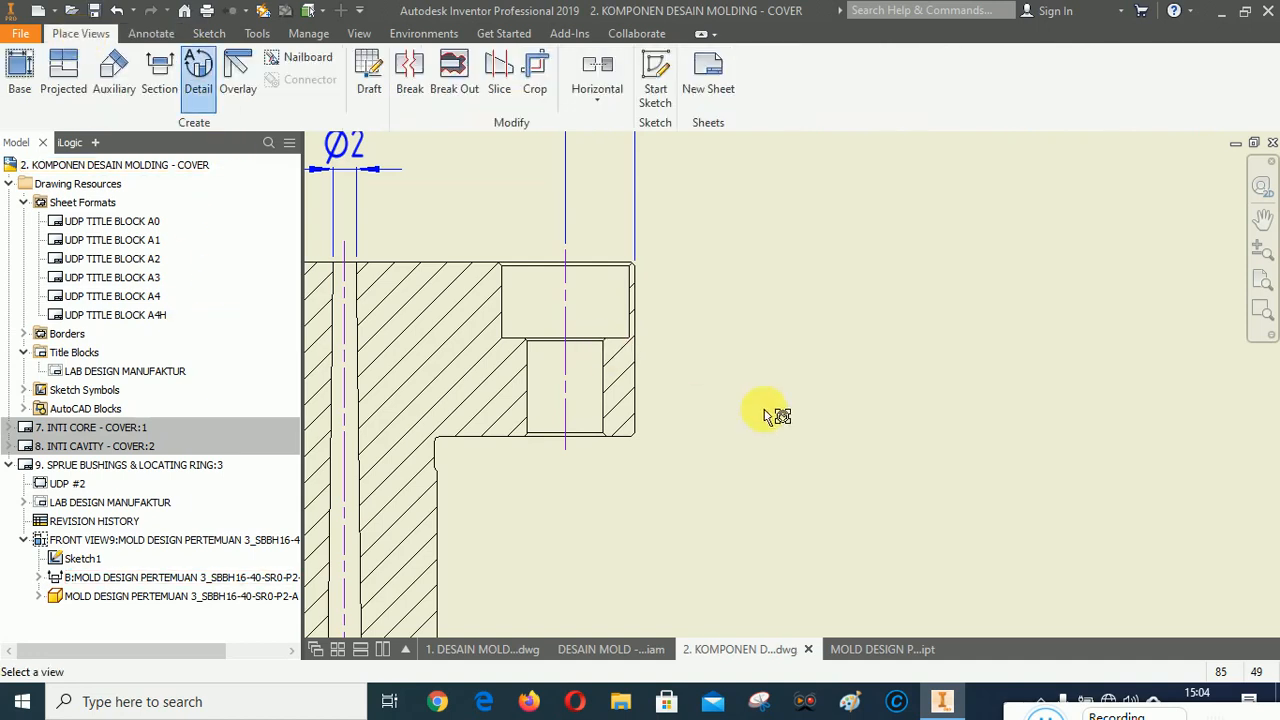
{"action": "scroll", "coordinate": [790, 395], "scroll_direction": "up", "scroll_amount": 2}
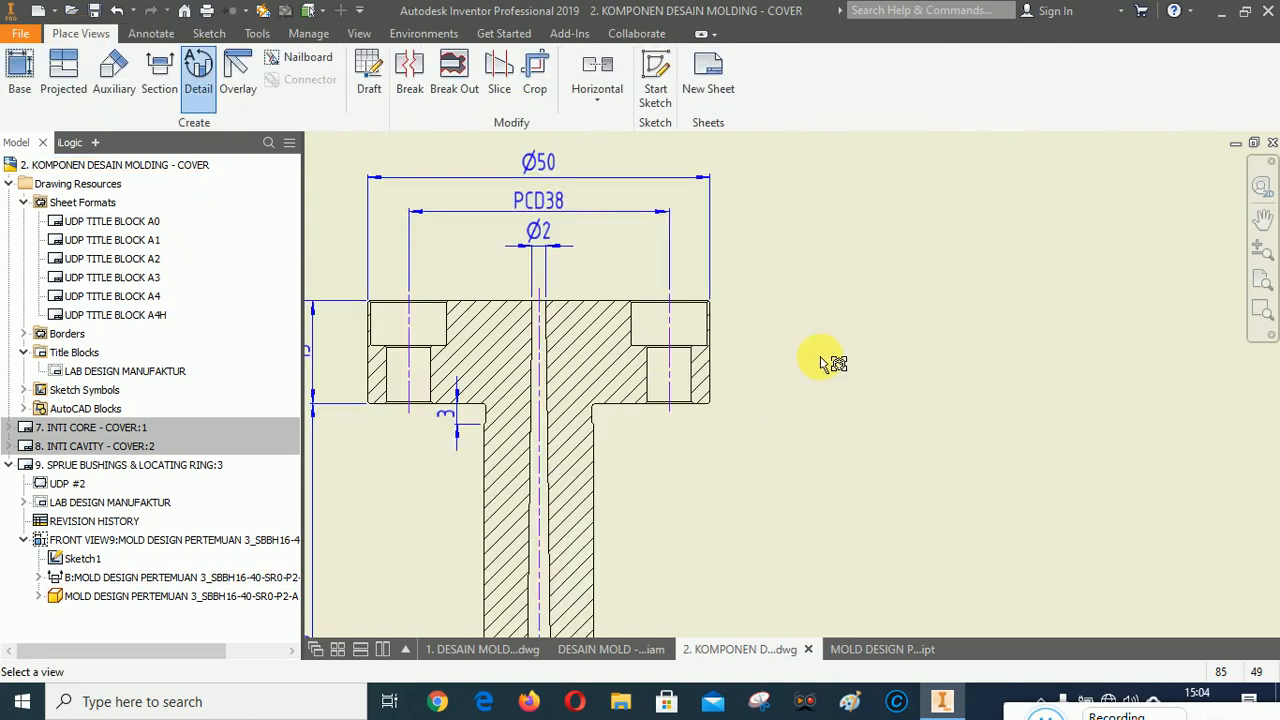
{"action": "left_click", "coordinate": [683, 366]}
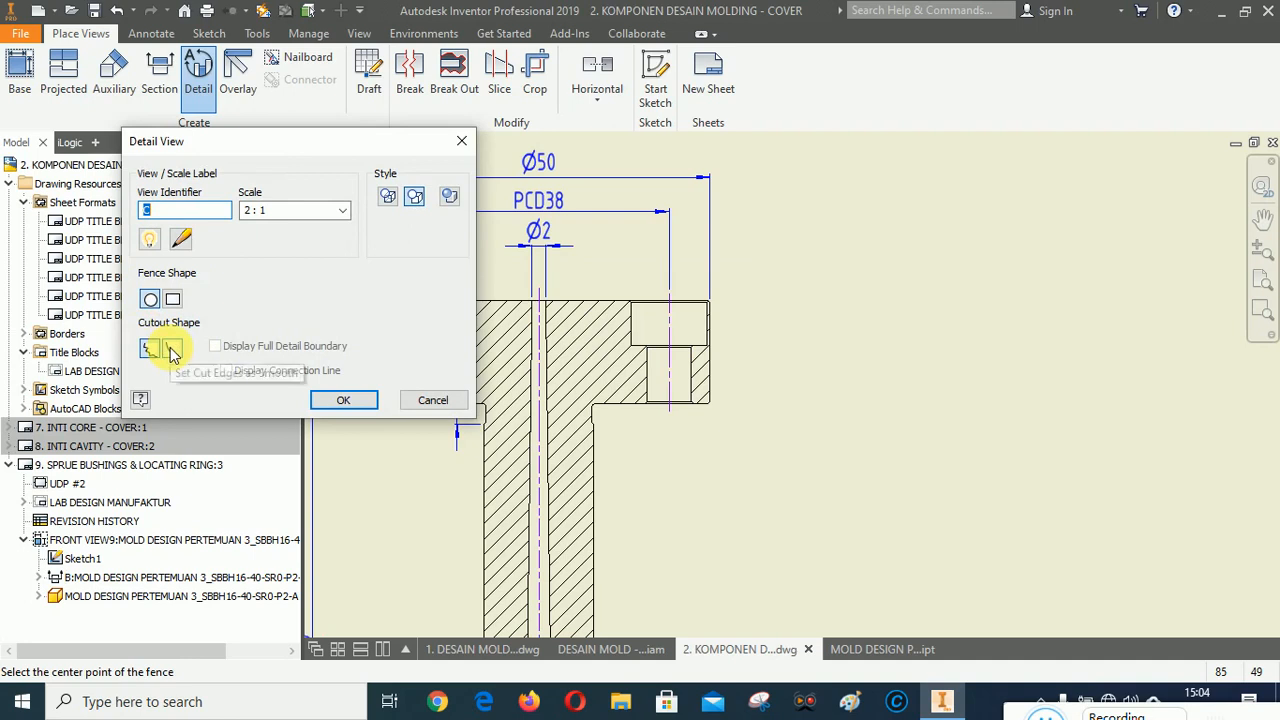
{"action": "left_click", "coordinate": [172, 349]}
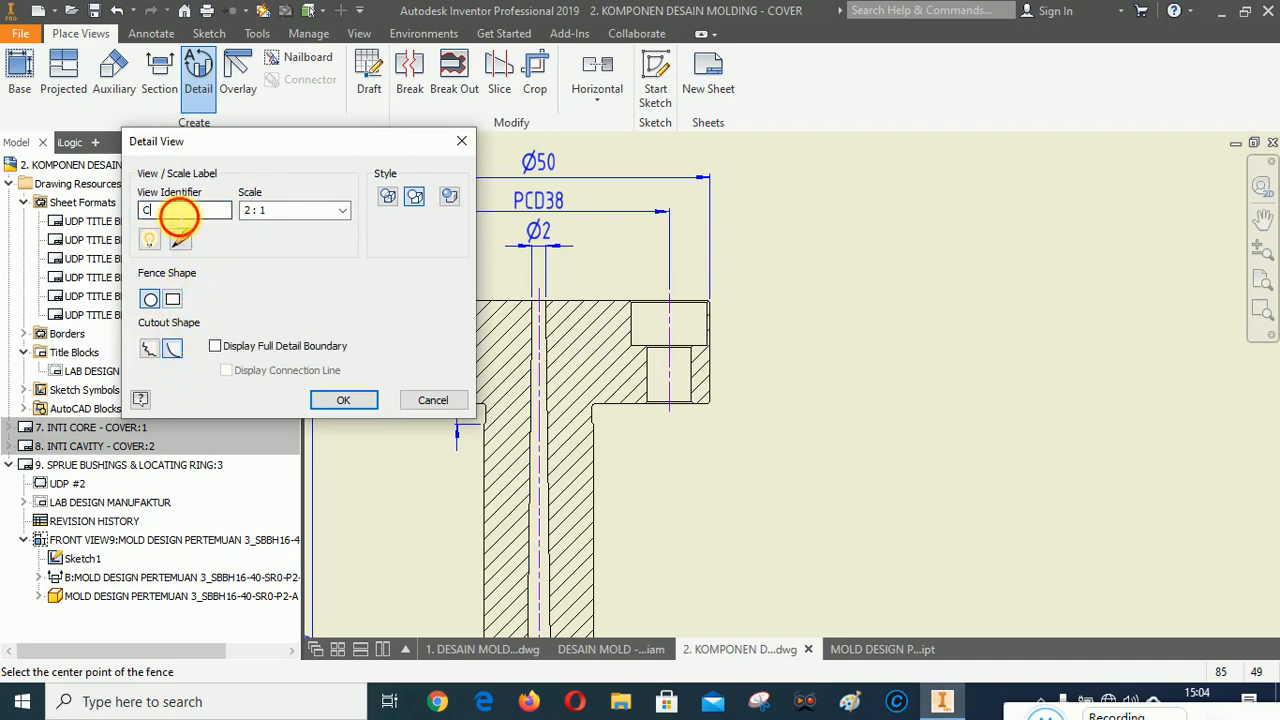
{"action": "double_click", "coordinate": [180, 210]}
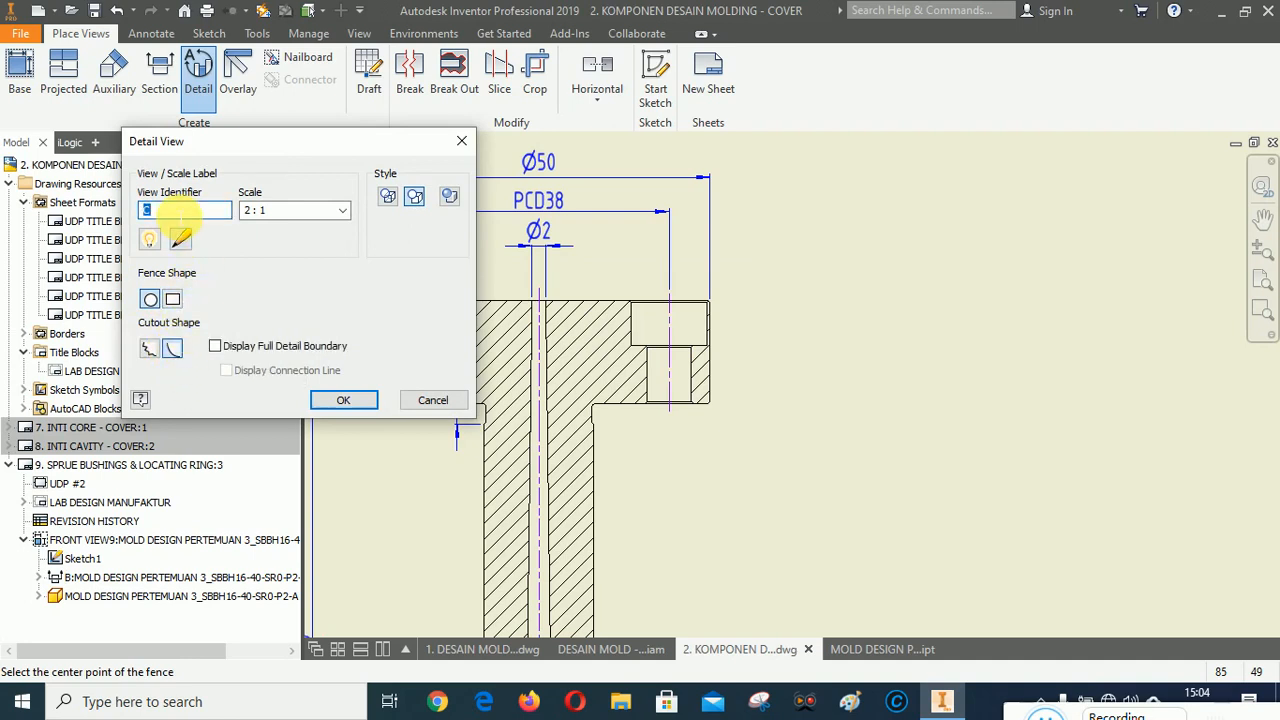
{"action": "type", "text": "A"}
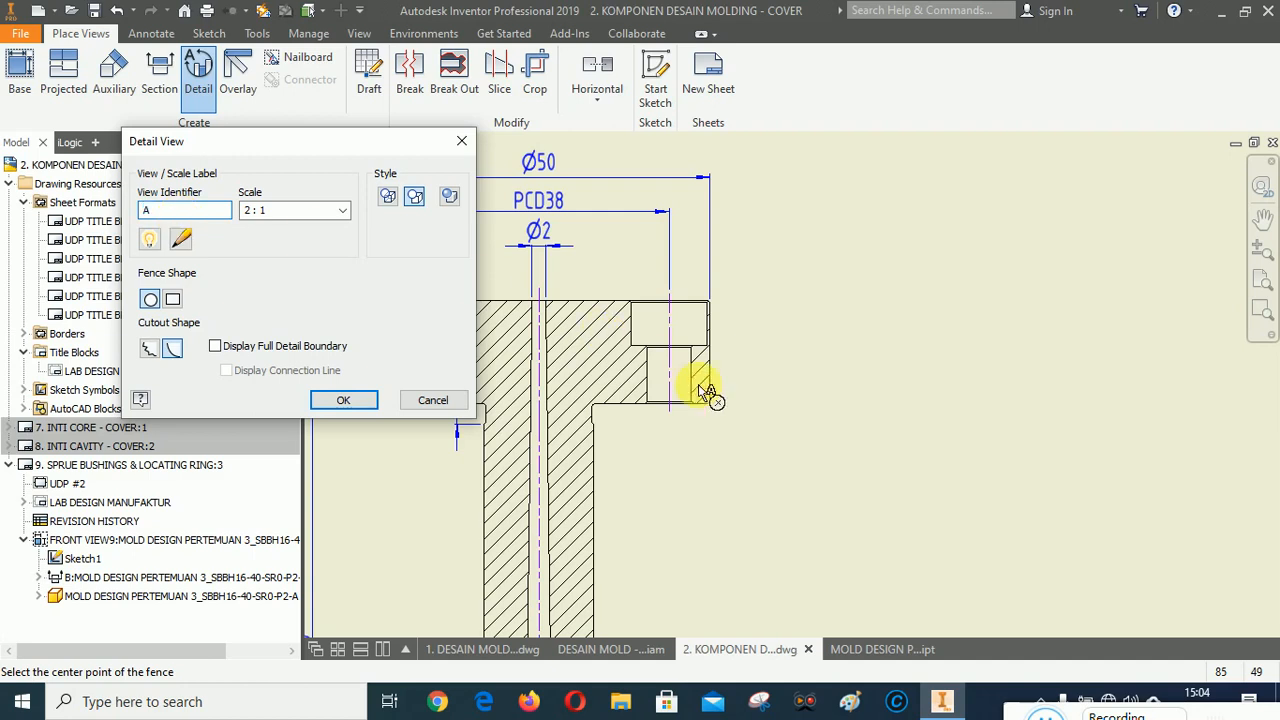
{"action": "left_click", "coordinate": [1056, 714]}
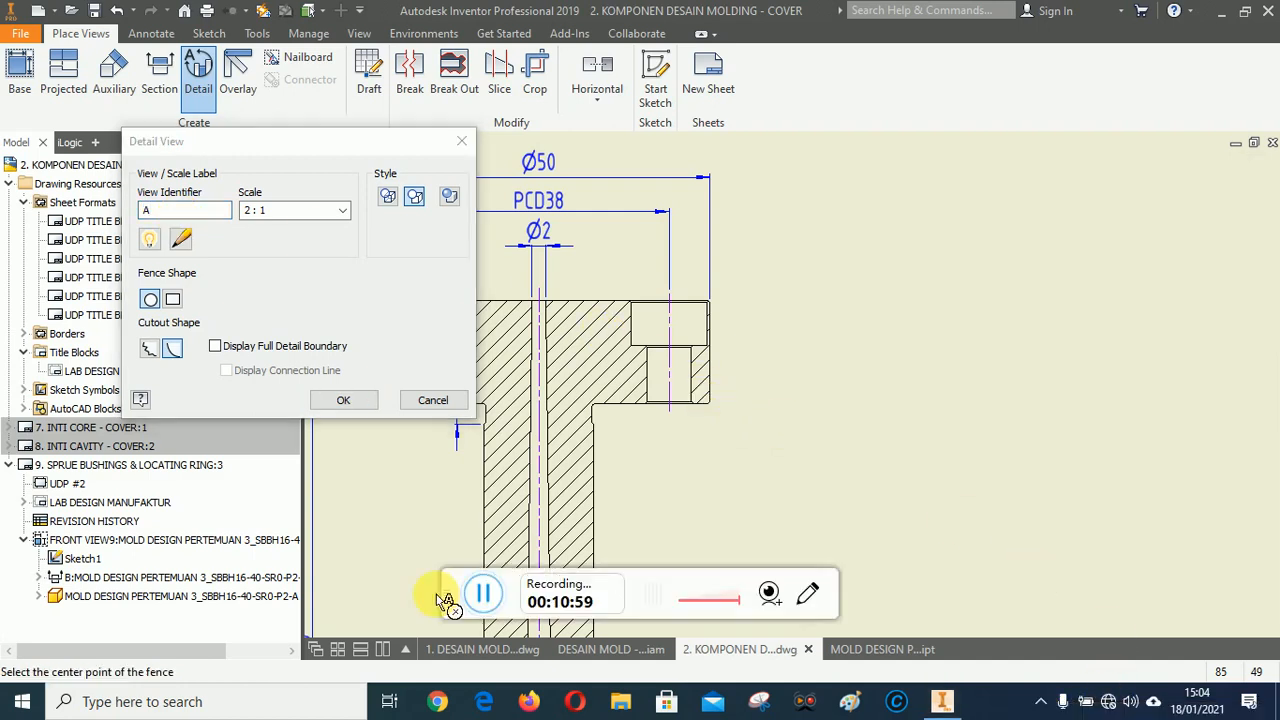
{"action": "left_click_drag", "start_coordinate": [456, 587], "coordinate": [1011, 719]}
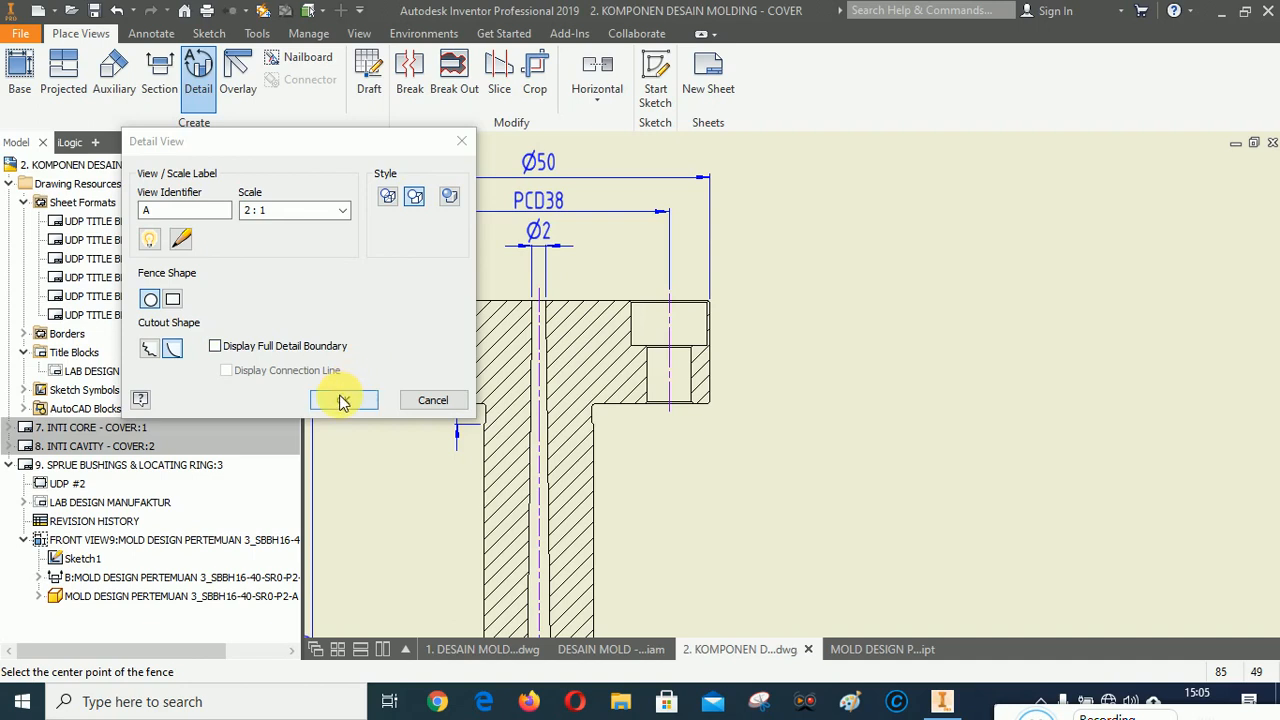
{"action": "left_click", "coordinate": [215, 347]}
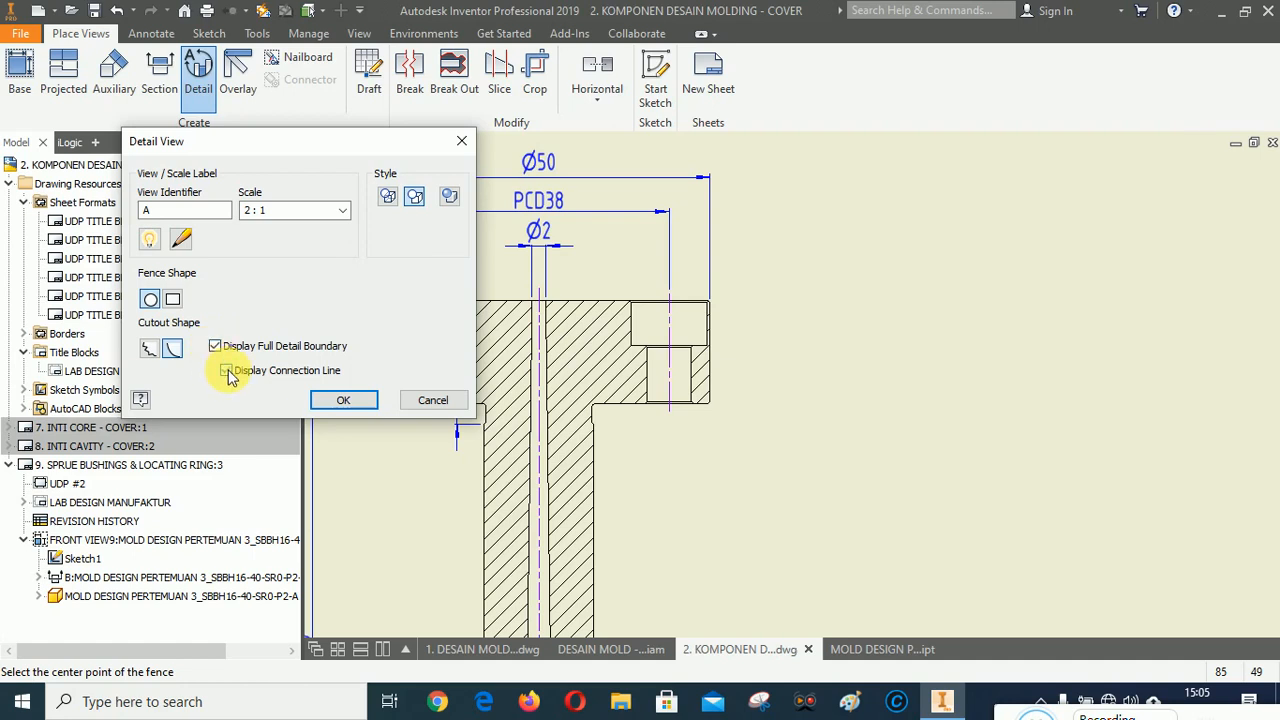
{"action": "left_click", "coordinate": [227, 372]}
{"action": "left_click", "coordinate": [345, 402]}
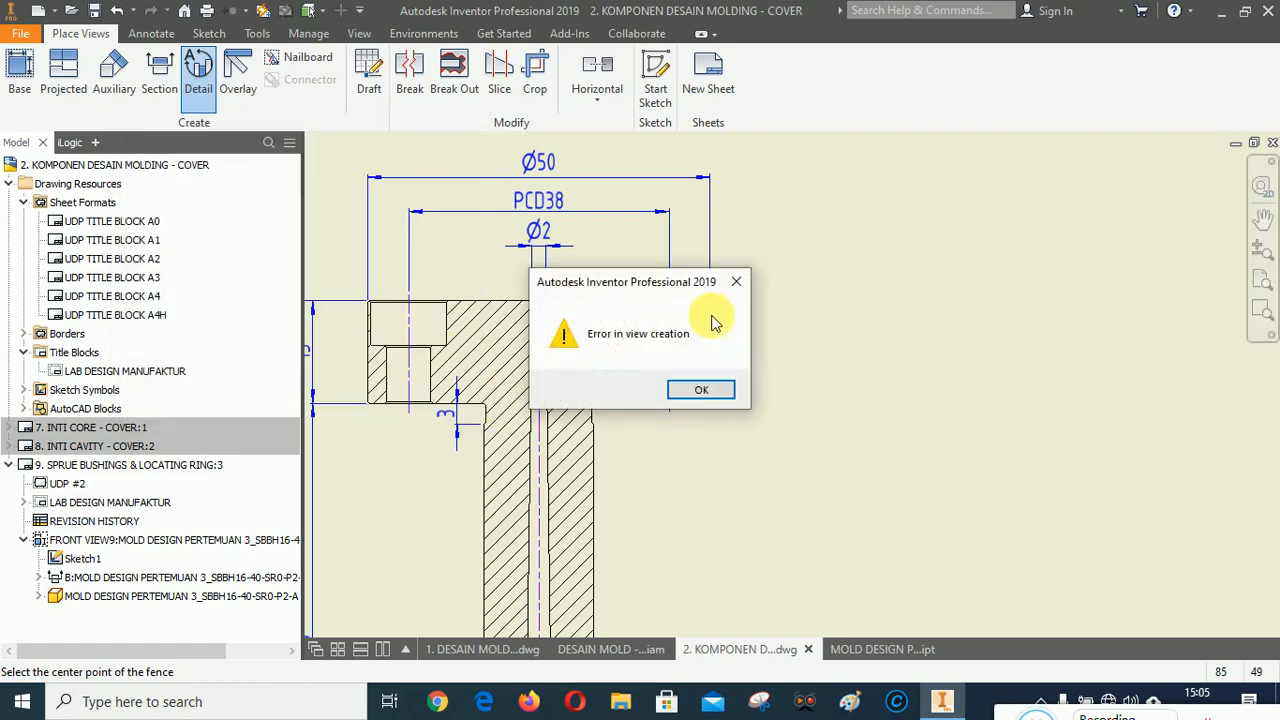
{"action": "left_click", "coordinate": [700, 390]}
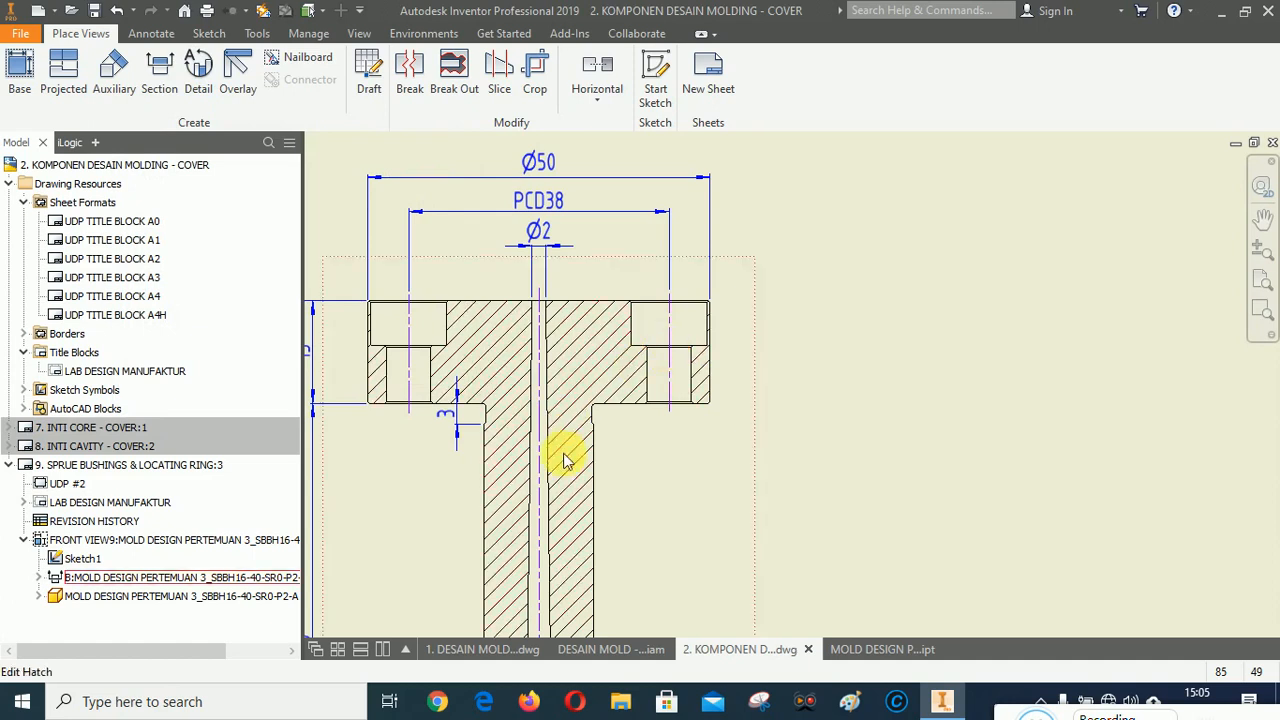
Create 2:1 detail view A around the flange's right counterbored hole with smooth cutout, full boundary and connection line, placed beside the section.
{"action": "left_click", "coordinate": [199, 65]}
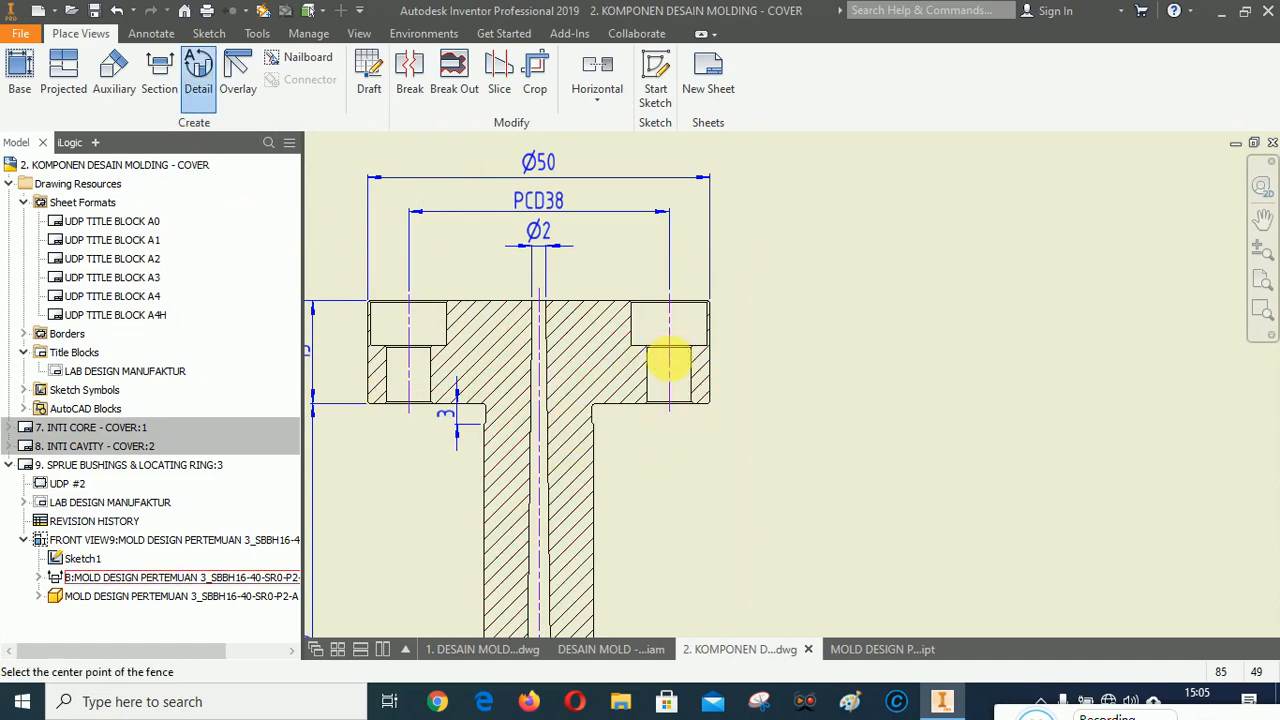
{"action": "left_click", "coordinate": [668, 362]}
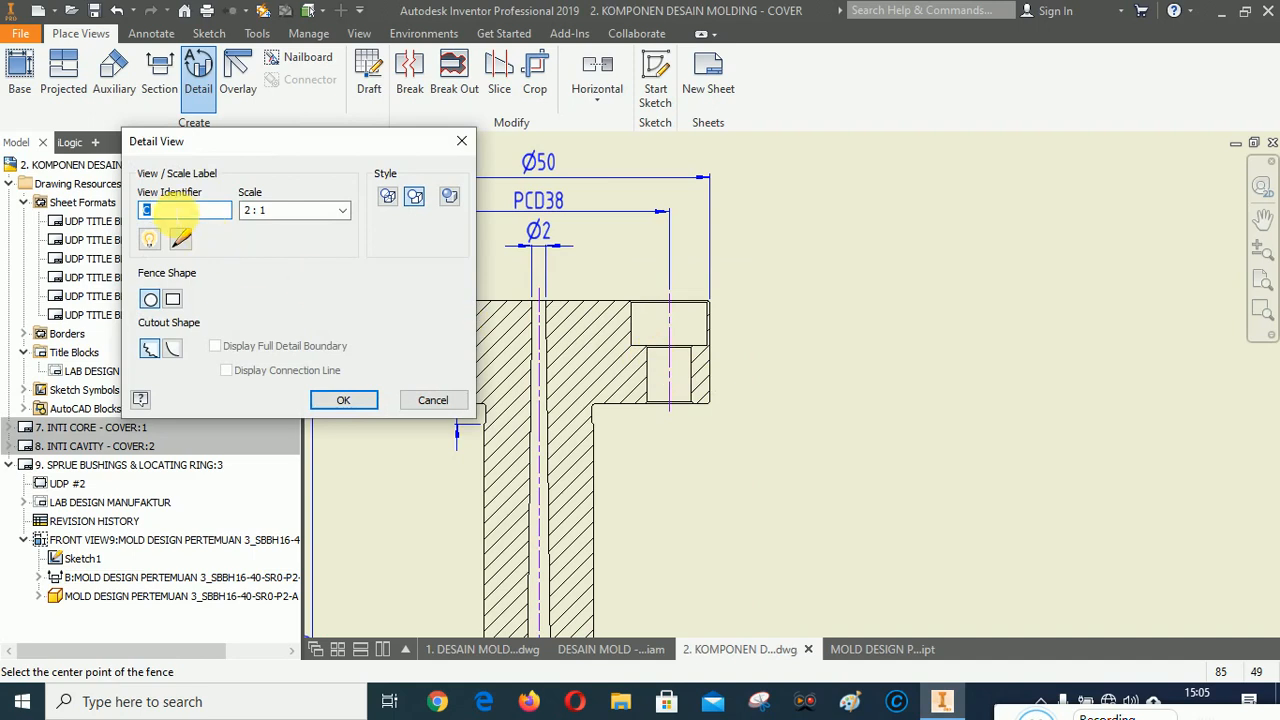
{"action": "type", "text": "A"}
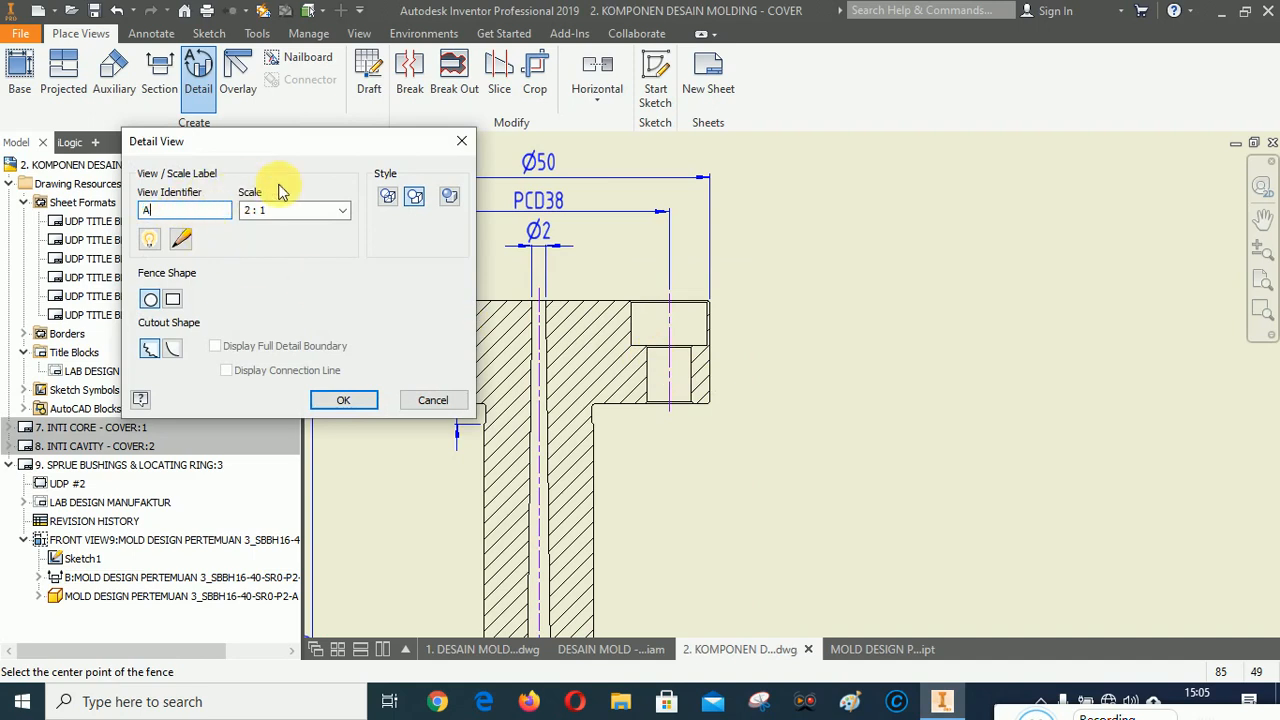
{"action": "left_click", "coordinate": [416, 198]}
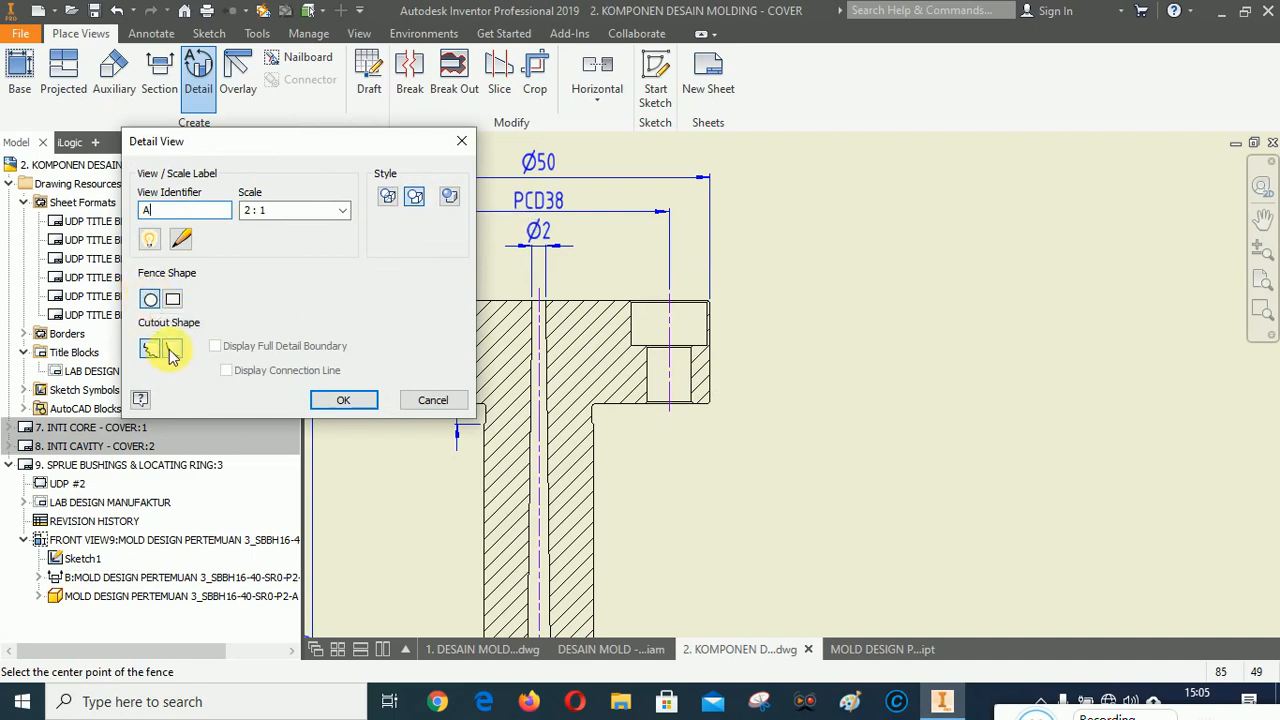
{"action": "left_click", "coordinate": [172, 349]}
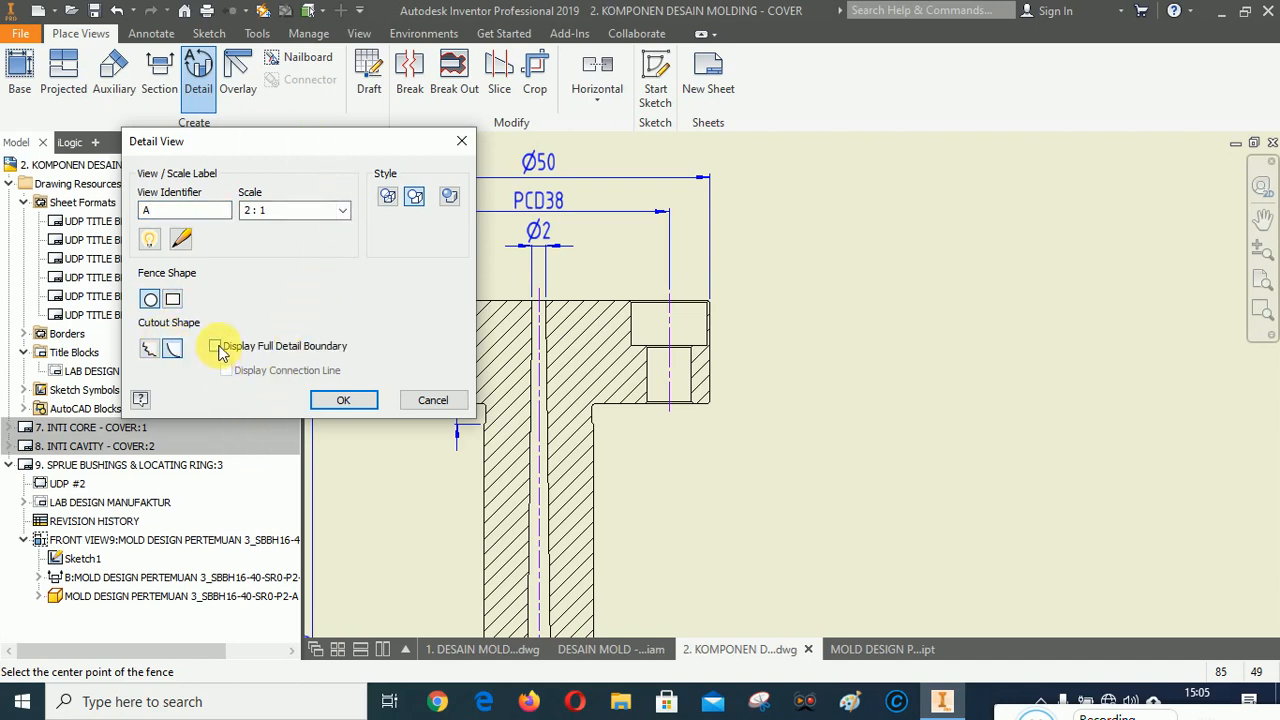
{"action": "left_click", "coordinate": [215, 347]}
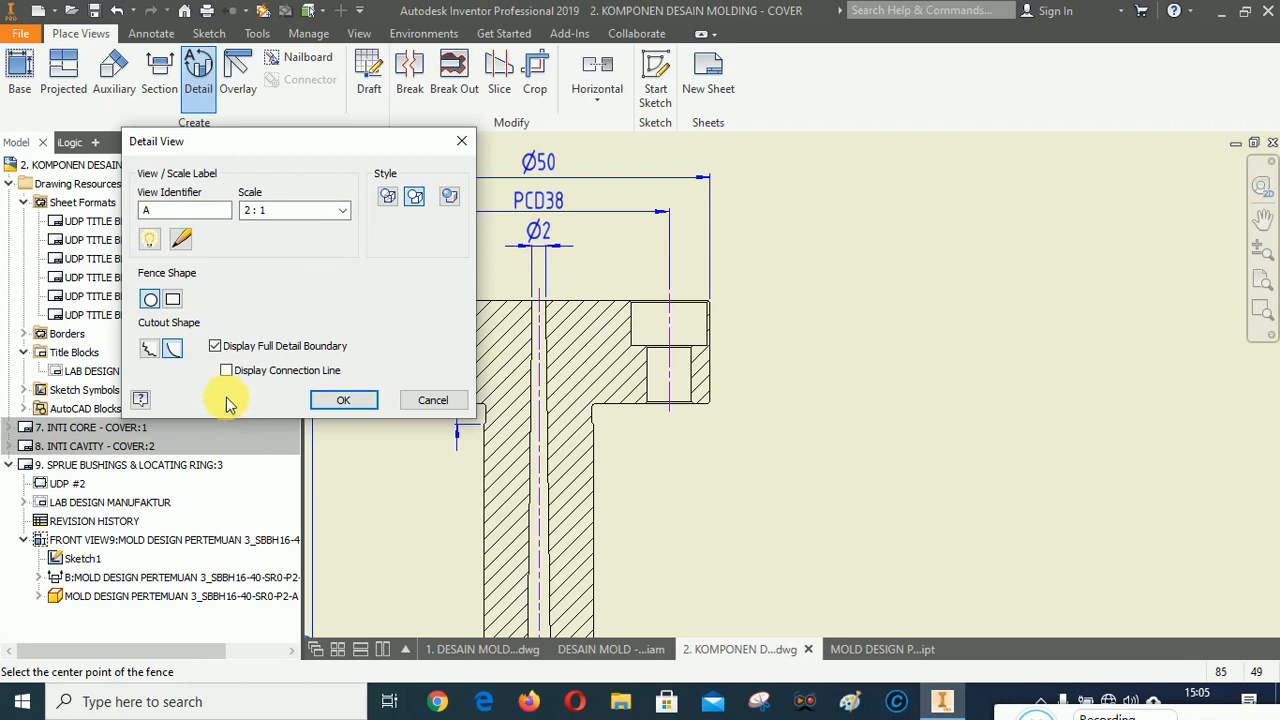
{"action": "left_click", "coordinate": [227, 371]}
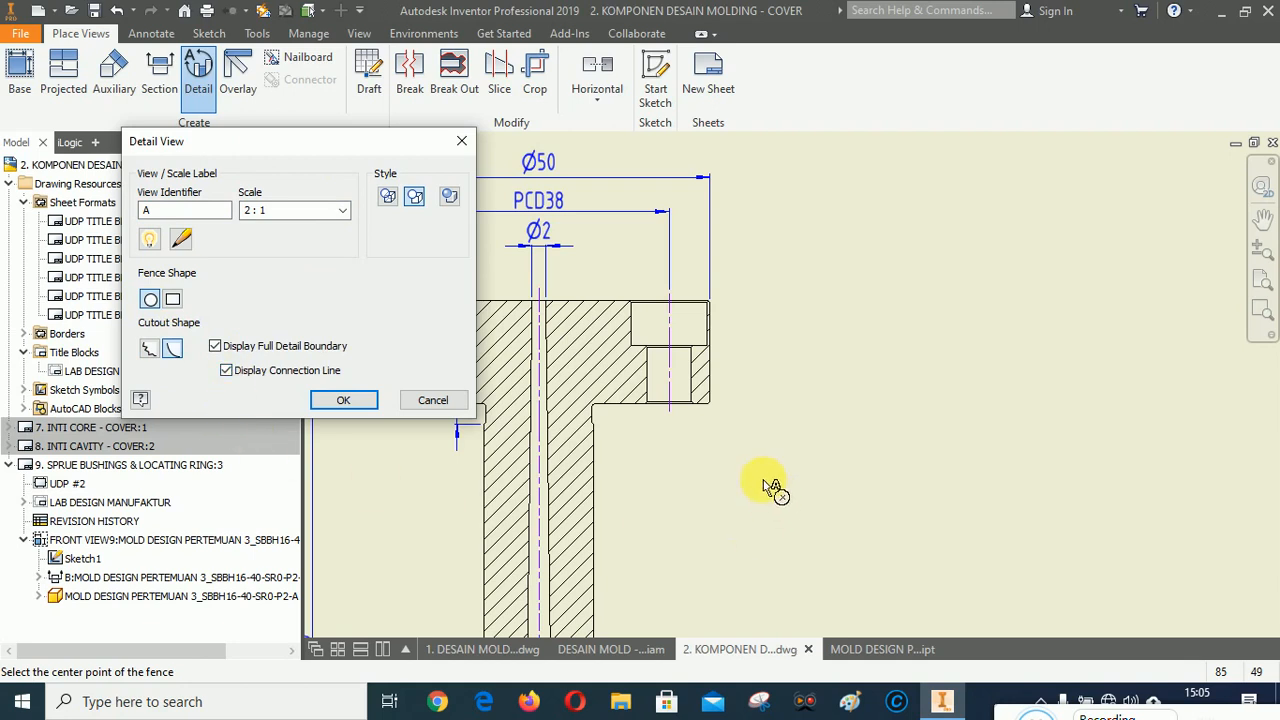
{"action": "left_click", "coordinate": [671, 353]}
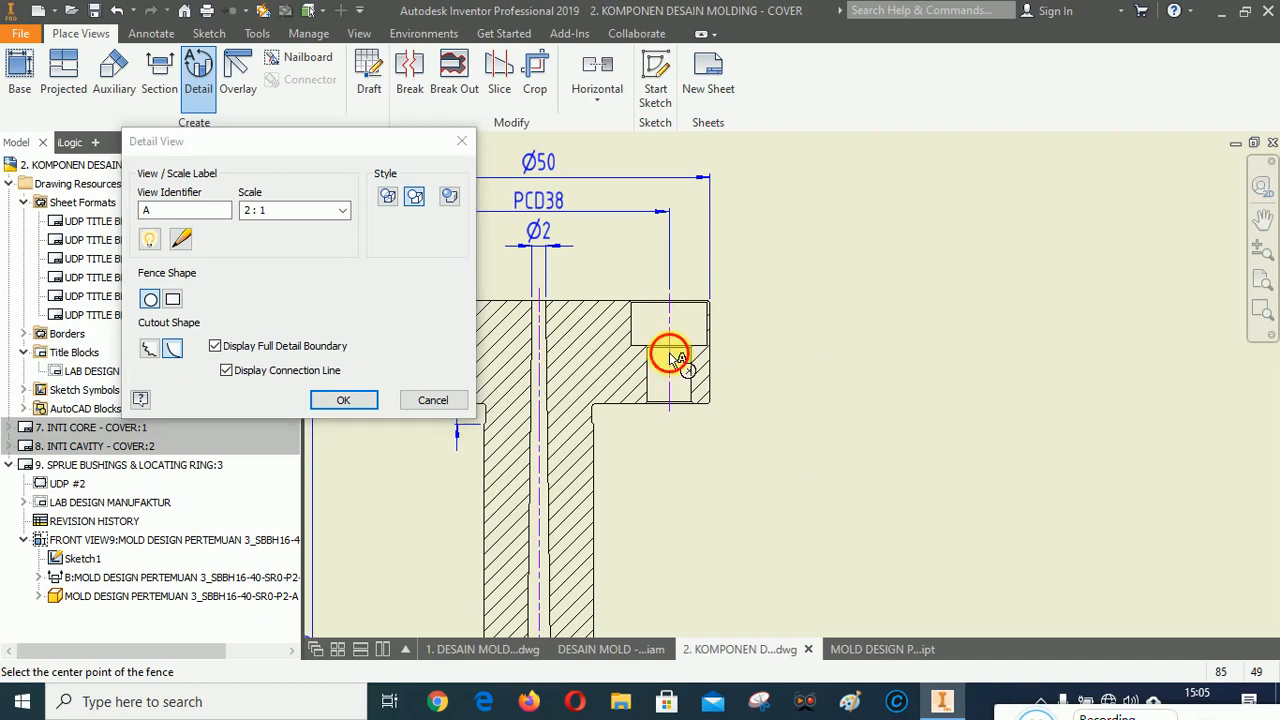
{"action": "left_click", "coordinate": [737, 311]}
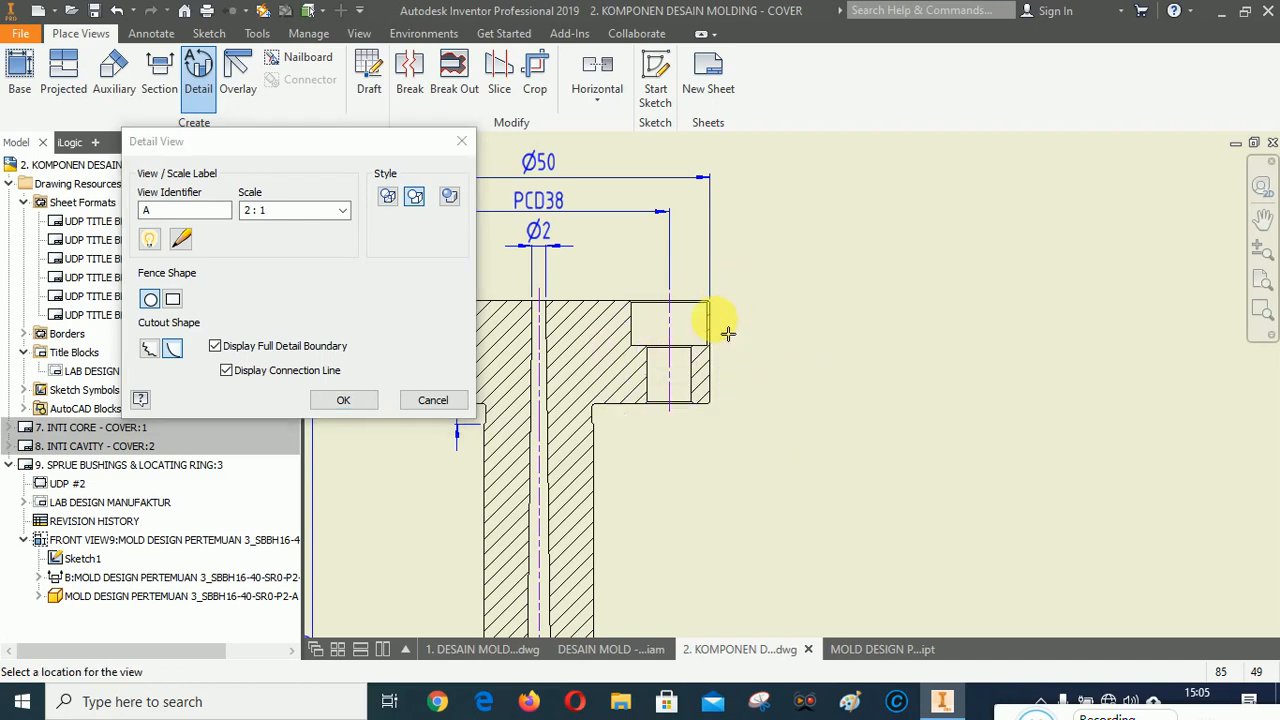
{"action": "scroll", "coordinate": [664, 473], "scroll_direction": "down", "scroll_amount": 3}
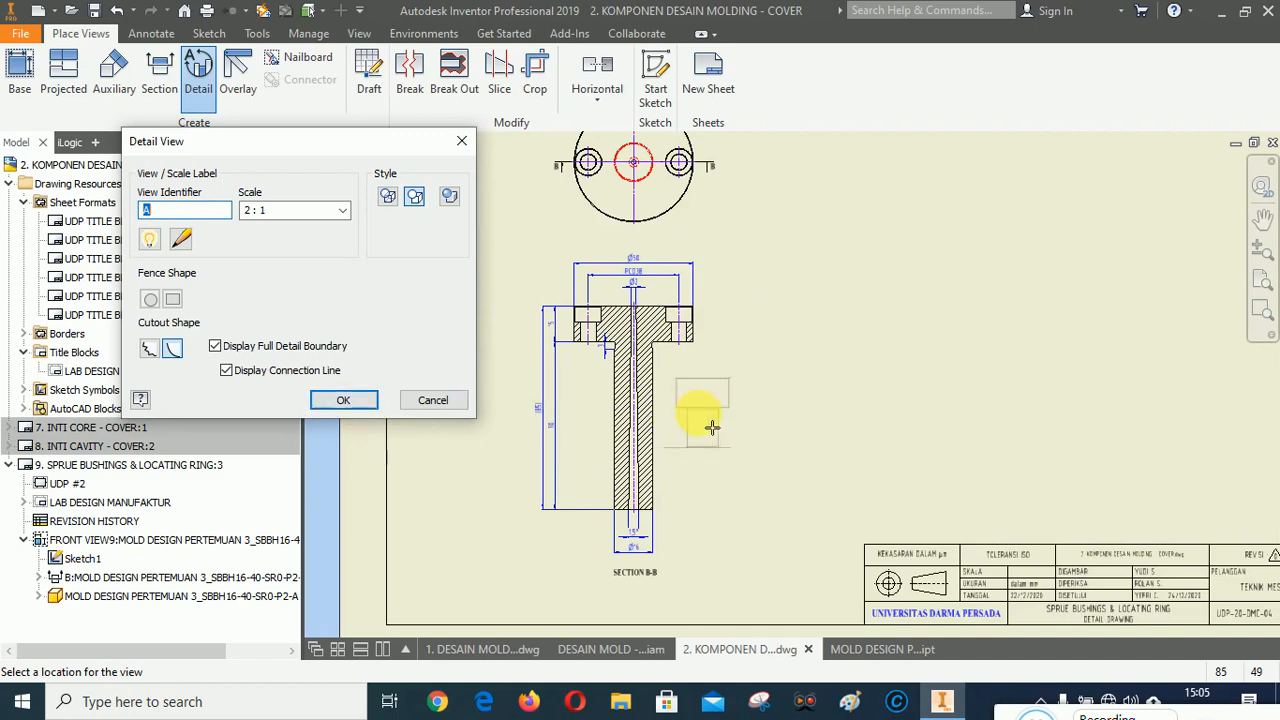
{"action": "left_click", "coordinate": [772, 424]}
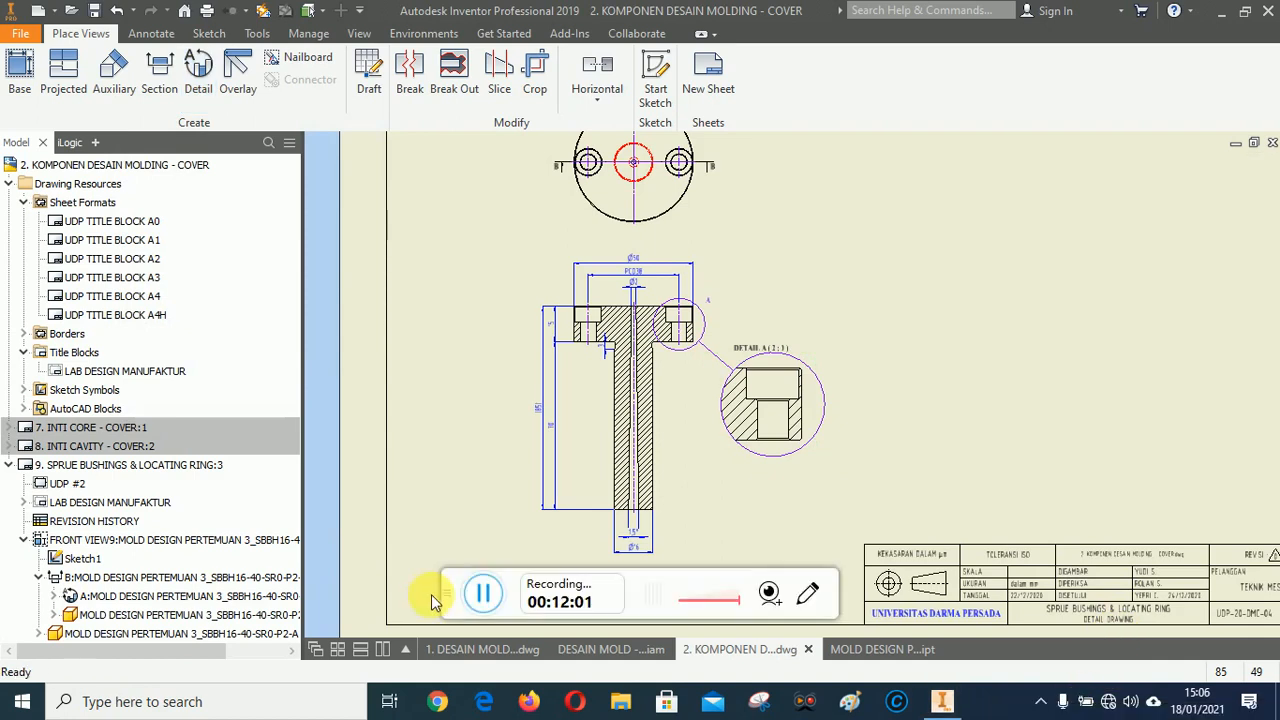
{"action": "left_click_drag", "start_coordinate": [458, 588], "coordinate": [1000, 706]}
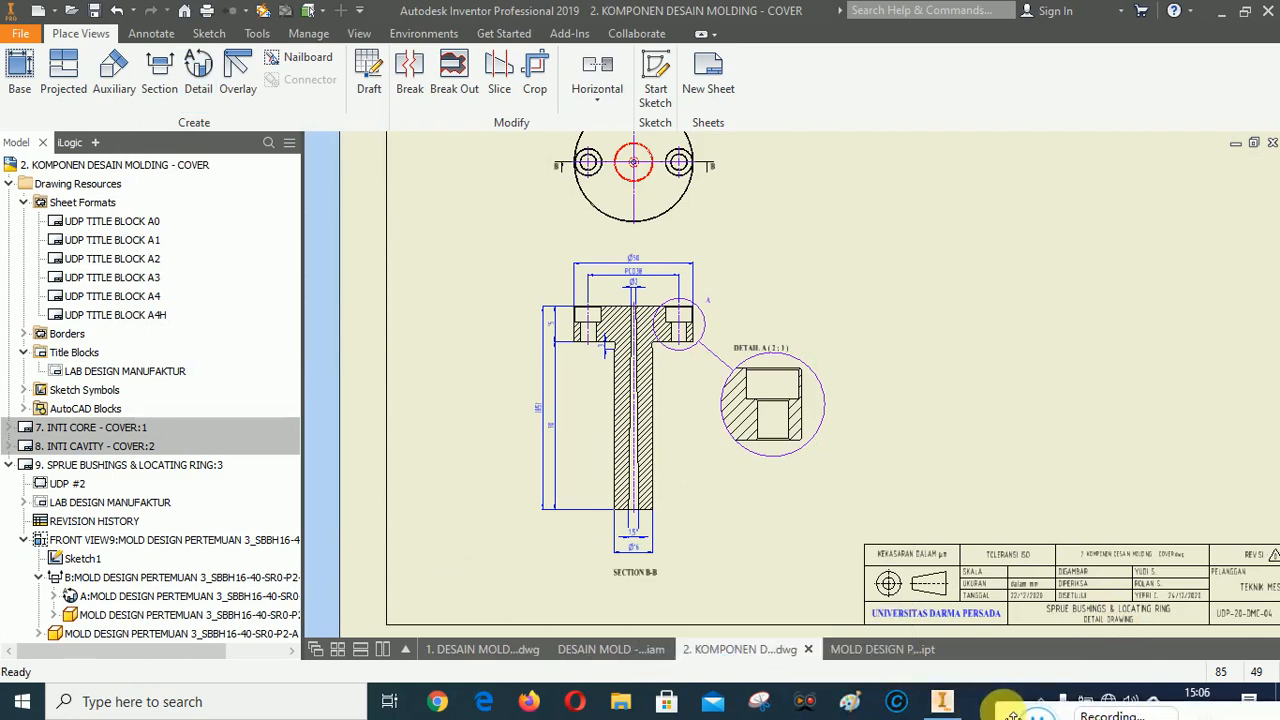
Move detail view A up, closer beside the section view's flange.
{"action": "scroll", "coordinate": [768, 370], "scroll_direction": "up", "scroll_amount": 4}
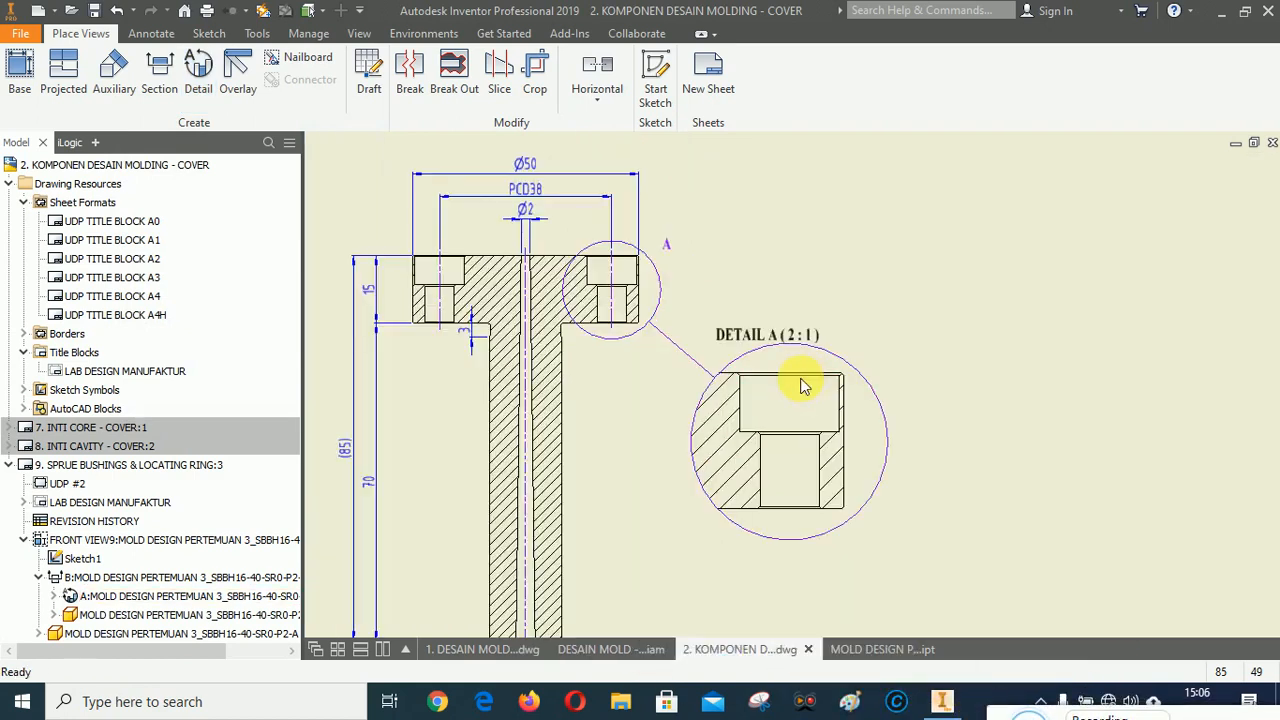
{"action": "left_click_drag", "start_coordinate": [728, 300], "coordinate": [771, 263]}
{"action": "scroll", "coordinate": [823, 251], "scroll_direction": "down", "scroll_amount": 5}
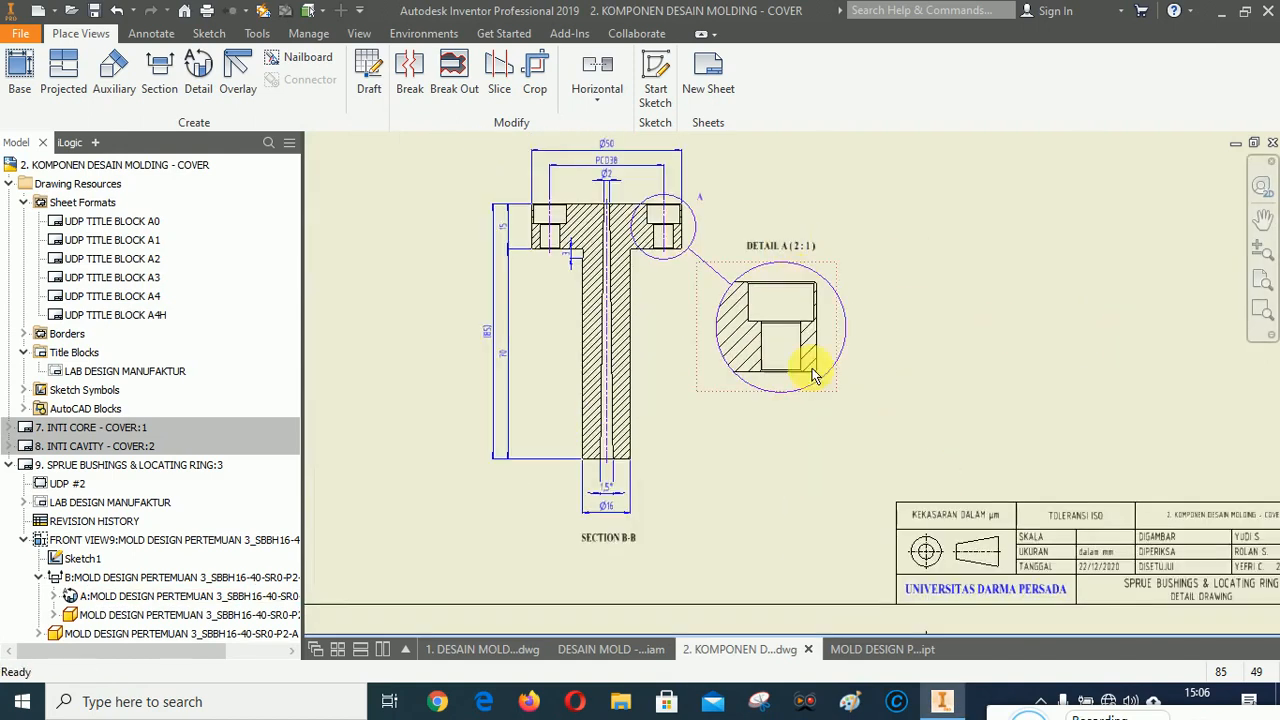
Add a bisector centerline through the counterbored hole in detail view A and adjust its end.
{"action": "scroll", "coordinate": [808, 337], "scroll_direction": "up", "scroll_amount": 8}
{"action": "scroll", "coordinate": [724, 528], "scroll_direction": "down", "scroll_amount": 3}
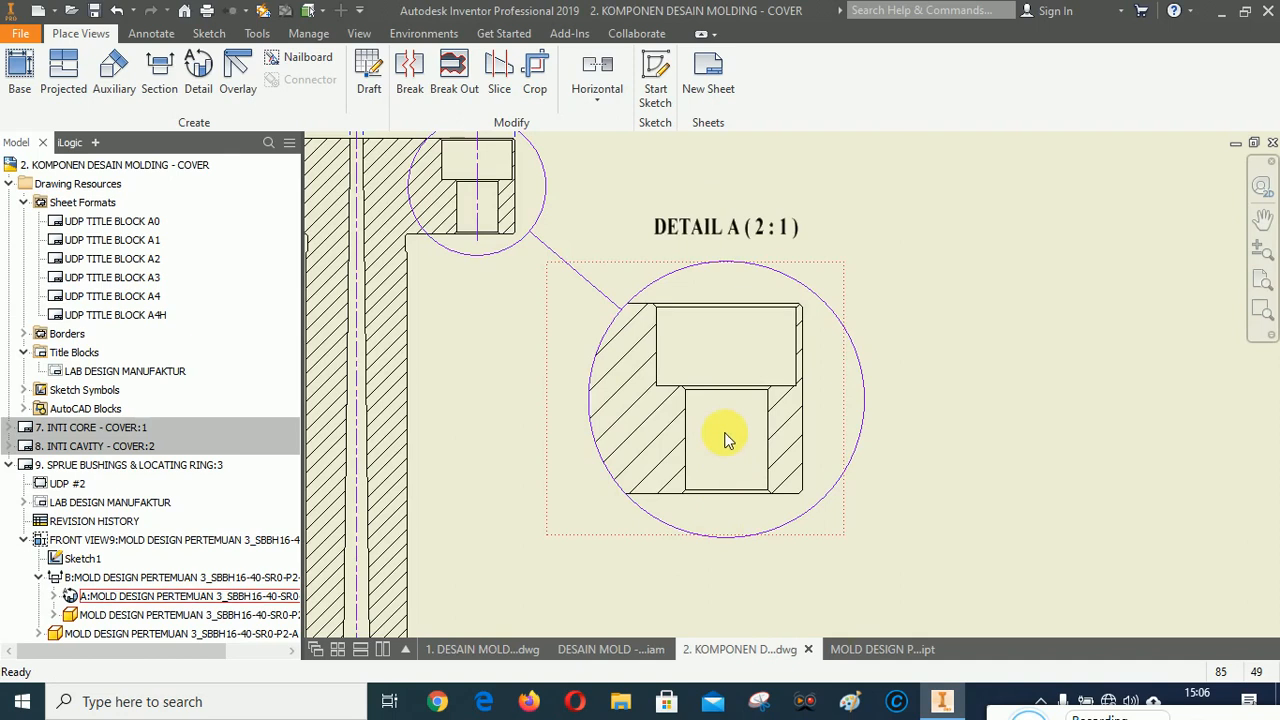
{"action": "left_click", "coordinate": [152, 35]}
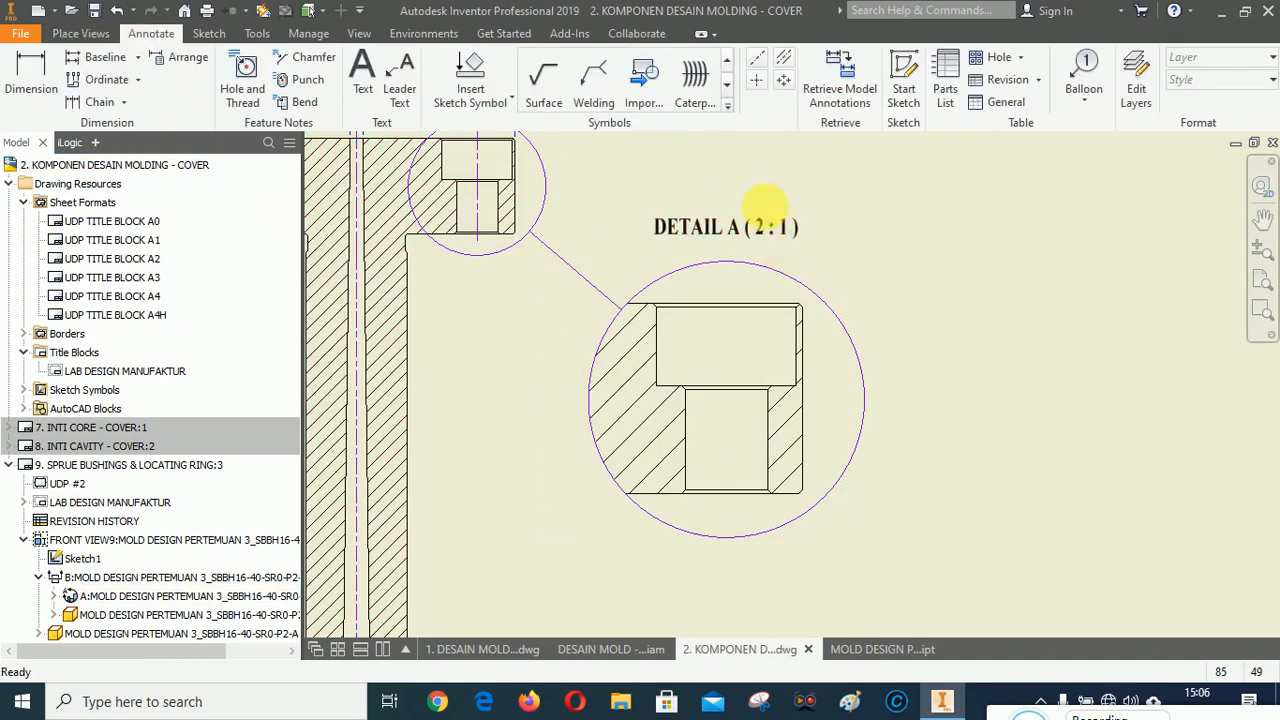
{"action": "left_click", "coordinate": [785, 63]}
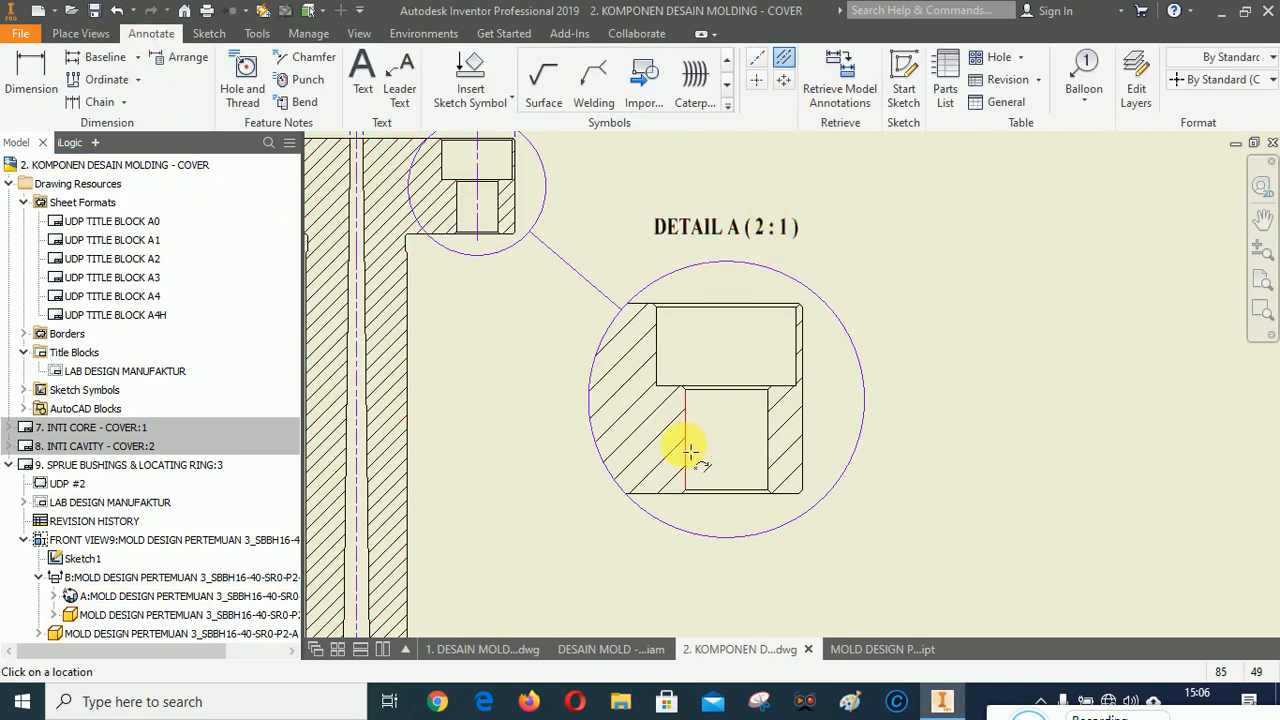
{"action": "left_click", "coordinate": [770, 445]}
{"action": "right_click", "coordinate": [1020, 338]}
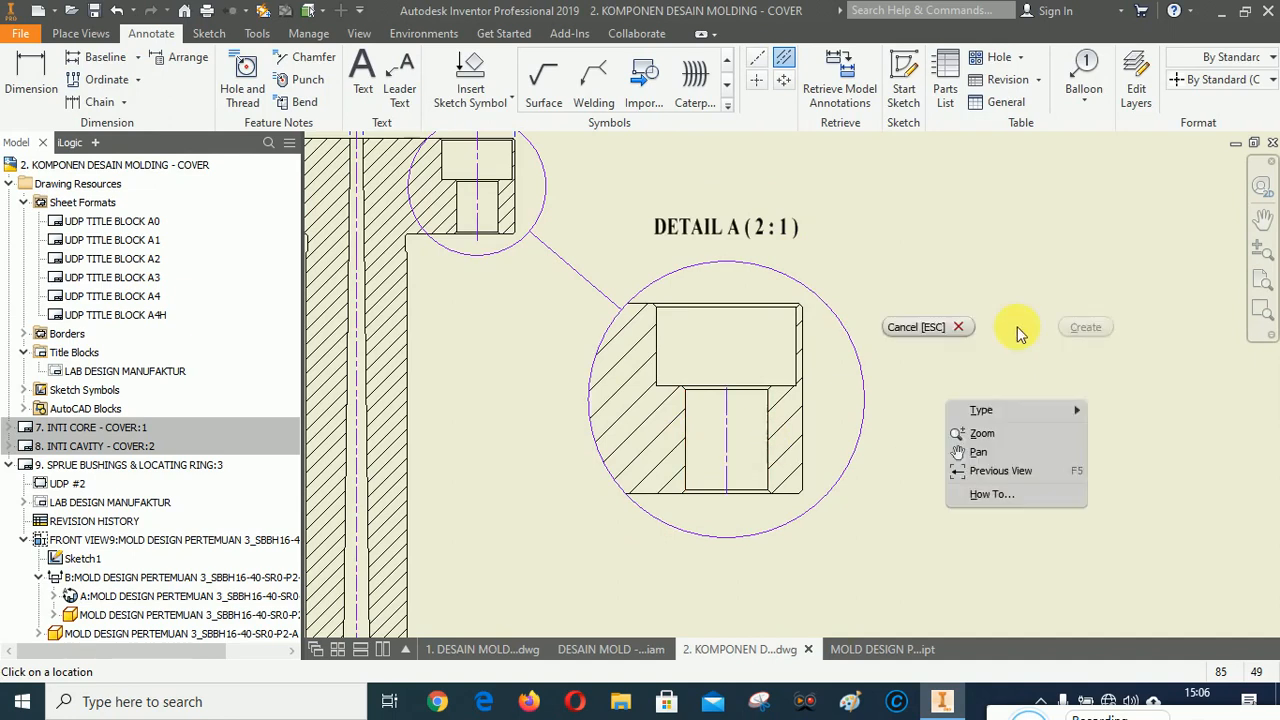
{"action": "left_click", "coordinate": [922, 327]}
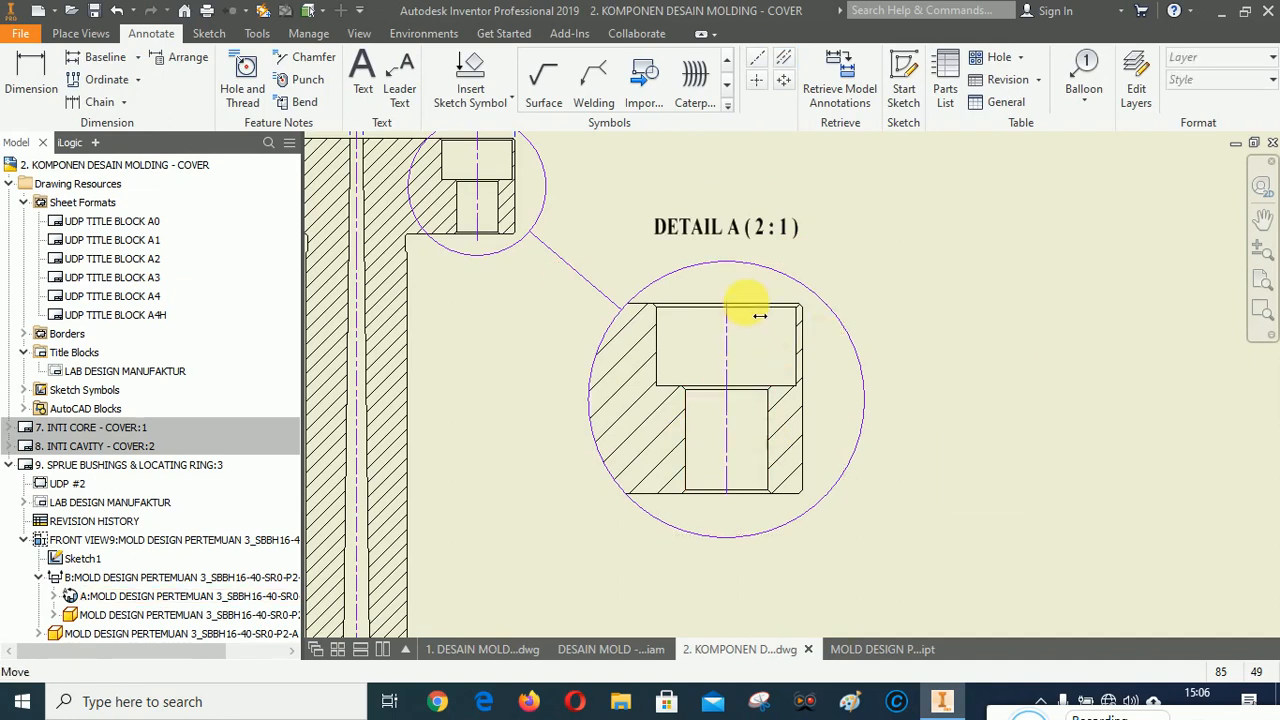
{"action": "left_click_drag", "start_coordinate": [747, 303], "coordinate": [748, 299]}
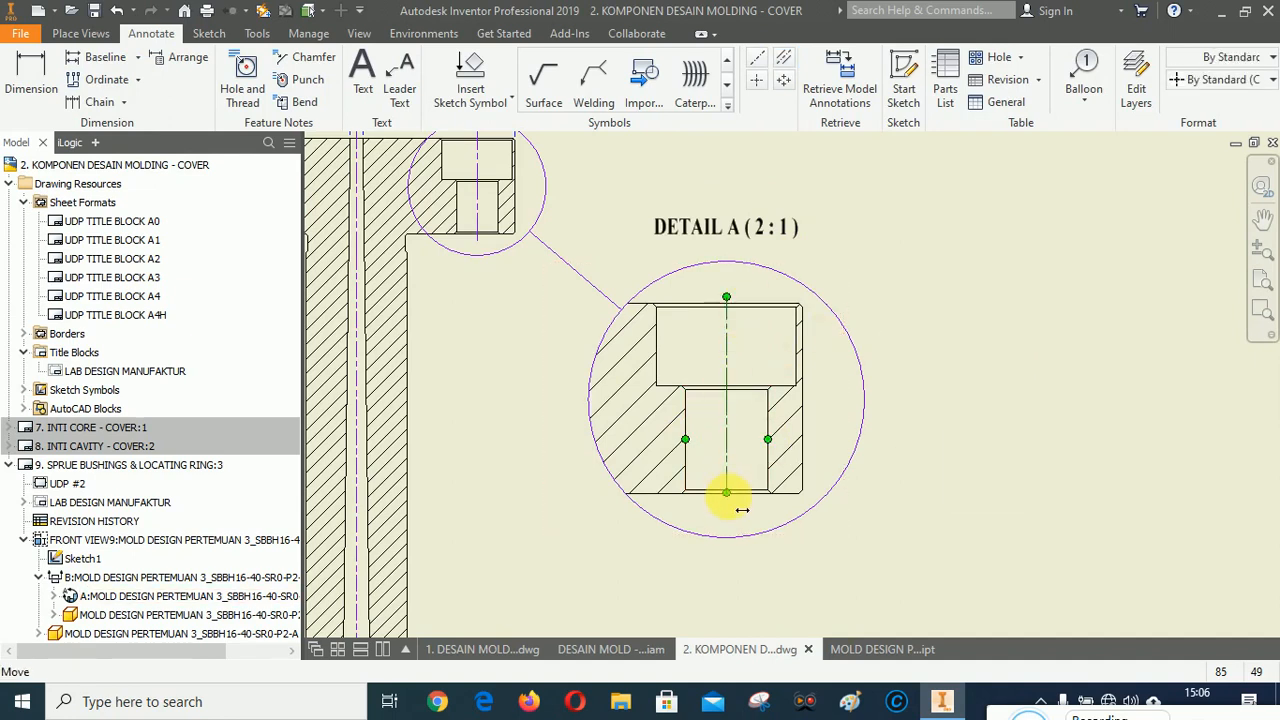
{"action": "scroll", "coordinate": [800, 305], "scroll_direction": "up", "scroll_amount": 5}
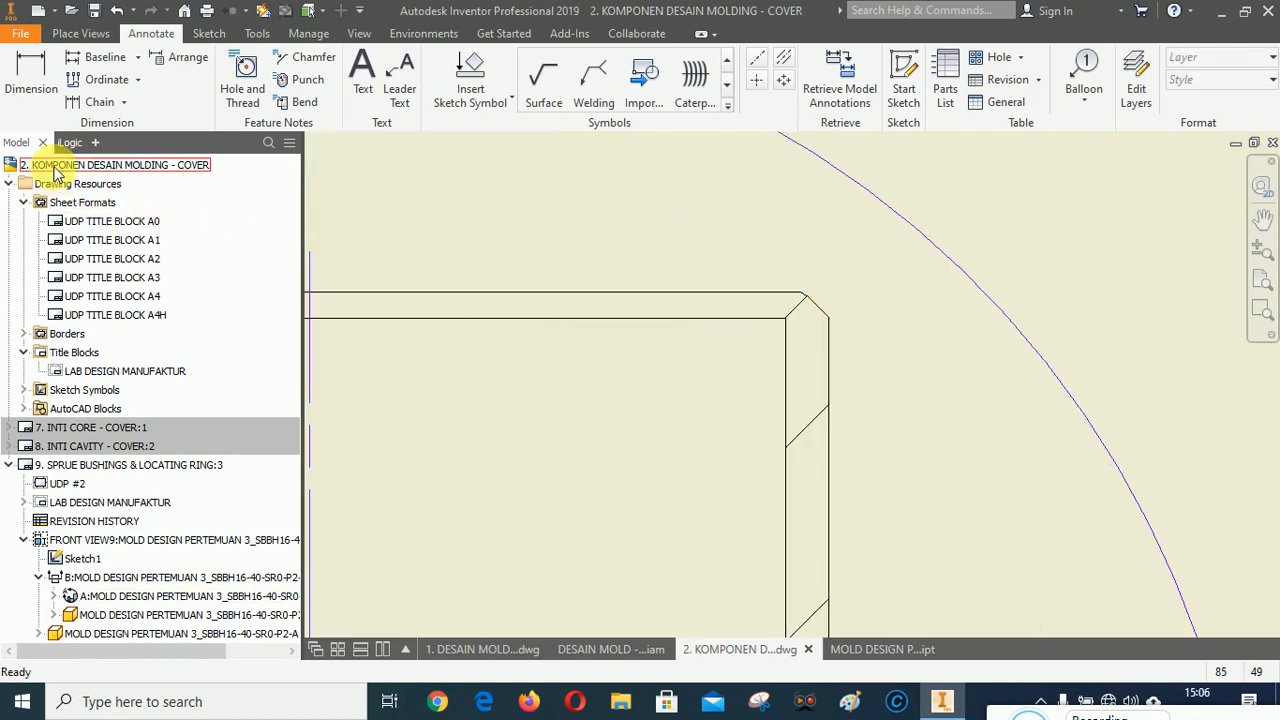
Add a C0,3 chamfer note to the counterbore's top-right chamfered corner in detail view A.
{"action": "left_click", "coordinate": [306, 57]}
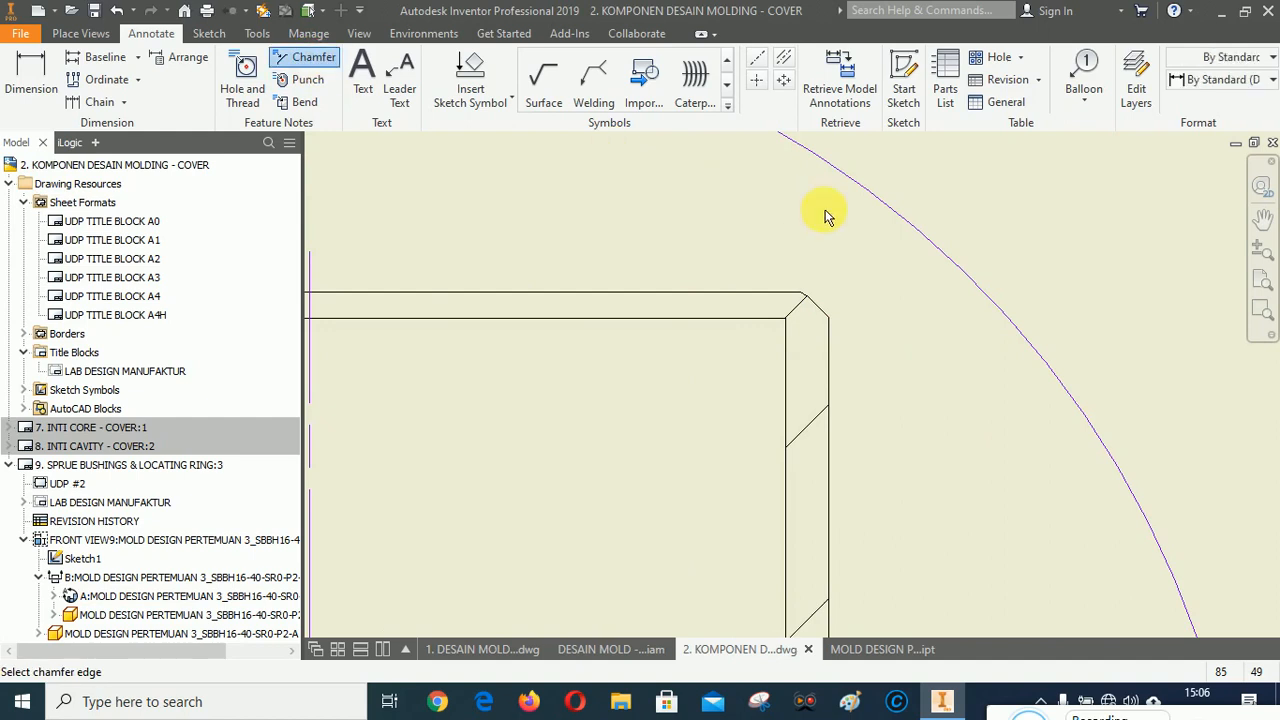
{"action": "left_click", "coordinate": [822, 310]}
{"action": "left_click", "coordinate": [826, 354]}
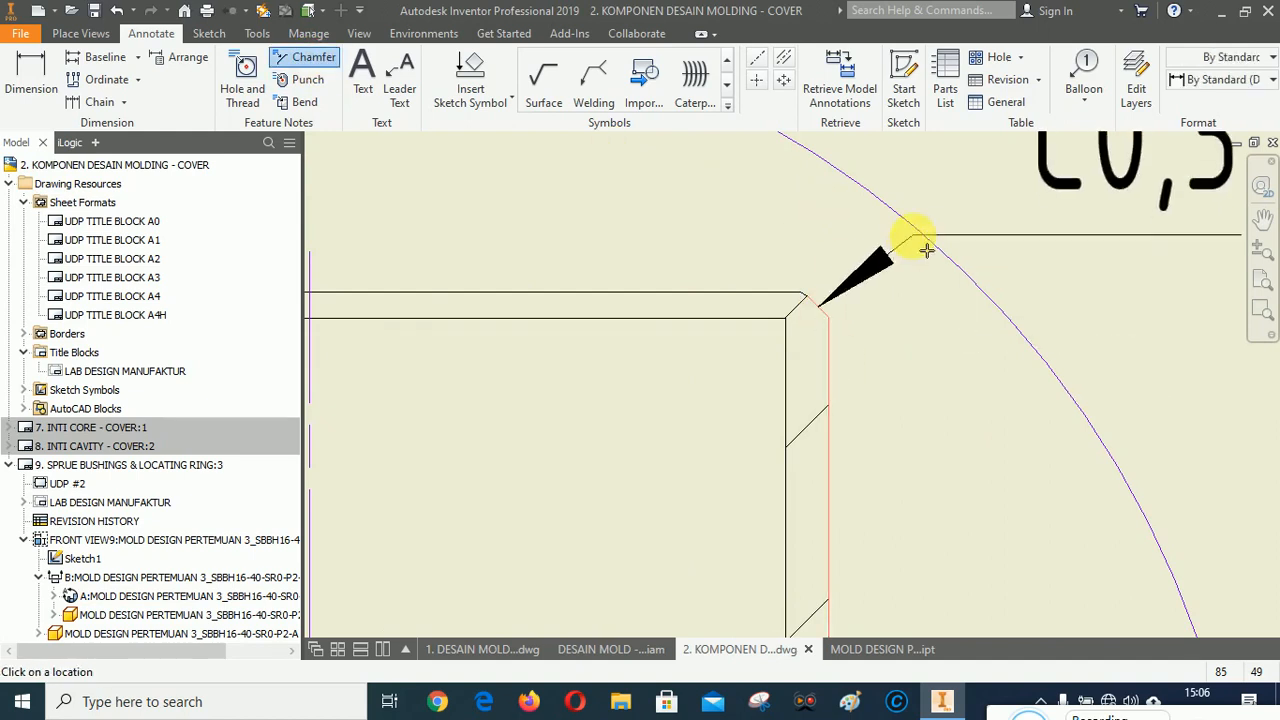
{"action": "scroll", "coordinate": [868, 343], "scroll_direction": "down", "scroll_amount": 2}
{"action": "scroll", "coordinate": [948, 270], "scroll_direction": "down", "scroll_amount": 3}
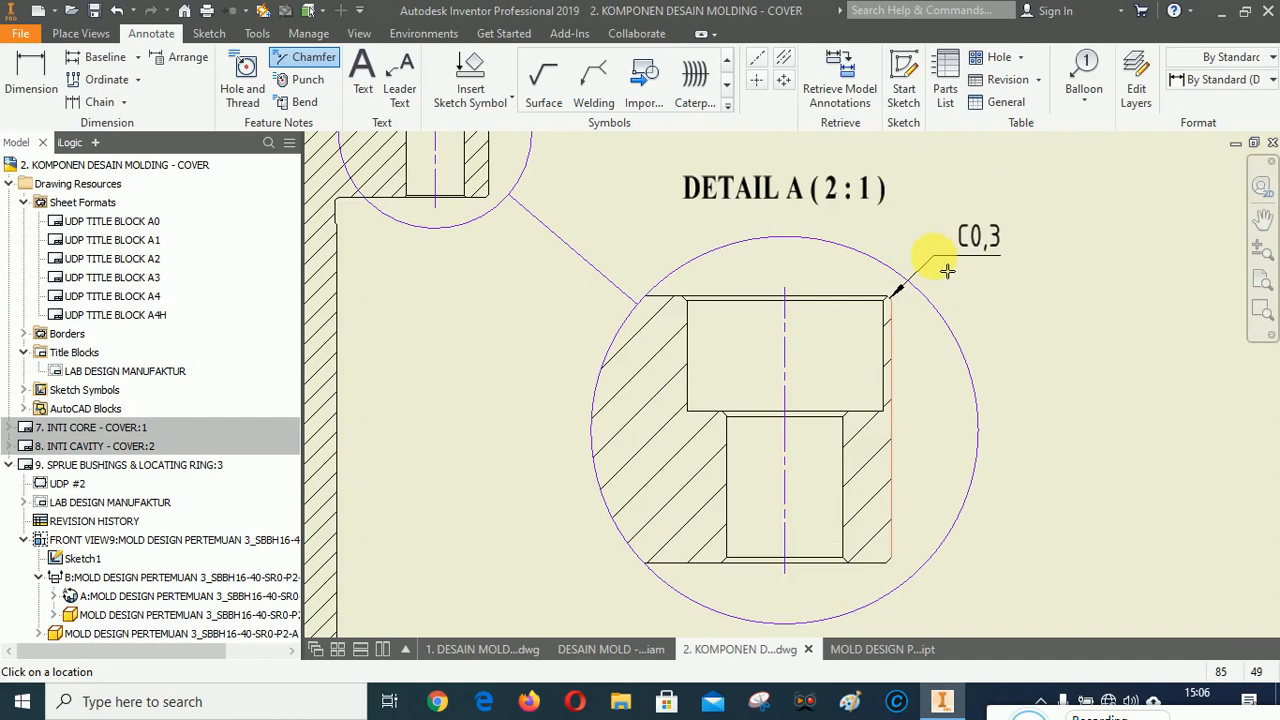
{"action": "left_click", "coordinate": [947, 270]}
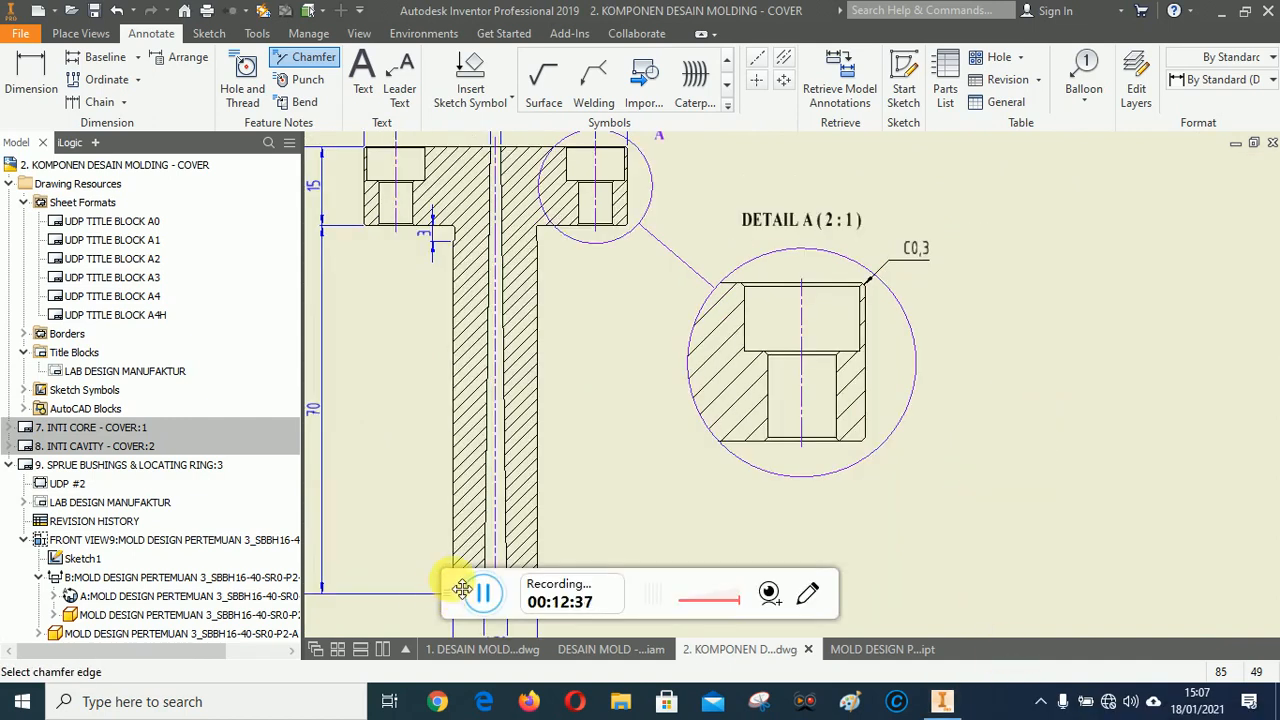
Add a C0,3 chamfer note to the bottom-right chamfered corner of the hole in detail view A.
{"action": "left_click_drag", "start_coordinate": [462, 589], "coordinate": [1024, 709]}
{"action": "scroll", "coordinate": [879, 455], "scroll_direction": "up", "scroll_amount": 5}
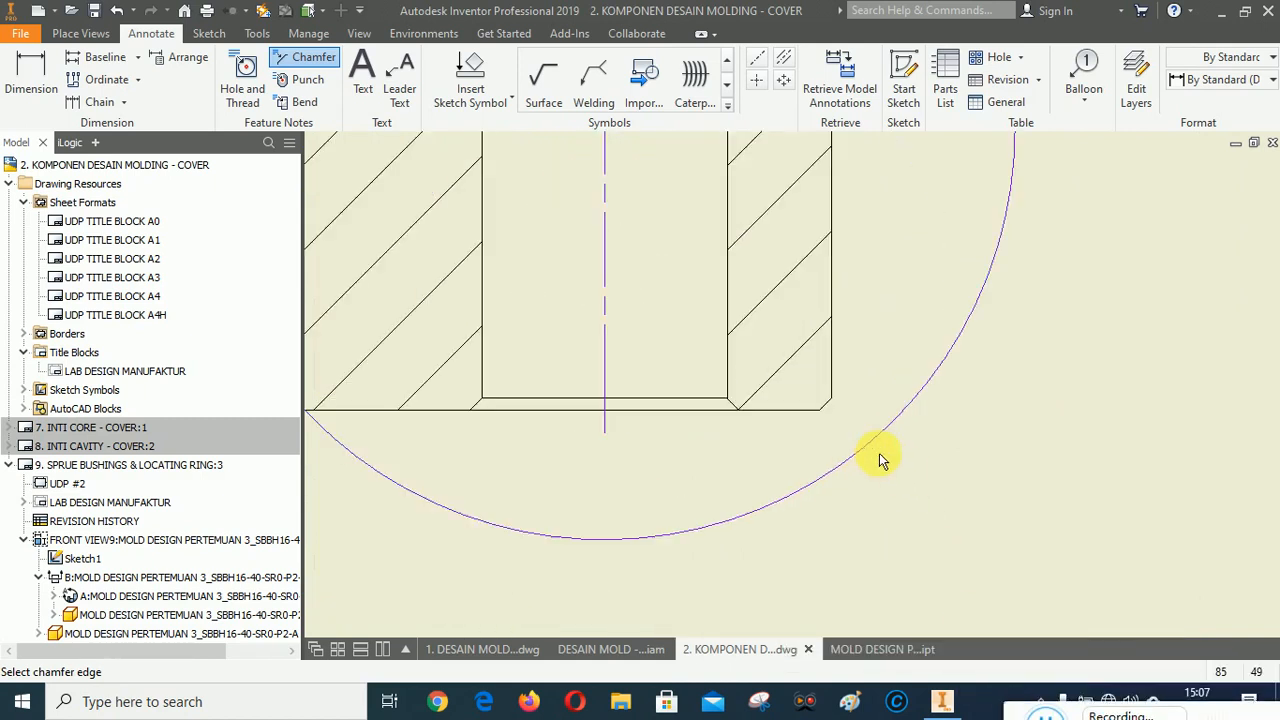
{"action": "scroll", "coordinate": [852, 416], "scroll_direction": "up", "scroll_amount": 3}
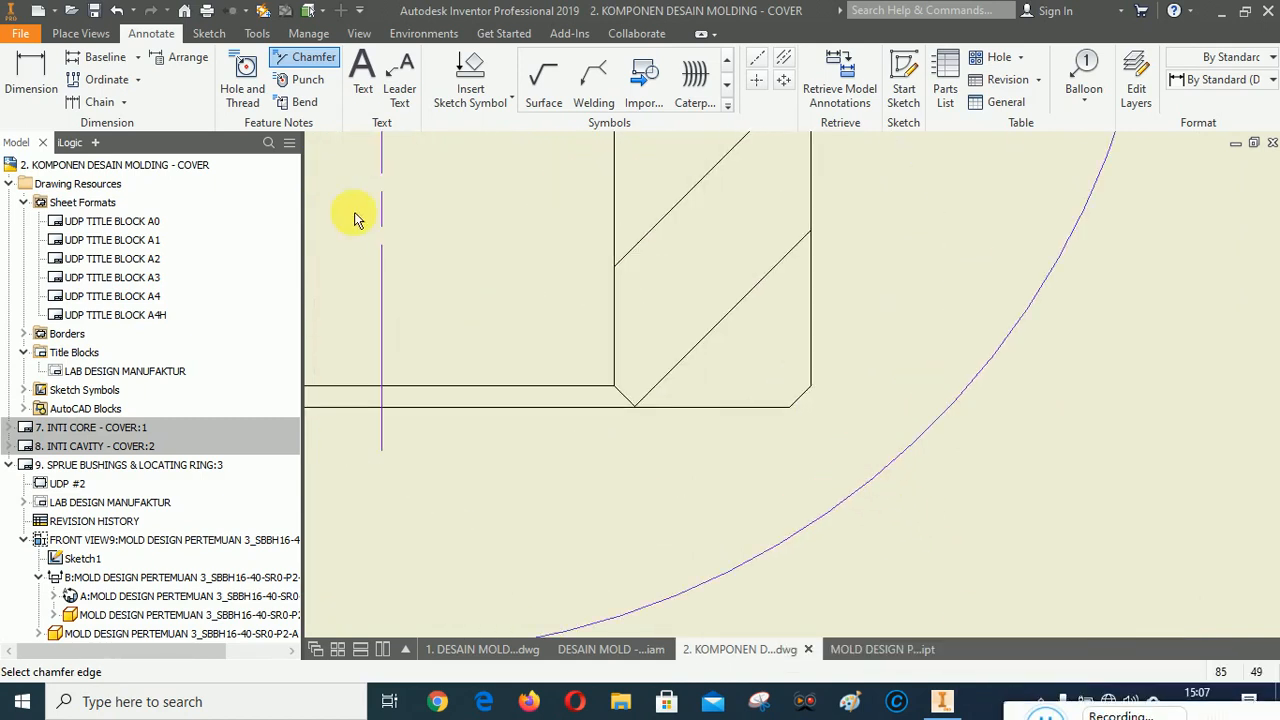
{"action": "left_click", "coordinate": [803, 399]}
{"action": "left_click", "coordinate": [813, 317]}
{"action": "scroll", "coordinate": [894, 480], "scroll_direction": "down", "scroll_amount": 5}
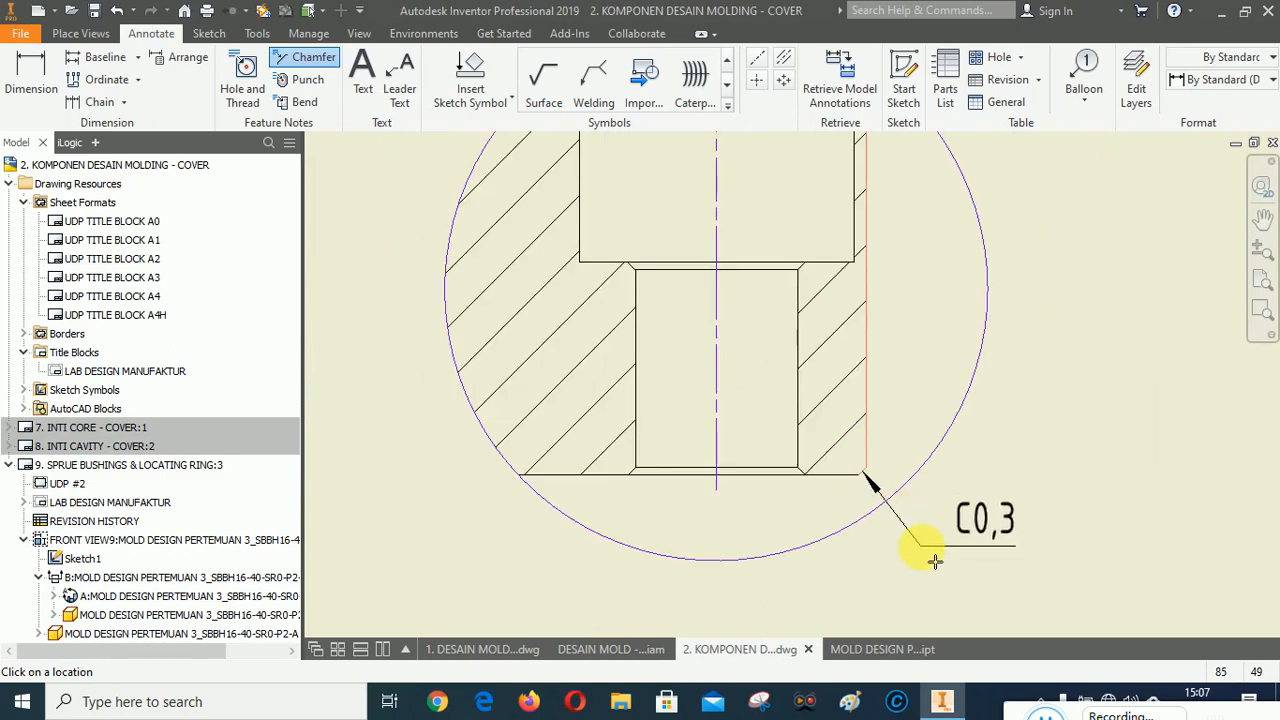
{"action": "left_click", "coordinate": [934, 561]}
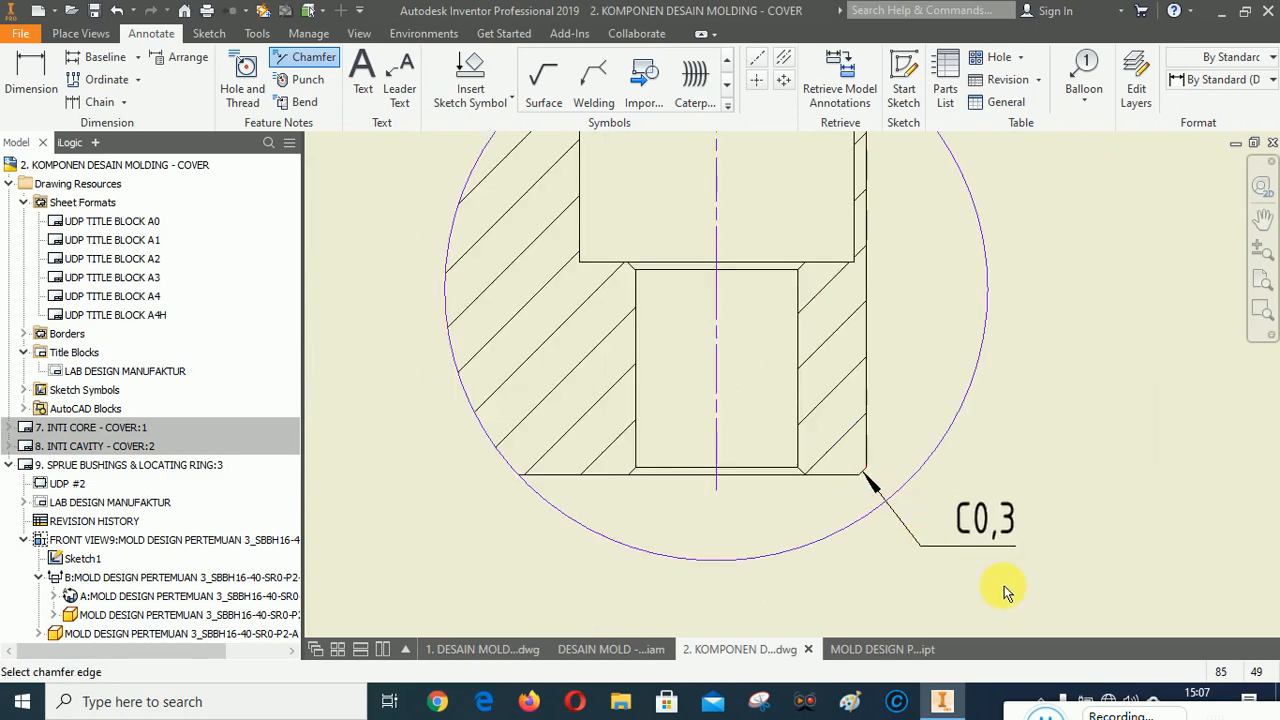
{"action": "scroll", "coordinate": [830, 533], "scroll_direction": "down", "scroll_amount": 2}
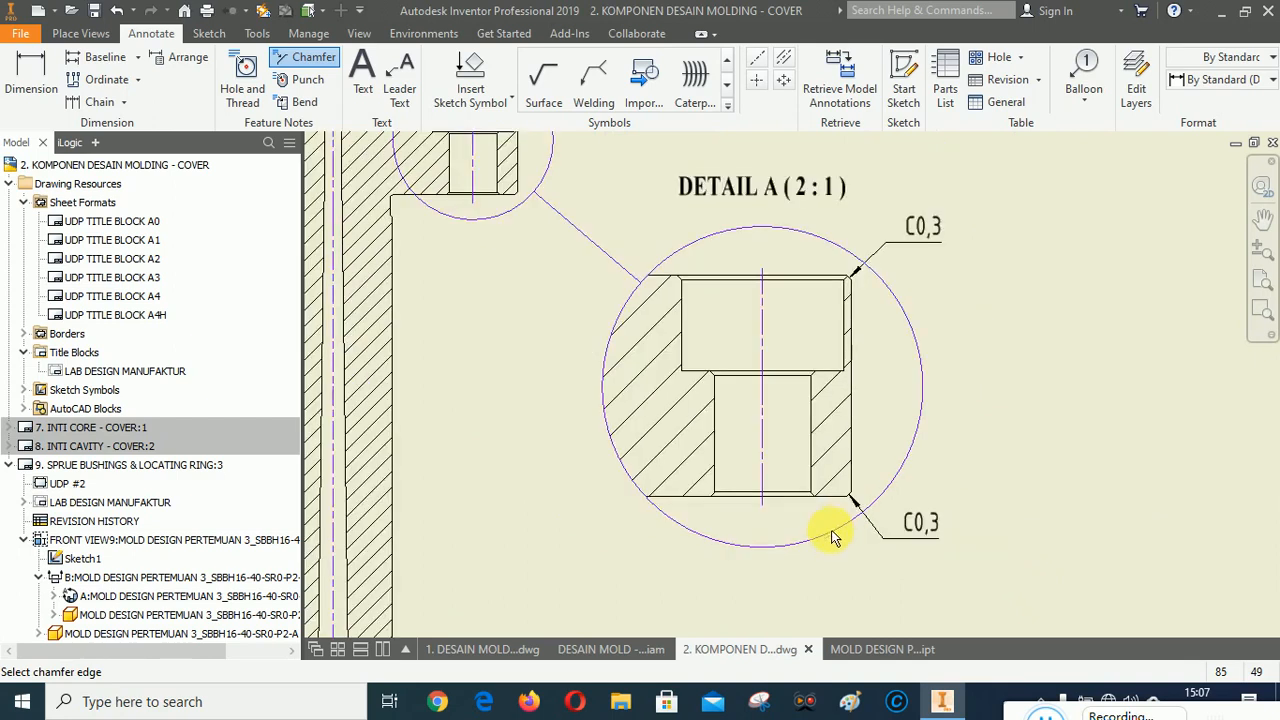
{"action": "scroll", "coordinate": [840, 260], "scroll_direction": "up", "scroll_amount": 3}
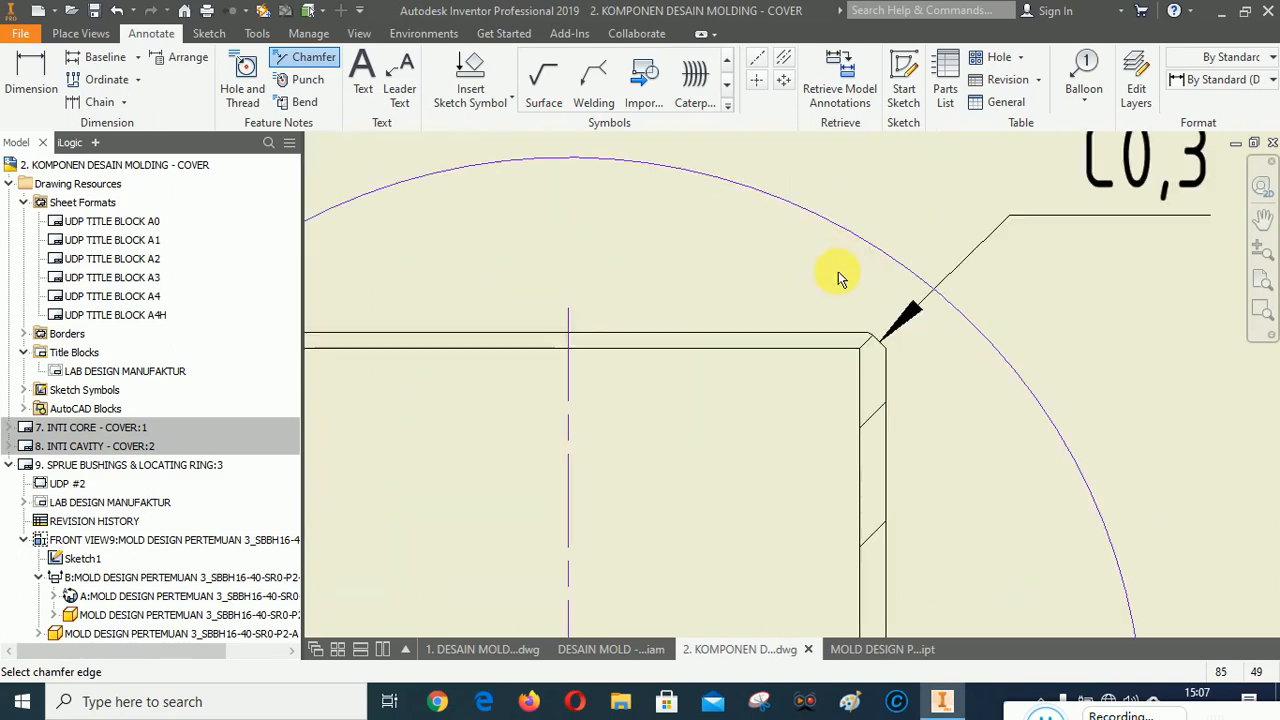
{"action": "scroll", "coordinate": [840, 280], "scroll_direction": "up", "scroll_amount": 2}
{"action": "left_click", "coordinate": [884, 382]}
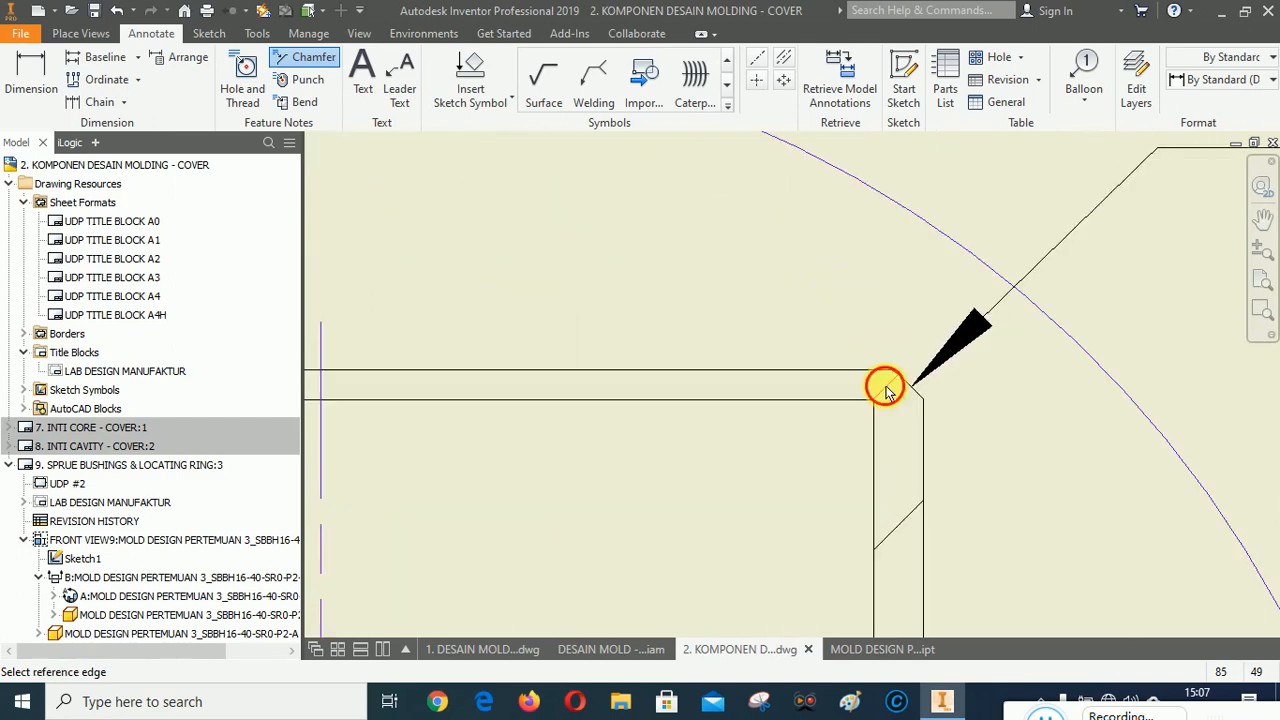
{"action": "left_click", "coordinate": [876, 410]}
{"action": "scroll", "coordinate": [864, 404], "scroll_direction": "down", "scroll_amount": 4}
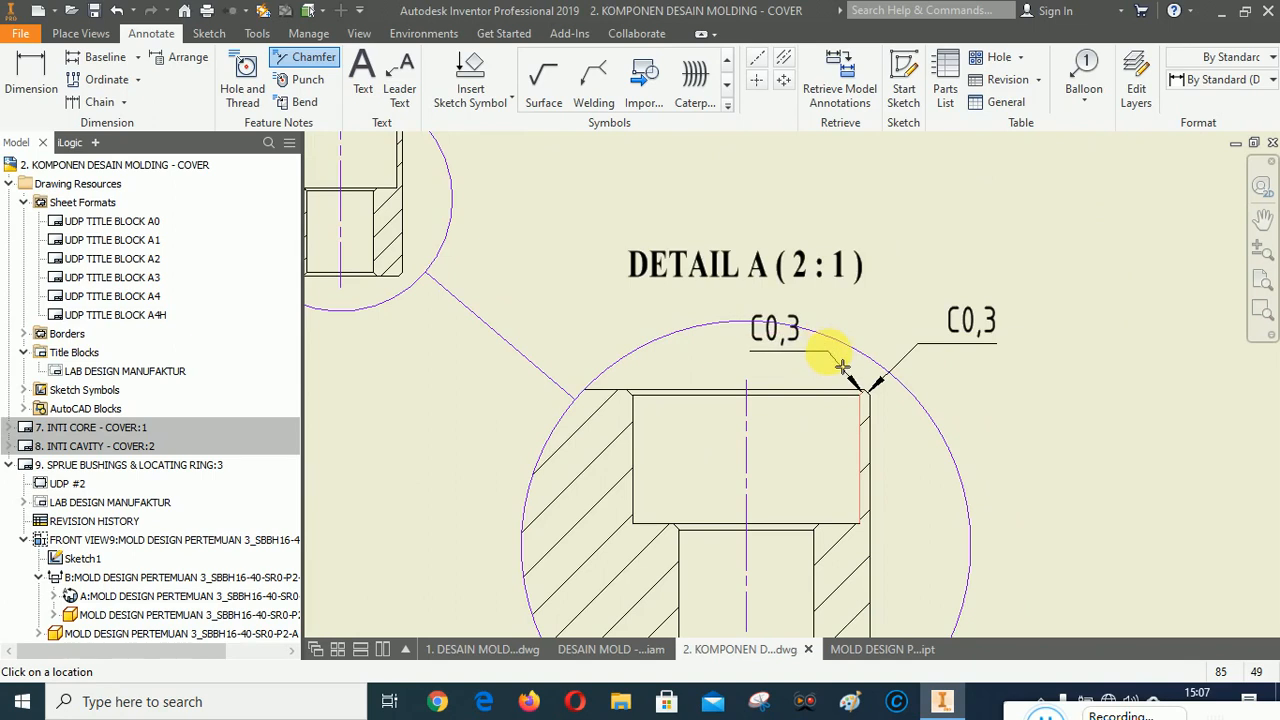
{"action": "scroll", "coordinate": [830, 358], "scroll_direction": "up", "scroll_amount": 3}
{"action": "scroll", "coordinate": [815, 310], "scroll_direction": "up", "scroll_amount": 1}
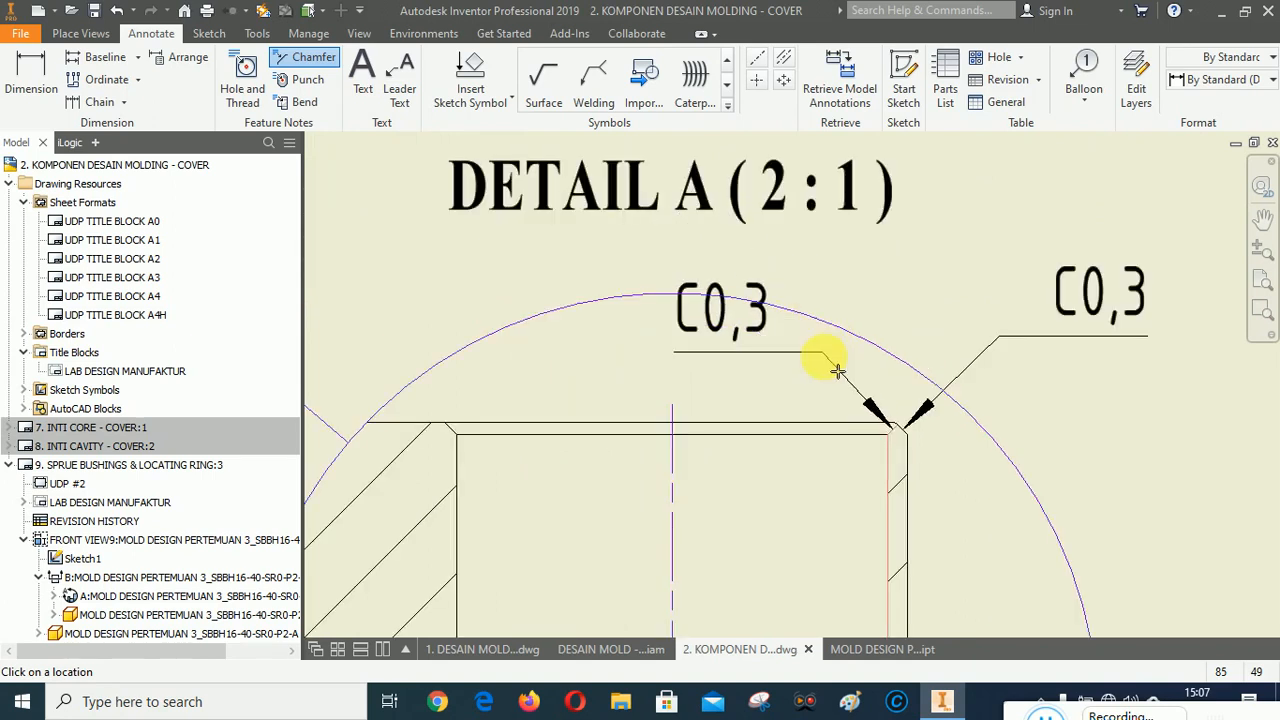
{"action": "key", "text": "Escape"}
Inspect the chamfer notes and edges around detail view A.
{"action": "scroll", "coordinate": [823, 343], "scroll_direction": "down", "scroll_amount": 3}
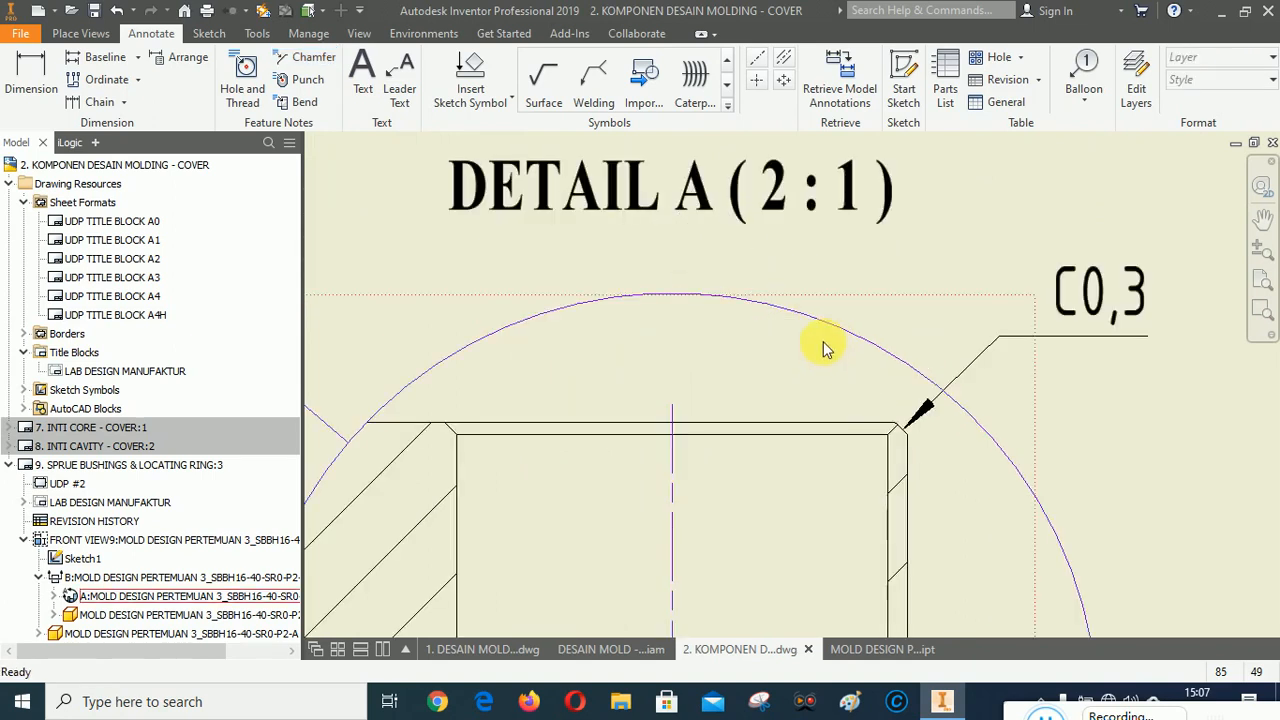
{"action": "scroll", "coordinate": [866, 398], "scroll_direction": "up", "scroll_amount": 3}
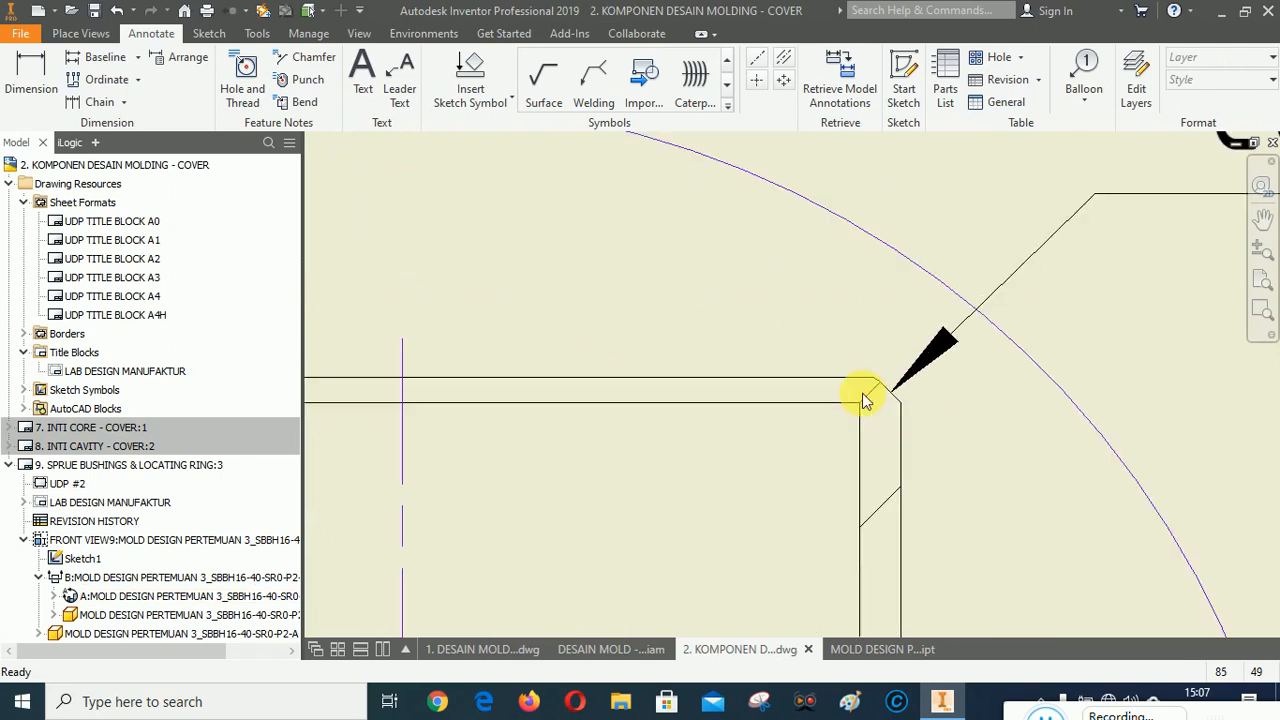
{"action": "scroll", "coordinate": [857, 409], "scroll_direction": "down", "scroll_amount": 3}
{"action": "scroll", "coordinate": [843, 397], "scroll_direction": "up", "scroll_amount": 3}
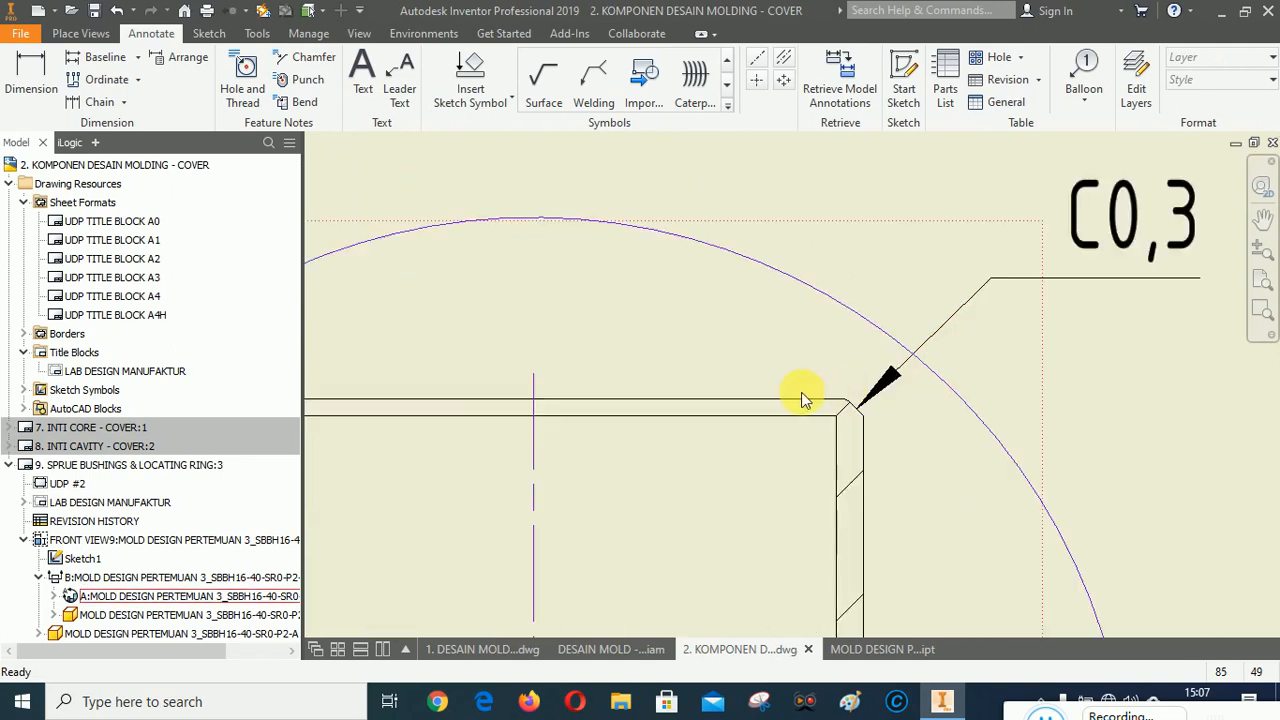
{"action": "scroll", "coordinate": [803, 394], "scroll_direction": "down", "scroll_amount": 3}
{"action": "scroll", "coordinate": [814, 471], "scroll_direction": "up", "scroll_amount": 3}
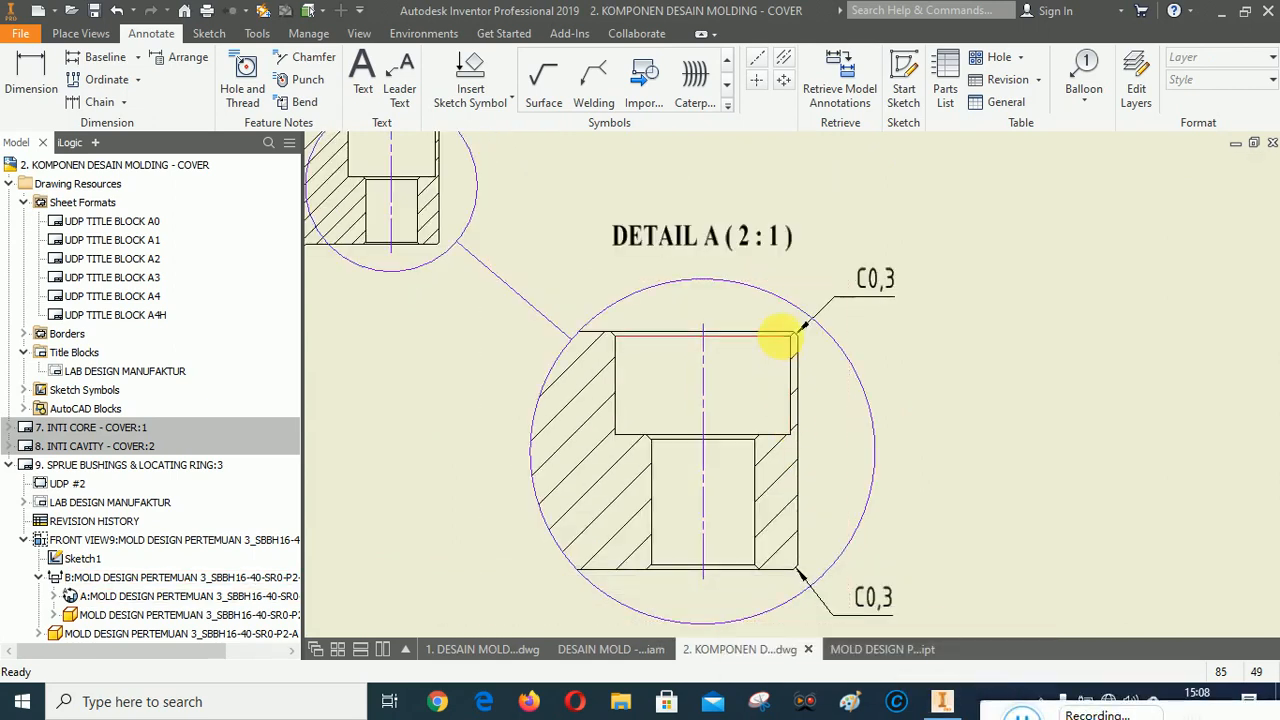
{"action": "scroll", "coordinate": [789, 335], "scroll_direction": "up", "scroll_amount": 3}
{"action": "scroll", "coordinate": [805, 320], "scroll_direction": "down", "scroll_amount": 2}
{"action": "scroll", "coordinate": [808, 310], "scroll_direction": "down", "scroll_amount": 3}
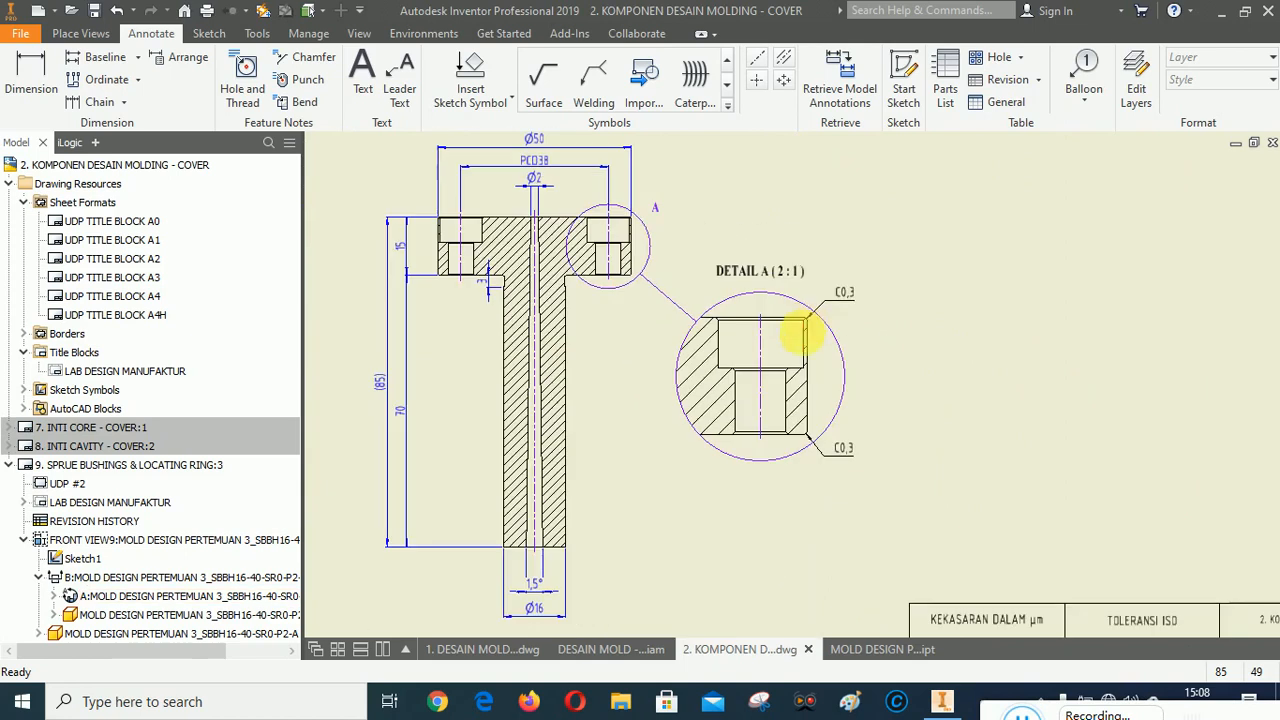
{"action": "scroll", "coordinate": [800, 434], "scroll_direction": "up", "scroll_amount": 3}
{"action": "scroll", "coordinate": [790, 429], "scroll_direction": "down", "scroll_amount": 1}
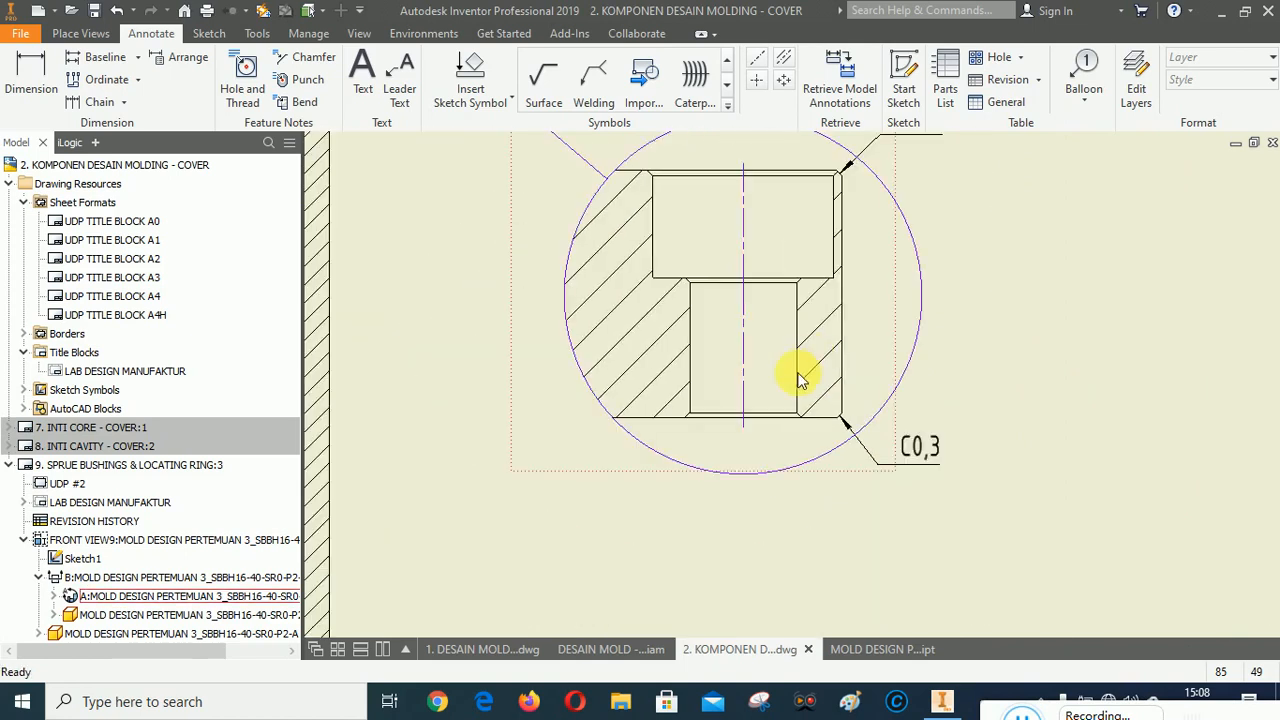
{"action": "scroll", "coordinate": [785, 390], "scroll_direction": "down", "scroll_amount": 2}
{"action": "scroll", "coordinate": [791, 327], "scroll_direction": "up", "scroll_amount": 2}
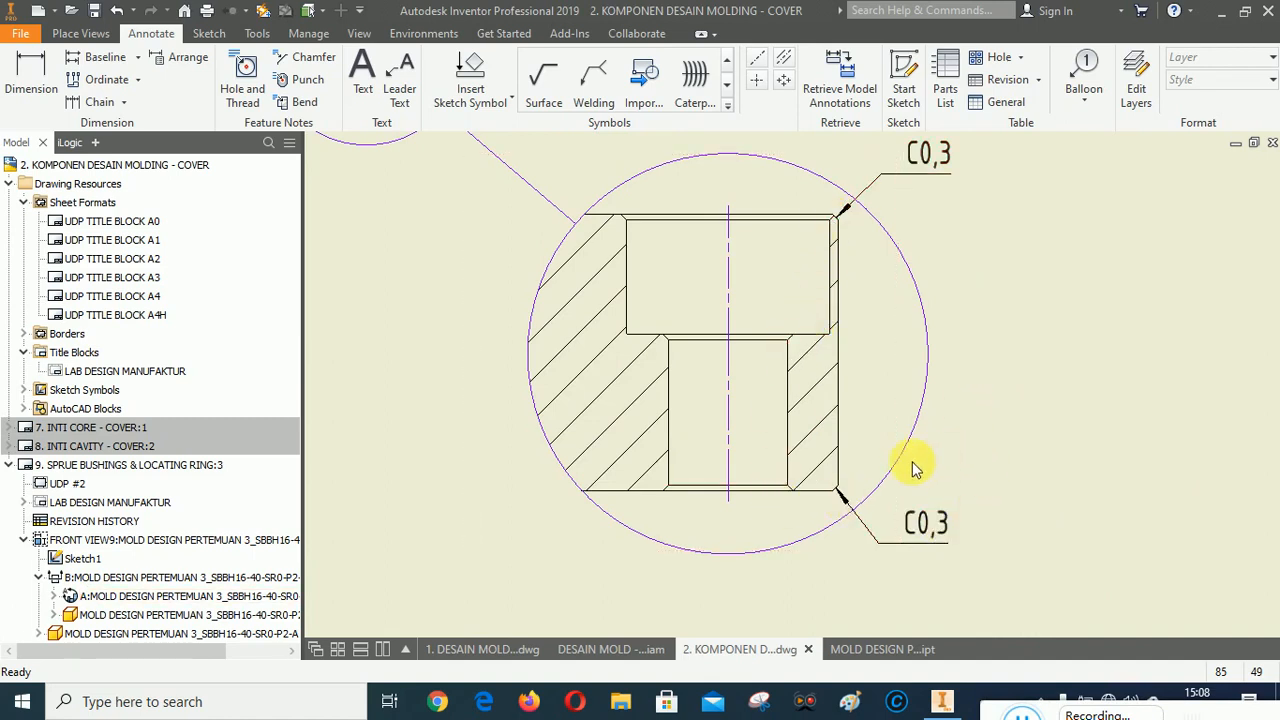
Change the top chamfer note in detail view A to 5xC0,3 and delete the bottom C0,3 chamfer note.
{"action": "double_click", "coordinate": [926, 152]}
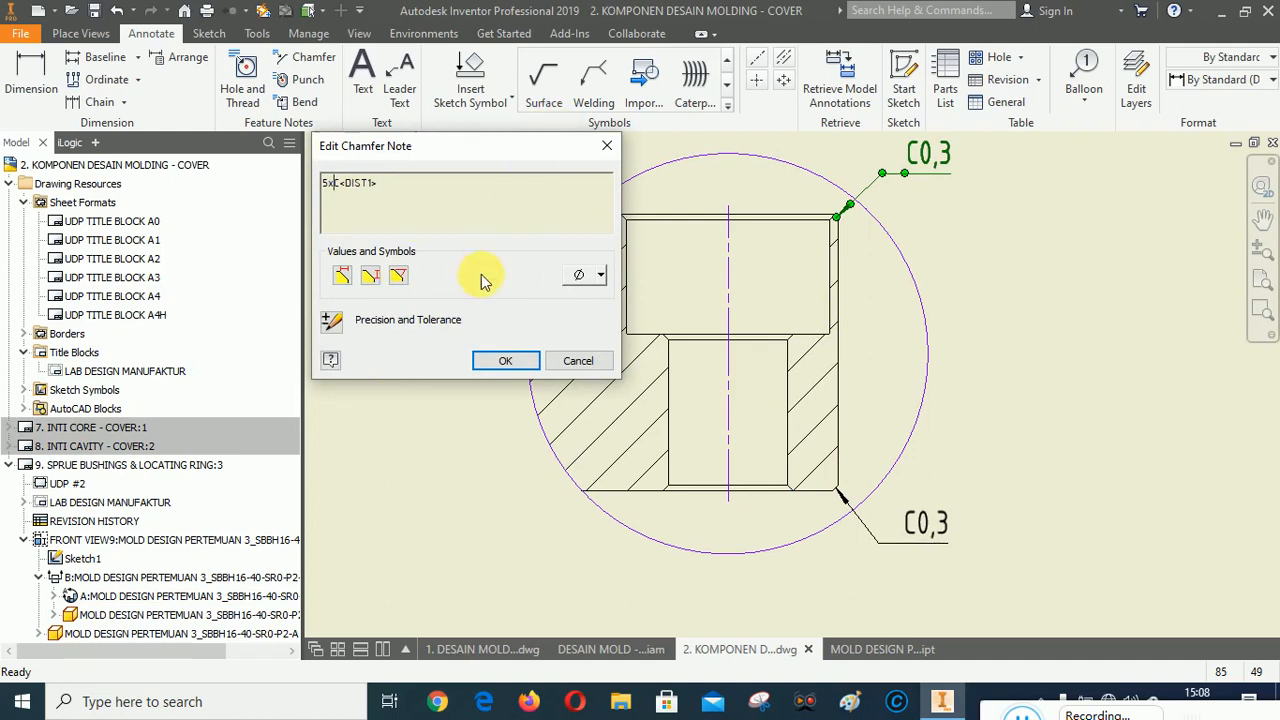
{"action": "left_click", "coordinate": [503, 360]}
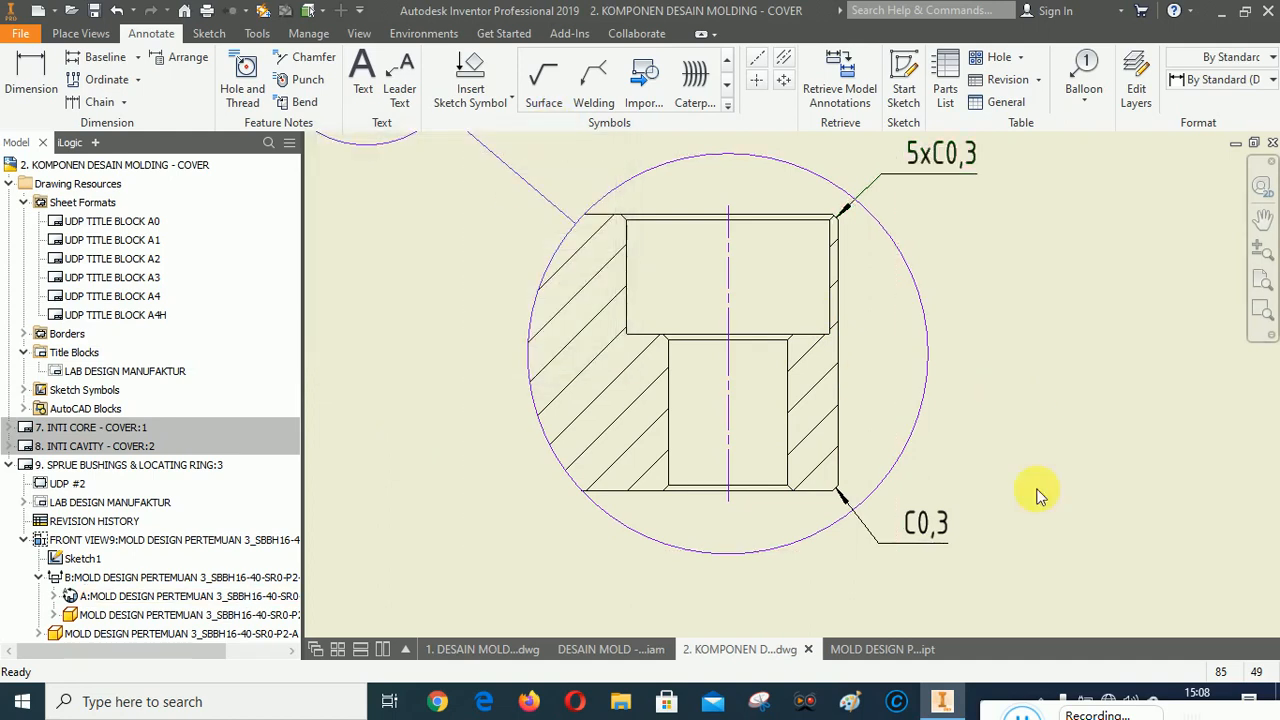
{"action": "key", "text": "Delete"}
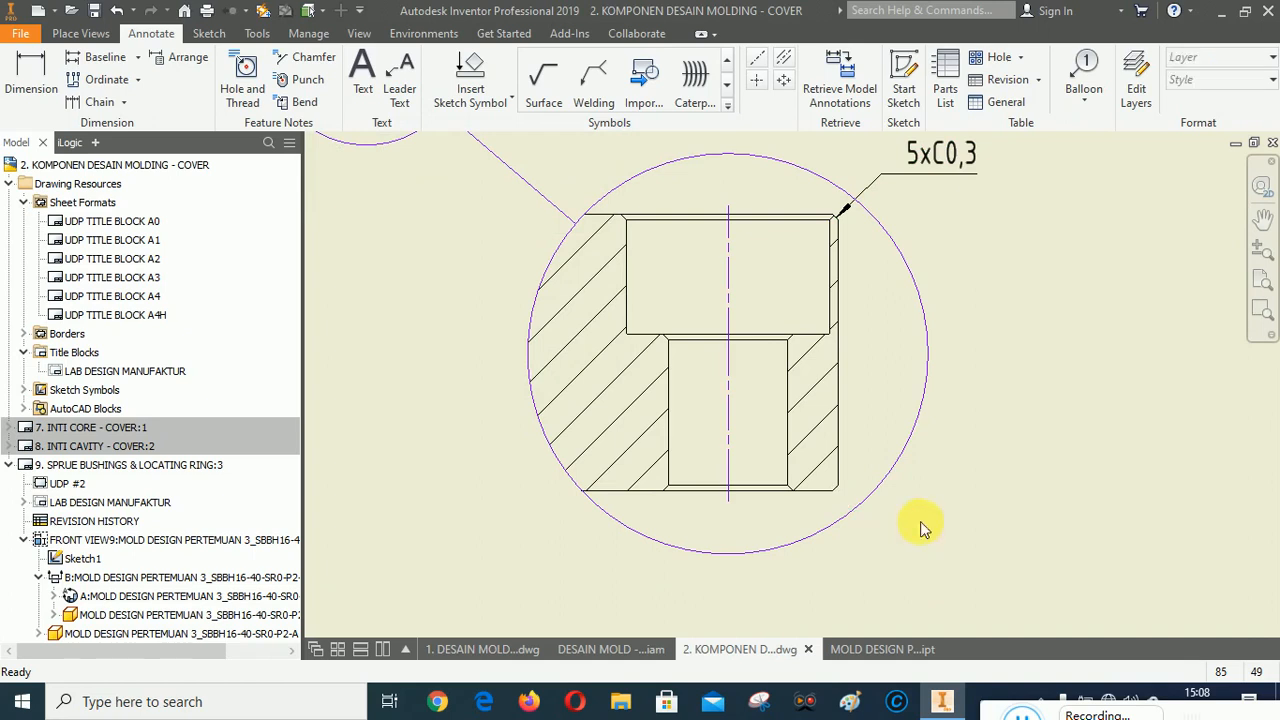
Nudge the 5xC0,3 chamfer note slightly to the left in detail view A.
{"action": "scroll", "coordinate": [814, 330], "scroll_direction": "up", "scroll_amount": 1}
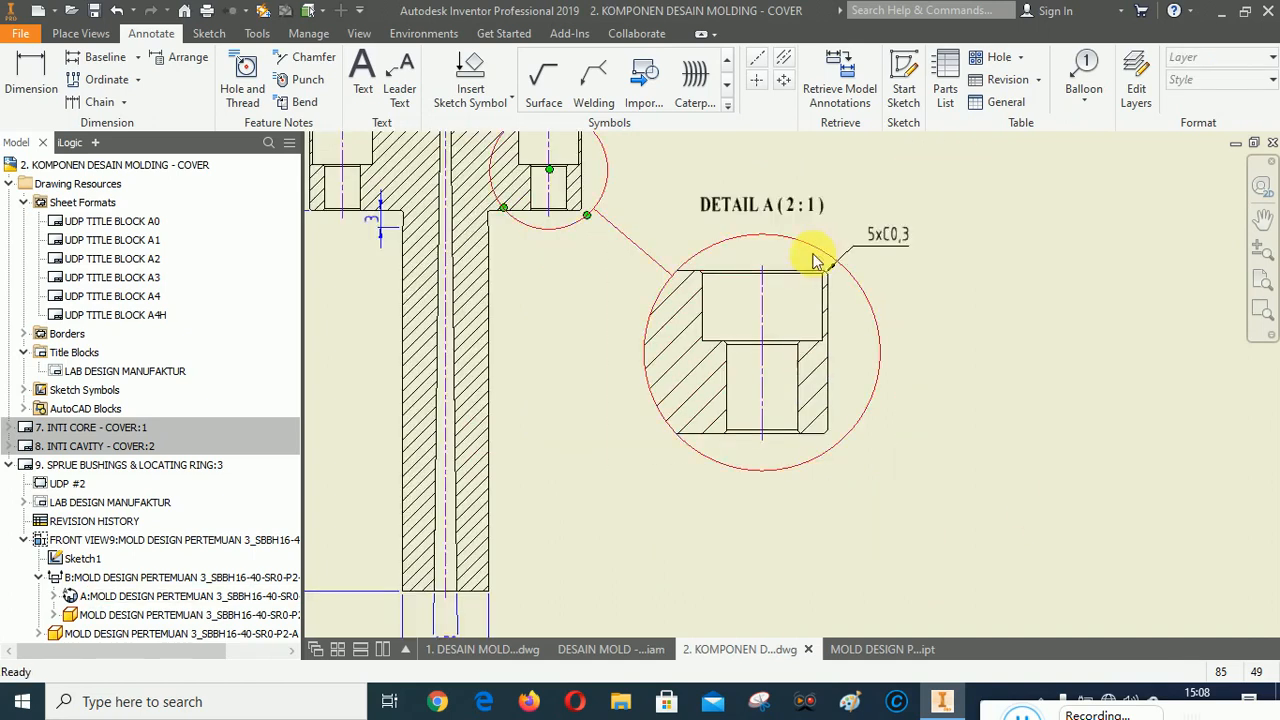
{"action": "scroll", "coordinate": [814, 251], "scroll_direction": "down", "scroll_amount": 2}
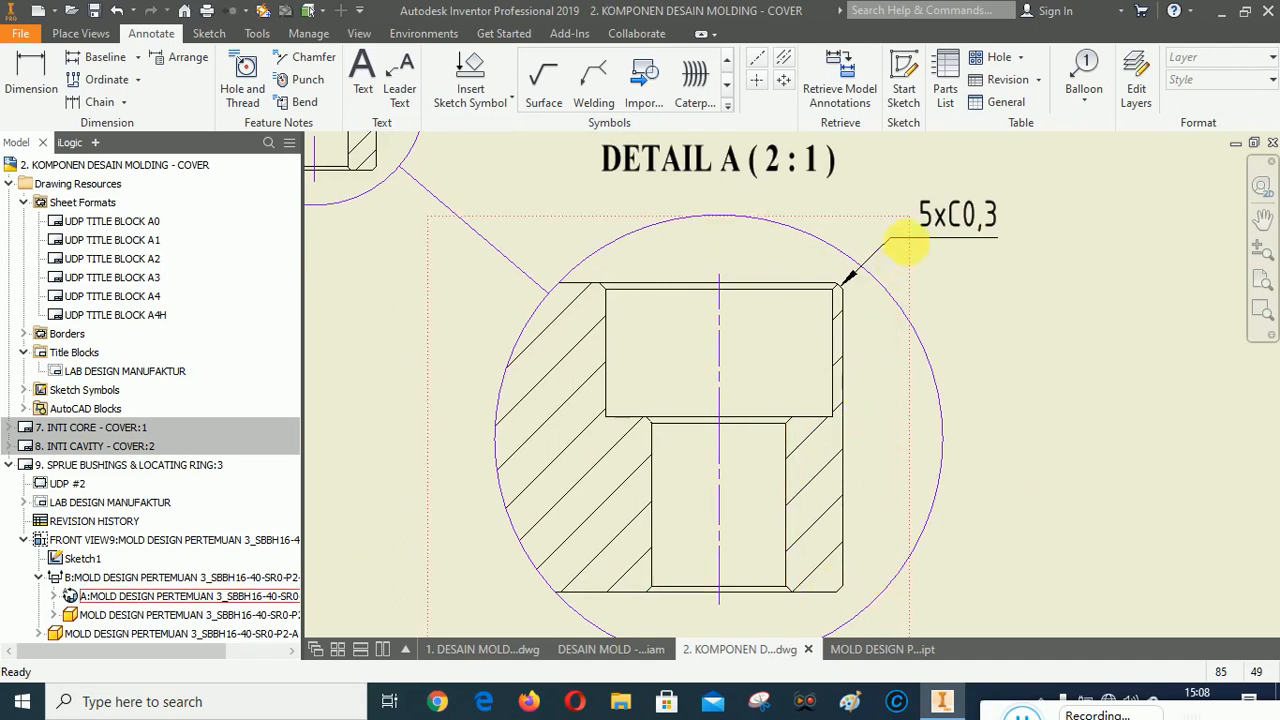
{"action": "left_click_drag", "start_coordinate": [889, 239], "coordinate": [880, 238]}
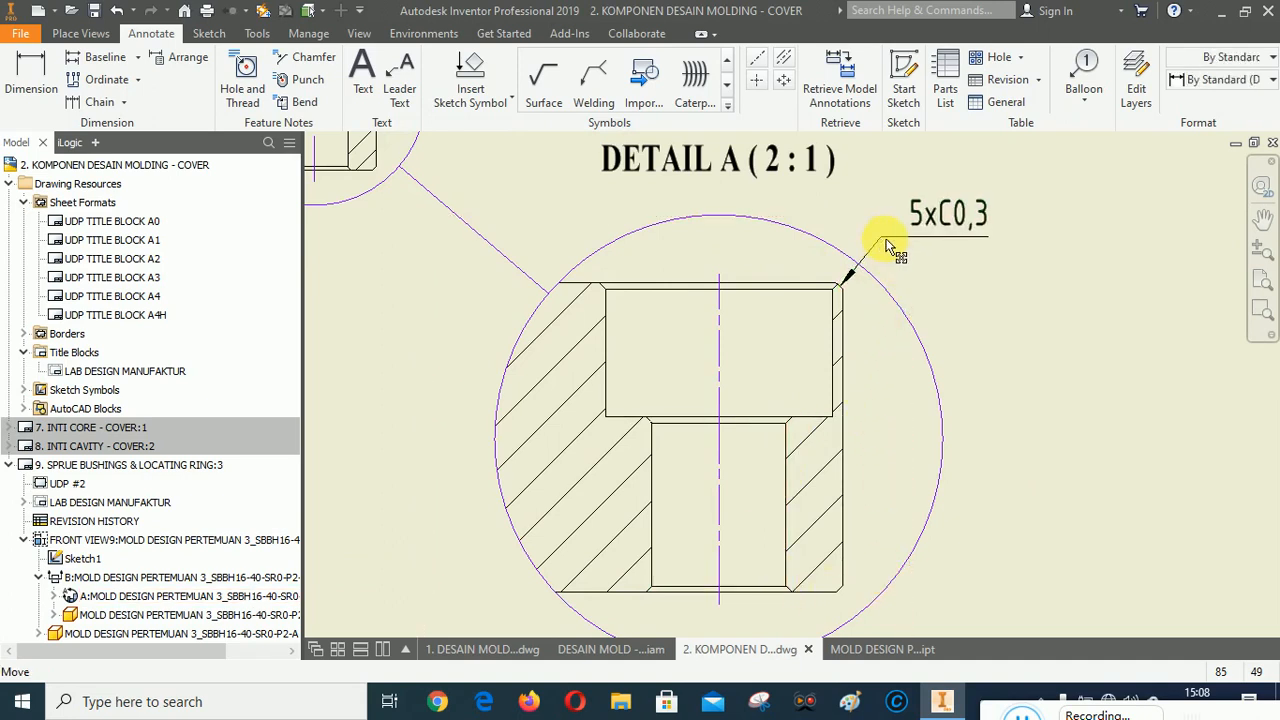
Add a hole note to the counterbored hole in detail view A, placing it above the view.
{"action": "scroll", "coordinate": [782, 347], "scroll_direction": "up", "scroll_amount": 3}
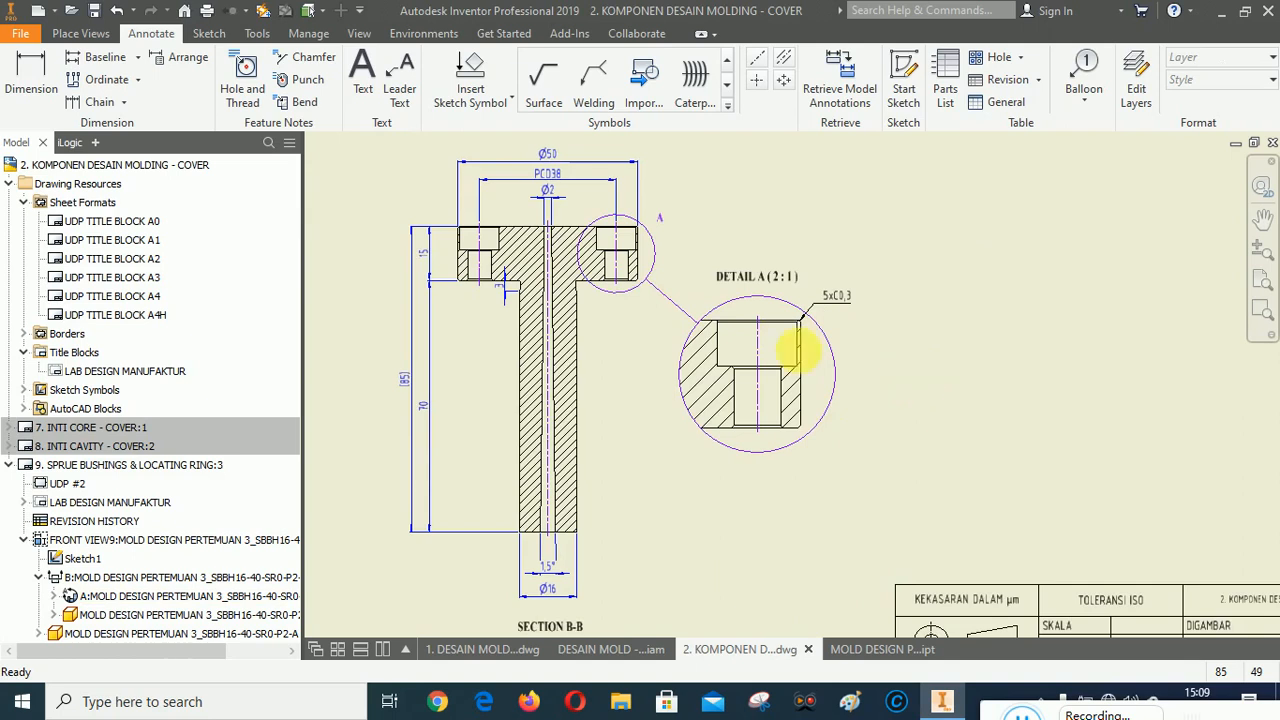
{"action": "scroll", "coordinate": [745, 335], "scroll_direction": "down", "scroll_amount": 3}
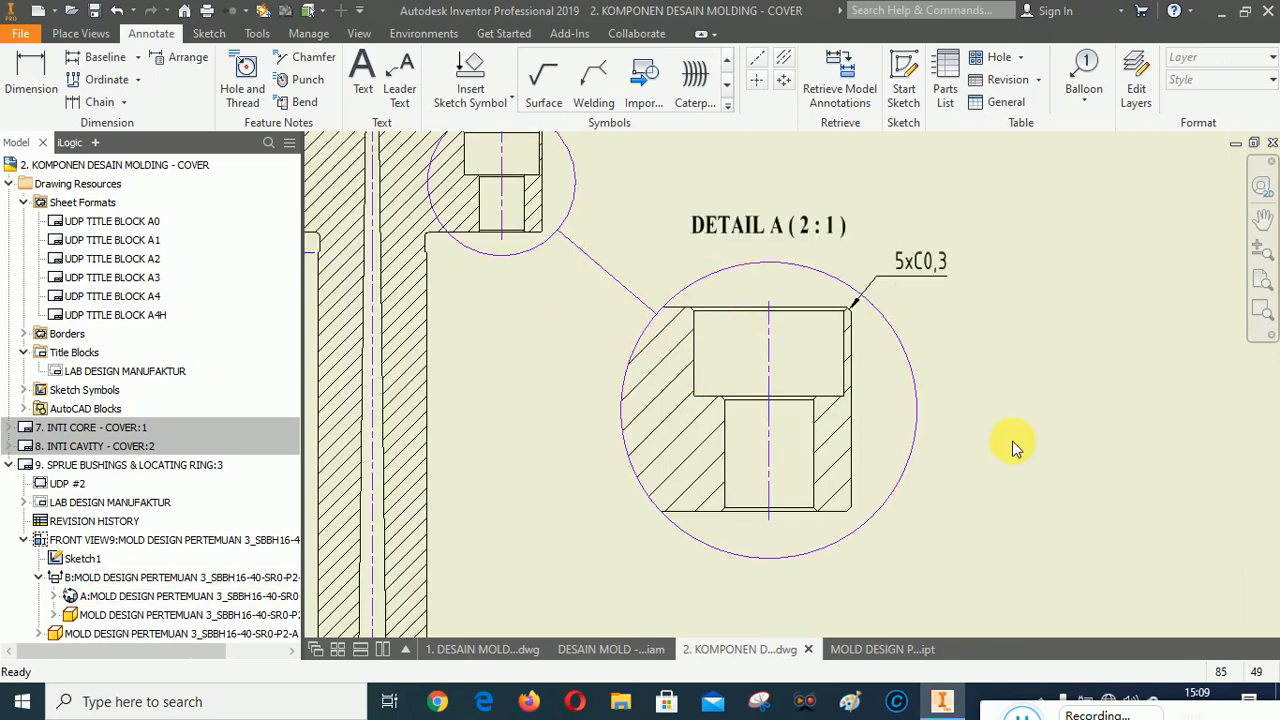
{"action": "scroll", "coordinate": [921, 417], "scroll_direction": "down", "scroll_amount": 3}
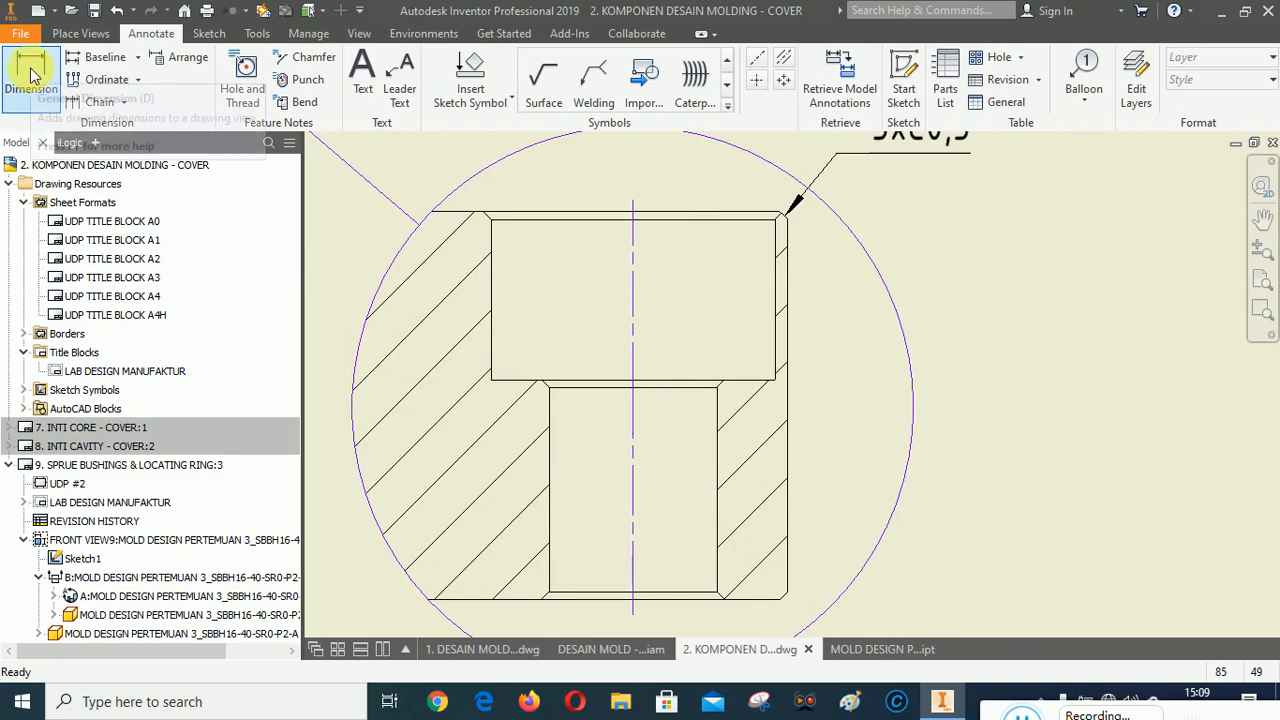
{"action": "scroll", "coordinate": [566, 480], "scroll_direction": "up", "scroll_amount": 4}
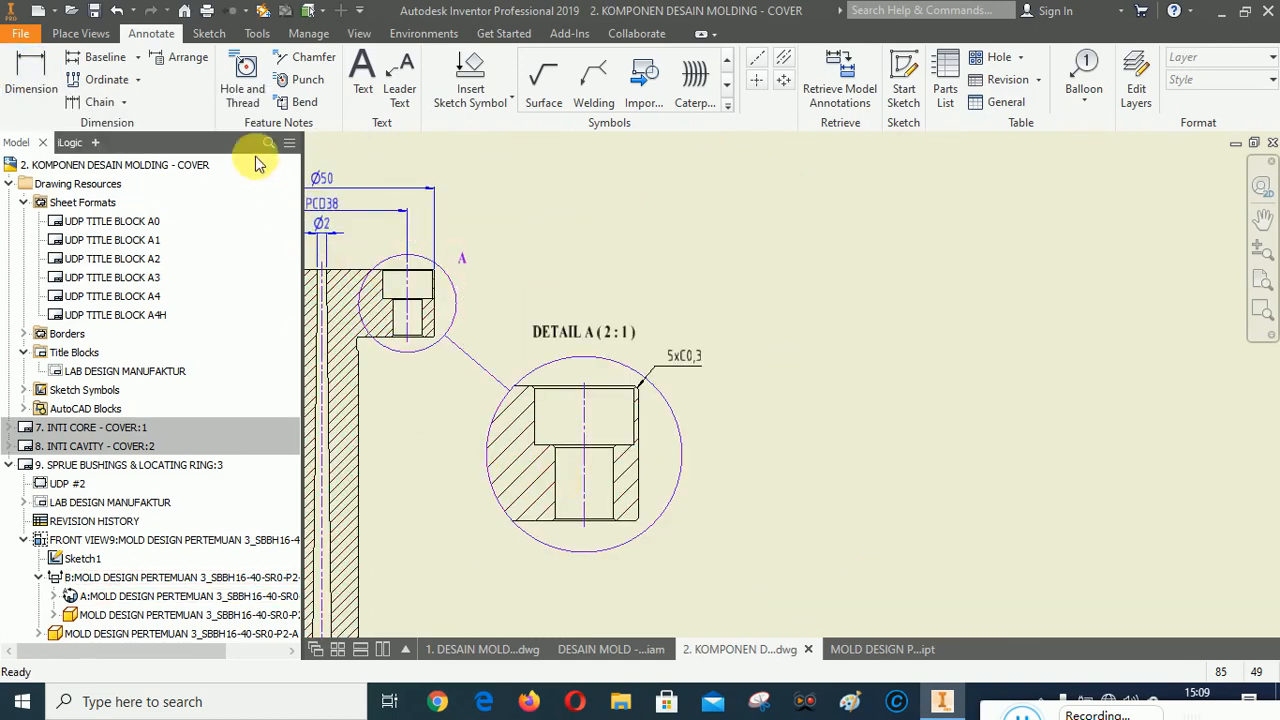
{"action": "left_click", "coordinate": [245, 78]}
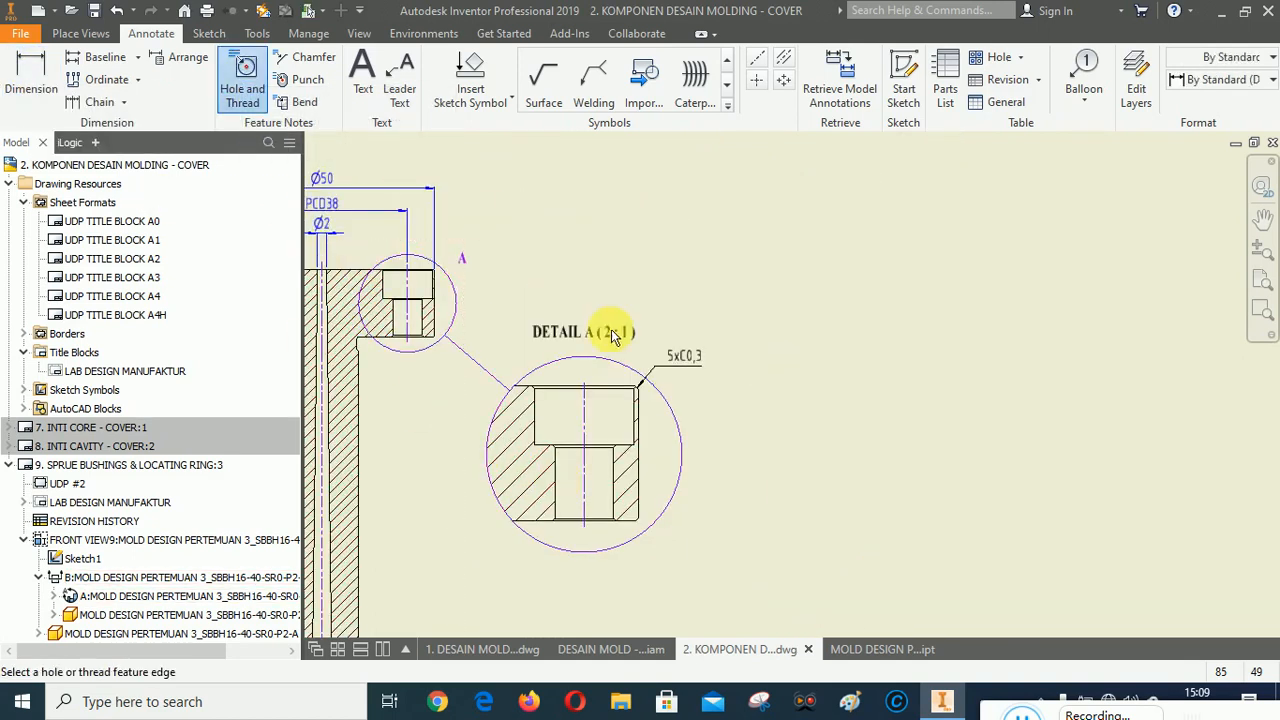
{"action": "scroll", "coordinate": [583, 396], "scroll_direction": "down", "scroll_amount": 5}
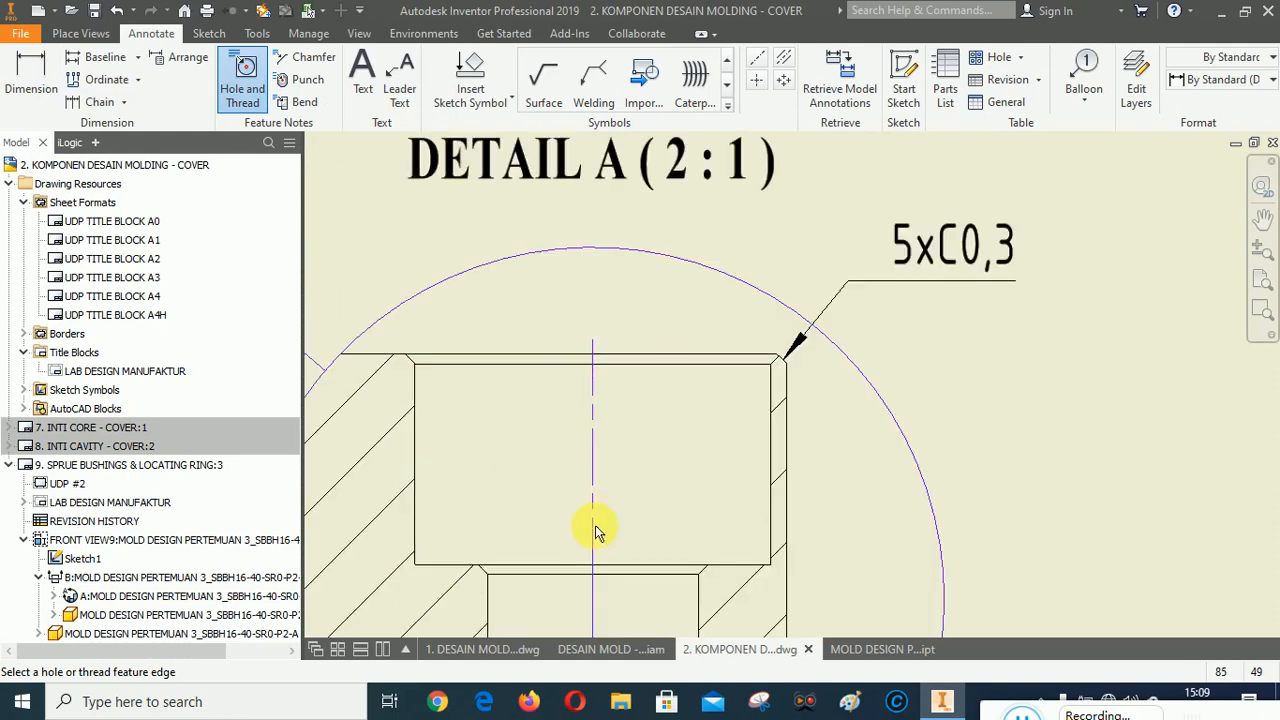
{"action": "left_click", "coordinate": [594, 566]}
{"action": "scroll", "coordinate": [665, 425], "scroll_direction": "up", "scroll_amount": 4}
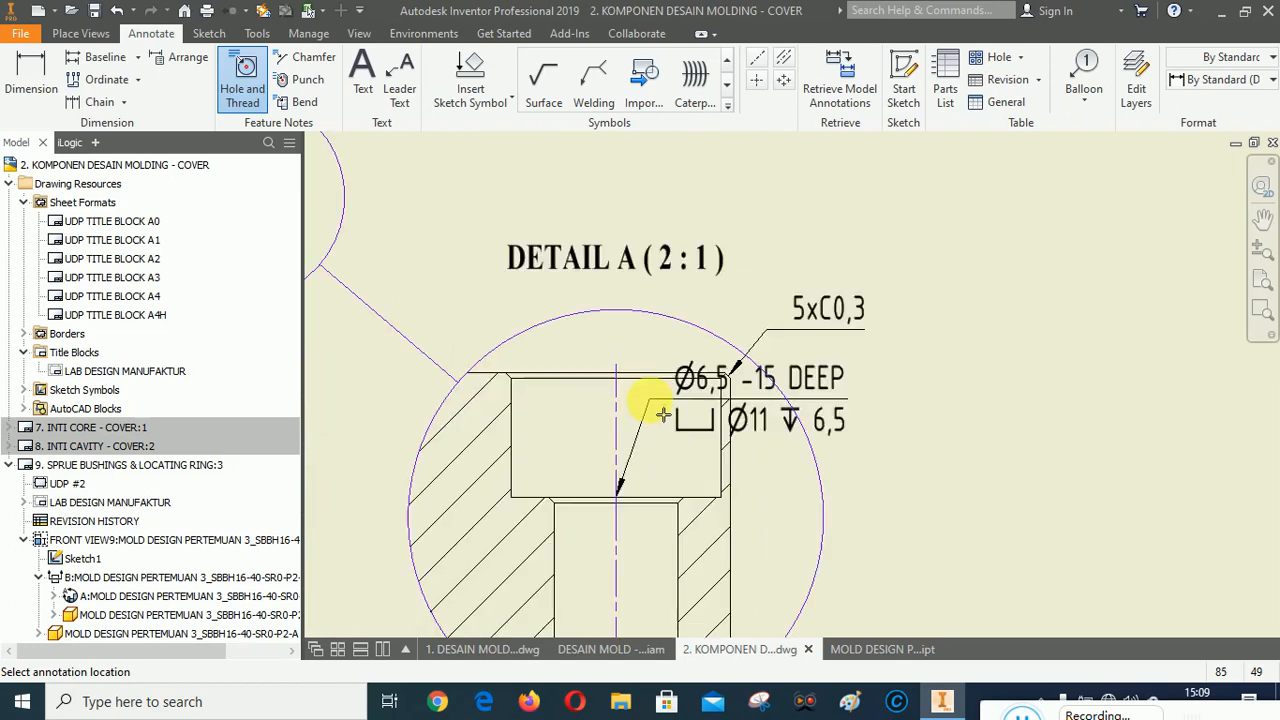
{"action": "scroll", "coordinate": [729, 263], "scroll_direction": "down", "scroll_amount": 6}
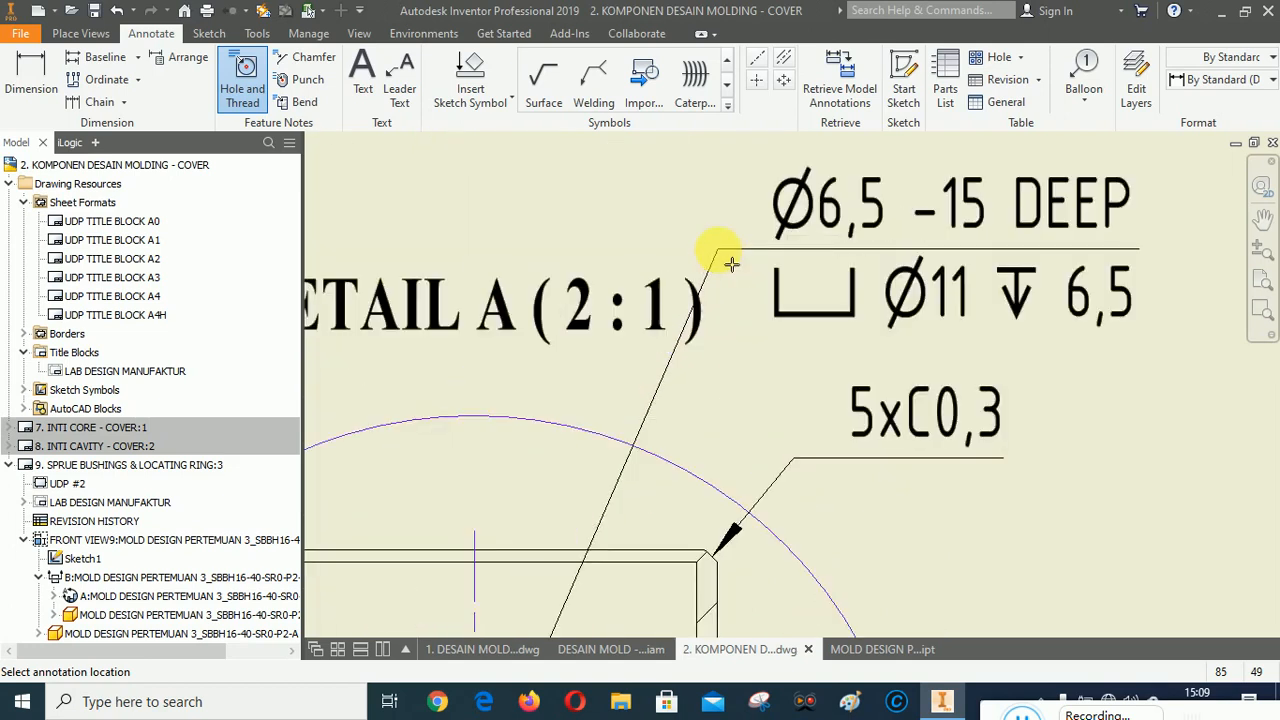
{"action": "scroll", "coordinate": [695, 244], "scroll_direction": "up", "scroll_amount": 3}
{"action": "scroll", "coordinate": [694, 244], "scroll_direction": "up", "scroll_amount": 2}
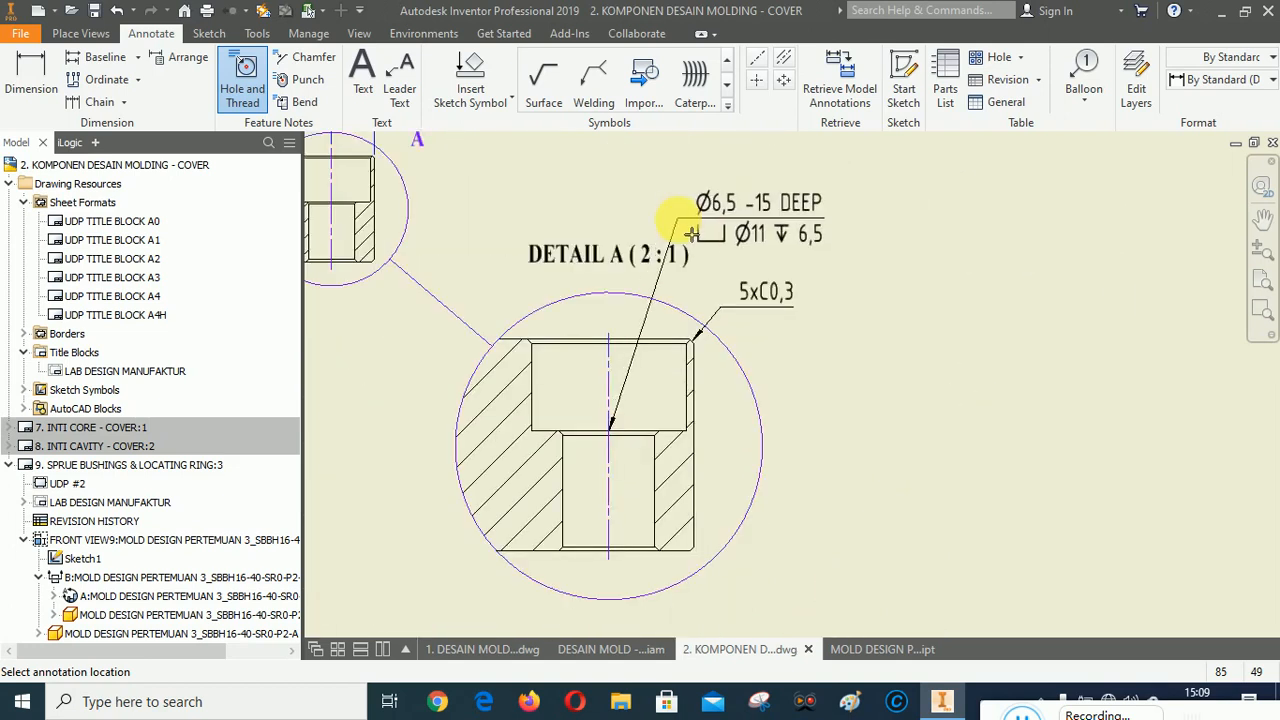
{"action": "scroll", "coordinate": [693, 242], "scroll_direction": "down", "scroll_amount": 3}
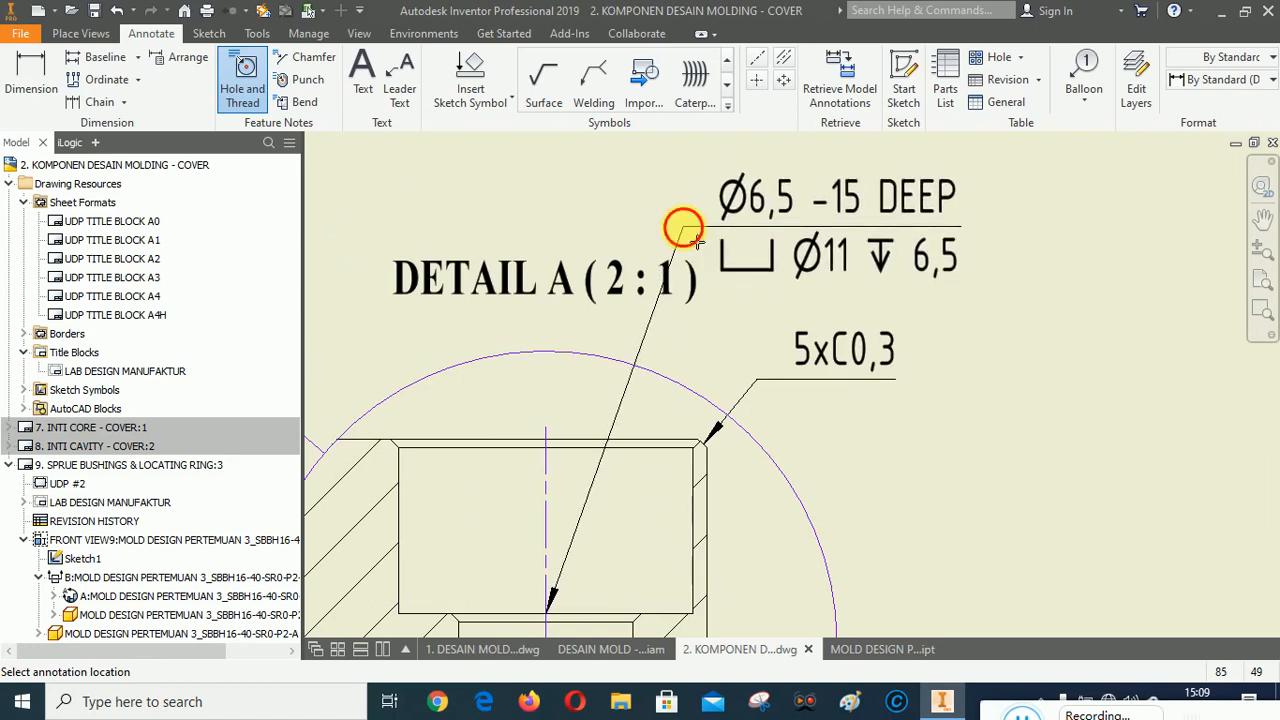
{"action": "left_click", "coordinate": [683, 228]}
{"action": "right_click", "coordinate": [1032, 348]}
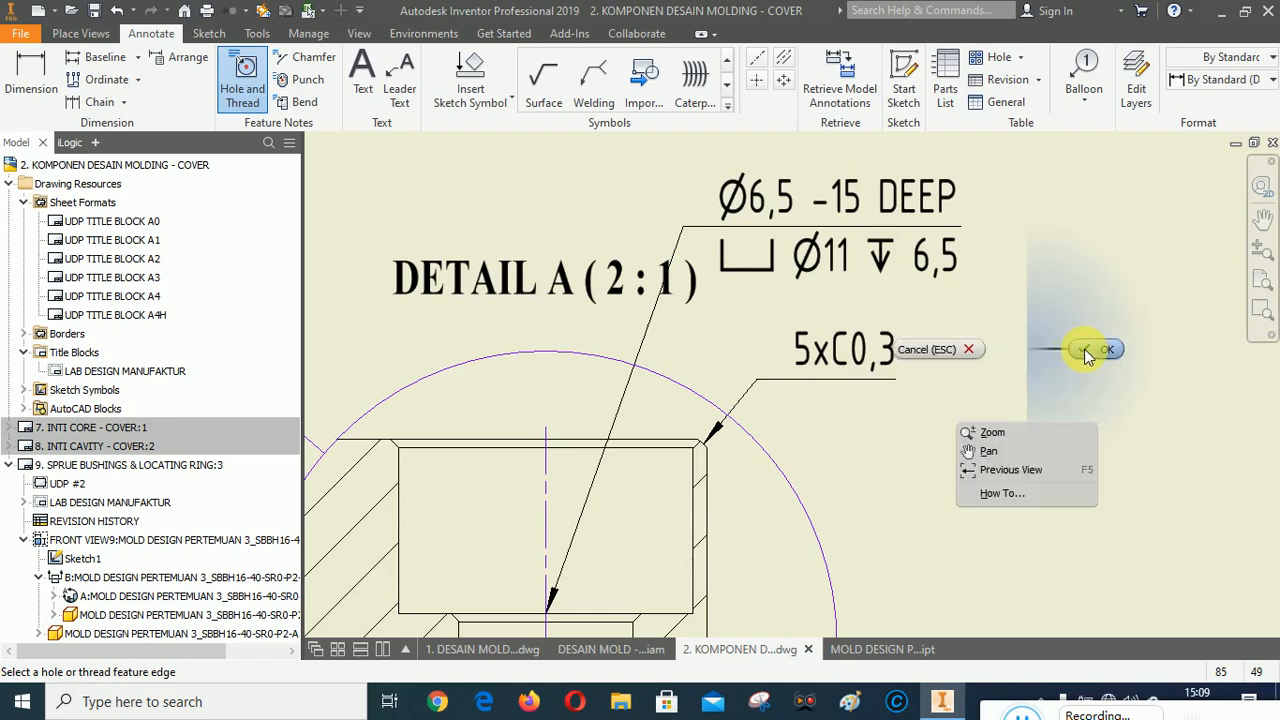
{"action": "left_click", "coordinate": [1084, 349]}
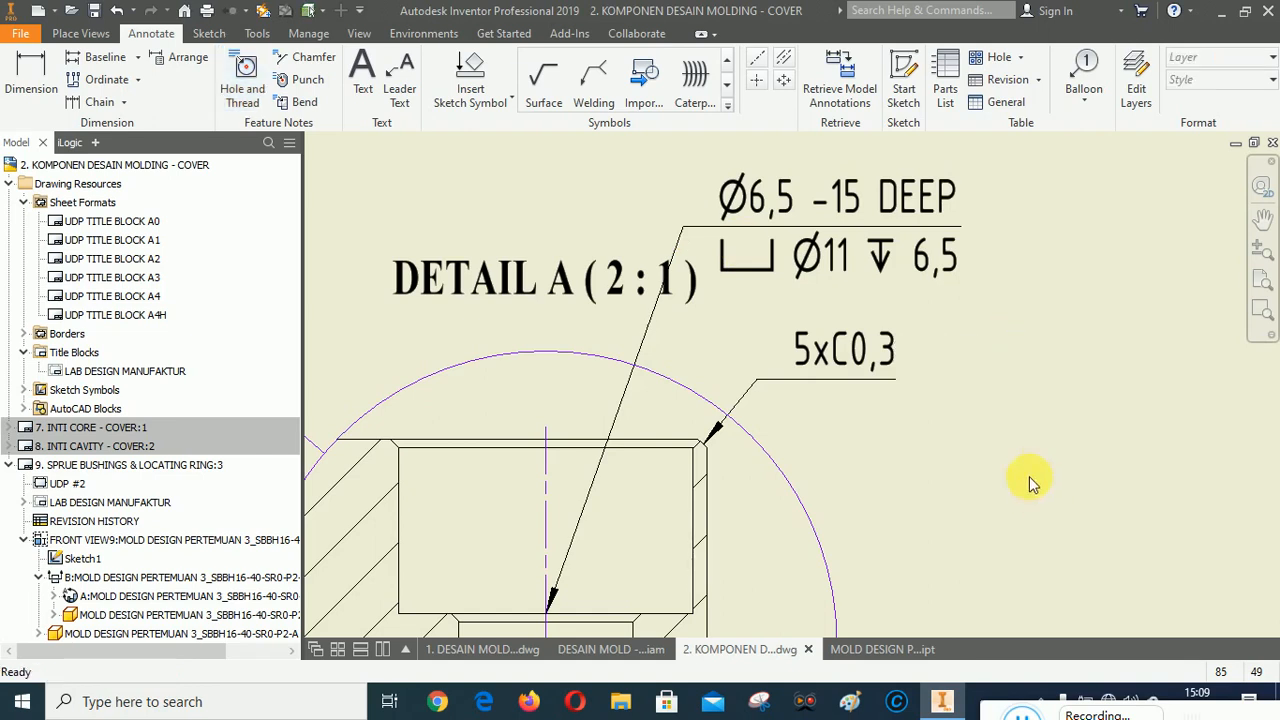
Edit the hole note so the through-hole depth reads THRU instead of the depth value.
{"action": "double_click", "coordinate": [890, 203]}
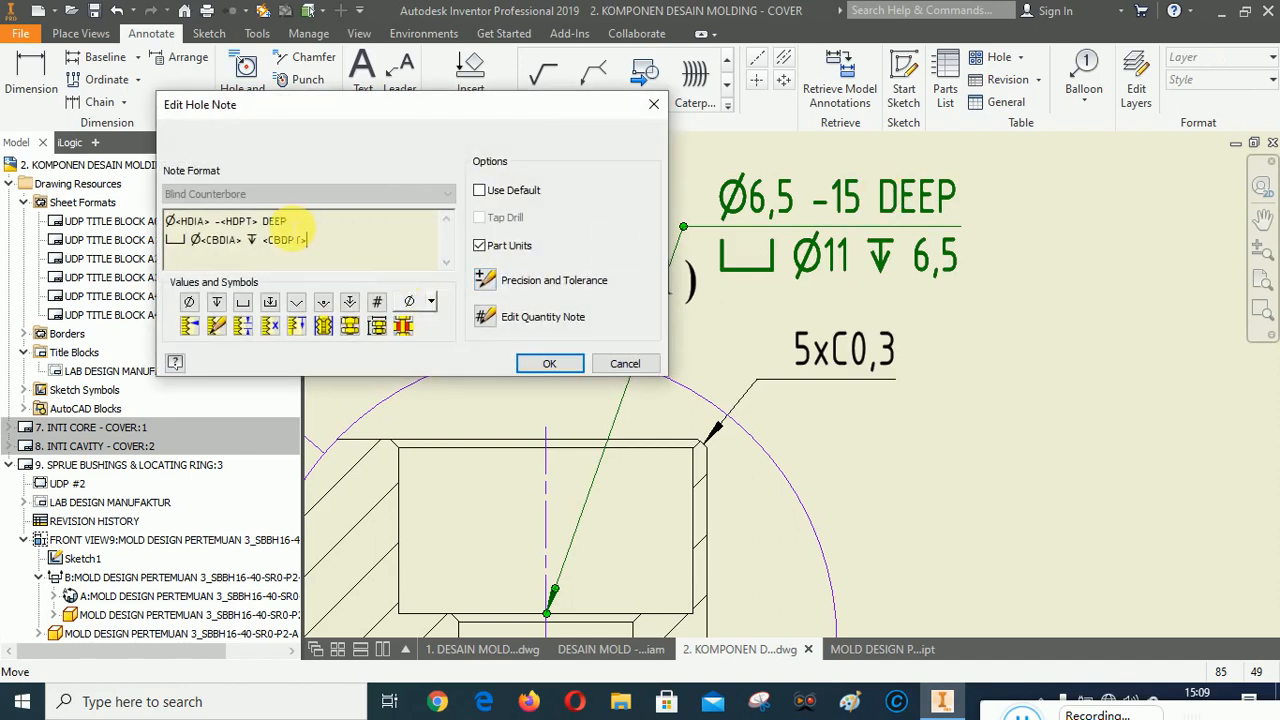
{"action": "left_click_drag", "start_coordinate": [272, 222], "coordinate": [218, 224]}
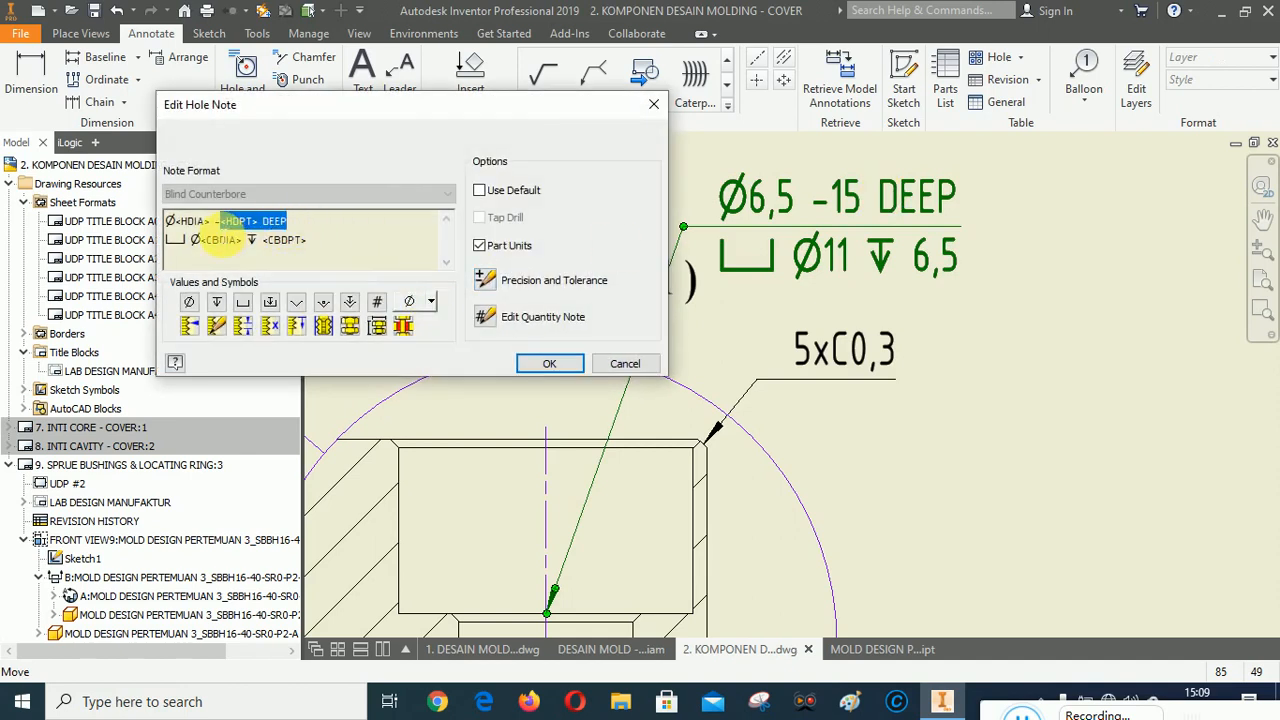
{"action": "type", "text": "TYNOTE>Ø<HDIA> THRU"}
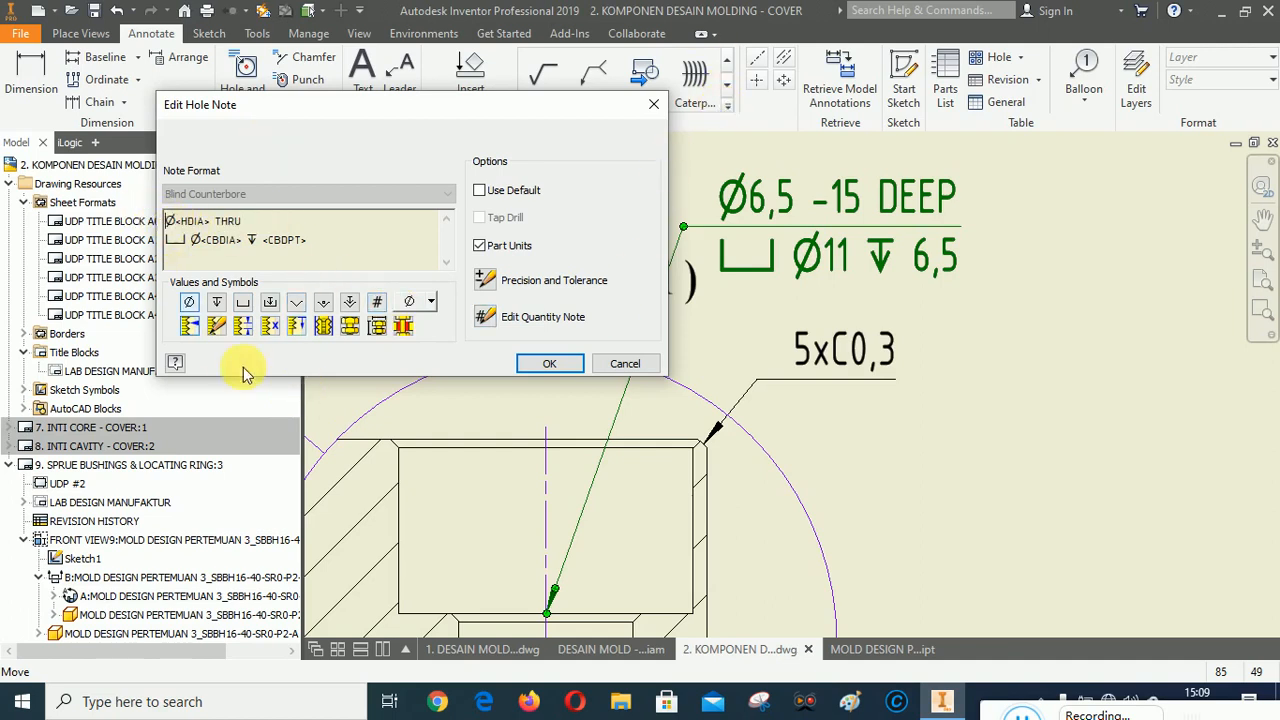
{"action": "left_click", "coordinate": [545, 363]}
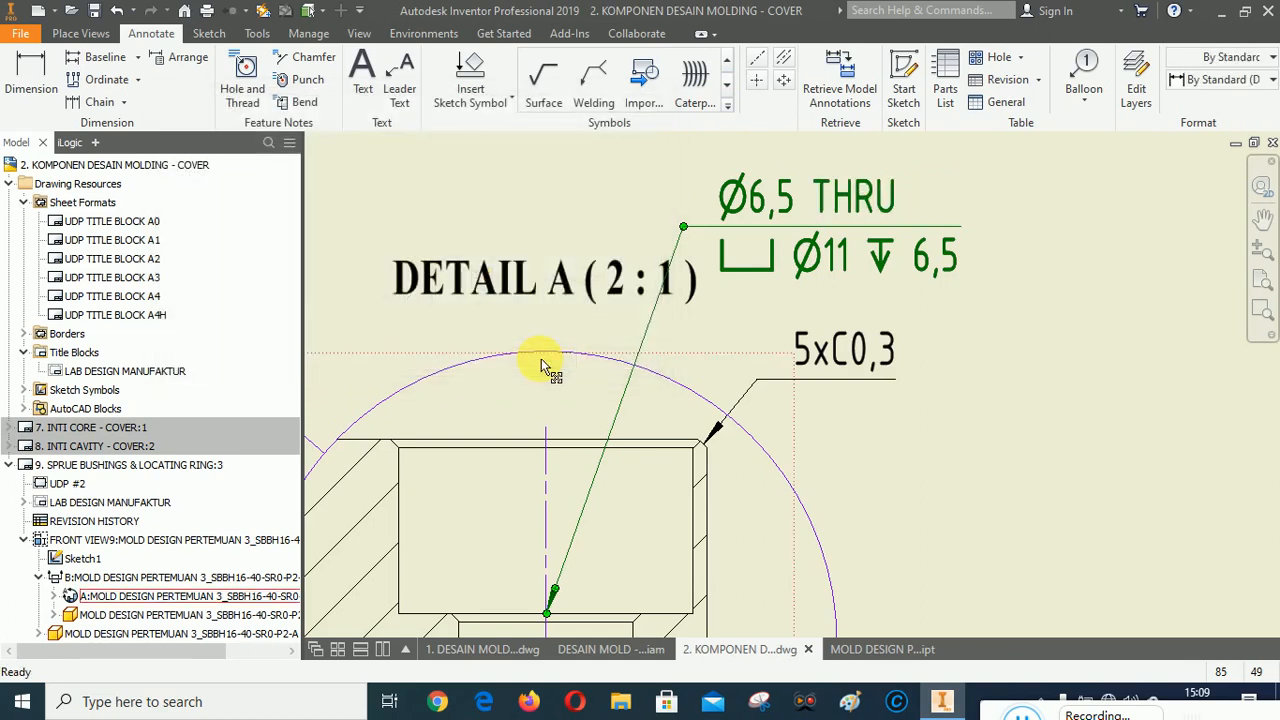
Edit the hole note to replace the quantity placeholder with a 2x prefix.
{"action": "double_click", "coordinate": [757, 204]}
{"action": "left_click_drag", "start_coordinate": [220, 221], "coordinate": [165, 221]}
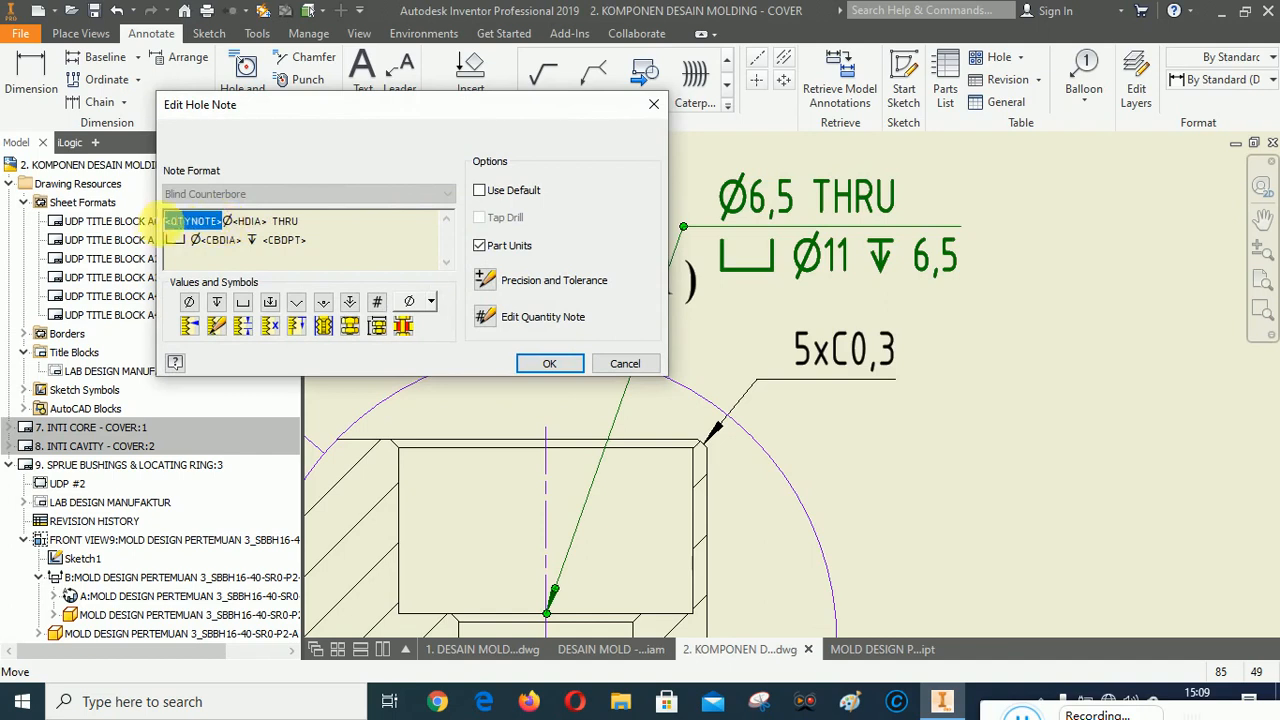
{"action": "type", "text": "2x"}
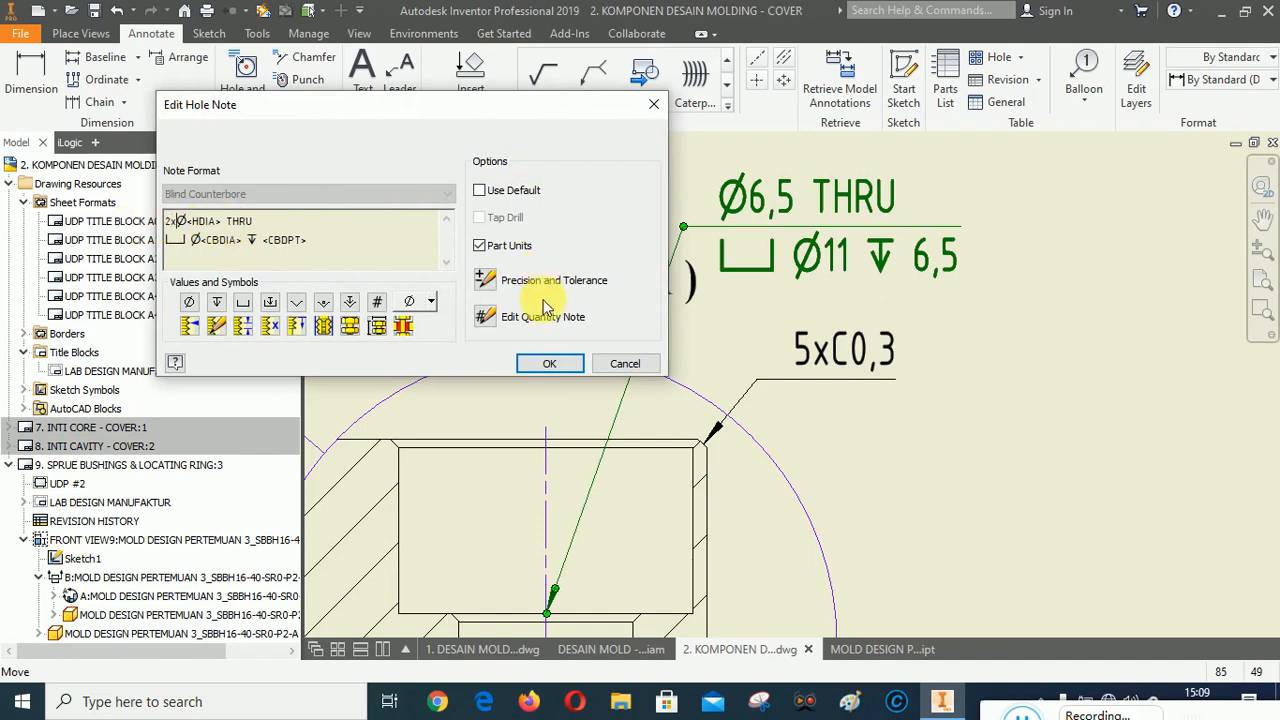
{"action": "left_click", "coordinate": [549, 364]}
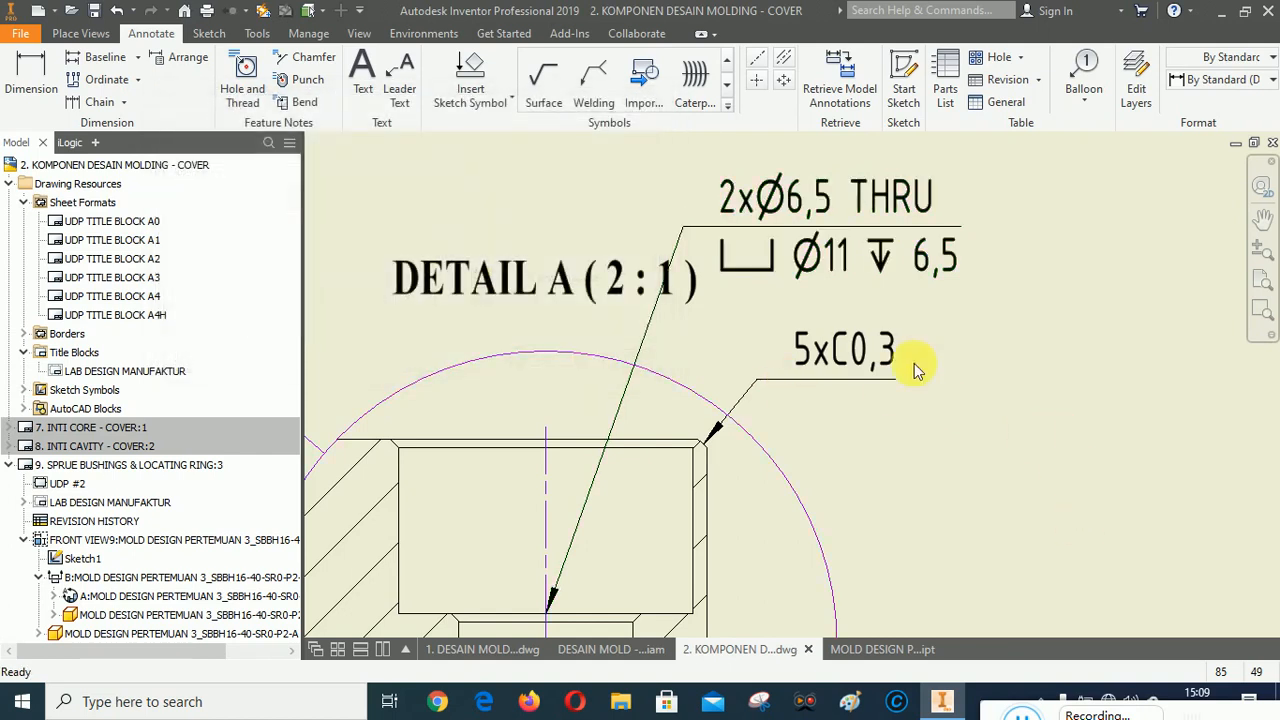
Rearrange the hole note leader and the DETAIL A label above detail view A.
{"action": "scroll", "coordinate": [824, 367], "scroll_direction": "up", "scroll_amount": 5}
{"action": "scroll", "coordinate": [718, 328], "scroll_direction": "down", "scroll_amount": 3}
{"action": "left_click_drag", "start_coordinate": [706, 334], "coordinate": [708, 230]}
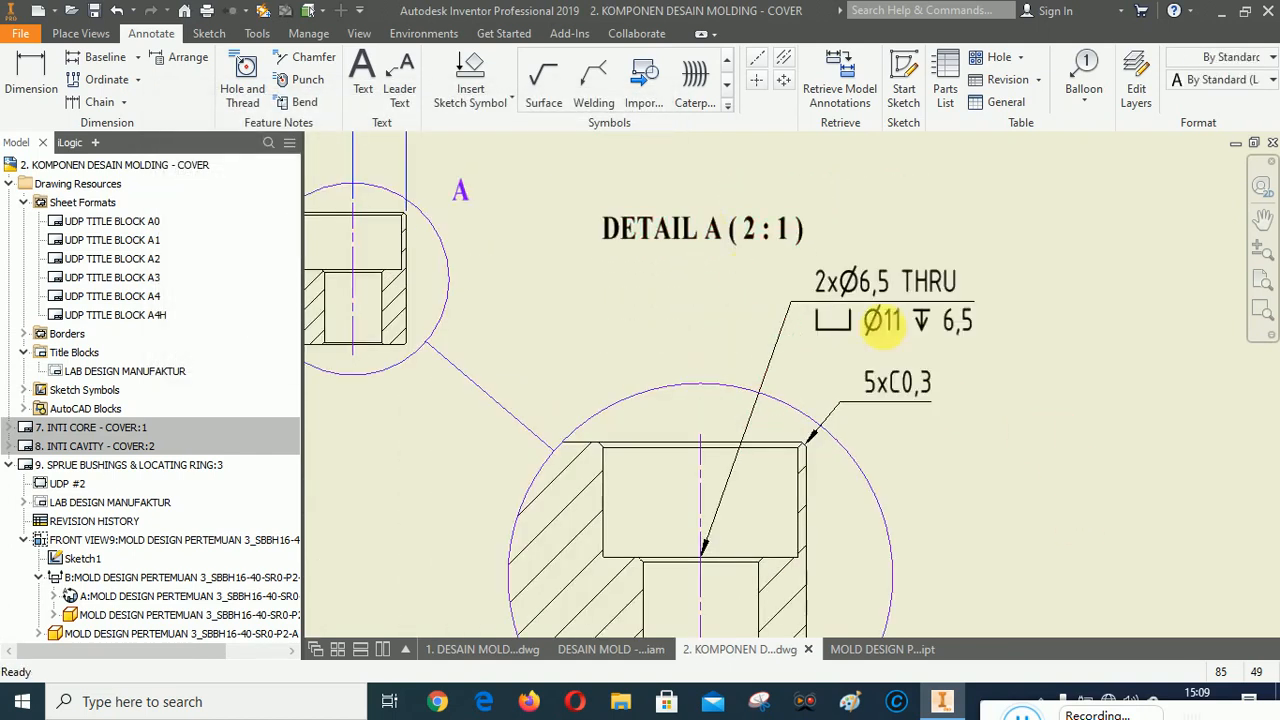
{"action": "left_click", "coordinate": [1061, 436]}
{"action": "scroll", "coordinate": [880, 460], "scroll_direction": "down", "scroll_amount": 4}
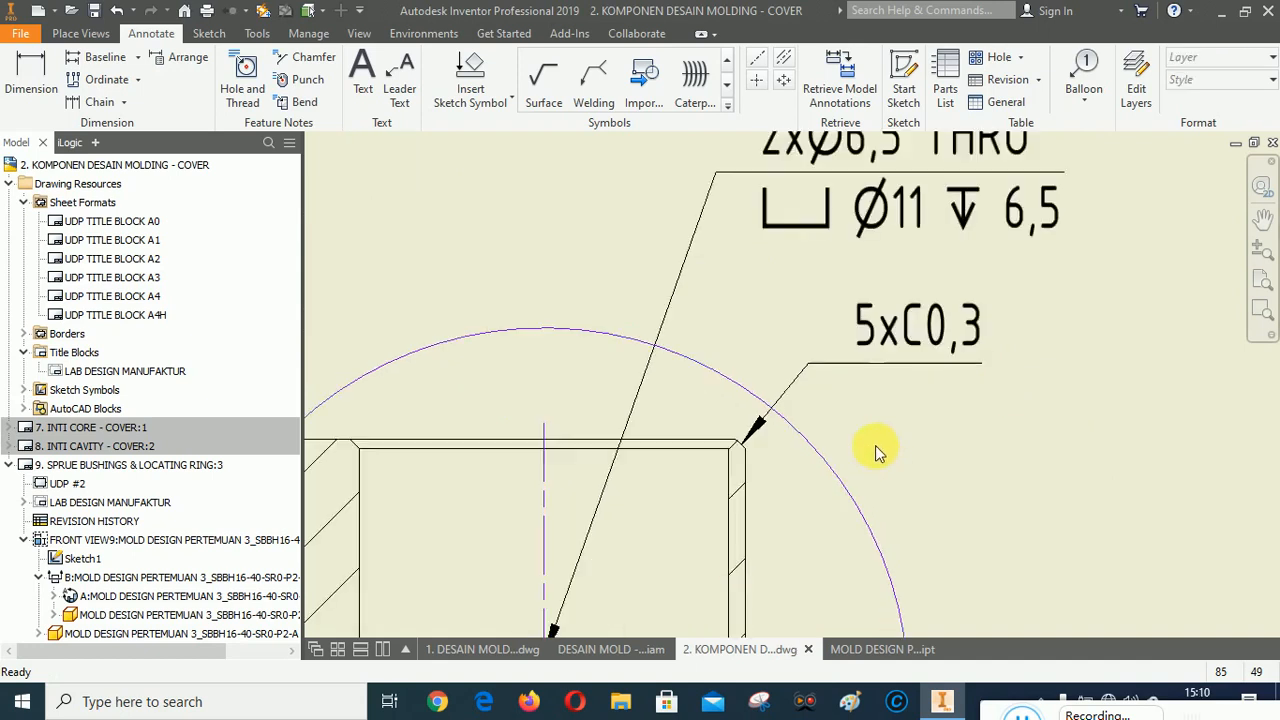
{"action": "scroll", "coordinate": [742, 348], "scroll_direction": "up", "scroll_amount": 4}
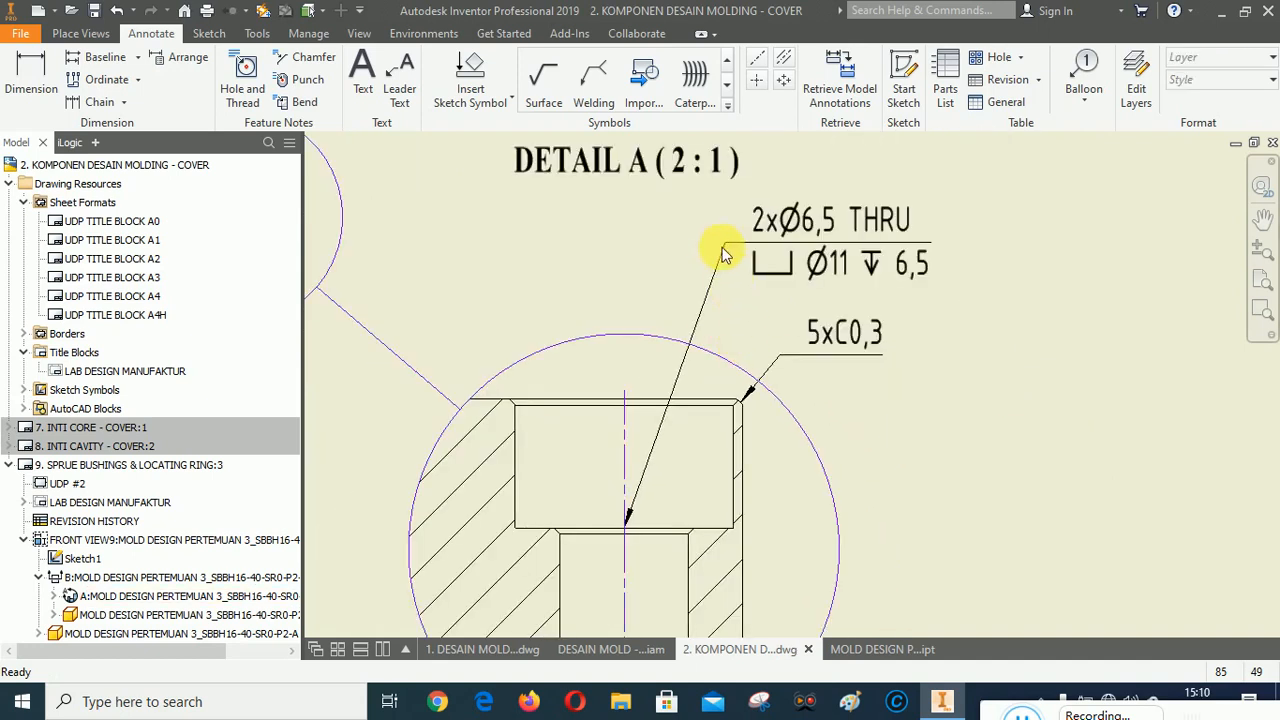
{"action": "left_click_drag", "start_coordinate": [724, 254], "coordinate": [703, 257]}
{"action": "left_click_drag", "start_coordinate": [631, 167], "coordinate": [630, 188]}
Move detail view A slightly up and to the right on the sheet.
{"action": "scroll", "coordinate": [987, 247], "scroll_direction": "up", "scroll_amount": 4}
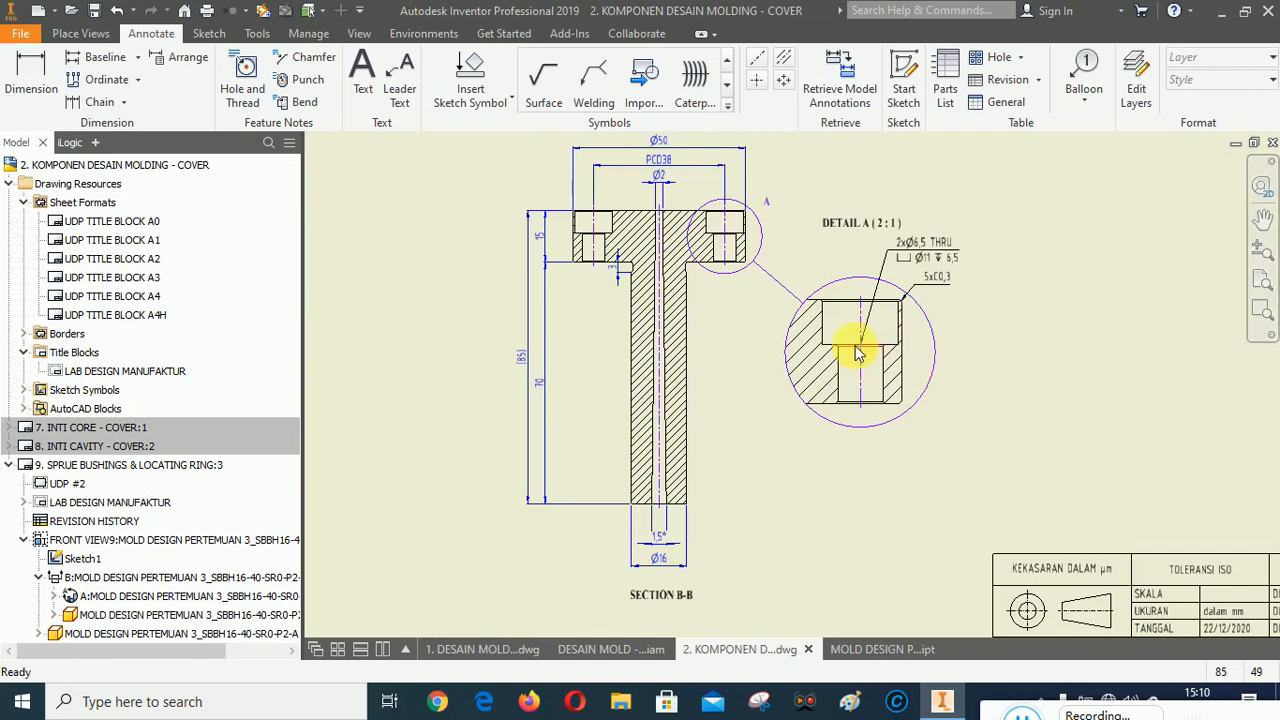
{"action": "left_click", "coordinate": [921, 355]}
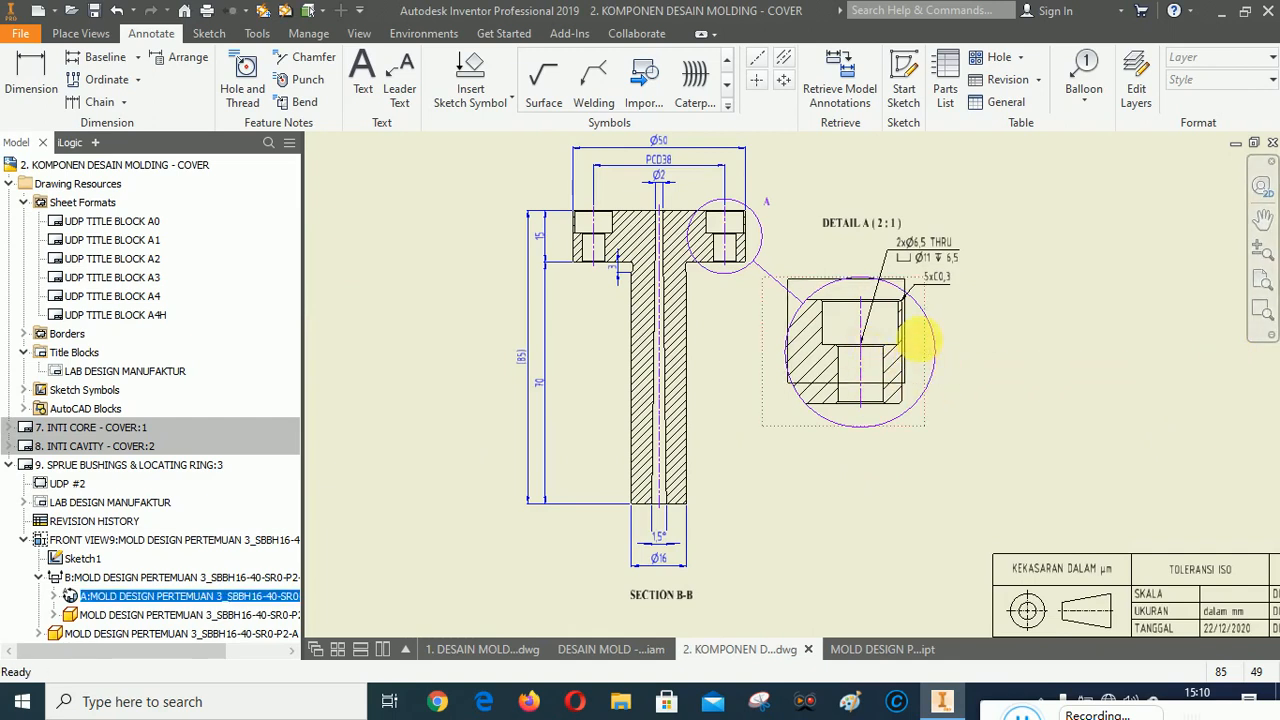
{"action": "left_click_drag", "start_coordinate": [920, 345], "coordinate": [931, 316]}
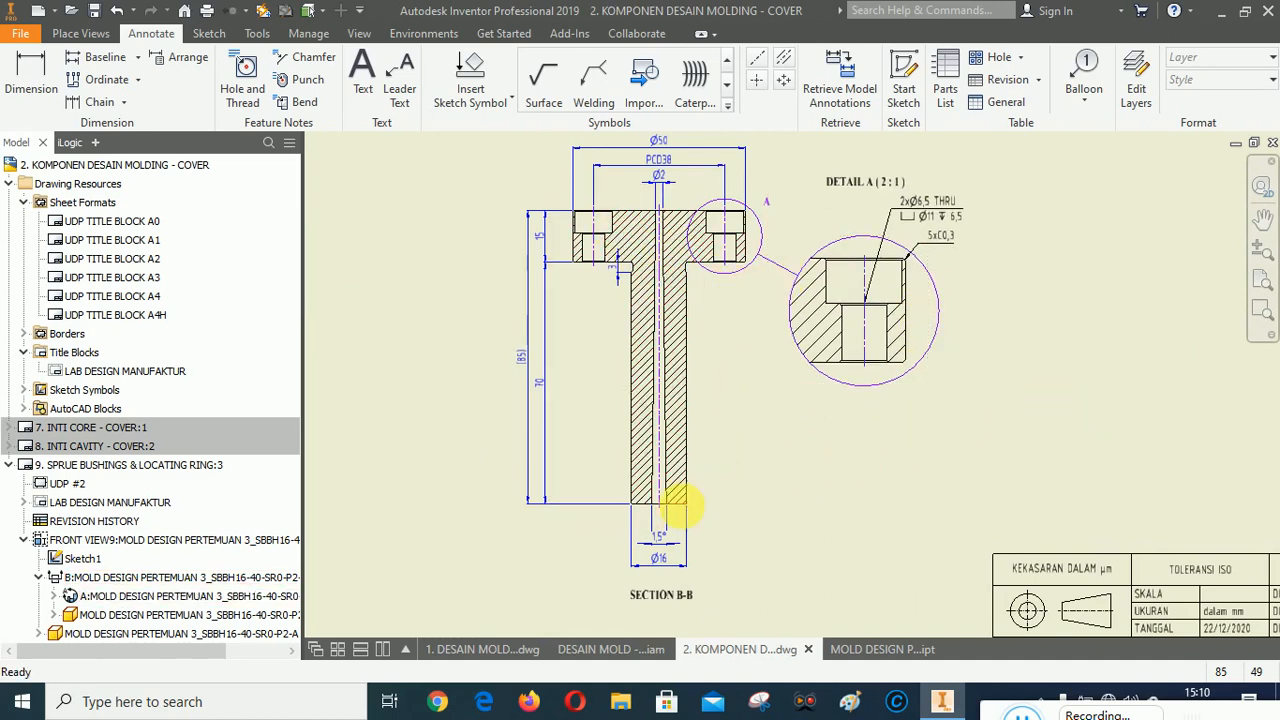
Start a 2:1 detail view B of the section view with a rectangular fence and smooth cutout around the flange-to-shank junction at the sprue hole.
{"action": "scroll", "coordinate": [680, 514], "scroll_direction": "up", "scroll_amount": 3}
{"action": "scroll", "coordinate": [657, 528], "scroll_direction": "down", "scroll_amount": 2}
{"action": "scroll", "coordinate": [676, 210], "scroll_direction": "up", "scroll_amount": 3}
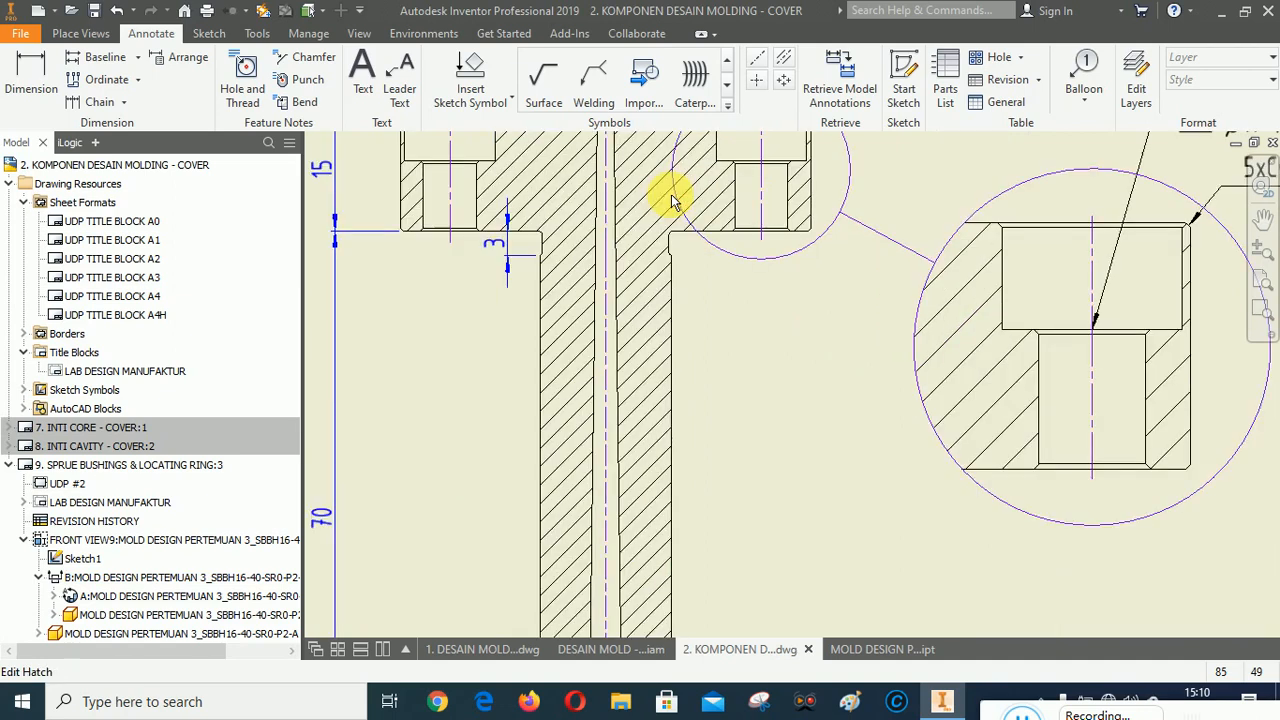
{"action": "scroll", "coordinate": [586, 177], "scroll_direction": "up", "scroll_amount": 1}
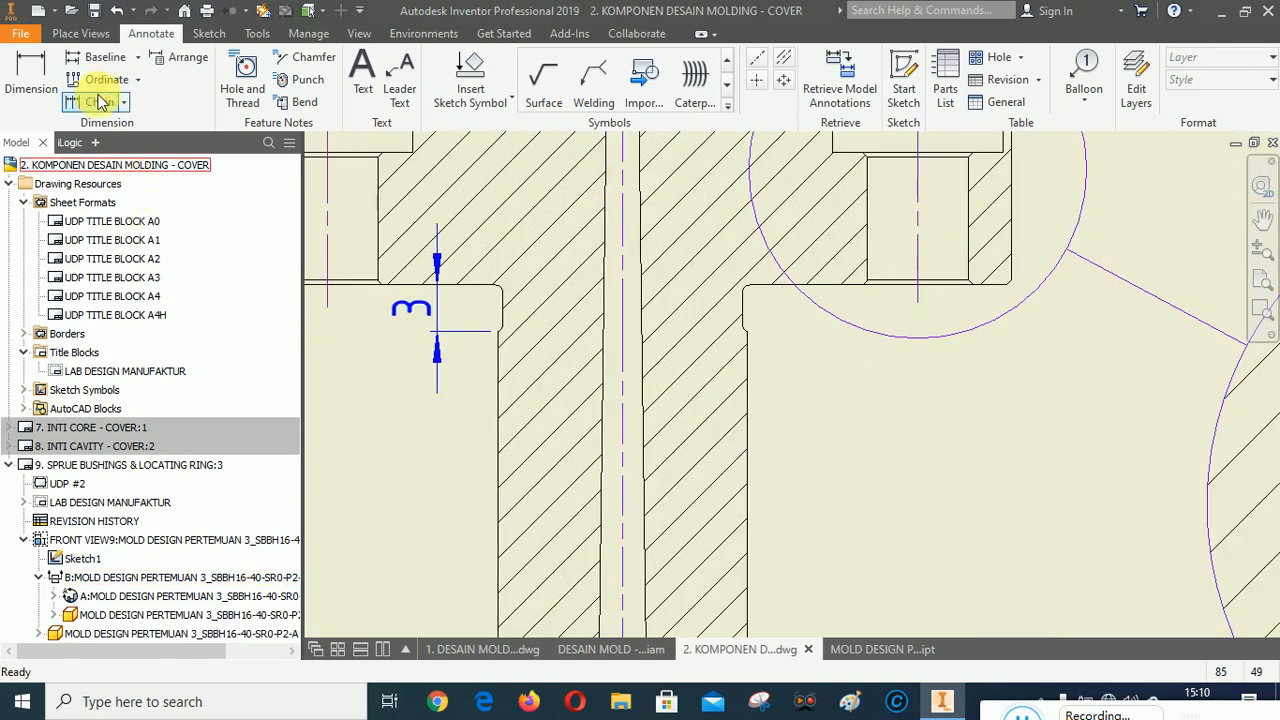
{"action": "left_click", "coordinate": [81, 33]}
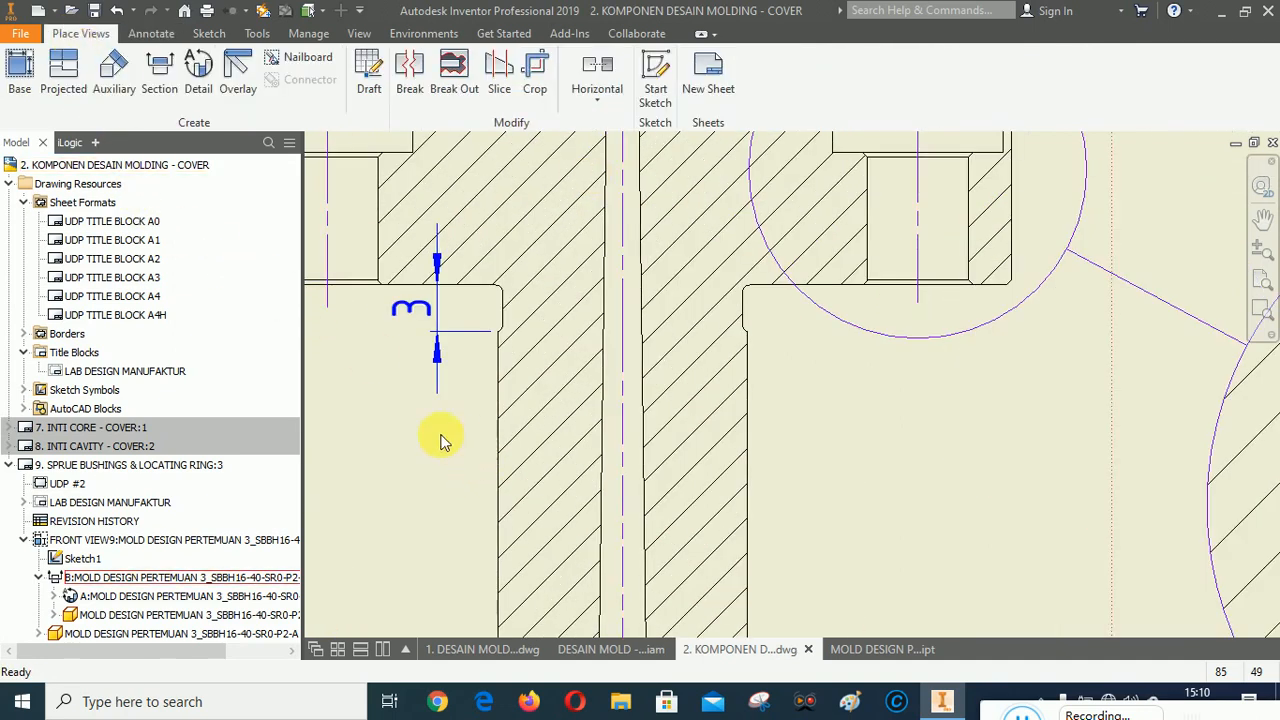
{"action": "left_click", "coordinate": [198, 75]}
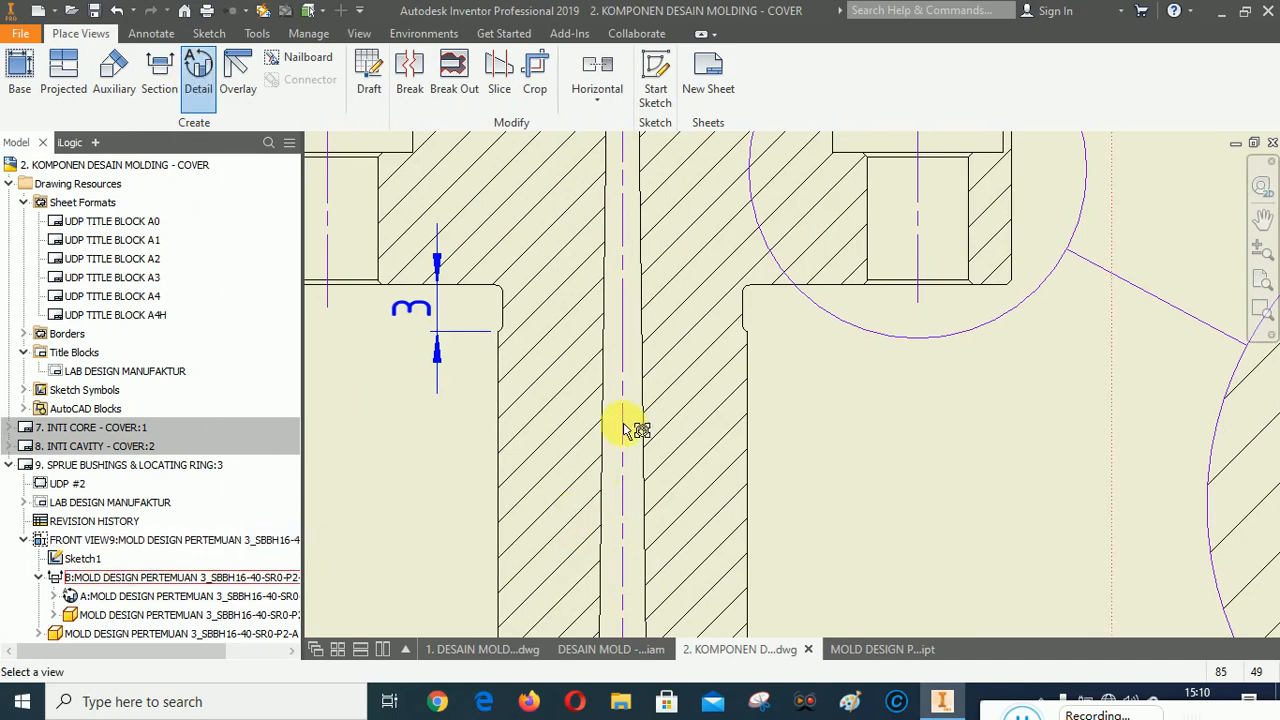
{"action": "left_click", "coordinate": [623, 337]}
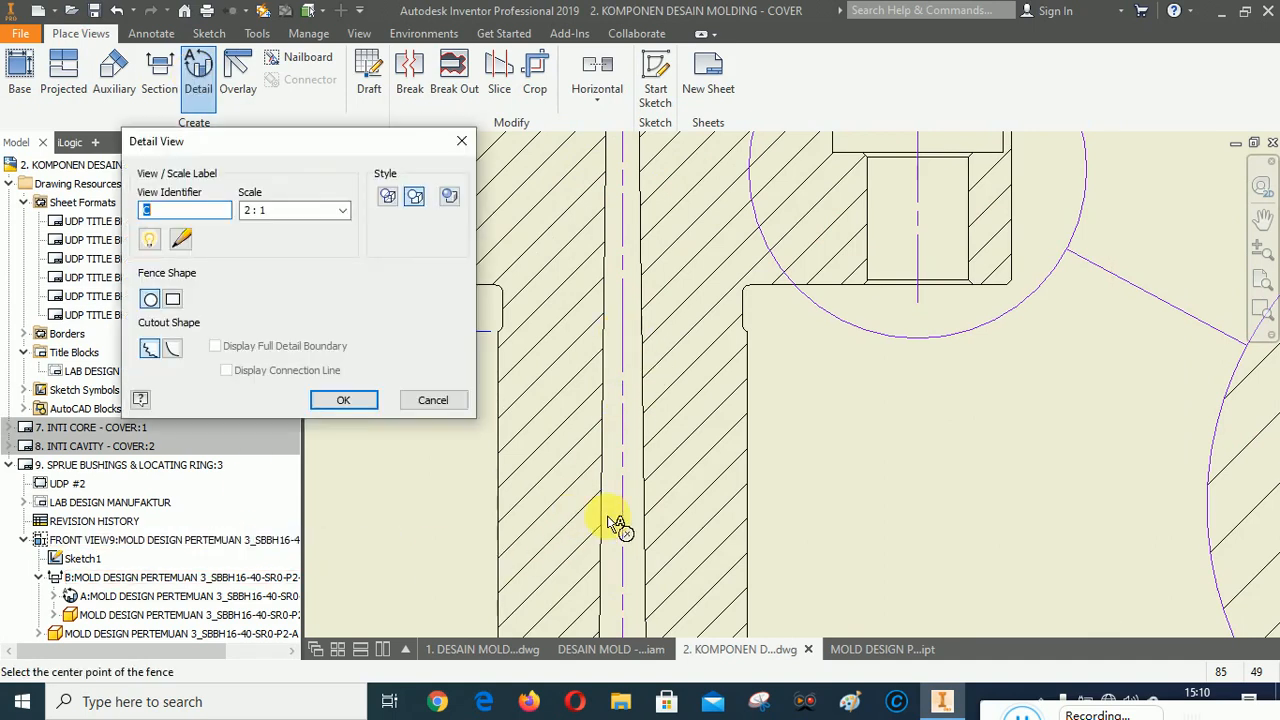
{"action": "left_click", "coordinate": [174, 300]}
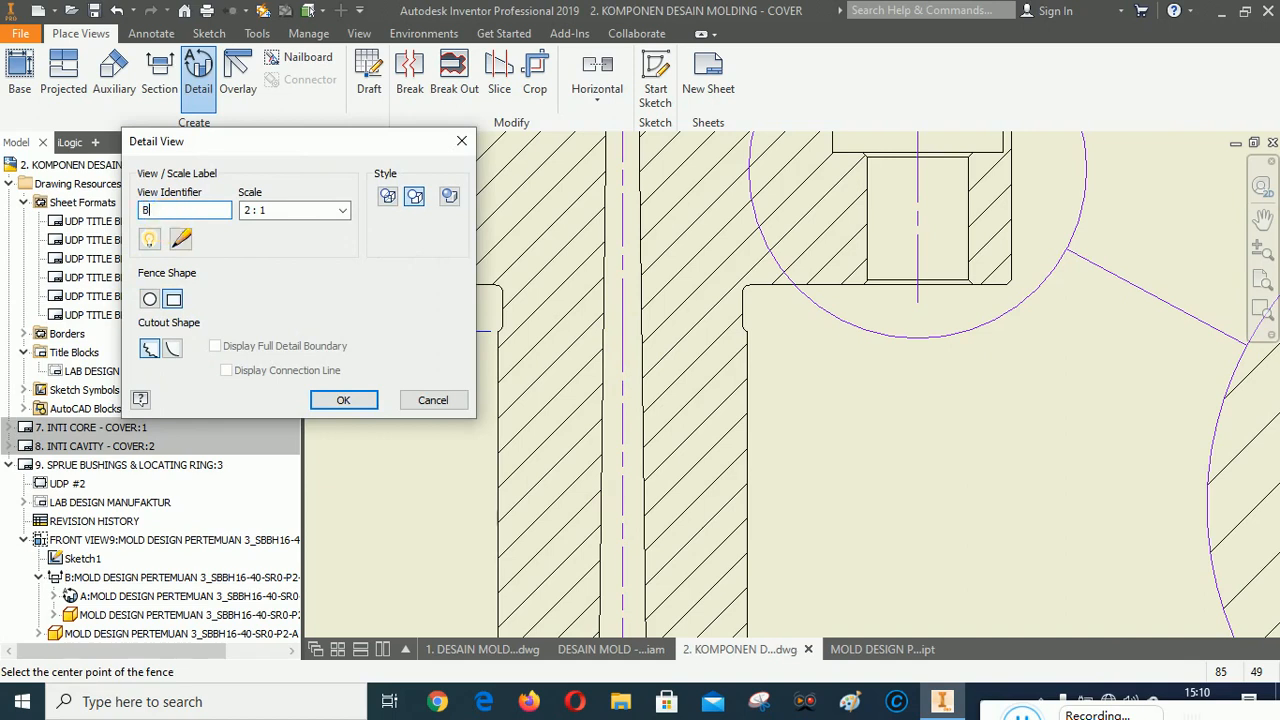
{"action": "left_click", "coordinate": [174, 352]}
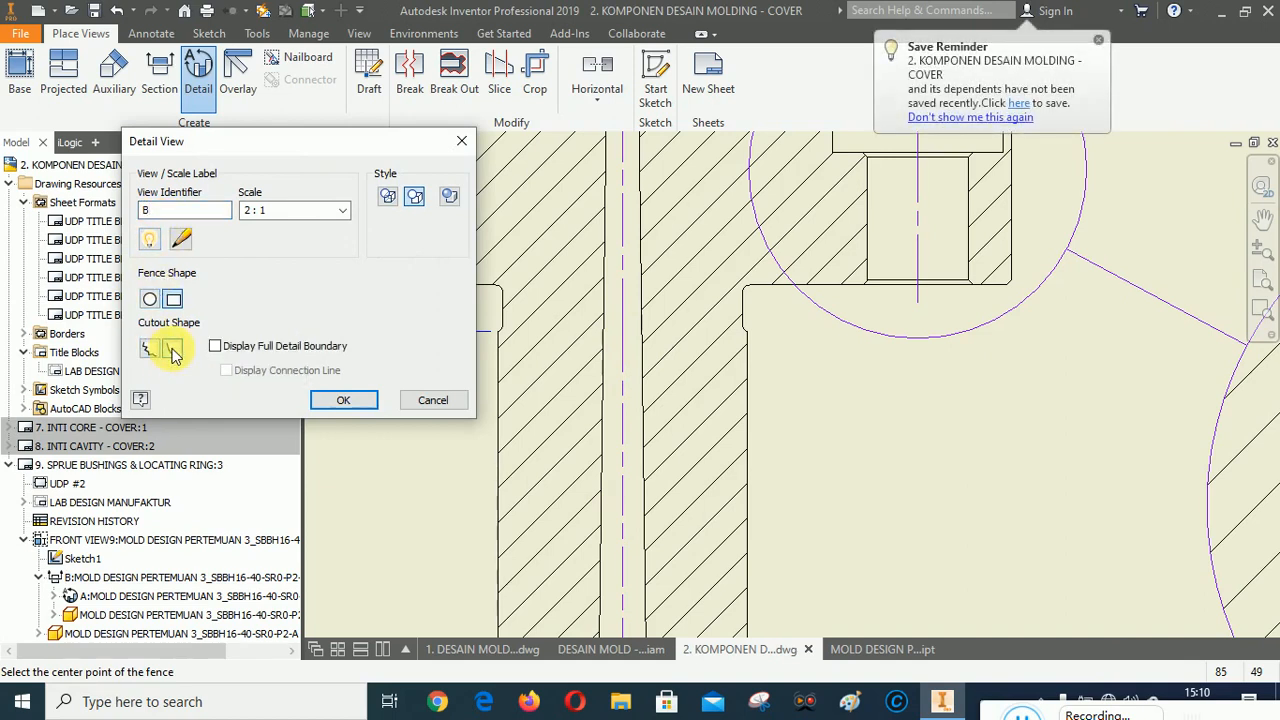
{"action": "left_click", "coordinate": [415, 199]}
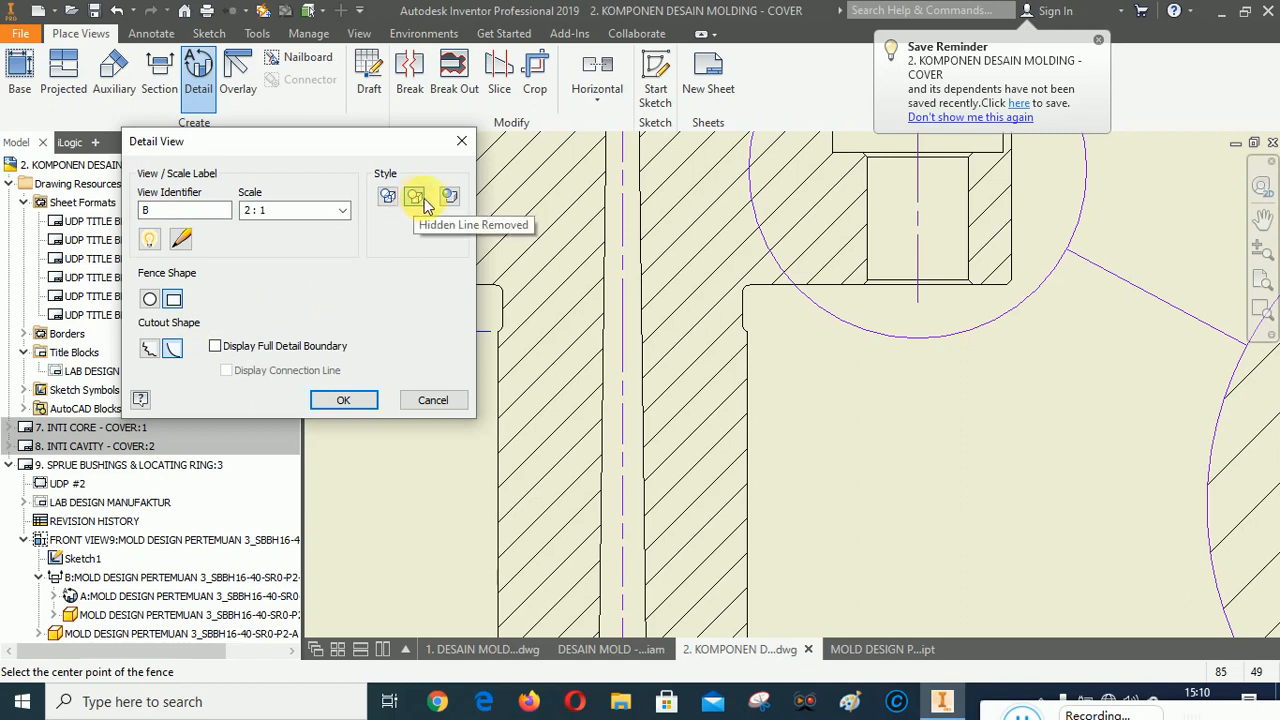
{"action": "left_click", "coordinate": [622, 301]}
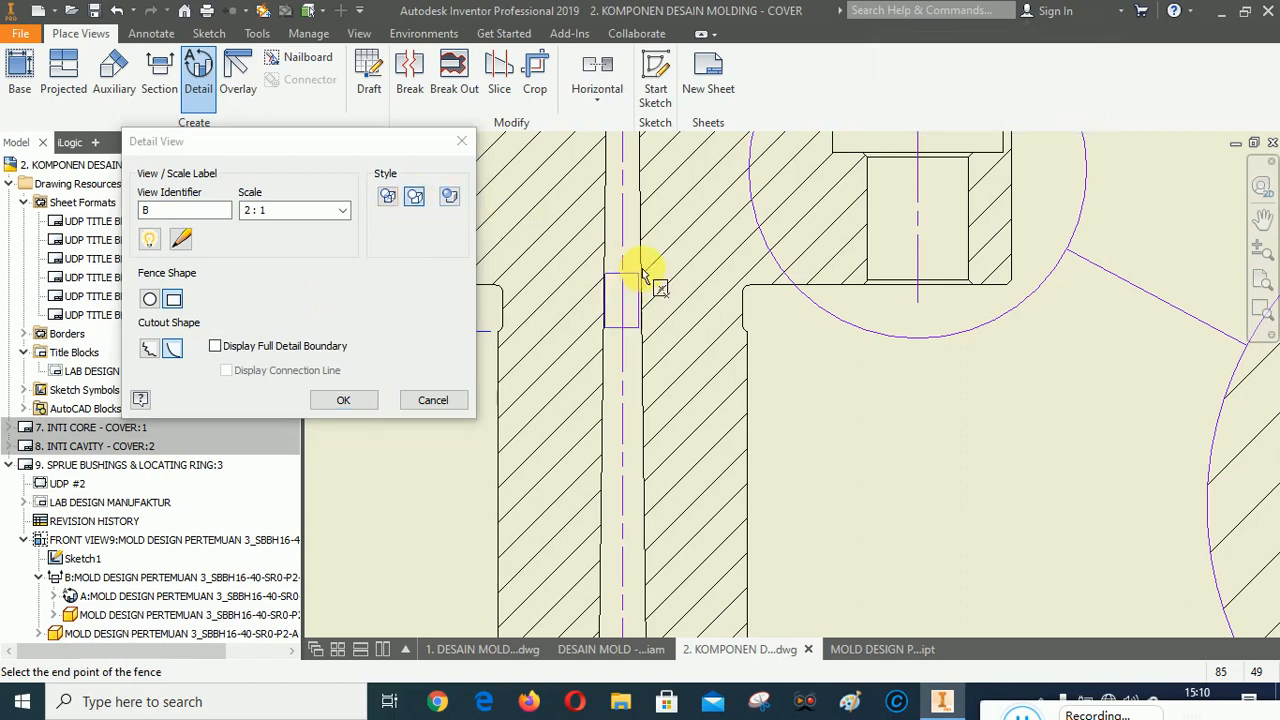
{"action": "left_click", "coordinate": [761, 253]}
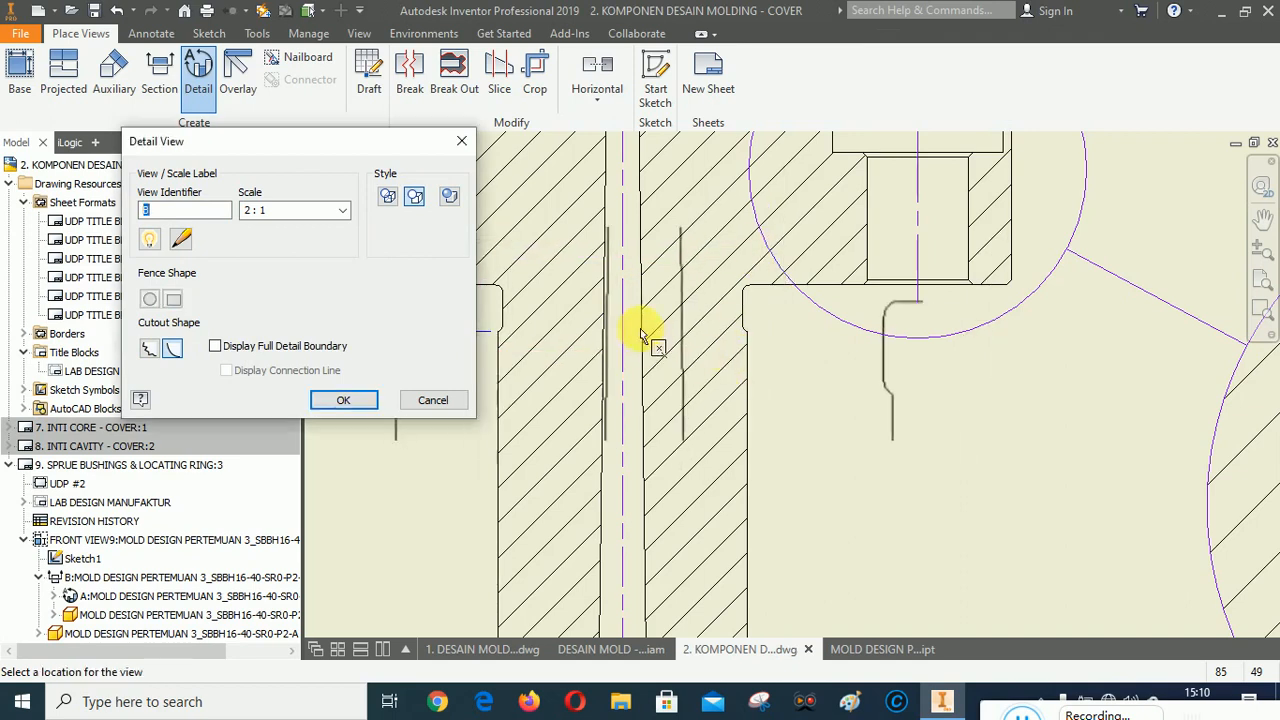
Turn on the full detail boundary and connection line, and place detail view B below detail view A.
{"action": "scroll", "coordinate": [651, 334], "scroll_direction": "down", "scroll_amount": 3}
{"action": "scroll", "coordinate": [523, 277], "scroll_direction": "down", "scroll_amount": 3}
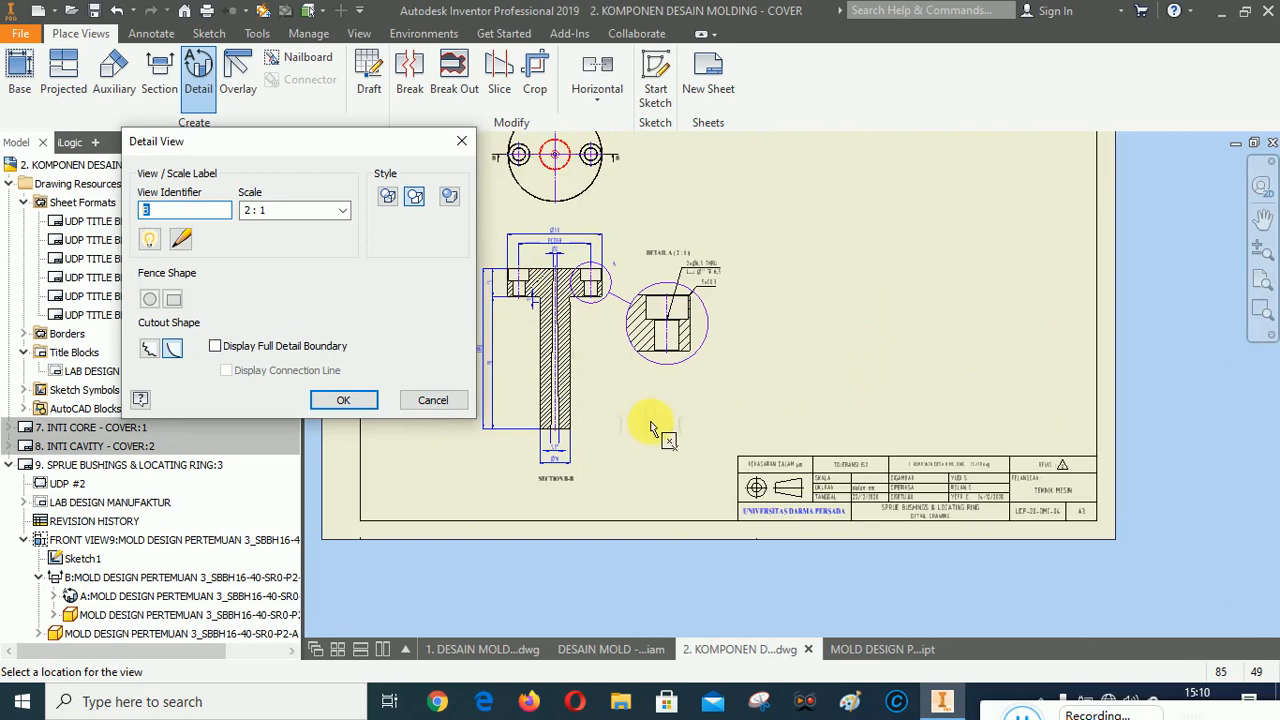
{"action": "scroll", "coordinate": [654, 429], "scroll_direction": "up", "scroll_amount": 2}
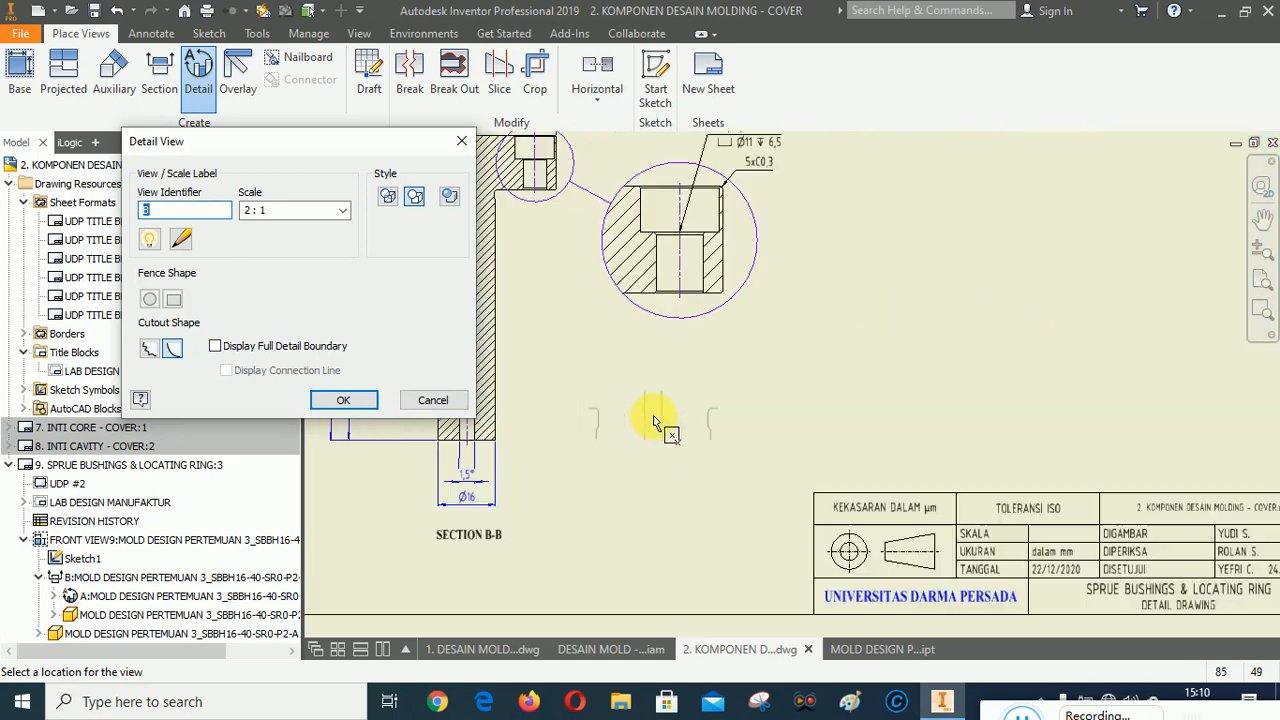
{"action": "left_click", "coordinate": [216, 347]}
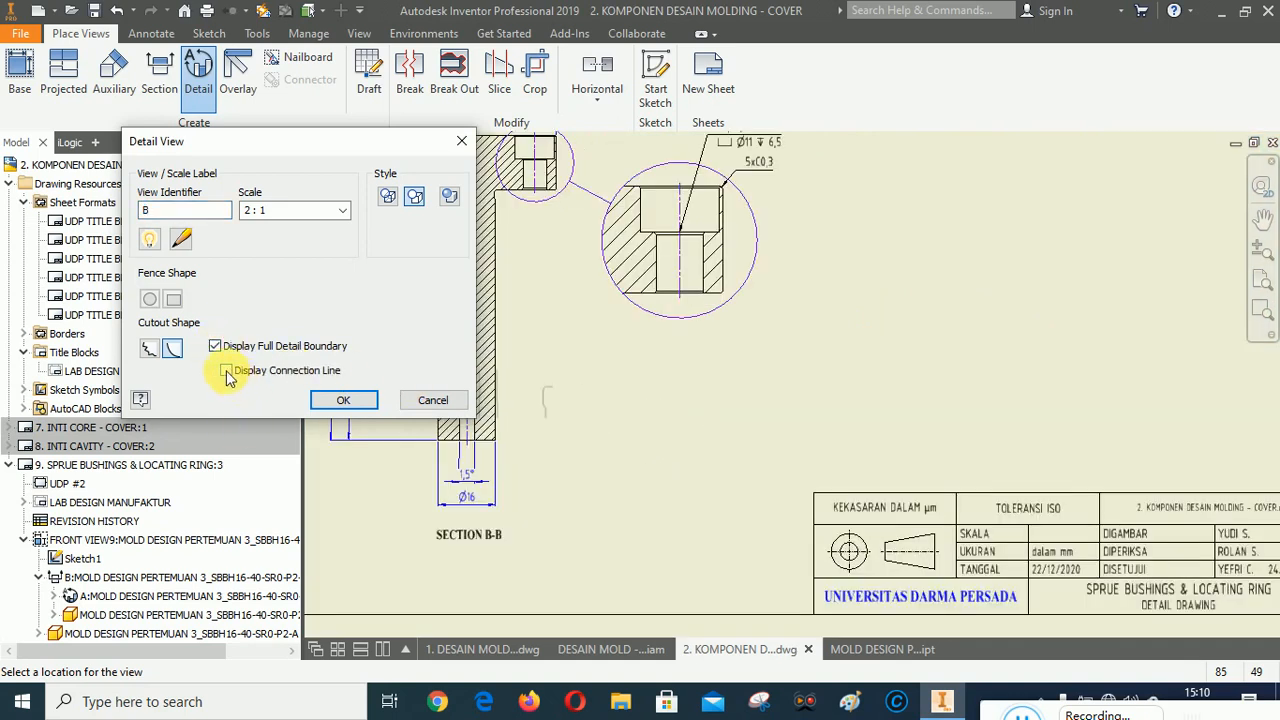
{"action": "left_click", "coordinate": [227, 371]}
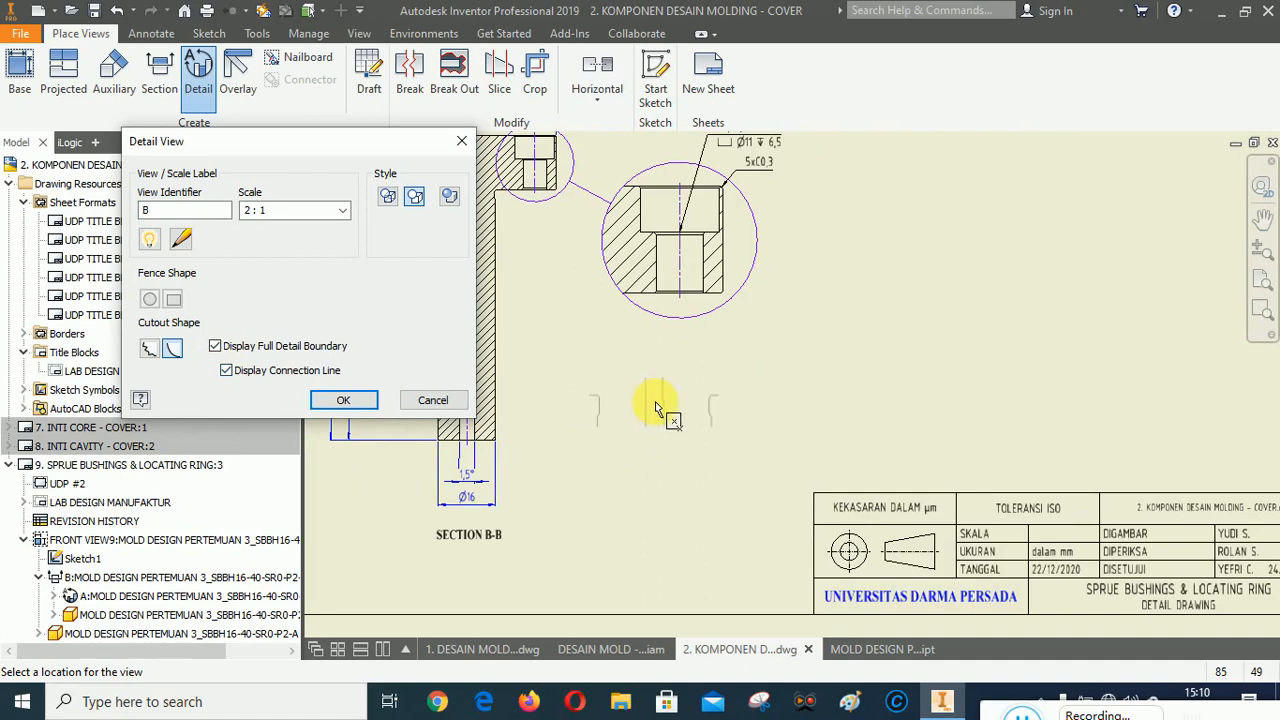
{"action": "left_click", "coordinate": [655, 426]}
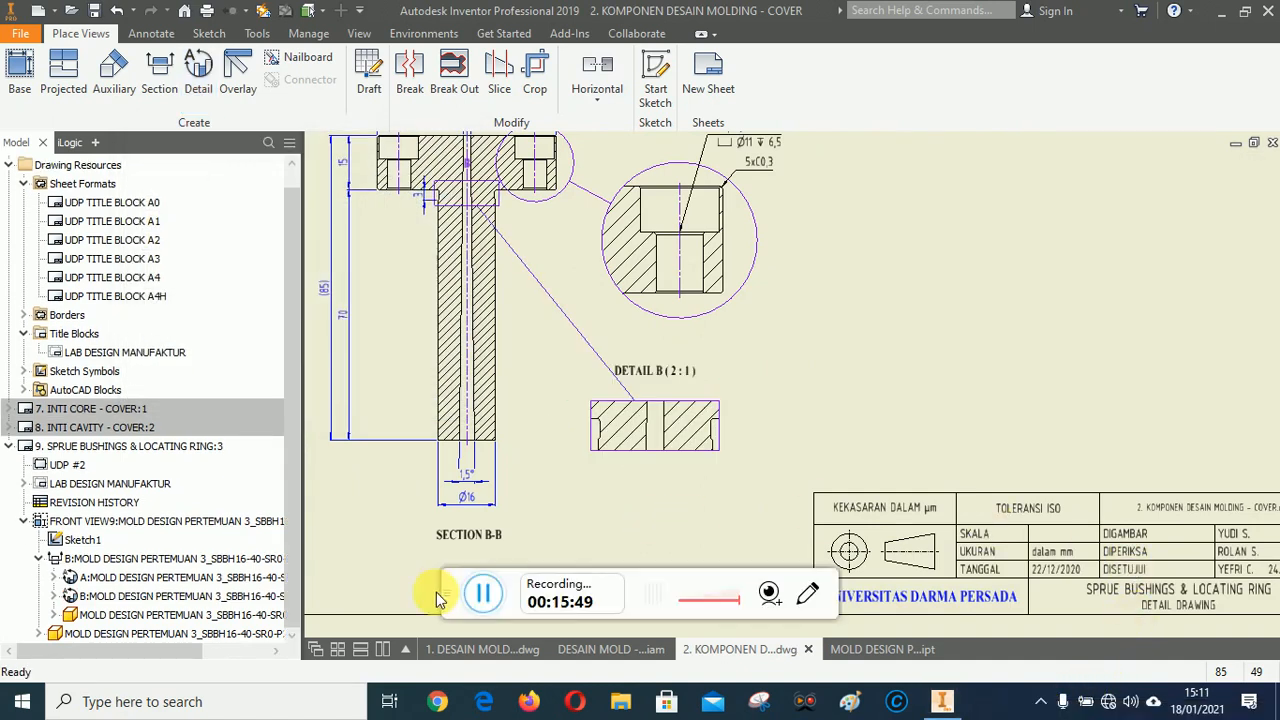
{"action": "left_click_drag", "start_coordinate": [460, 585], "coordinate": [955, 695]}
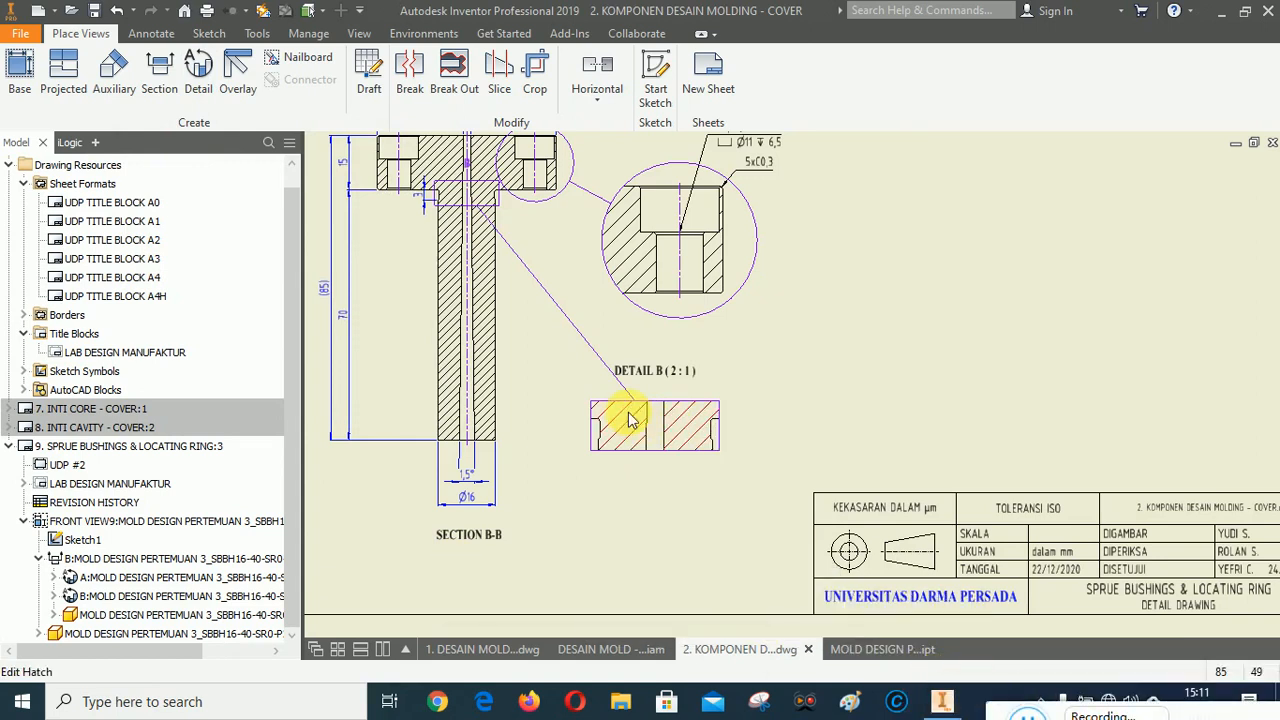
Add a centerline bisecting the two sprue hole edges in detail view B.
{"action": "scroll", "coordinate": [608, 404], "scroll_direction": "up", "scroll_amount": 5}
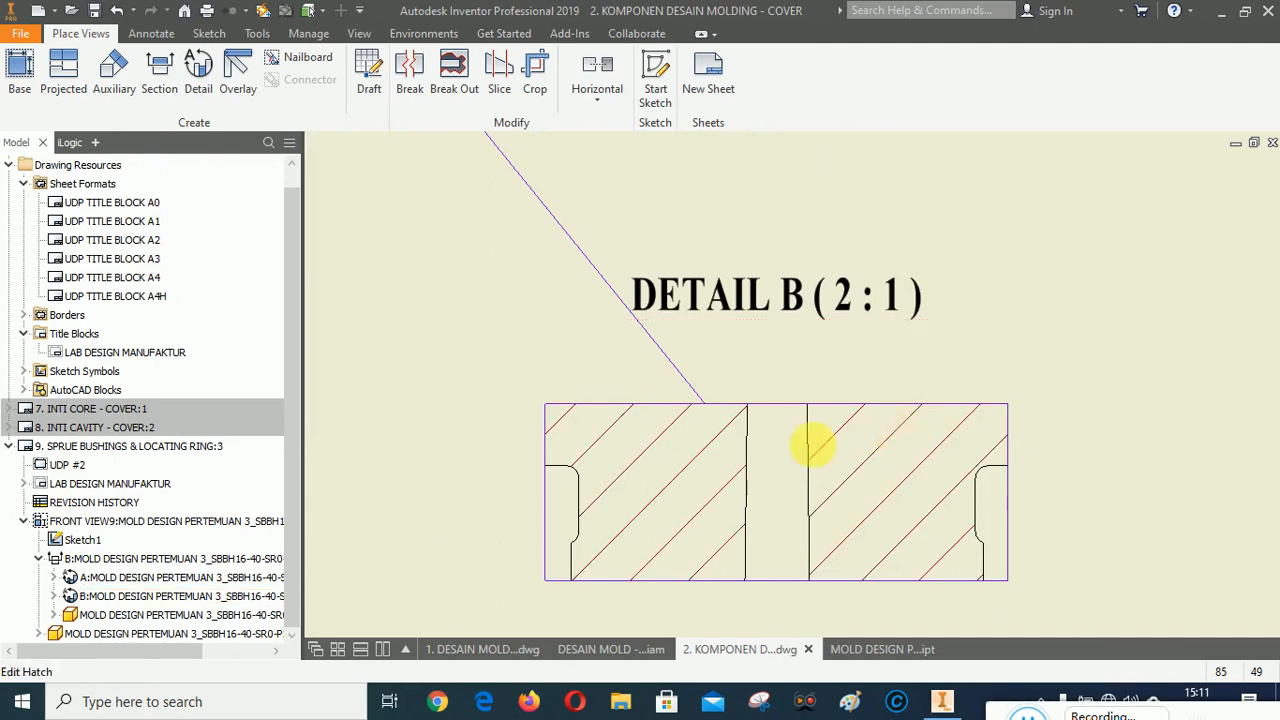
{"action": "scroll", "coordinate": [777, 460], "scroll_direction": "down", "scroll_amount": 3}
{"action": "scroll", "coordinate": [794, 486], "scroll_direction": "up", "scroll_amount": 4}
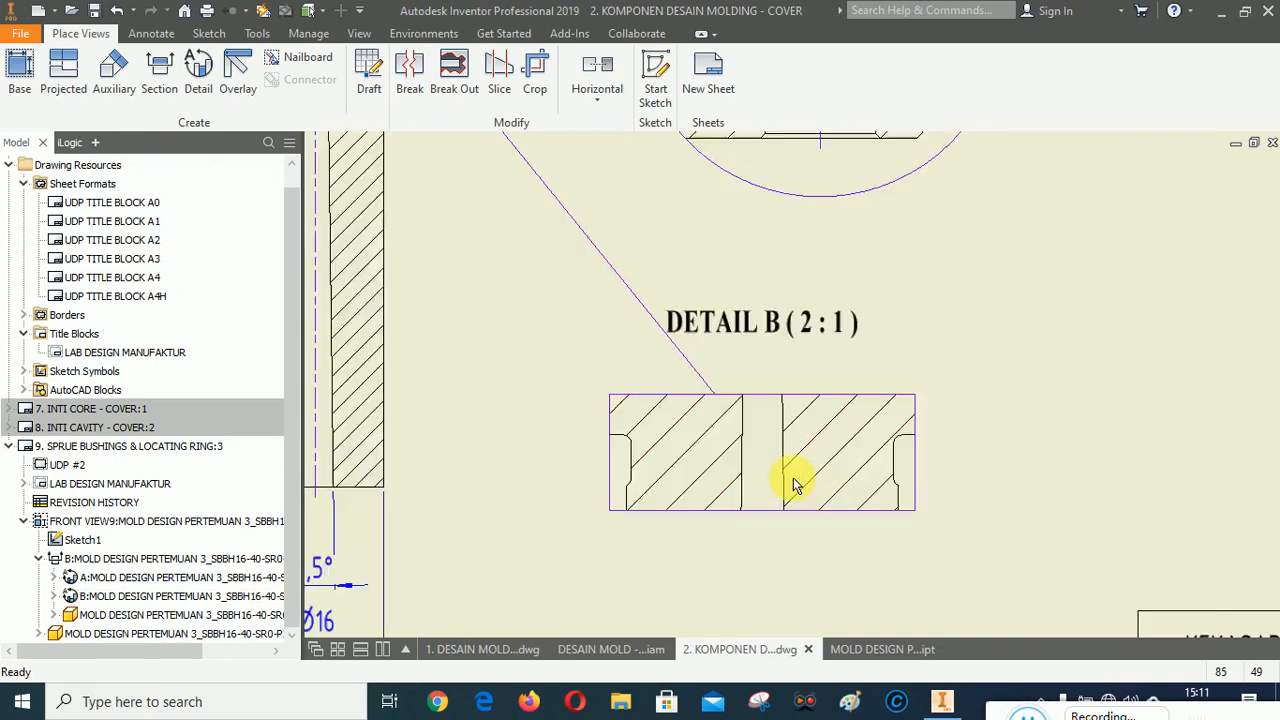
{"action": "left_click", "coordinate": [152, 33]}
{"action": "left_click", "coordinate": [786, 60]}
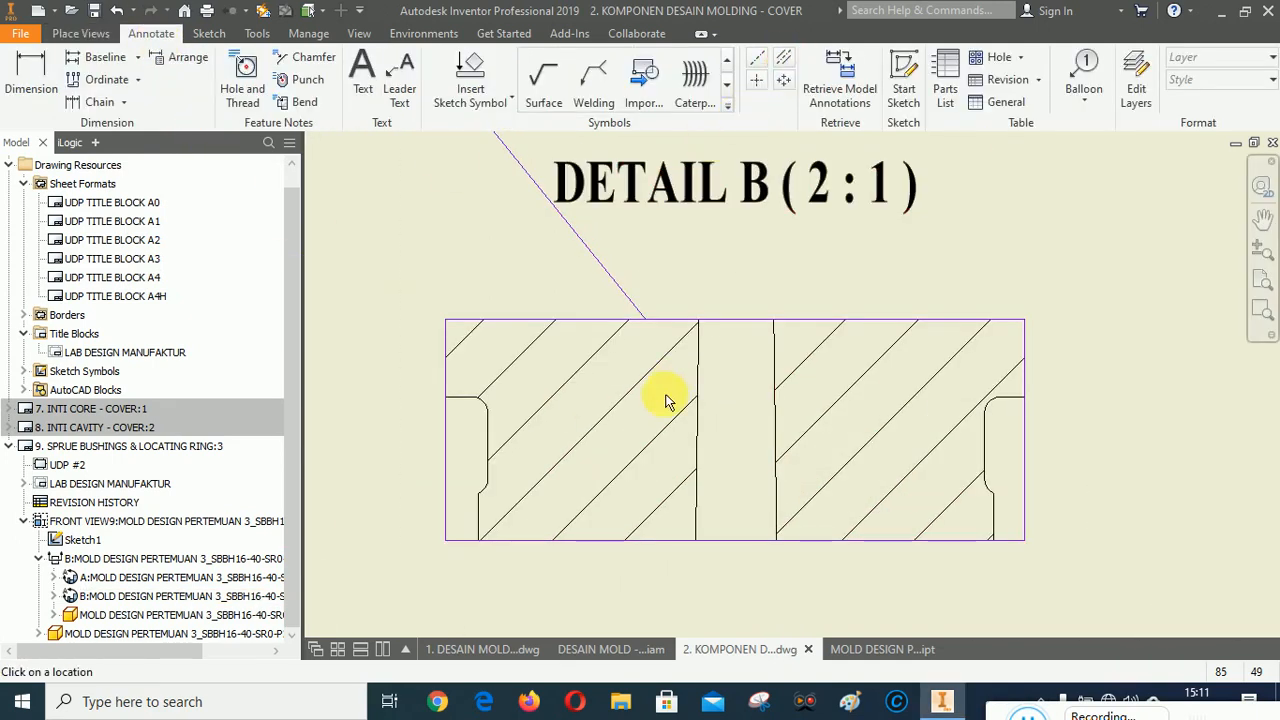
{"action": "left_click", "coordinate": [782, 428]}
{"action": "right_click", "coordinate": [916, 280]}
{"action": "left_click", "coordinate": [827, 284]}
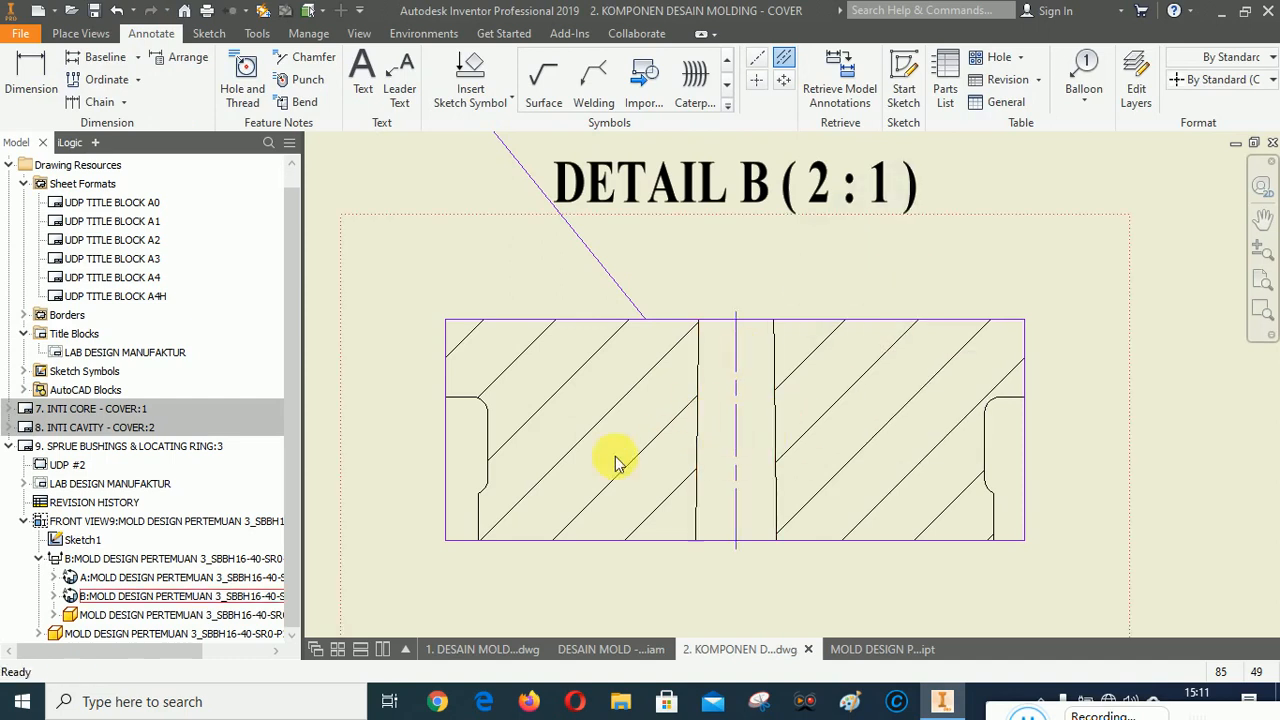
Dimension the width between the two groove walls in detail view B and prefix it with the Ø symbol.
{"action": "scroll", "coordinate": [661, 324], "scroll_direction": "up", "scroll_amount": 3}
{"action": "scroll", "coordinate": [649, 457], "scroll_direction": "down", "scroll_amount": 4}
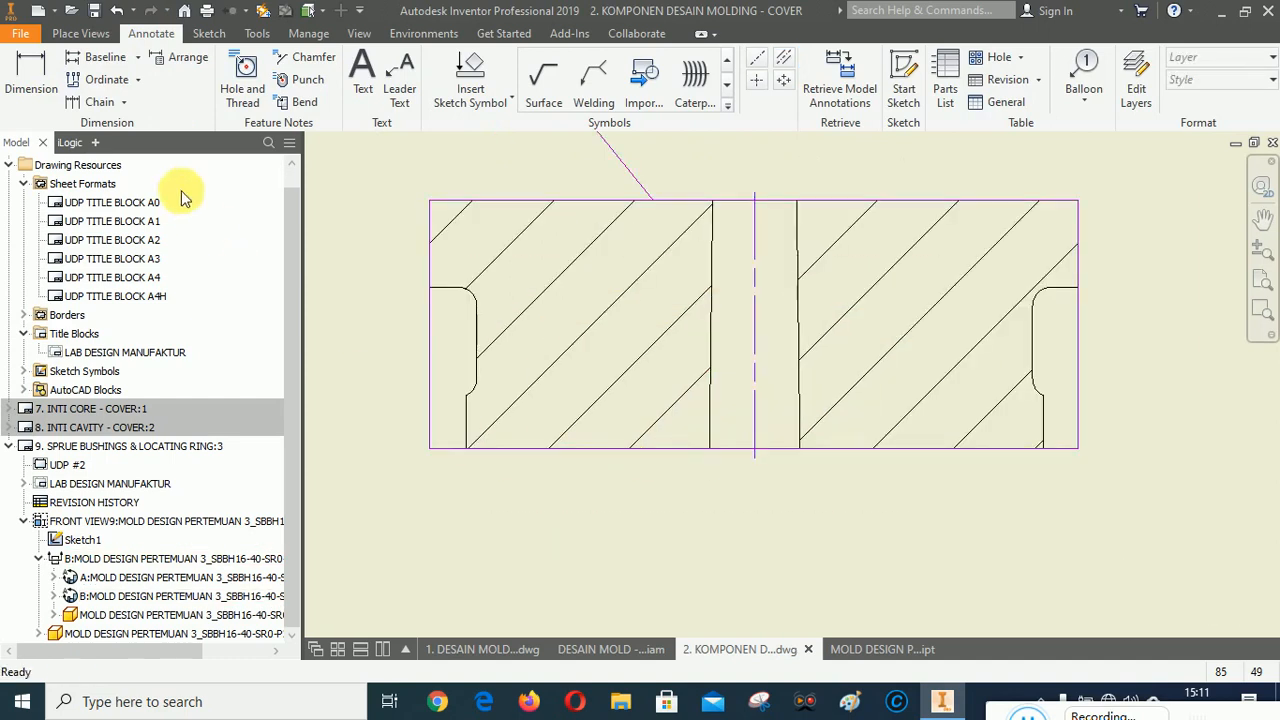
{"action": "left_click", "coordinate": [31, 78]}
{"action": "left_click", "coordinate": [478, 370]}
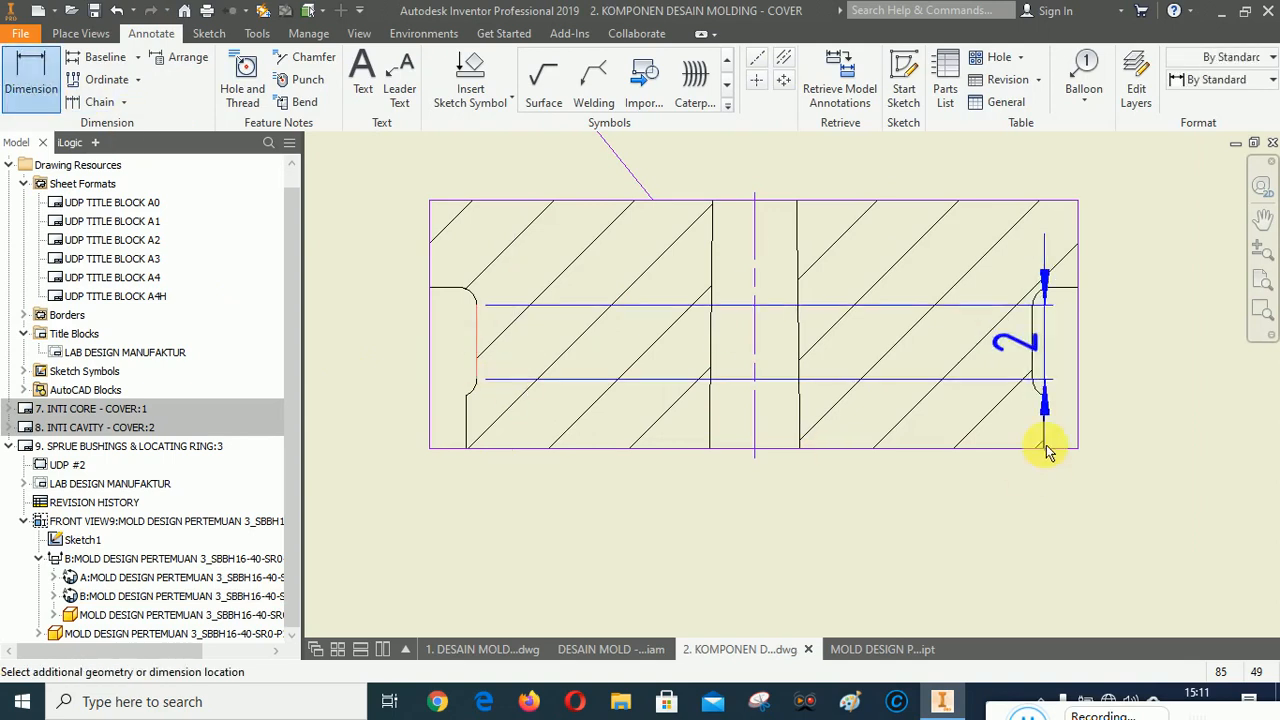
{"action": "left_click", "coordinate": [1035, 372]}
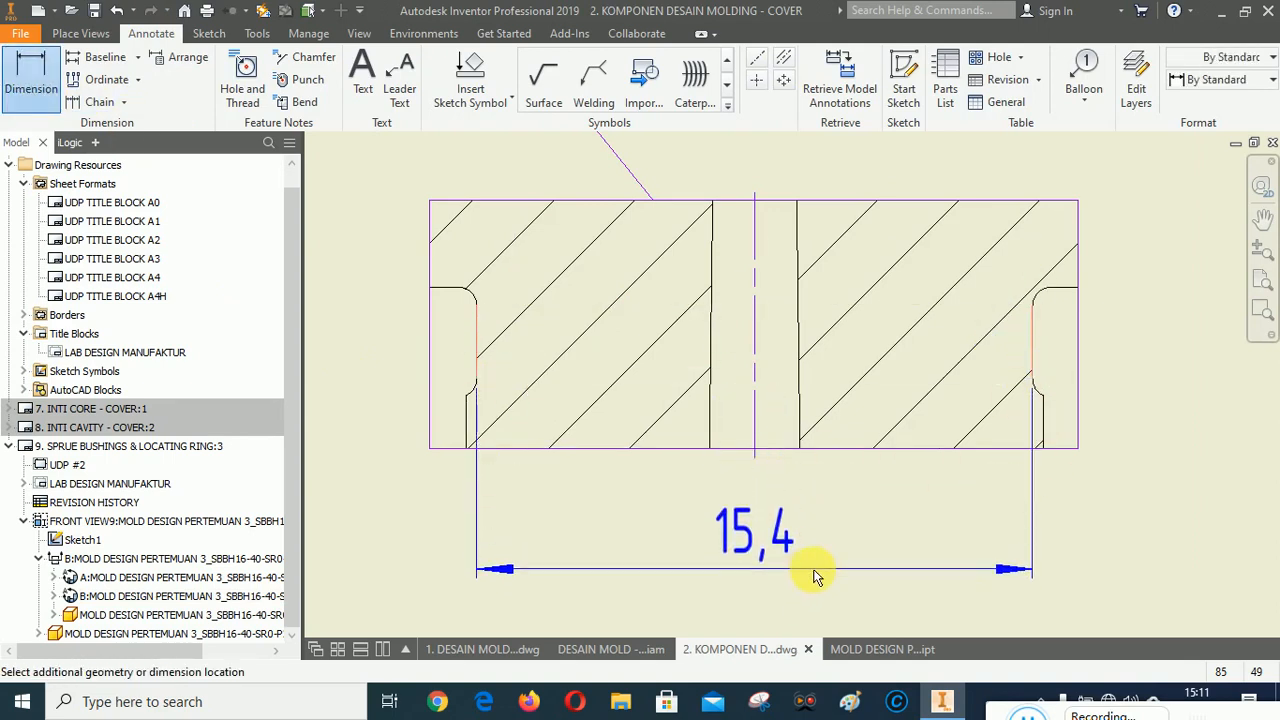
{"action": "left_click", "coordinate": [980, 532]}
{"action": "left_click", "coordinate": [101, 154]}
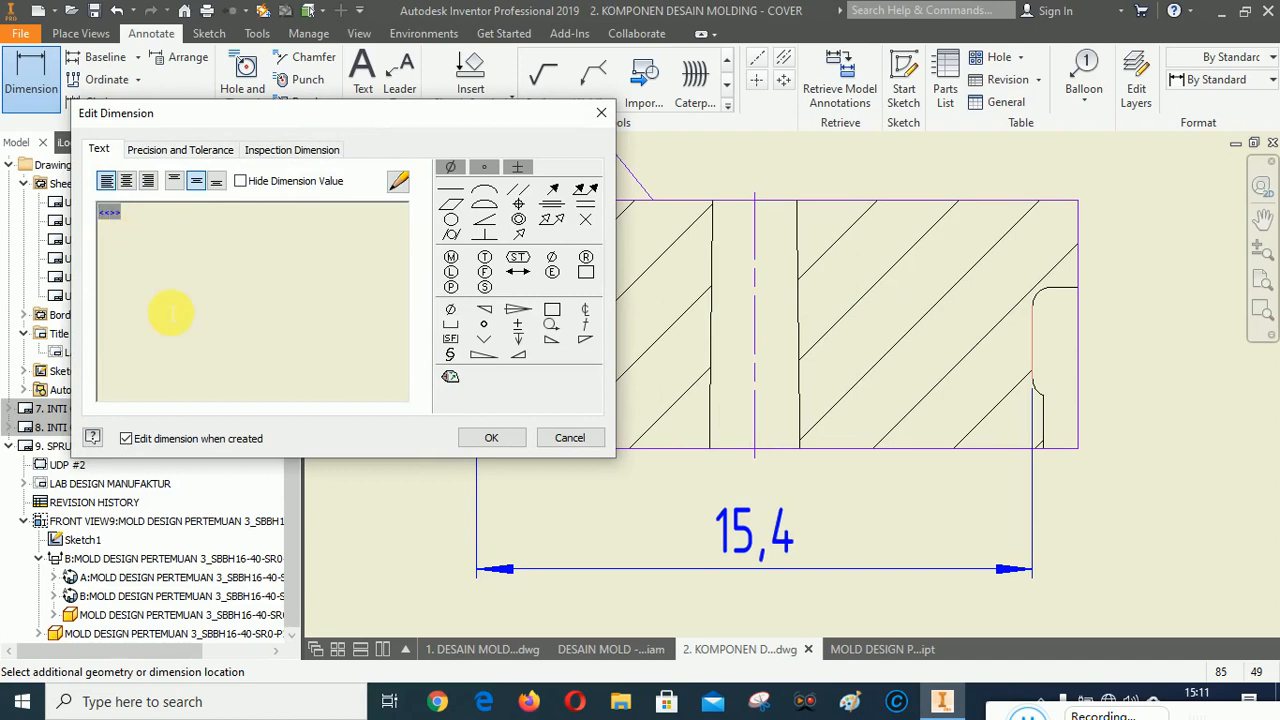
{"action": "left_click", "coordinate": [450, 309]}
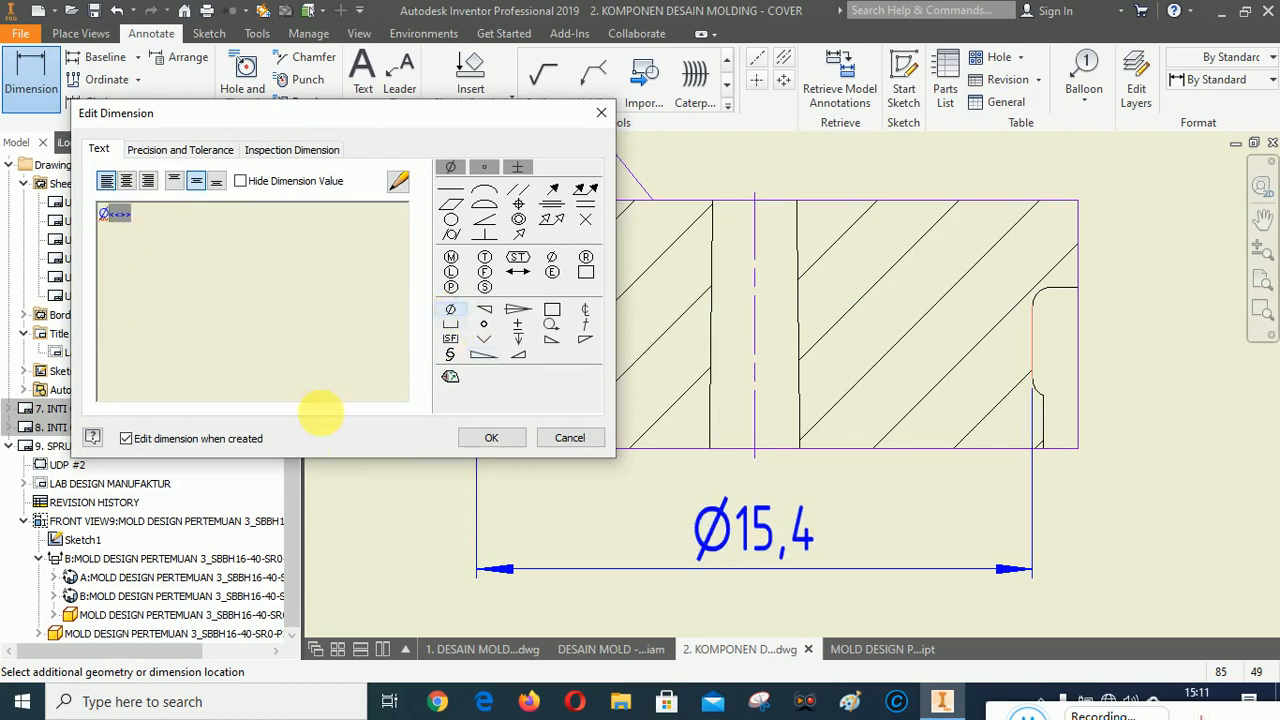
{"action": "left_click", "coordinate": [491, 437]}
Dimension the height of the left groove in detail view B.
{"action": "scroll", "coordinate": [816, 392], "scroll_direction": "down", "scroll_amount": 3}
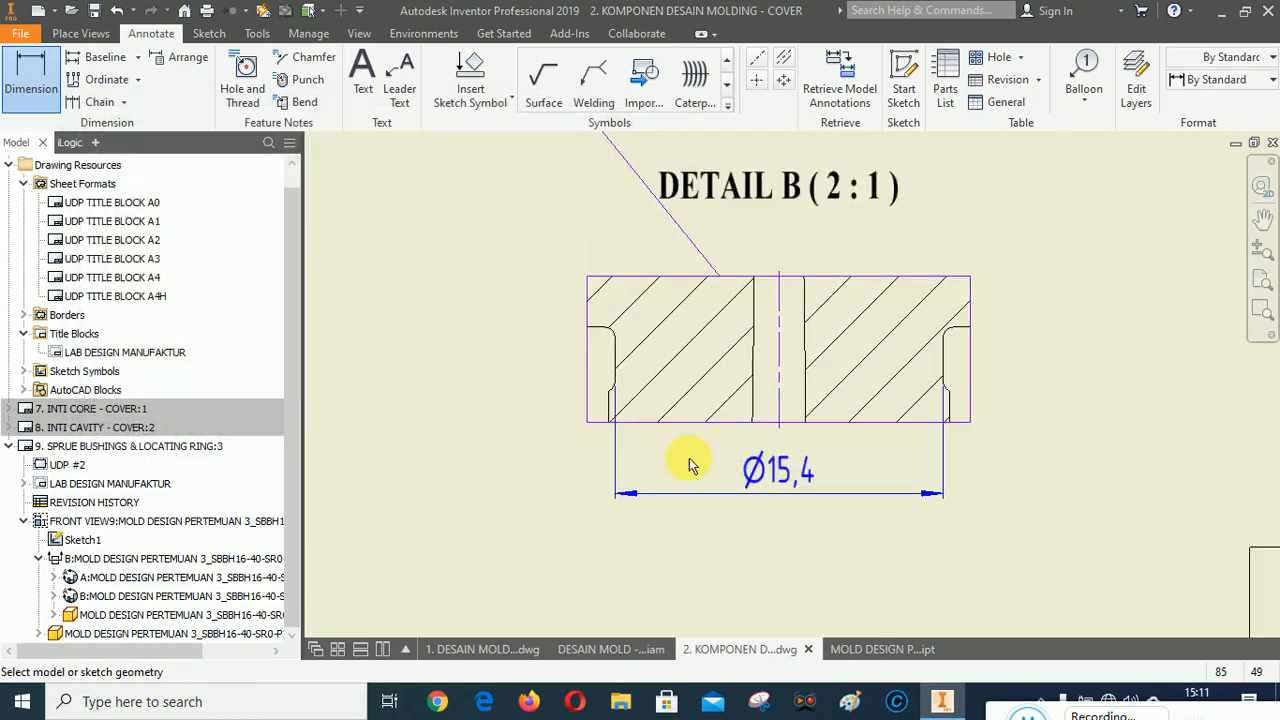
{"action": "scroll", "coordinate": [655, 465], "scroll_direction": "up", "scroll_amount": 3}
{"action": "left_click", "coordinate": [614, 316]}
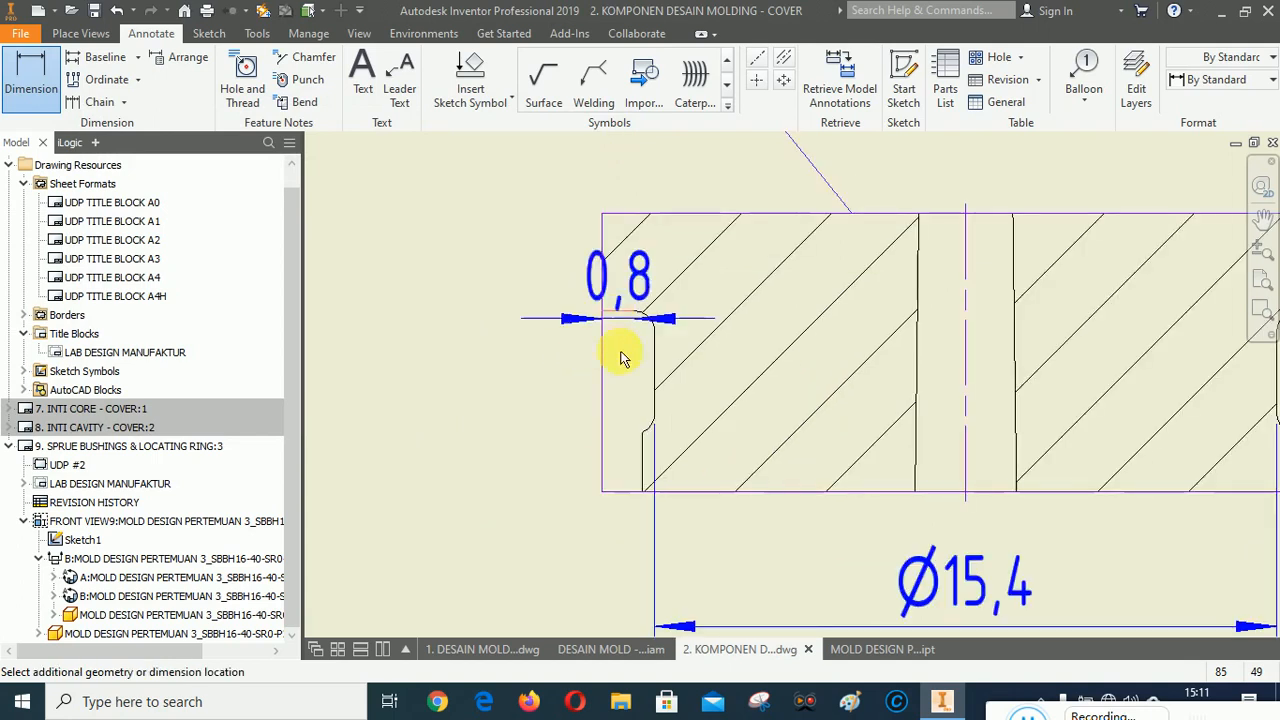
{"action": "left_click", "coordinate": [641, 432]}
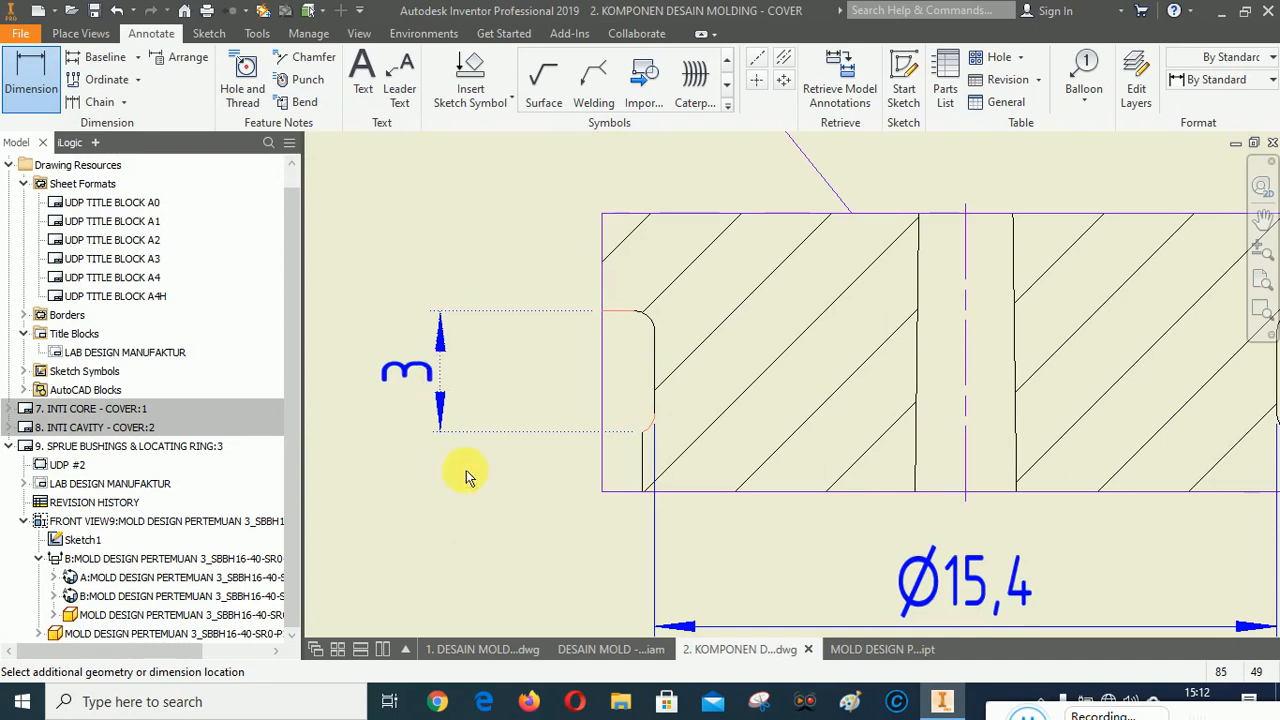
{"action": "left_click", "coordinate": [487, 511]}
{"action": "left_click", "coordinate": [500, 434]}
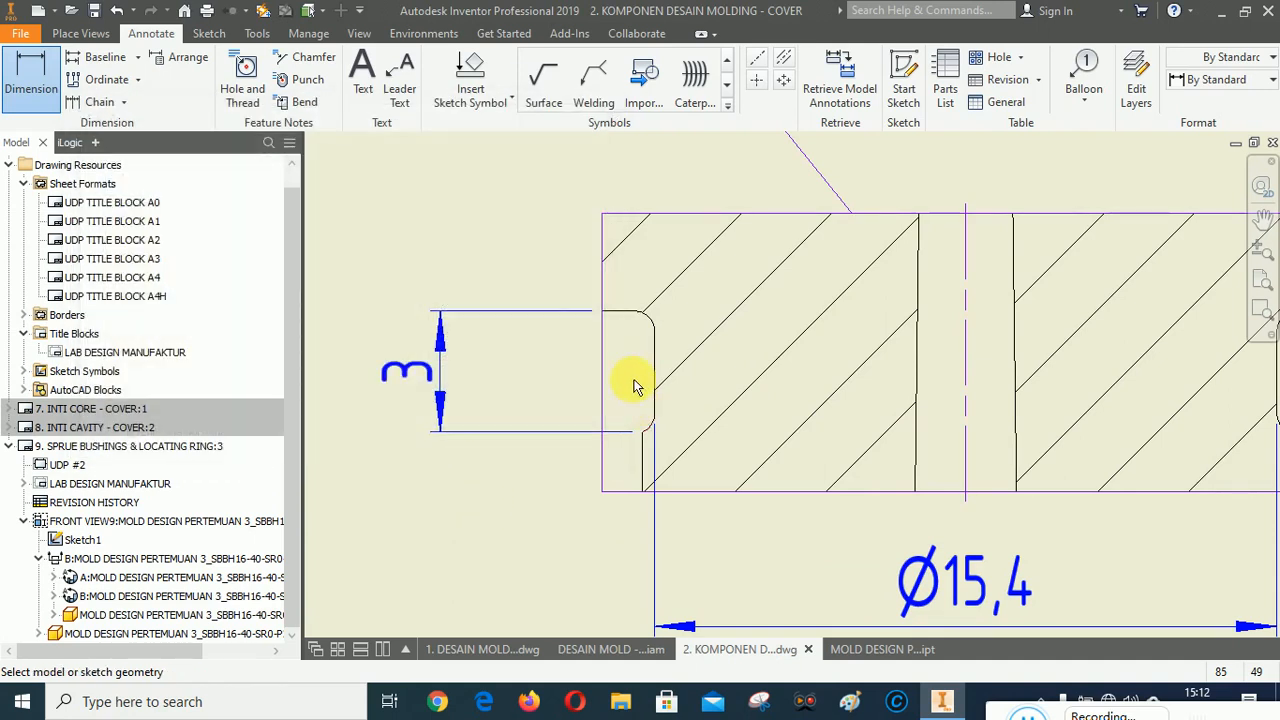
{"action": "scroll", "coordinate": [633, 386], "scroll_direction": "down", "scroll_amount": 2}
{"action": "scroll", "coordinate": [626, 389], "scroll_direction": "up", "scroll_amount": 5}
{"action": "left_click", "coordinate": [608, 395]}
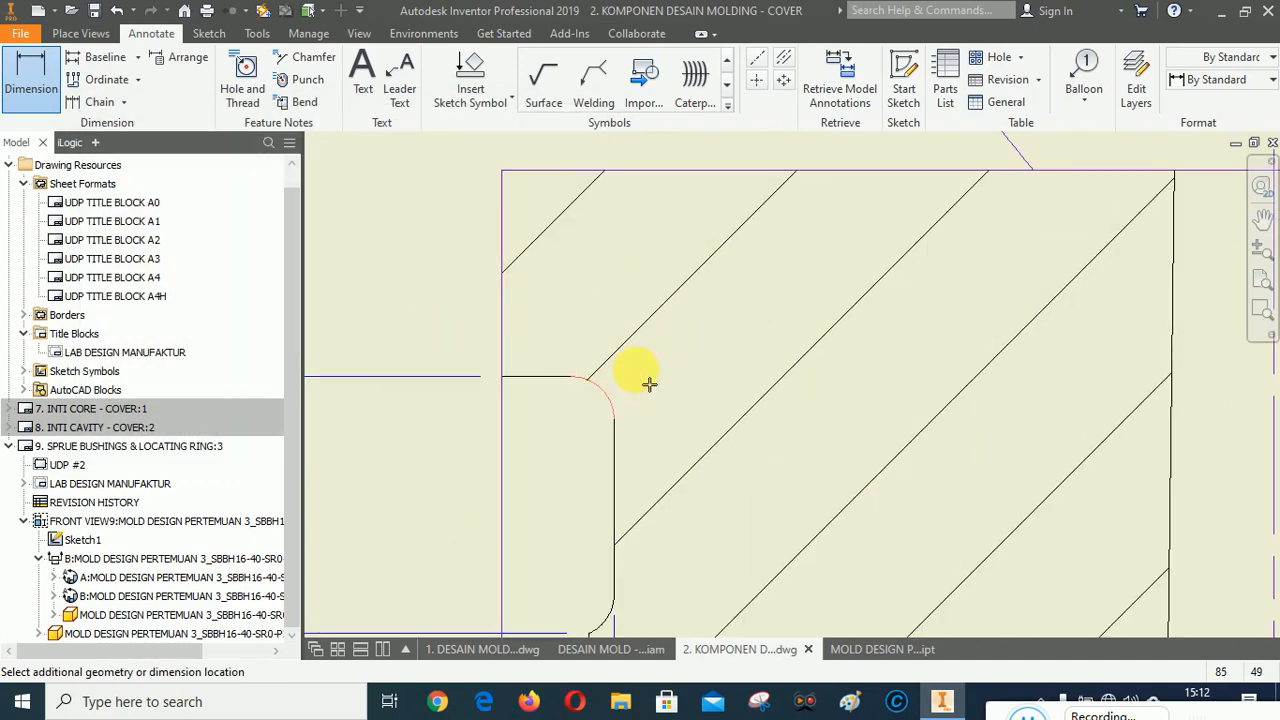
{"action": "scroll", "coordinate": [640, 388], "scroll_direction": "down", "scroll_amount": 3}
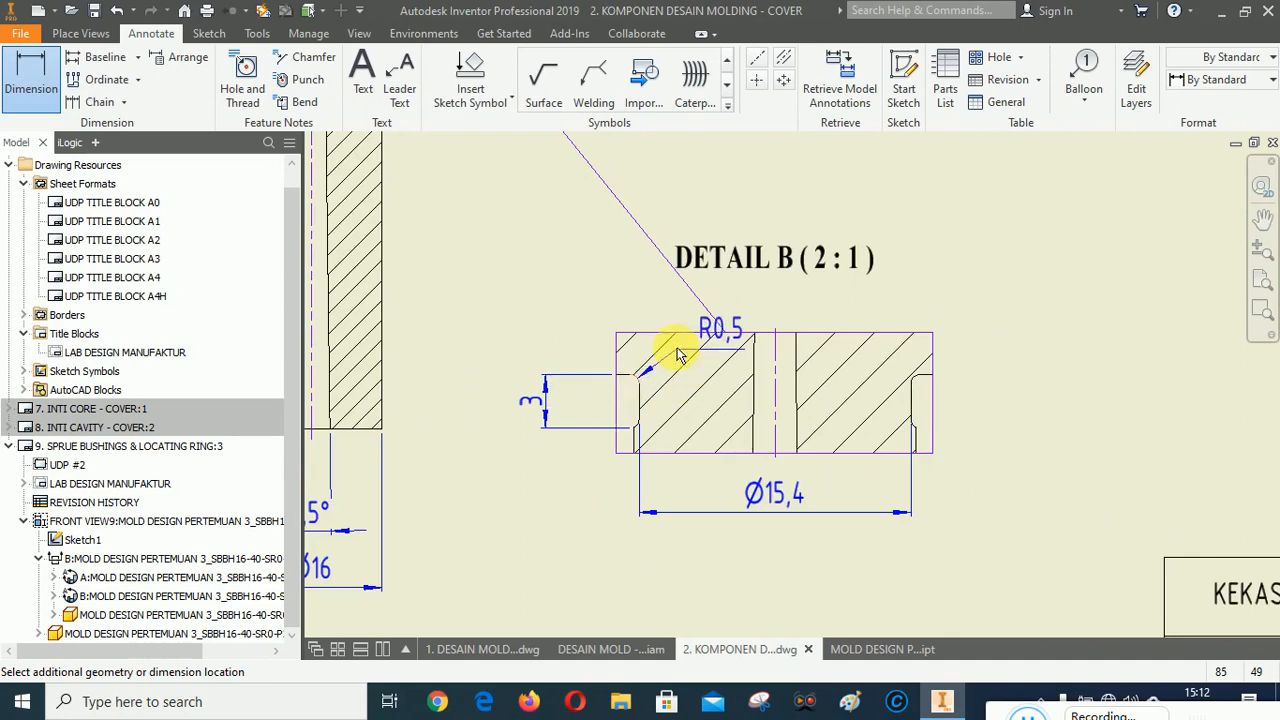
{"action": "scroll", "coordinate": [670, 358], "scroll_direction": "up", "scroll_amount": 4}
{"action": "scroll", "coordinate": [620, 400], "scroll_direction": "down", "scroll_amount": 3}
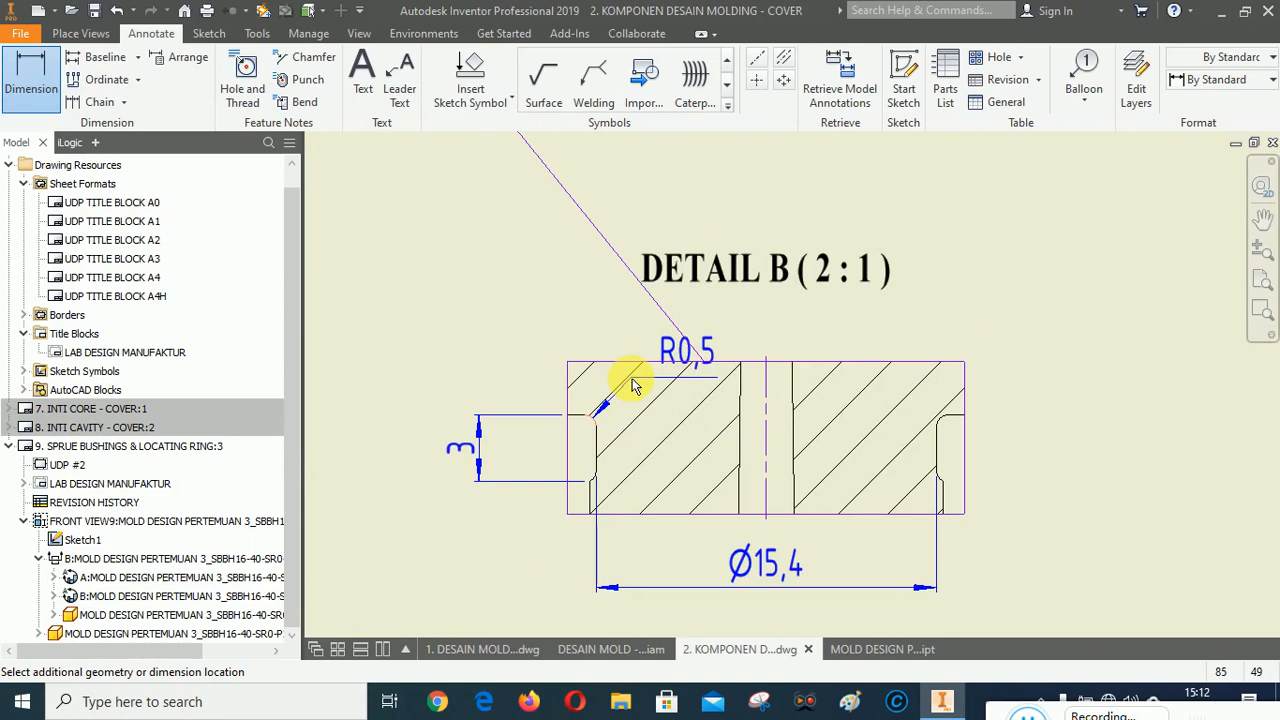
{"action": "key", "text": "Escape"}
{"action": "scroll", "coordinate": [898, 454], "scroll_direction": "up", "scroll_amount": 3}
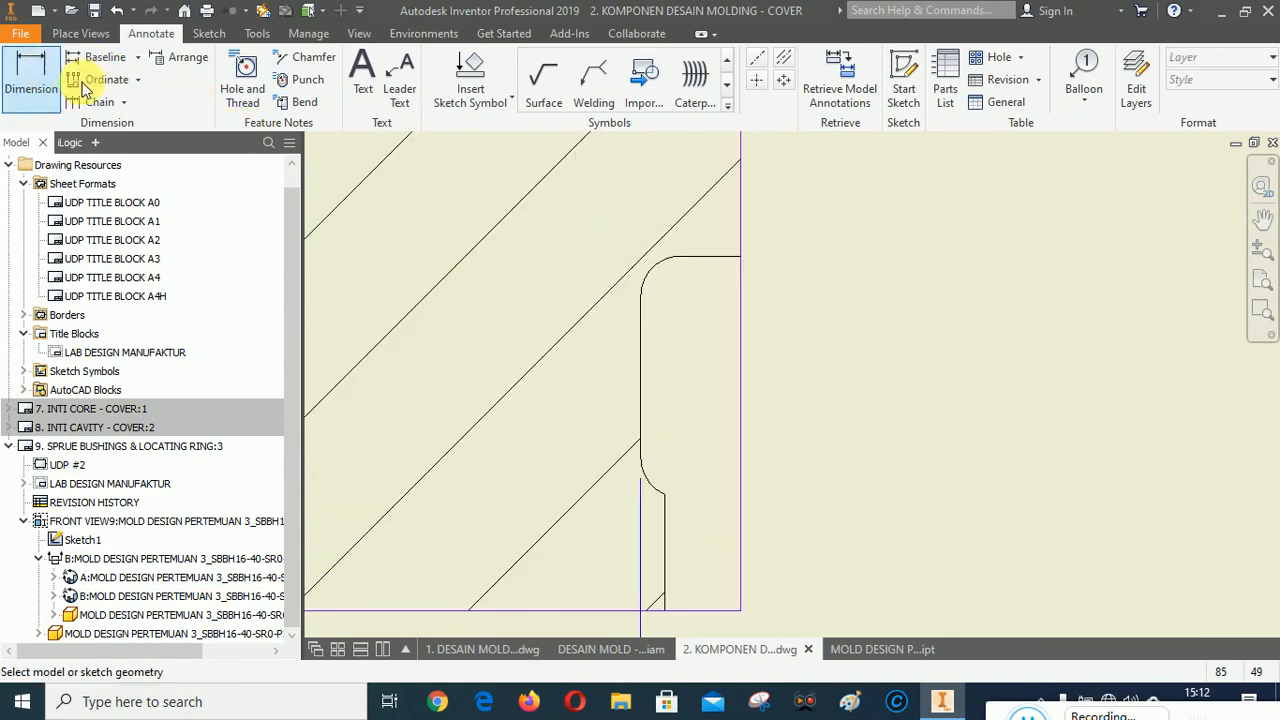
{"action": "key", "text": "d"}
{"action": "left_click", "coordinate": [652, 488]}
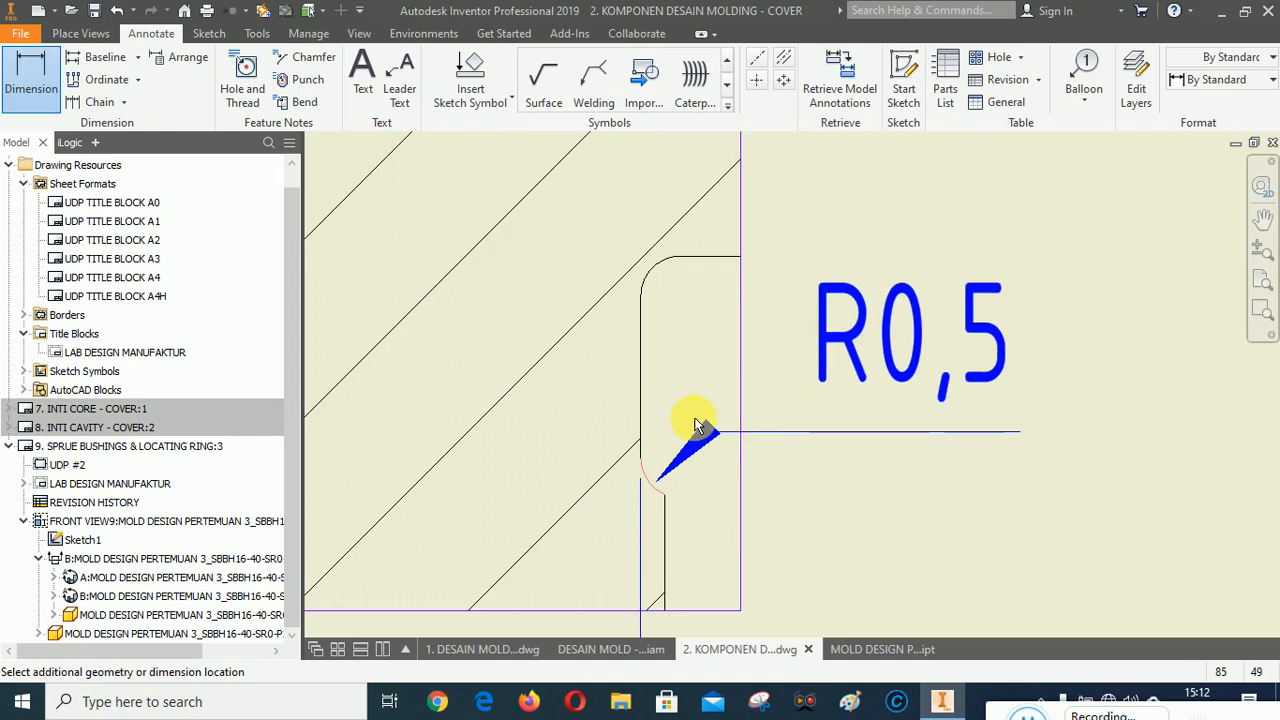
{"action": "key", "text": "Escape"}
Dimension the fillet radius at the top of the right groove in detail view B and prefix it with 2x.
{"action": "key", "text": "d"}
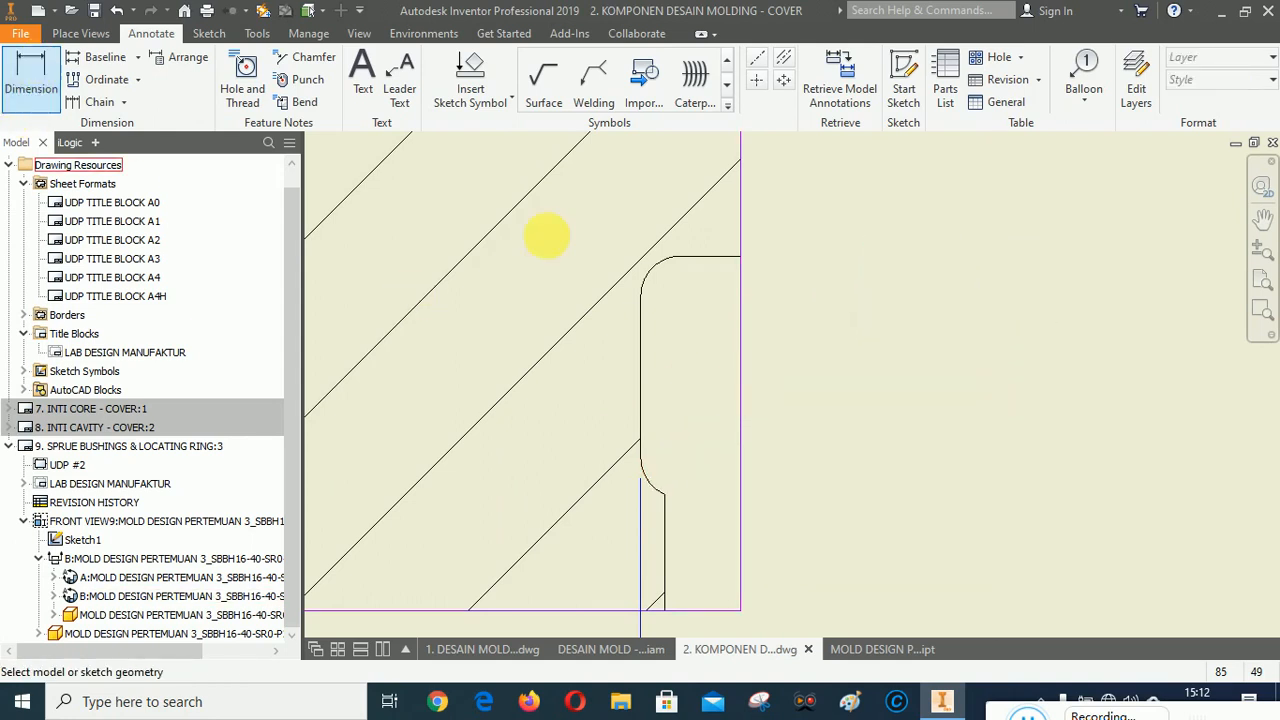
{"action": "left_click", "coordinate": [661, 266]}
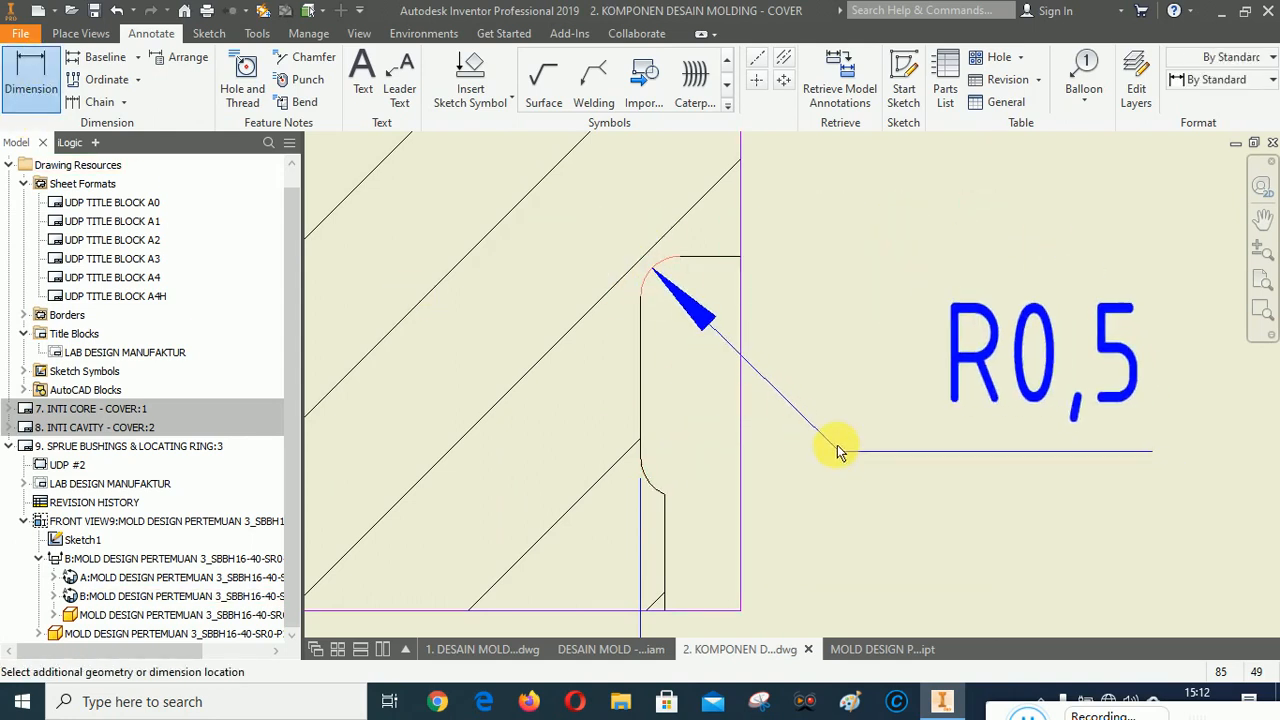
{"action": "left_click", "coordinate": [914, 509]}
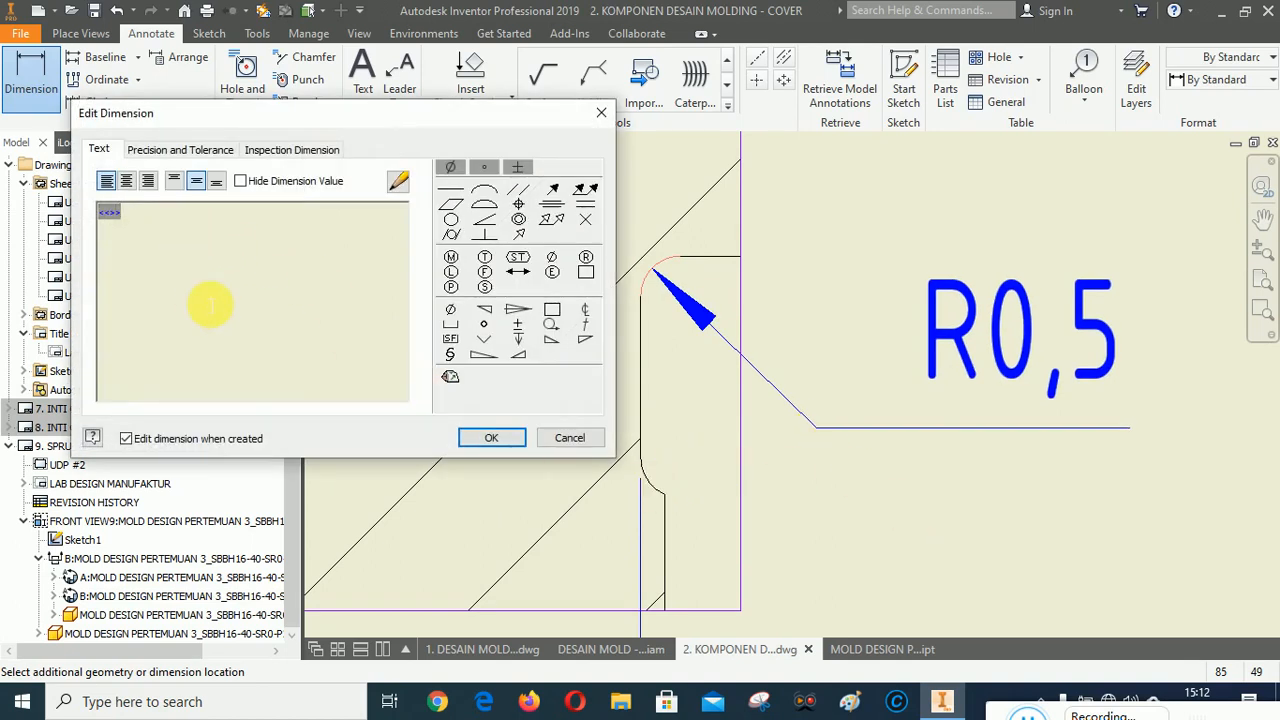
{"action": "type", "text": "2x"}
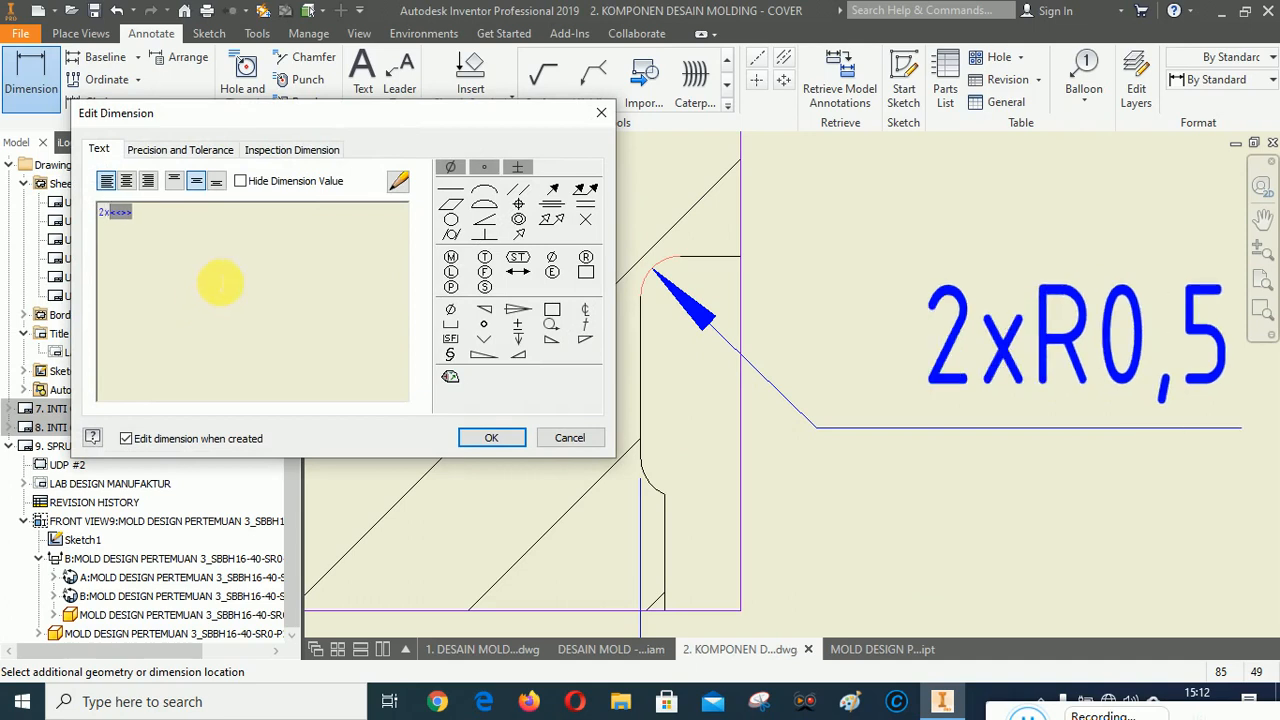
{"action": "left_click", "coordinate": [490, 438]}
{"action": "scroll", "coordinate": [943, 357], "scroll_direction": "down", "scroll_amount": 3}
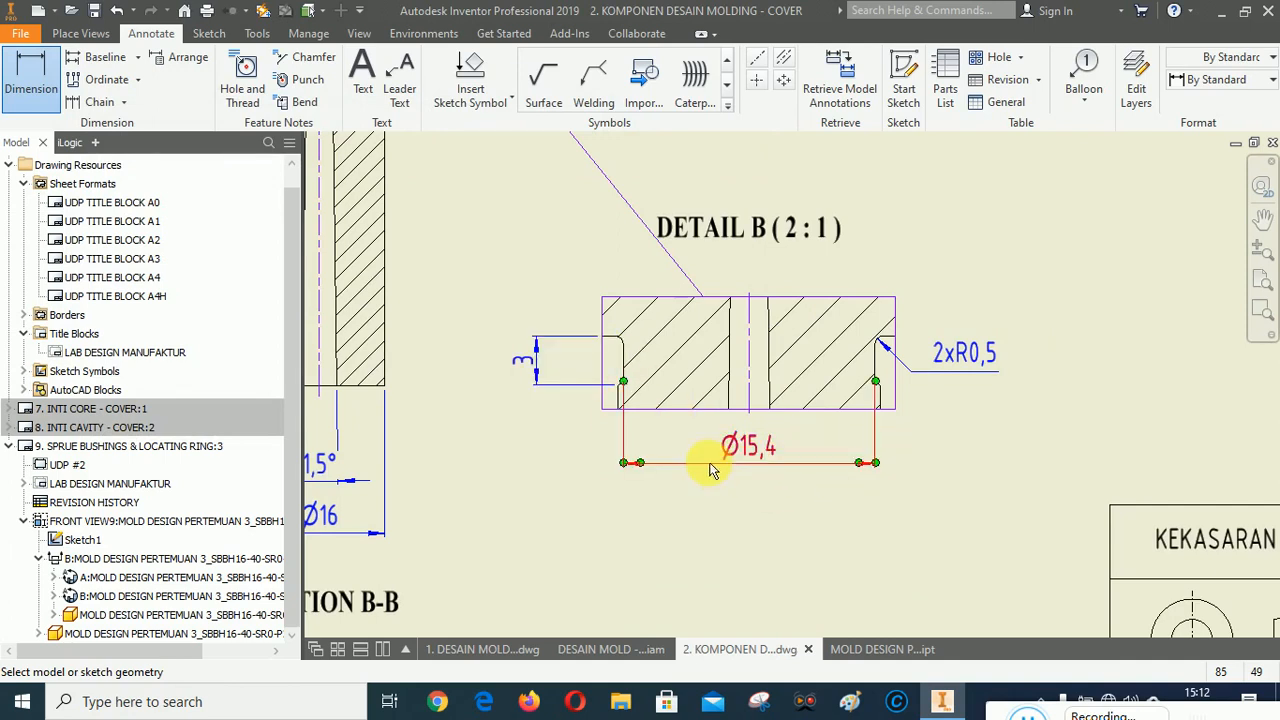
{"action": "key", "text": "Escape"}
Rearrange the Ø15,4 diameter and groove height dimensions around detail view B.
{"action": "left_click", "coordinate": [755, 456]}
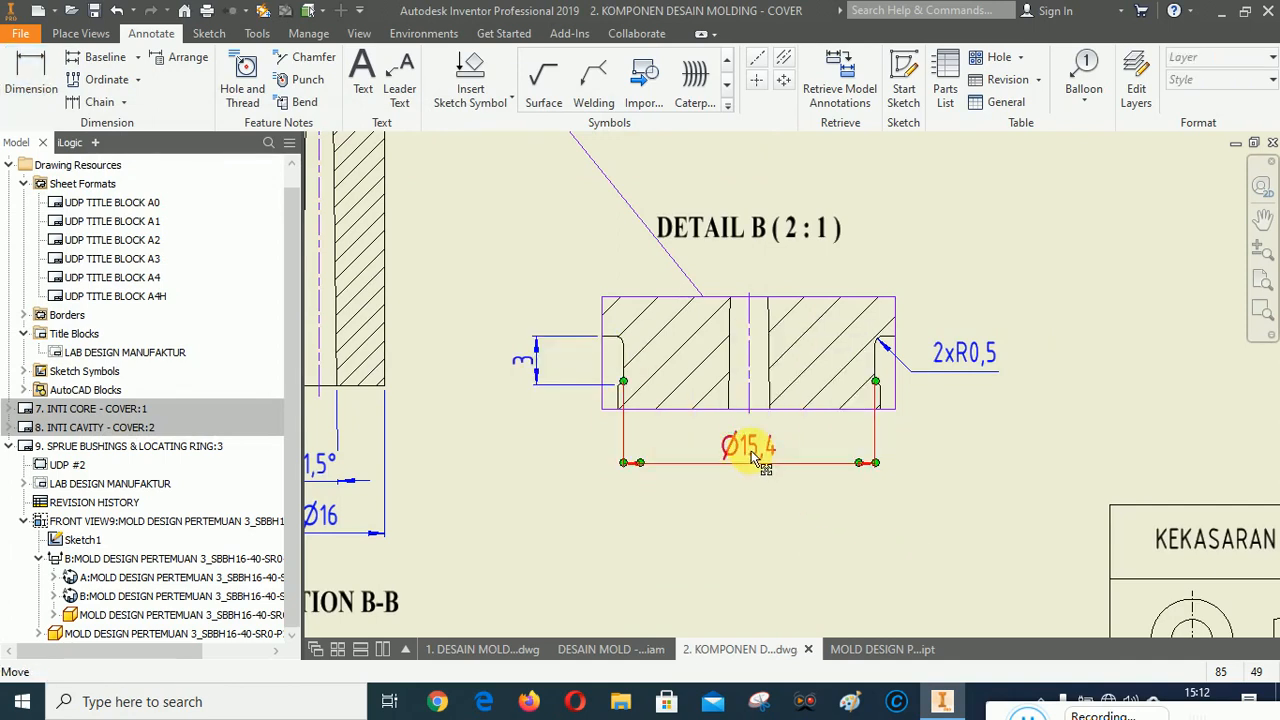
{"action": "right_click", "coordinate": [755, 456]}
{"action": "left_click", "coordinate": [806, 428]}
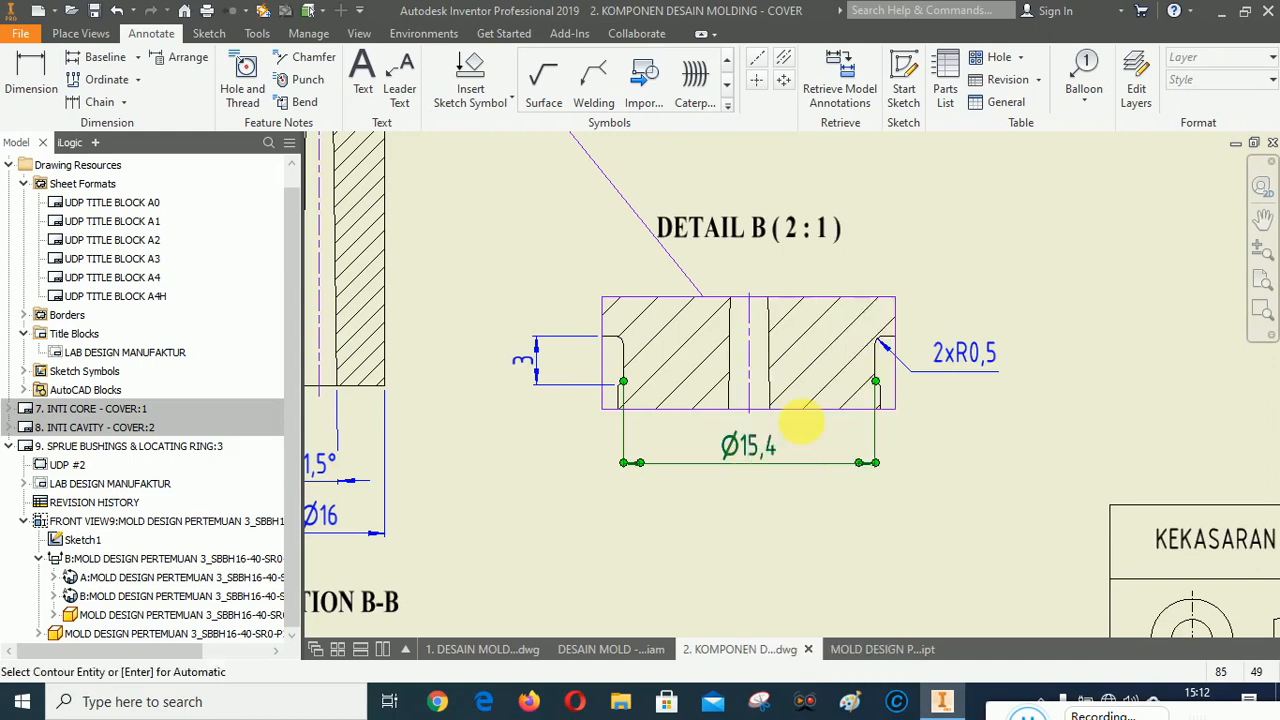
{"action": "left_click", "coordinate": [798, 423]}
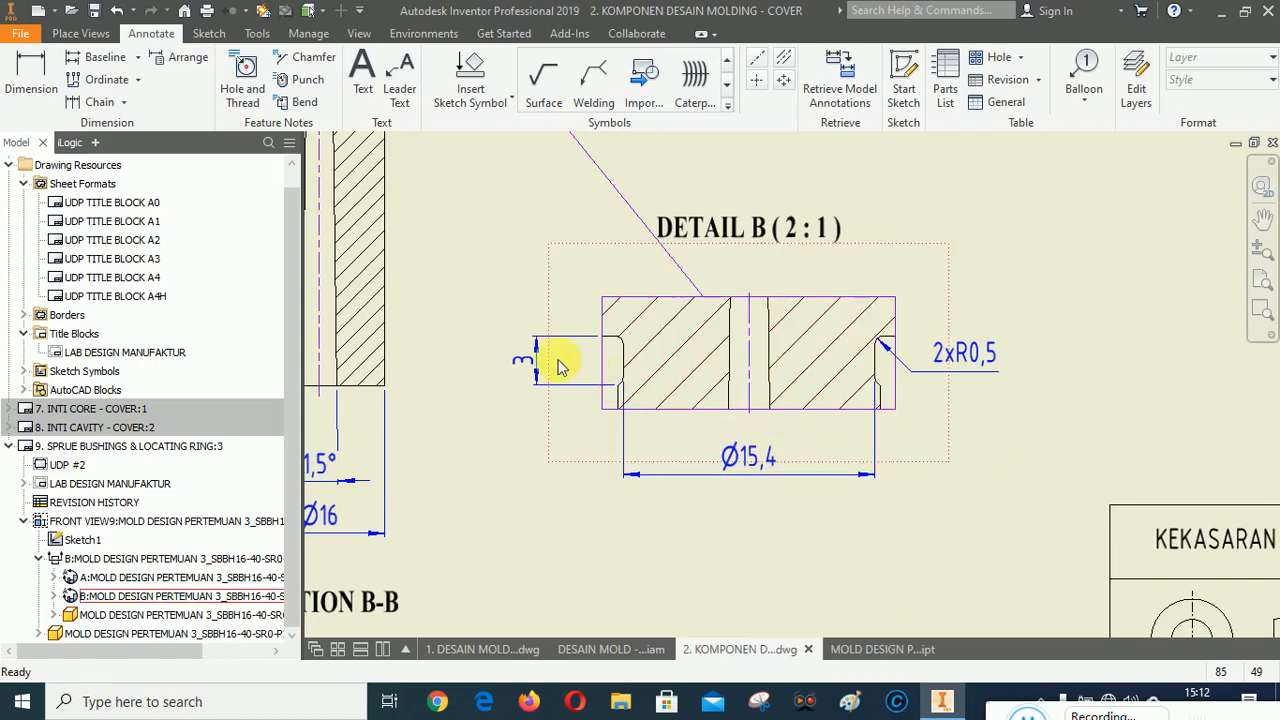
{"action": "scroll", "coordinate": [560, 367], "scroll_direction": "down", "scroll_amount": 3}
{"action": "right_click", "coordinate": [512, 364]}
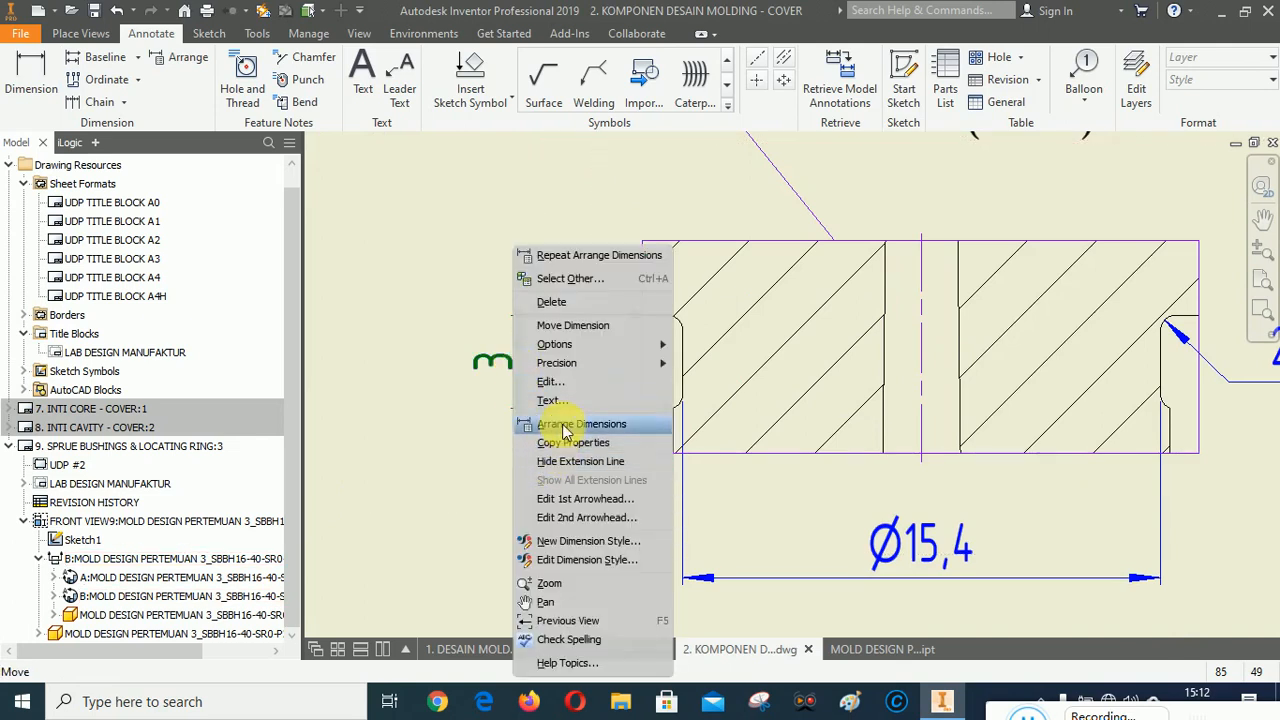
{"action": "left_click", "coordinate": [565, 428]}
{"action": "left_click", "coordinate": [606, 477]}
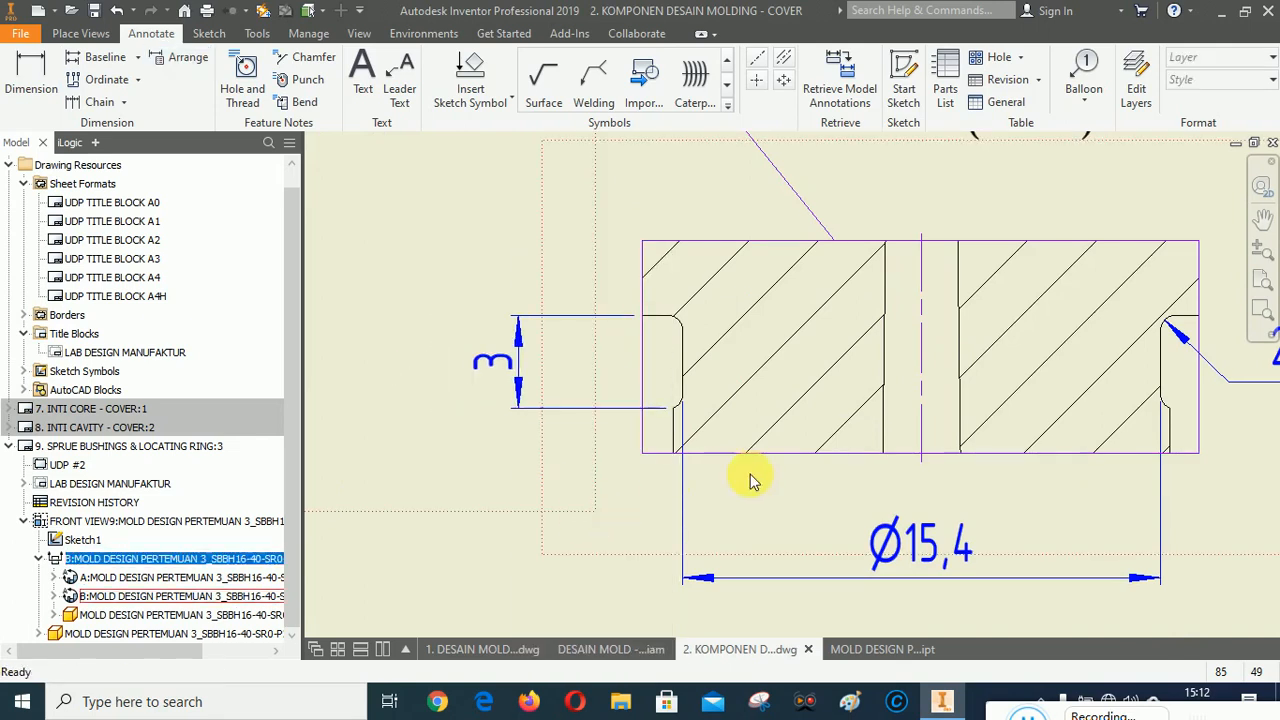
Delete the stray 3 dimension beside the detail B boundary on the section view.
{"action": "scroll", "coordinate": [784, 478], "scroll_direction": "up", "scroll_amount": 2}
{"action": "scroll", "coordinate": [1110, 495], "scroll_direction": "up", "scroll_amount": 3}
{"action": "scroll", "coordinate": [977, 471], "scroll_direction": "down", "scroll_amount": 2}
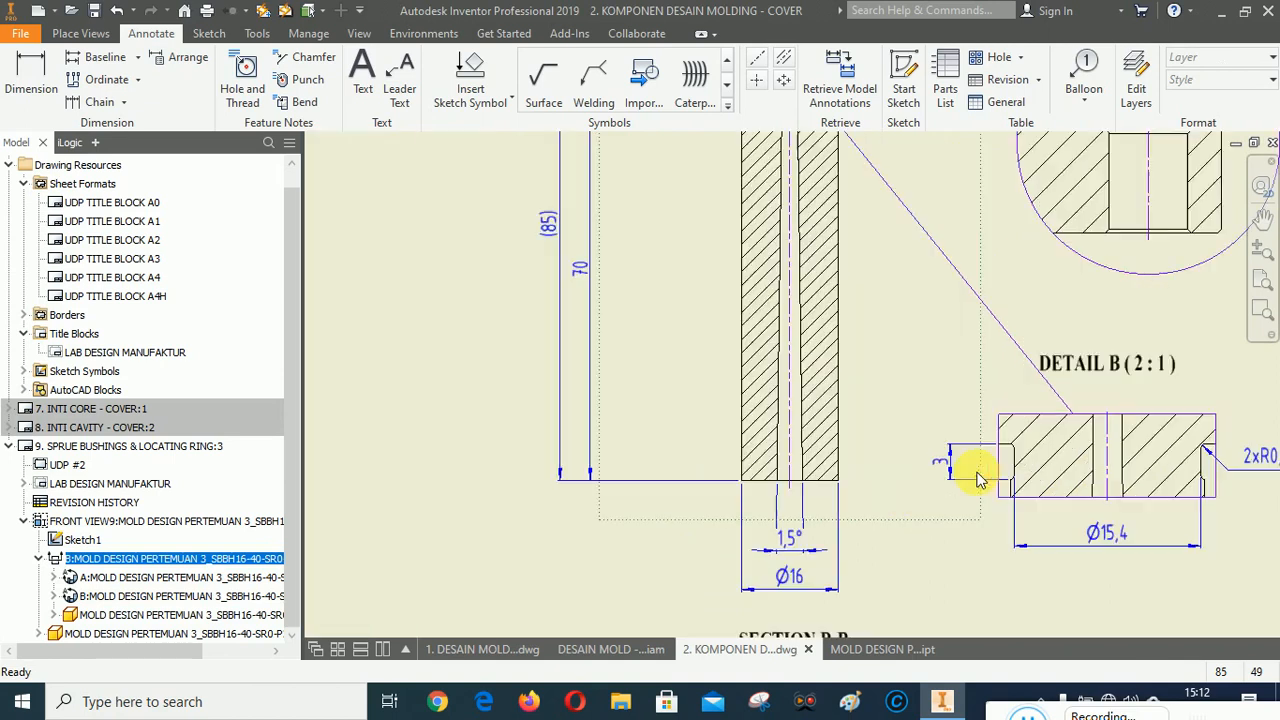
{"action": "scroll", "coordinate": [955, 475], "scroll_direction": "up", "scroll_amount": 1}
{"action": "scroll", "coordinate": [835, 265], "scroll_direction": "down", "scroll_amount": 3}
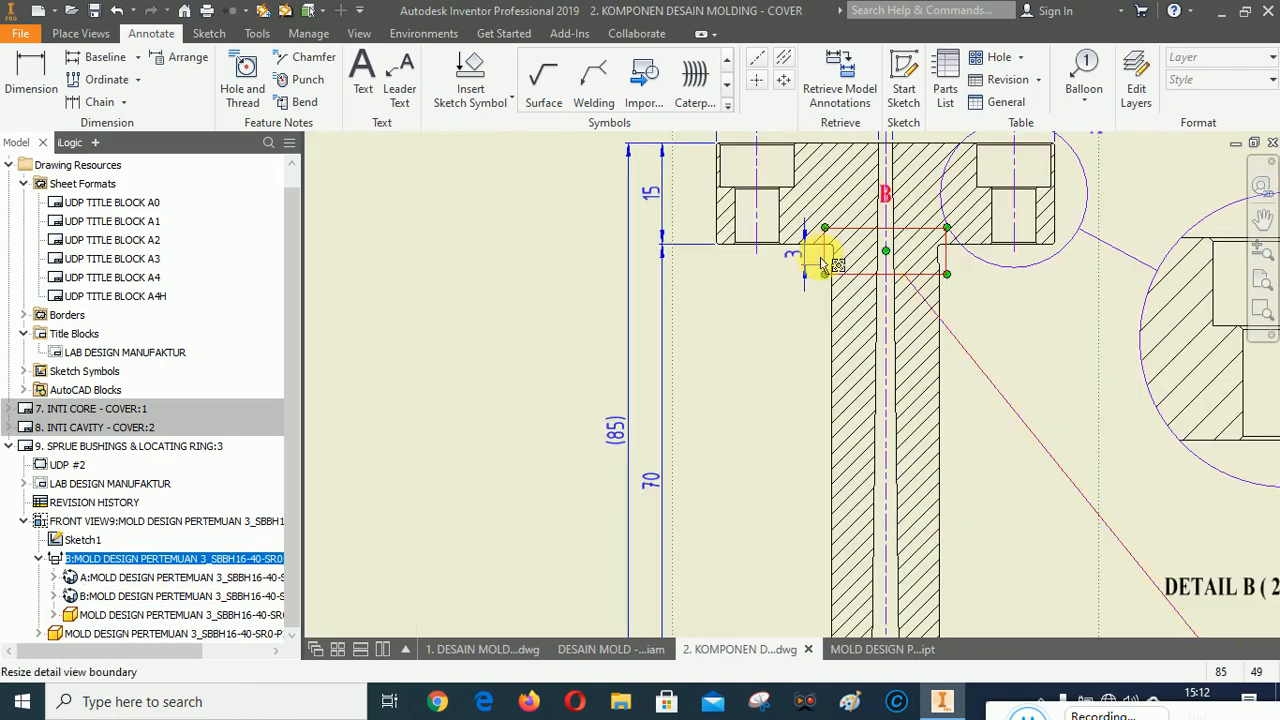
{"action": "left_click", "coordinate": [808, 265]}
{"action": "key", "text": "Delete"}
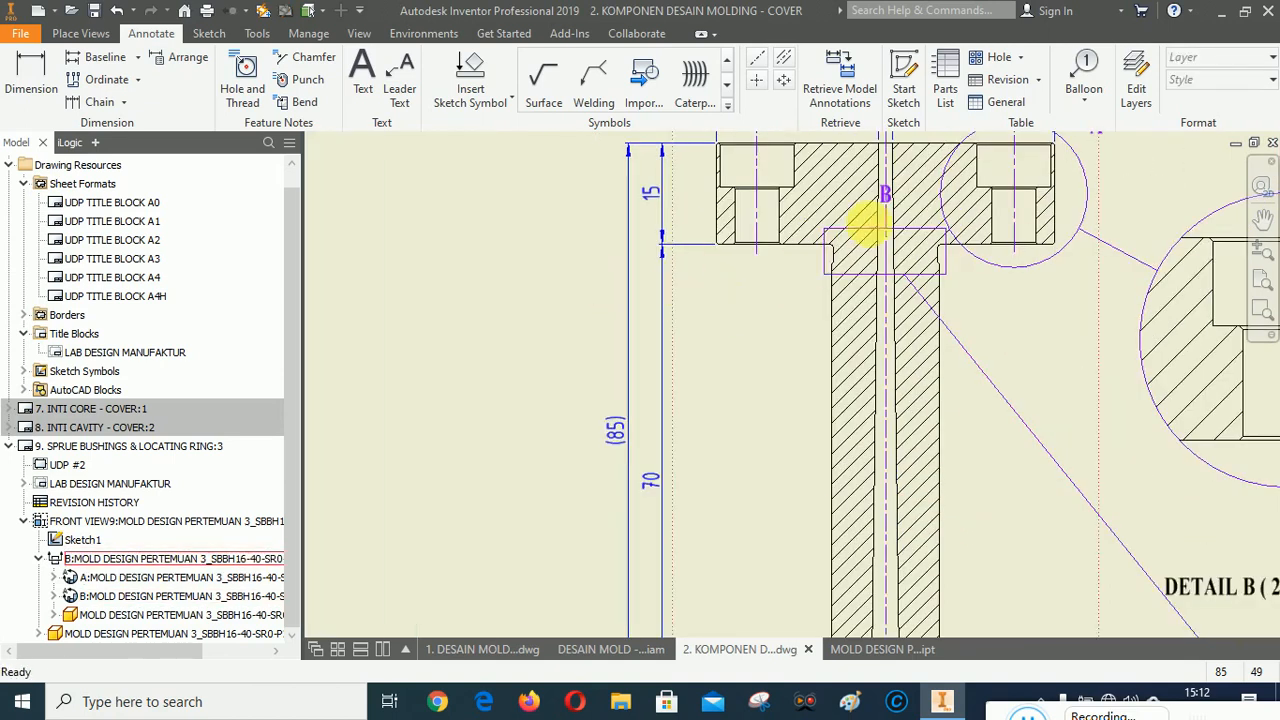
Move the detail B label to the left of its boundary on the section view.
{"action": "scroll", "coordinate": [884, 197], "scroll_direction": "down", "scroll_amount": 3}
{"action": "left_click", "coordinate": [884, 195]}
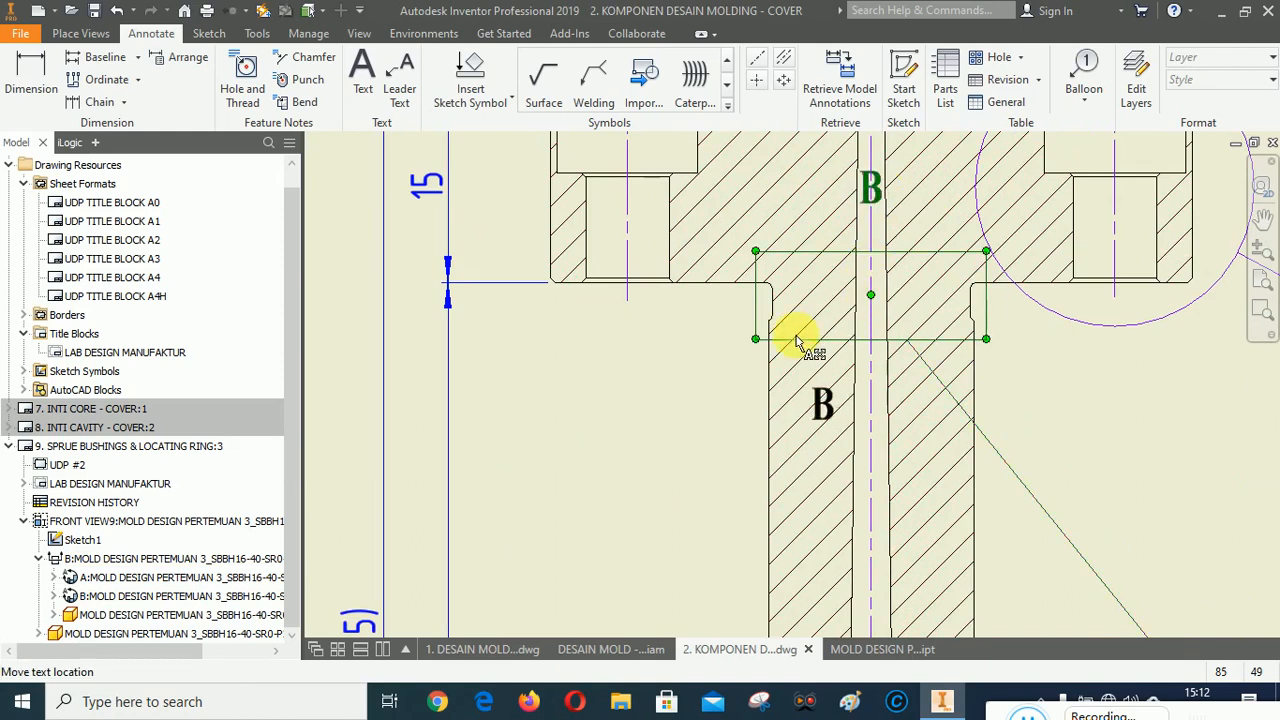
{"action": "mouse_move", "coordinate": [798, 342]}
{"action": "left_mouse_down"}
{"action": "mouse_move", "coordinate": [733, 325]}
{"action": "mouse_move", "coordinate": [737, 338]}
{"action": "left_mouse_up"}
{"action": "left_click", "coordinate": [692, 426]}
{"action": "scroll", "coordinate": [640, 170], "scroll_direction": "up", "scroll_amount": 3}
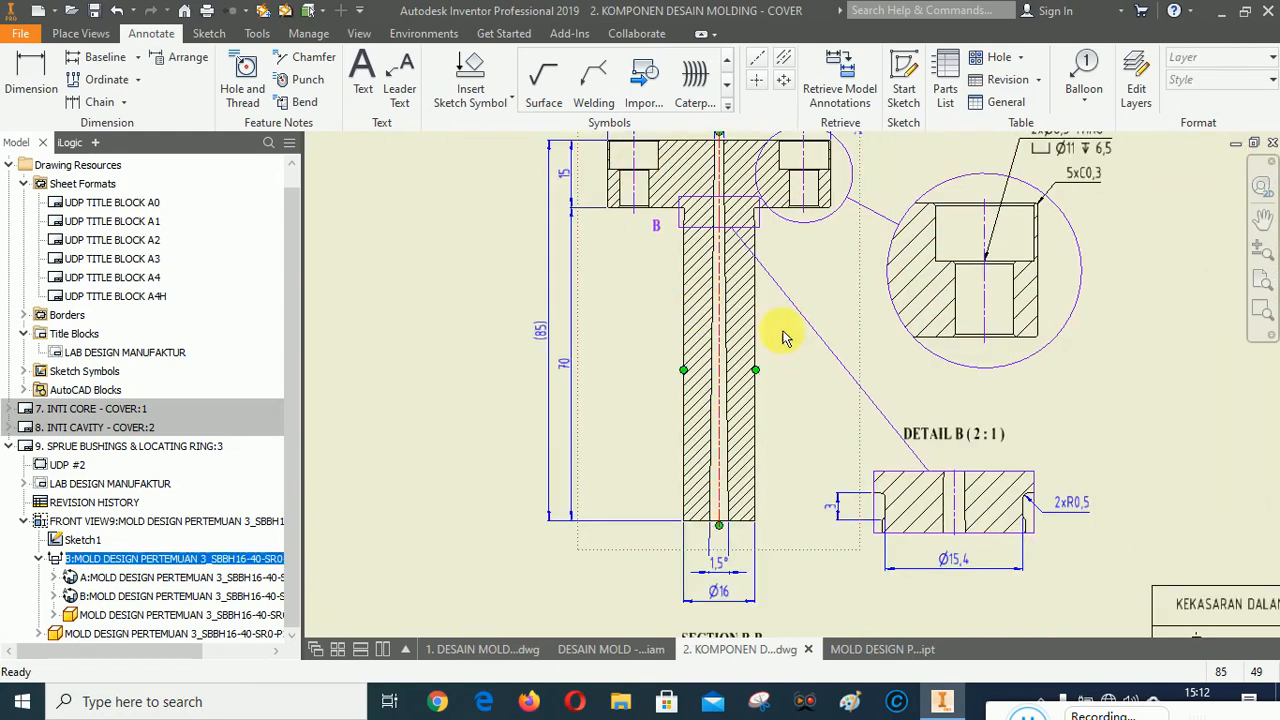
Move the top view slightly upward on the sheet.
{"action": "left_click", "coordinate": [1262, 219]}
{"action": "mouse_move", "coordinate": [1082, 342]}
{"action": "left_mouse_down"}
{"action": "mouse_move", "coordinate": [1041, 409]}
{"action": "mouse_move", "coordinate": [820, 409]}
{"action": "mouse_move", "coordinate": [848, 432]}
{"action": "left_mouse_up"}
{"action": "scroll", "coordinate": [849, 303], "scroll_direction": "up", "scroll_amount": 5}
{"action": "mouse_move", "coordinate": [1030, 334]}
{"action": "left_mouse_down"}
{"action": "mouse_move", "coordinate": [966, 423]}
{"action": "mouse_move", "coordinate": [858, 449]}
{"action": "left_mouse_up"}
{"action": "key", "text": "Escape"}
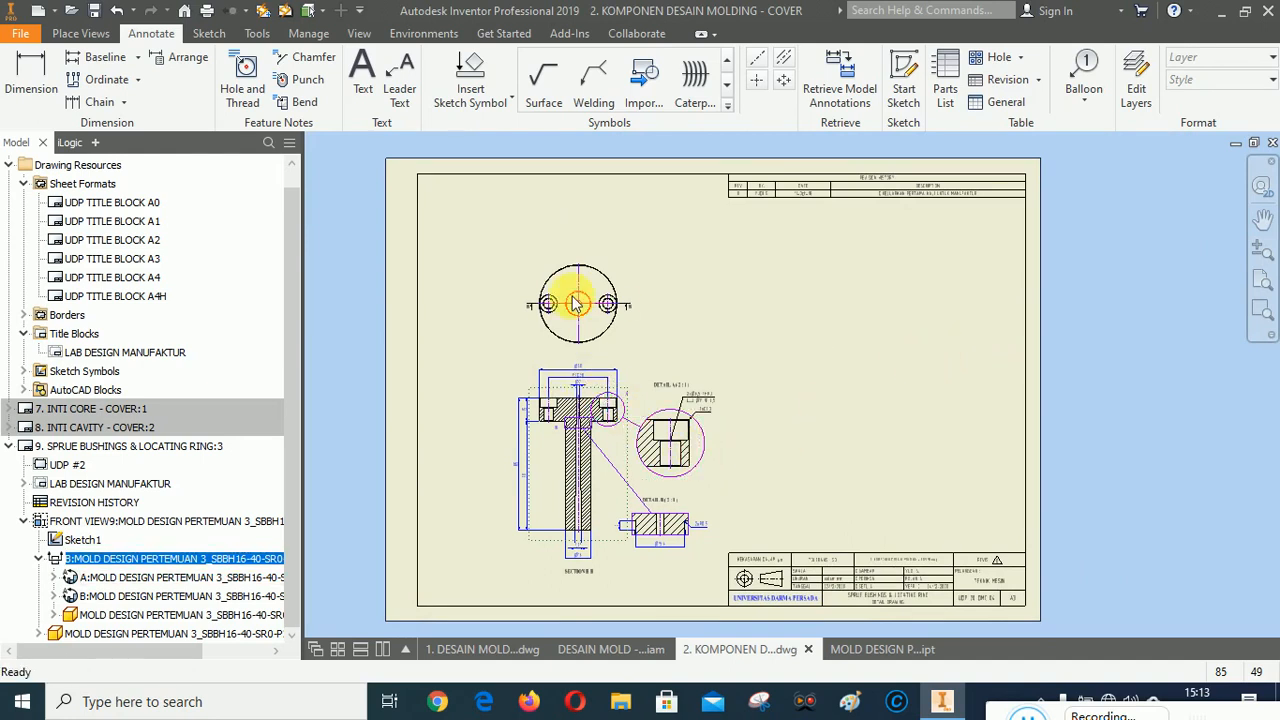
{"action": "scroll", "coordinate": [697, 268], "scroll_direction": "down", "scroll_amount": 2}
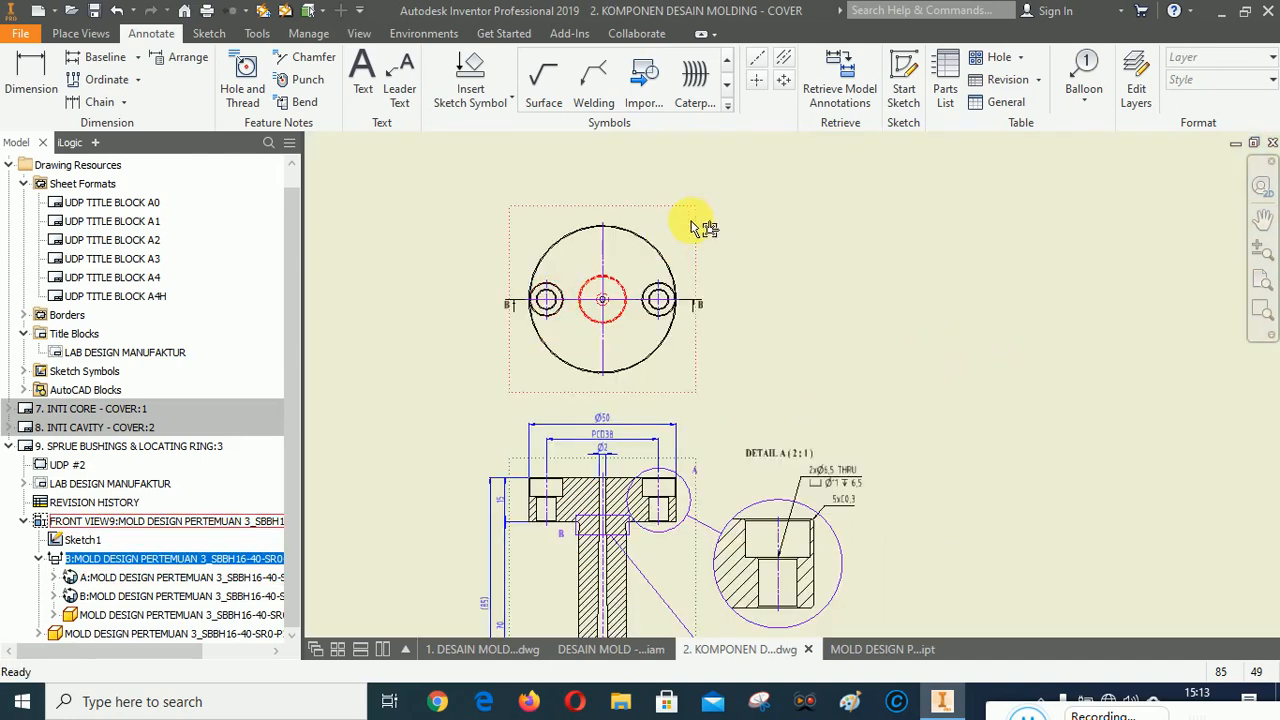
{"action": "scroll", "coordinate": [737, 294], "scroll_direction": "up", "scroll_amount": 2}
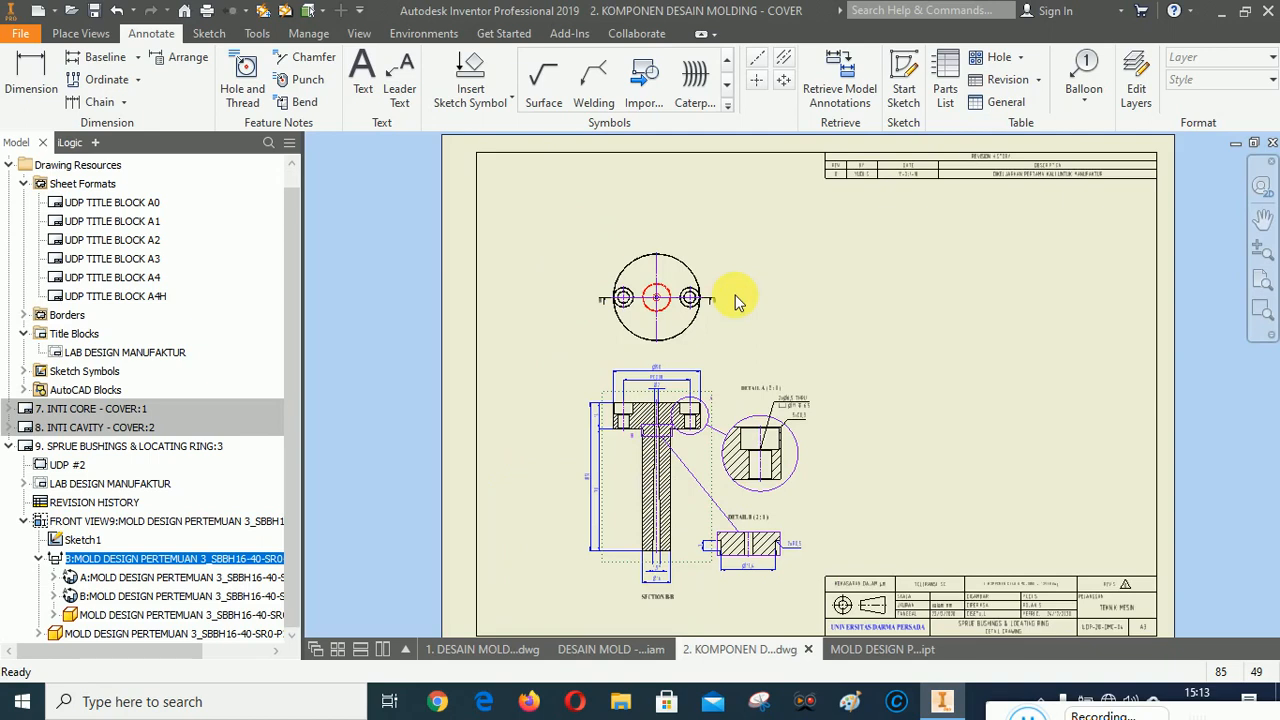
{"action": "scroll", "coordinate": [680, 236], "scroll_direction": "down", "scroll_amount": 2}
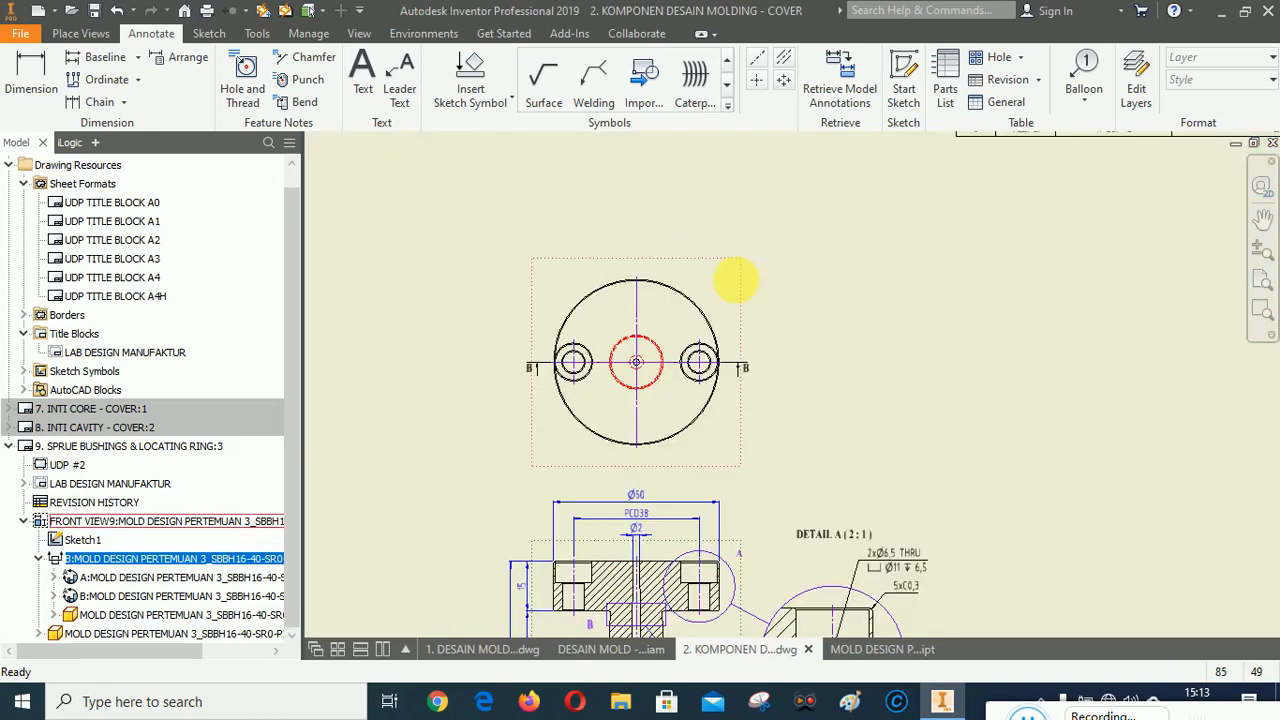
{"action": "left_click_drag", "start_coordinate": [740, 292], "coordinate": [748, 264]}
{"action": "left_click", "coordinate": [780, 285]}
{"action": "scroll", "coordinate": [771, 310], "scroll_direction": "up", "scroll_amount": 2}
{"action": "scroll", "coordinate": [731, 488], "scroll_direction": "down", "scroll_amount": 2}
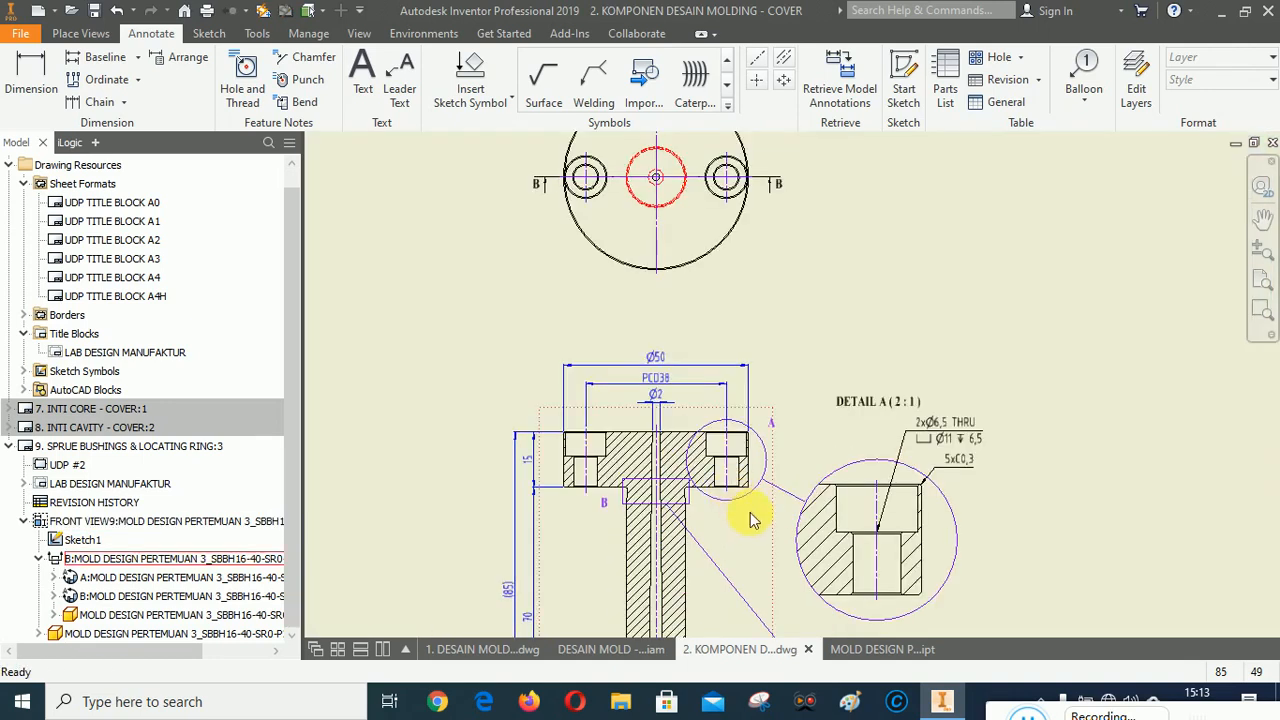
Move detail view A up and slightly to the left.
{"action": "left_click", "coordinate": [770, 522]}
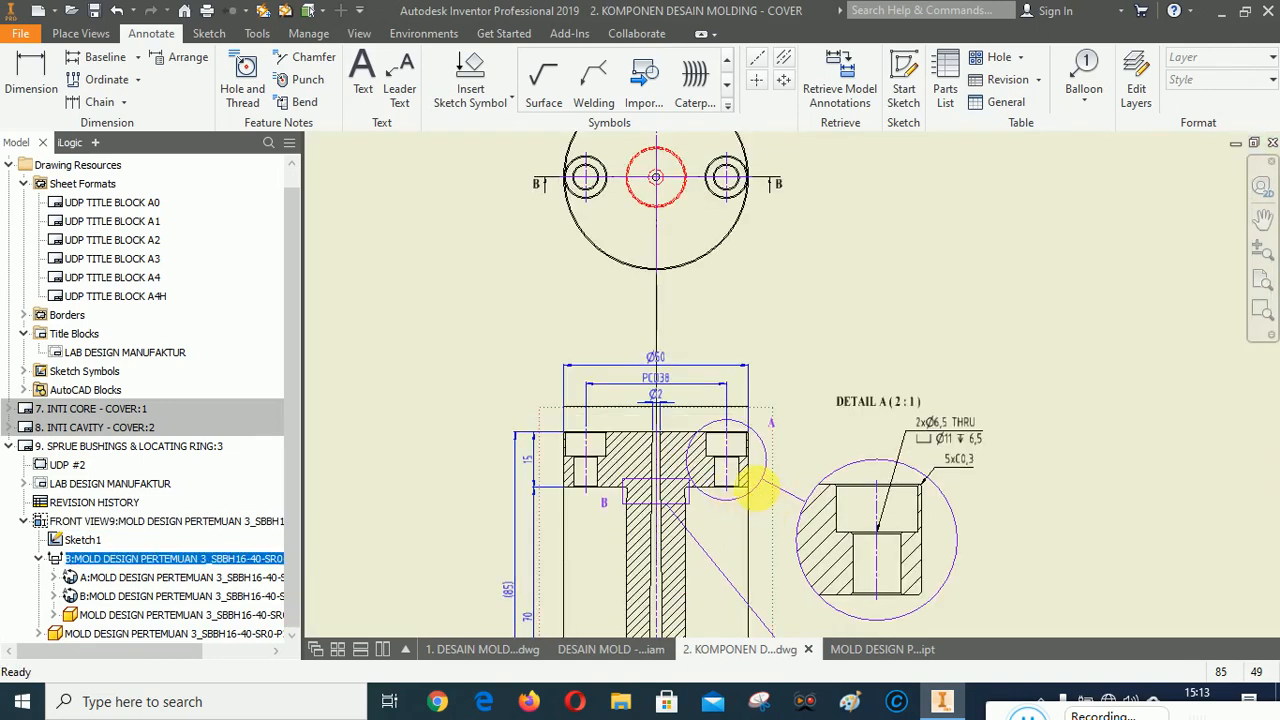
{"action": "scroll", "coordinate": [816, 355], "scroll_direction": "up", "scroll_amount": 2}
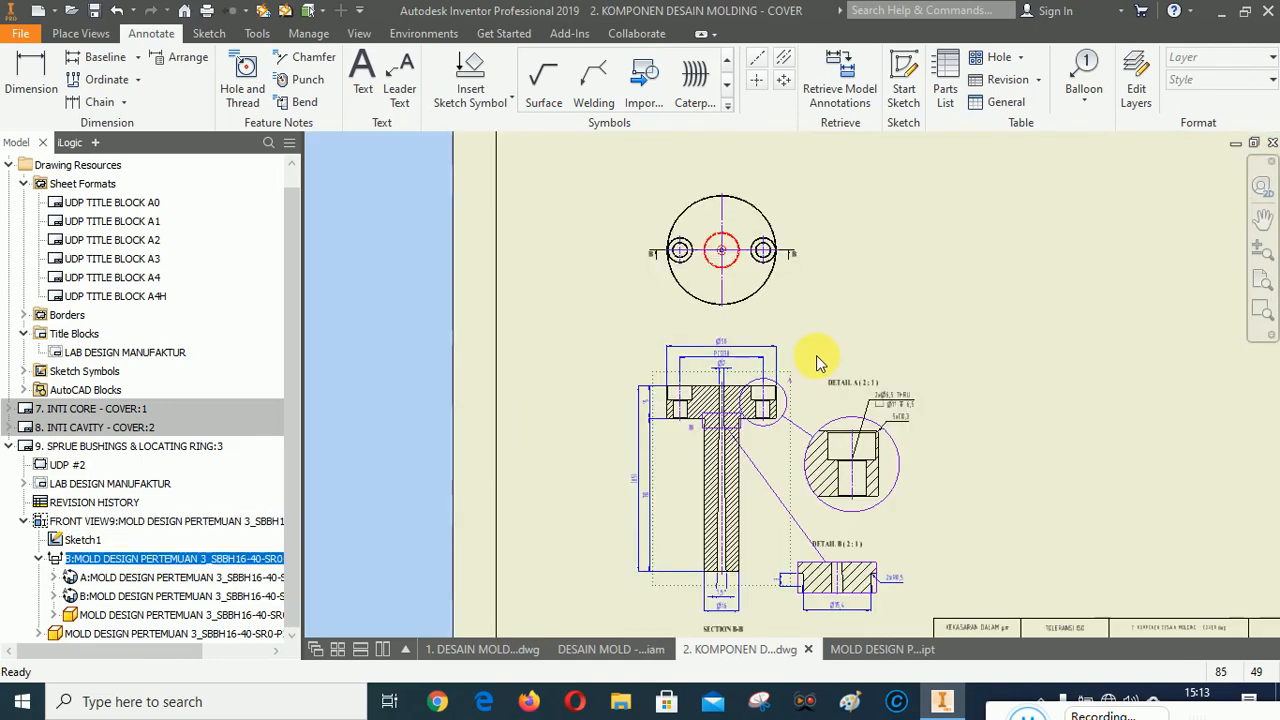
{"action": "left_click", "coordinate": [790, 465]}
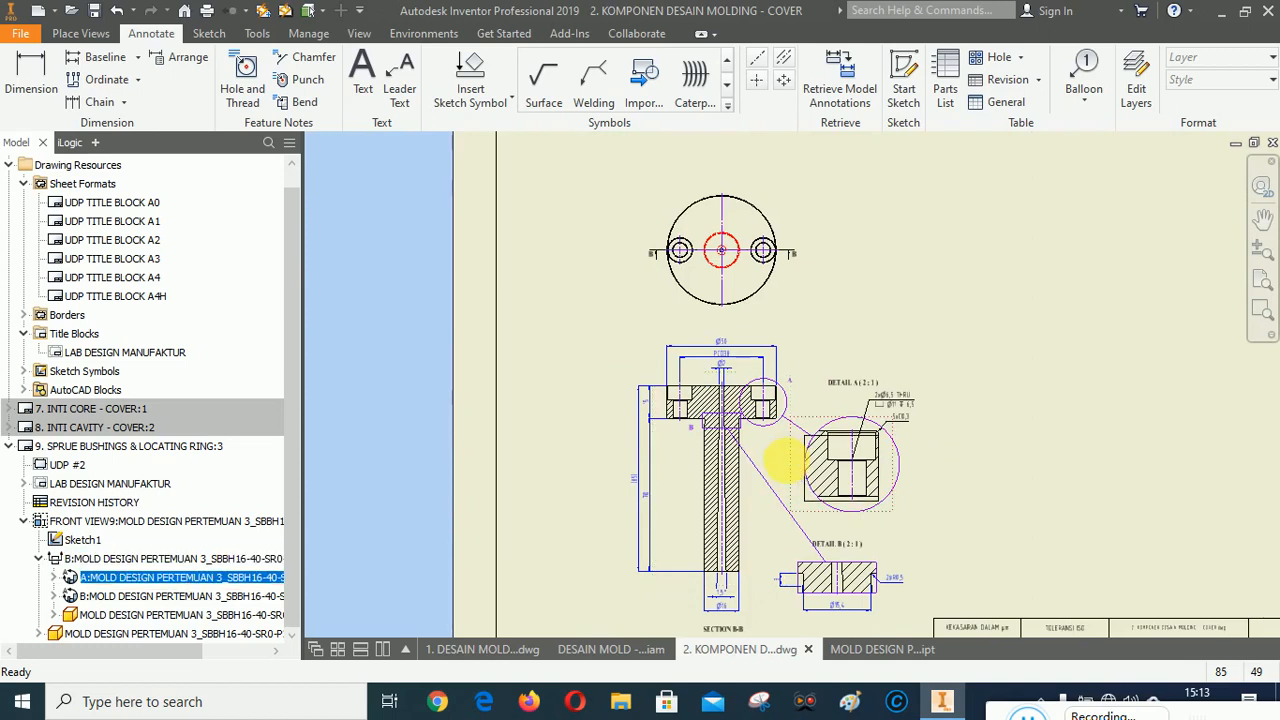
{"action": "scroll", "coordinate": [886, 477], "scroll_direction": "down", "scroll_amount": 2}
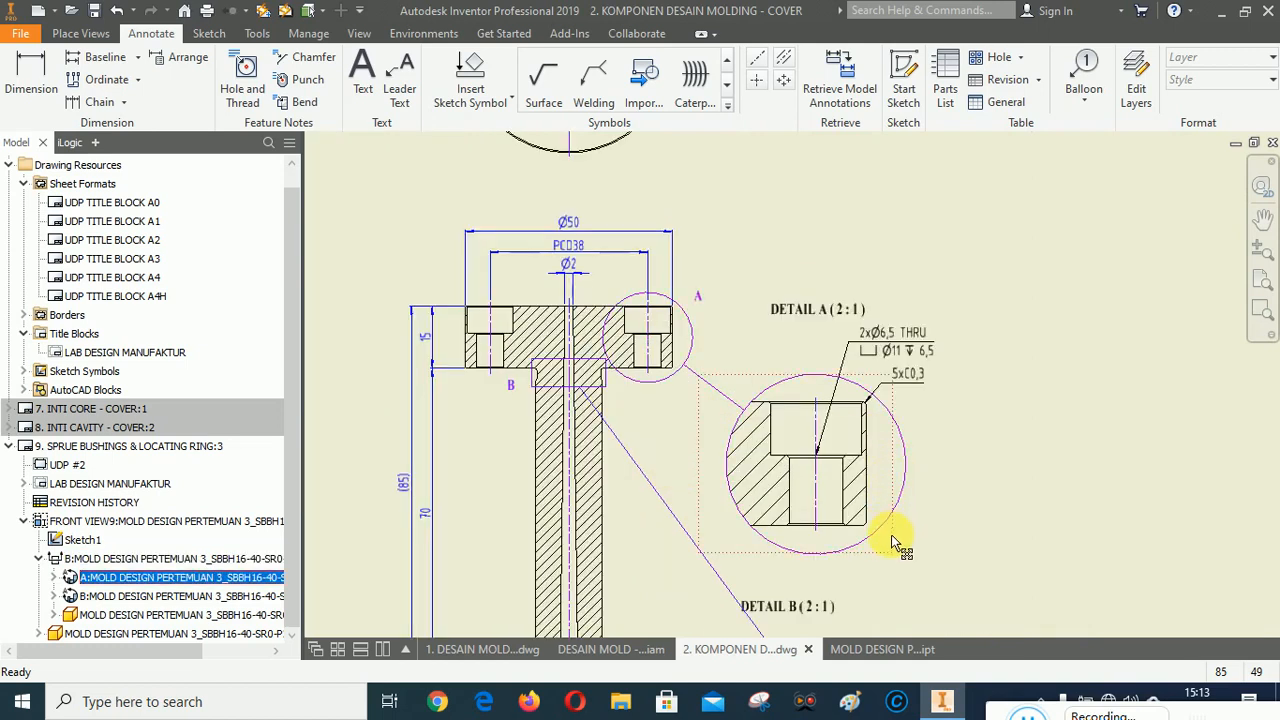
{"action": "left_click_drag", "start_coordinate": [895, 543], "coordinate": [865, 479]}
Move detail view B upward, closer to detail view A.
{"action": "scroll", "coordinate": [783, 225], "scroll_direction": "up", "scroll_amount": 2}
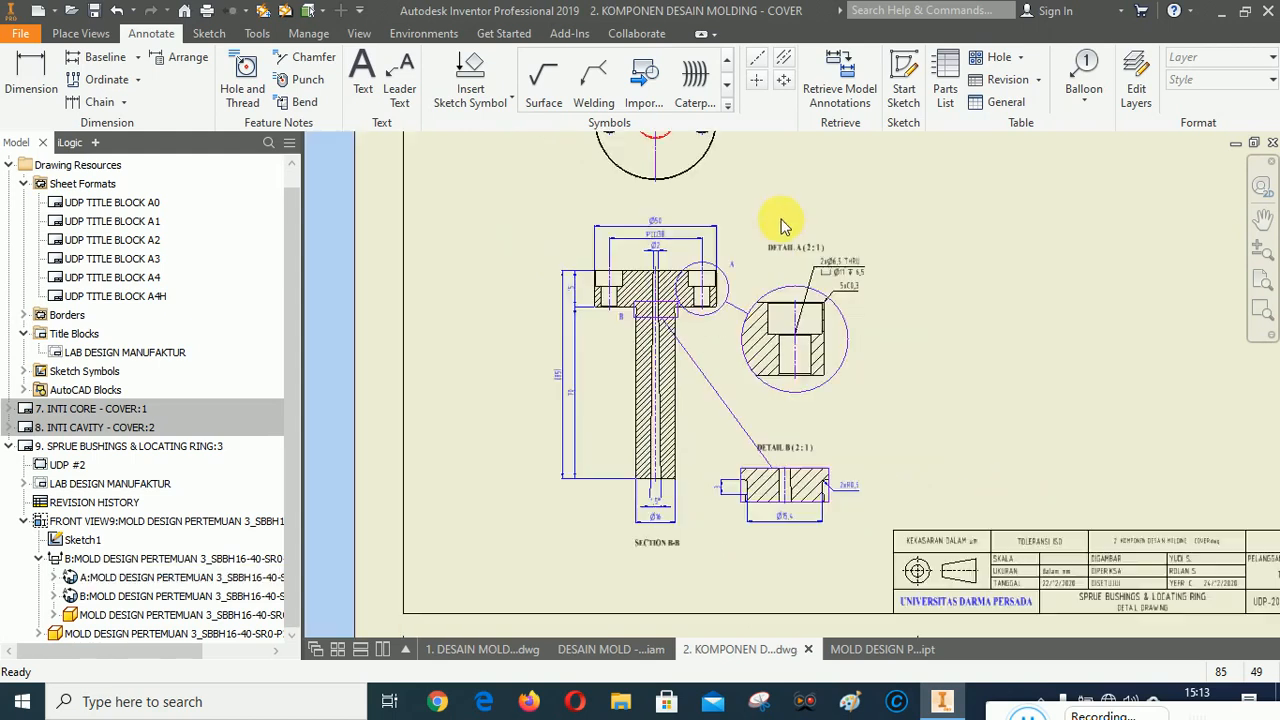
{"action": "scroll", "coordinate": [853, 447], "scroll_direction": "down", "scroll_amount": 2}
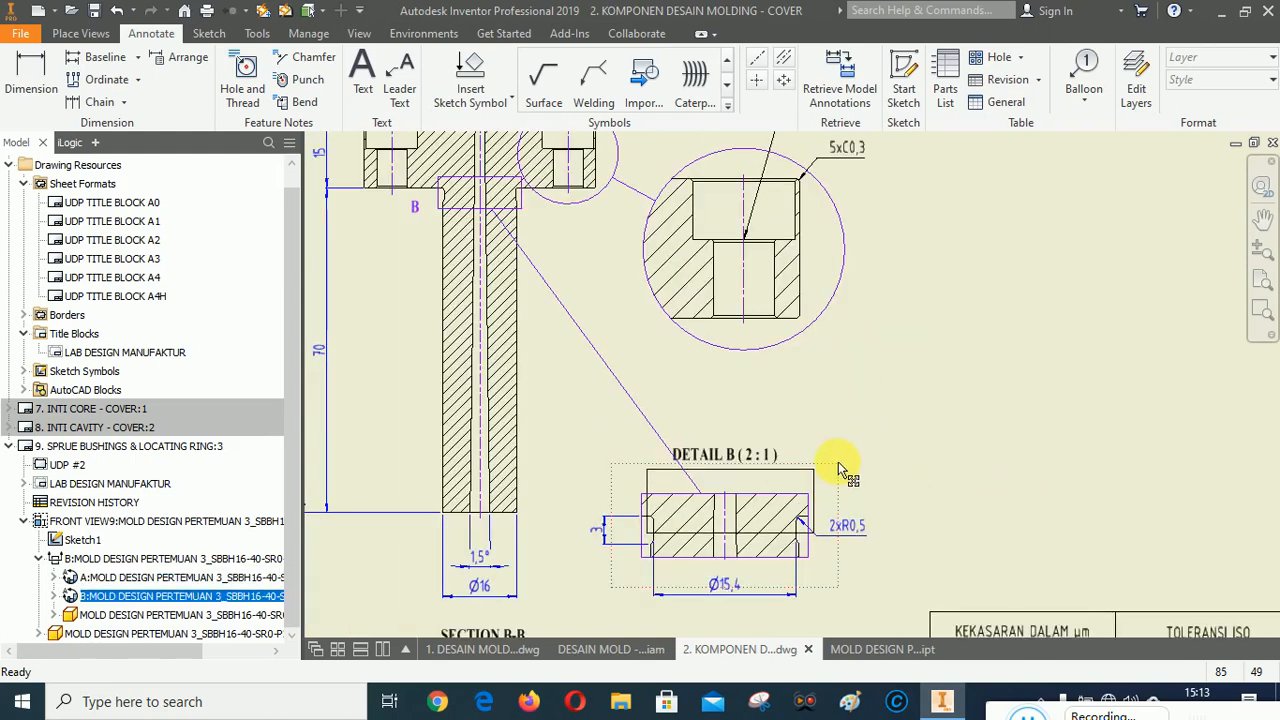
{"action": "left_click_drag", "start_coordinate": [839, 468], "coordinate": [860, 432]}
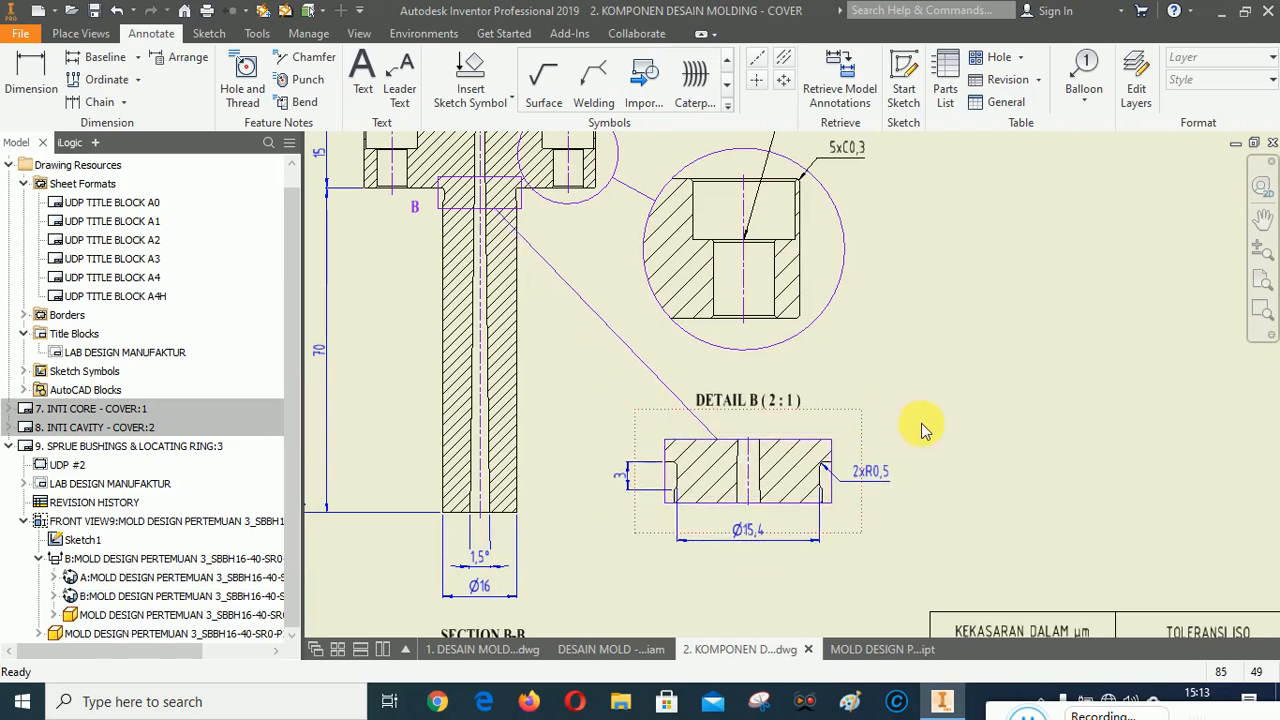
Insert the NAME VIEW A1 & A2 sketch symbol on the top view with the name TAMPAK DEPAN.
{"action": "scroll", "coordinate": [903, 427], "scroll_direction": "down", "scroll_amount": 2}
{"action": "left_click", "coordinate": [971, 414]}
{"action": "scroll", "coordinate": [1006, 414], "scroll_direction": "up", "scroll_amount": 3}
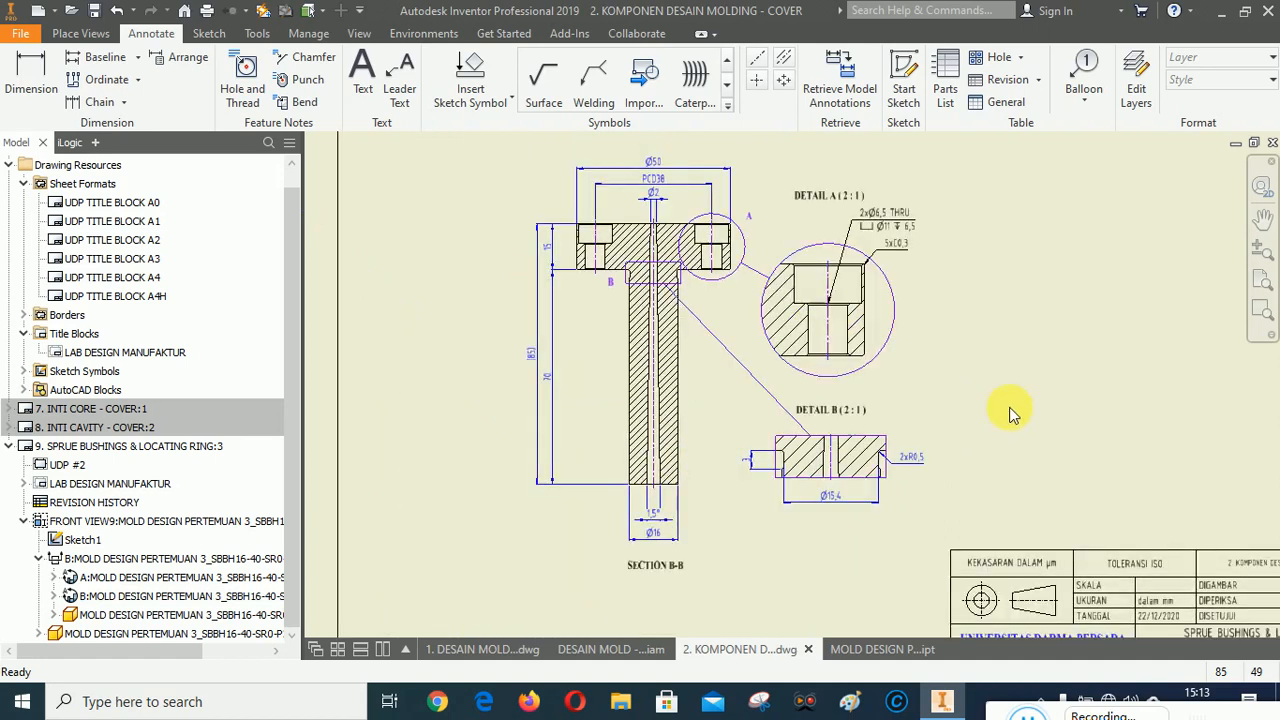
{"action": "left_click", "coordinate": [1262, 220]}
{"action": "left_click_drag", "start_coordinate": [1086, 294], "coordinate": [1034, 543]}
{"action": "right_click", "coordinate": [986, 371]}
{"action": "left_click", "coordinate": [876, 453]}
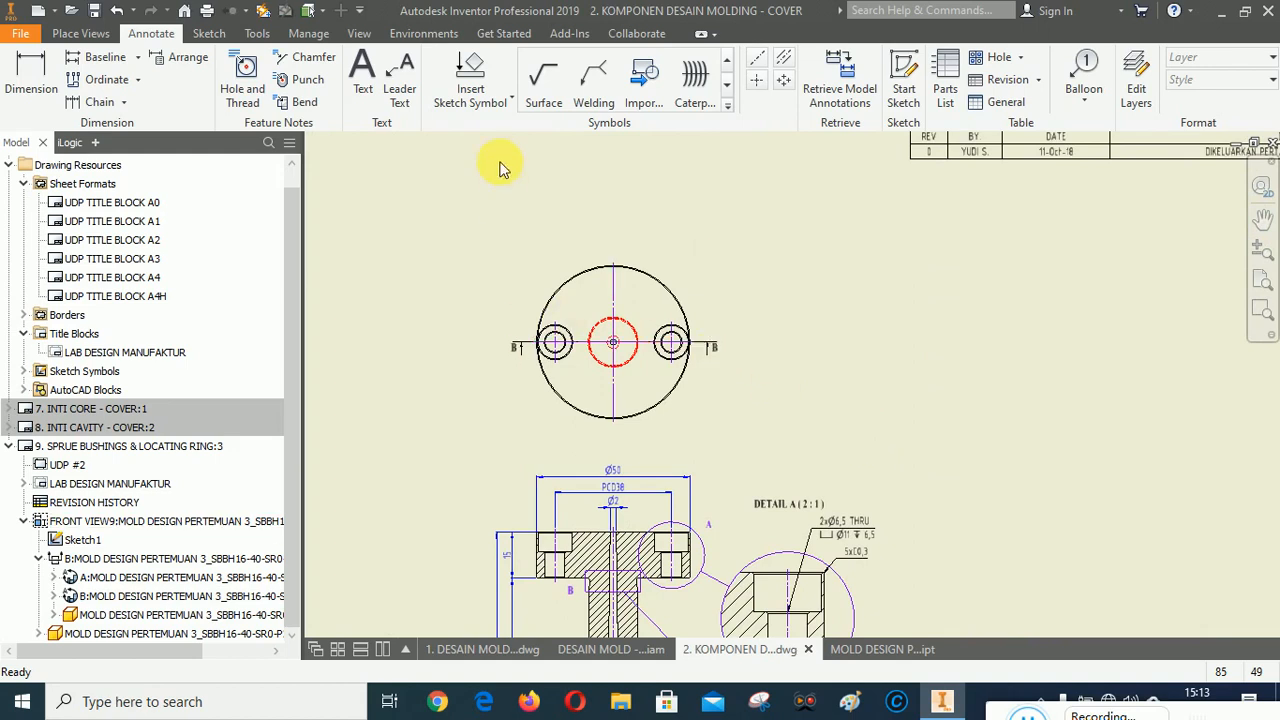
{"action": "left_click", "coordinate": [470, 70]}
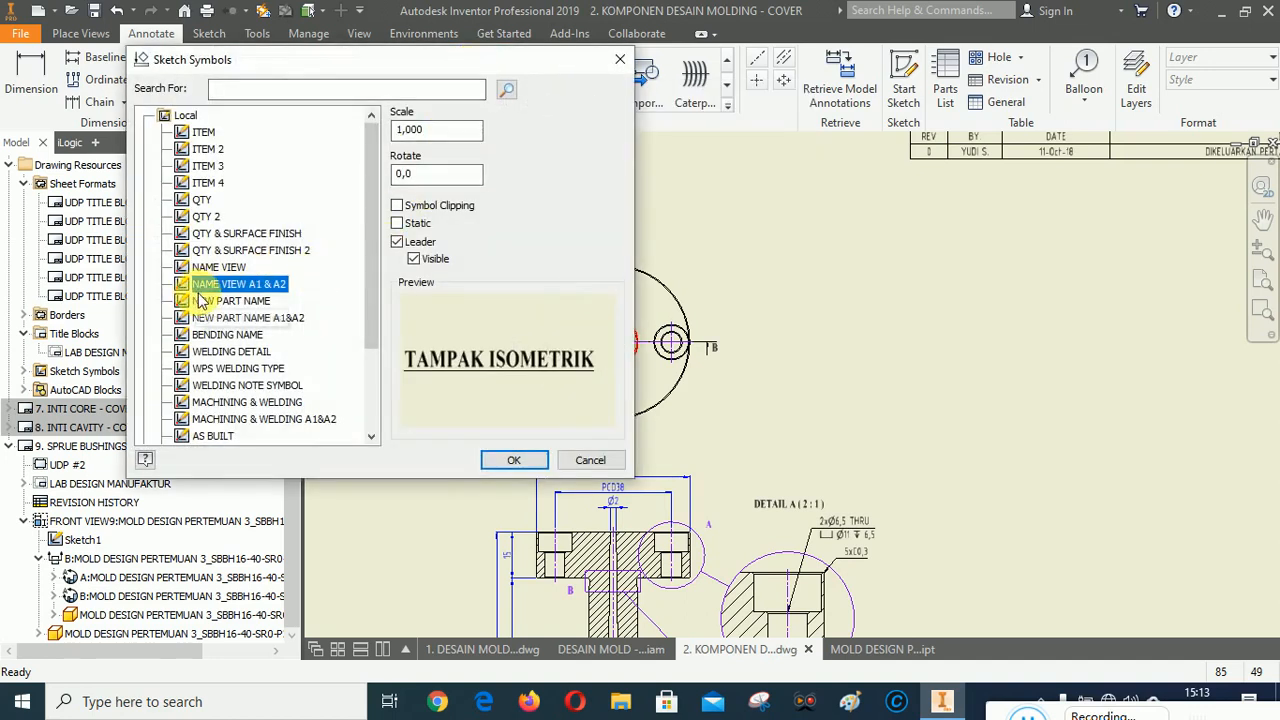
{"action": "left_click", "coordinate": [513, 461]}
{"action": "scroll", "coordinate": [743, 371], "scroll_direction": "down", "scroll_amount": 3}
{"action": "scroll", "coordinate": [742, 461], "scroll_direction": "up", "scroll_amount": 3}
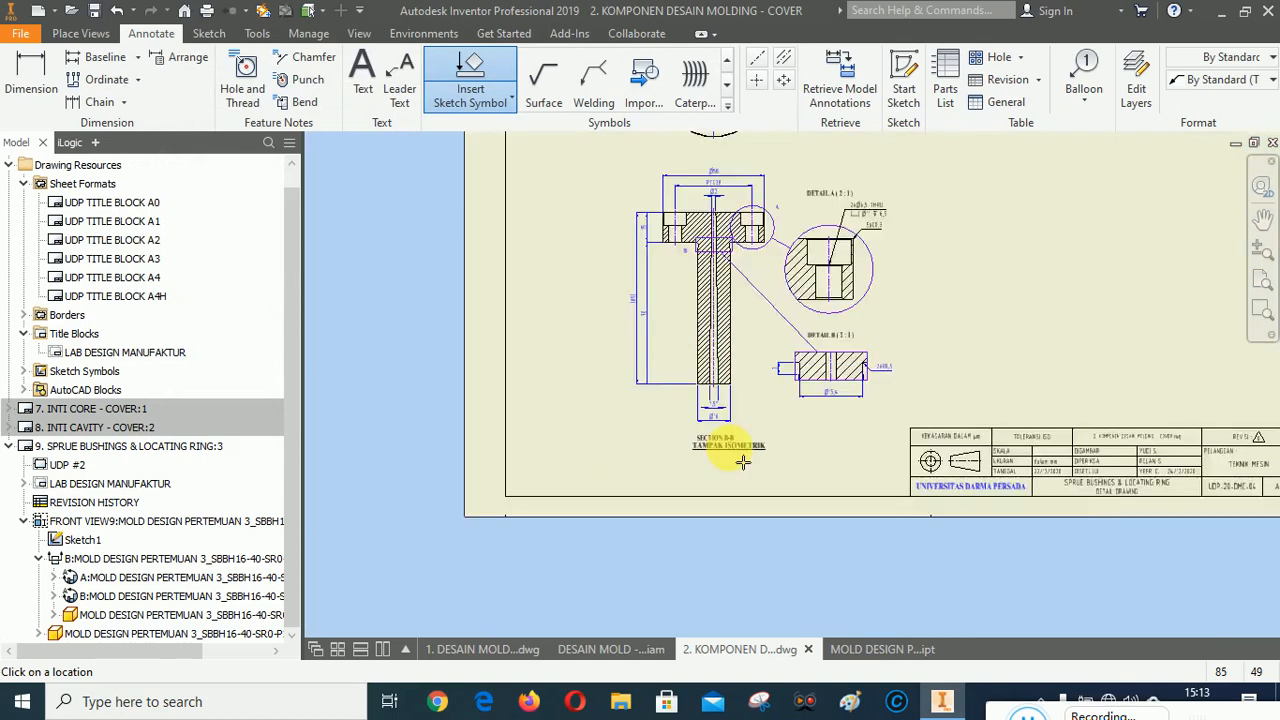
{"action": "scroll", "coordinate": [743, 461], "scroll_direction": "up", "scroll_amount": 2}
{"action": "scroll", "coordinate": [703, 495], "scroll_direction": "down", "scroll_amount": 5}
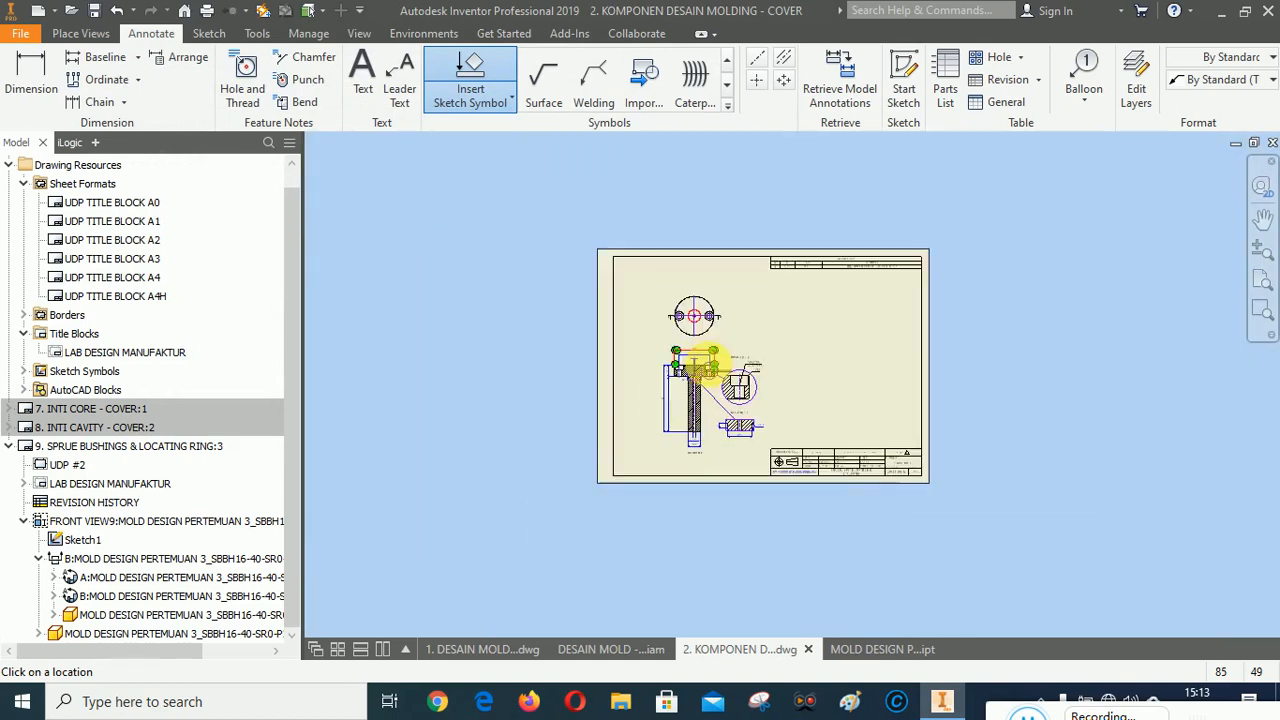
{"action": "scroll", "coordinate": [712, 368], "scroll_direction": "up", "scroll_amount": 5}
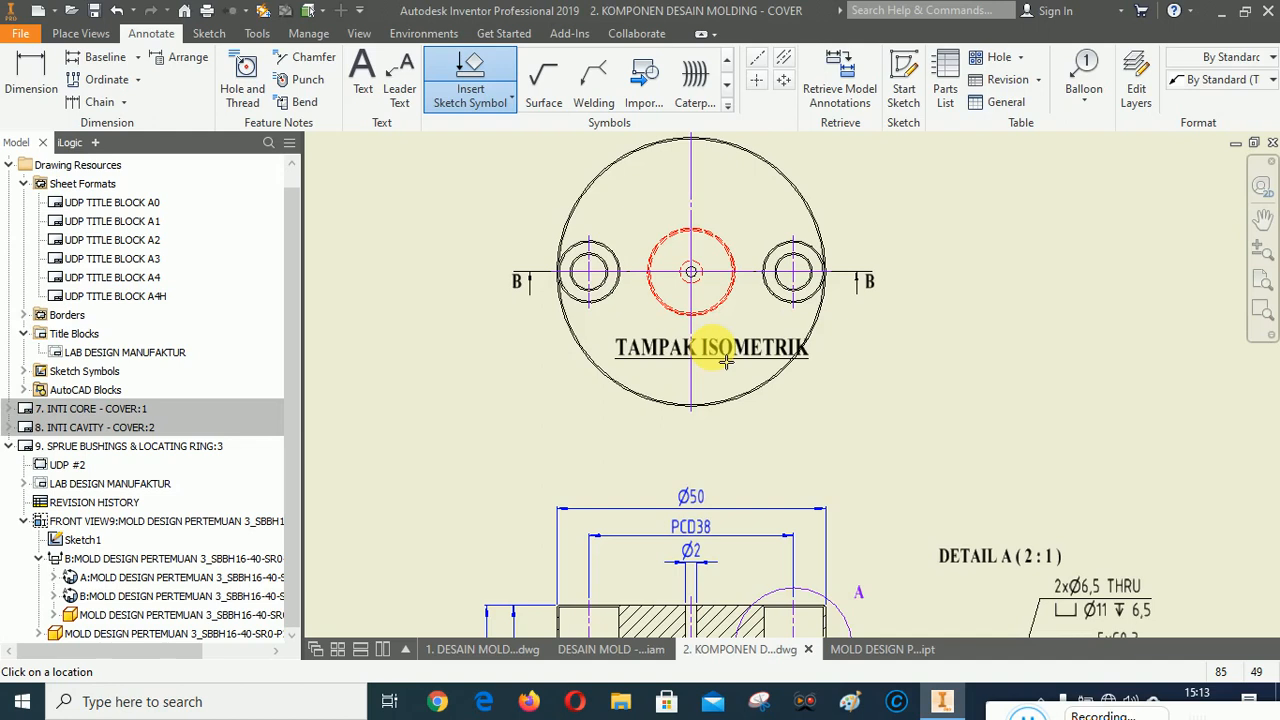
{"action": "right_click", "coordinate": [712, 350]}
{"action": "left_click", "coordinate": [811, 349]}
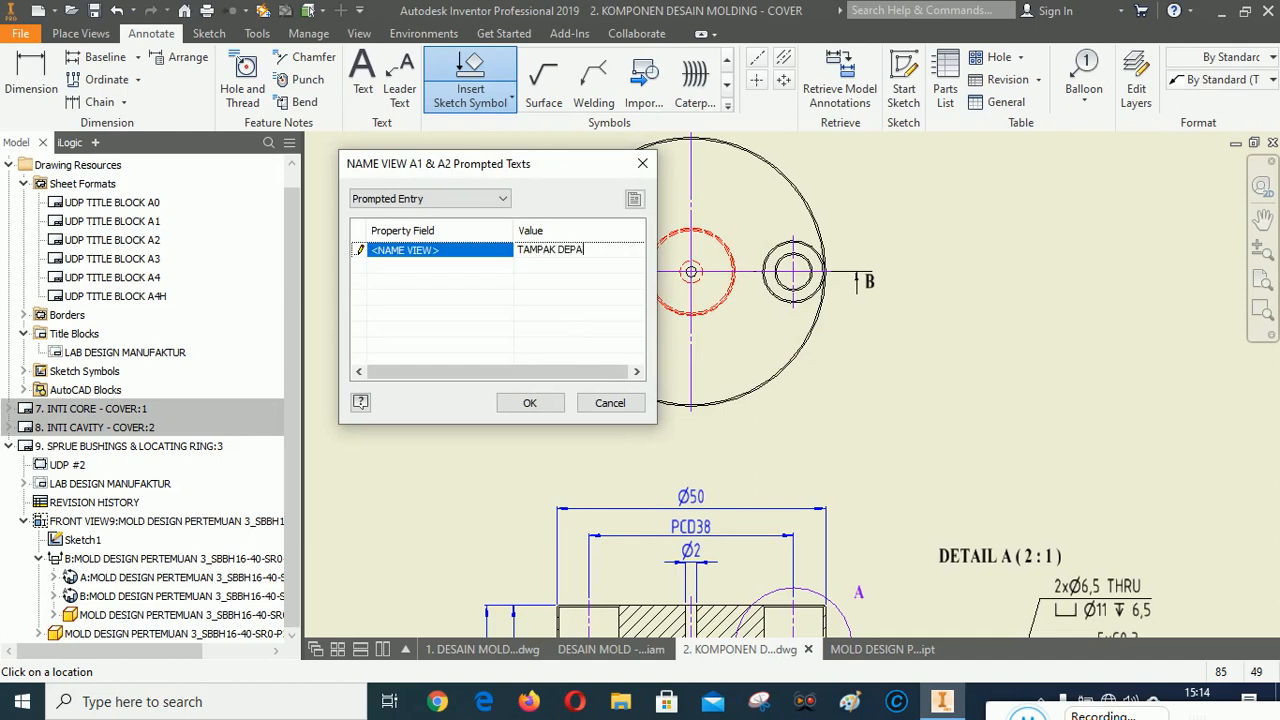
{"action": "left_click", "coordinate": [535, 402]}
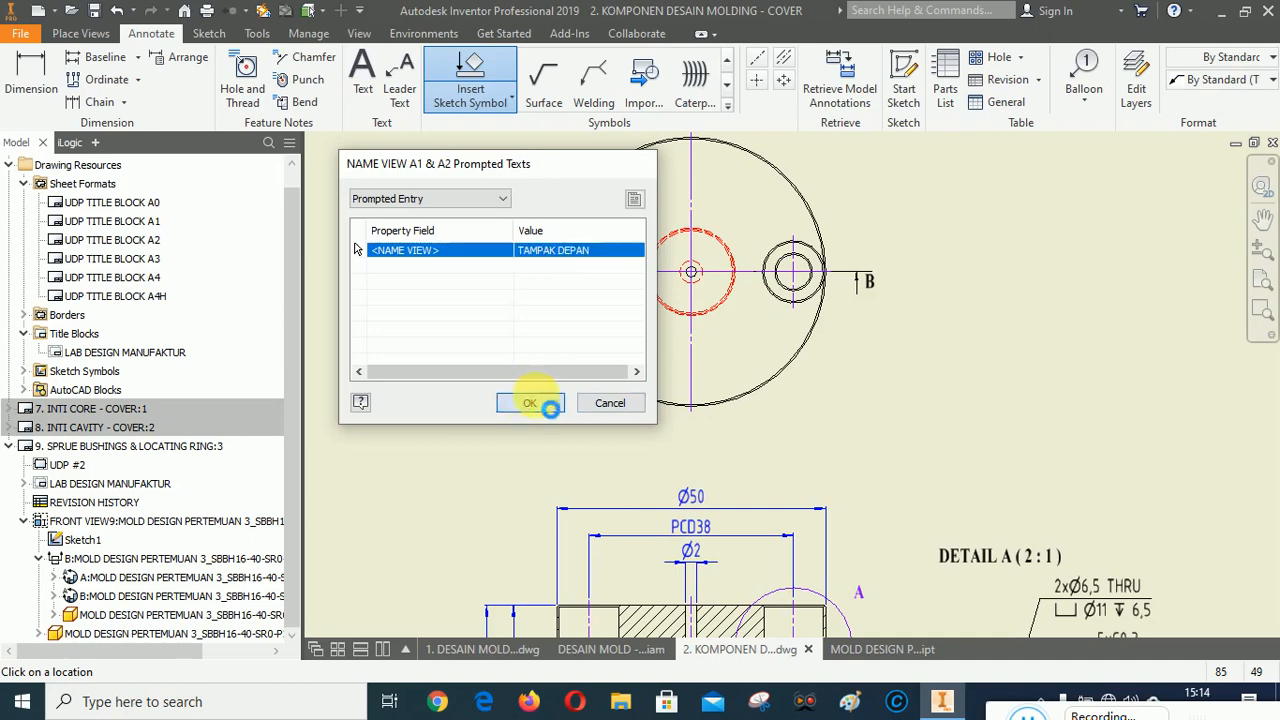
{"action": "right_click", "coordinate": [930, 232]}
{"action": "left_click", "coordinate": [830, 226]}
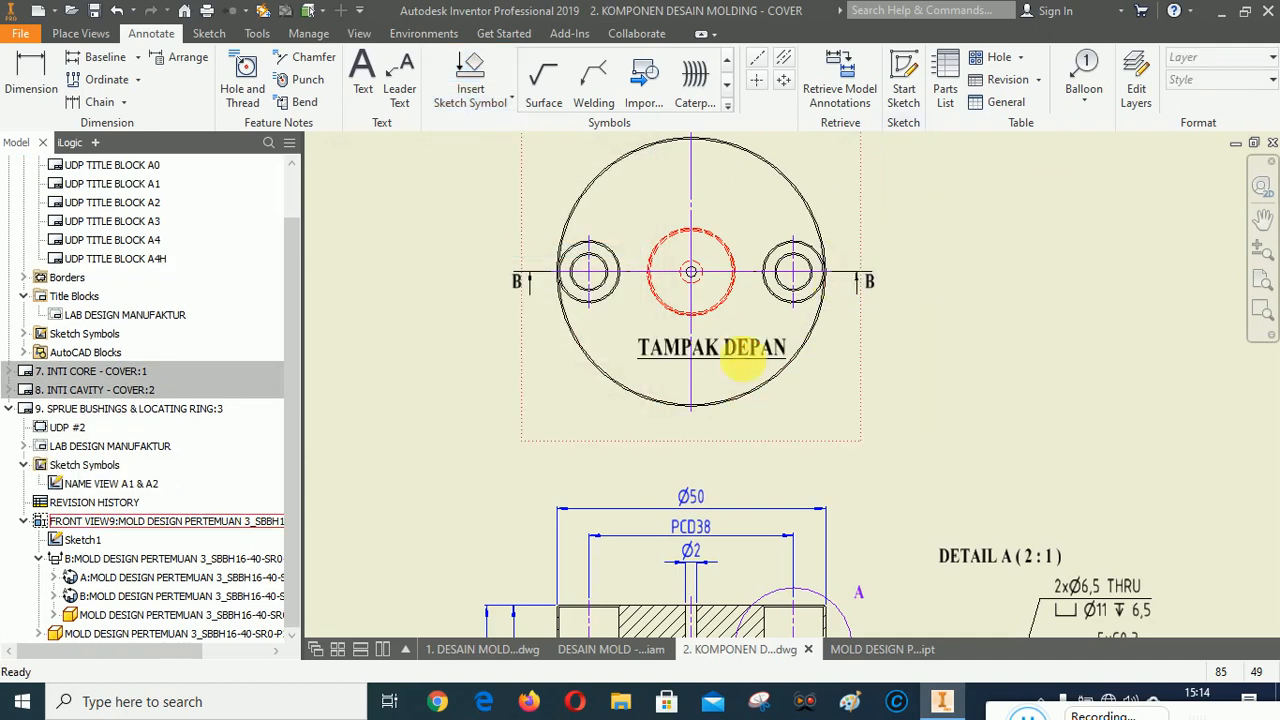
Move the TAMPAK DEPAN label below the top view and nudge the section view slightly downward.
{"action": "left_click_drag", "start_coordinate": [712, 346], "coordinate": [695, 447]}
{"action": "scroll", "coordinate": [580, 277], "scroll_direction": "up", "scroll_amount": 4}
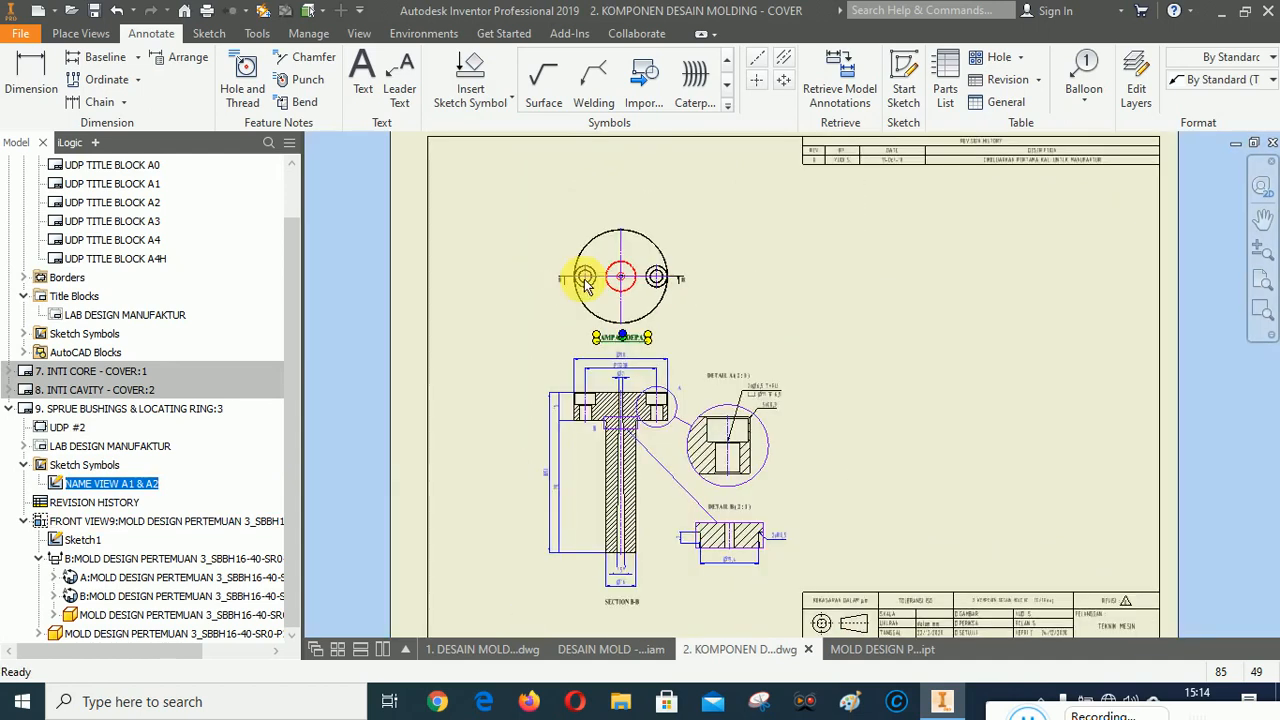
{"action": "left_click_drag", "start_coordinate": [673, 510], "coordinate": [672, 519]}
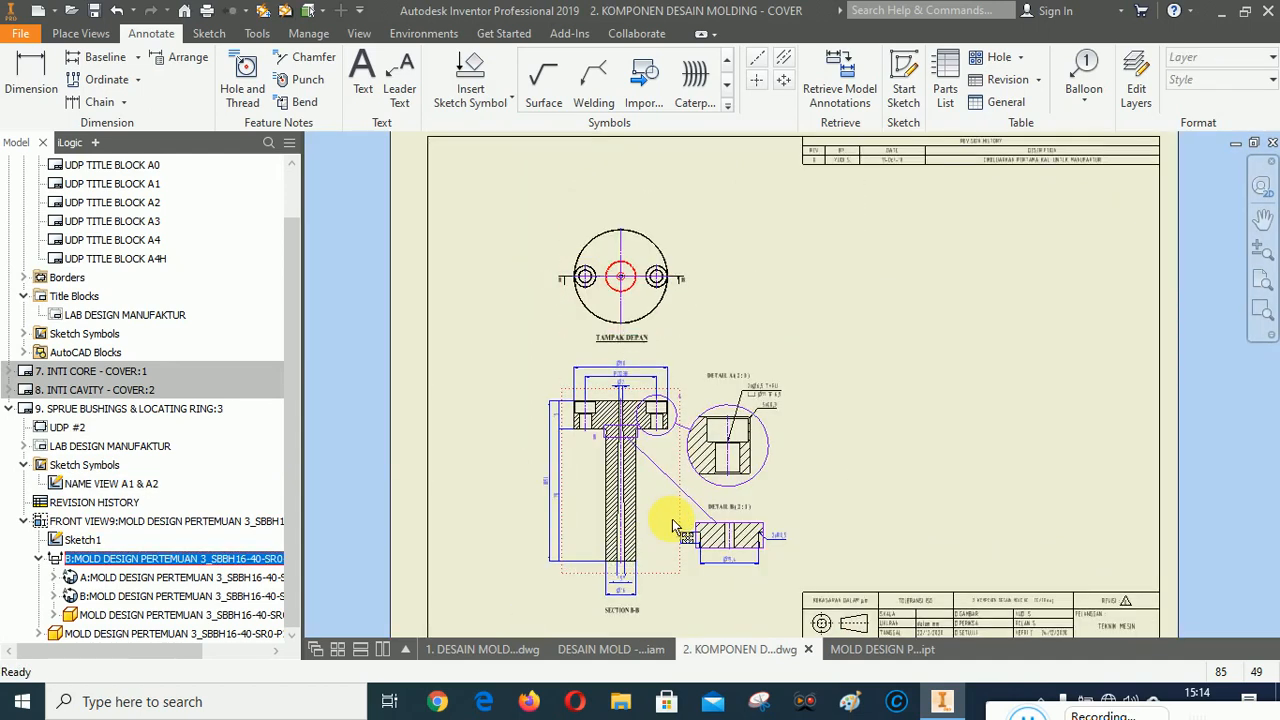
{"action": "left_click", "coordinate": [951, 463]}
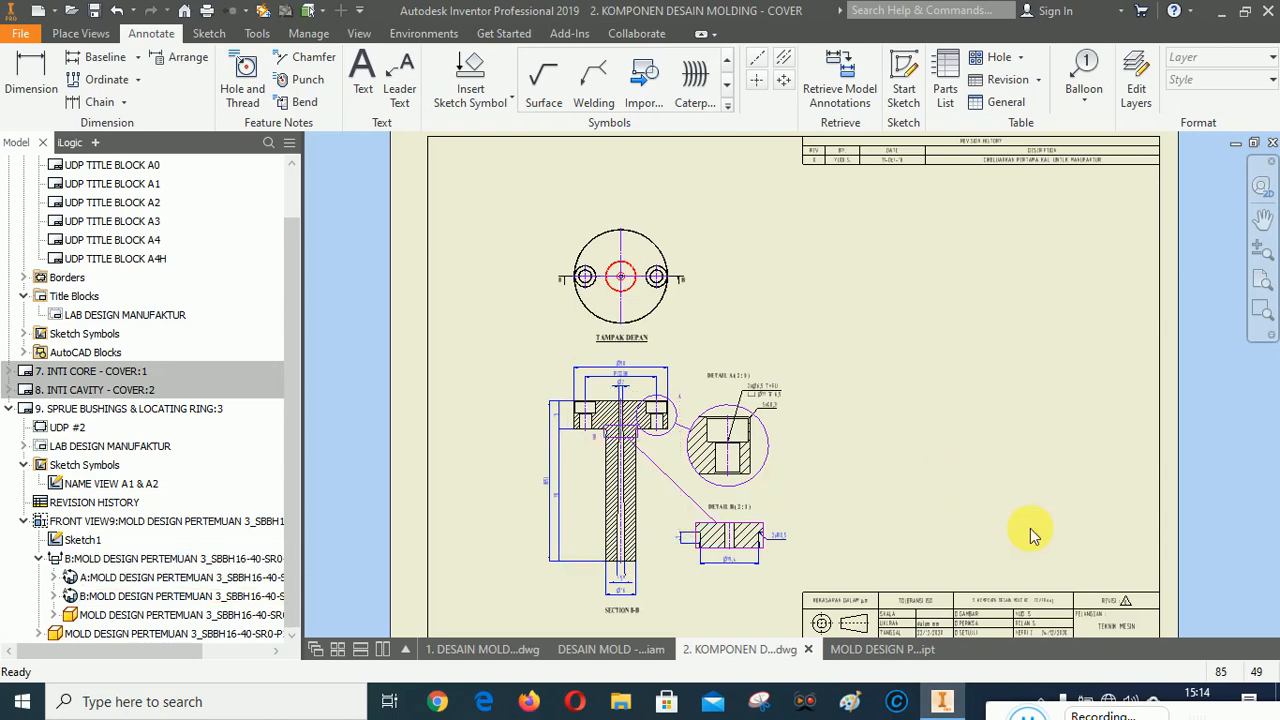
Insert a parts list from DESAIN MOLD - COVER.iam in the SMT A3 A4 style, placed above the title block.
{"action": "left_click", "coordinate": [1261, 280]}
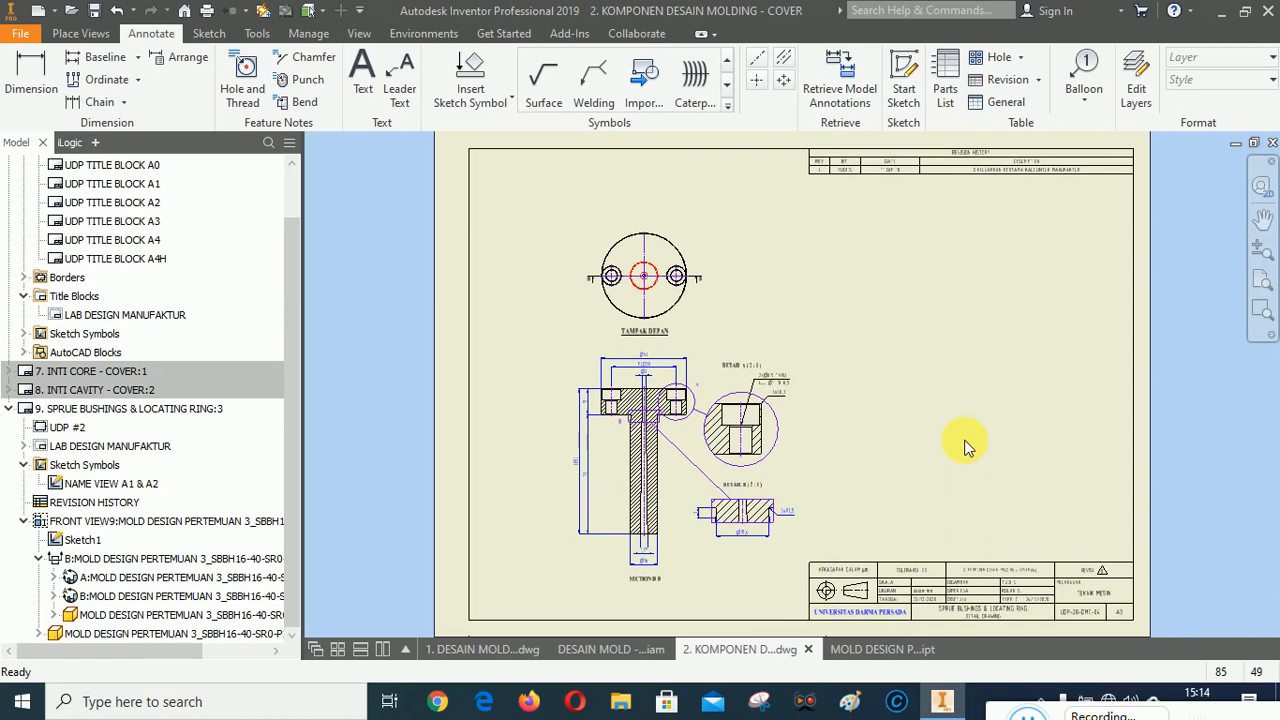
{"action": "left_click", "coordinate": [1261, 310]}
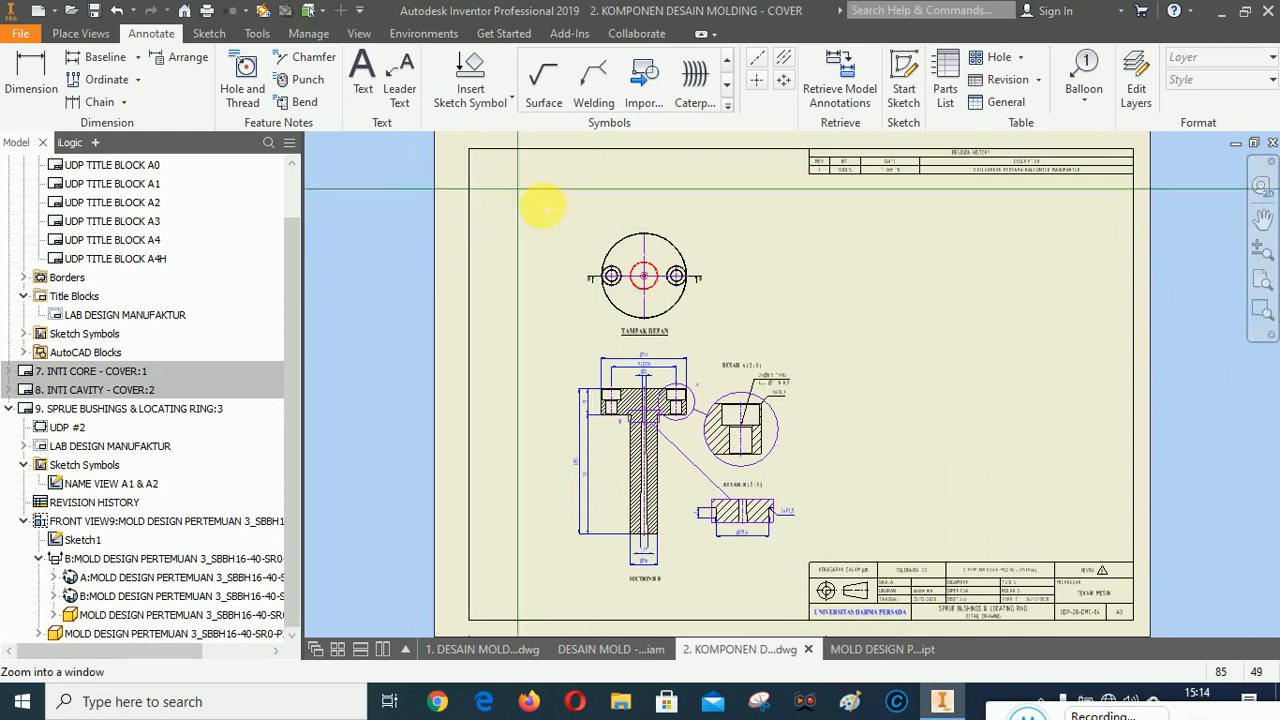
{"action": "left_click_drag", "start_coordinate": [547, 207], "coordinate": [1115, 585]}
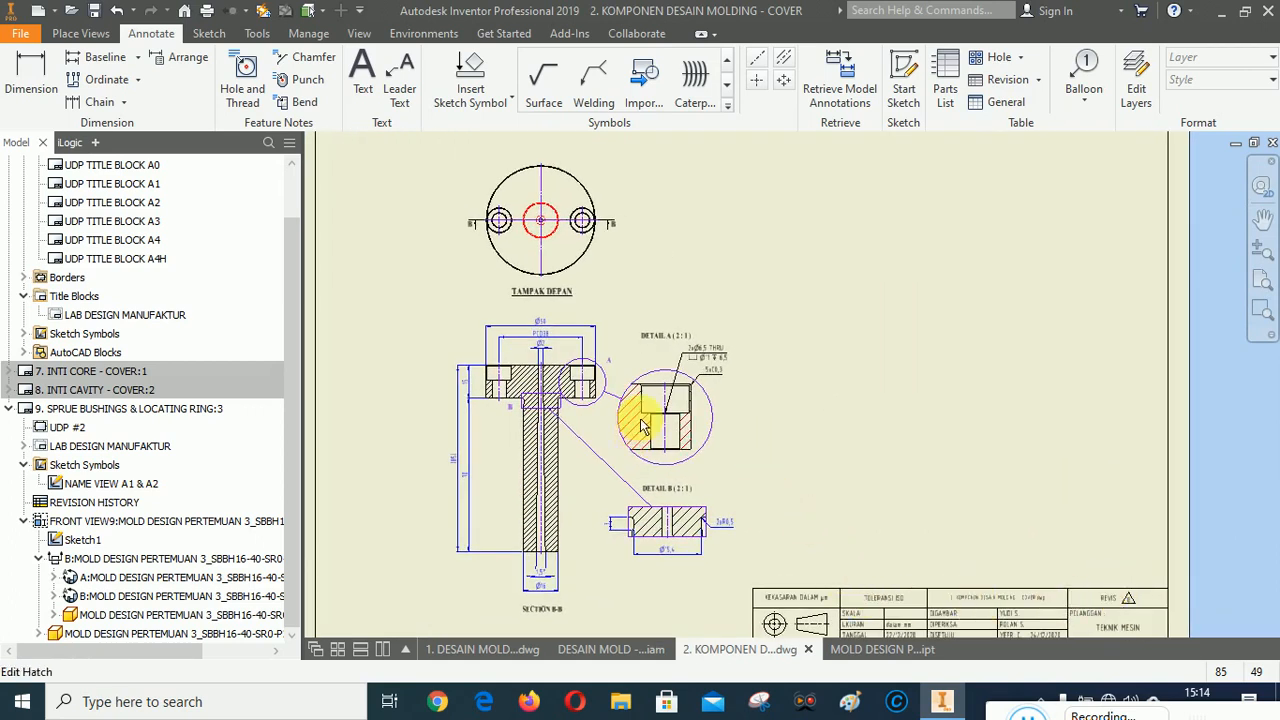
{"action": "left_click", "coordinate": [945, 78]}
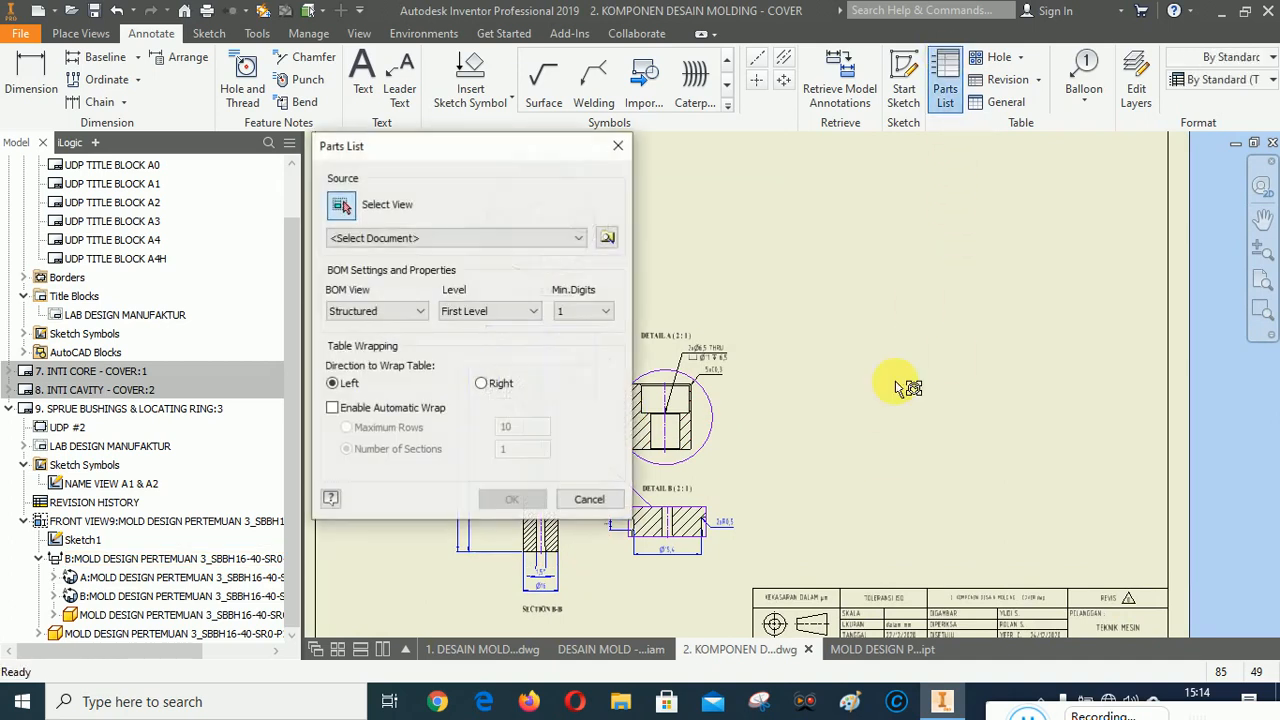
{"action": "left_click", "coordinate": [400, 240]}
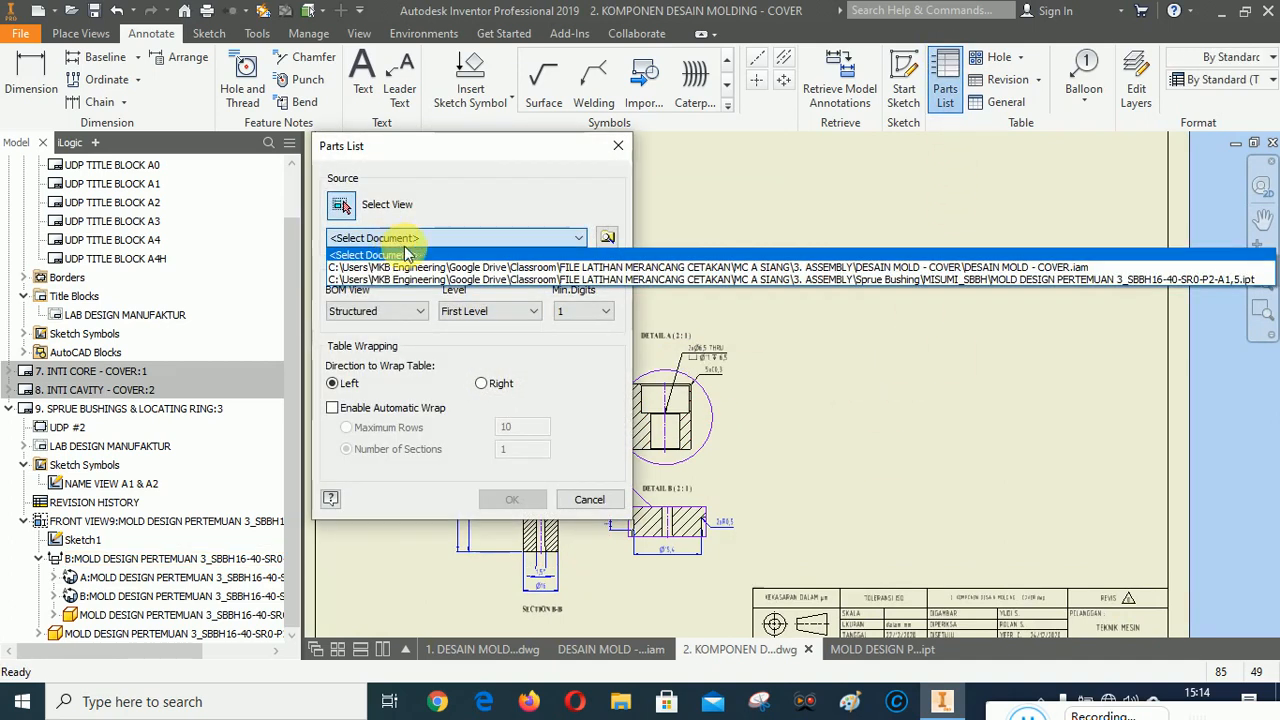
{"action": "left_click", "coordinate": [499, 268]}
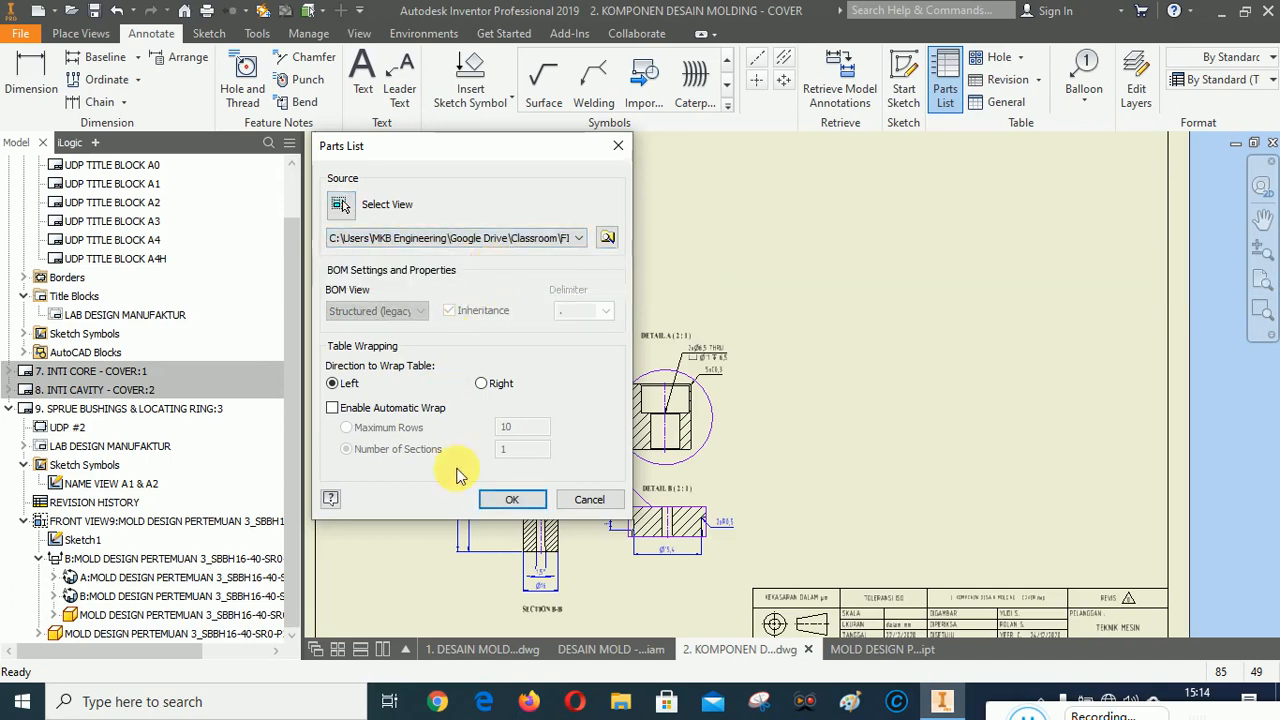
{"action": "left_click", "coordinate": [1215, 80]}
{"action": "left_click", "coordinate": [1188, 140]}
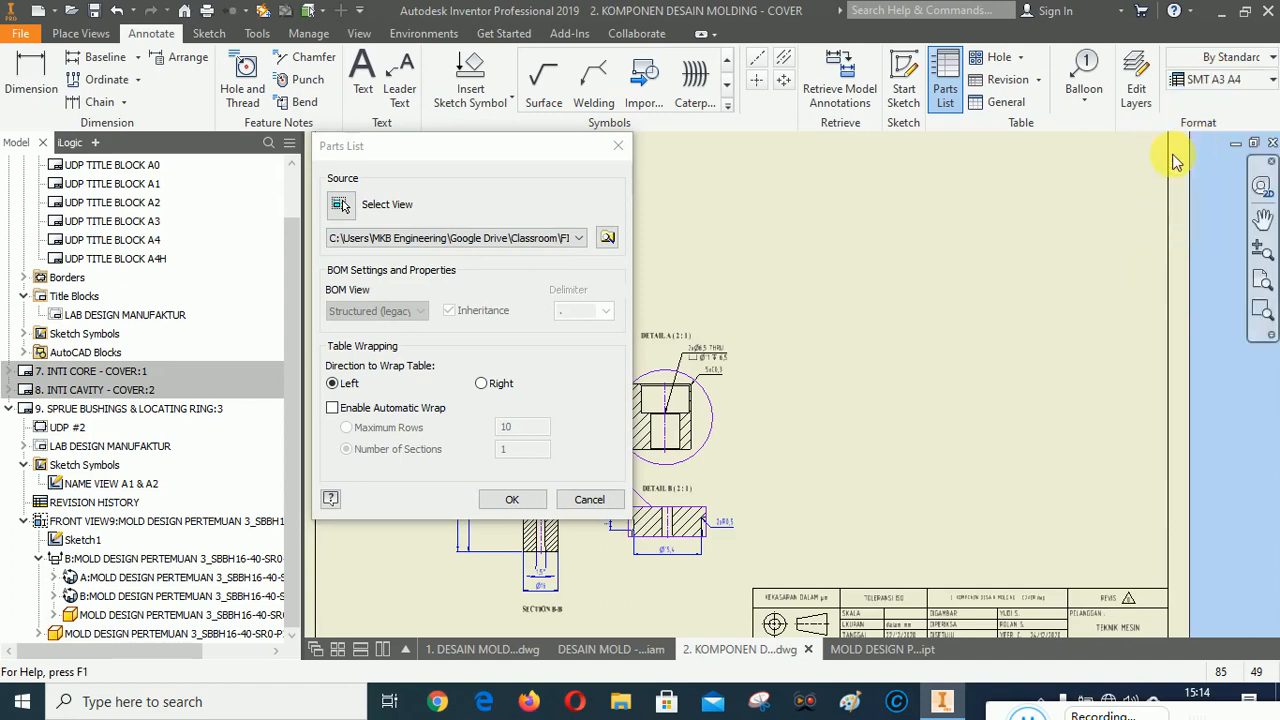
{"action": "left_click", "coordinate": [507, 499]}
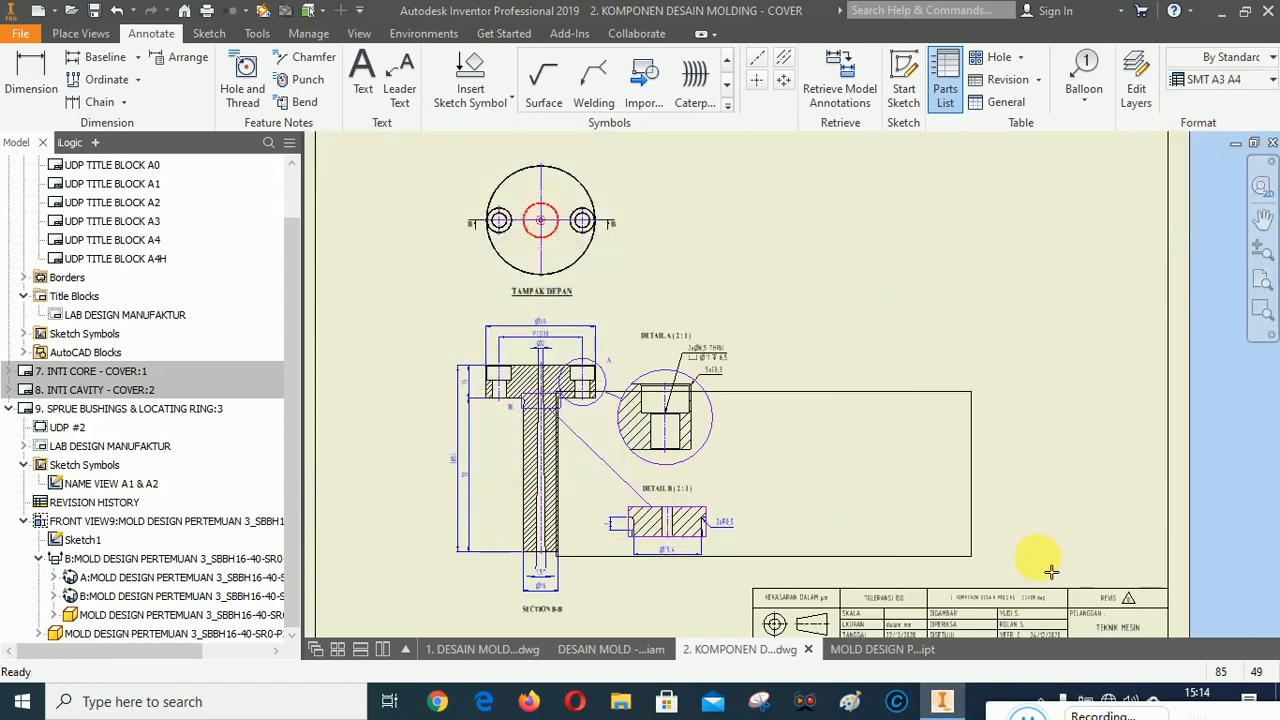
{"action": "left_click", "coordinate": [1169, 588]}
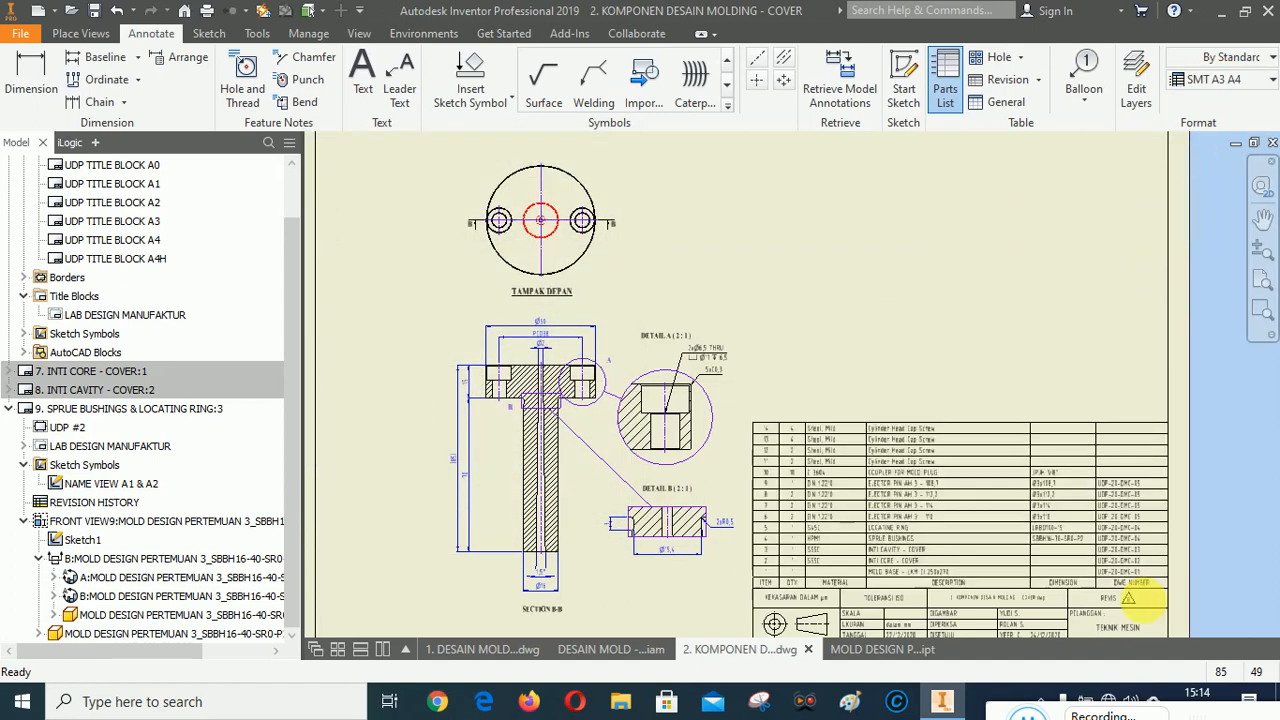
Filter the parts list by the SPRUE BUSHINGS & LOCATING RING assembly view representation.
{"action": "right_click", "coordinate": [935, 490]}
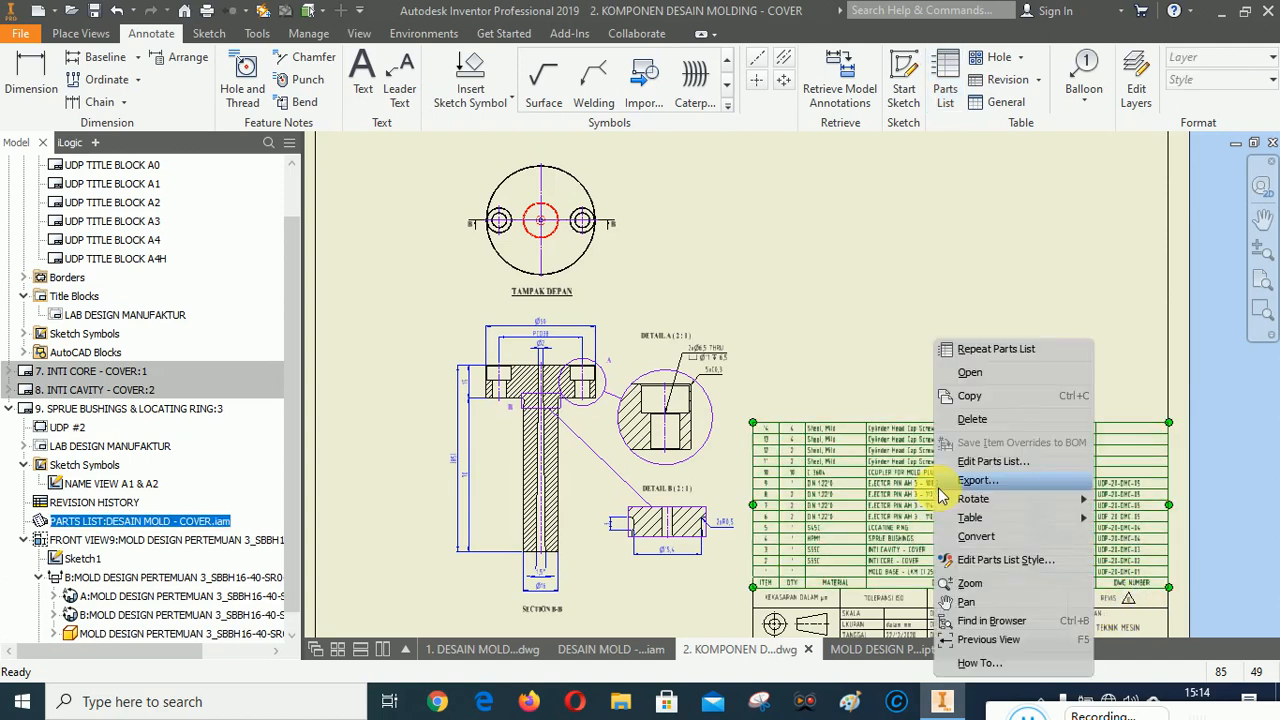
{"action": "left_click", "coordinate": [975, 461]}
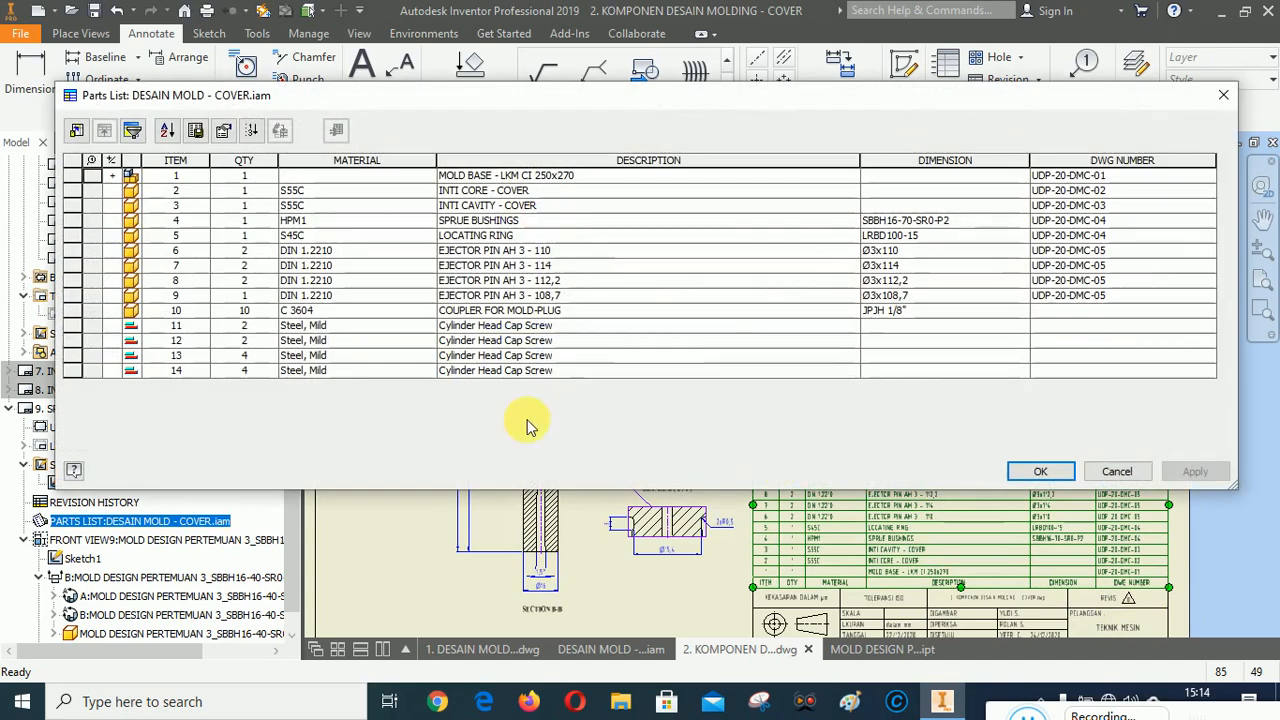
{"action": "left_click", "coordinate": [134, 133]}
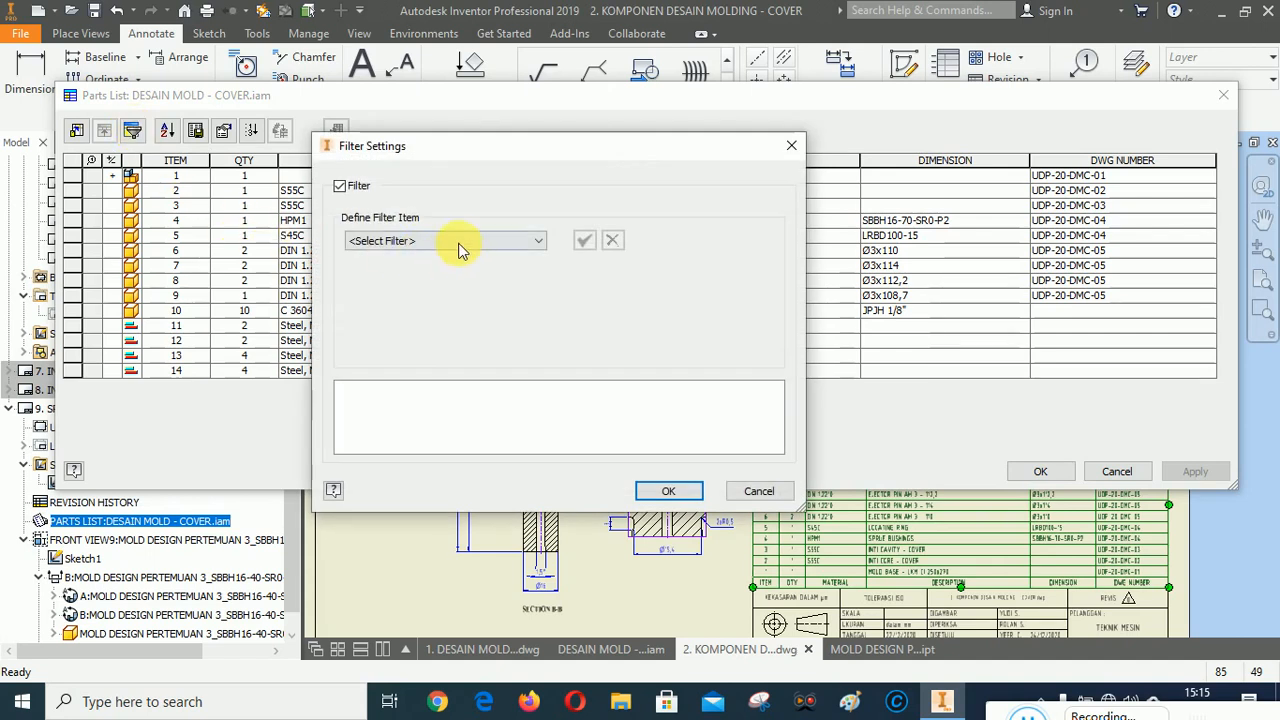
{"action": "left_click", "coordinate": [430, 243]}
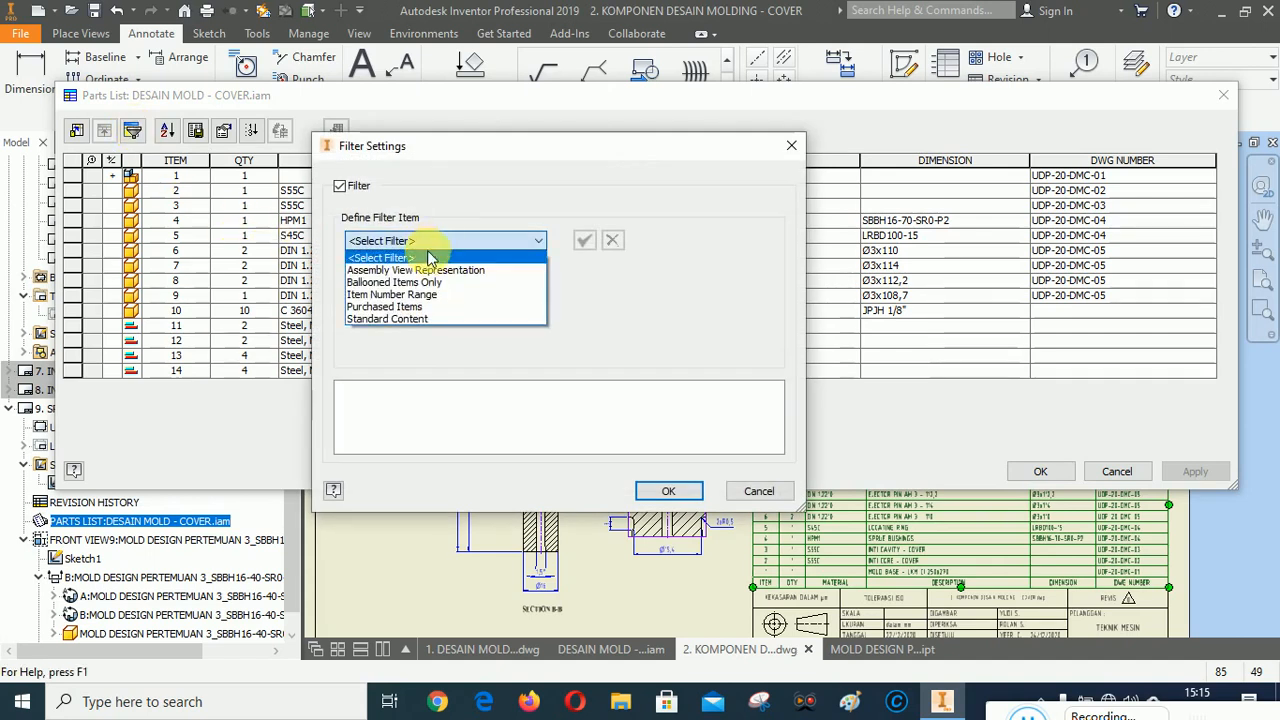
{"action": "left_click", "coordinate": [420, 273]}
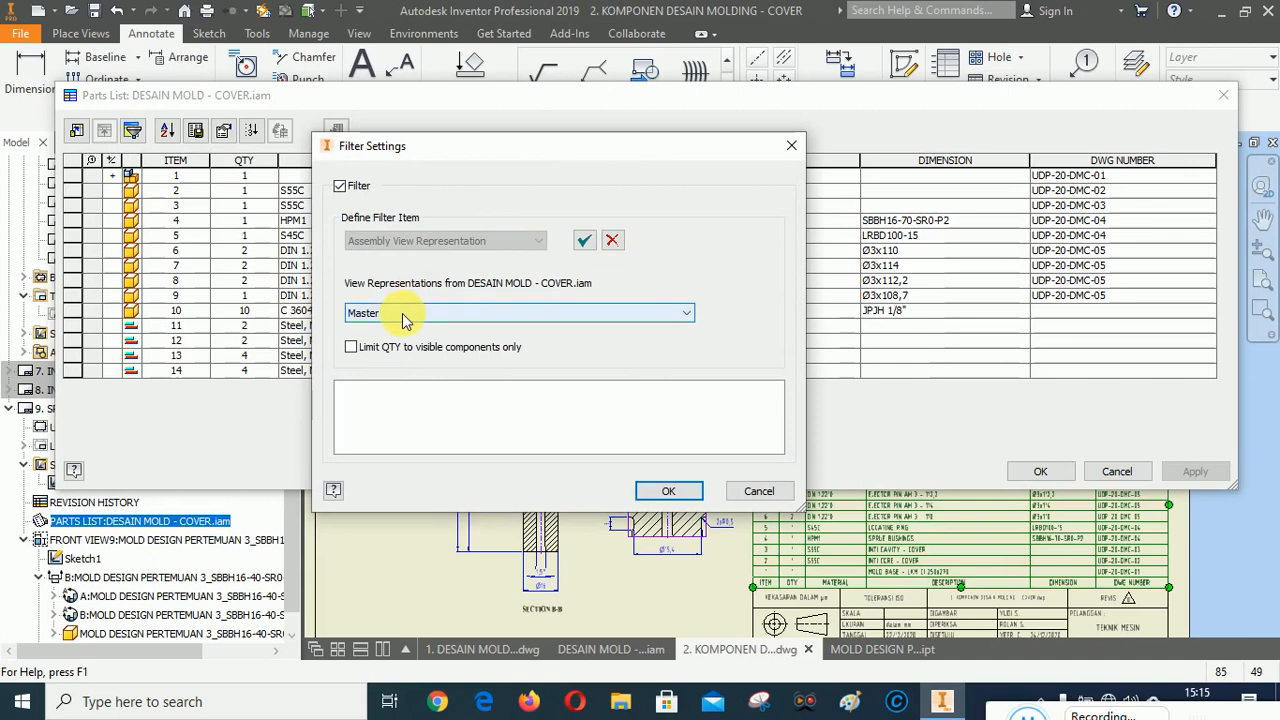
{"action": "left_click", "coordinate": [405, 316]}
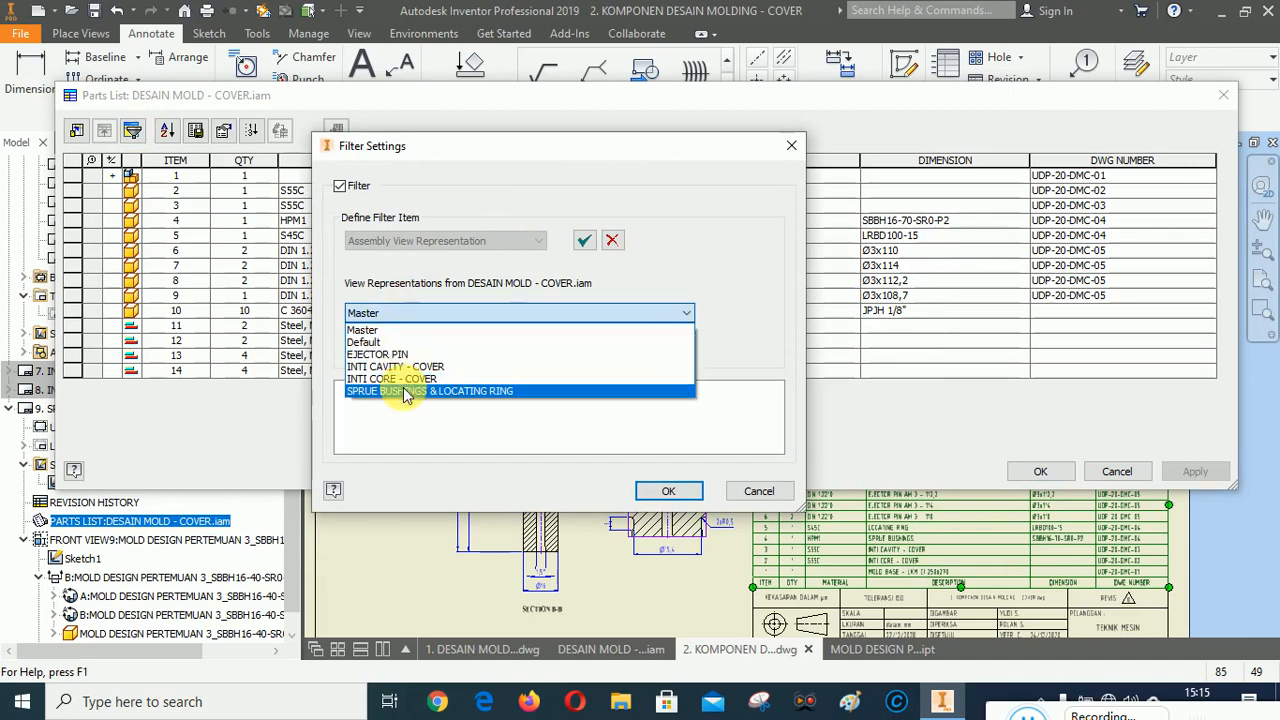
{"action": "left_click", "coordinate": [405, 391]}
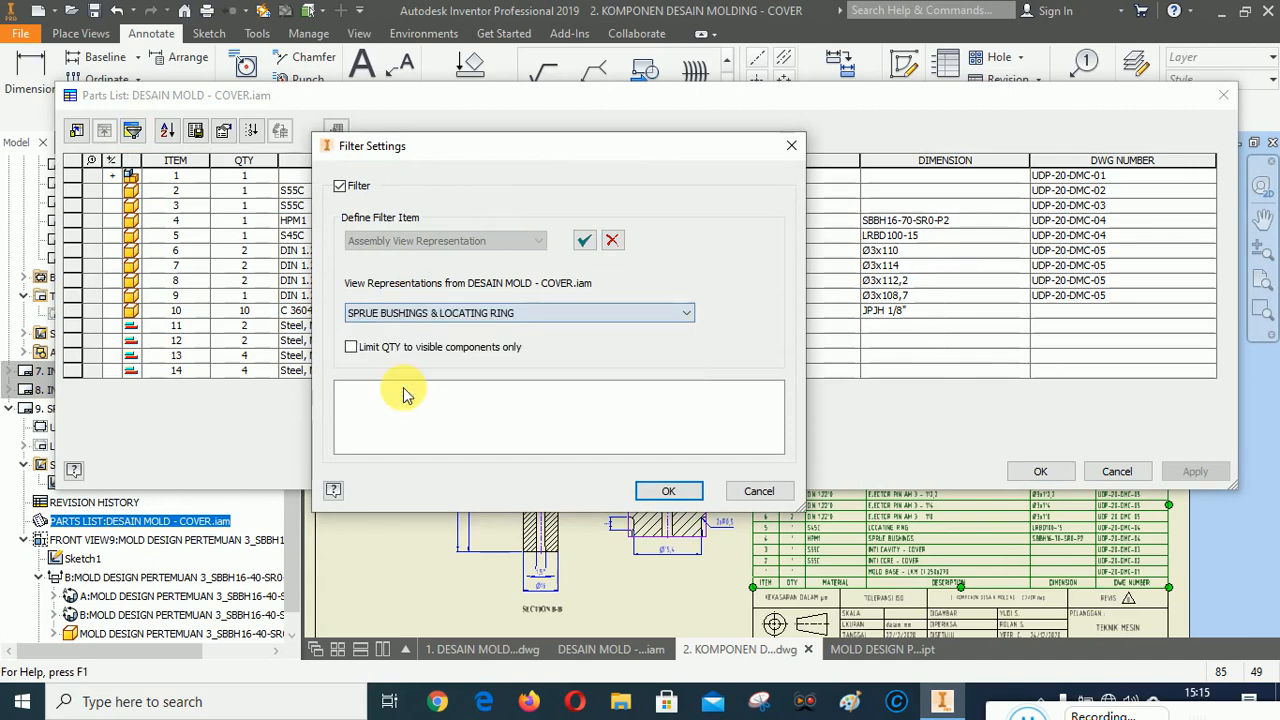
{"action": "left_click", "coordinate": [583, 243]}
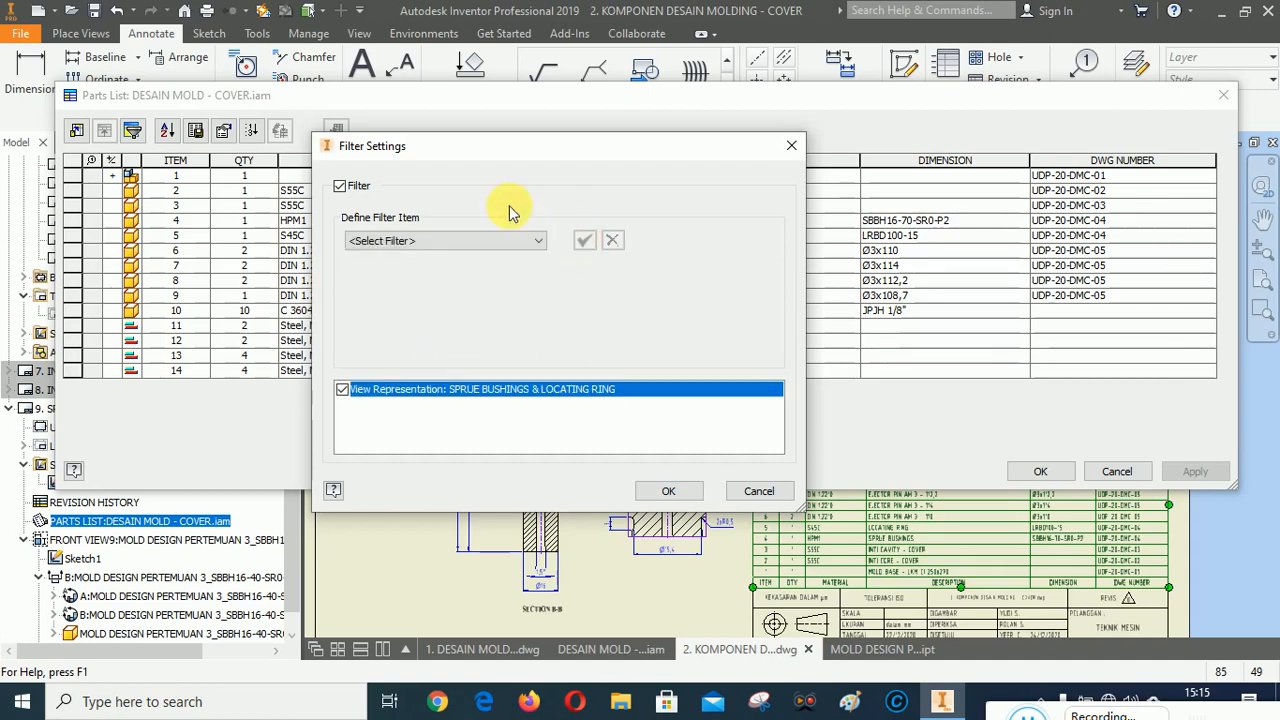
{"action": "left_click", "coordinate": [672, 491]}
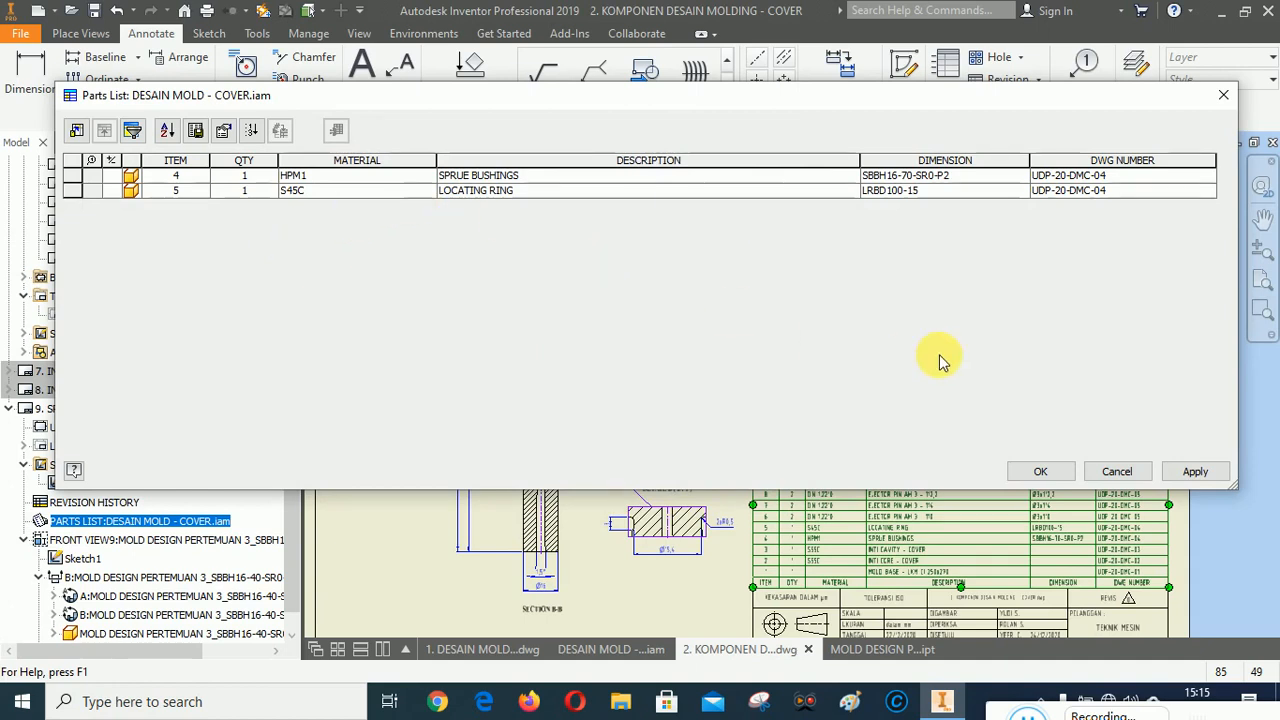
Clear the DWG NUMBER entries of both parts list rows and apply the changes.
{"action": "left_click", "coordinate": [1137, 178]}
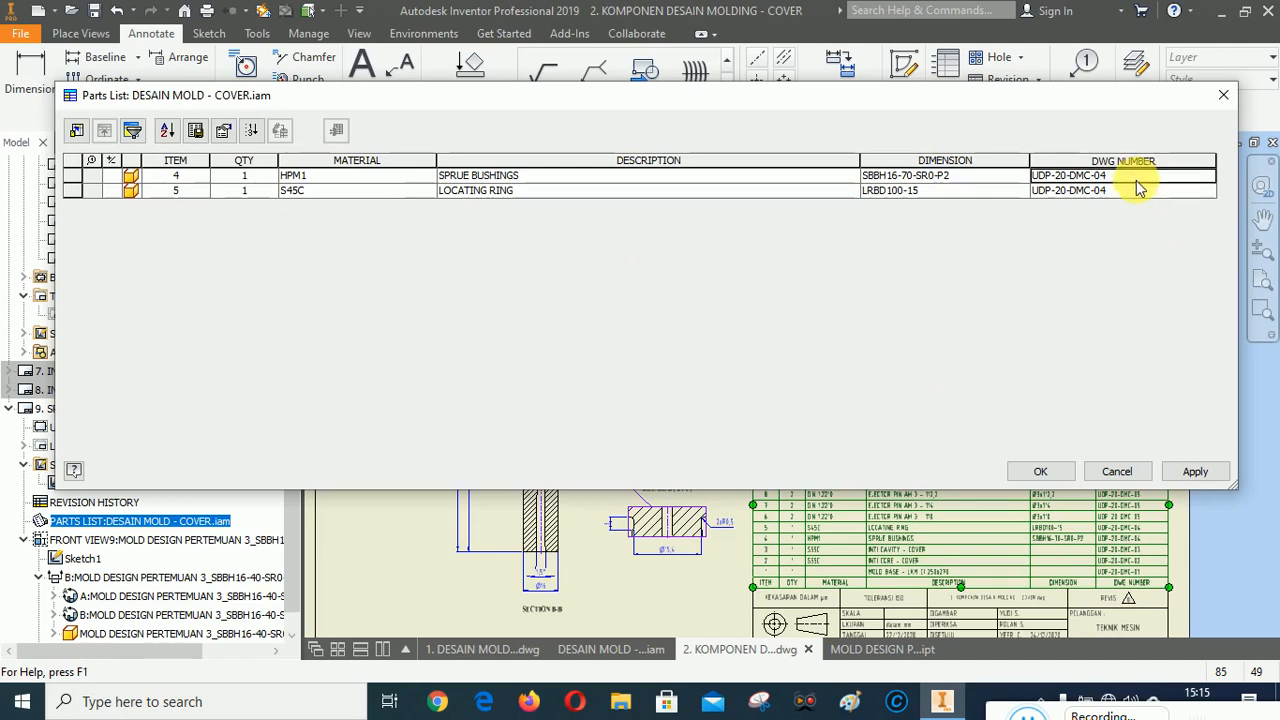
{"action": "key", "text": "BackSpace"}
{"action": "left_click", "coordinate": [1136, 193]}
{"action": "key", "text": "BackSpace"}
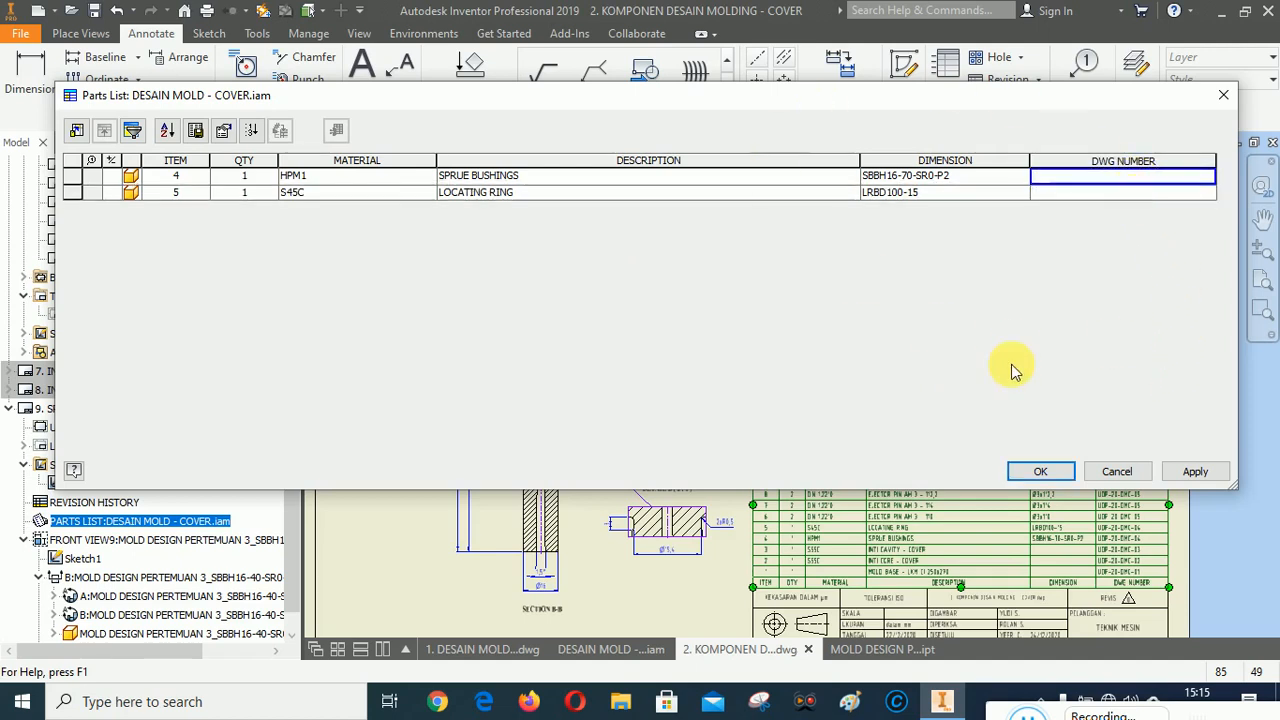
{"action": "left_click", "coordinate": [1193, 471]}
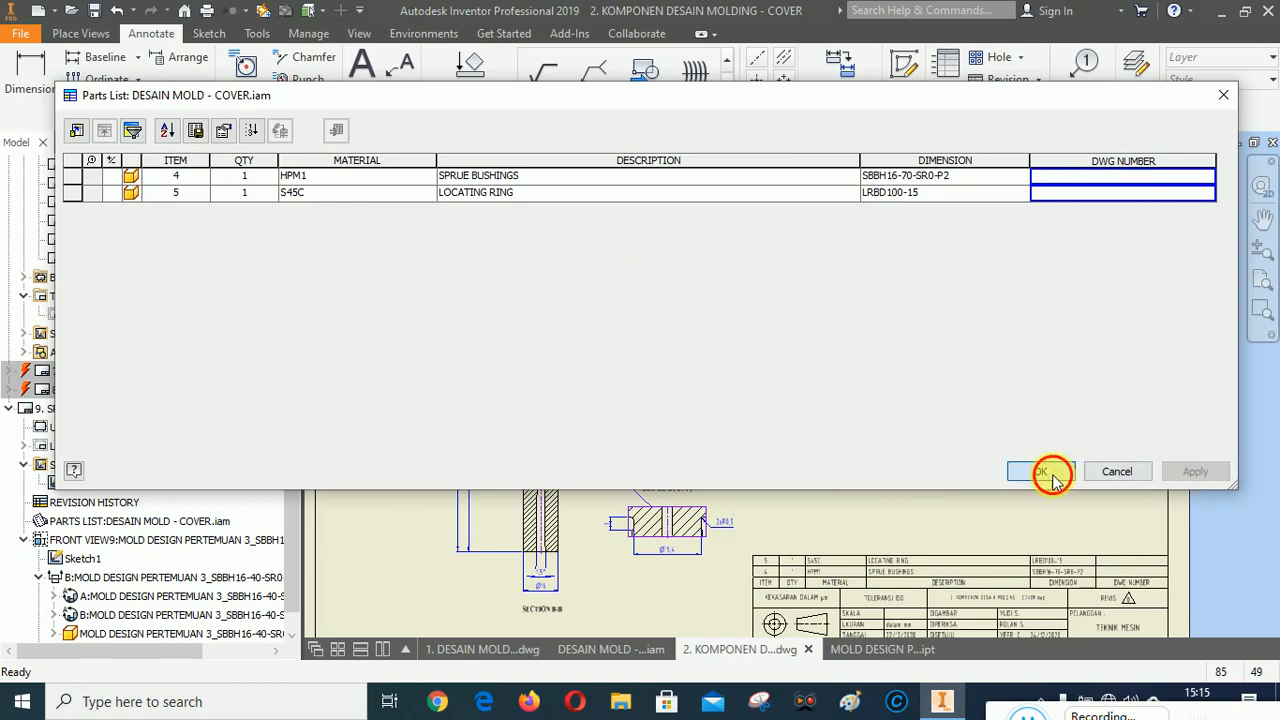
{"action": "left_click", "coordinate": [1050, 474]}
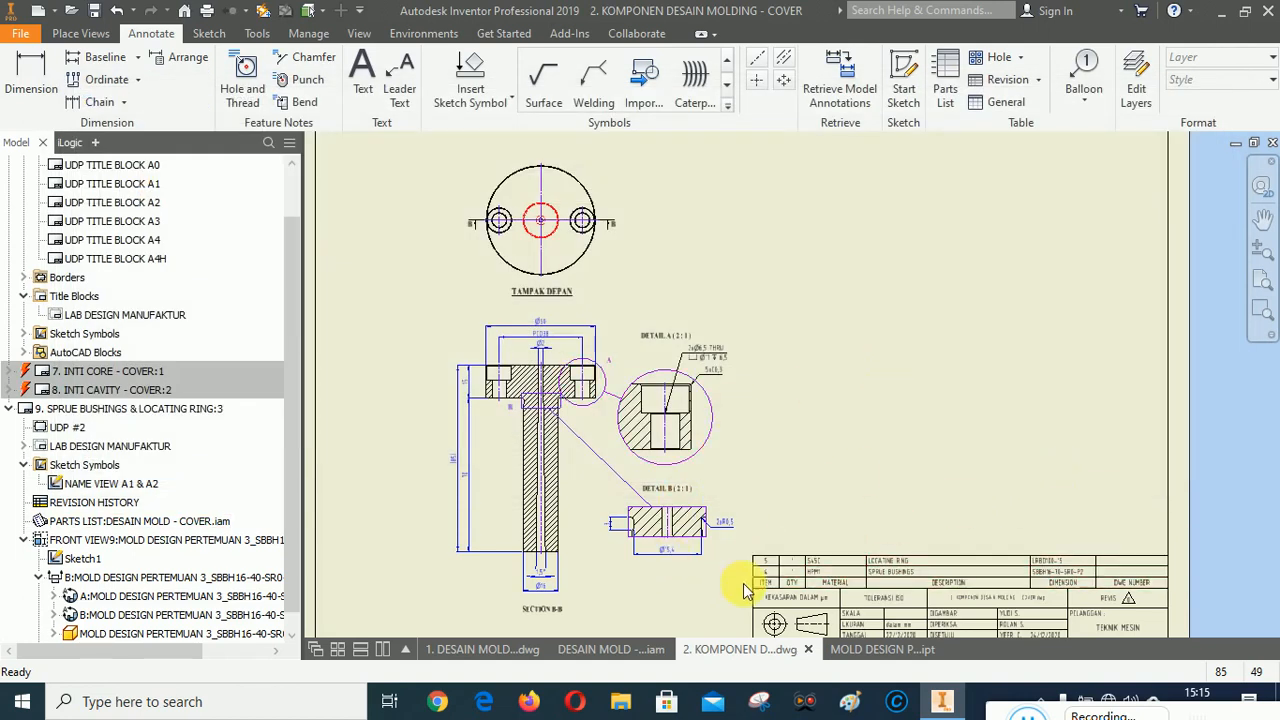
{"action": "scroll", "coordinate": [800, 570], "scroll_direction": "up", "scroll_amount": 5}
{"action": "scroll", "coordinate": [740, 530], "scroll_direction": "down", "scroll_amount": 2}
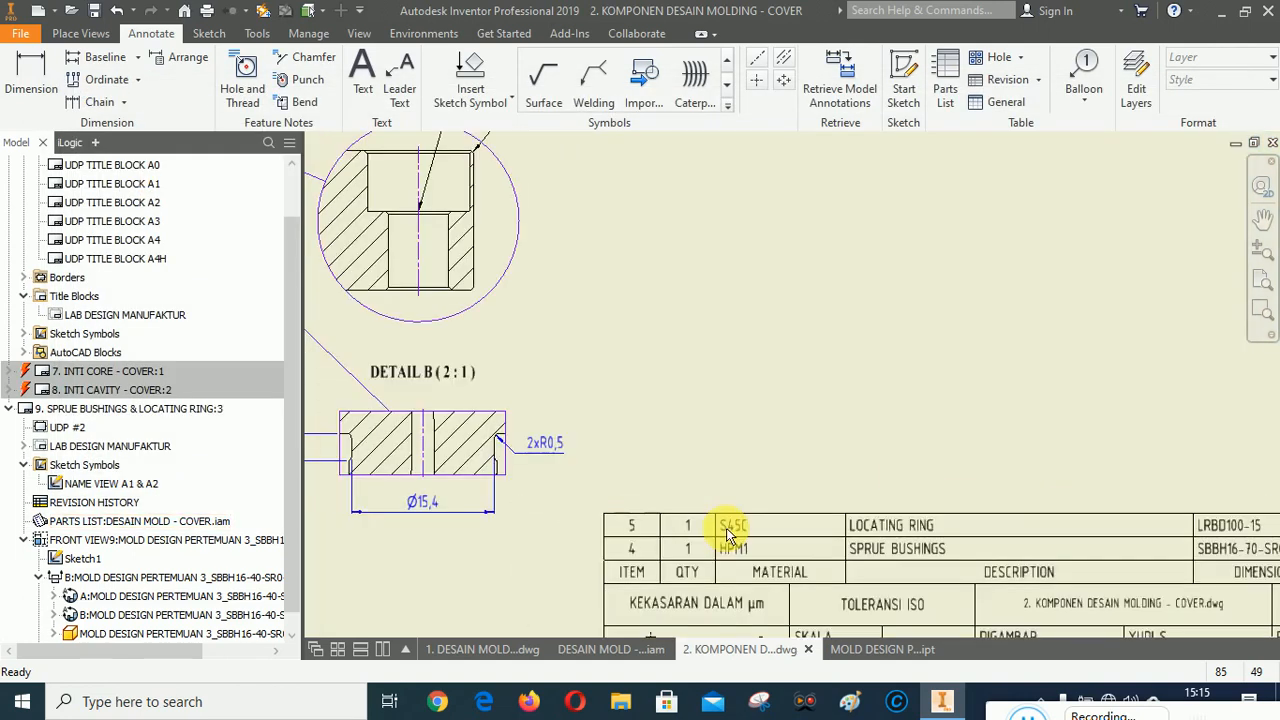
Insert a NEW PART NAME A1&A2 sketch symbol above the top view with part name SPRUE BUSHINGS, scale 1 : 1 and number 4.
{"action": "scroll", "coordinate": [726, 530], "scroll_direction": "down", "scroll_amount": 4}
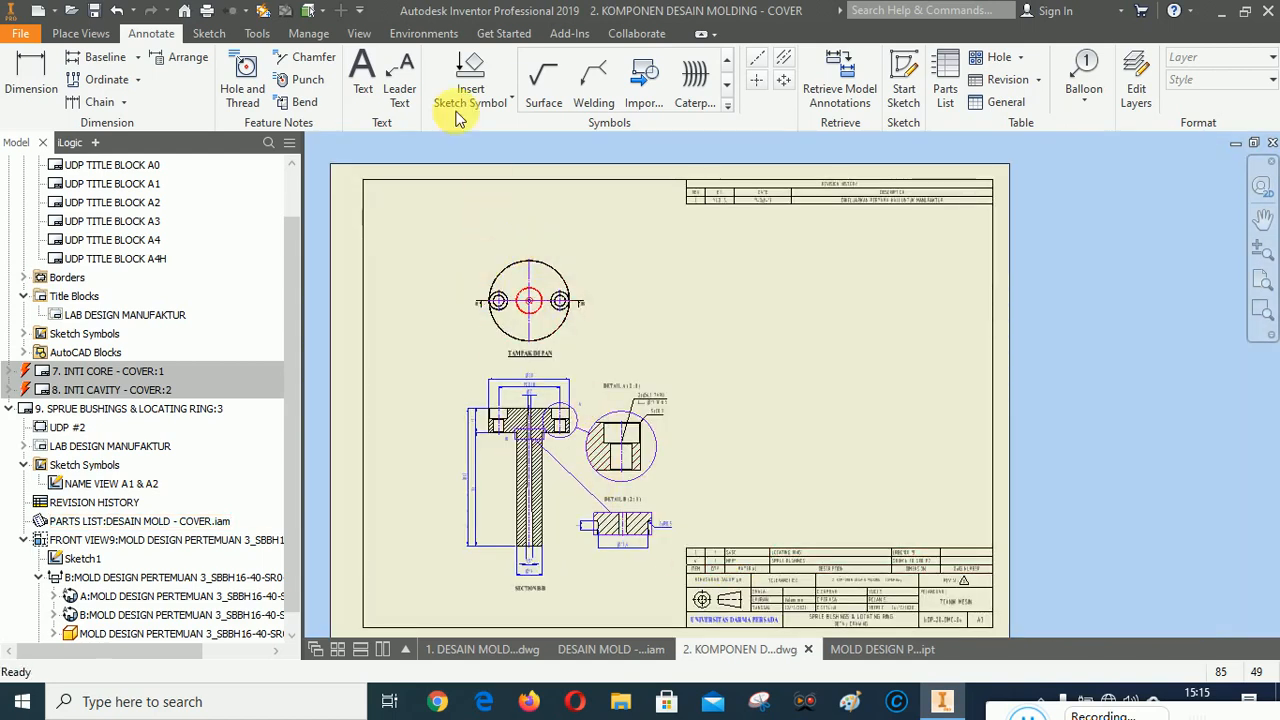
{"action": "left_click", "coordinate": [468, 68]}
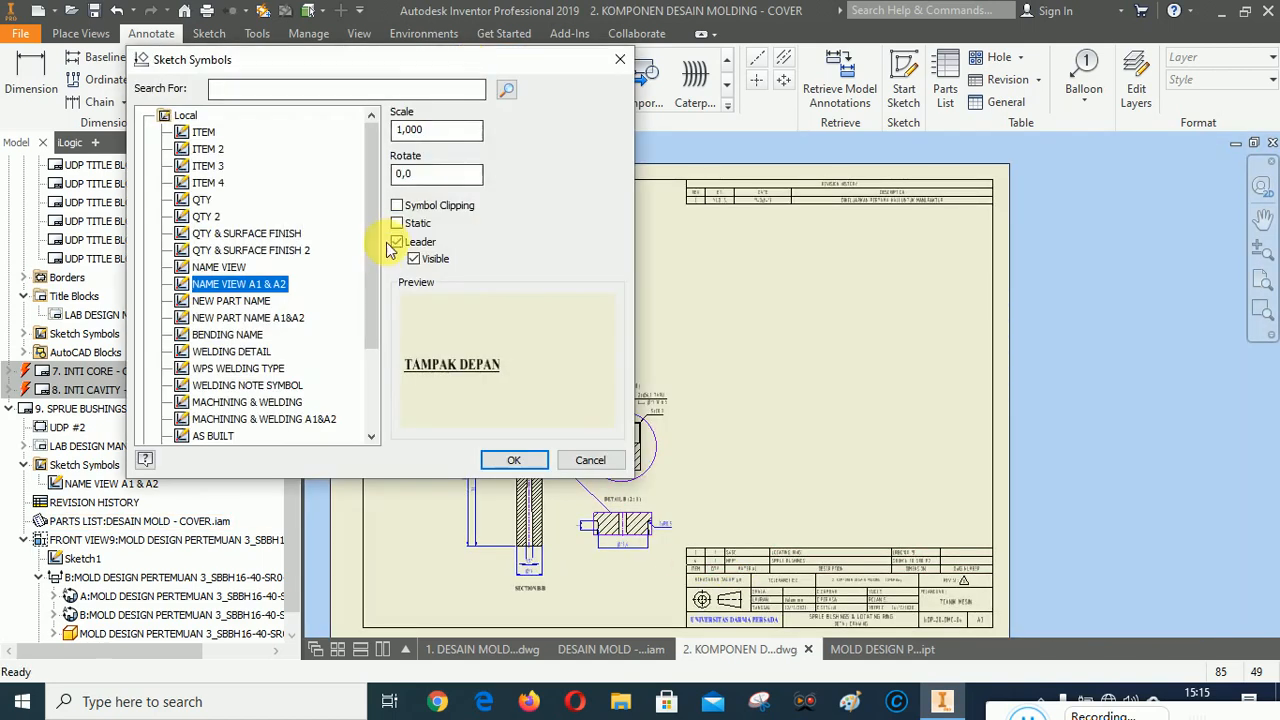
{"action": "left_click_drag", "start_coordinate": [370, 228], "coordinate": [371, 243]}
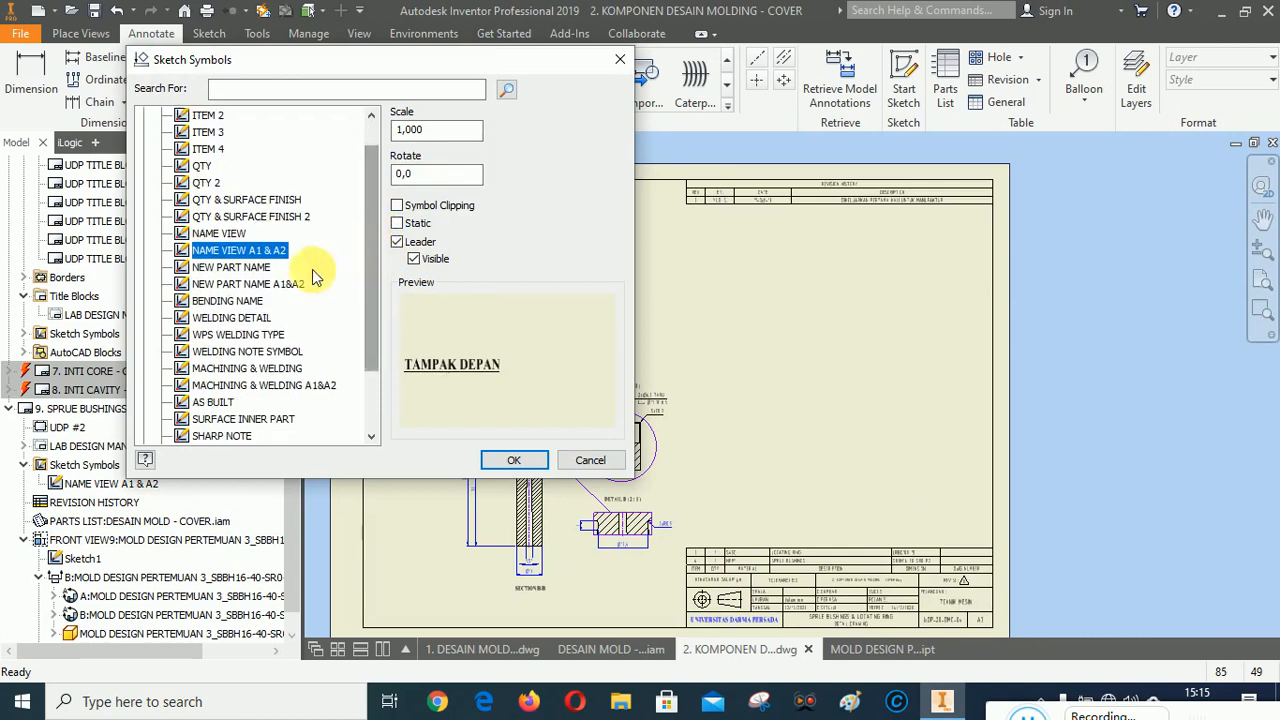
{"action": "left_click", "coordinate": [234, 285]}
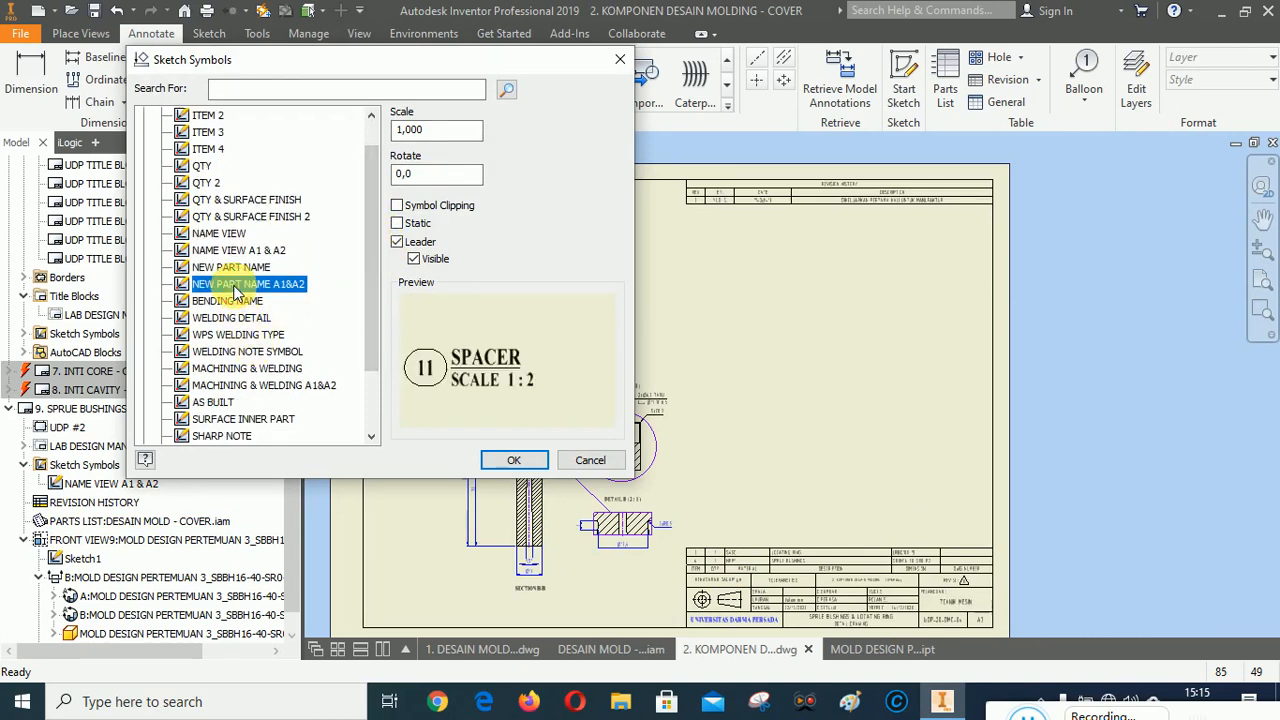
{"action": "left_click", "coordinate": [513, 460]}
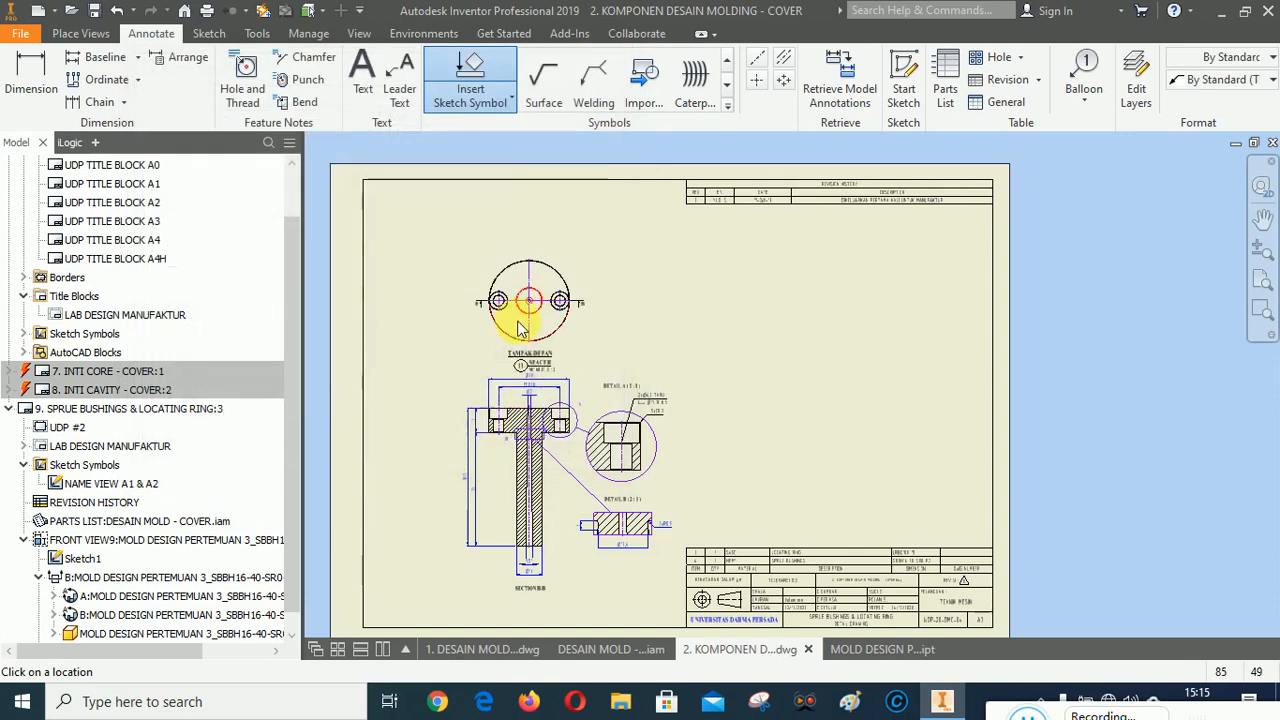
{"action": "scroll", "coordinate": [505, 205], "scroll_direction": "down", "scroll_amount": 5}
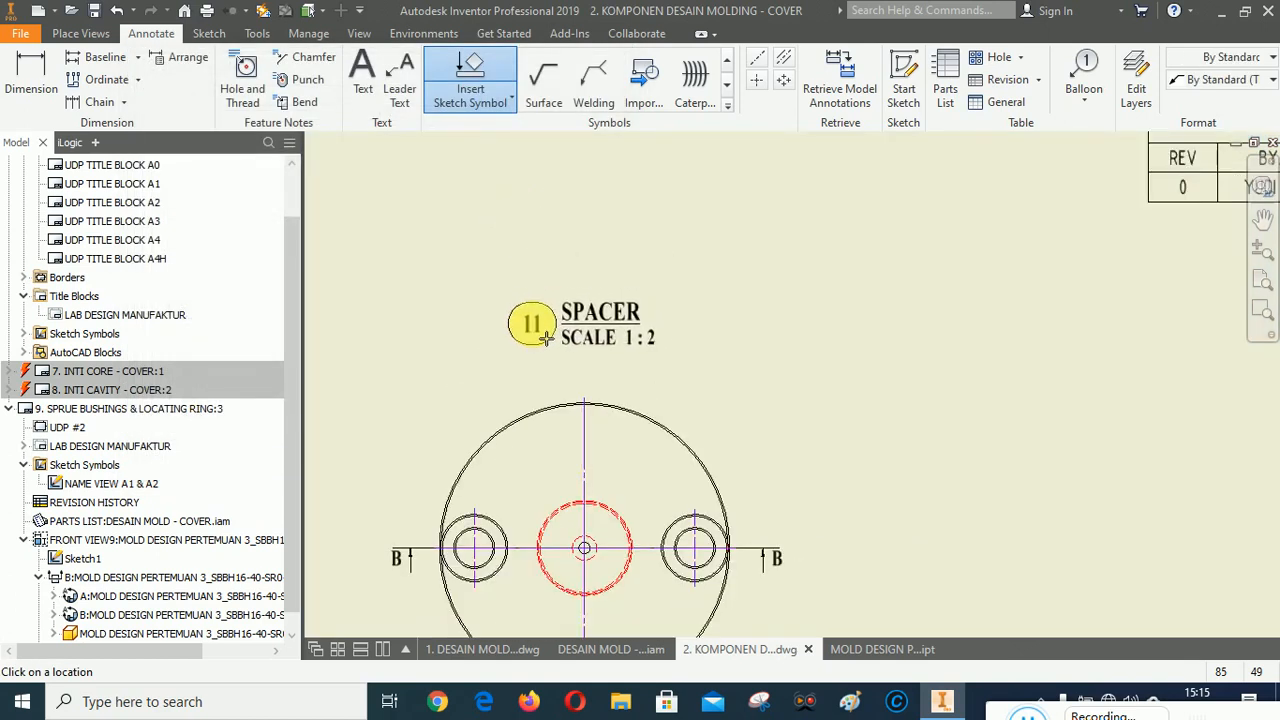
{"action": "right_click", "coordinate": [546, 338]}
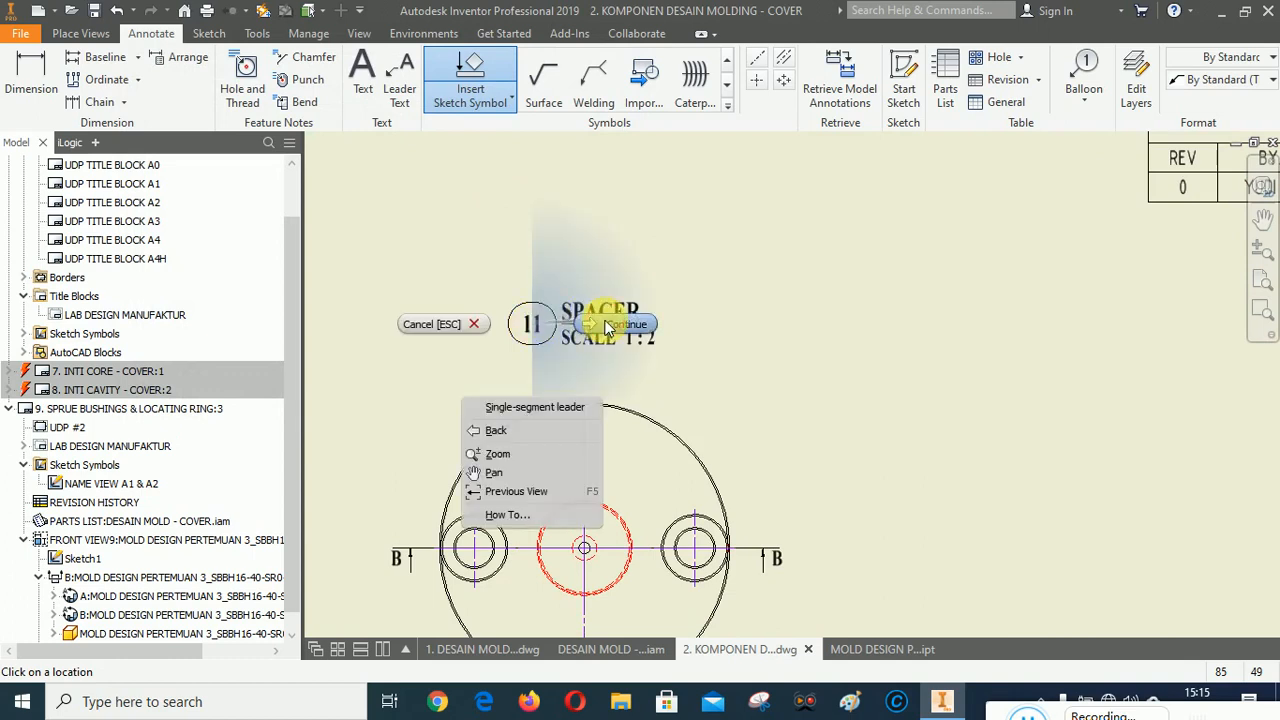
{"action": "left_click", "coordinate": [600, 328]}
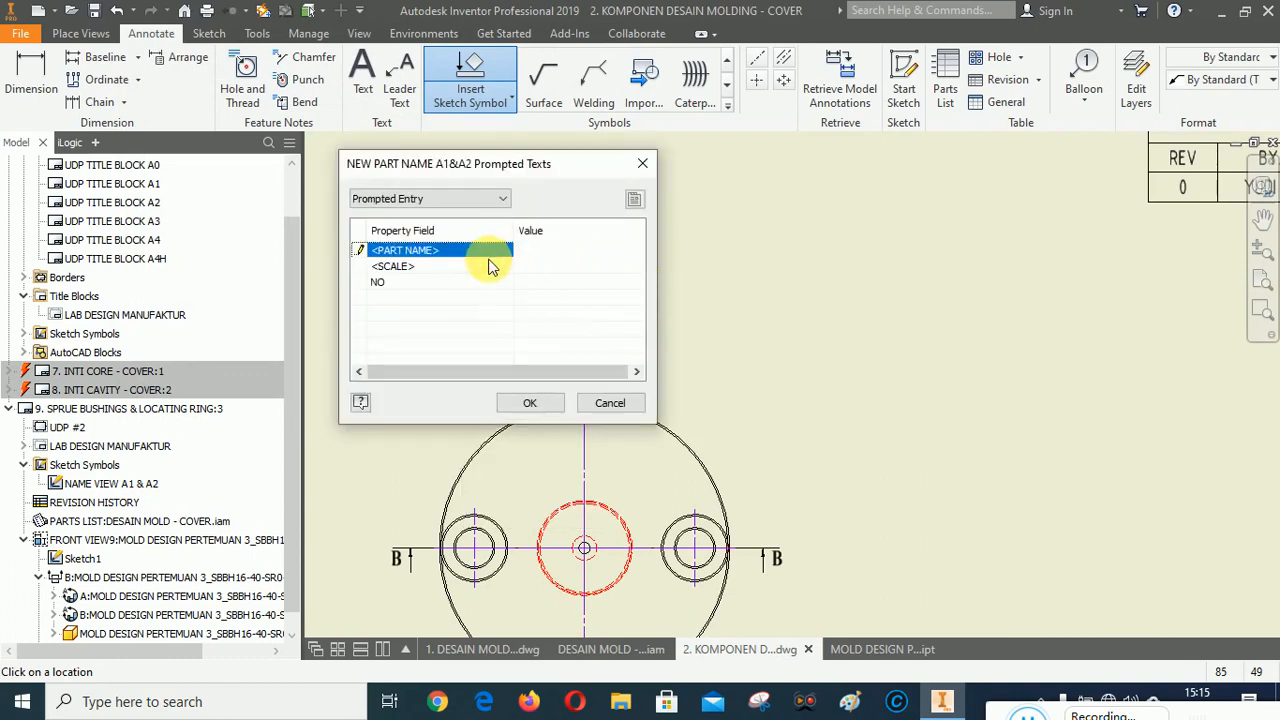
{"action": "type", "text": "SPRUE BUSHINGS"}
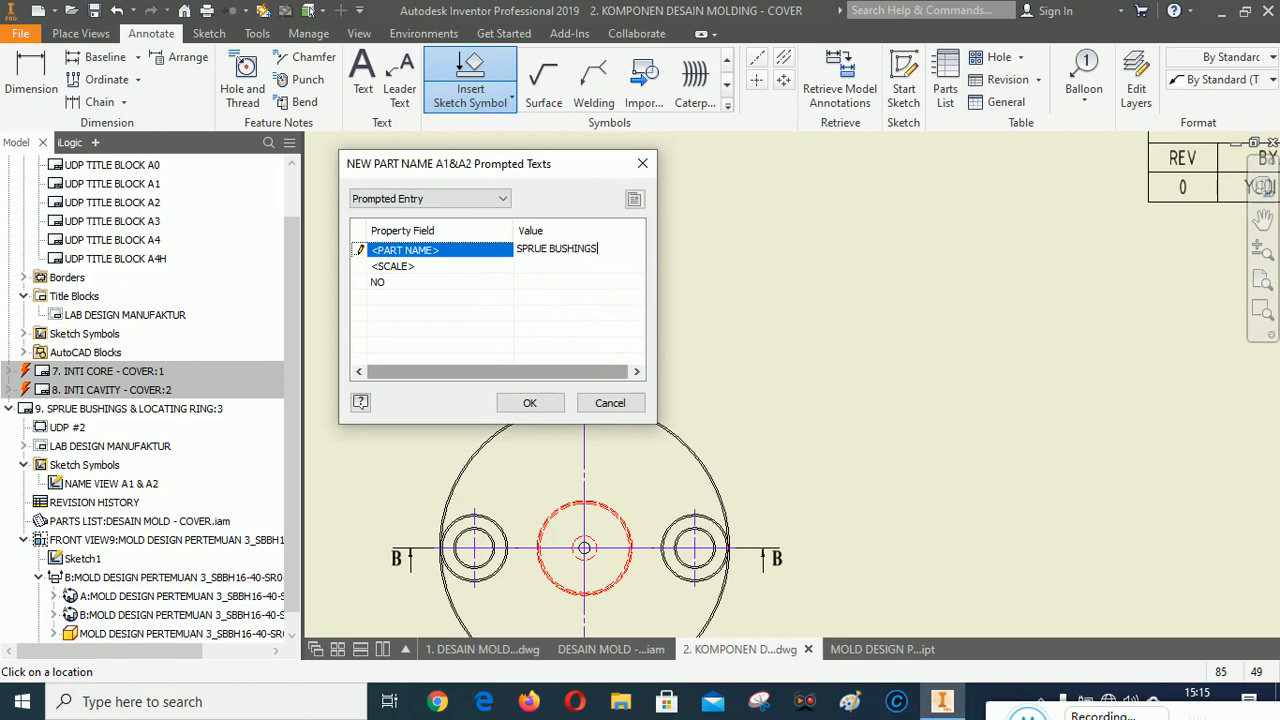
{"action": "left_click", "coordinate": [549, 266]}
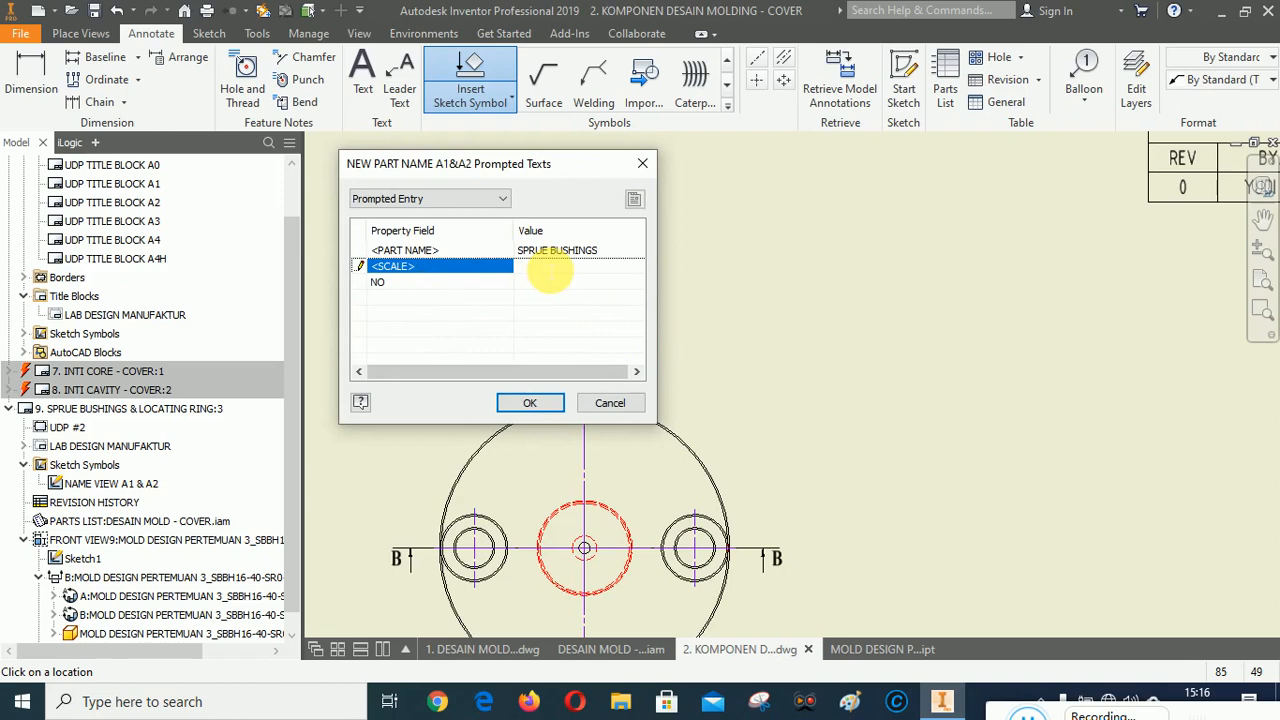
{"action": "type", "text": "1 : 1"}
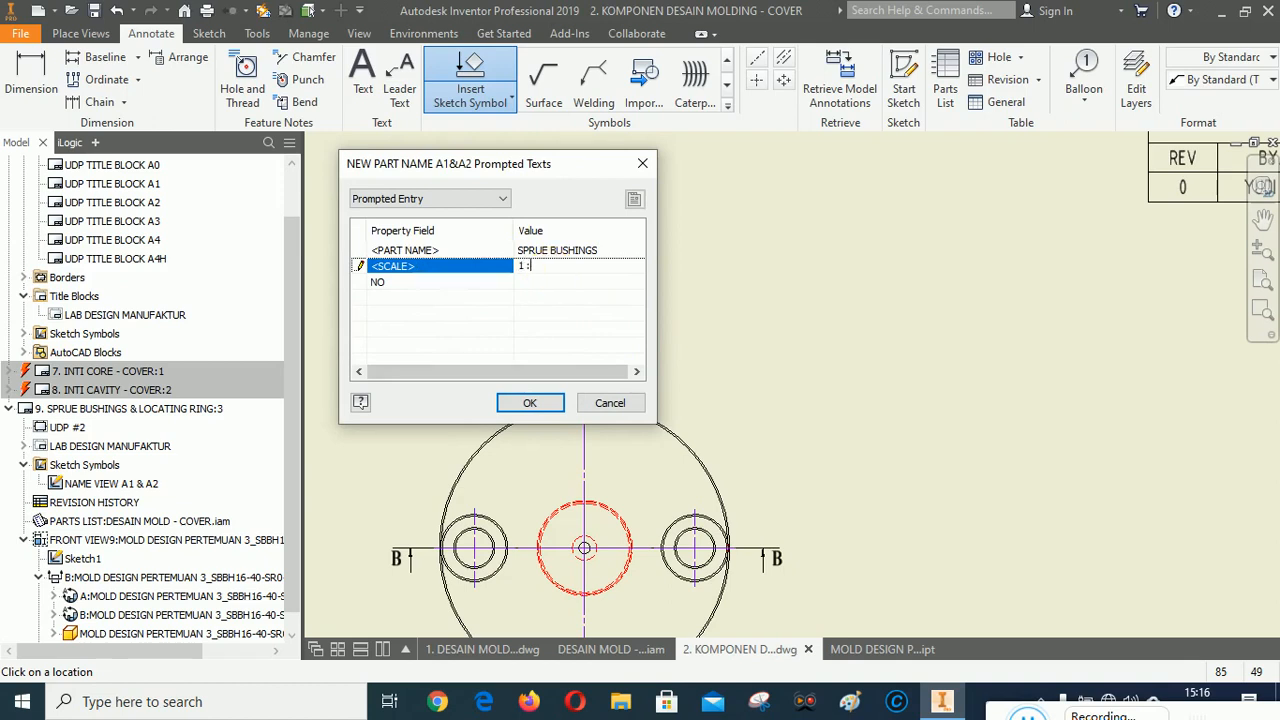
{"action": "left_click", "coordinate": [535, 286]}
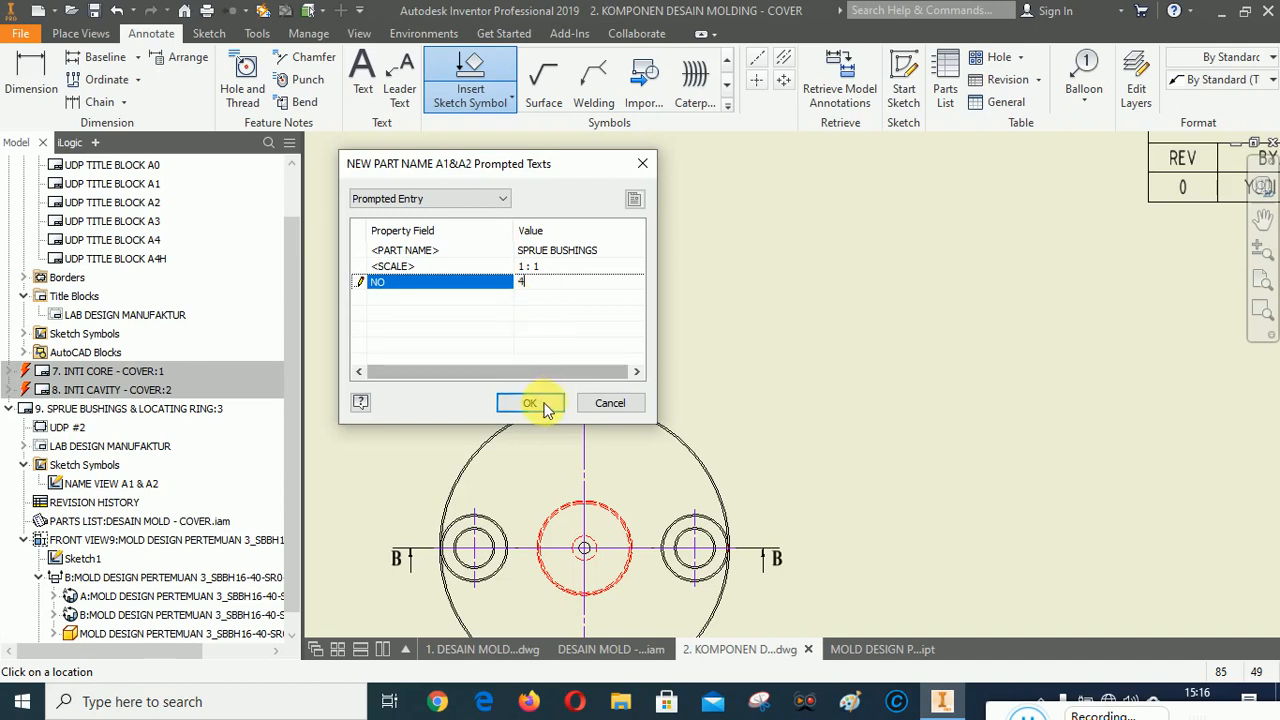
{"action": "left_click", "coordinate": [530, 403]}
{"action": "right_click", "coordinate": [715, 258]}
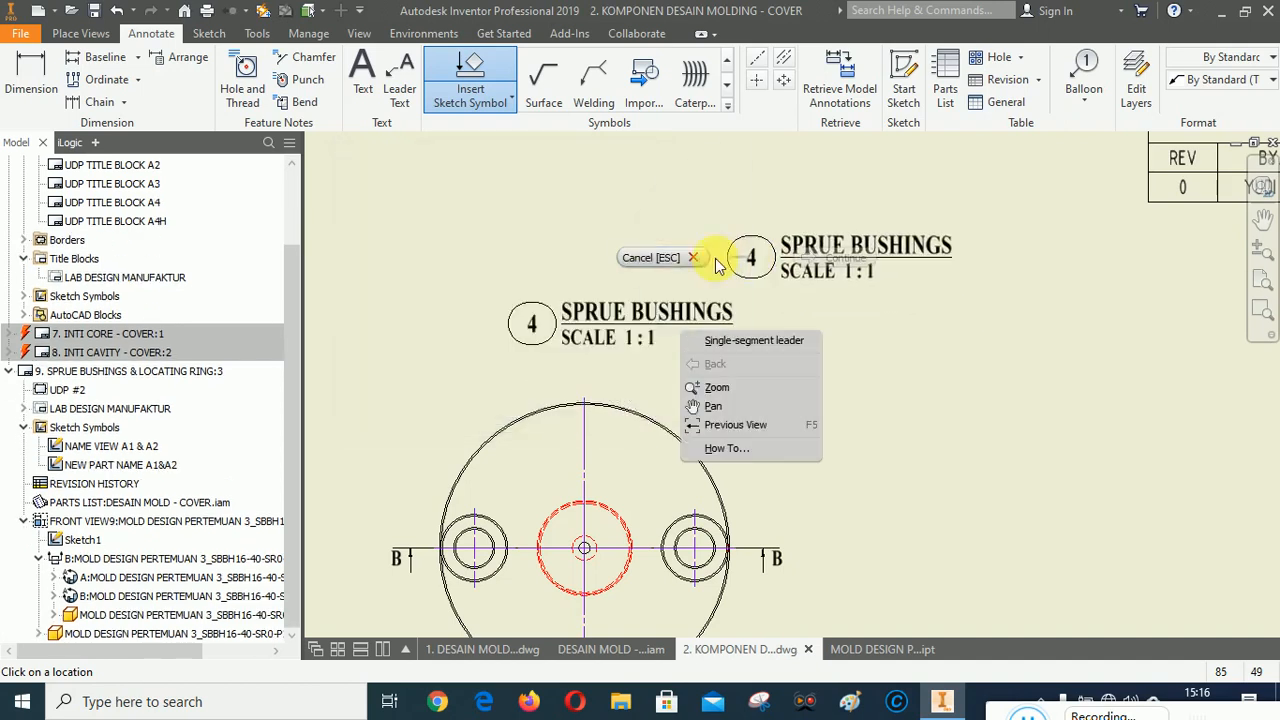
{"action": "left_click", "coordinate": [661, 261]}
Reposition the SPRUE BUSHINGS name label slightly left, centred above the top view.
{"action": "left_click_drag", "start_coordinate": [540, 335], "coordinate": [504, 345]}
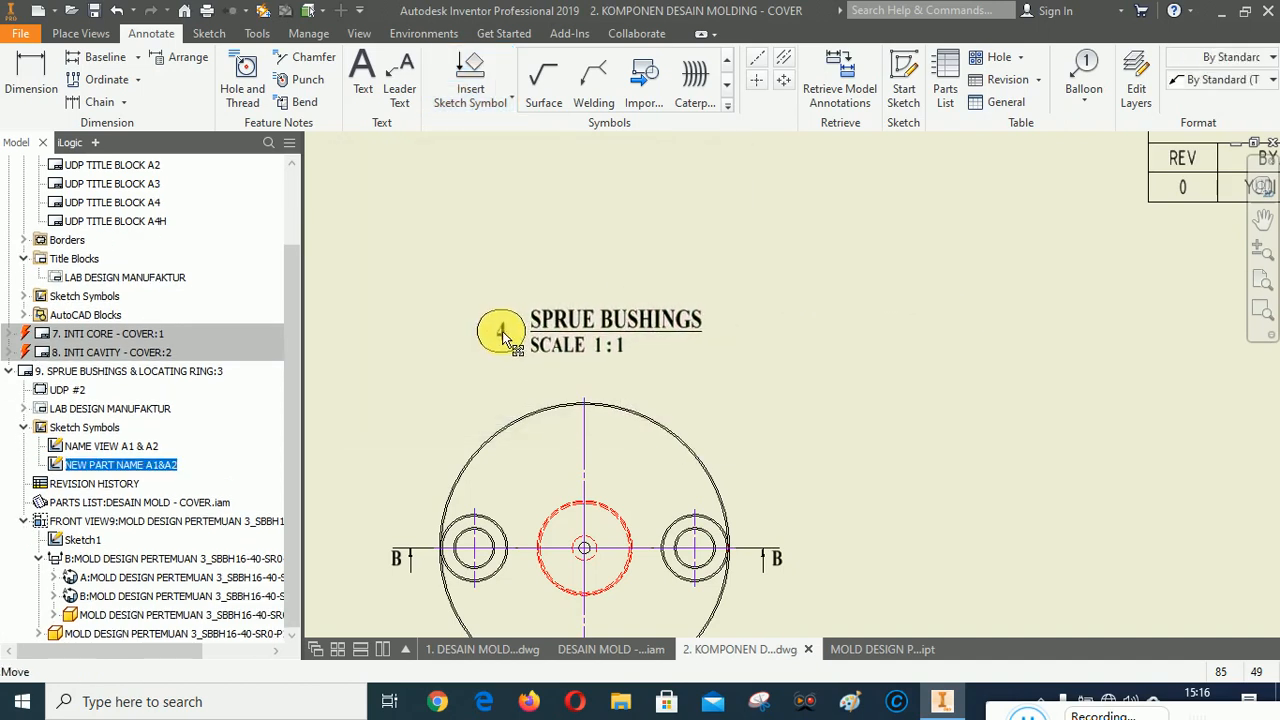
{"action": "left_click", "coordinate": [538, 248]}
{"action": "scroll", "coordinate": [620, 248], "scroll_direction": "down", "scroll_amount": 4}
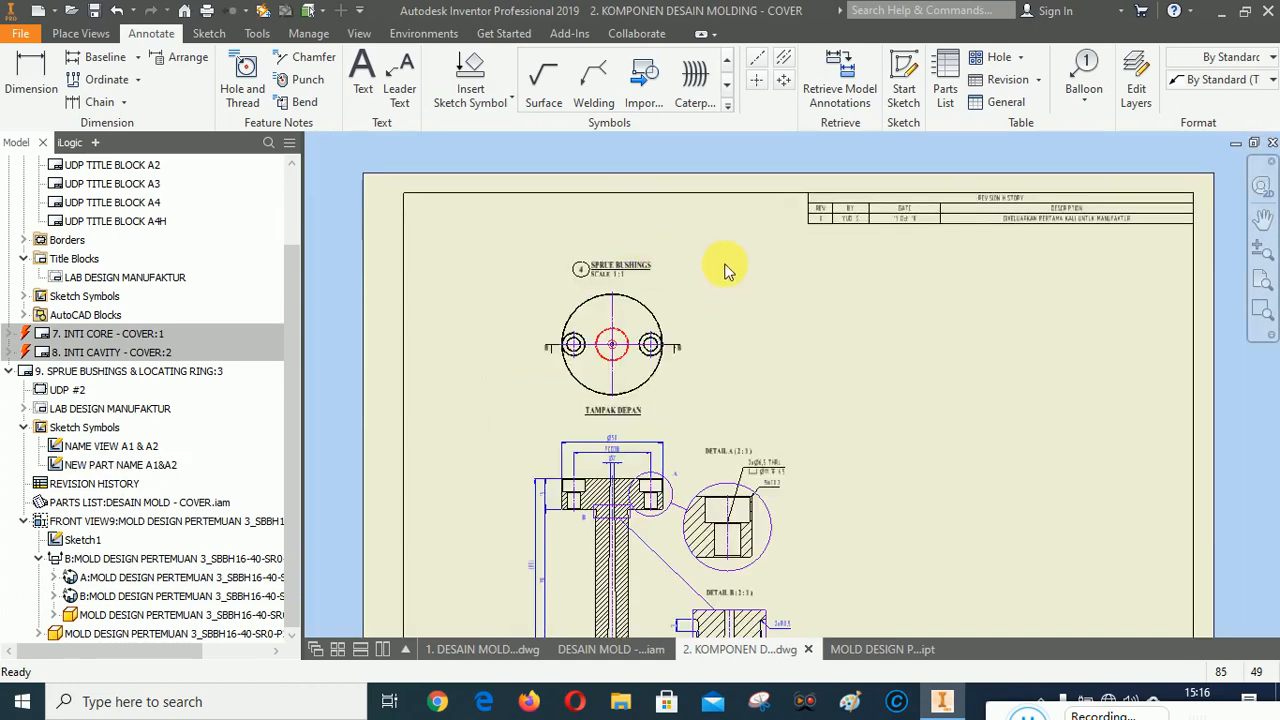
{"action": "scroll", "coordinate": [858, 465], "scroll_direction": "down", "scroll_amount": 3}
{"action": "scroll", "coordinate": [806, 434], "scroll_direction": "up", "scroll_amount": 7}
{"action": "scroll", "coordinate": [880, 440], "scroll_direction": "down", "scroll_amount": 3}
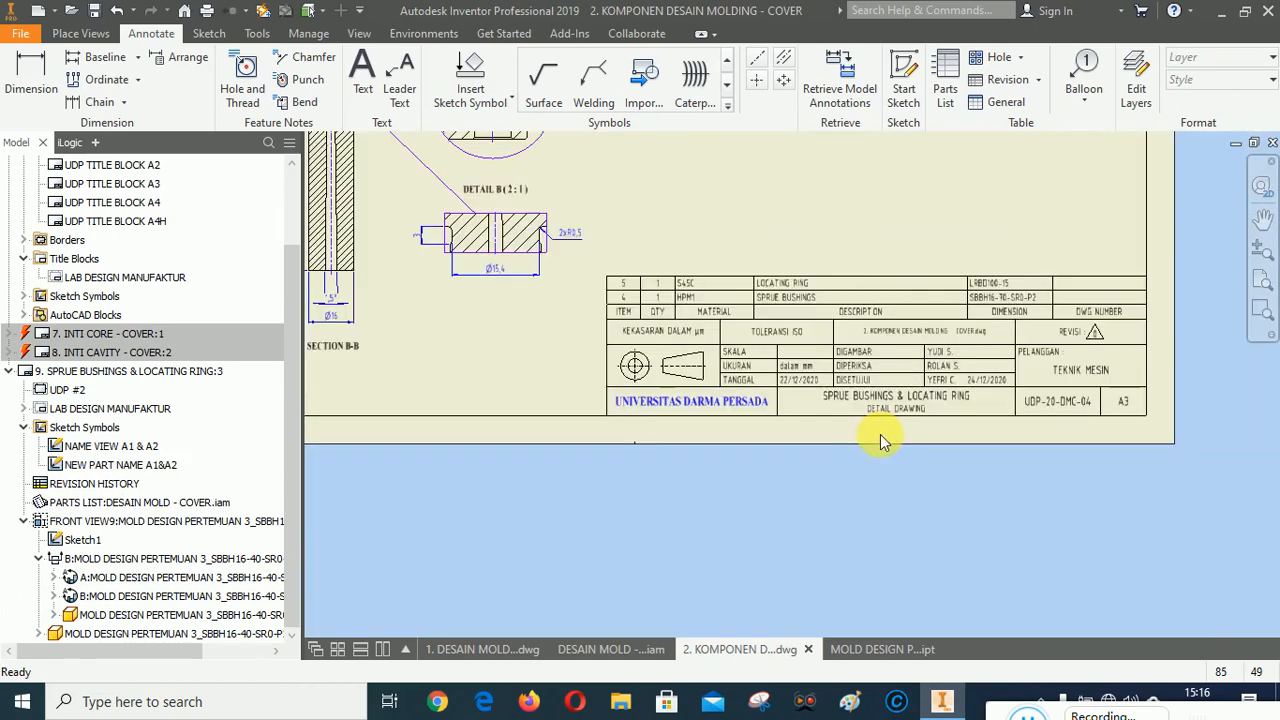
{"action": "scroll", "coordinate": [829, 263], "scroll_direction": "down", "scroll_amount": 5}
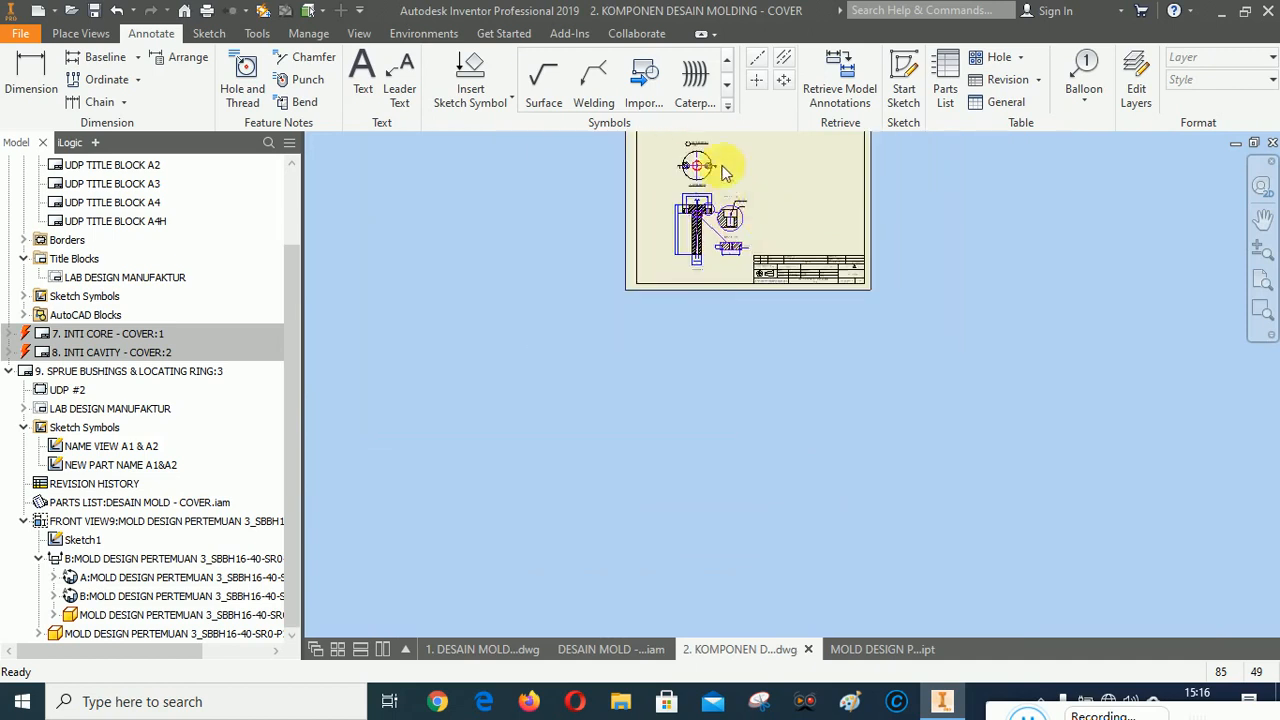
{"action": "scroll", "coordinate": [722, 168], "scroll_direction": "up", "scroll_amount": 6}
{"action": "left_click", "coordinate": [738, 300]}
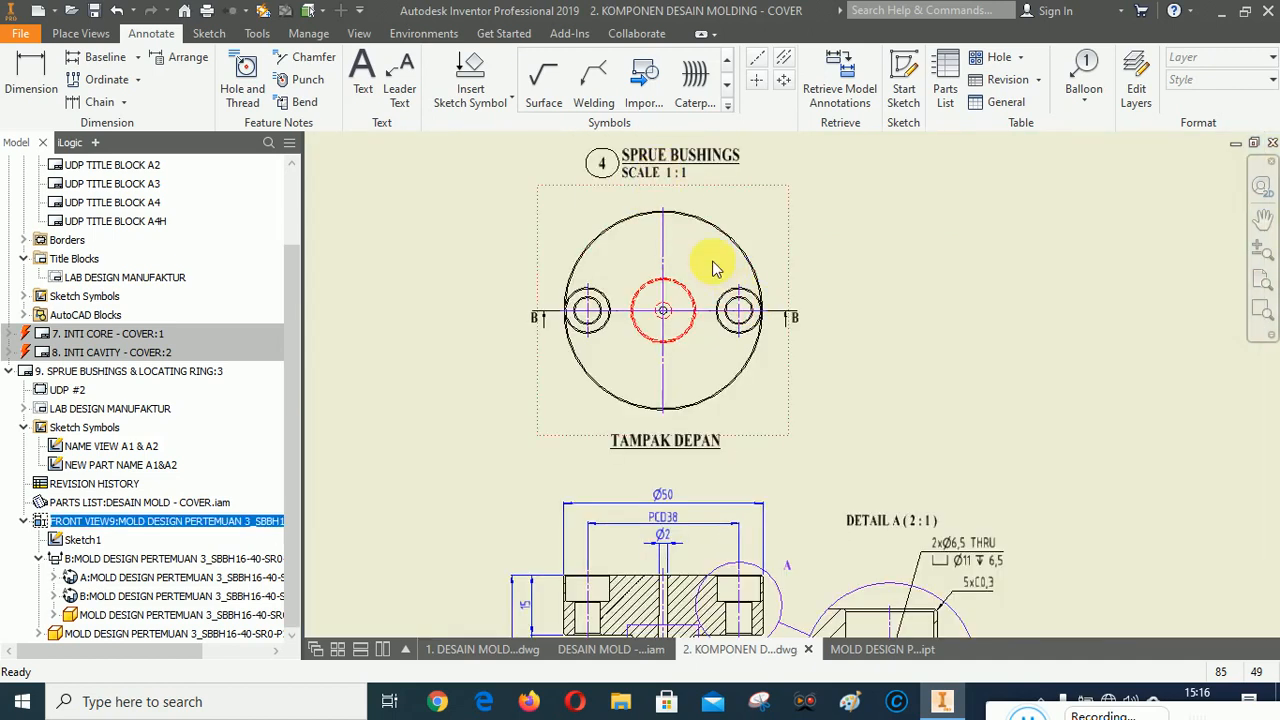
{"action": "right_click", "coordinate": [712, 181]}
{"action": "left_click", "coordinate": [712, 183]}
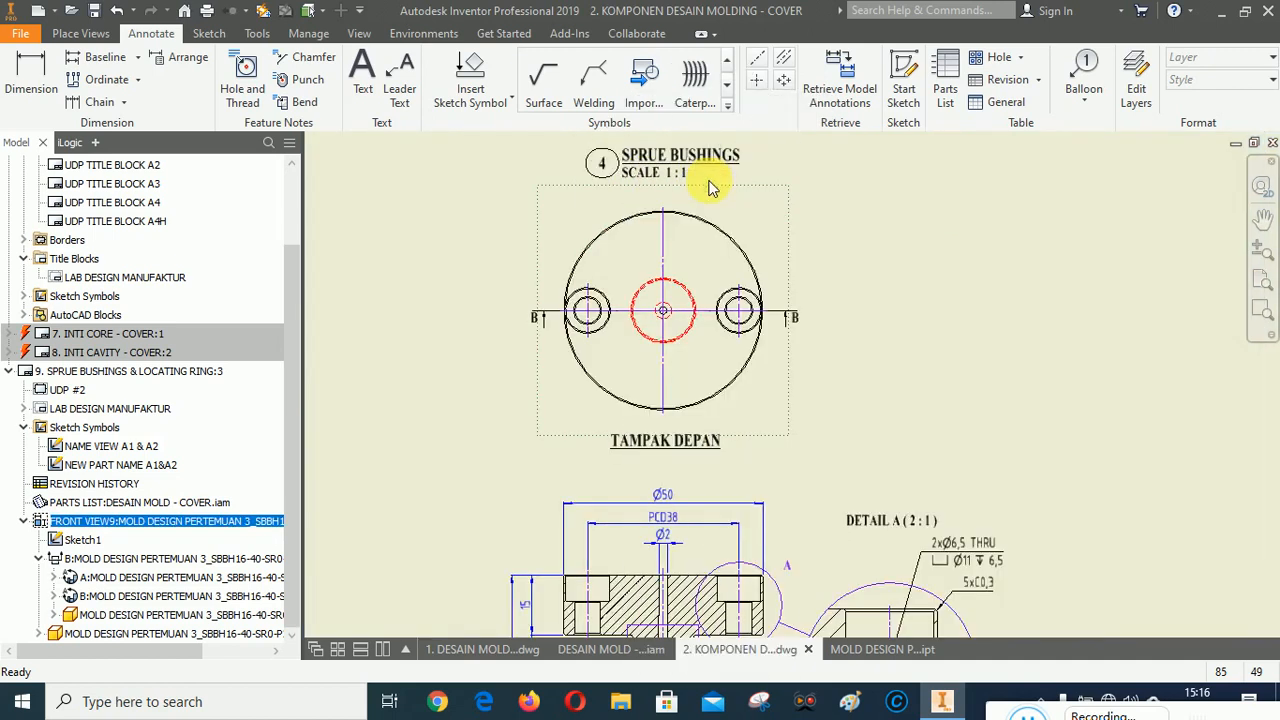
{"action": "left_click", "coordinate": [304, 341]}
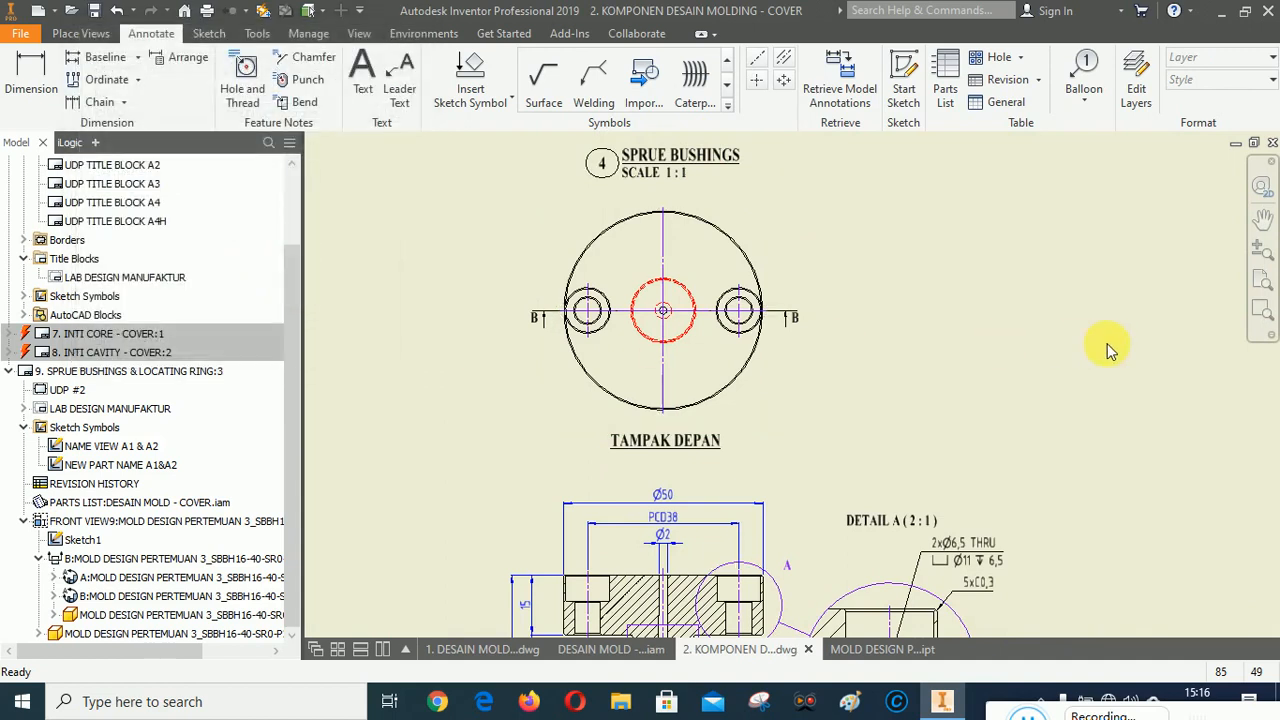
Pan and zoom across the sheet to inspect the overall drawing layout.
{"action": "left_click", "coordinate": [1263, 218]}
{"action": "mouse_move", "coordinate": [951, 397]}
{"action": "left_mouse_down"}
{"action": "mouse_move", "coordinate": [894, 314]}
{"action": "mouse_move", "coordinate": [858, 408]}
{"action": "mouse_move", "coordinate": [834, 364]}
{"action": "left_mouse_up"}
{"action": "mouse_move", "coordinate": [927, 392]}
{"action": "left_mouse_down"}
{"action": "mouse_move", "coordinate": [869, 429]}
{"action": "mouse_move", "coordinate": [920, 480]}
{"action": "mouse_move", "coordinate": [989, 434]}
{"action": "mouse_move", "coordinate": [777, 455]}
{"action": "mouse_move", "coordinate": [757, 349]}
{"action": "mouse_move", "coordinate": [772, 306]}
{"action": "mouse_move", "coordinate": [749, 423]}
{"action": "mouse_move", "coordinate": [897, 413]}
{"action": "mouse_move", "coordinate": [864, 457]}
{"action": "left_mouse_up"}
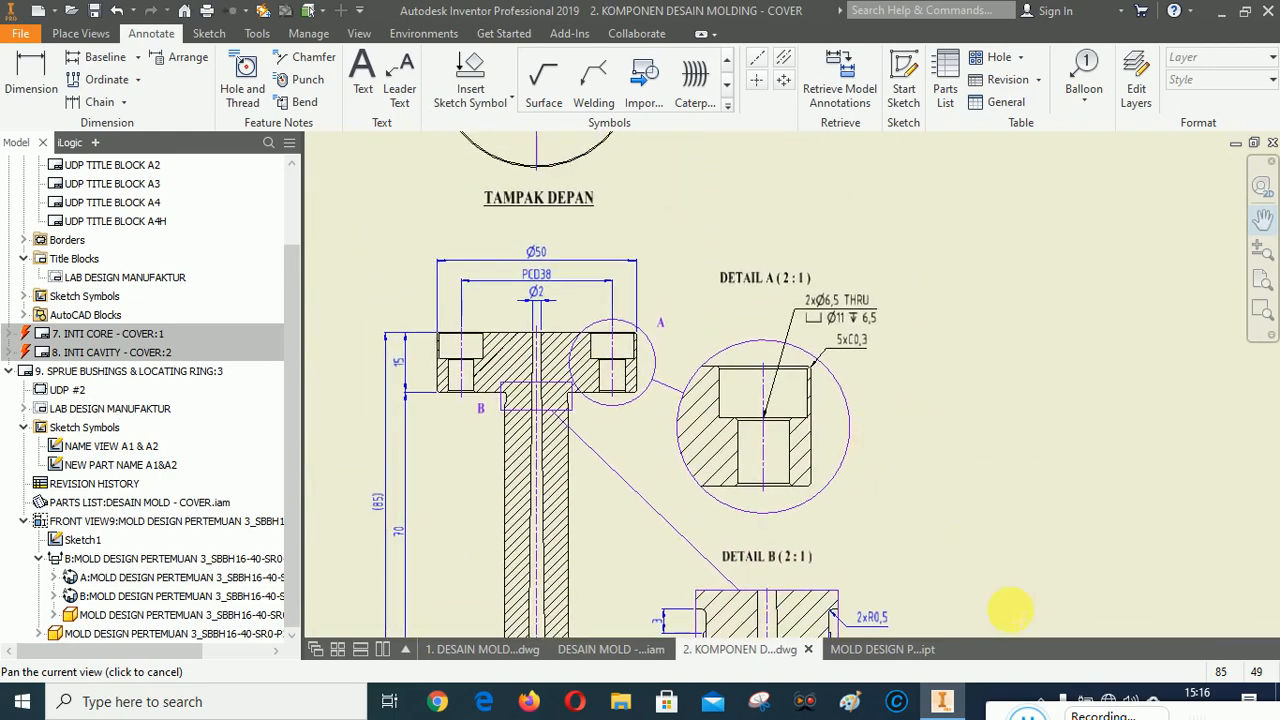
{"action": "left_click_drag", "start_coordinate": [459, 585], "coordinate": [1000, 714]}
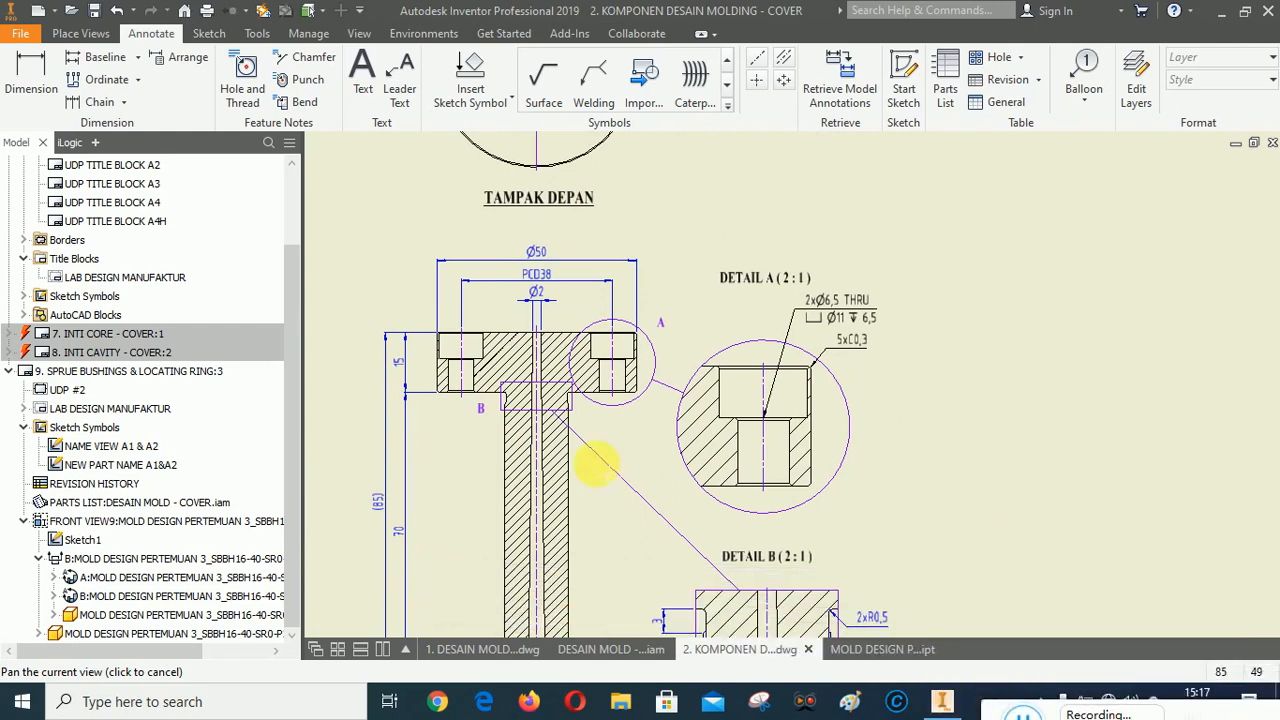
{"action": "scroll", "coordinate": [525, 390], "scroll_direction": "down", "scroll_amount": 5}
{"action": "scroll", "coordinate": [530, 284], "scroll_direction": "up", "scroll_amount": 2}
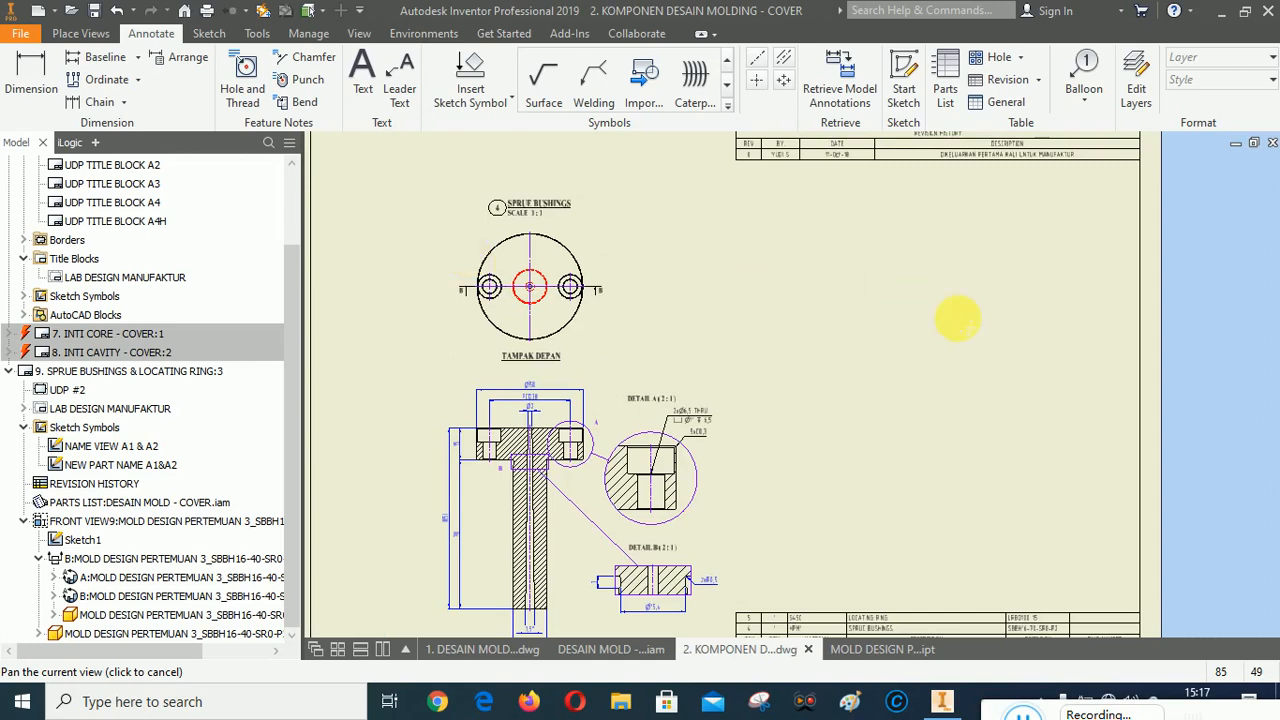
{"action": "right_click", "coordinate": [958, 318]}
{"action": "left_click", "coordinate": [1031, 317]}
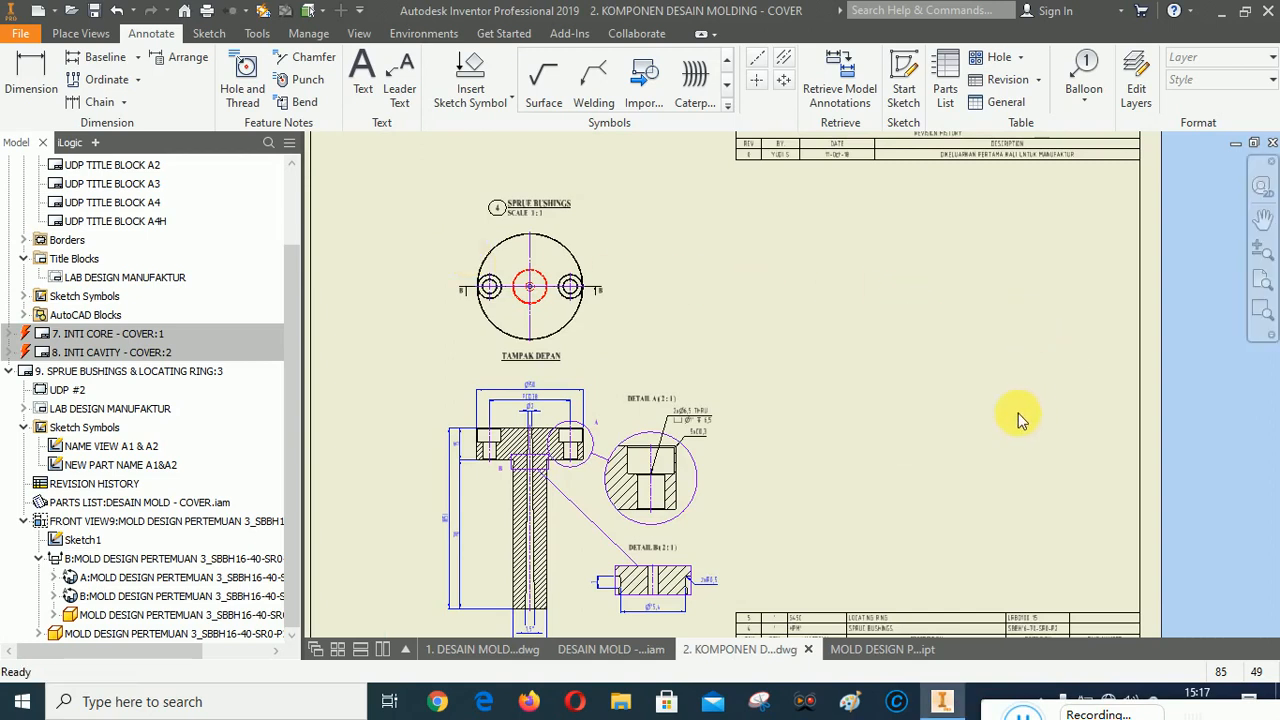
{"action": "left_click", "coordinate": [1260, 283]}
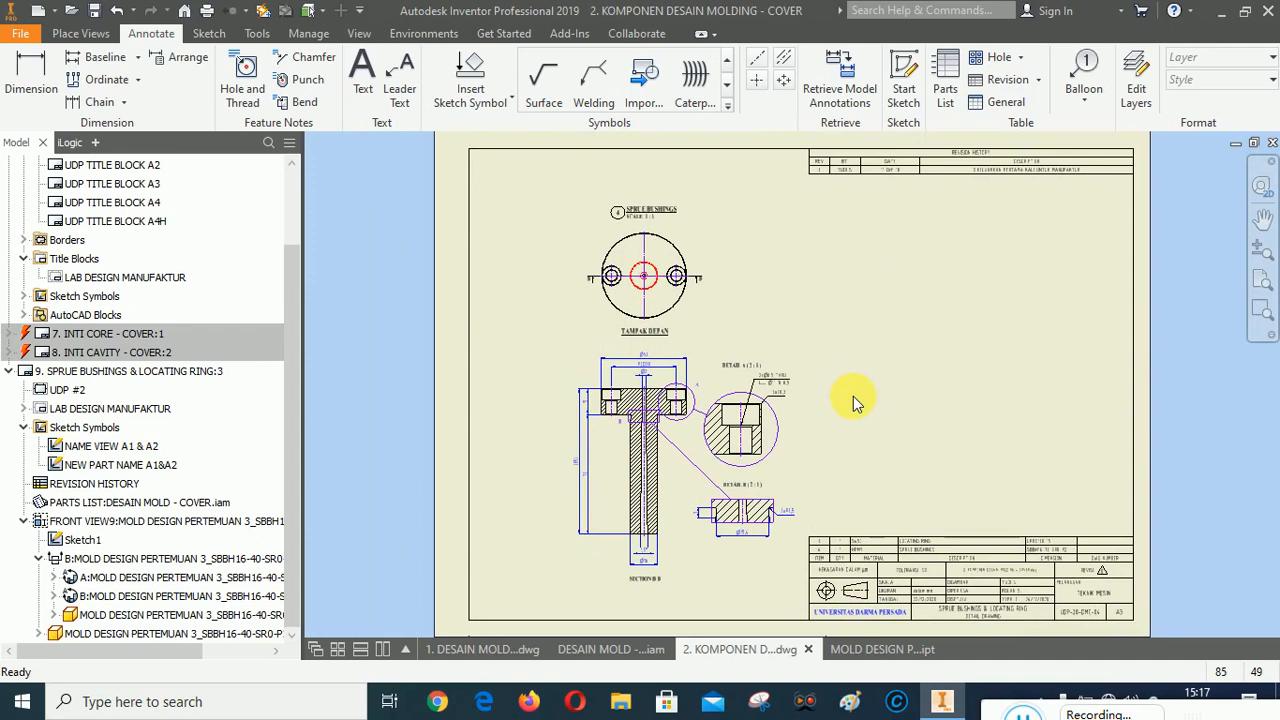
Switch to the 1. DESAIN MOLD drawing and open the LOCATING RING part from its parts list editor.
{"action": "left_click", "coordinate": [464, 648]}
{"action": "left_click", "coordinate": [960, 484]}
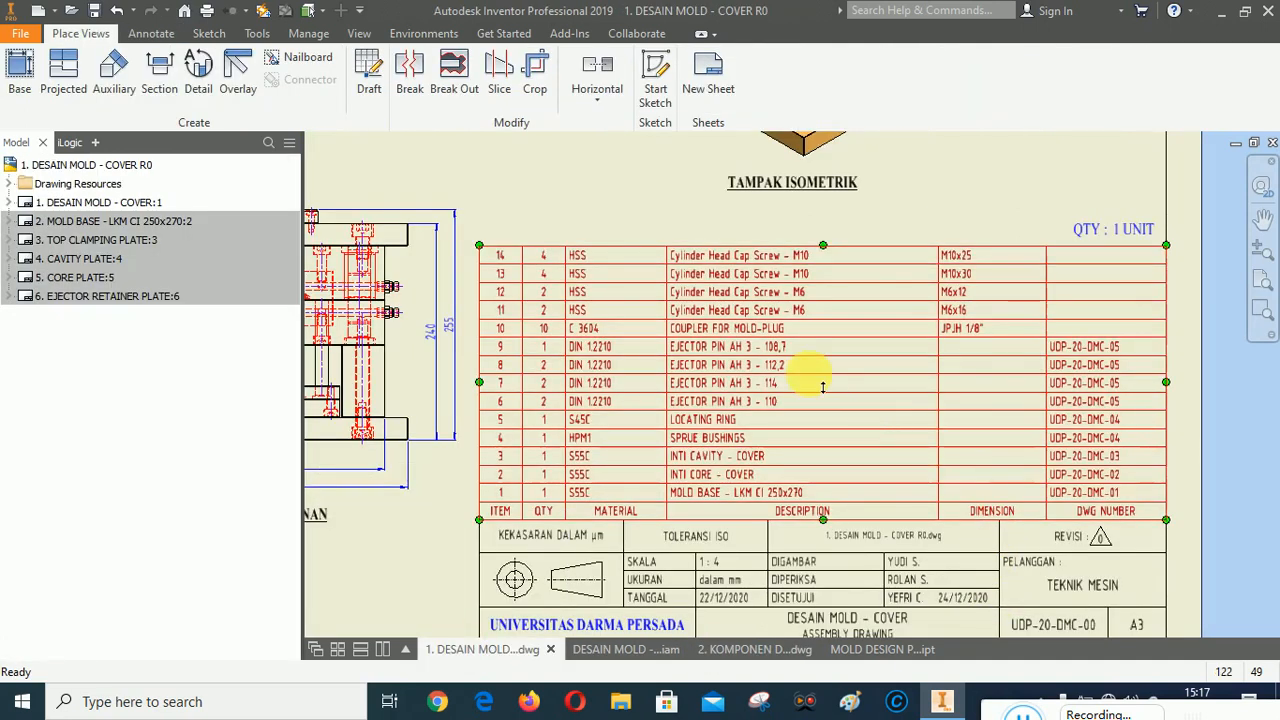
{"action": "right_click", "coordinate": [800, 385]}
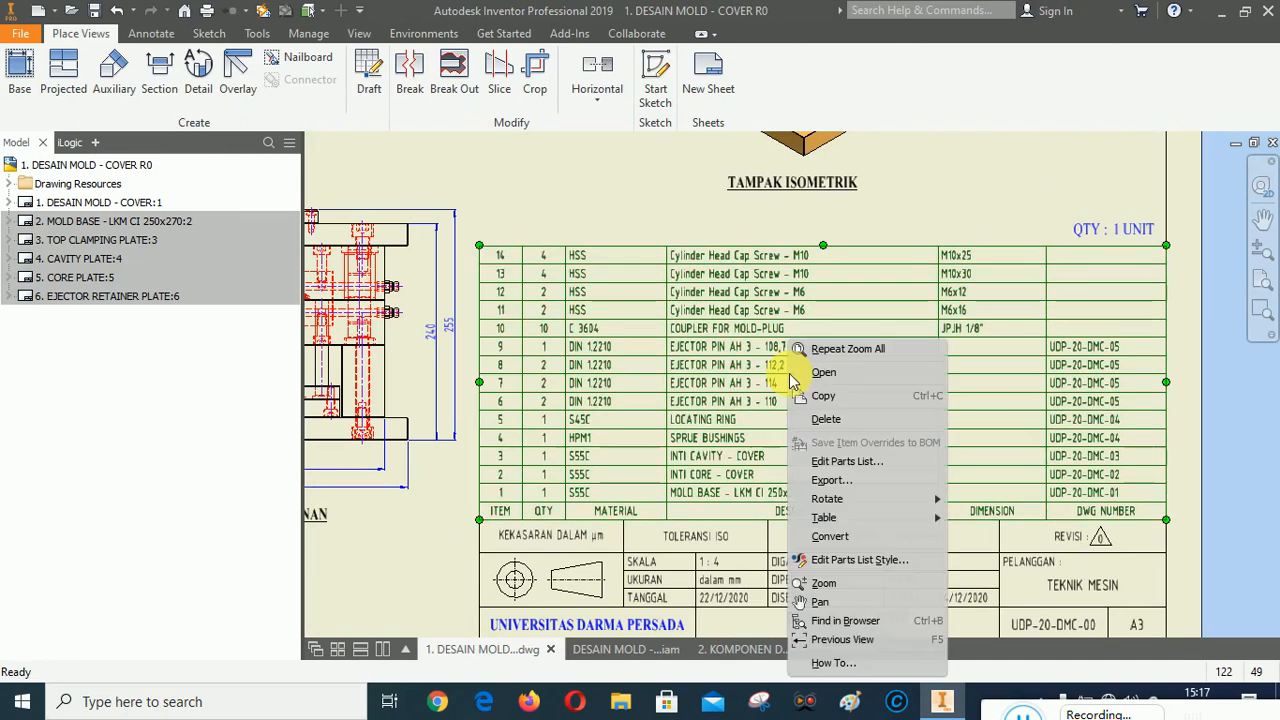
{"action": "left_click", "coordinate": [835, 464]}
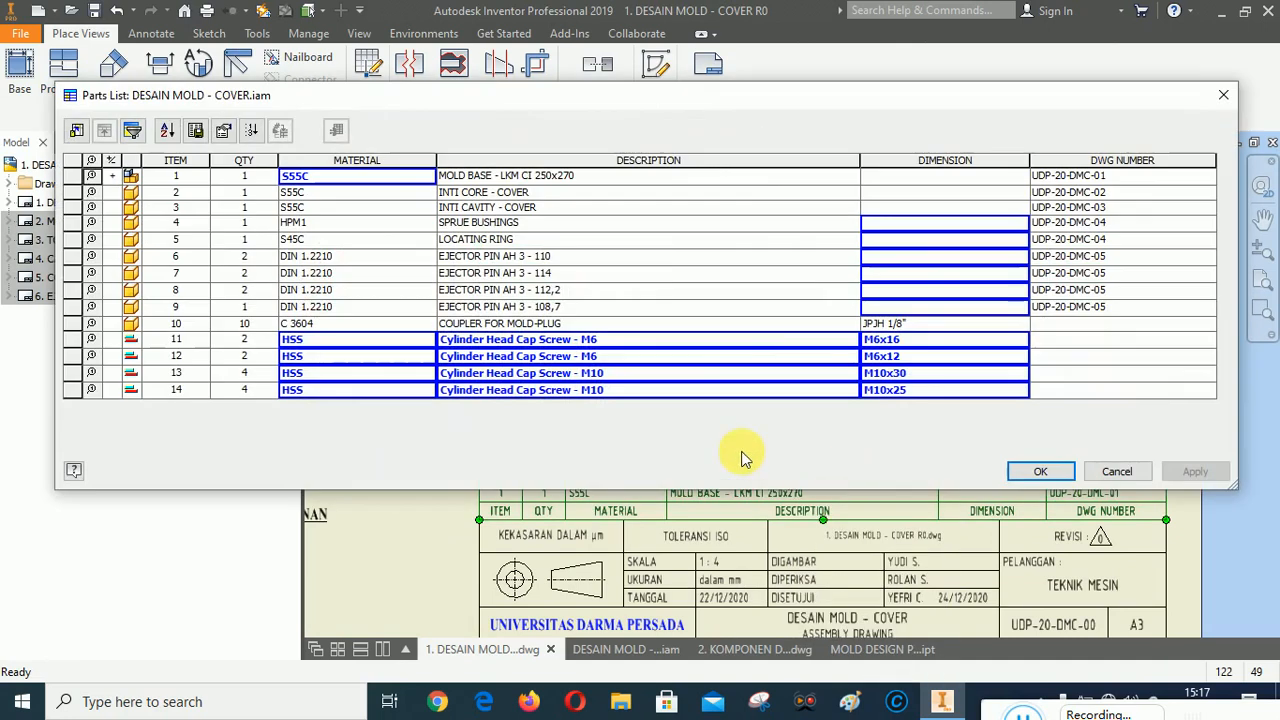
{"action": "right_click", "coordinate": [133, 245]}
{"action": "left_click", "coordinate": [135, 252]}
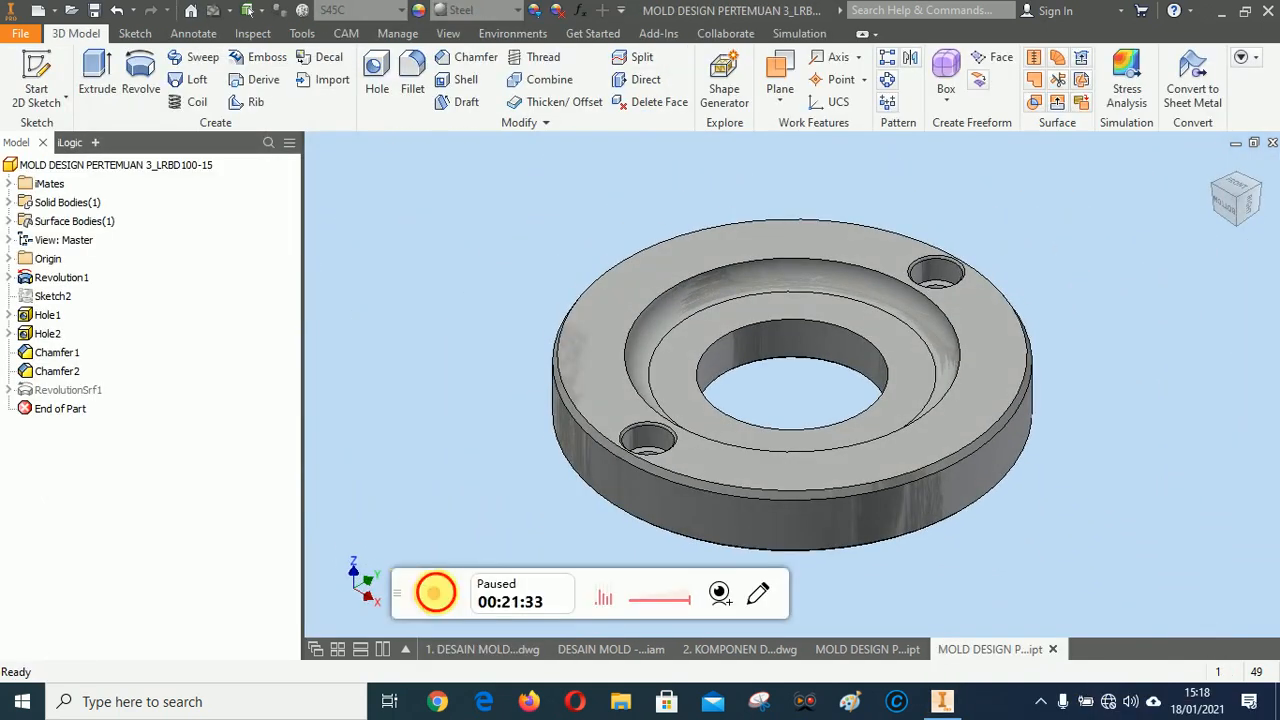
Close the other open MOLD DESIGN part document, keeping the locating ring part open.
{"action": "left_click", "coordinate": [455, 585]}
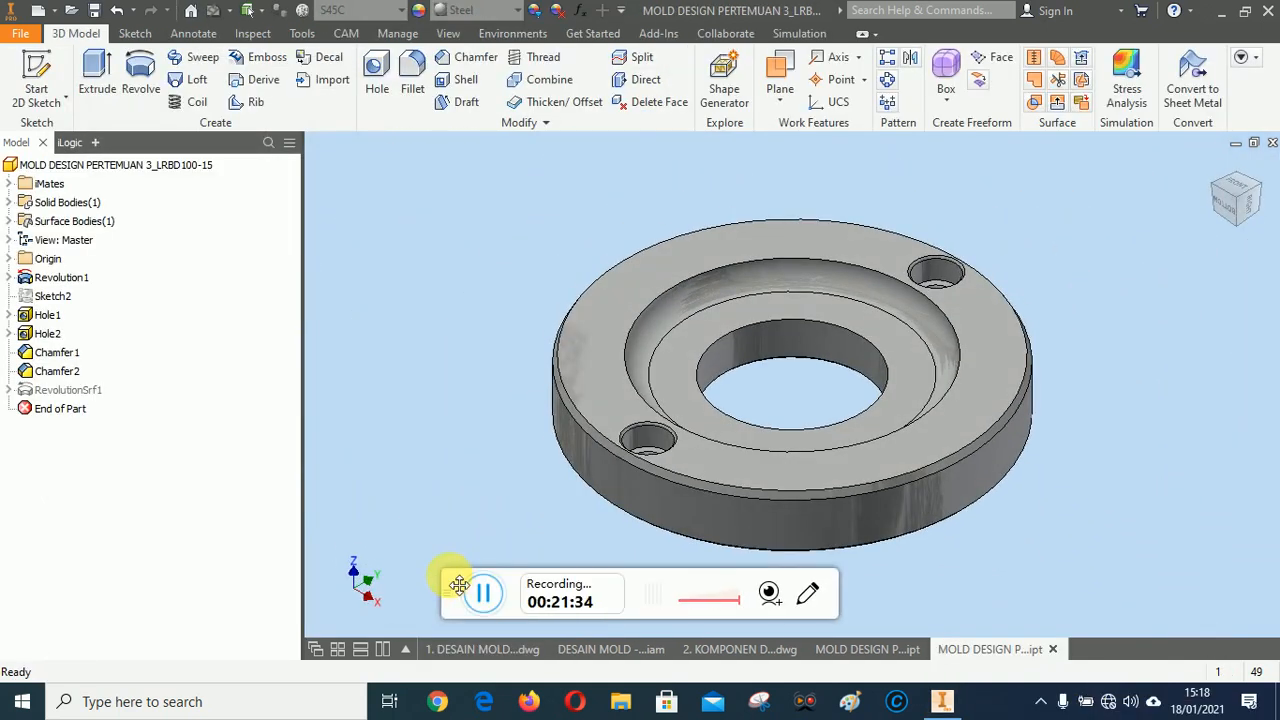
{"action": "left_click_drag", "start_coordinate": [459, 585], "coordinate": [1009, 712]}
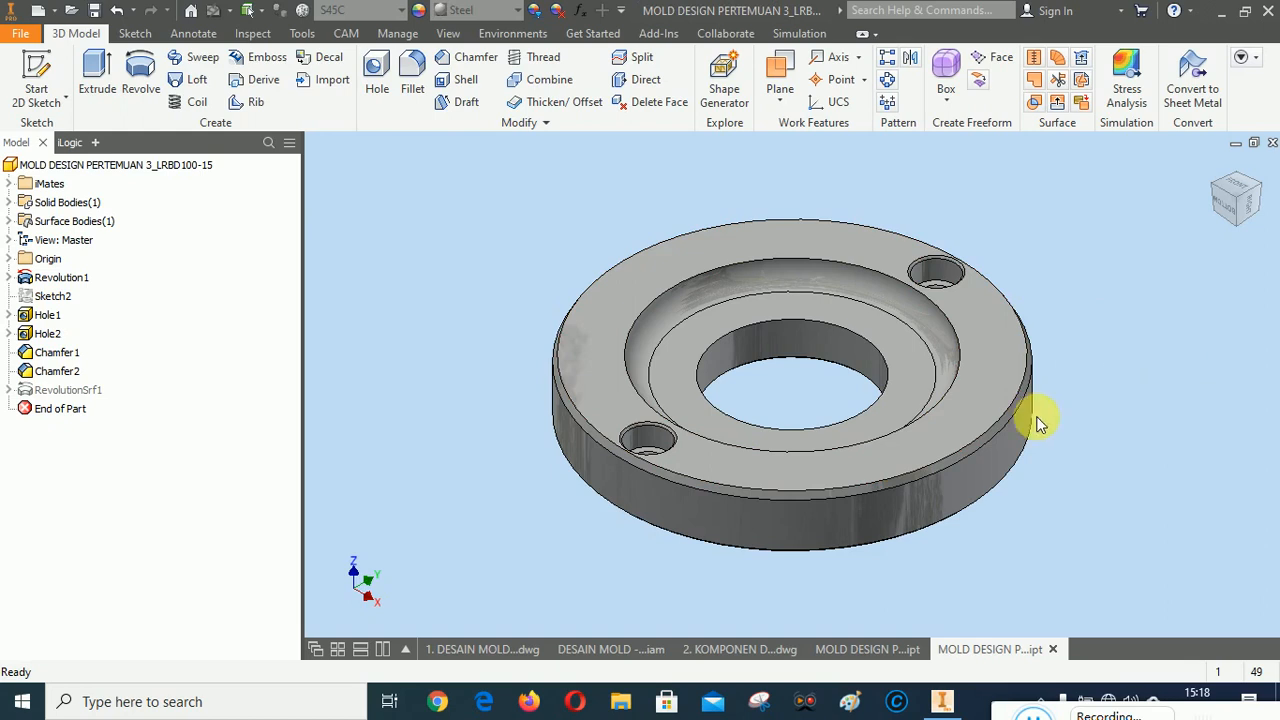
{"action": "left_click", "coordinate": [869, 650]}
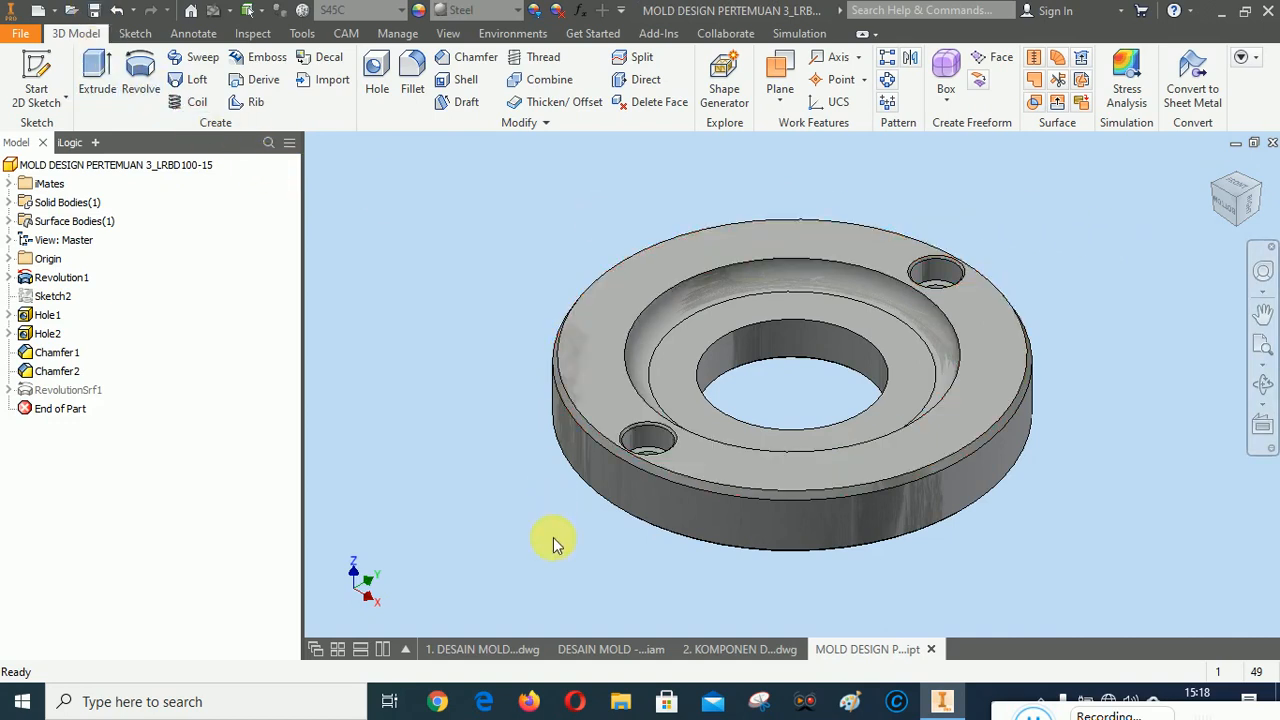
Switch to the 2. KOMPONEN DESAIN MOLDING drawing and start a base view of the LRBD100-15 locating ring part at the sheet's upper right.
{"action": "left_click", "coordinate": [747, 650]}
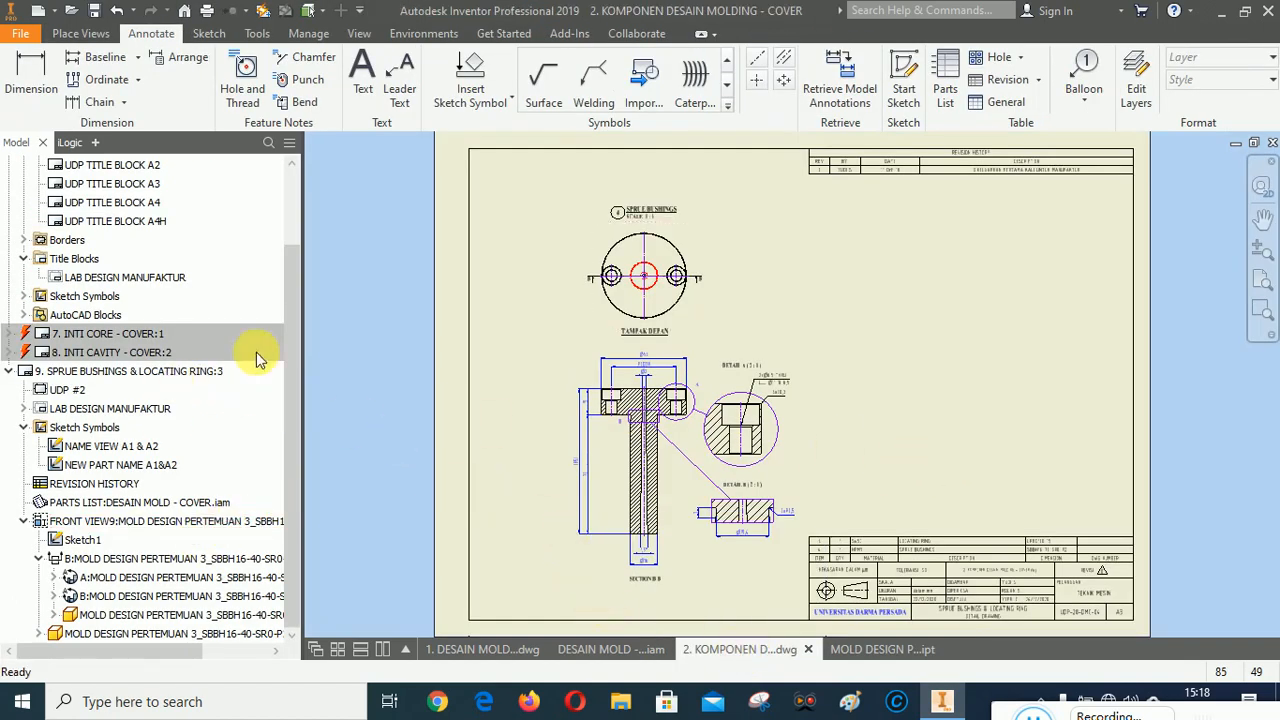
{"action": "left_click", "coordinate": [81, 34]}
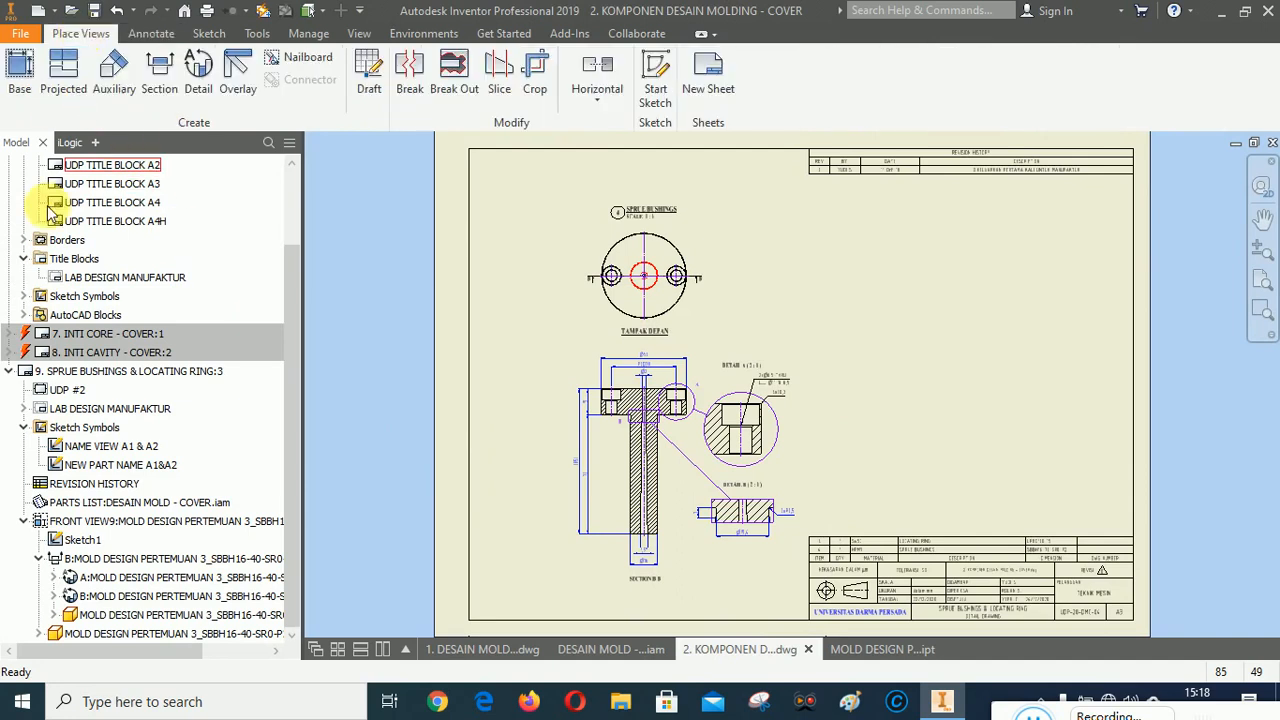
{"action": "left_click", "coordinate": [19, 75]}
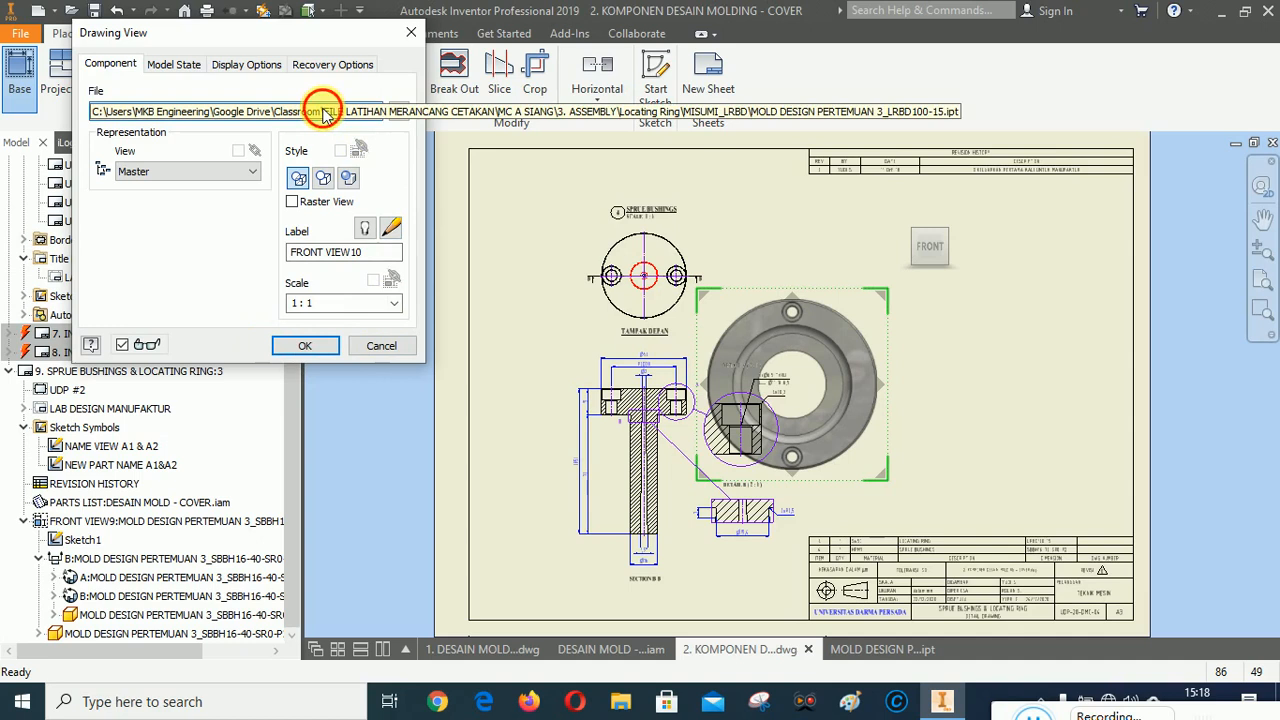
{"action": "left_click", "coordinate": [325, 113]}
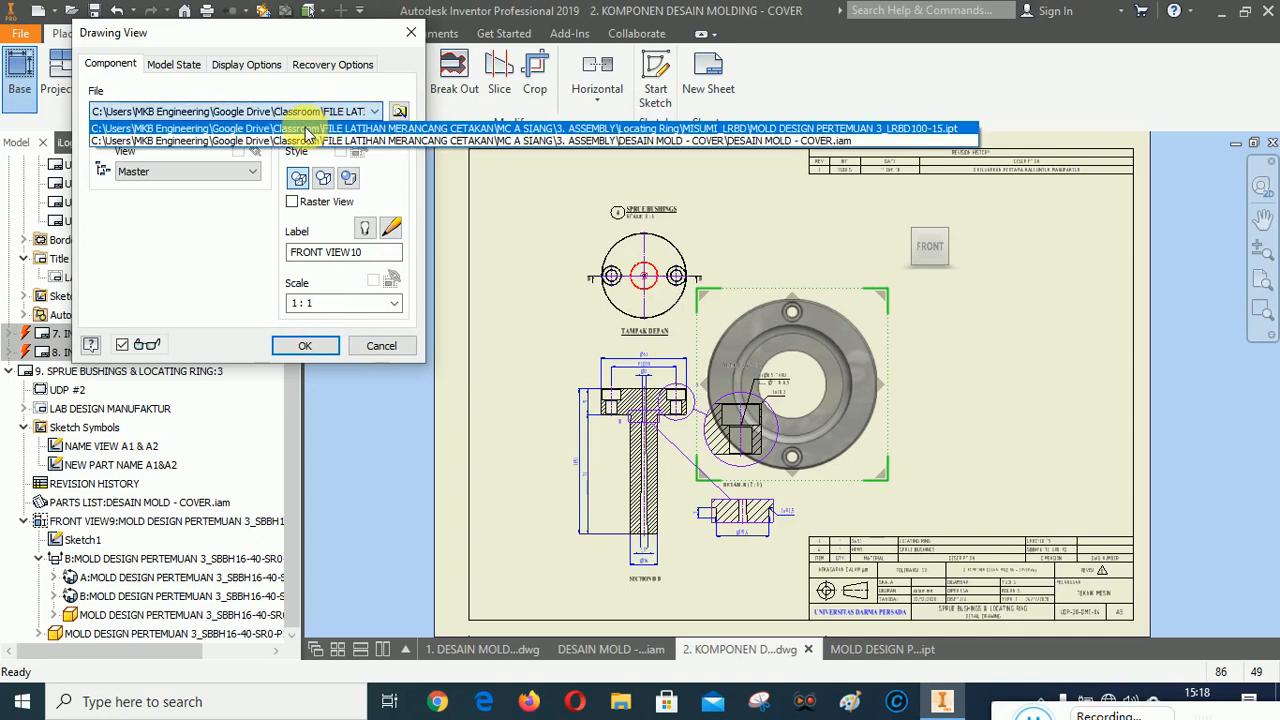
{"action": "left_click", "coordinate": [308, 131]}
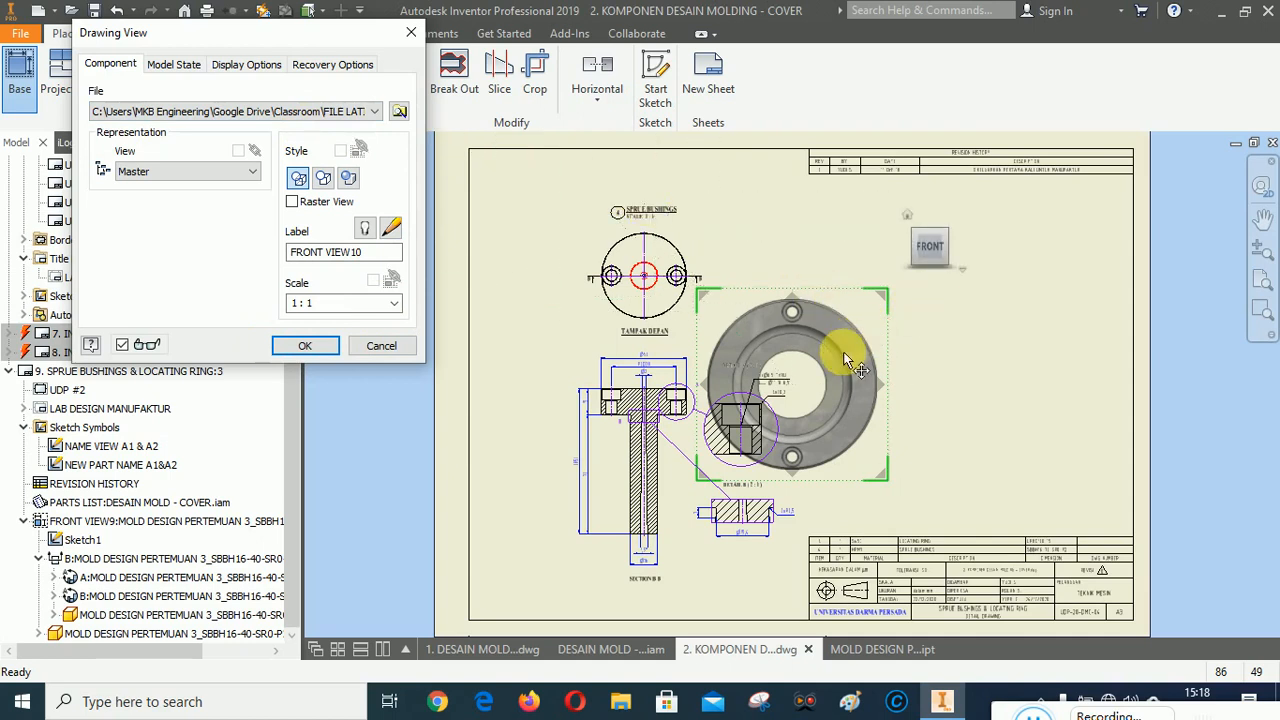
{"action": "left_click_drag", "start_coordinate": [845, 360], "coordinate": [1013, 292]}
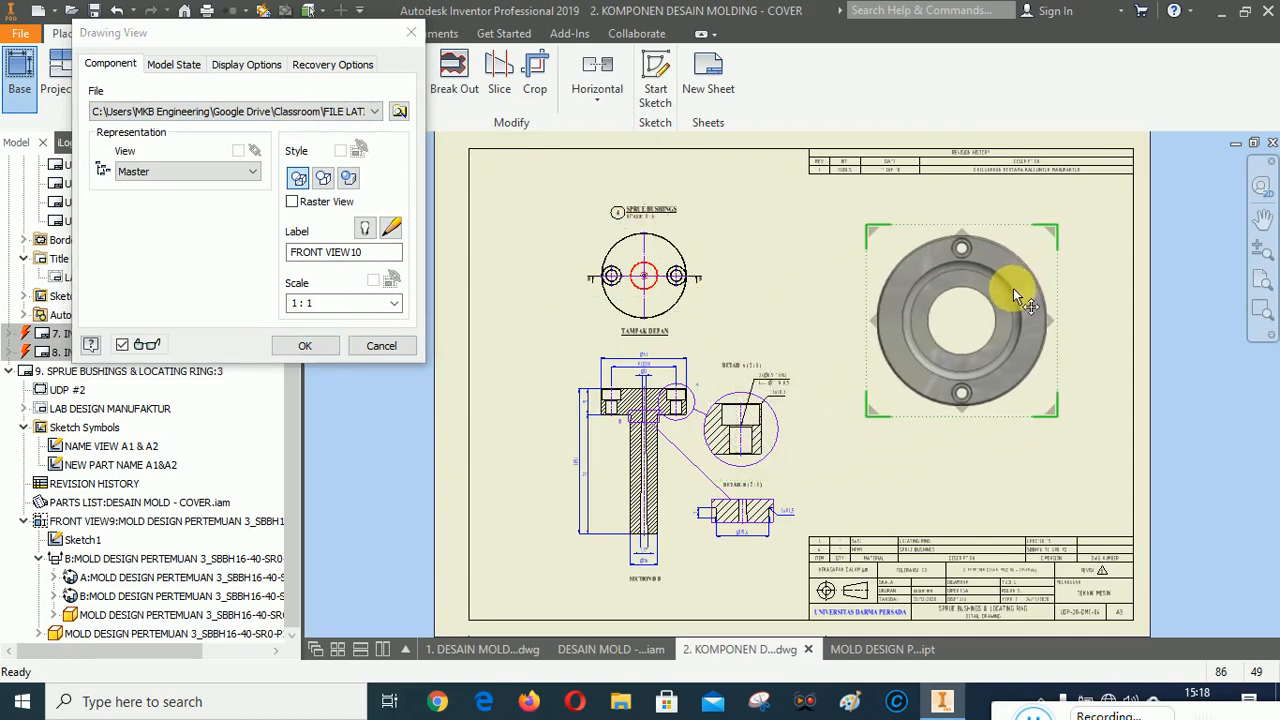
Rotate the locating ring base view's orientation, project a side view below it and finish placing the views.
{"action": "left_click", "coordinate": [1133, 163]}
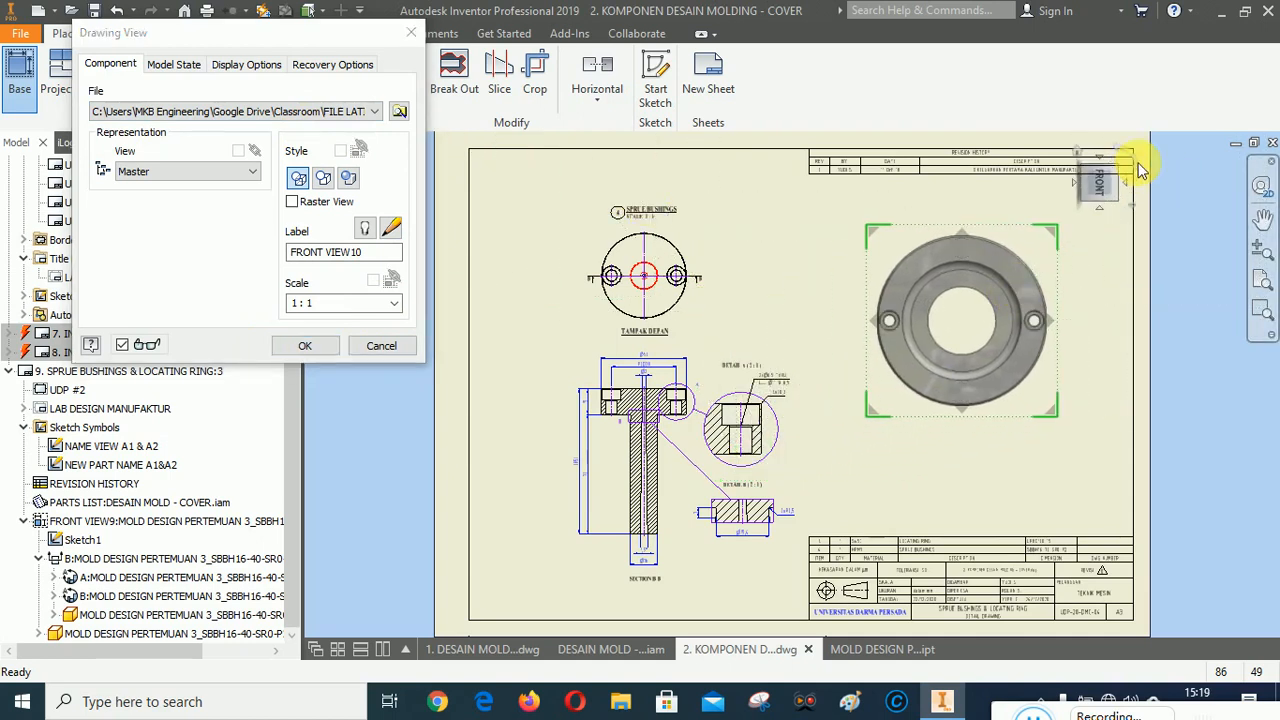
{"action": "mouse_move", "coordinate": [975, 350]}
{"action": "left_mouse_down"}
{"action": "mouse_move", "coordinate": [971, 316]}
{"action": "mouse_move", "coordinate": [976, 357]}
{"action": "left_mouse_up"}
{"action": "left_click", "coordinate": [976, 361]}
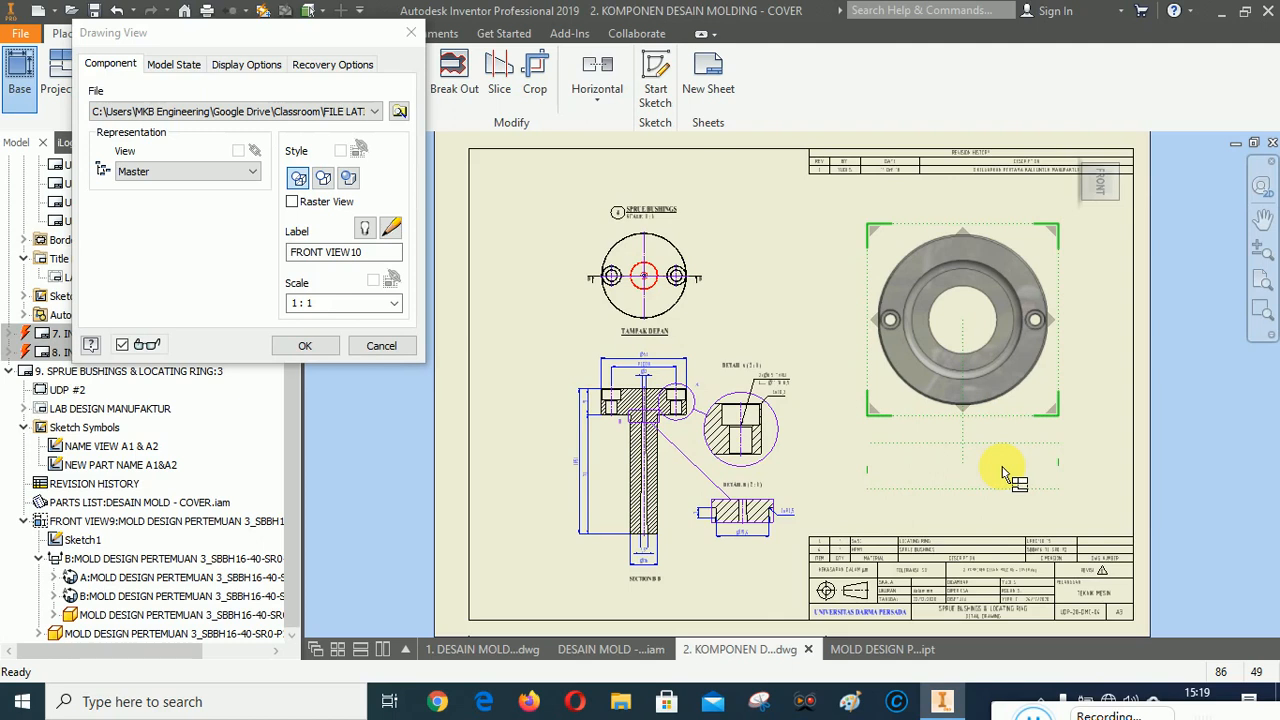
{"action": "left_click", "coordinate": [1003, 472]}
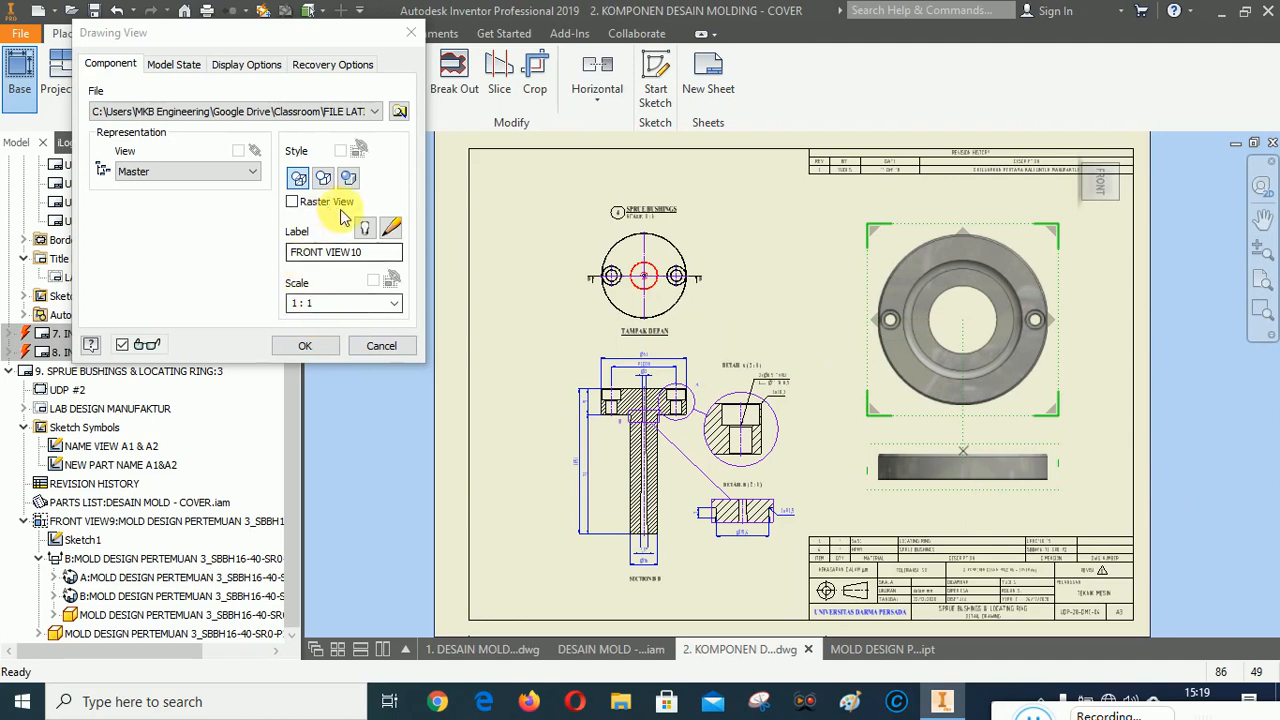
{"action": "left_click", "coordinate": [243, 64]}
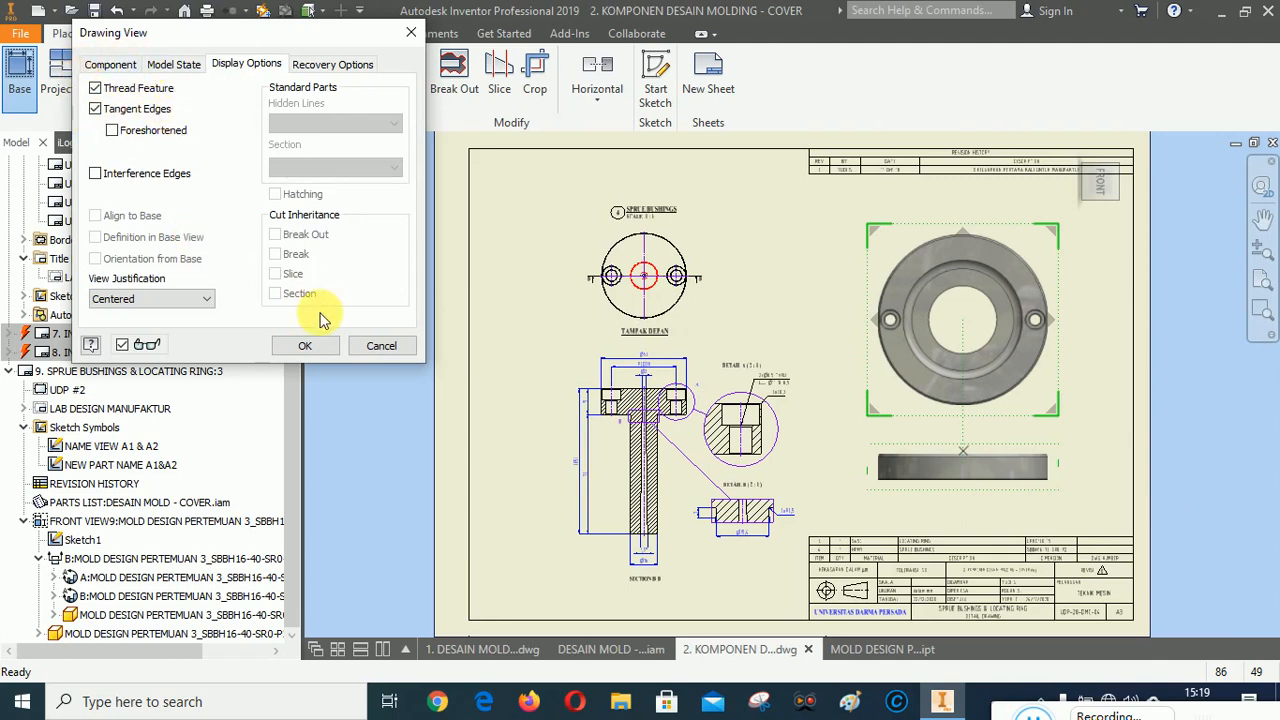
{"action": "left_click", "coordinate": [298, 341]}
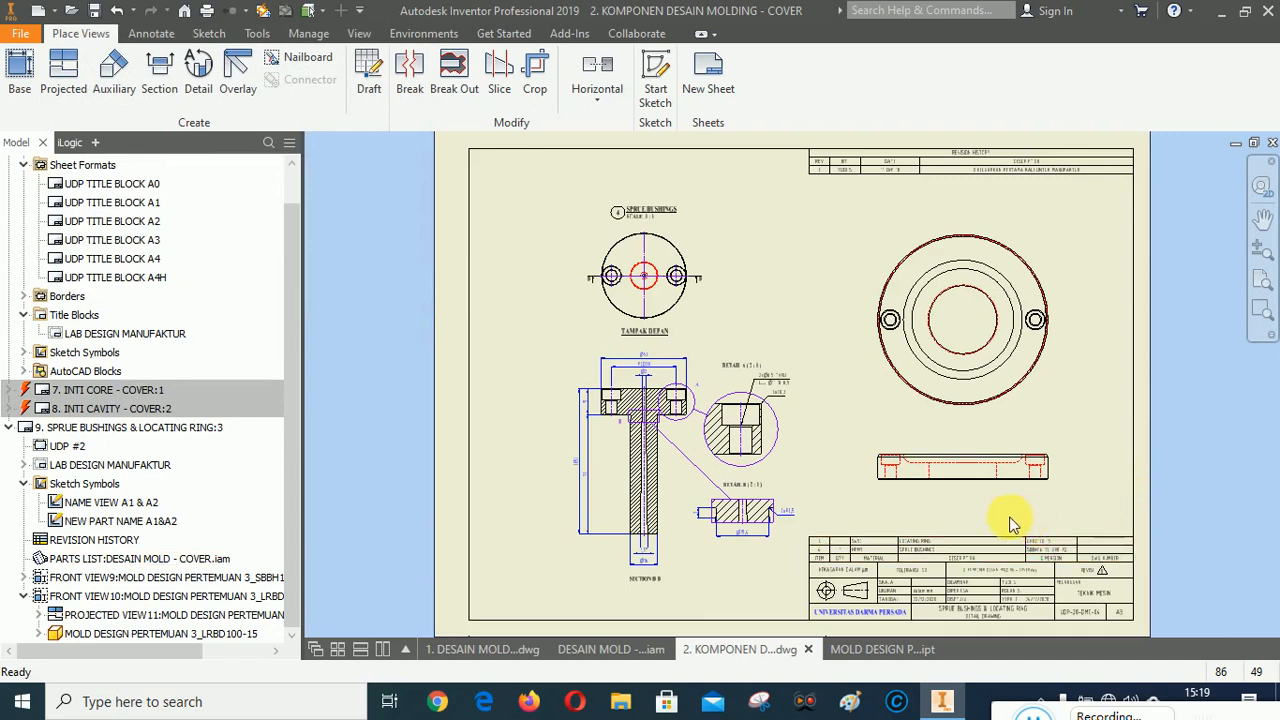
Sketch a rectangle enclosing the locating ring's side view as a break-out boundary.
{"action": "scroll", "coordinate": [850, 448], "scroll_direction": "up", "scroll_amount": 5}
{"action": "scroll", "coordinate": [686, 394], "scroll_direction": "down", "scroll_amount": 4}
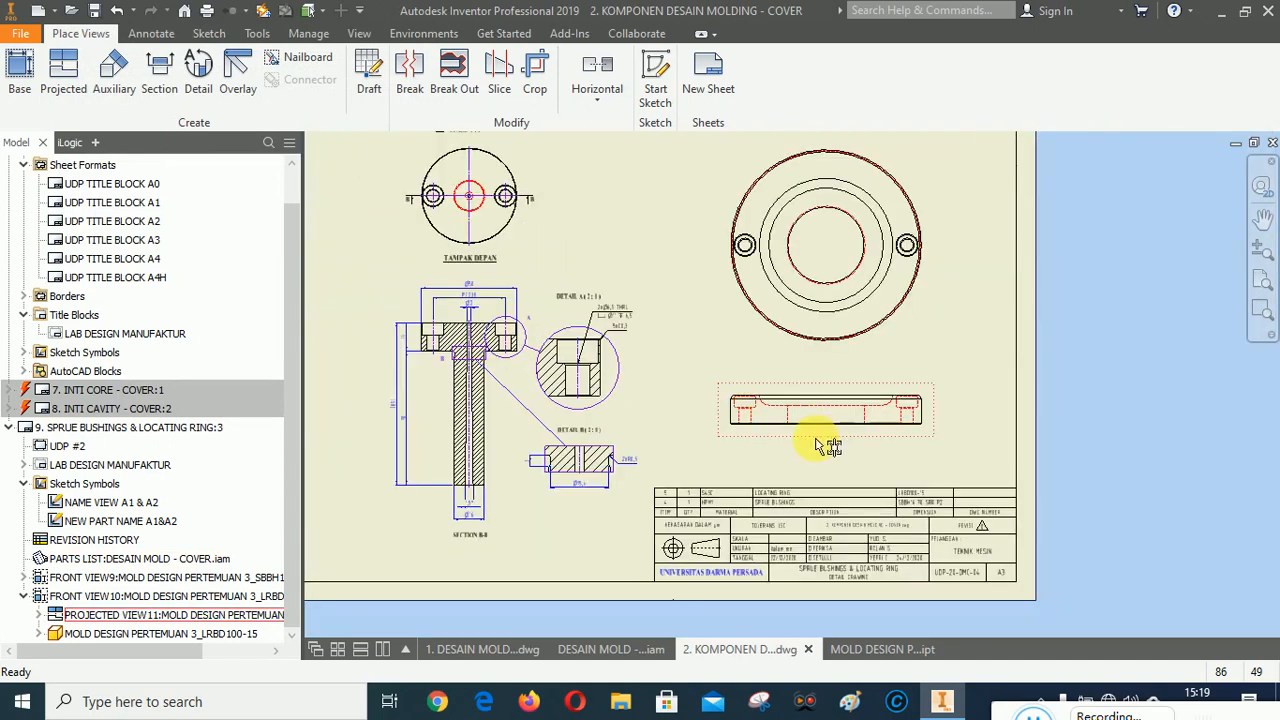
{"action": "scroll", "coordinate": [817, 445], "scroll_direction": "up", "scroll_amount": 3}
{"action": "scroll", "coordinate": [706, 409], "scroll_direction": "down", "scroll_amount": 3}
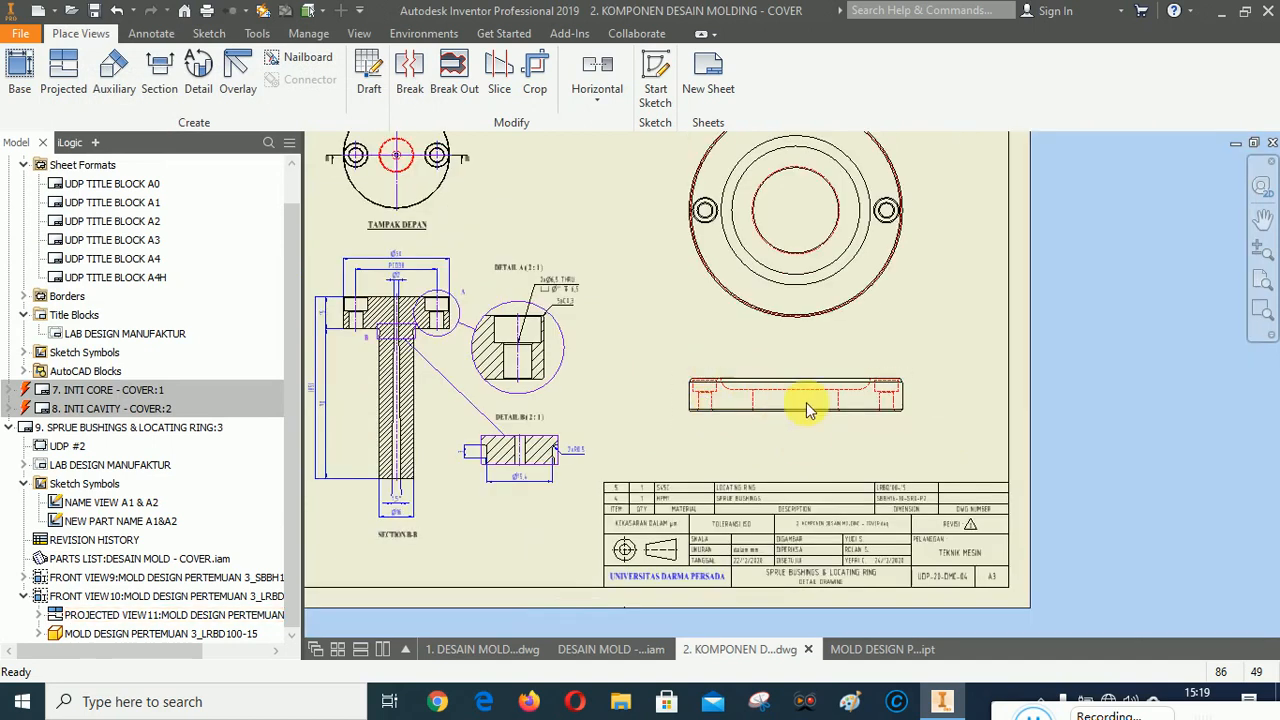
{"action": "scroll", "coordinate": [809, 403], "scroll_direction": "up", "scroll_amount": 3}
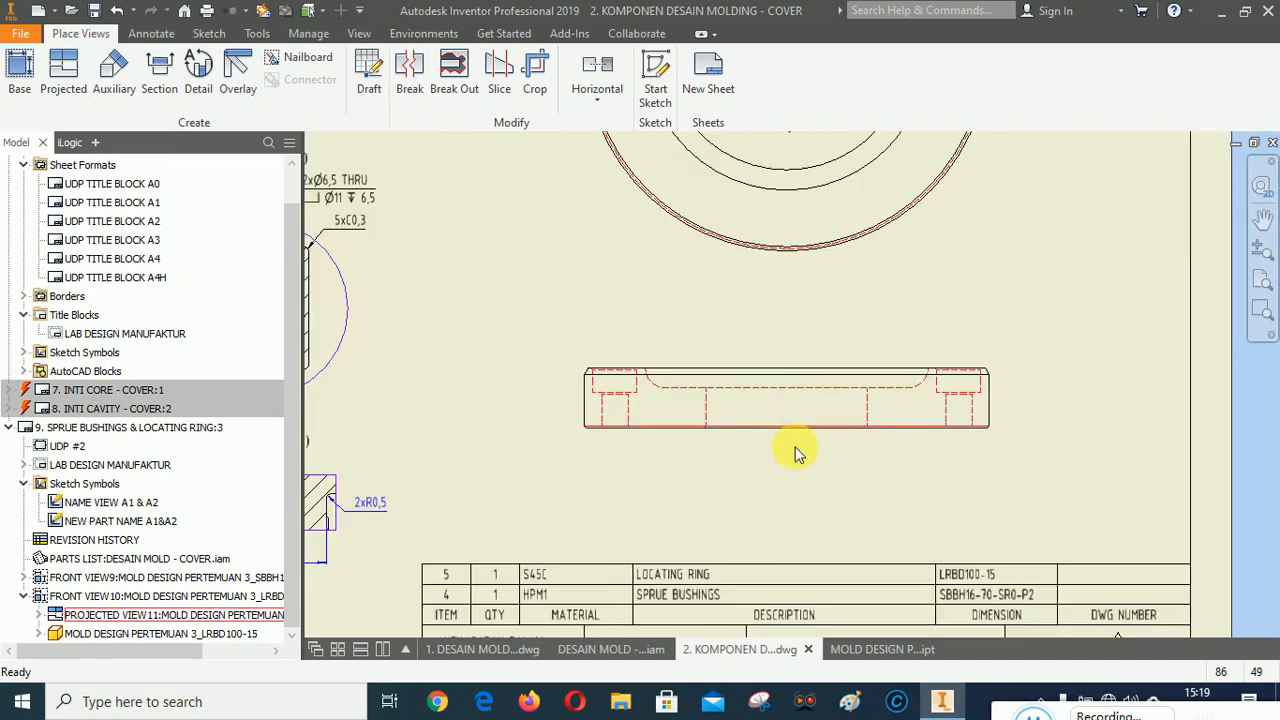
{"action": "left_click", "coordinate": [630, 362]}
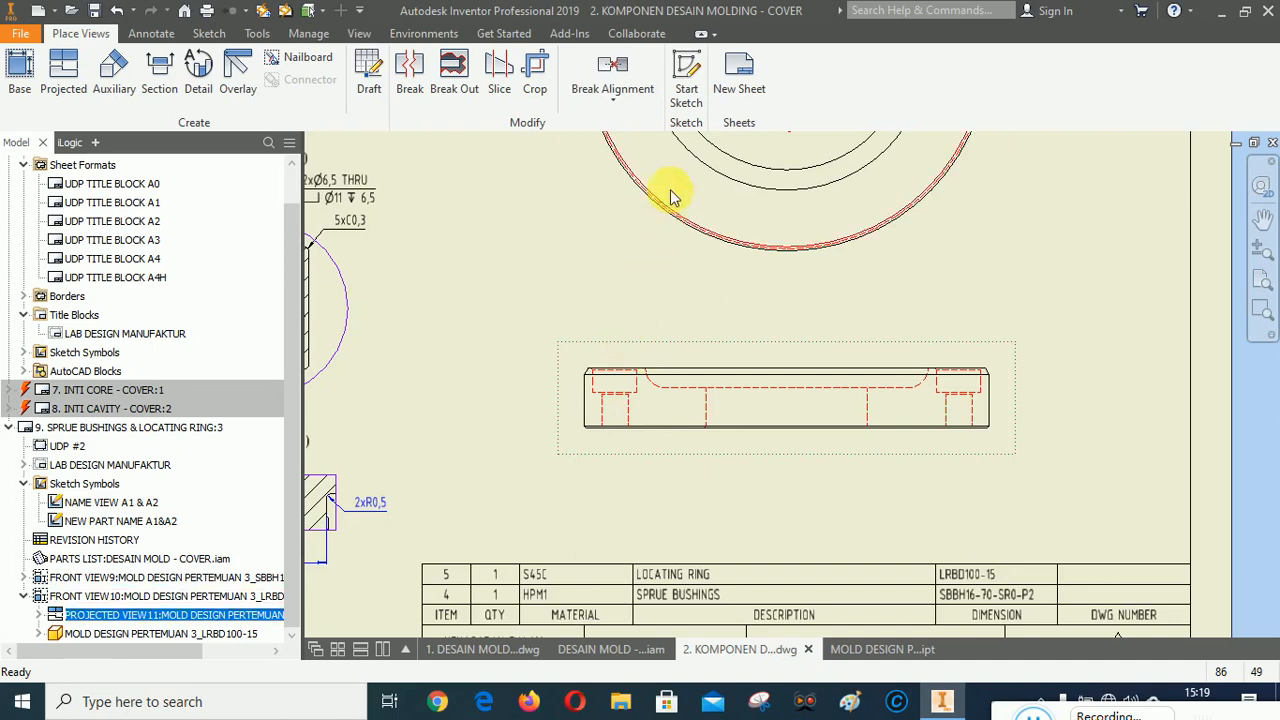
{"action": "left_click", "coordinate": [686, 78]}
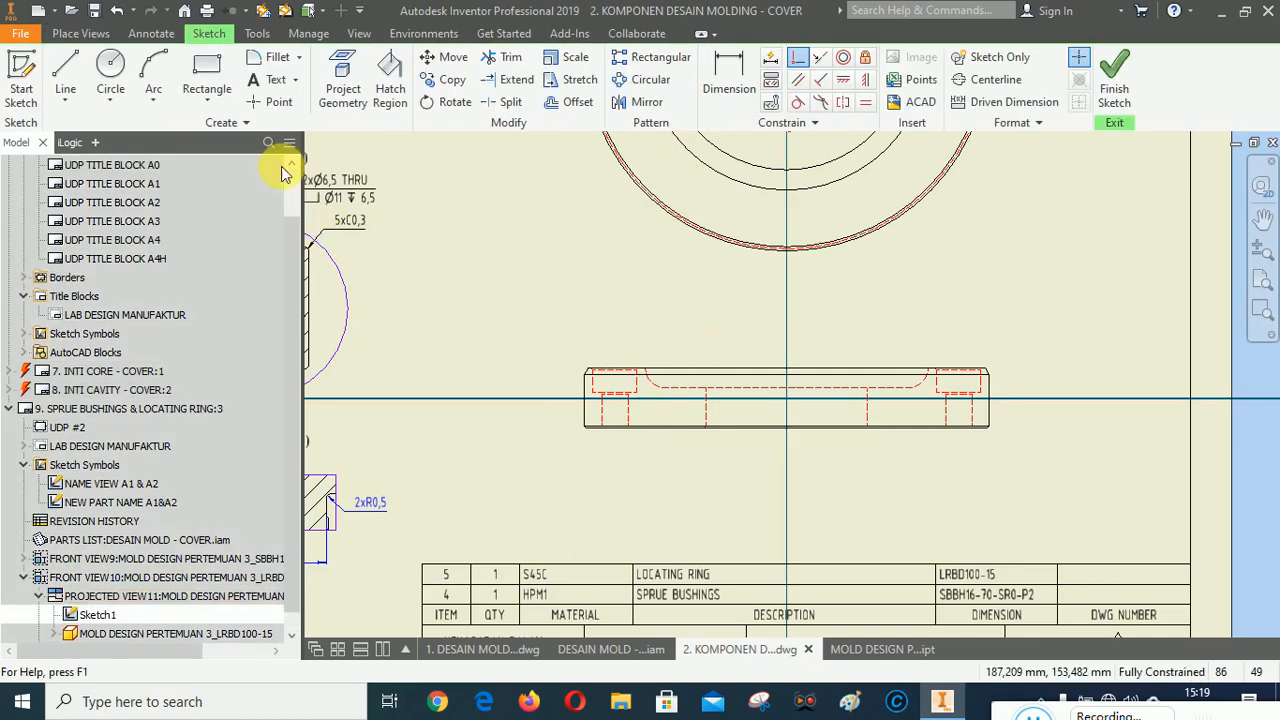
{"action": "left_click", "coordinate": [207, 75]}
{"action": "left_click", "coordinate": [551, 339]}
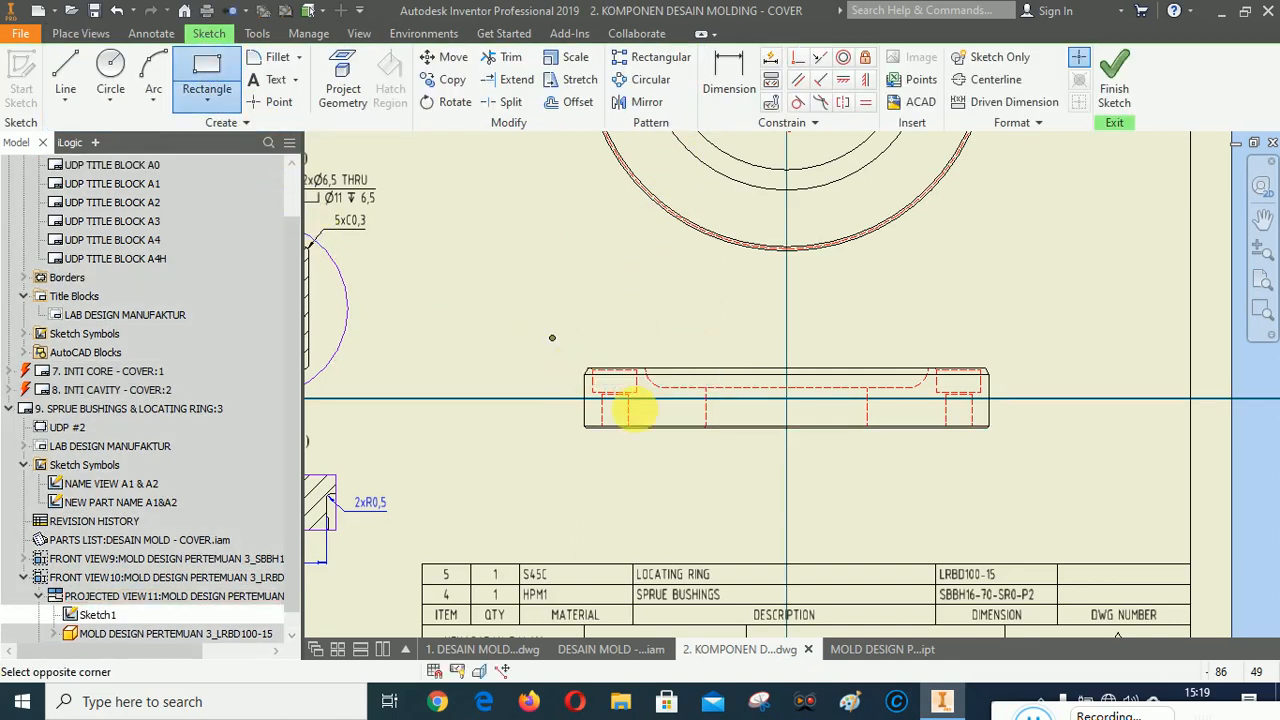
{"action": "left_click", "coordinate": [1023, 460]}
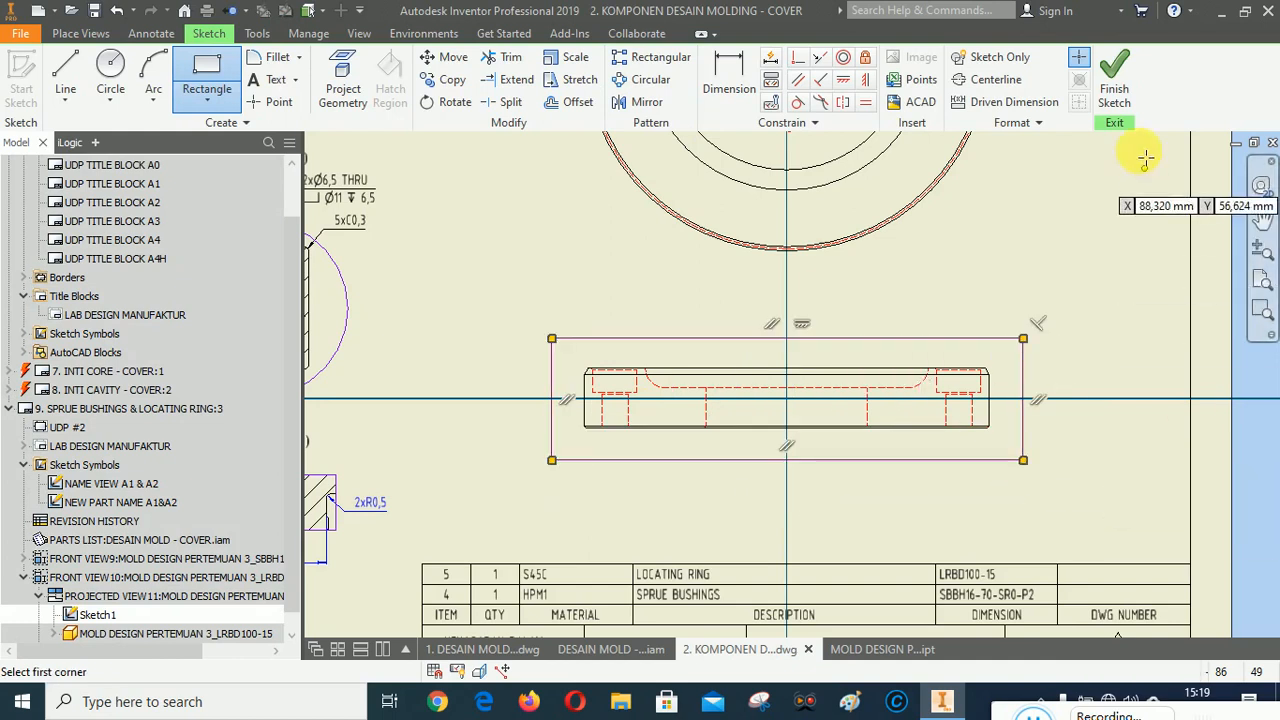
{"action": "left_click", "coordinate": [1114, 80]}
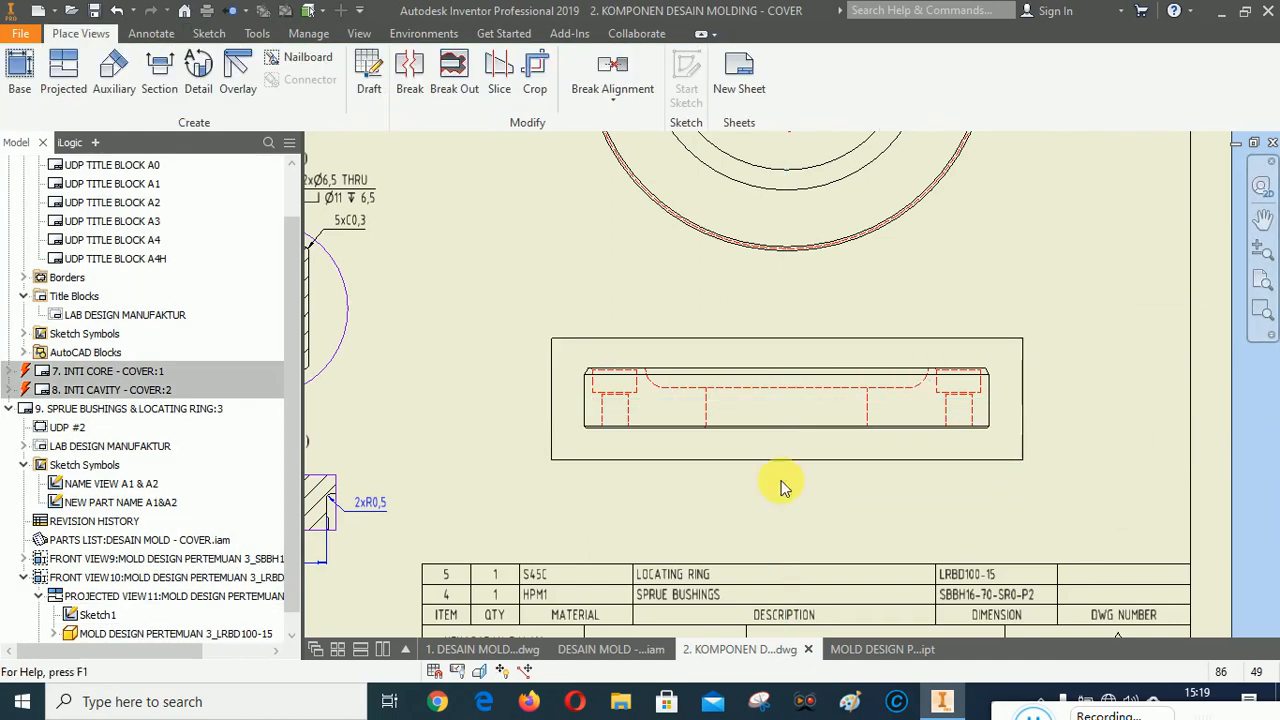
Create a break-out section on the side view using the sketched profile, with depth from a point on the ring's edge.
{"action": "left_click", "coordinate": [451, 66]}
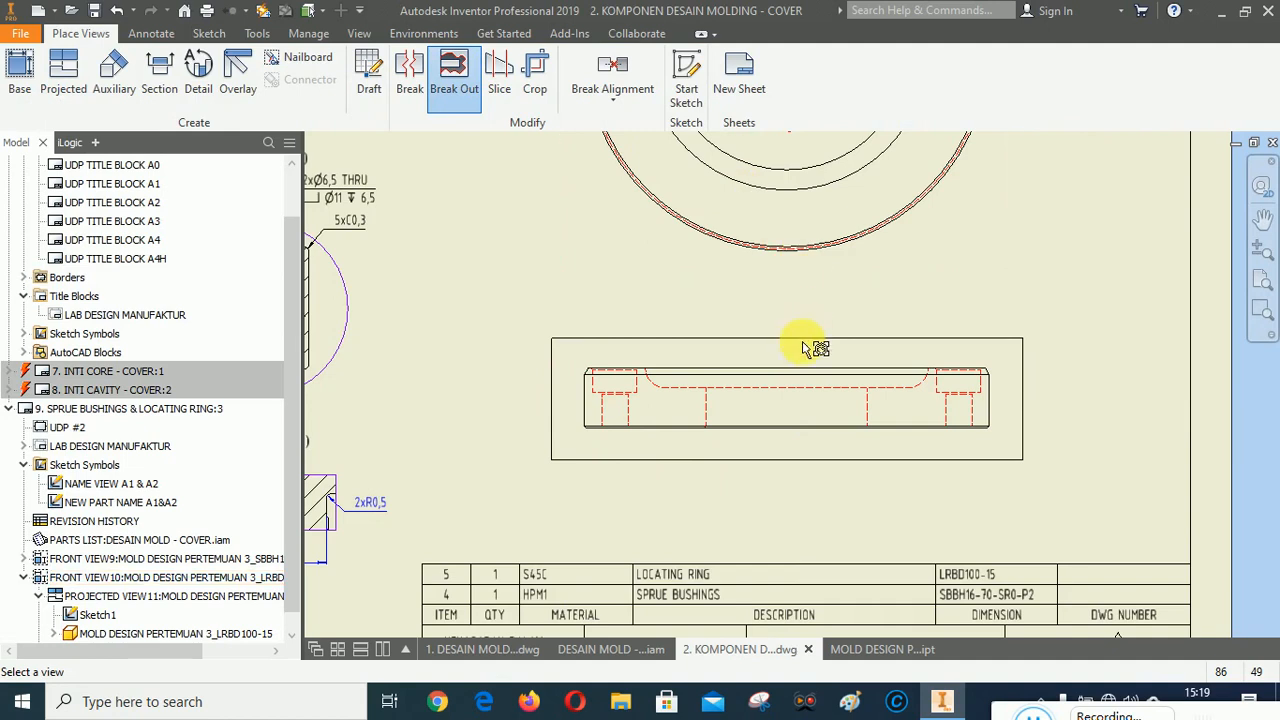
{"action": "left_click", "coordinate": [790, 410]}
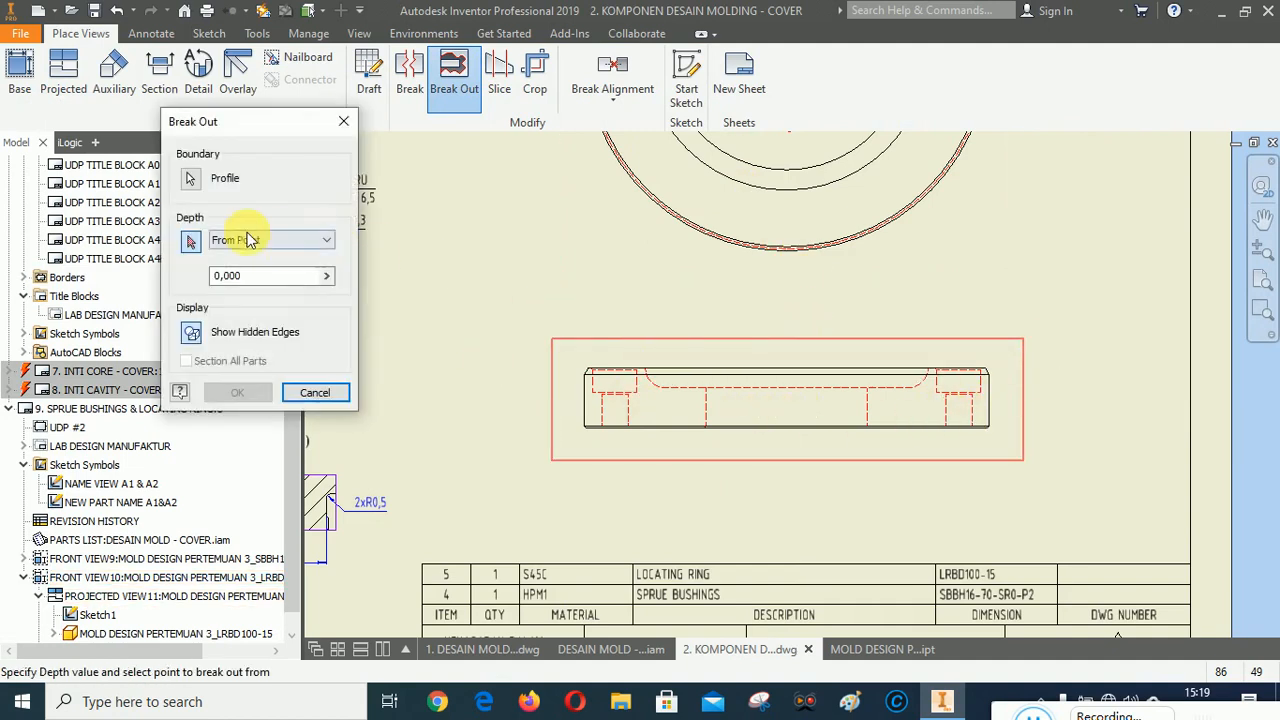
{"action": "scroll", "coordinate": [1000, 388], "scroll_direction": "up", "scroll_amount": 5}
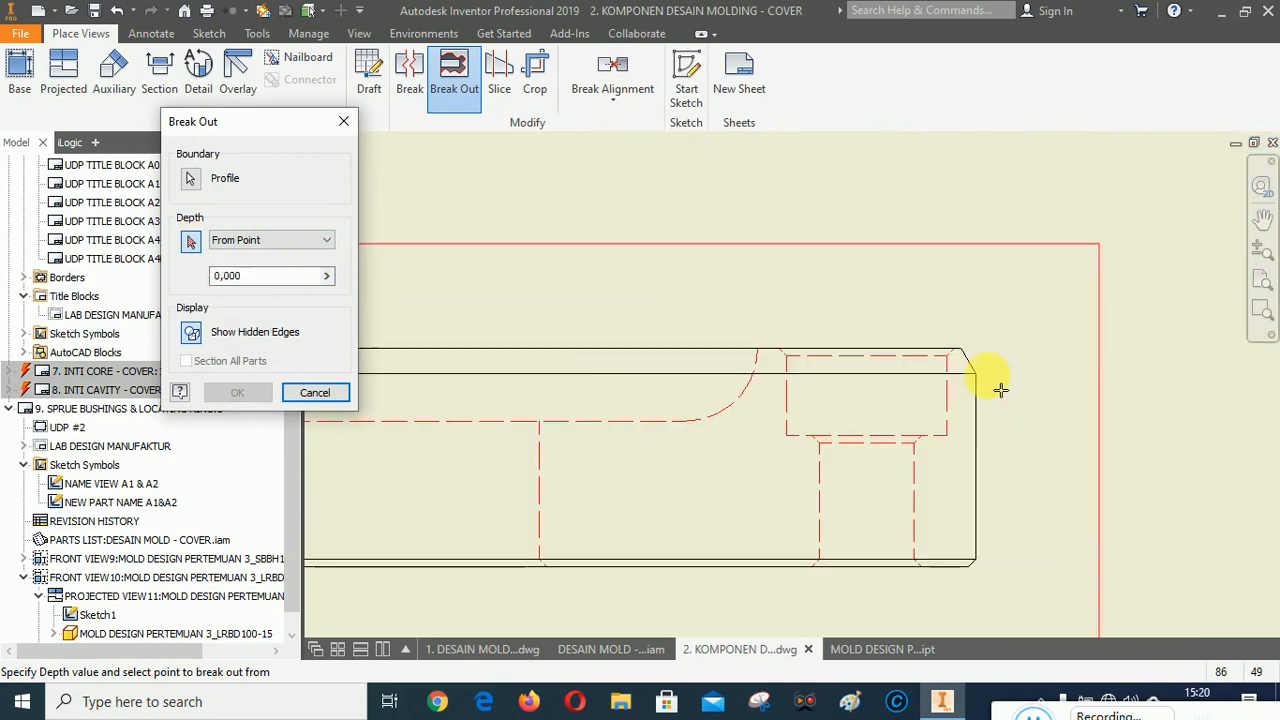
{"action": "left_click", "coordinate": [978, 375]}
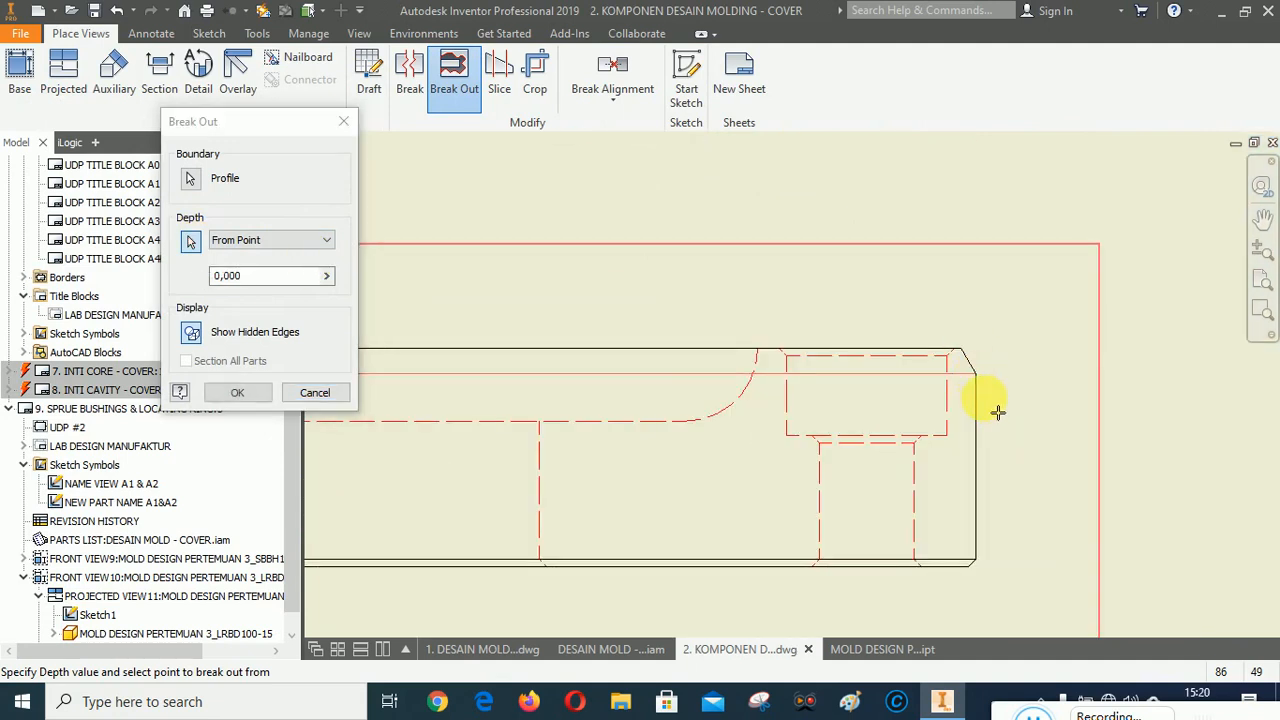
{"action": "left_click", "coordinate": [245, 392]}
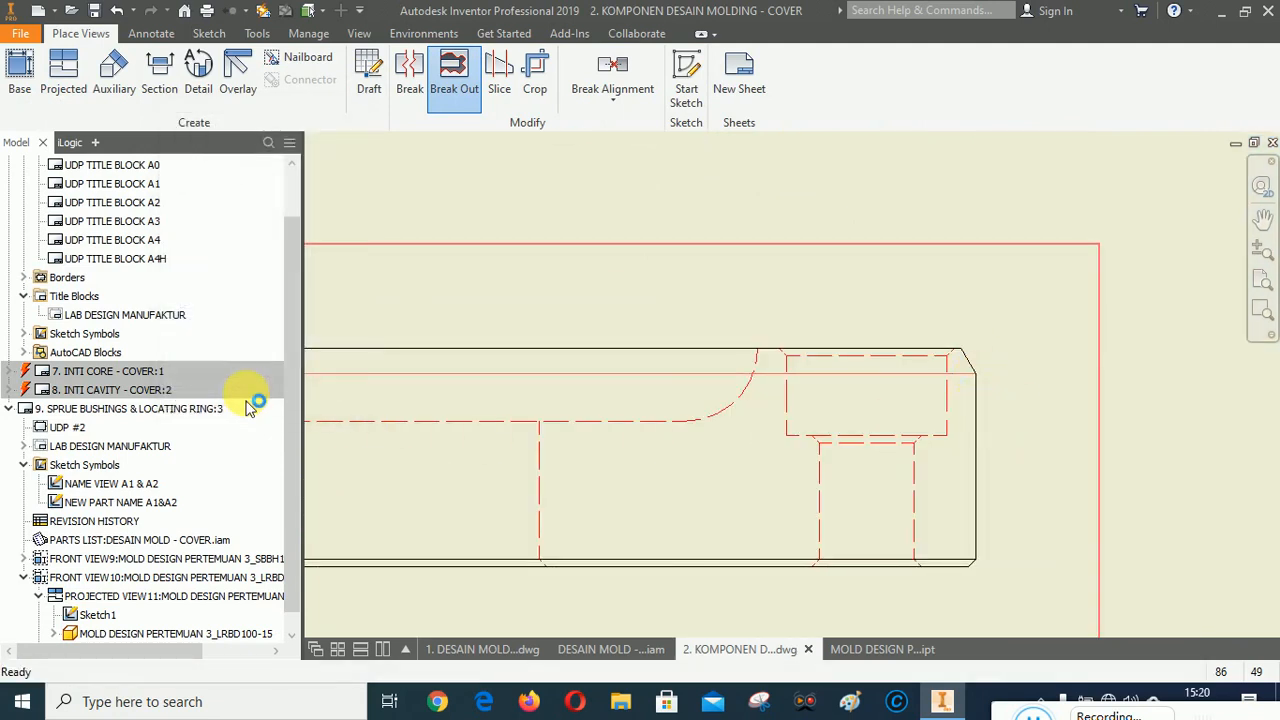
Edit the side view and set its style to hidden lines removed.
{"action": "scroll", "coordinate": [1126, 337], "scroll_direction": "down", "scroll_amount": 6}
{"action": "scroll", "coordinate": [1024, 364], "scroll_direction": "up", "scroll_amount": 3}
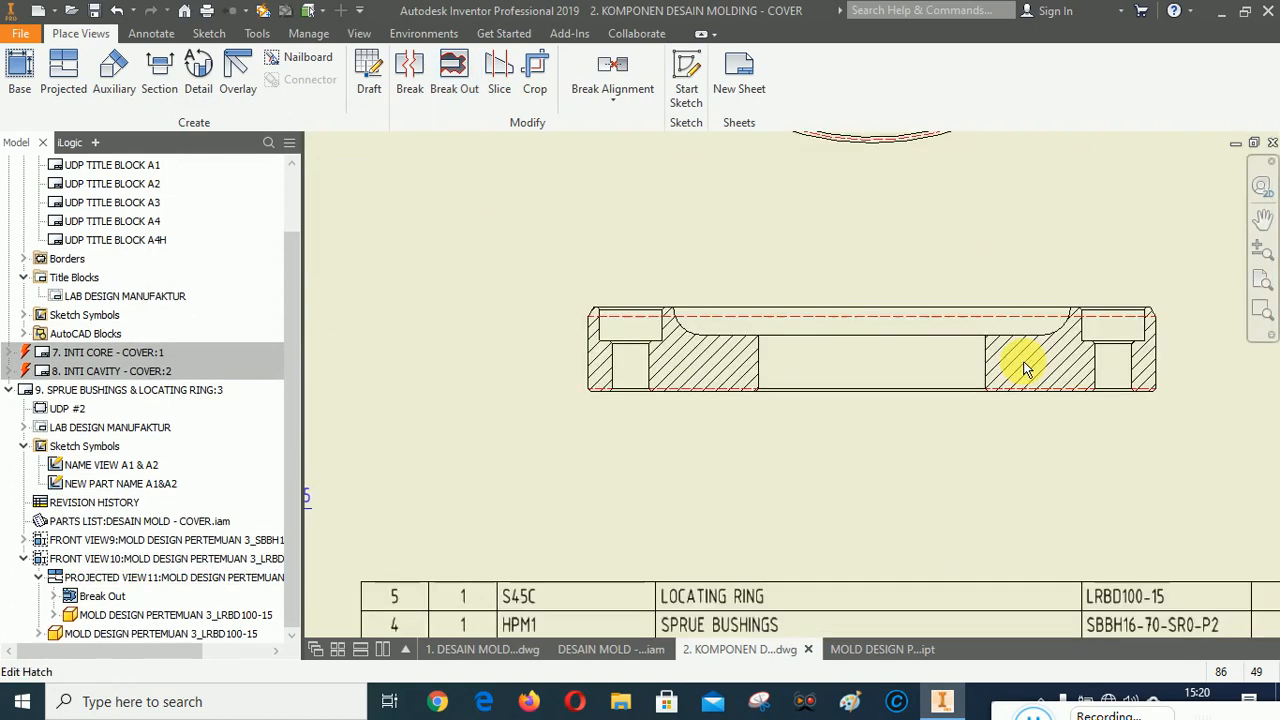
{"action": "right_click", "coordinate": [848, 353]}
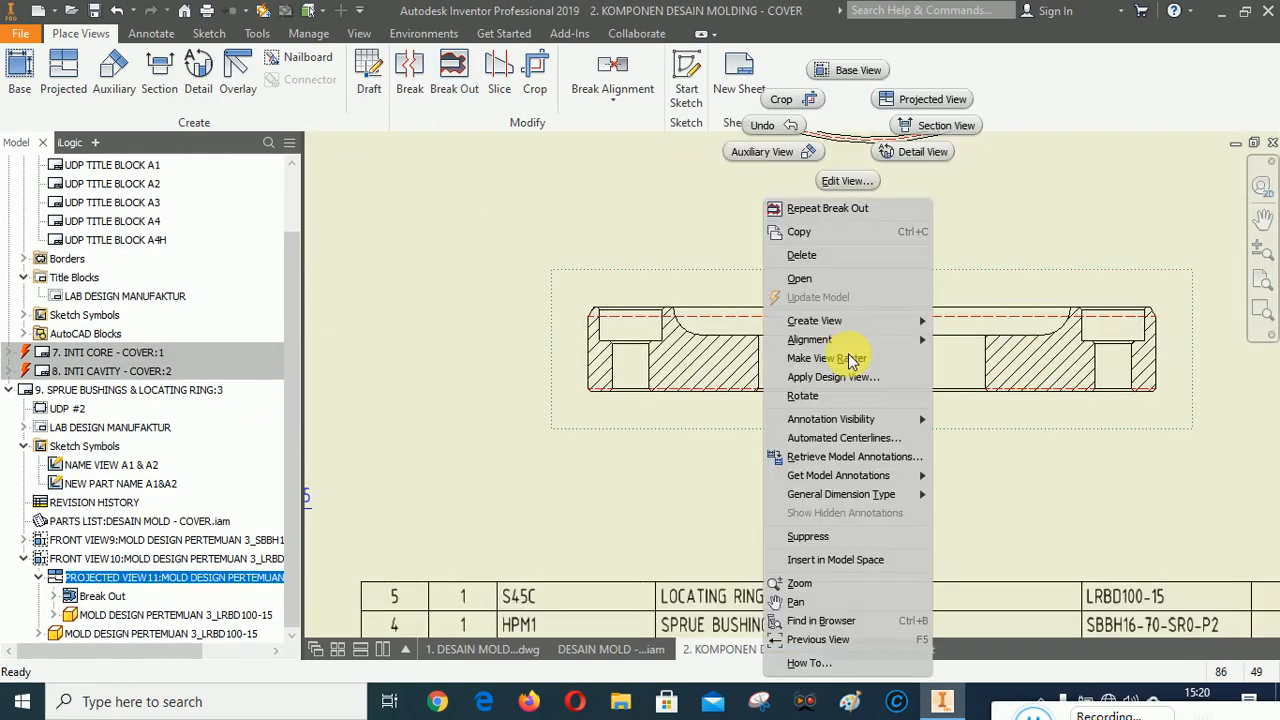
{"action": "left_click", "coordinate": [848, 183]}
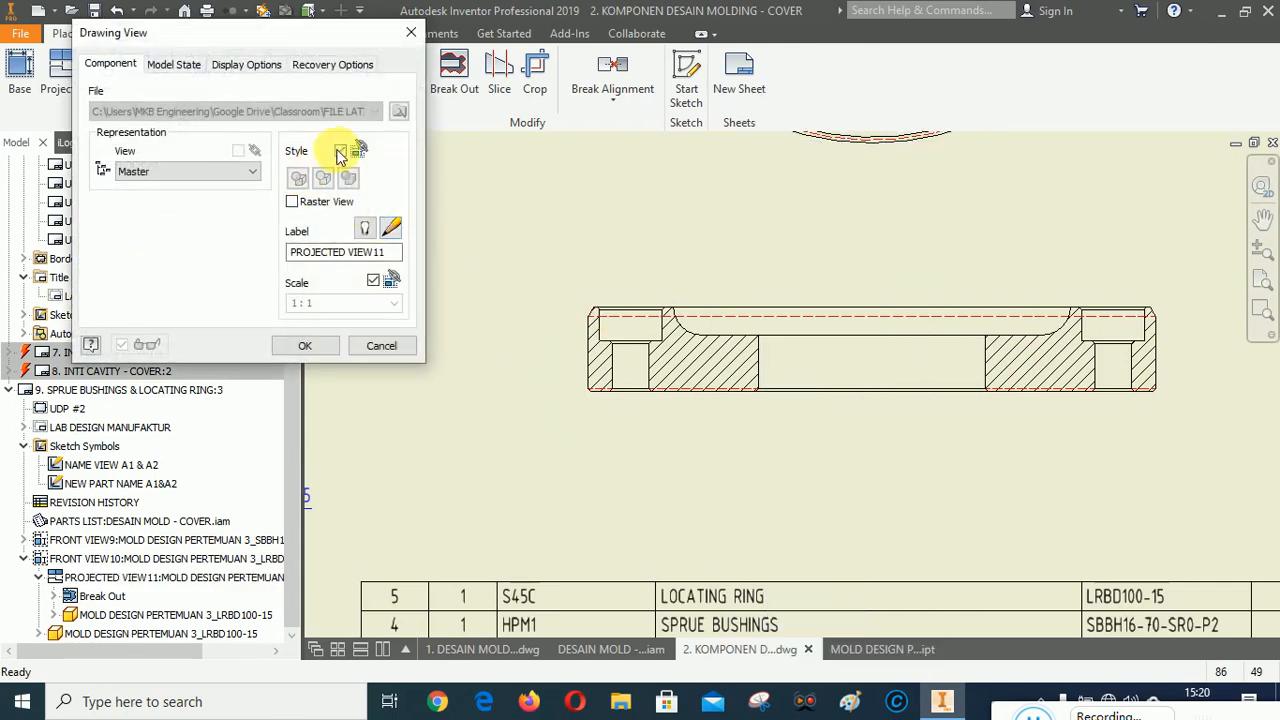
{"action": "left_click", "coordinate": [340, 150]}
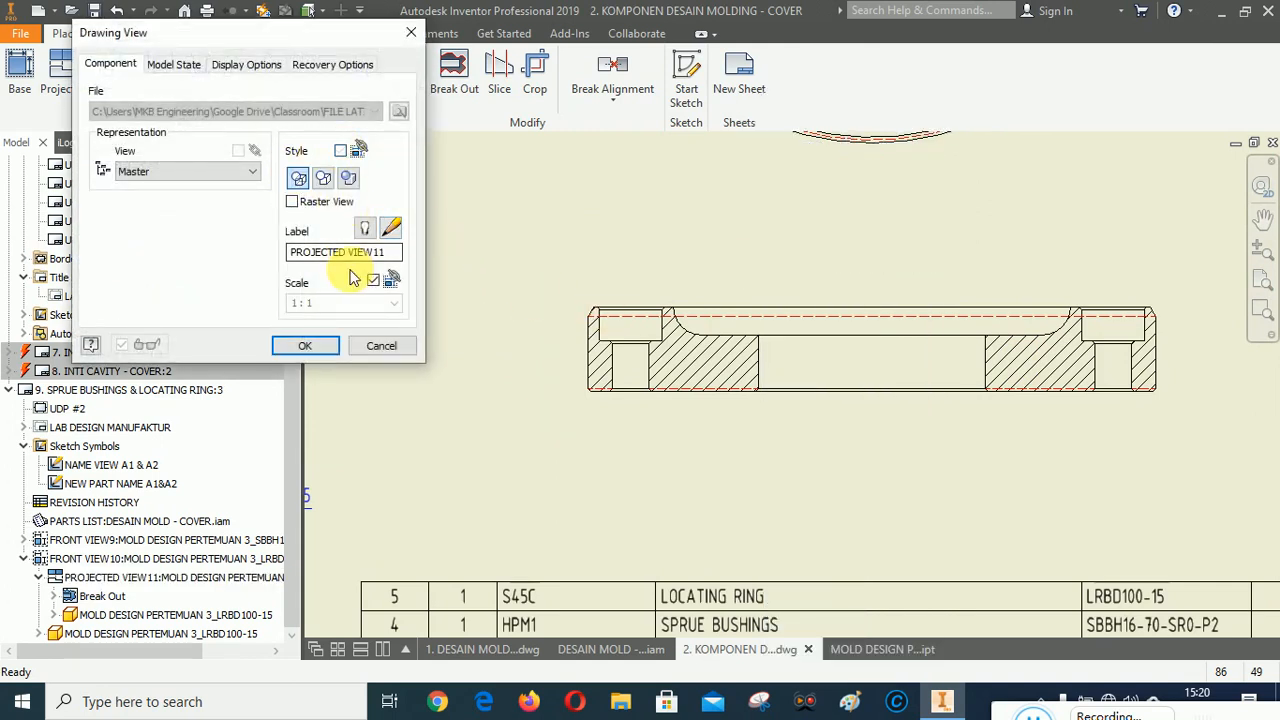
{"action": "left_click", "coordinate": [326, 182]}
{"action": "left_click", "coordinate": [310, 346]}
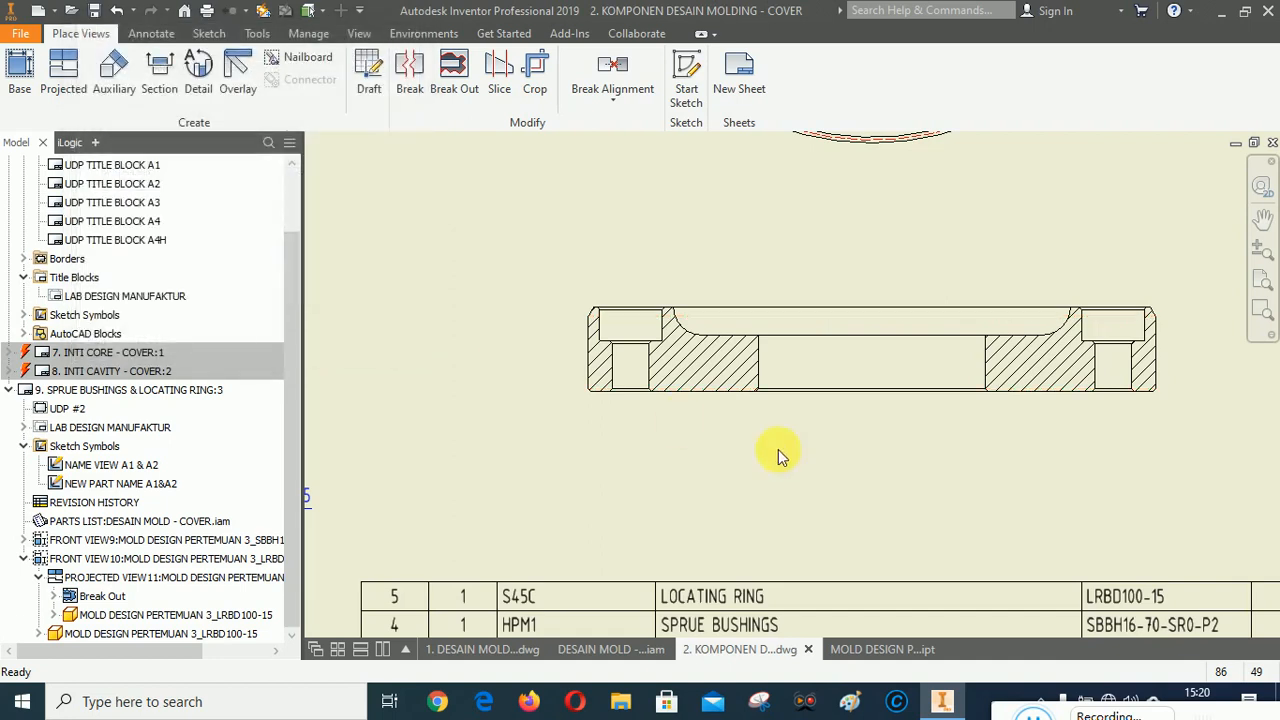
Zoom and pan around the sheet to inspect the locating ring views.
{"action": "scroll", "coordinate": [667, 449], "scroll_direction": "up", "scroll_amount": 4}
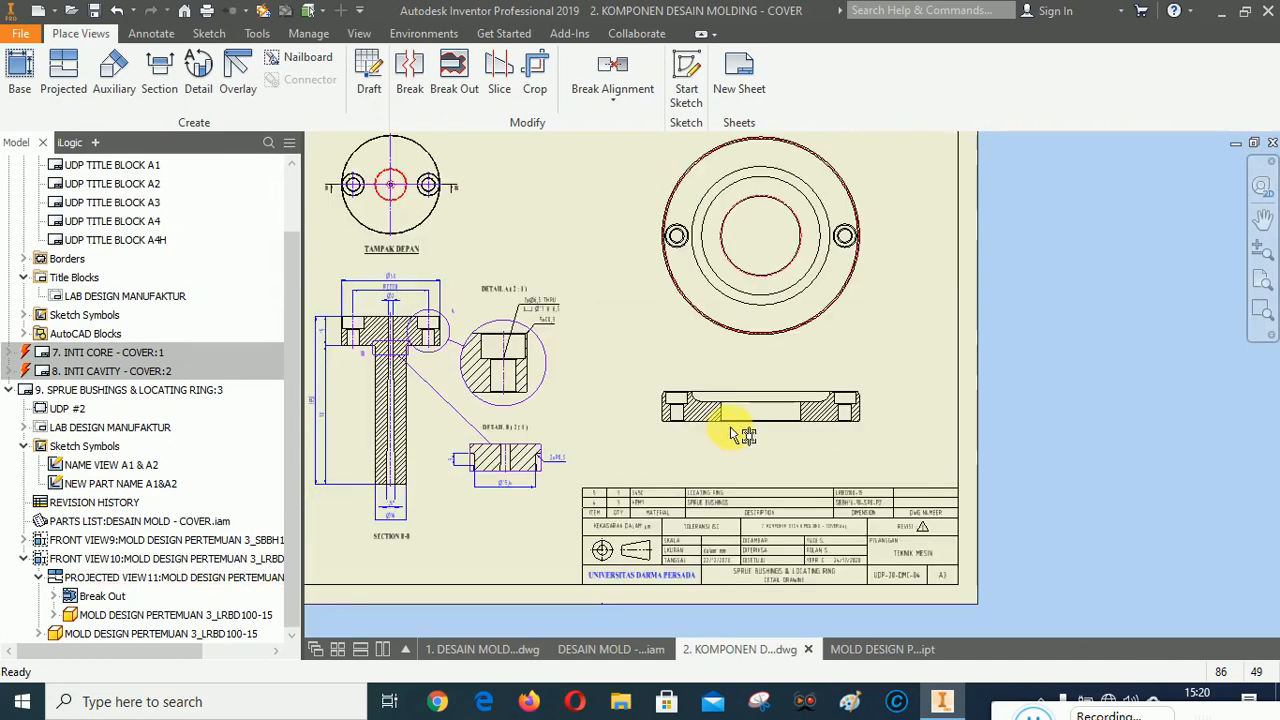
{"action": "scroll", "coordinate": [770, 422], "scroll_direction": "up", "scroll_amount": 3}
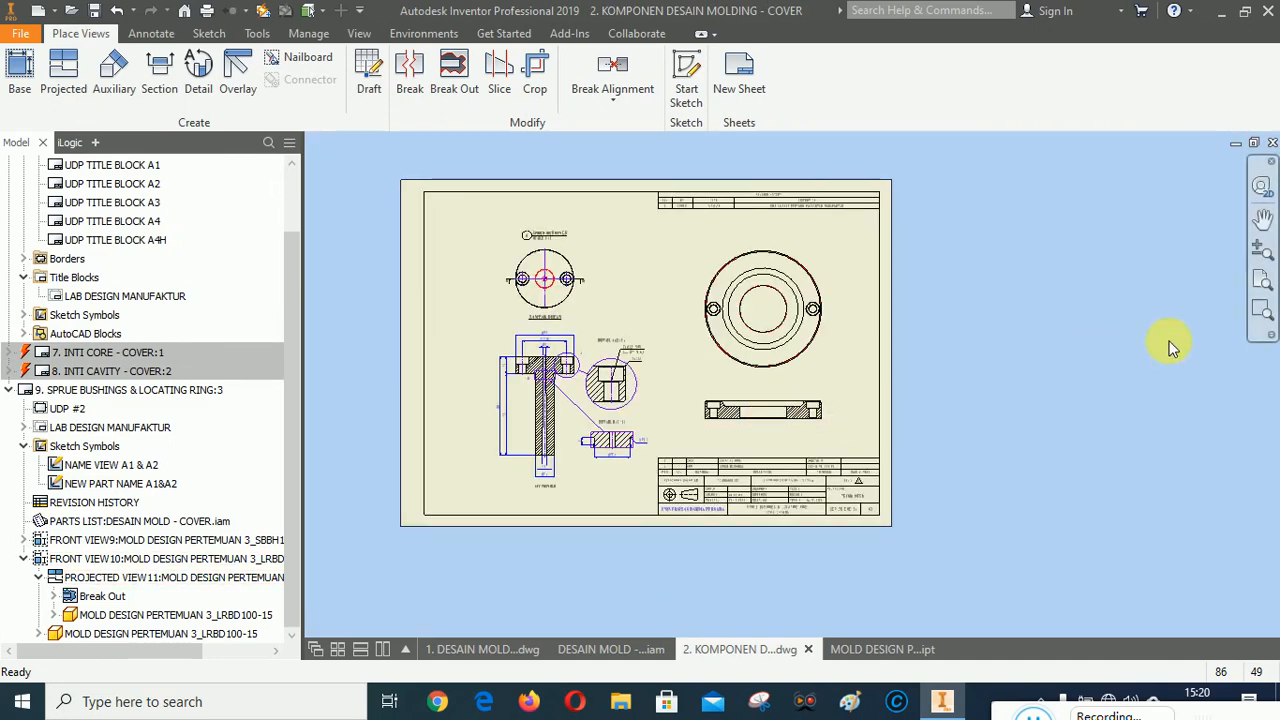
{"action": "left_click", "coordinate": [1260, 309]}
{"action": "left_click_drag", "start_coordinate": [674, 249], "coordinate": [857, 487]}
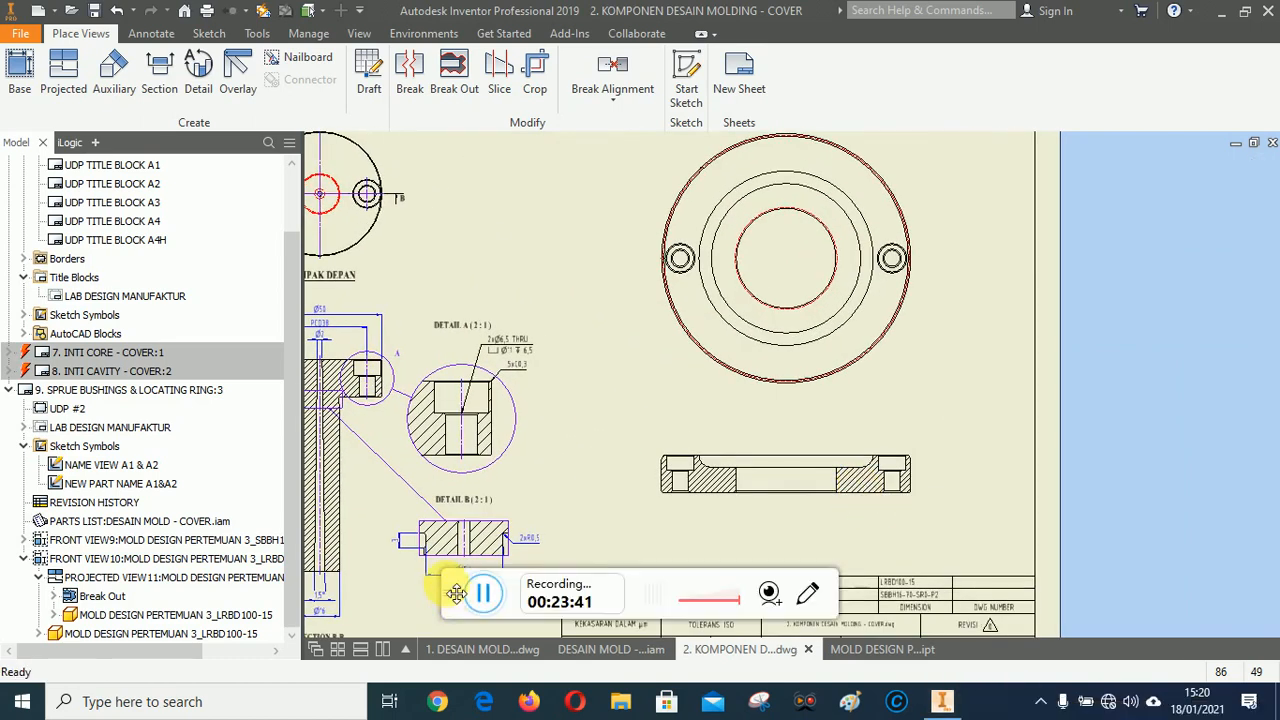
{"action": "left_click_drag", "start_coordinate": [455, 592], "coordinate": [1012, 712]}
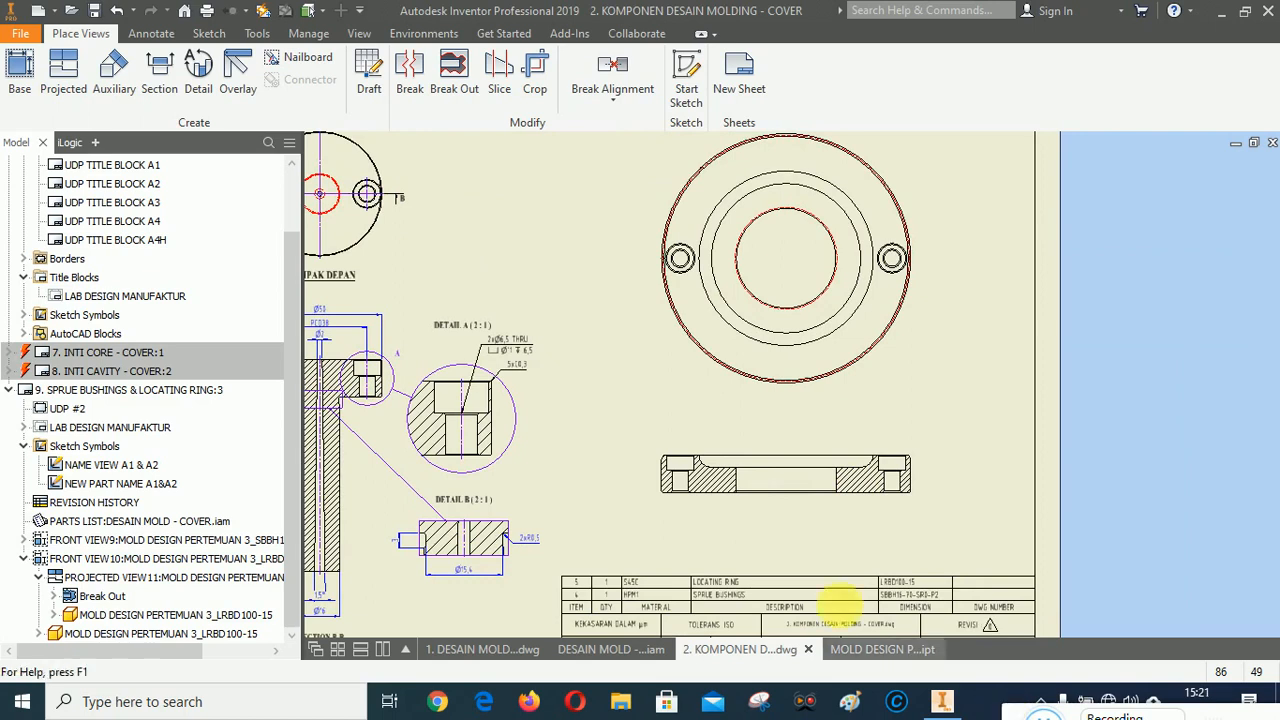
{"action": "scroll", "coordinate": [729, 523], "scroll_direction": "up", "scroll_amount": 3}
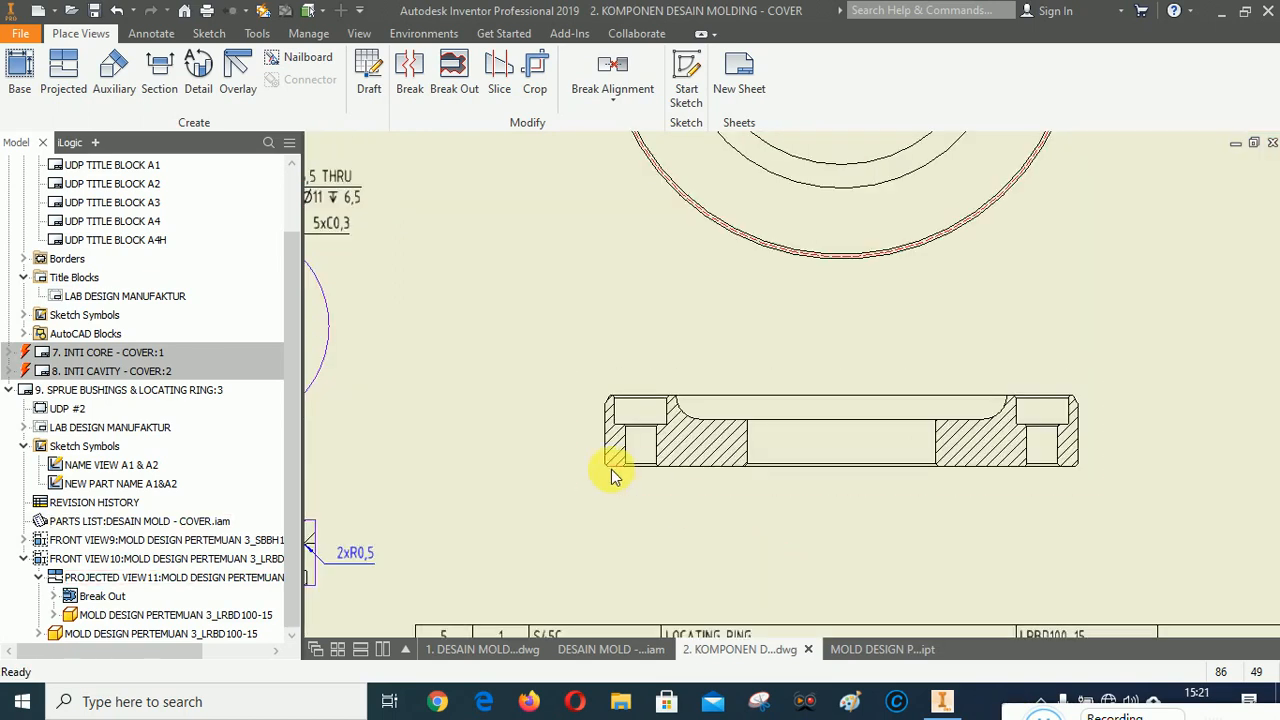
{"action": "scroll", "coordinate": [614, 468], "scroll_direction": "down", "scroll_amount": 5}
{"action": "scroll", "coordinate": [645, 478], "scroll_direction": "up", "scroll_amount": 3}
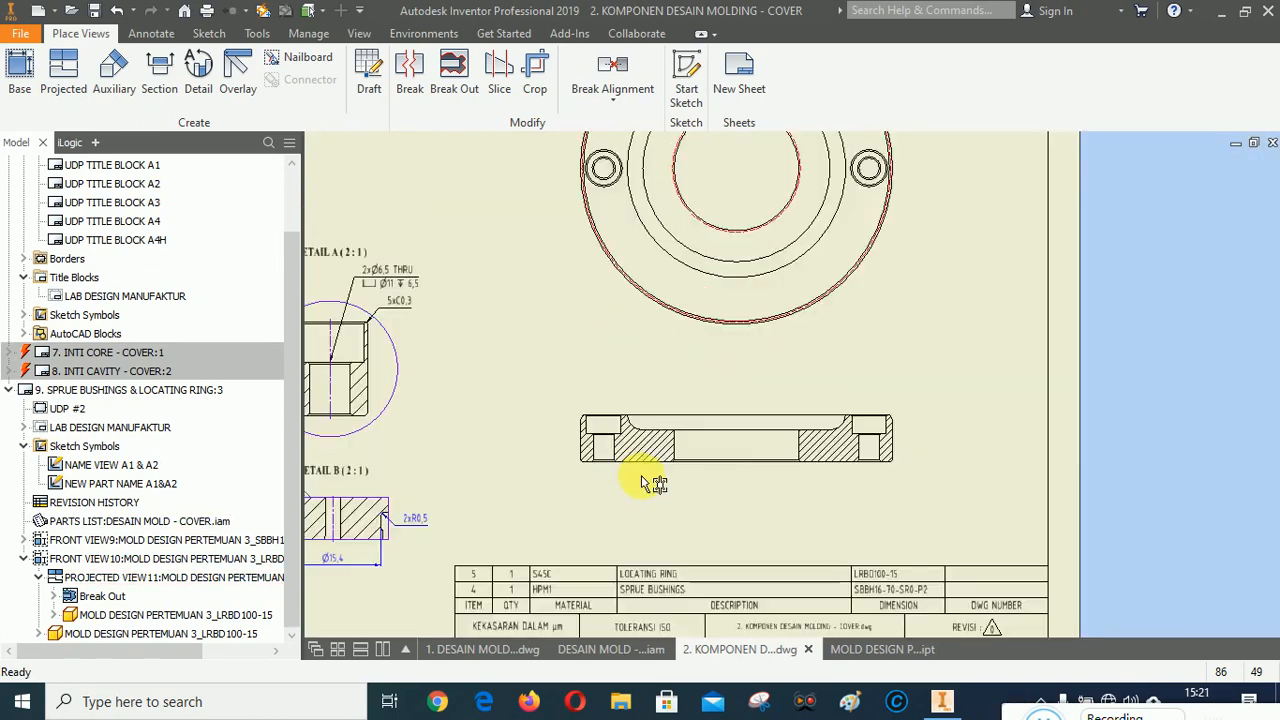
Add center marks to the holes on the locating ring's front view.
{"action": "scroll", "coordinate": [641, 476], "scroll_direction": "up", "scroll_amount": 4}
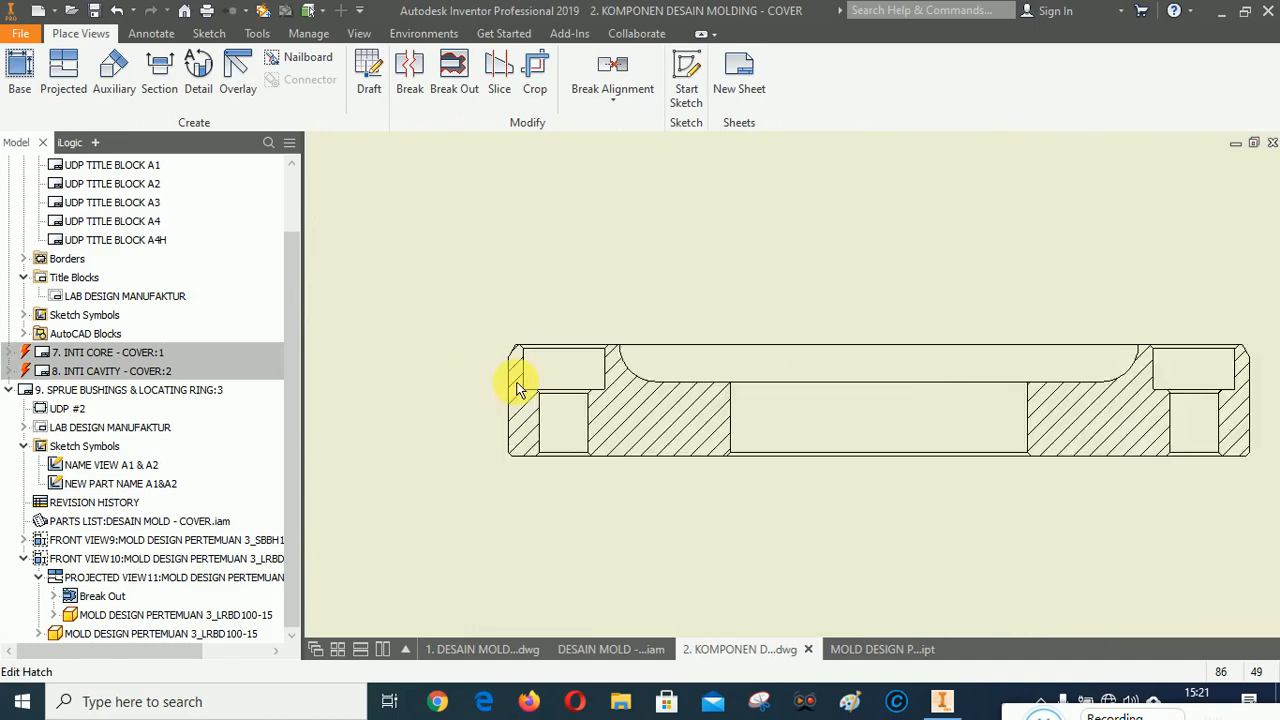
{"action": "scroll", "coordinate": [517, 389], "scroll_direction": "down", "scroll_amount": 5}
{"action": "scroll", "coordinate": [676, 244], "scroll_direction": "up", "scroll_amount": 4}
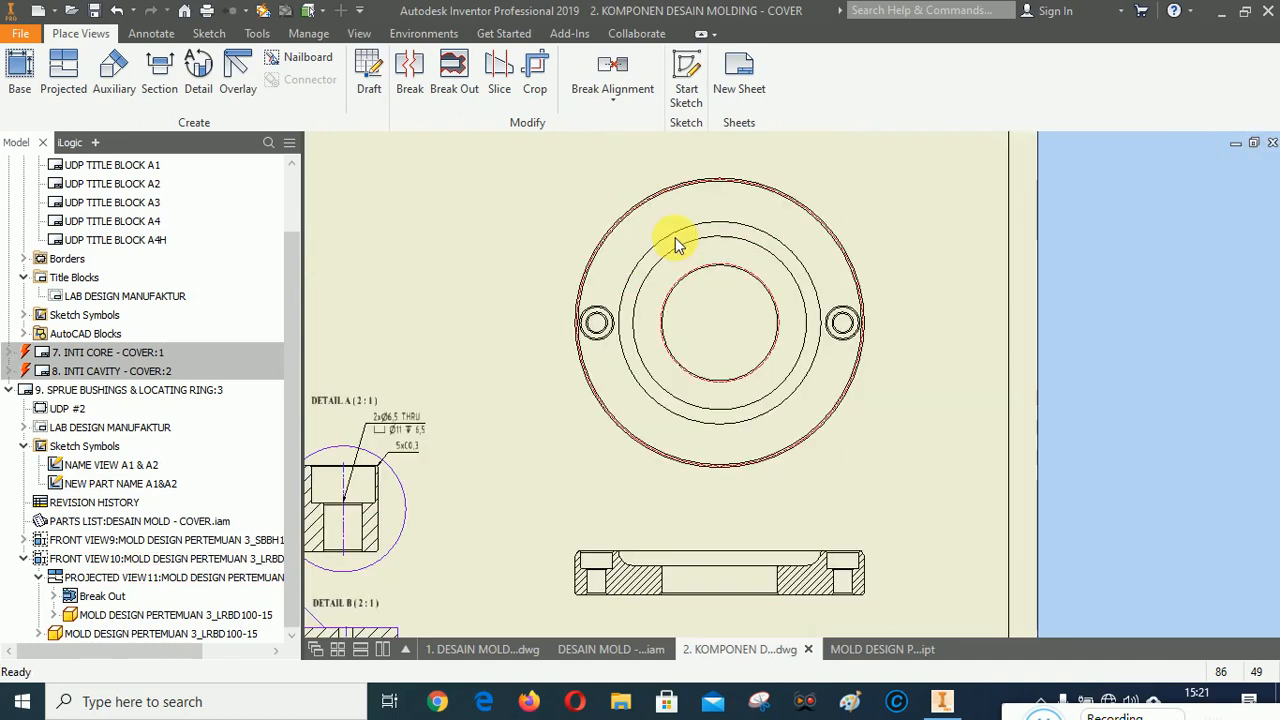
{"action": "left_click", "coordinate": [152, 33]}
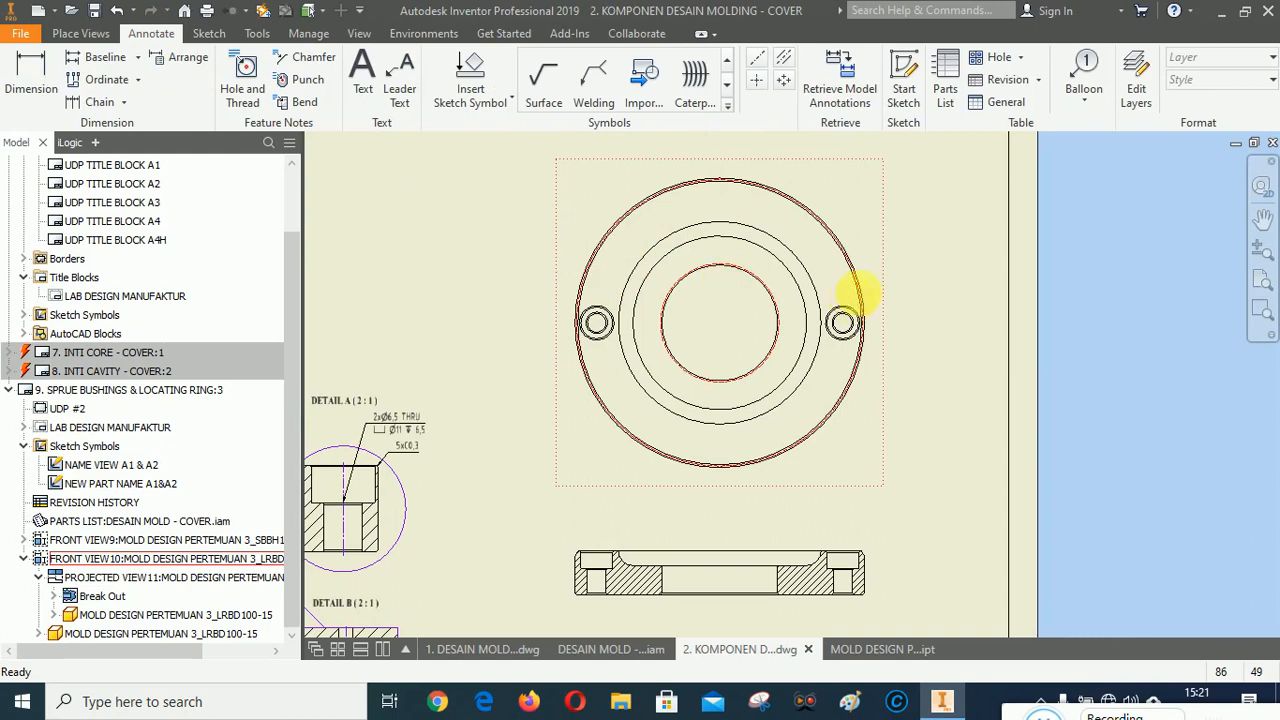
{"action": "left_click", "coordinate": [757, 82]}
{"action": "scroll", "coordinate": [665, 308], "scroll_direction": "up", "scroll_amount": 4}
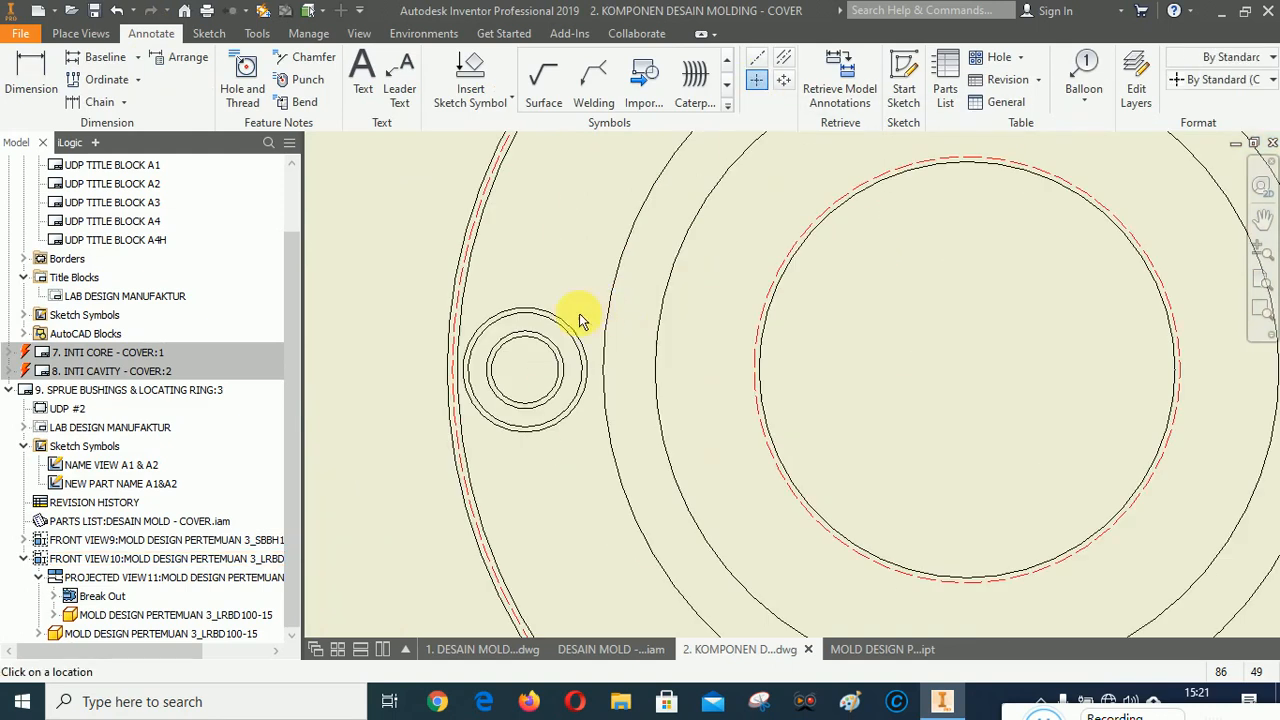
{"action": "scroll", "coordinate": [468, 296], "scroll_direction": "down", "scroll_amount": 3}
{"action": "scroll", "coordinate": [729, 320], "scroll_direction": "up", "scroll_amount": 4}
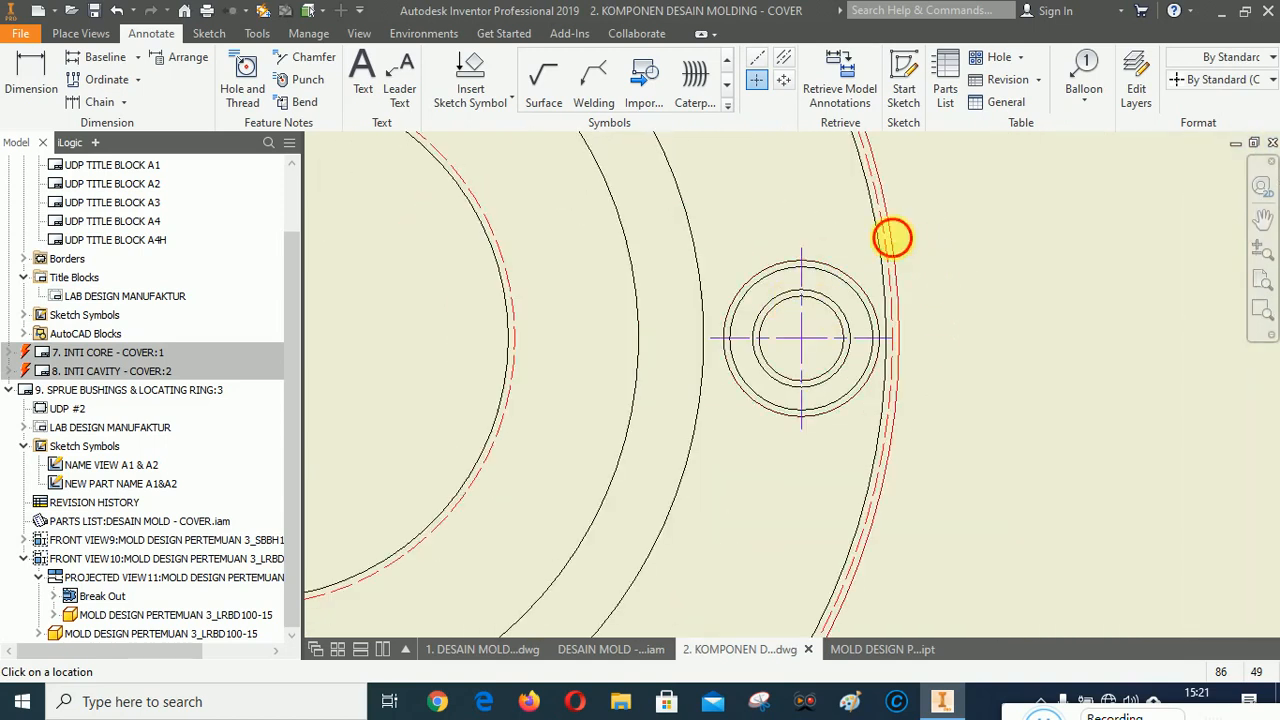
{"action": "scroll", "coordinate": [1060, 329], "scroll_direction": "down", "scroll_amount": 3}
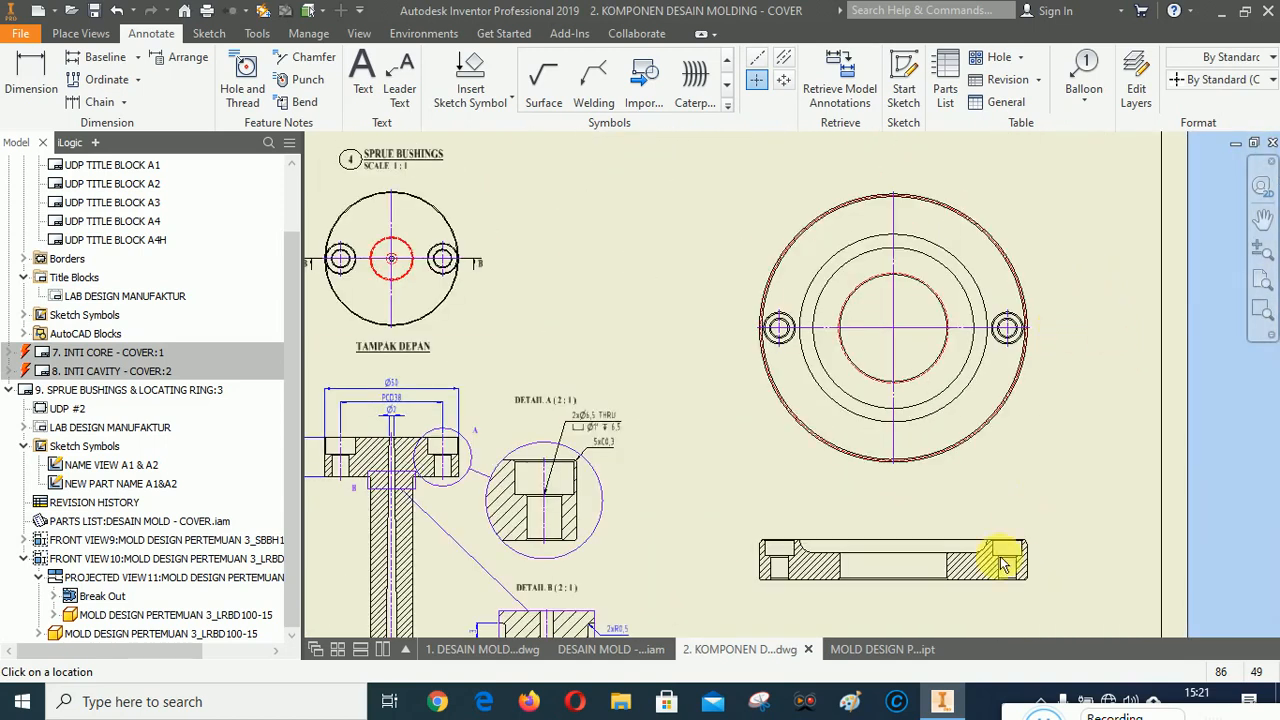
Add centerline bisectors through the counterbored holes and the central bore of the locating ring's side view.
{"action": "scroll", "coordinate": [990, 565], "scroll_direction": "up", "scroll_amount": 5}
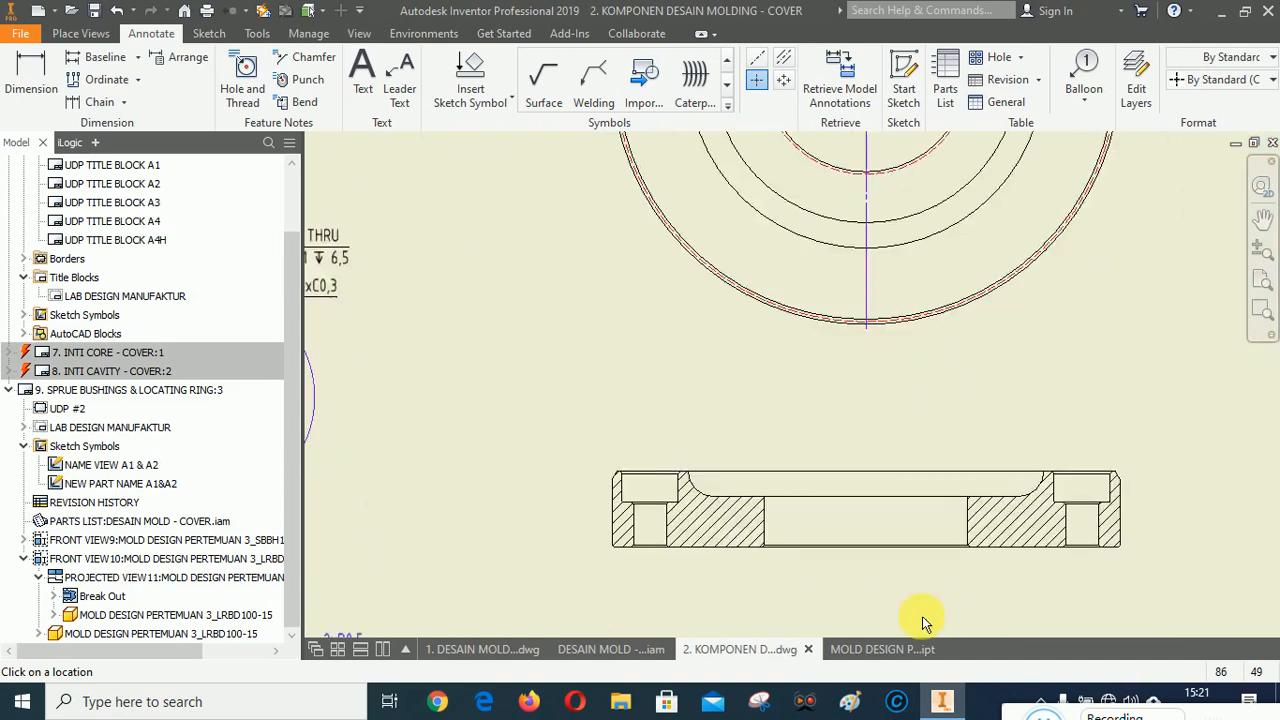
{"action": "left_click", "coordinate": [783, 57]}
{"action": "scroll", "coordinate": [378, 396], "scroll_direction": "up", "scroll_amount": 3}
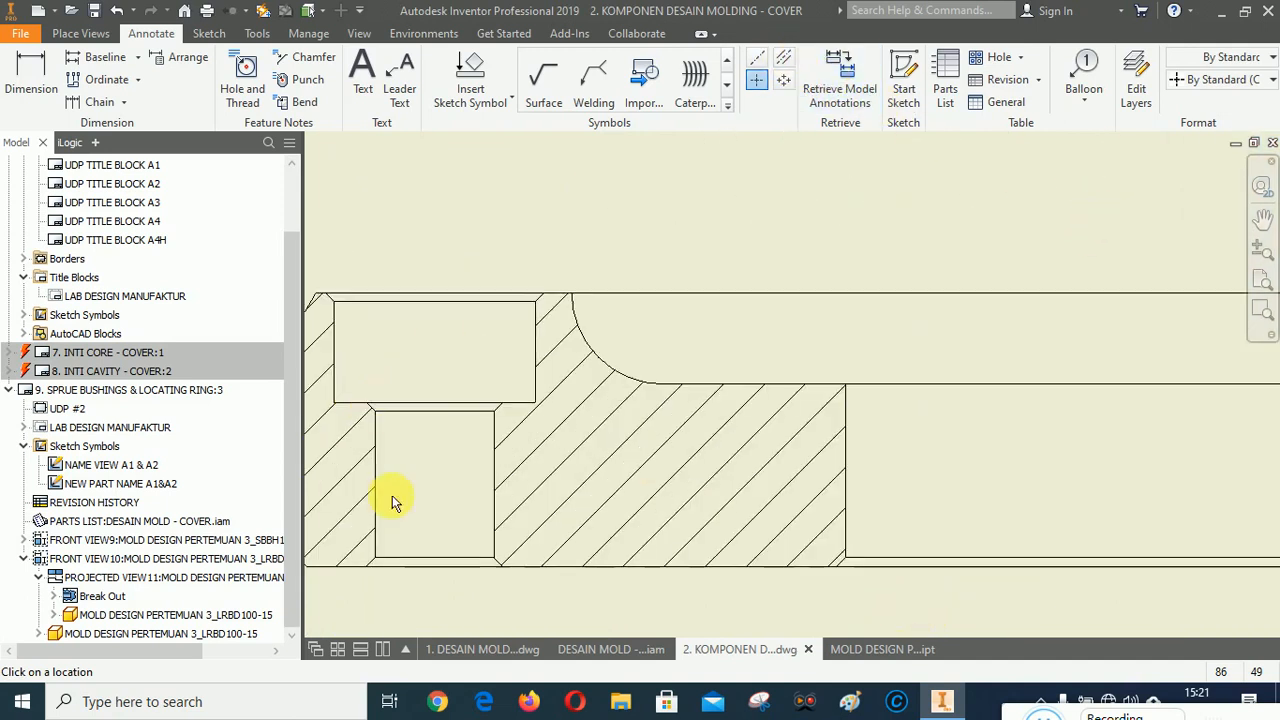
{"action": "left_click", "coordinate": [494, 484]}
{"action": "scroll", "coordinate": [522, 455], "scroll_direction": "down", "scroll_amount": 2}
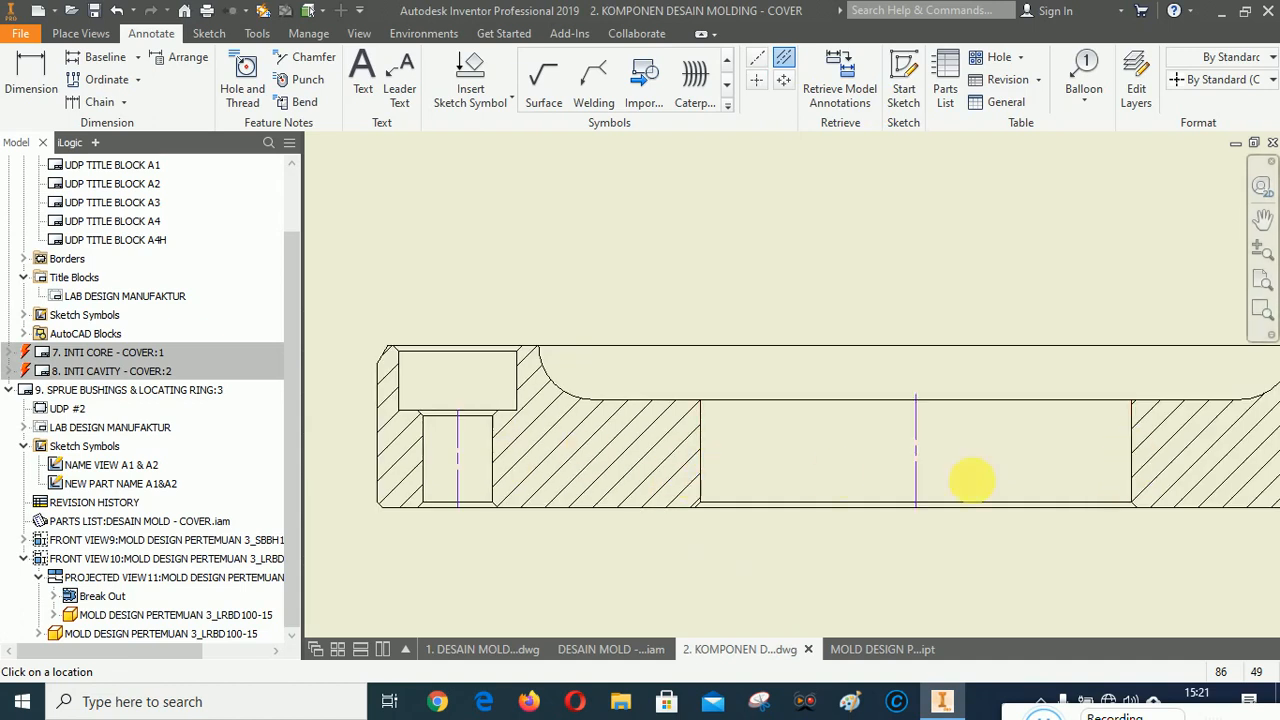
{"action": "scroll", "coordinate": [545, 405], "scroll_direction": "down", "scroll_amount": 3}
{"action": "scroll", "coordinate": [548, 408], "scroll_direction": "up", "scroll_amount": 2}
{"action": "scroll", "coordinate": [697, 418], "scroll_direction": "up", "scroll_amount": 4}
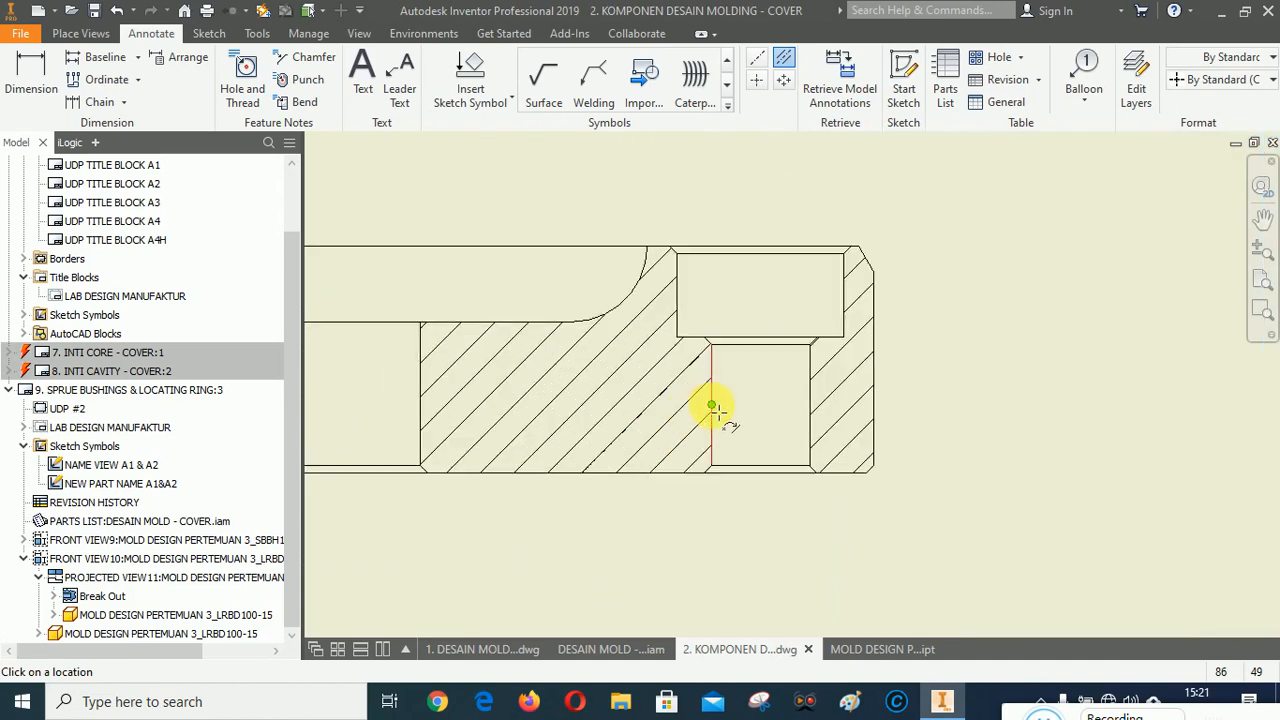
{"action": "left_click", "coordinate": [818, 413]}
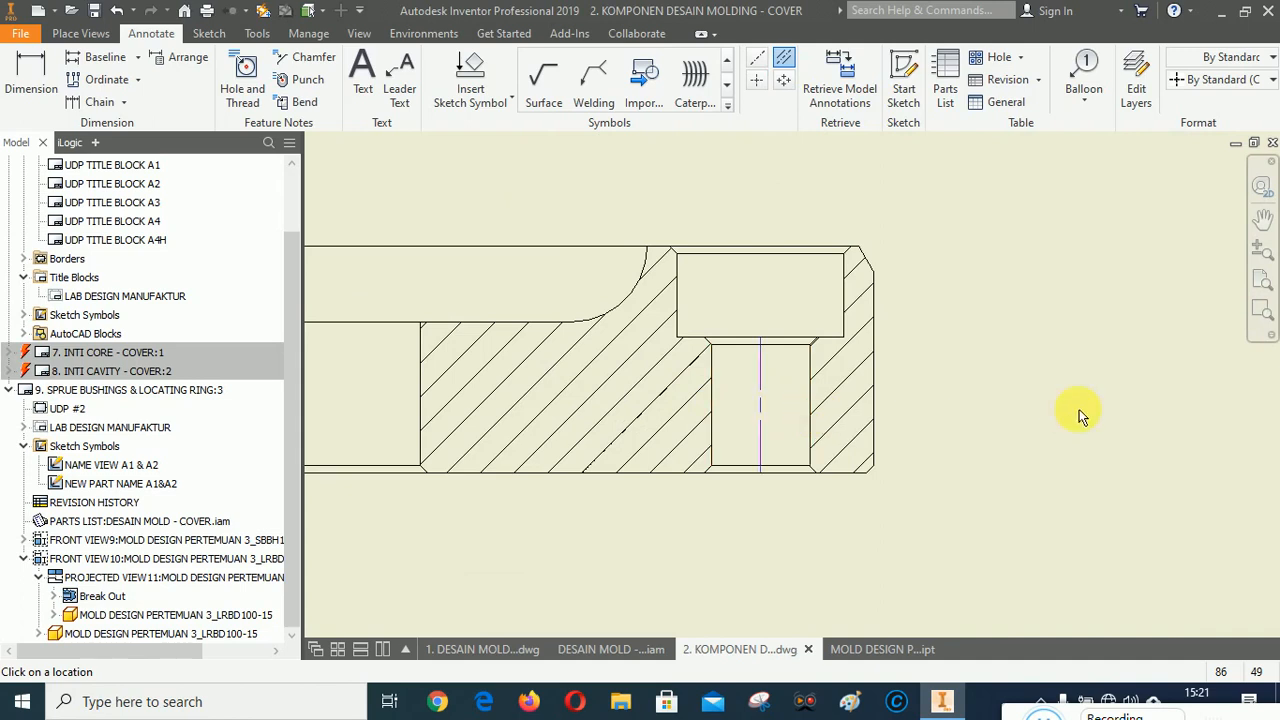
{"action": "scroll", "coordinate": [1100, 412], "scroll_direction": "down", "scroll_amount": 2}
{"action": "right_click", "coordinate": [1063, 279]}
{"action": "left_click", "coordinate": [957, 279]}
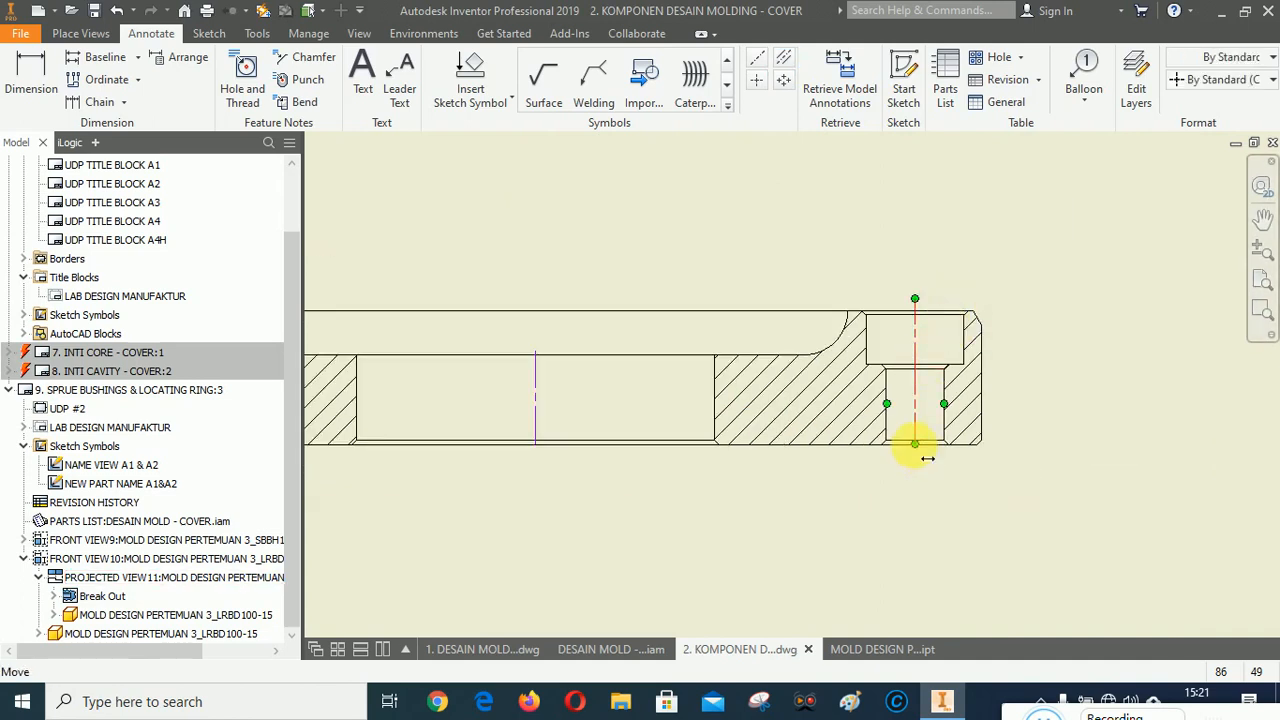
Extend the side view's centerlines beyond the ring's outline.
{"action": "scroll", "coordinate": [1140, 400], "scroll_direction": "down", "scroll_amount": 2}
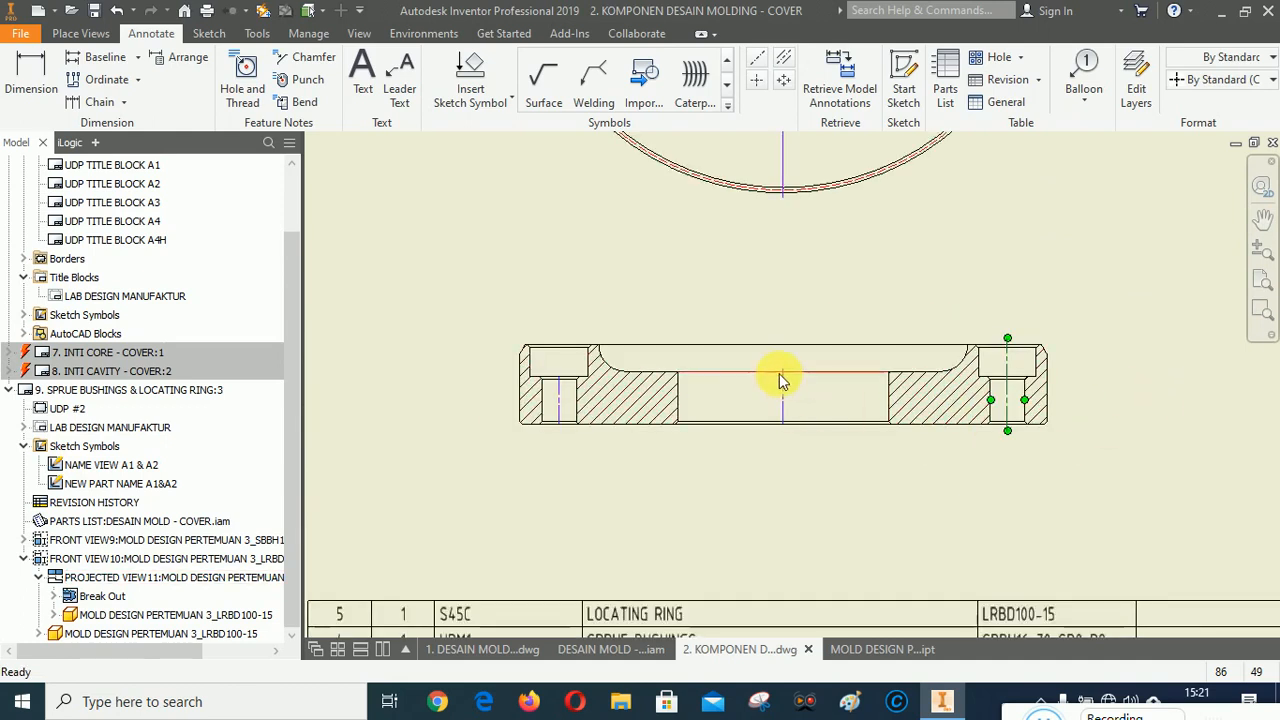
{"action": "left_click_drag", "start_coordinate": [782, 370], "coordinate": [812, 340]}
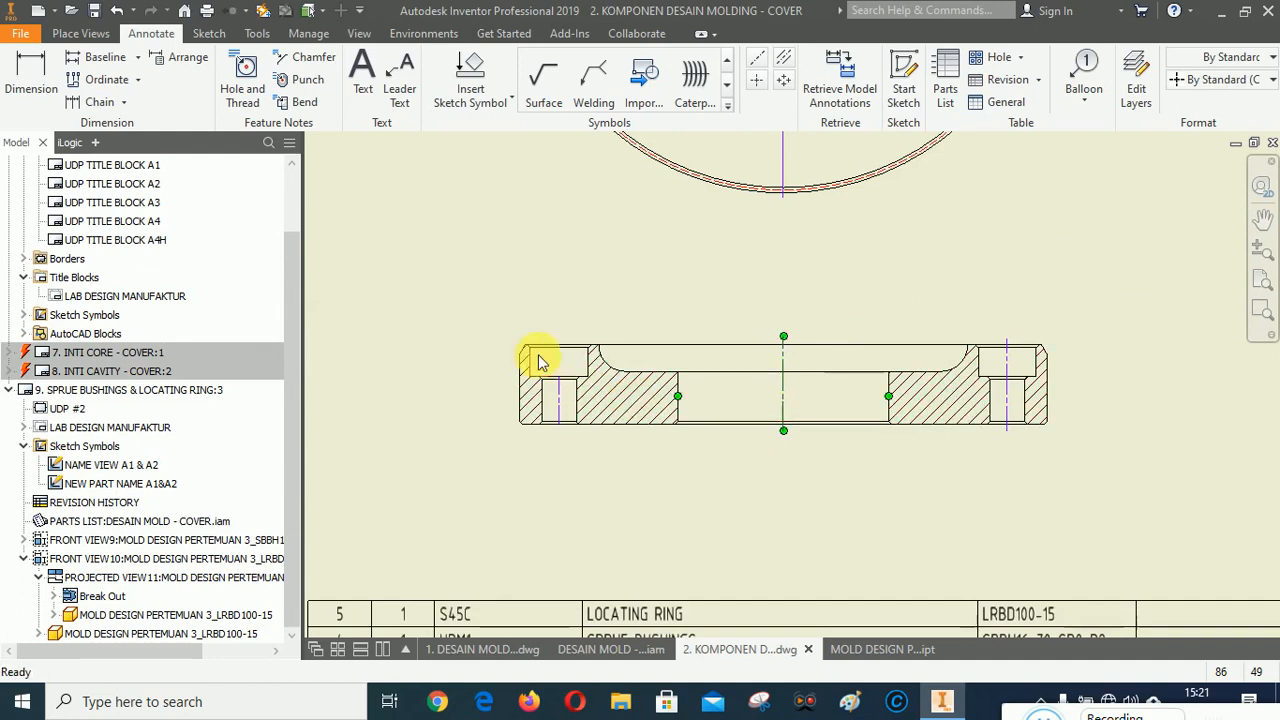
{"action": "left_click_drag", "start_coordinate": [559, 377], "coordinate": [585, 348]}
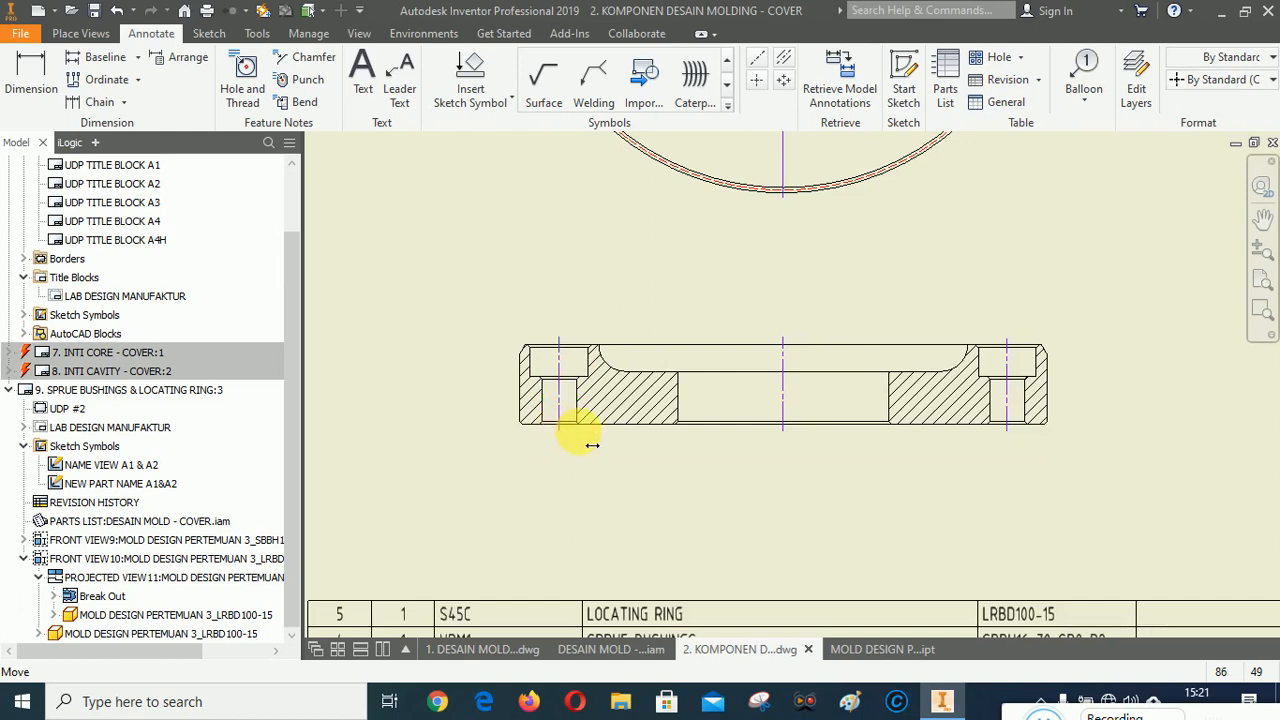
Zoom around the sheet to review the locating ring views and centerlines.
{"action": "scroll", "coordinate": [780, 513], "scroll_direction": "down", "scroll_amount": 5}
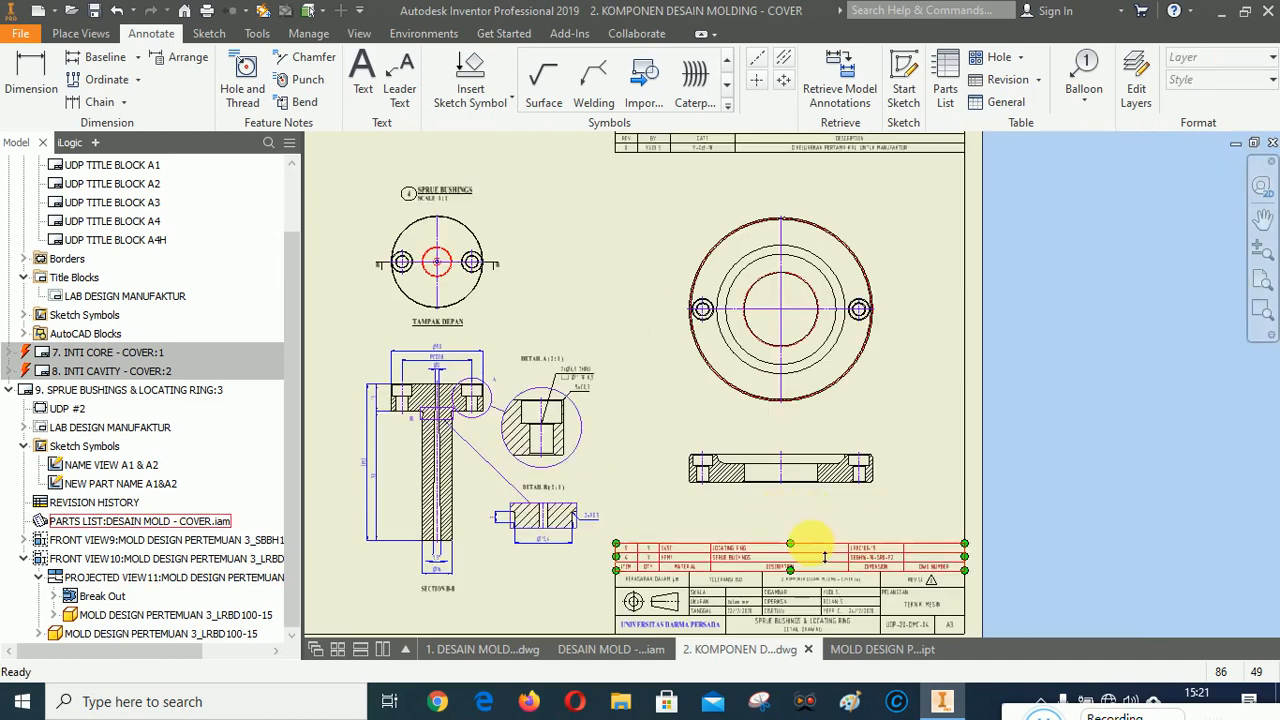
{"action": "scroll", "coordinate": [800, 500], "scroll_direction": "up", "scroll_amount": 6}
{"action": "scroll", "coordinate": [790, 490], "scroll_direction": "down", "scroll_amount": 5}
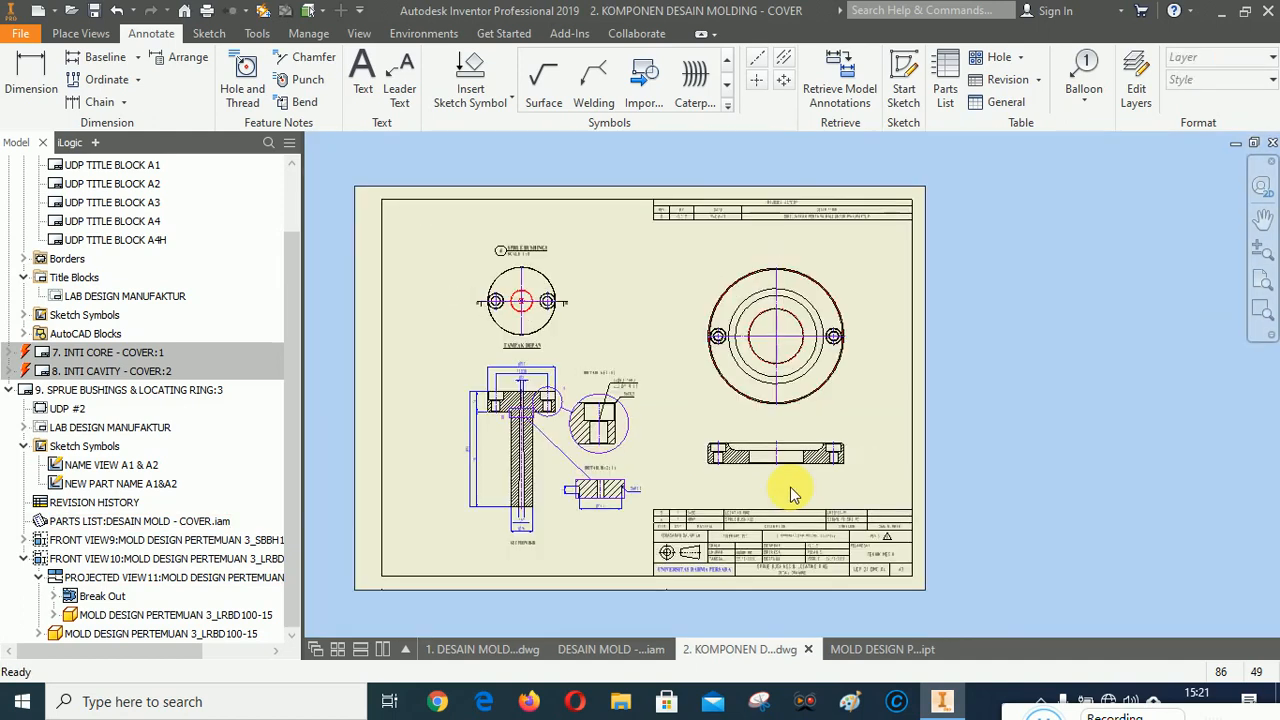
{"action": "scroll", "coordinate": [780, 505], "scroll_direction": "up", "scroll_amount": 6}
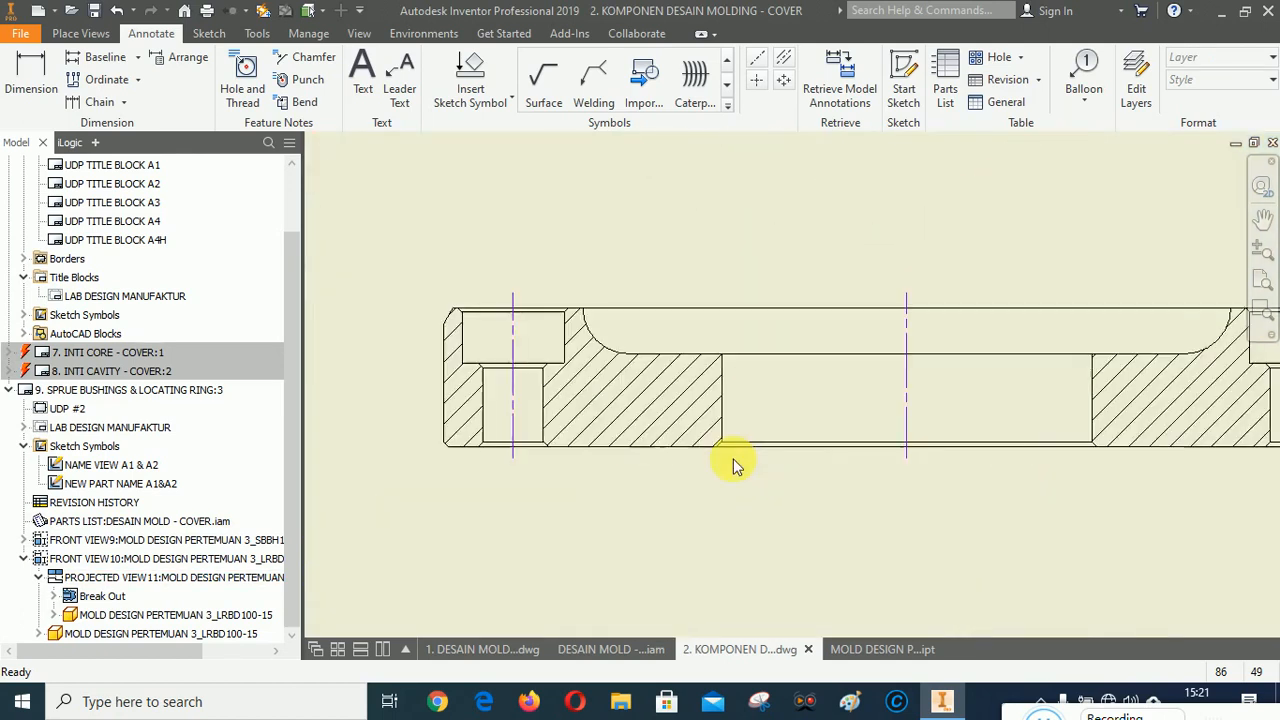
{"action": "scroll", "coordinate": [629, 466], "scroll_direction": "down", "scroll_amount": 5}
{"action": "scroll", "coordinate": [571, 471], "scroll_direction": "up", "scroll_amount": 3}
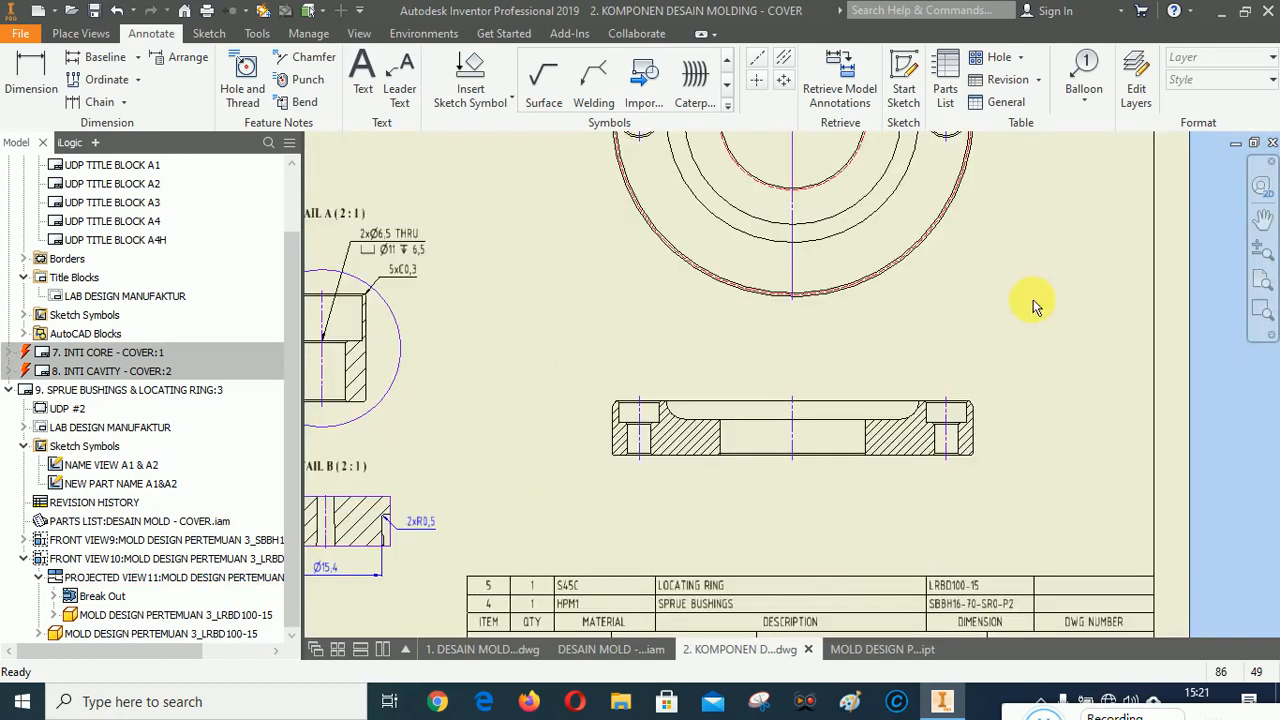
{"action": "scroll", "coordinate": [925, 382], "scroll_direction": "down", "scroll_amount": 3}
{"action": "scroll", "coordinate": [737, 480], "scroll_direction": "down", "scroll_amount": 2}
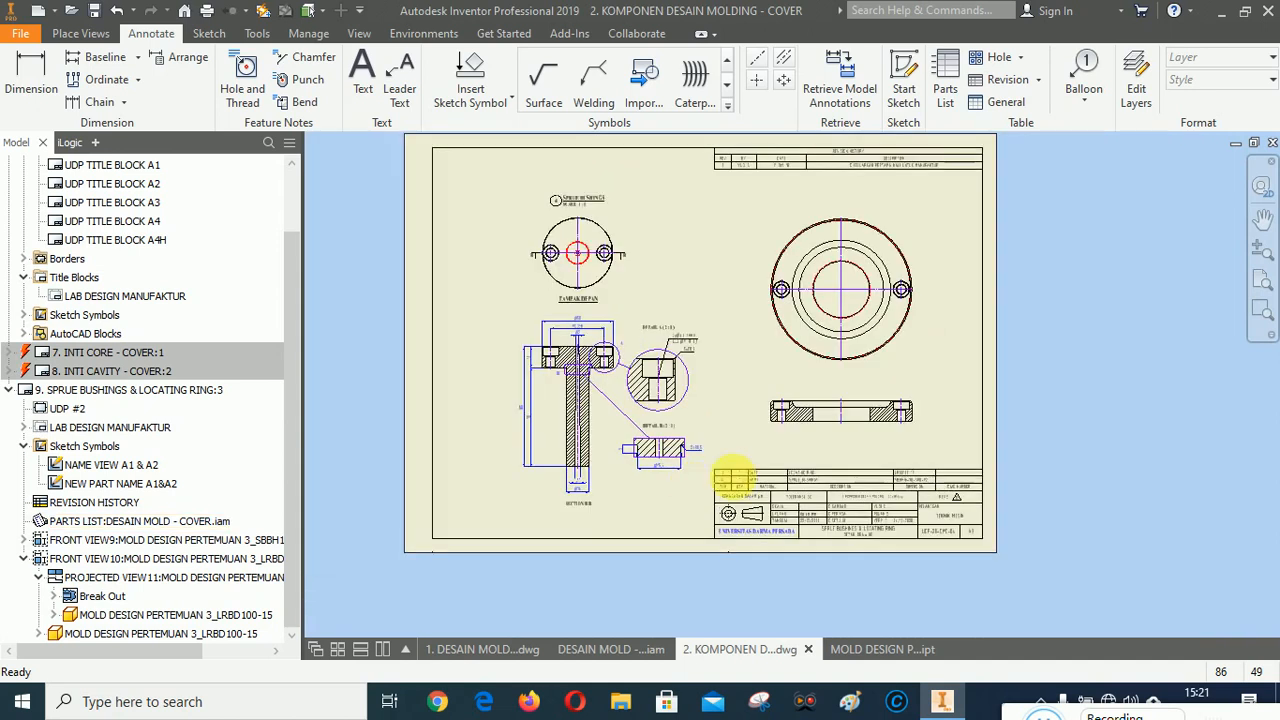
Dimension the central bore width on the side view and prefix it with a diameter symbol.
{"action": "left_click", "coordinate": [1263, 311]}
{"action": "left_click_drag", "start_coordinate": [701, 343], "coordinate": [965, 526]}
{"action": "scroll", "coordinate": [720, 275], "scroll_direction": "up", "scroll_amount": 2}
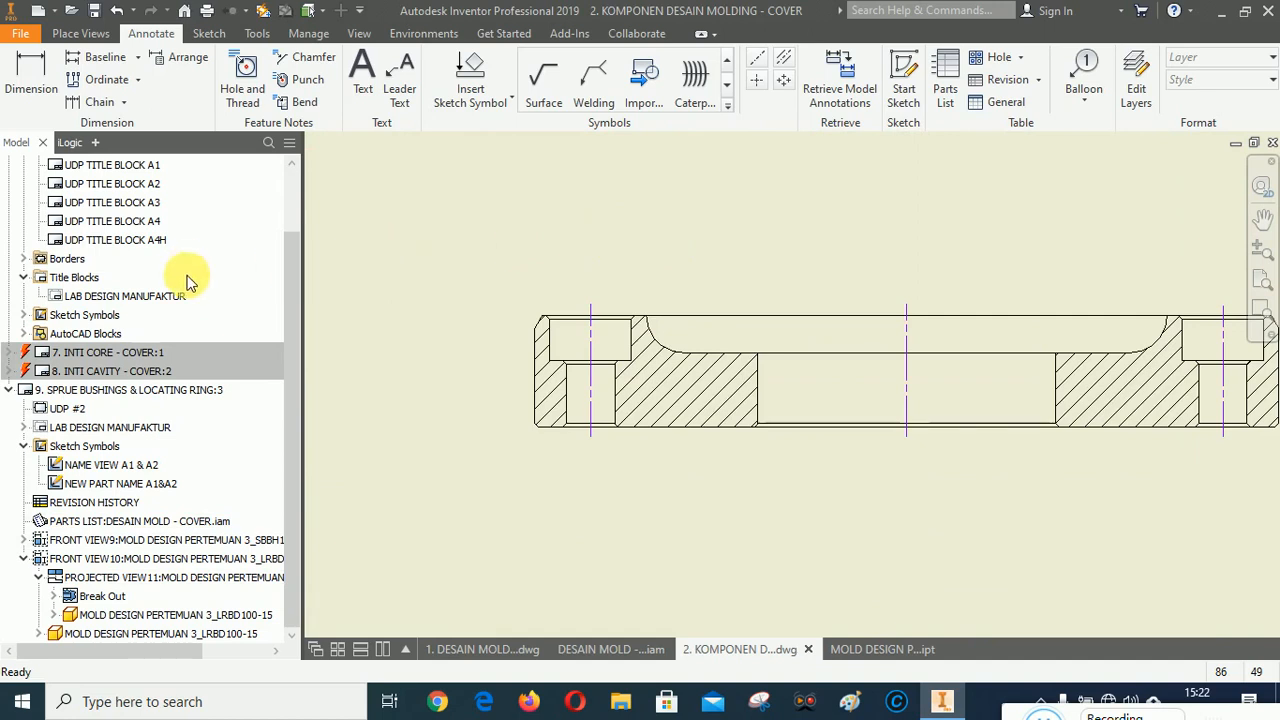
{"action": "left_click", "coordinate": [31, 80]}
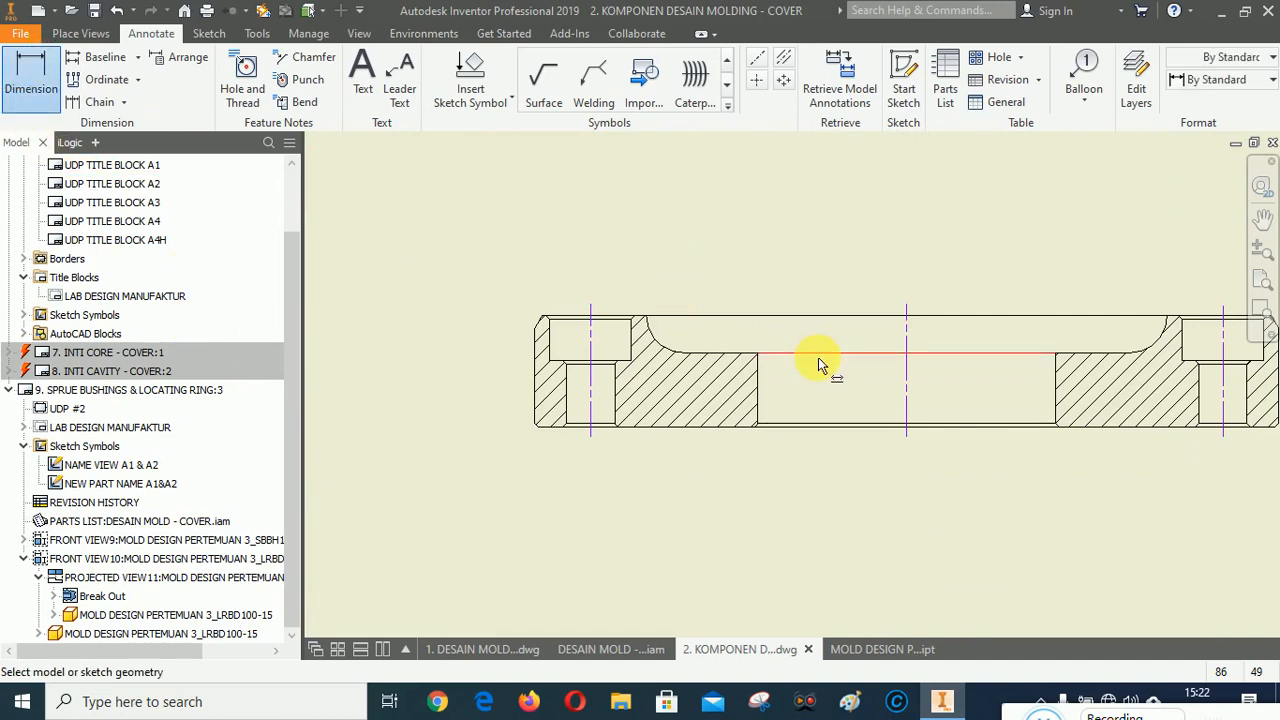
{"action": "scroll", "coordinate": [849, 485], "scroll_direction": "up", "scroll_amount": 2}
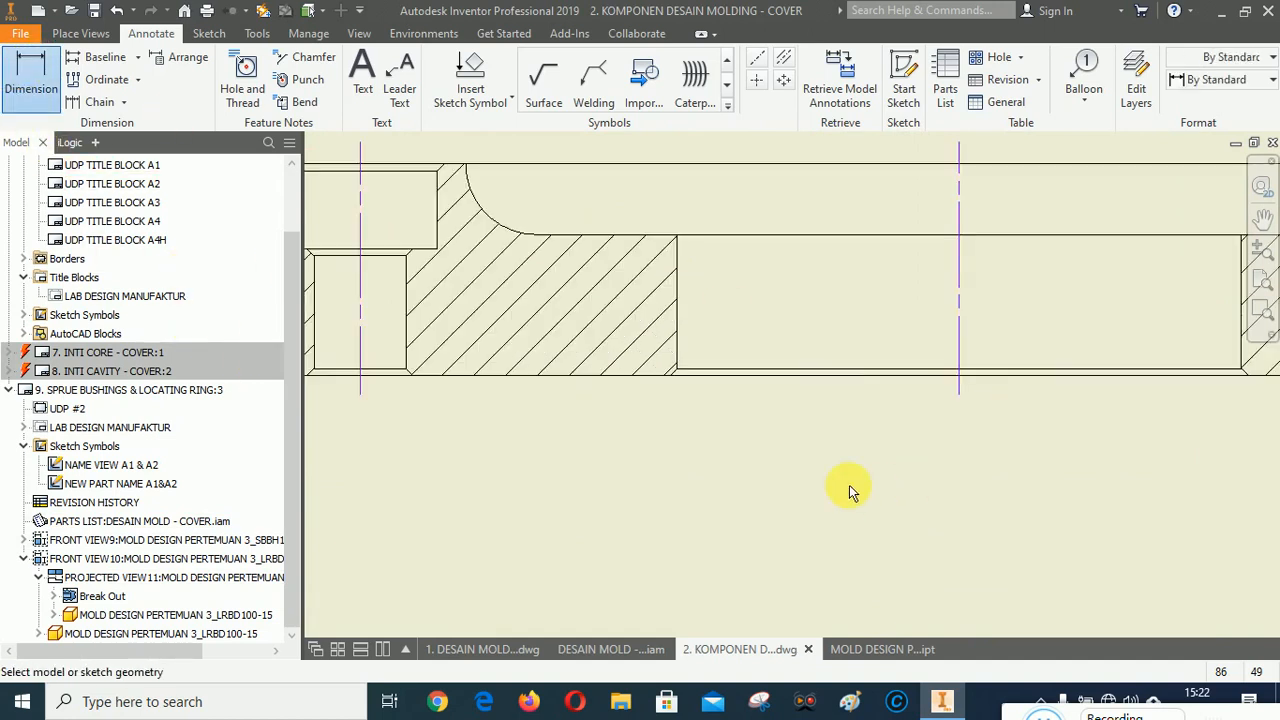
{"action": "left_click", "coordinate": [679, 328]}
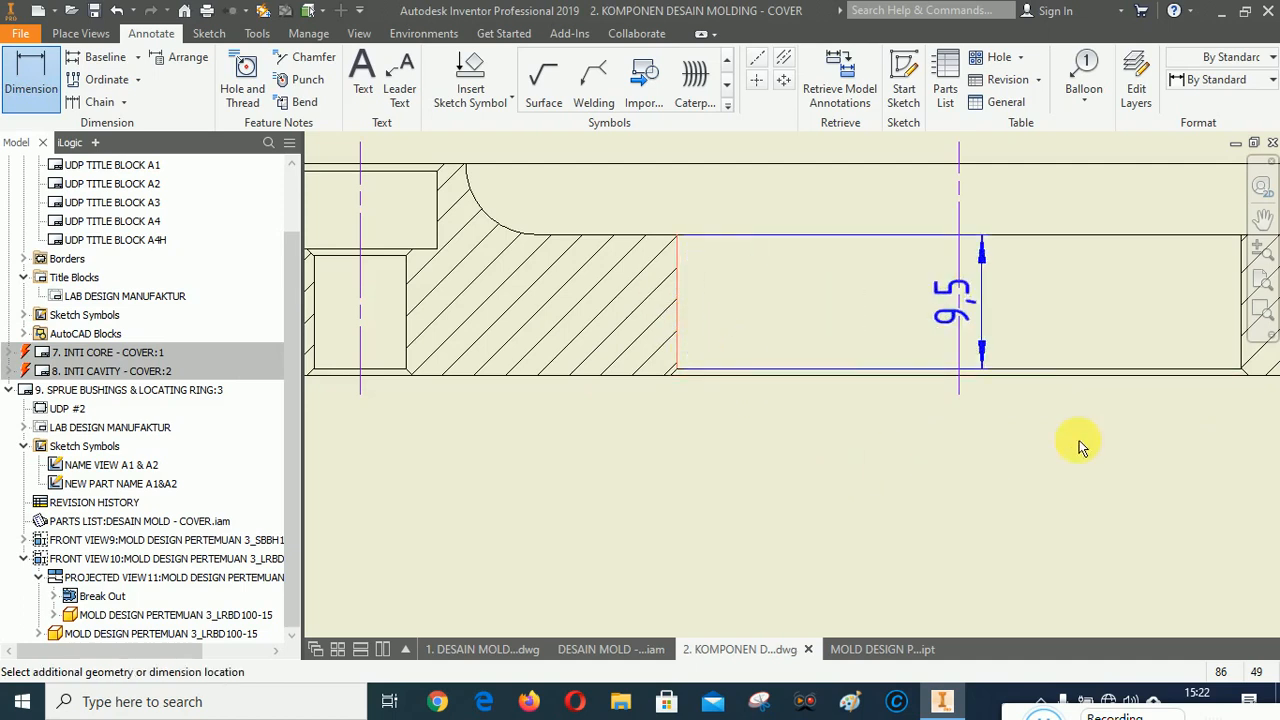
{"action": "left_click", "coordinate": [1245, 355]}
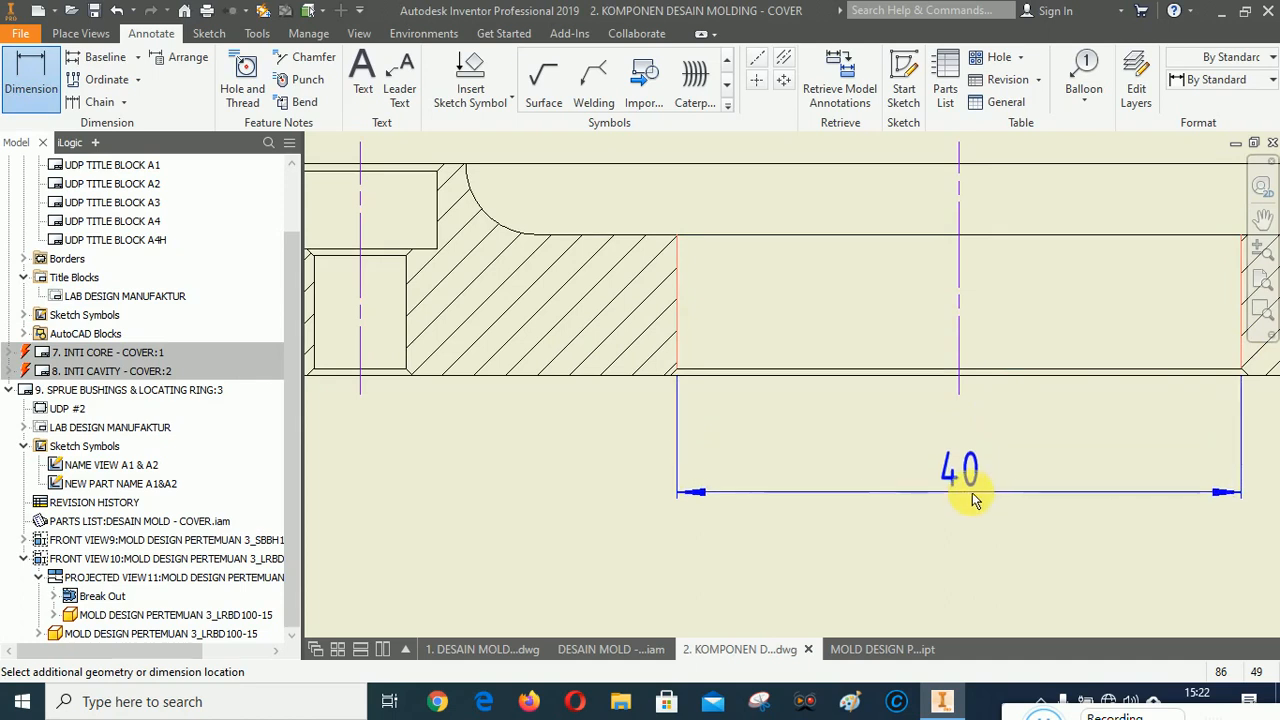
{"action": "left_click", "coordinate": [1013, 536]}
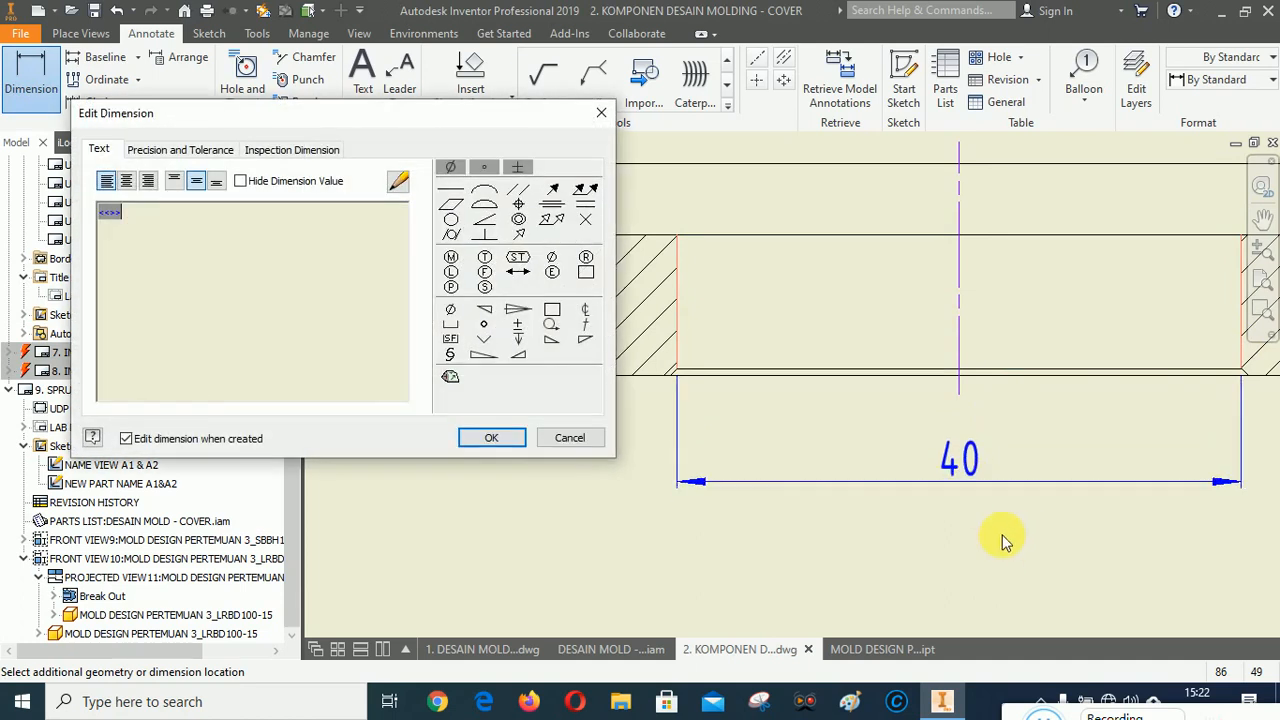
{"action": "left_click", "coordinate": [450, 310]}
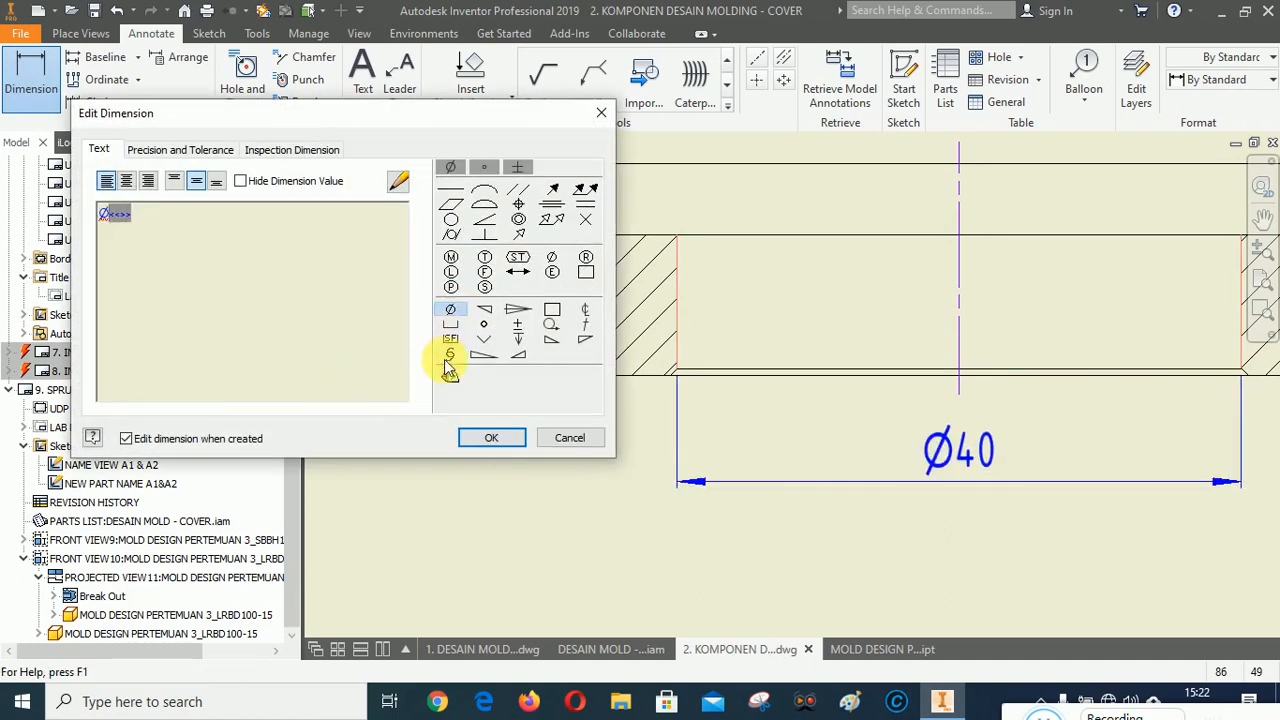
{"action": "left_click", "coordinate": [491, 437]}
Dimension the diameter of the ring's upper recess on the side view.
{"action": "scroll", "coordinate": [691, 406], "scroll_direction": "up", "scroll_amount": 3}
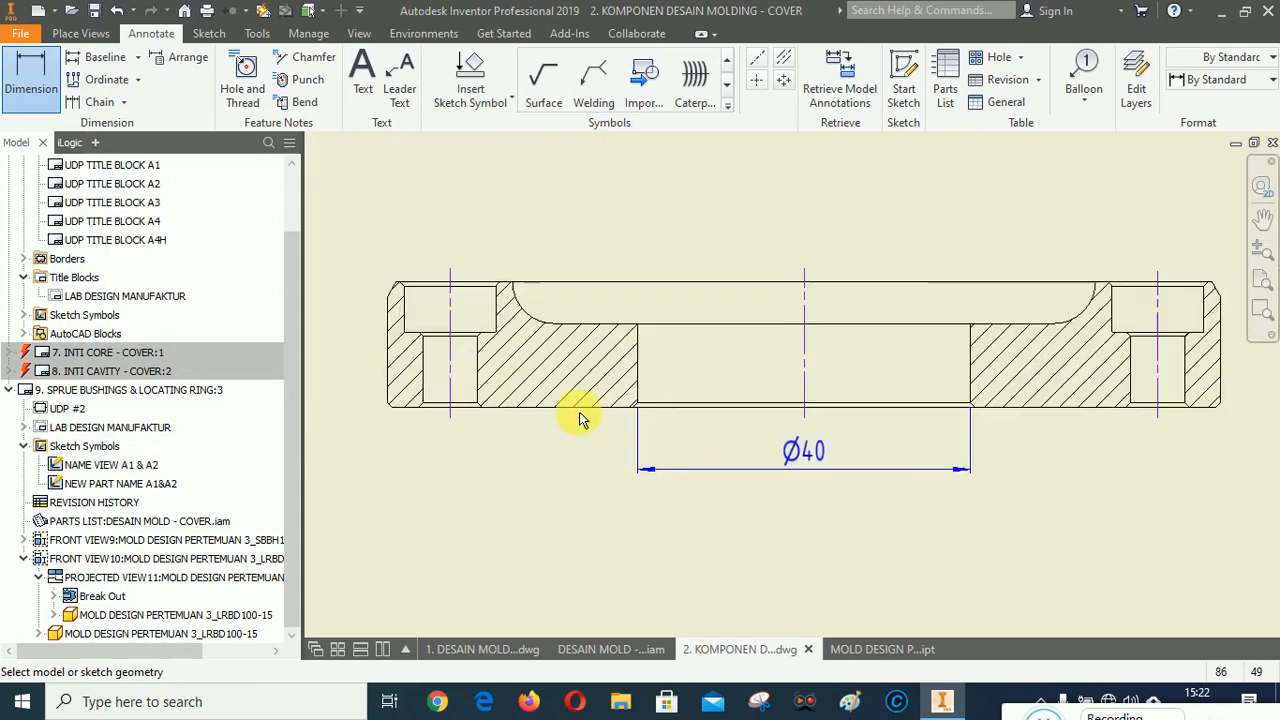
{"action": "scroll", "coordinate": [540, 290], "scroll_direction": "down", "scroll_amount": 4}
{"action": "left_click", "coordinate": [548, 286]}
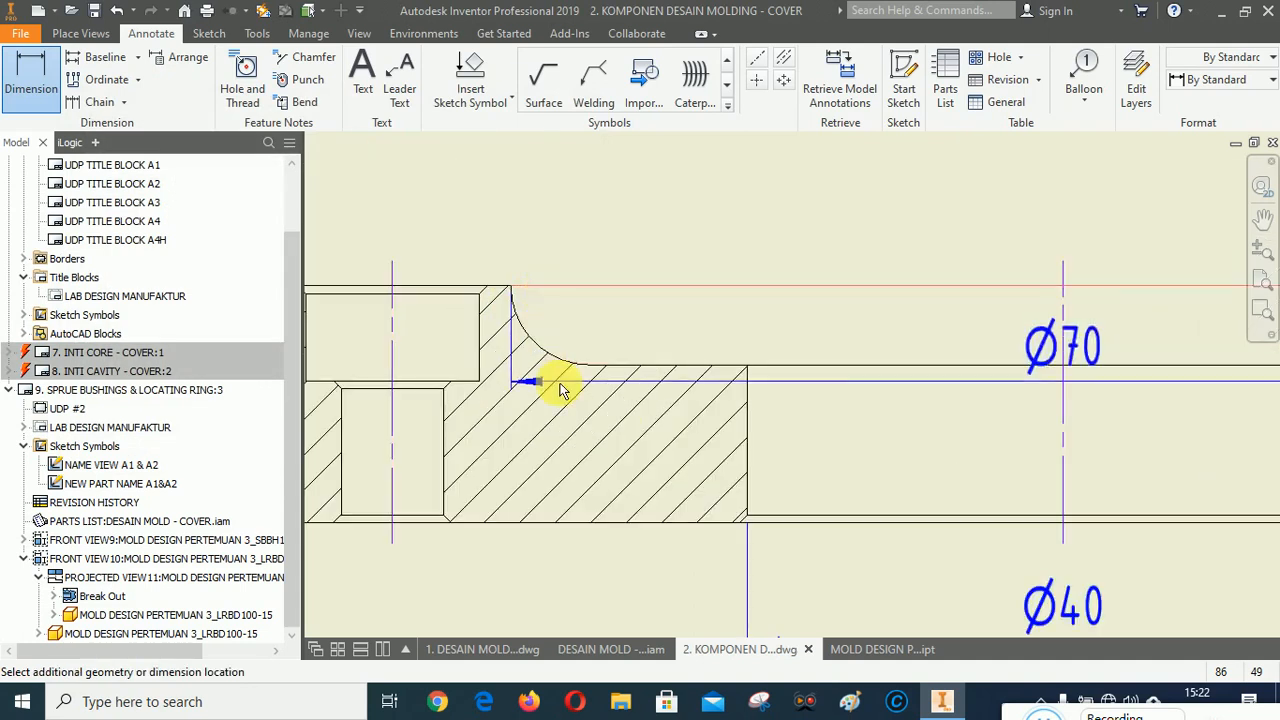
{"action": "scroll", "coordinate": [563, 380], "scroll_direction": "up", "scroll_amount": 2}
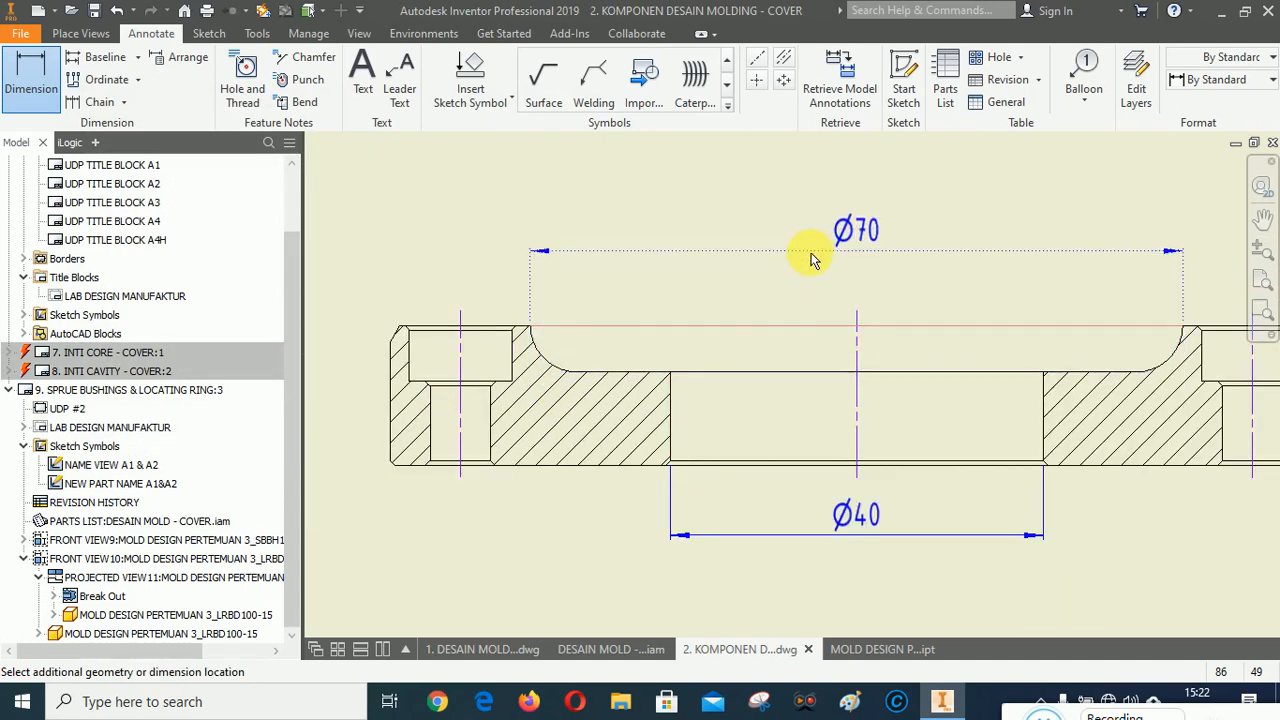
{"action": "left_click", "coordinate": [927, 428]}
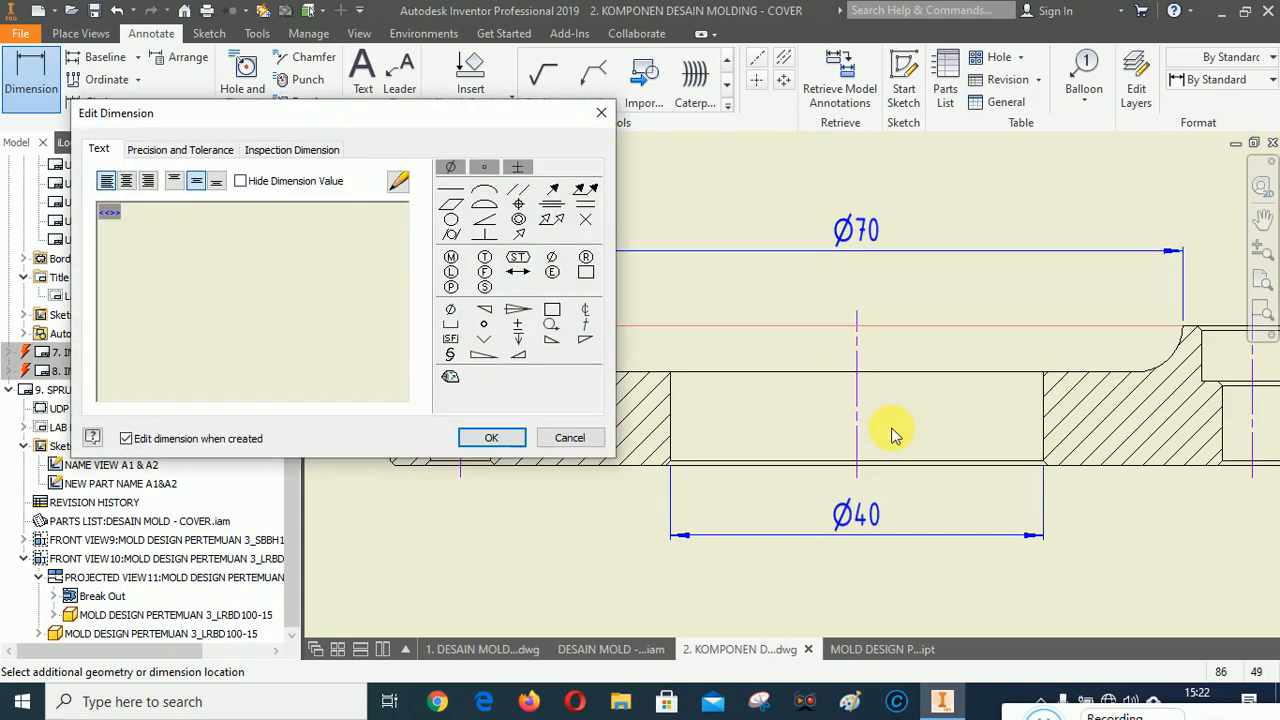
{"action": "left_click", "coordinate": [491, 437]}
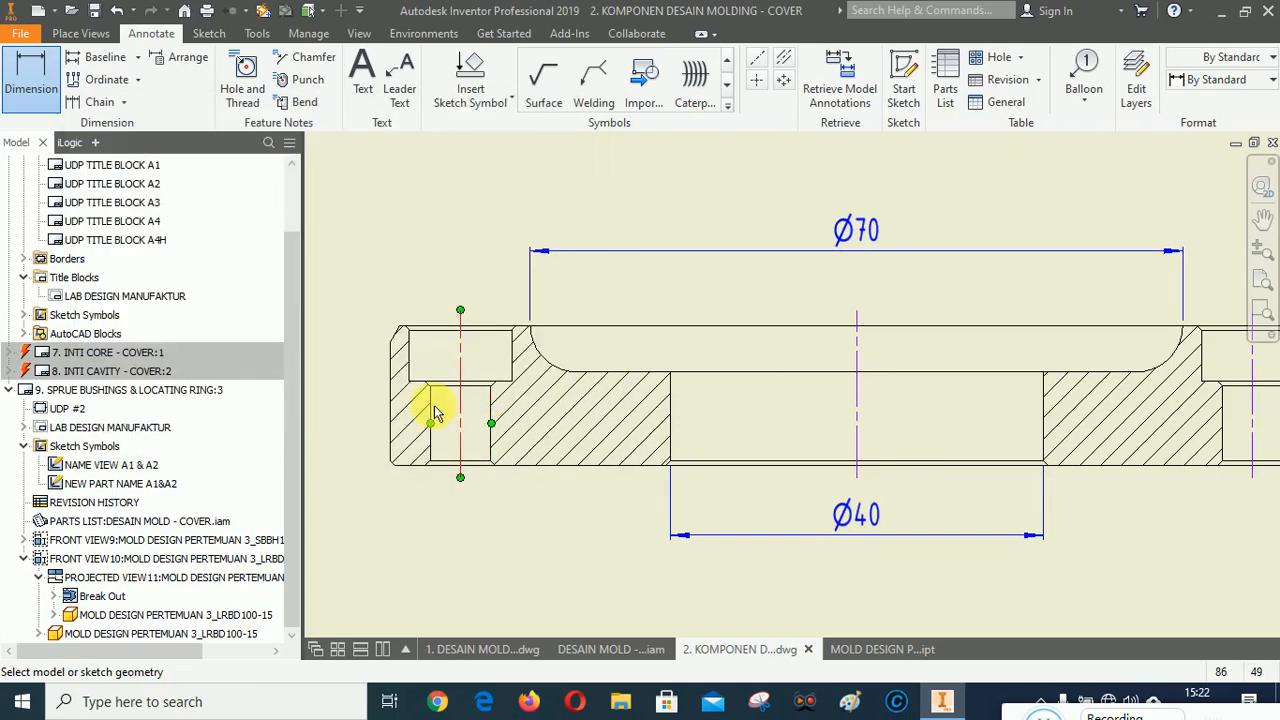
Dimension the distance between the two bolt-hole centerlines on the side view and prefix it with PCD.
{"action": "left_click", "coordinate": [463, 347]}
{"action": "scroll", "coordinate": [443, 366], "scroll_direction": "up", "scroll_amount": 2}
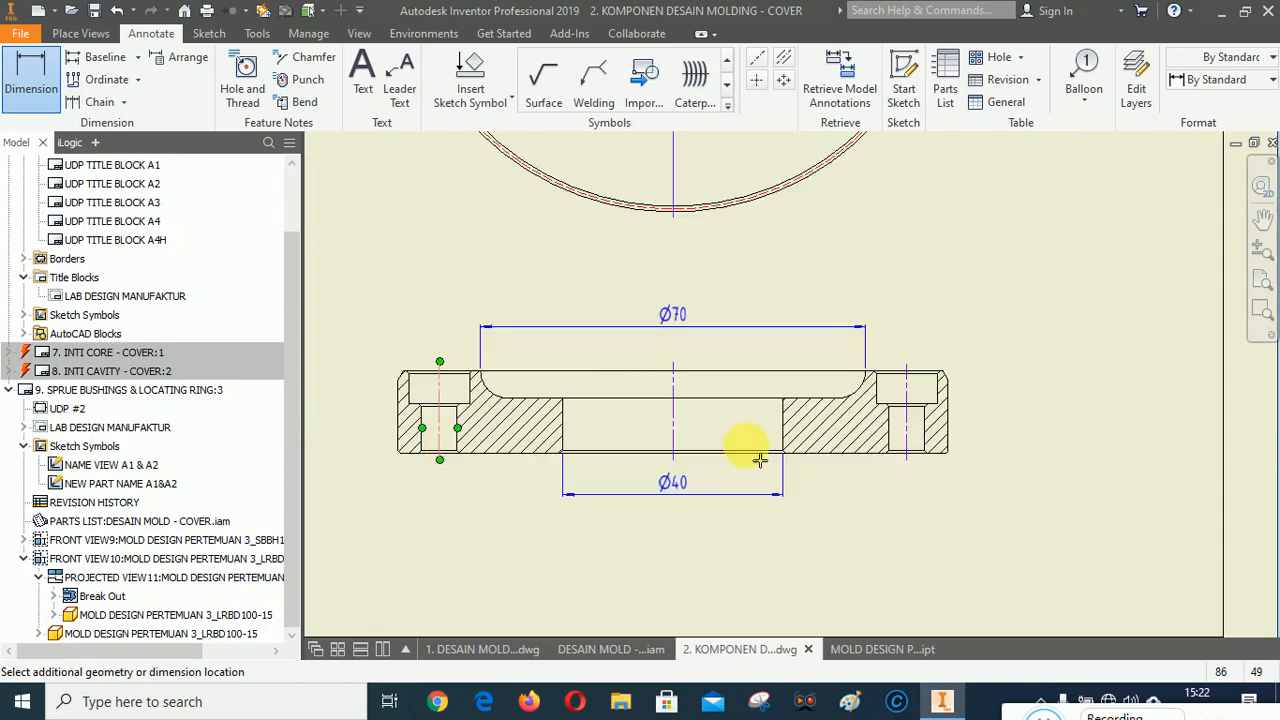
{"action": "left_click", "coordinate": [907, 365]}
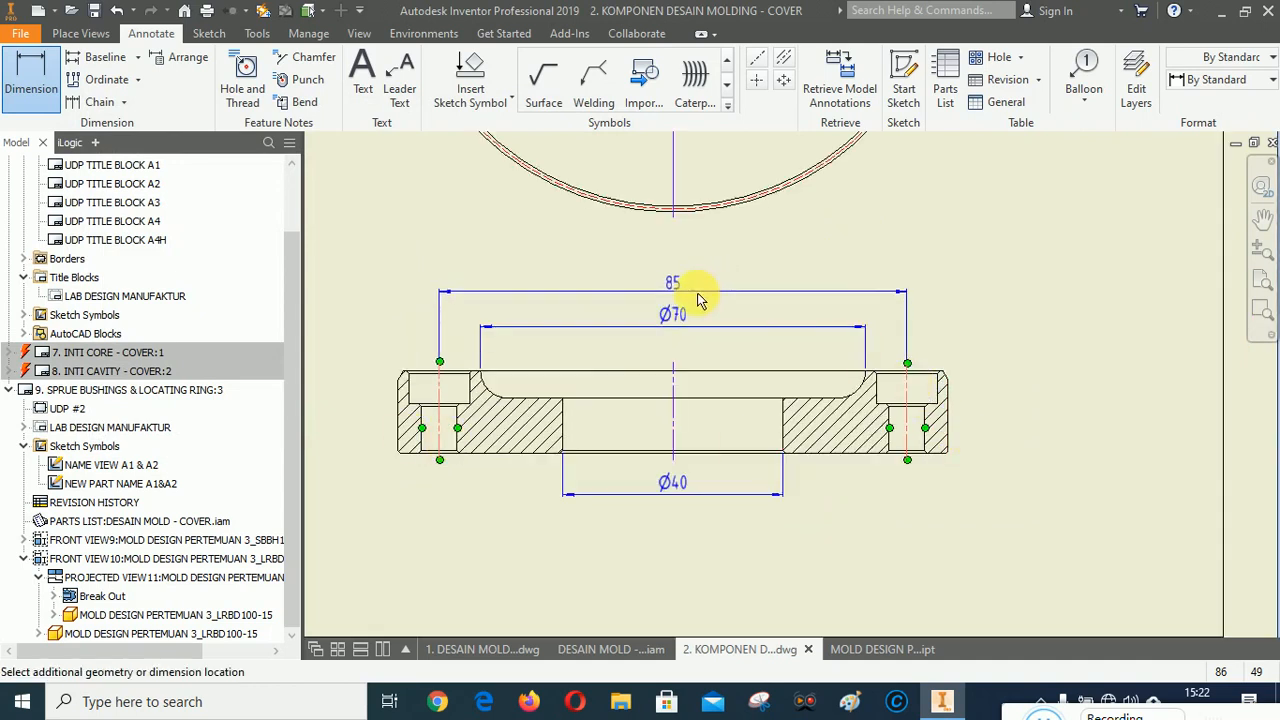
{"action": "left_click", "coordinate": [748, 326]}
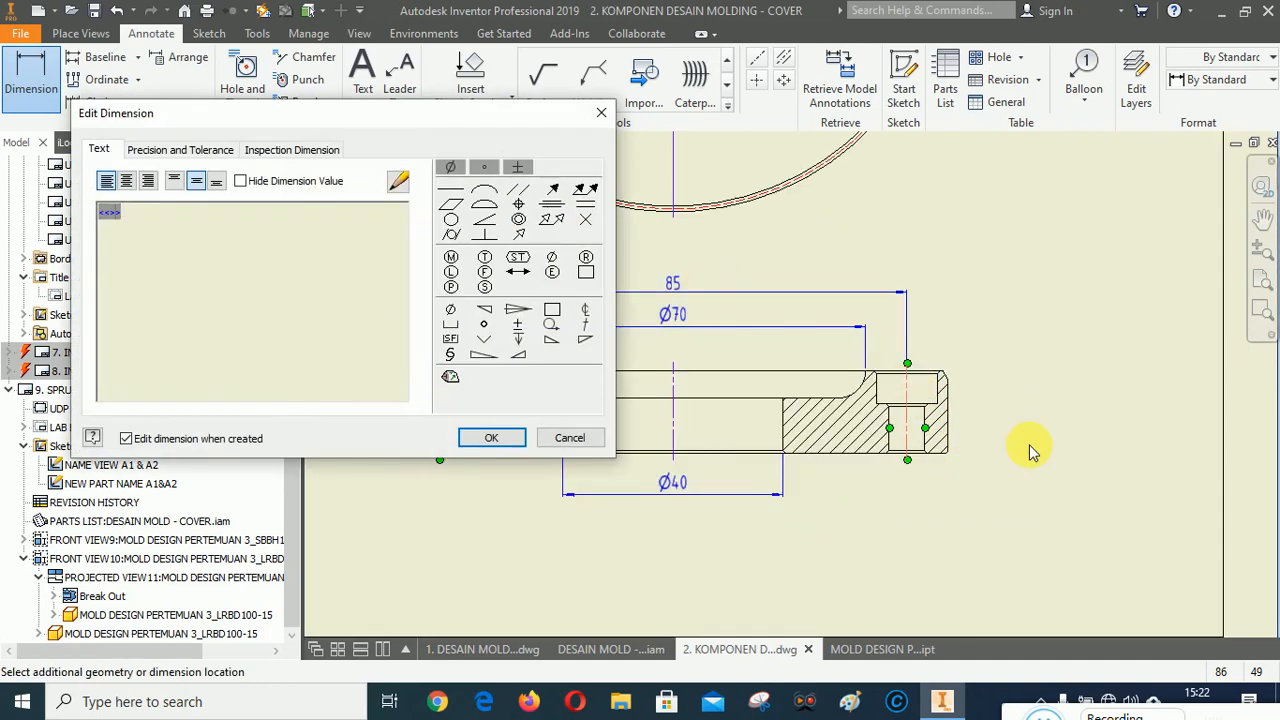
{"action": "type", "text": "PCD"}
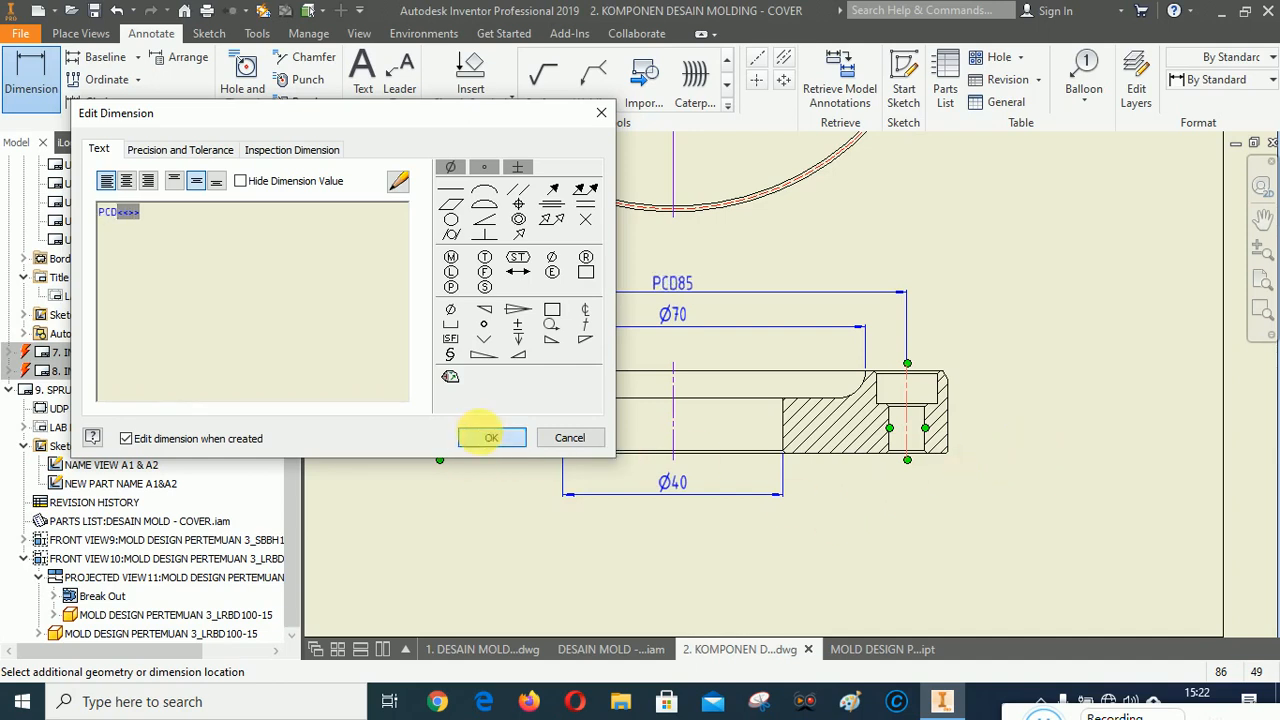
{"action": "left_click", "coordinate": [491, 437]}
Dimension the ring's outer diameter across the side view and prefix it with a diameter symbol.
{"action": "left_click", "coordinate": [402, 400]}
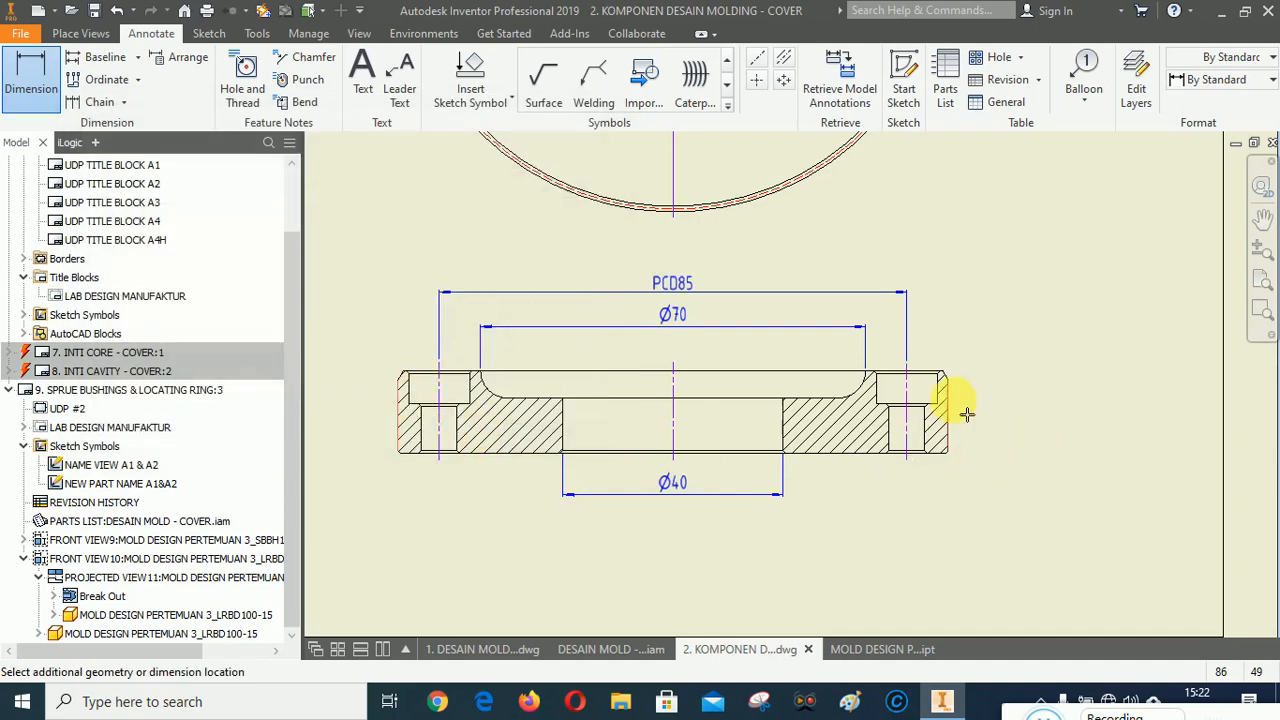
{"action": "left_click", "coordinate": [947, 405]}
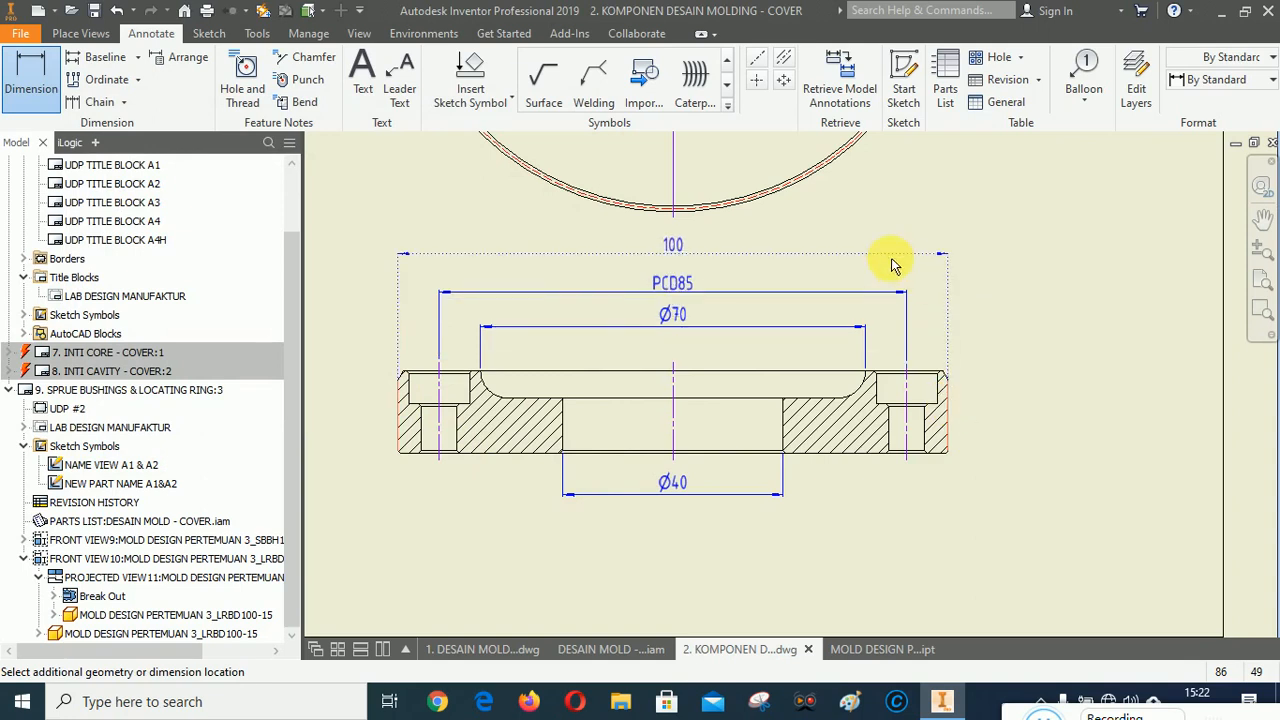
{"action": "left_click", "coordinate": [1029, 405]}
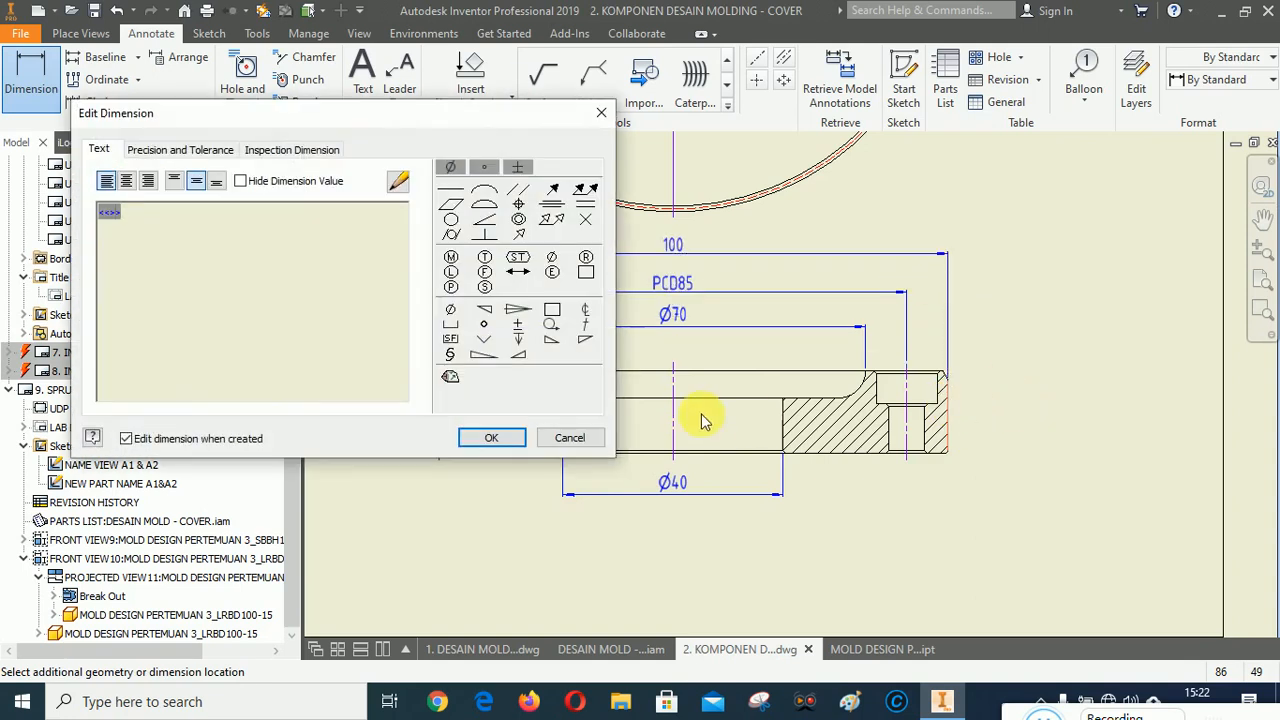
{"action": "left_click", "coordinate": [452, 318]}
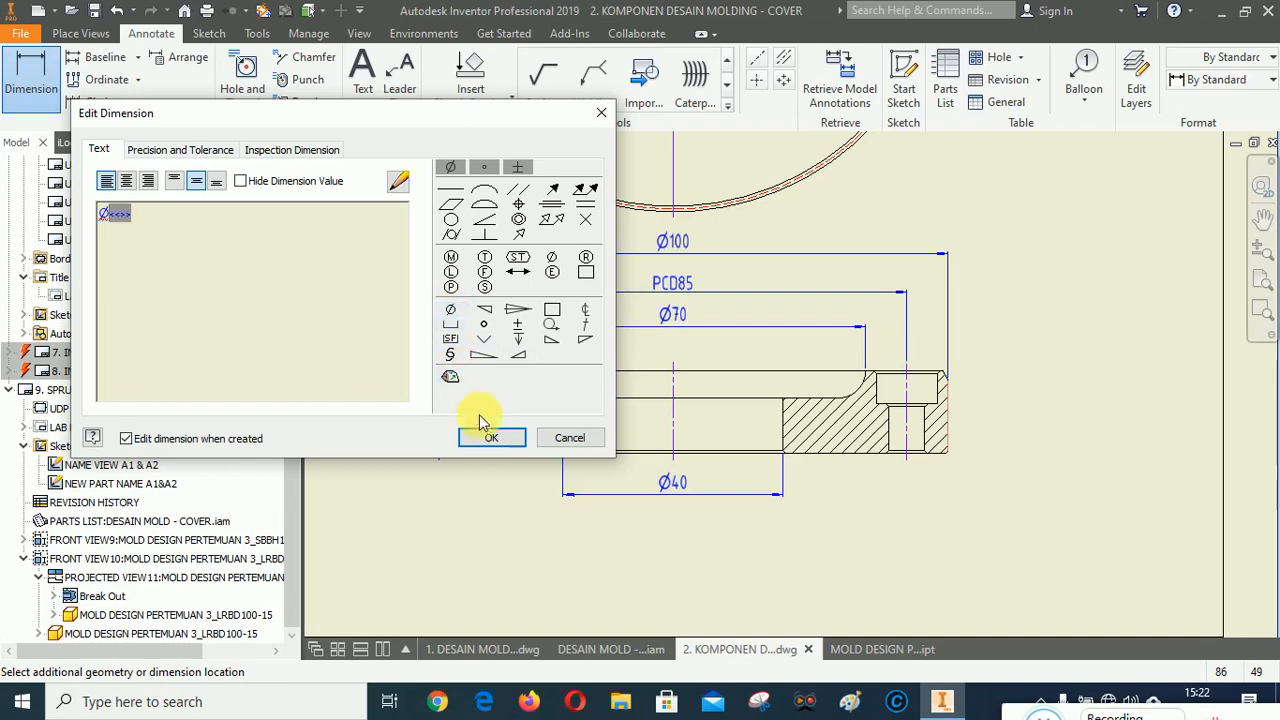
{"action": "left_click", "coordinate": [491, 437]}
{"action": "right_click", "coordinate": [1091, 385]}
{"action": "left_click", "coordinate": [1127, 356]}
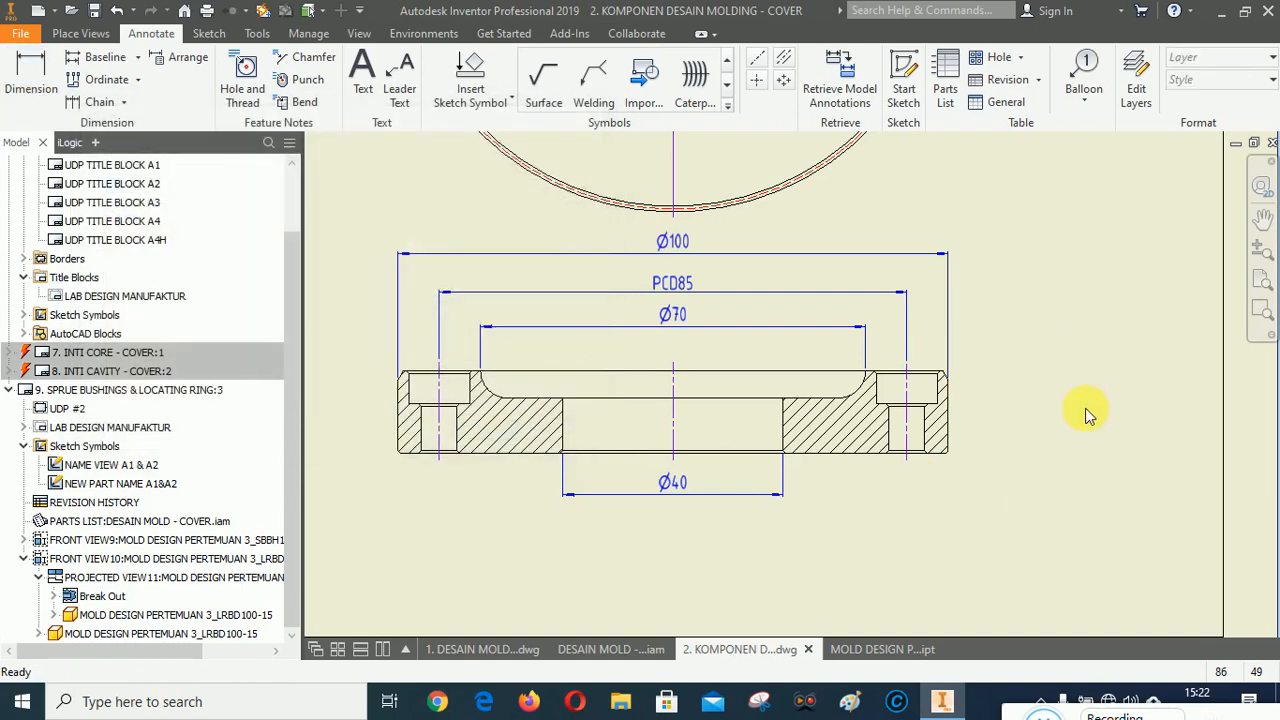
Select the Ø70, PCD85 and Ø100 dimensions and arrange them evenly above the side view.
{"action": "left_click", "coordinate": [737, 324]}
{"action": "left_click", "coordinate": [674, 288], "text": "ctrl"}
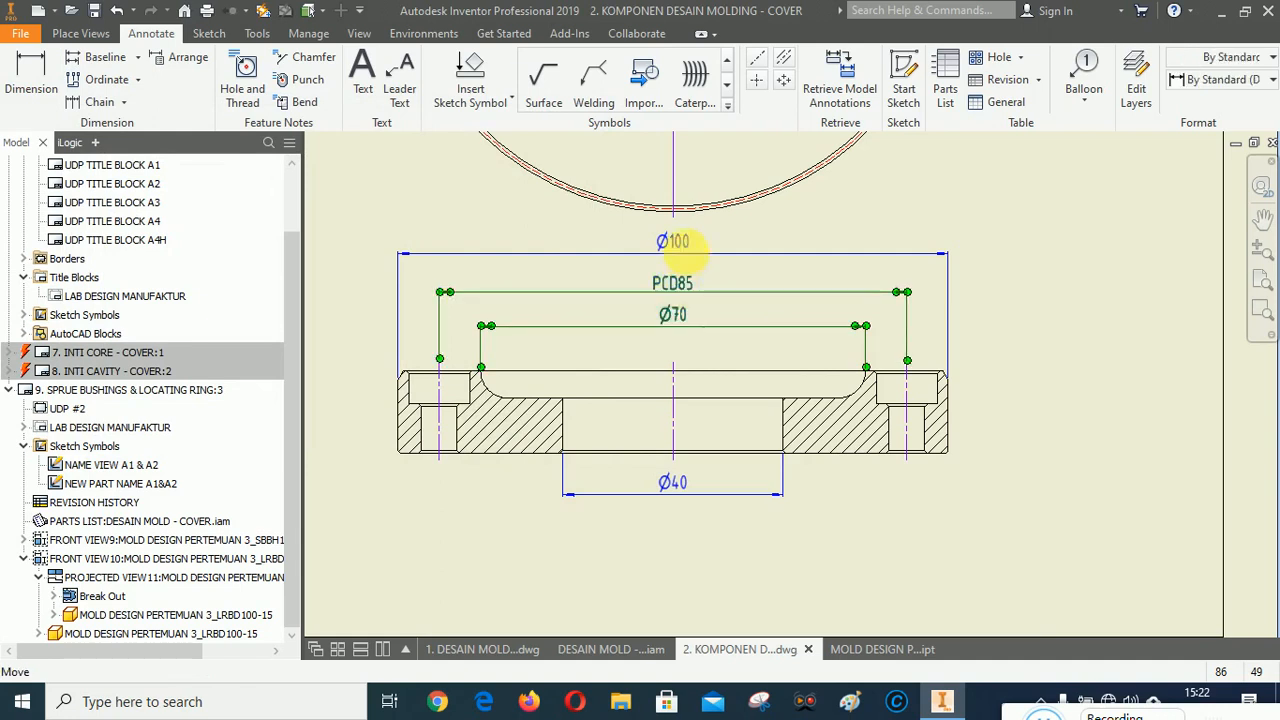
{"action": "left_click", "coordinate": [684, 245], "text": "ctrl"}
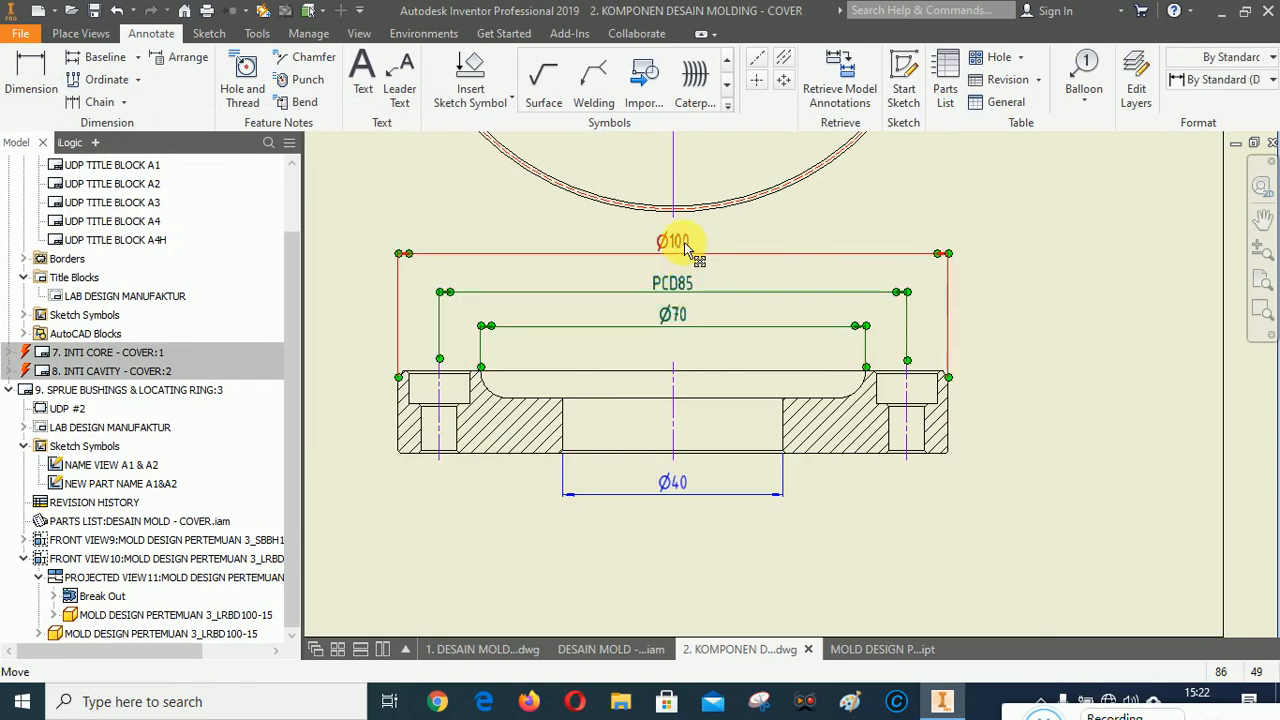
{"action": "right_click", "coordinate": [684, 242]}
{"action": "left_click", "coordinate": [733, 400]}
{"action": "left_click", "coordinate": [737, 373]}
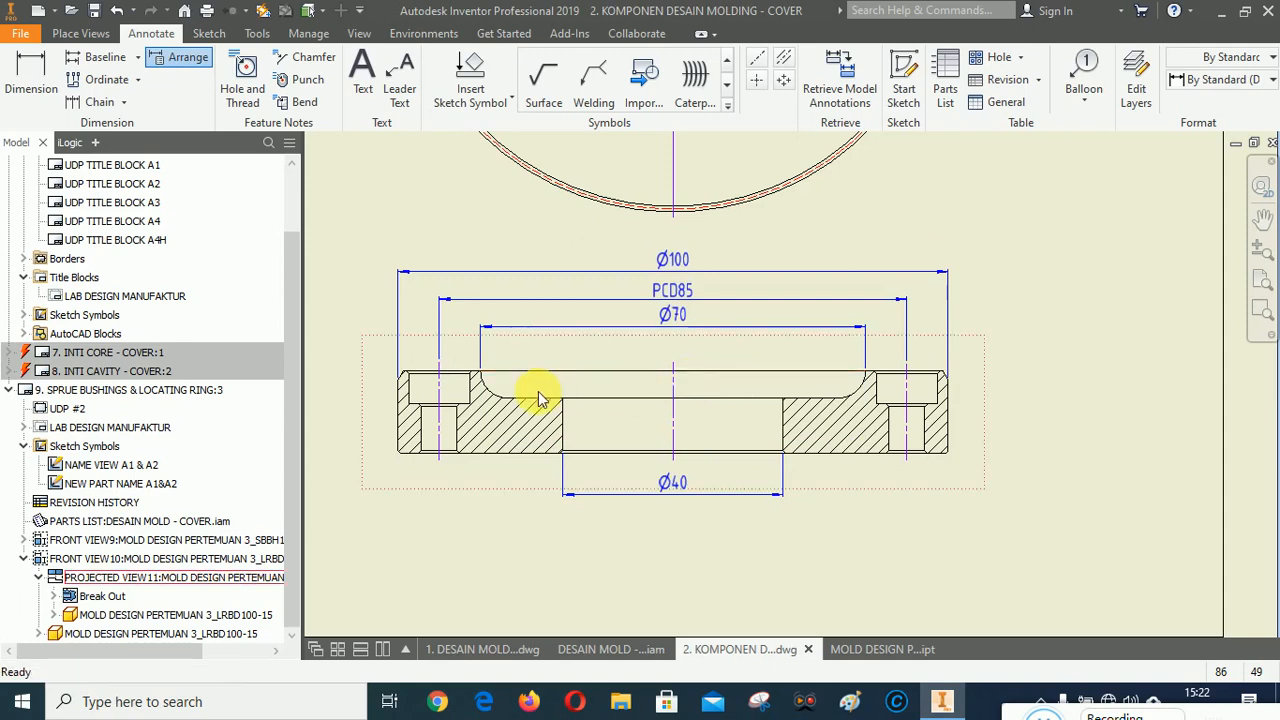
Dimension the radius of the rounded corner at the ring's upper recess.
{"action": "scroll", "coordinate": [502, 382], "scroll_direction": "up", "scroll_amount": 5}
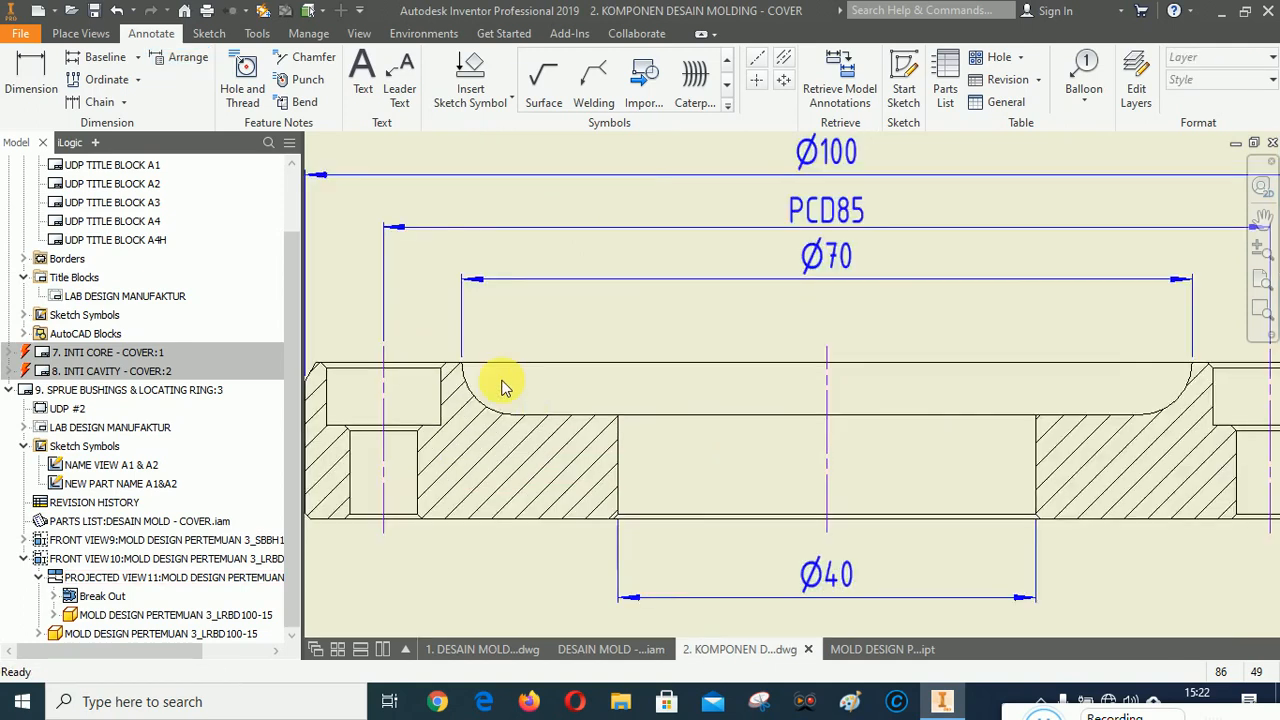
{"action": "left_click", "coordinate": [30, 72]}
{"action": "left_click", "coordinate": [482, 432]}
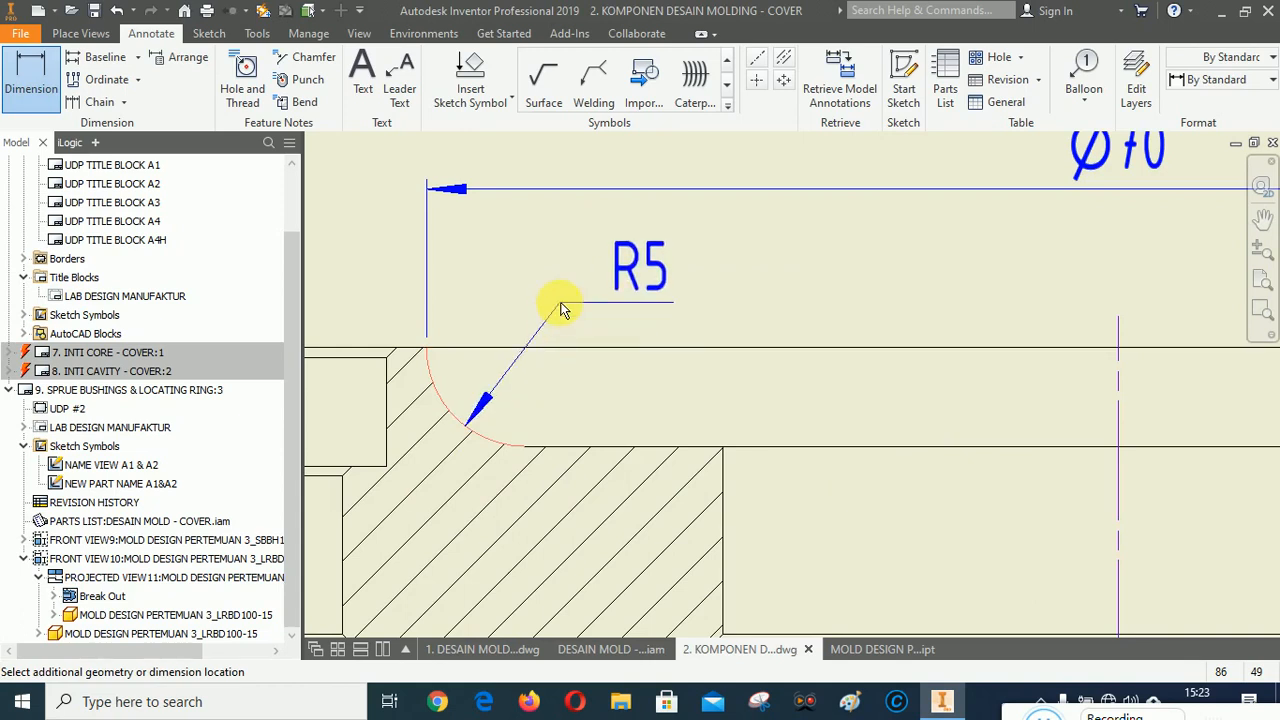
{"action": "left_click", "coordinate": [560, 310]}
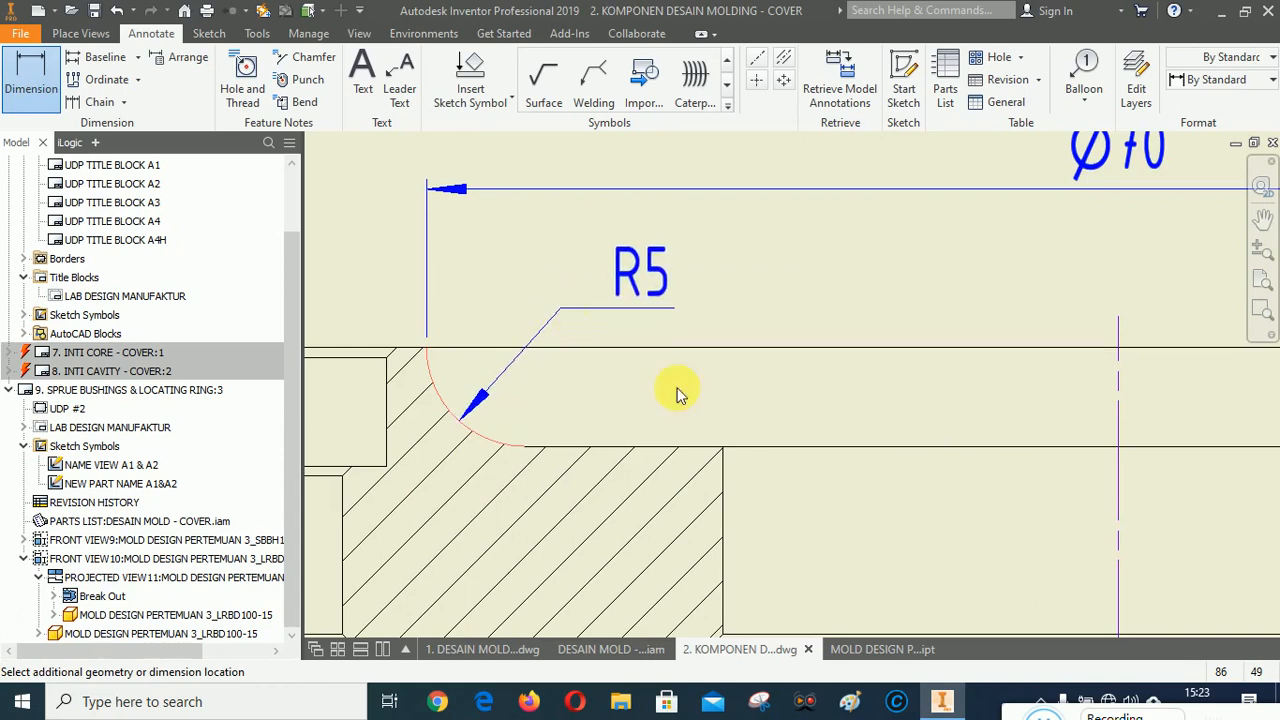
{"action": "left_click", "coordinate": [648, 420]}
{"action": "left_click", "coordinate": [493, 424]}
{"action": "scroll", "coordinate": [587, 321], "scroll_direction": "down", "scroll_amount": 5}
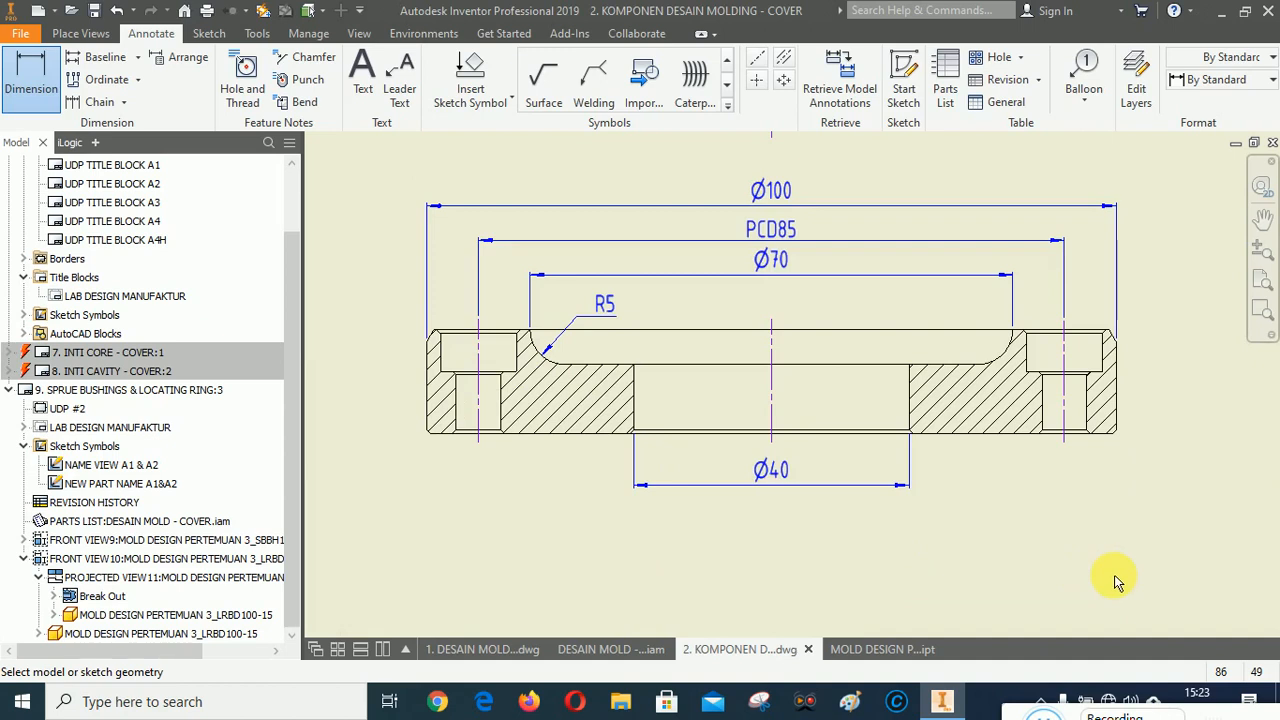
Add a chamfer note to the small chamfer at the lower edge of the central bore.
{"action": "scroll", "coordinate": [902, 490], "scroll_direction": "up", "scroll_amount": 6}
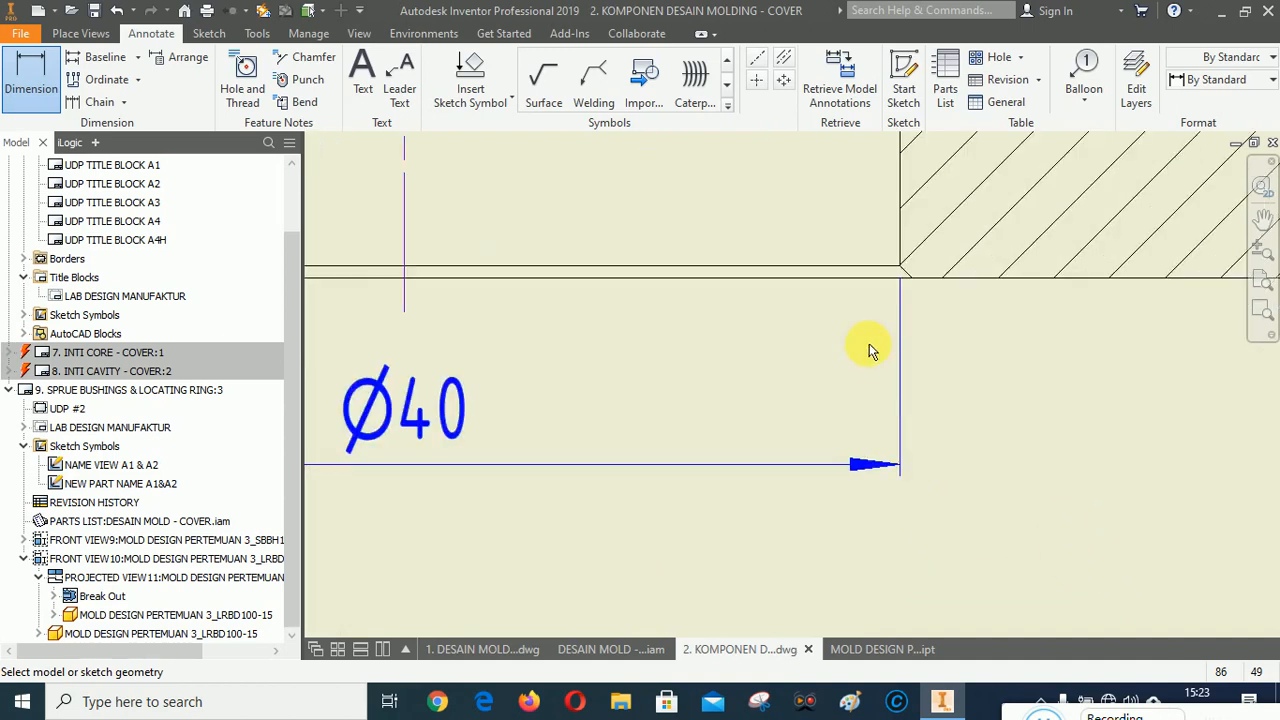
{"action": "left_click", "coordinate": [305, 57]}
{"action": "left_click", "coordinate": [907, 272]}
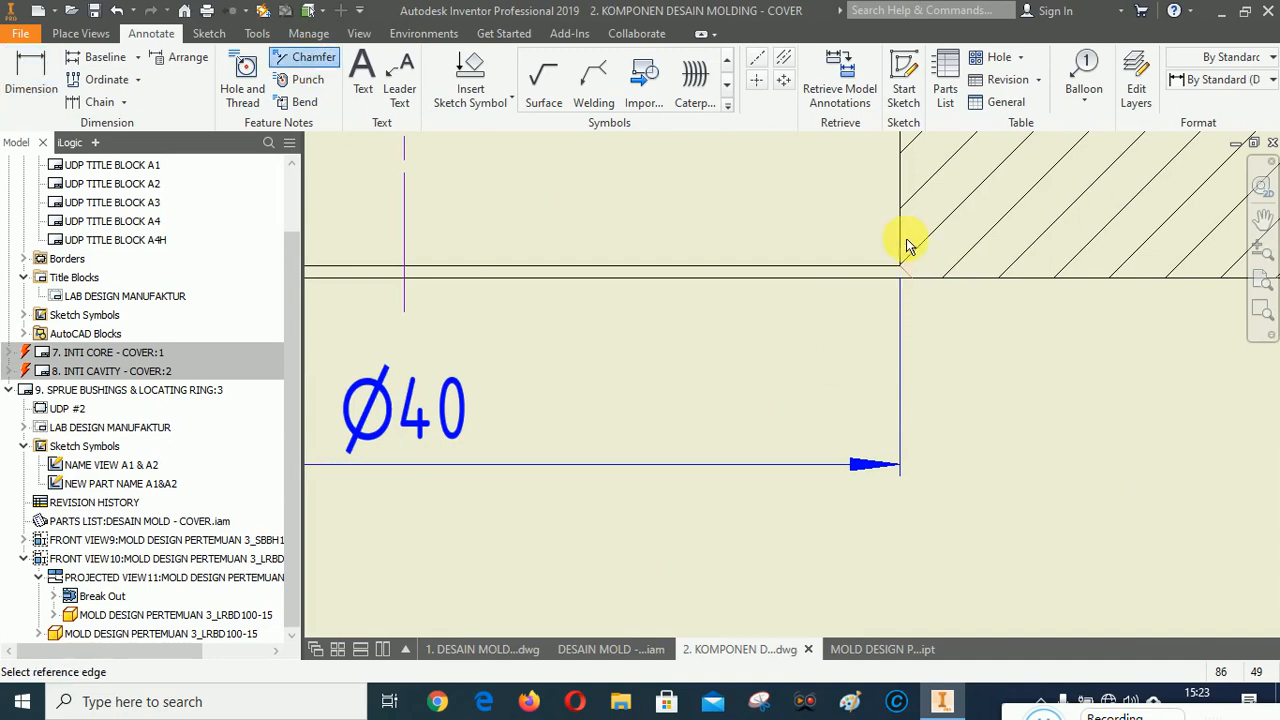
{"action": "left_click", "coordinate": [900, 217]}
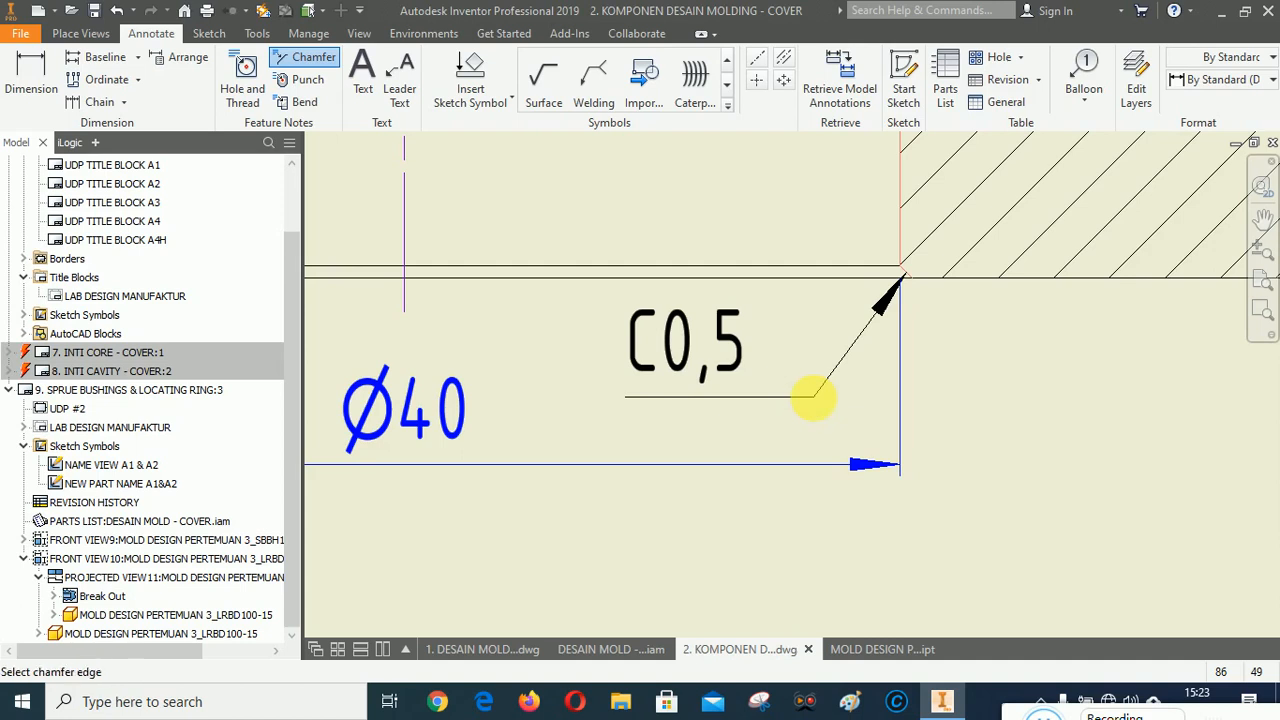
{"action": "right_click", "coordinate": [550, 343]}
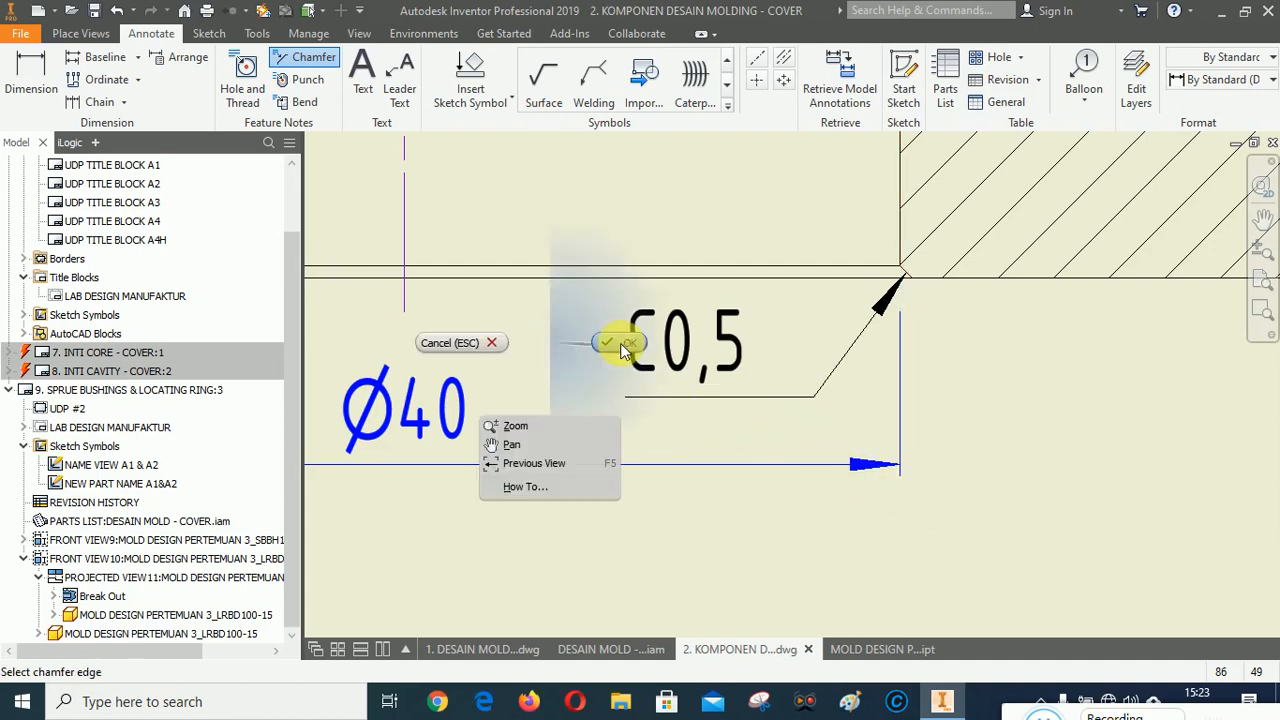
{"action": "left_click", "coordinate": [620, 343]}
{"action": "scroll", "coordinate": [1046, 382], "scroll_direction": "up", "scroll_amount": 3}
{"action": "scroll", "coordinate": [566, 528], "scroll_direction": "up", "scroll_amount": 3}
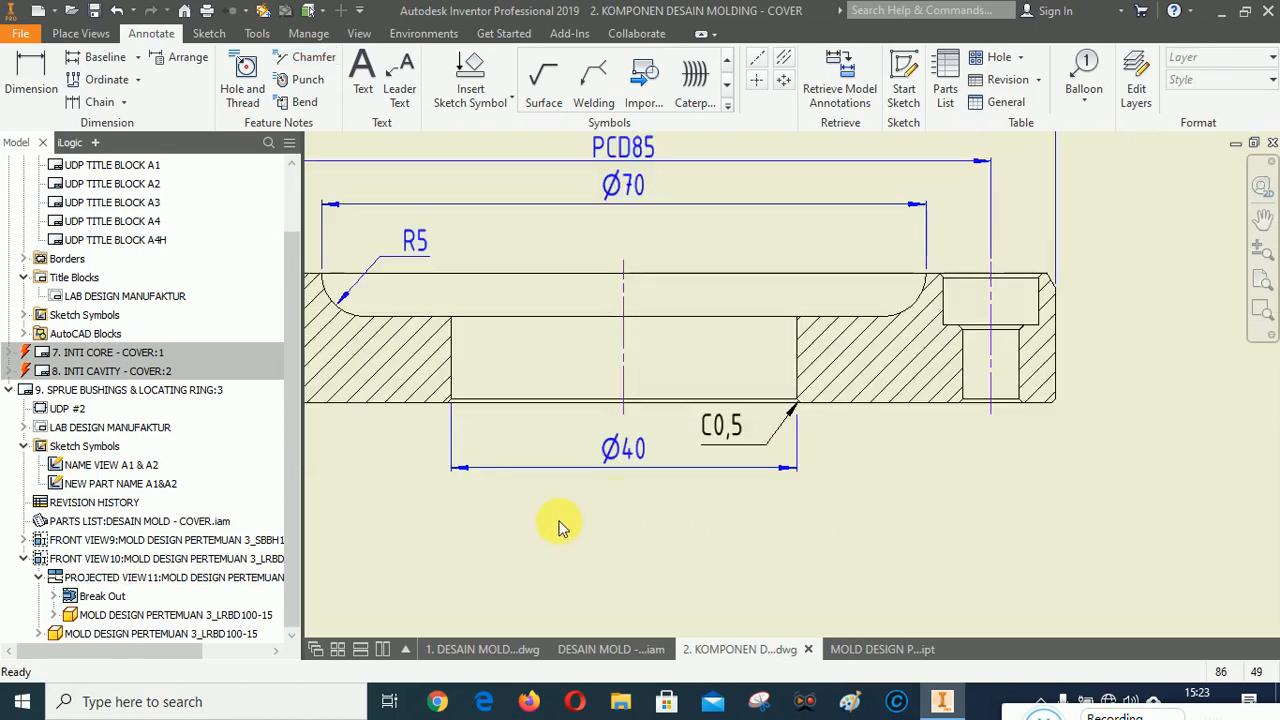
Dimension the angle of the chamfer at the ring's outer upper corner against the vertical edge.
{"action": "scroll", "coordinate": [860, 447], "scroll_direction": "up", "scroll_amount": 2}
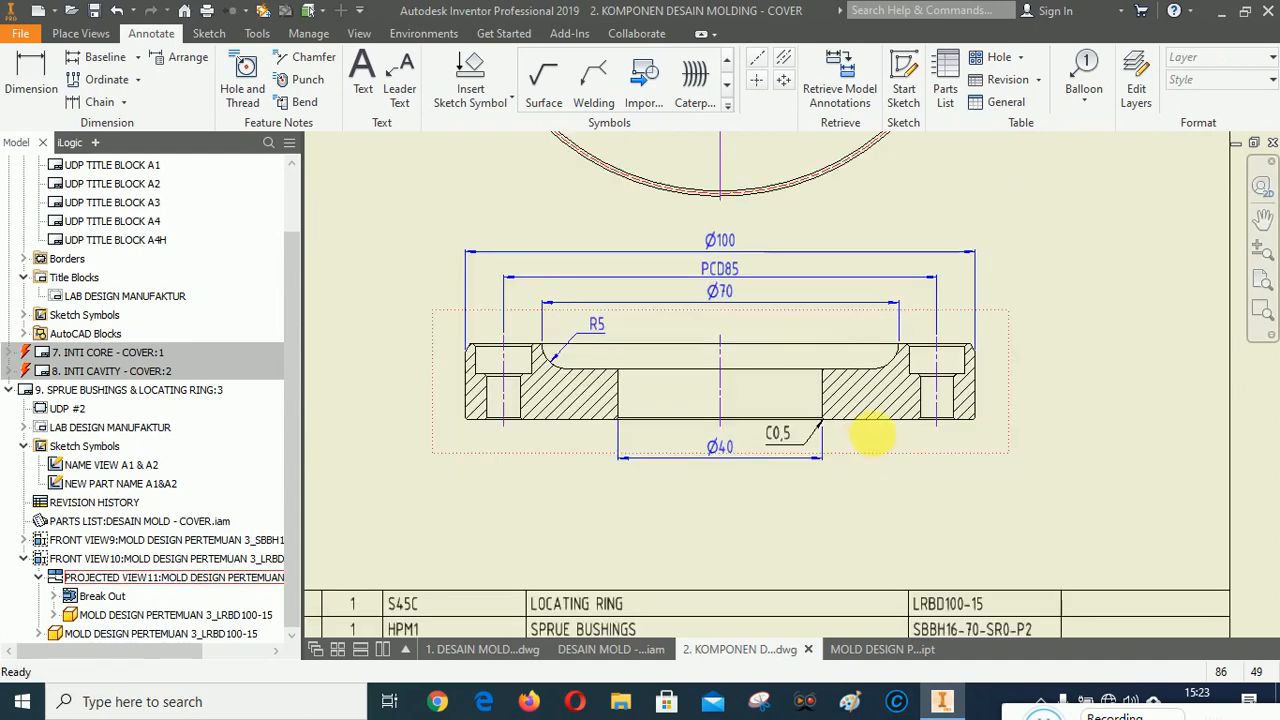
{"action": "scroll", "coordinate": [1020, 323], "scroll_direction": "down", "scroll_amount": 5}
{"action": "left_click", "coordinate": [30, 75]}
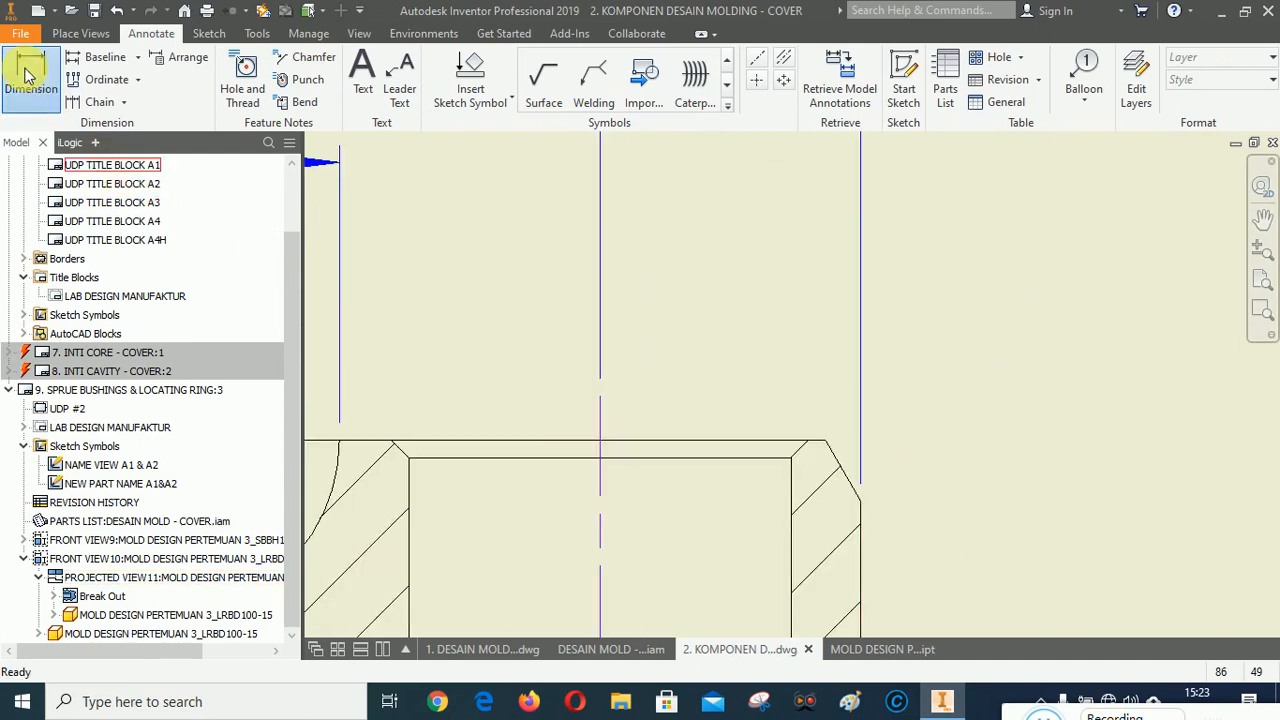
{"action": "left_click", "coordinate": [838, 462]}
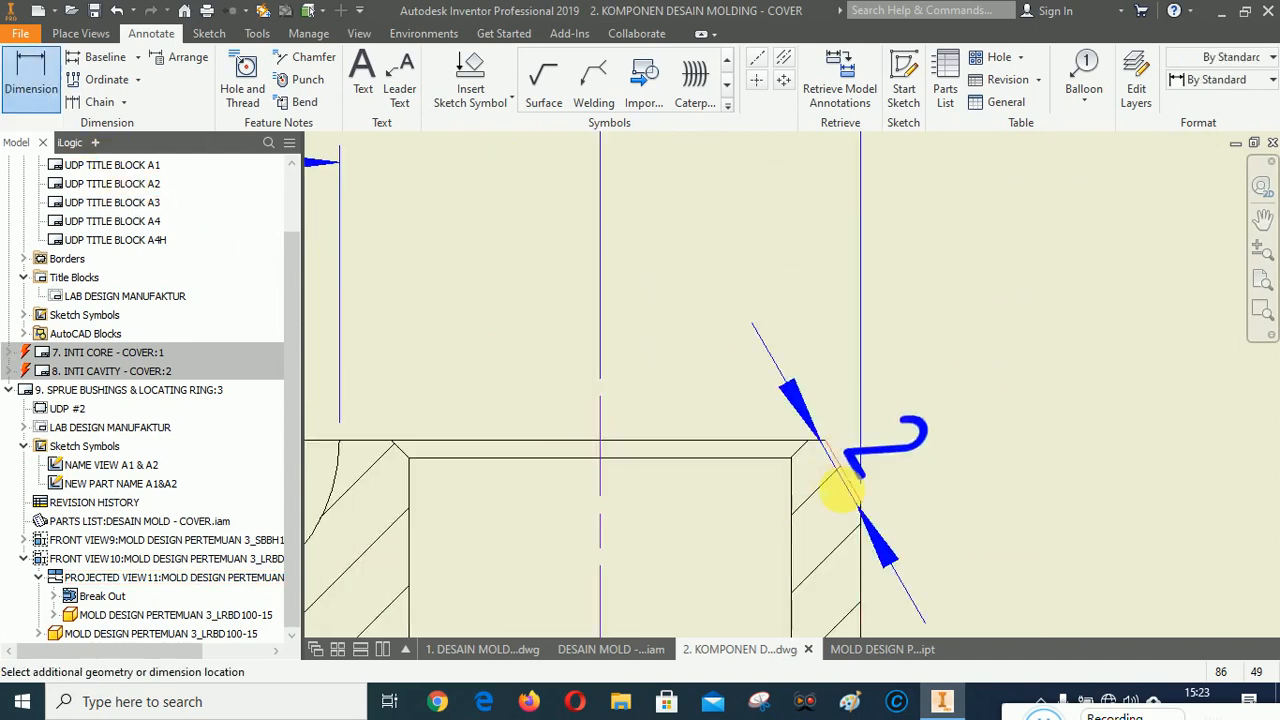
{"action": "left_click", "coordinate": [873, 530]}
{"action": "scroll", "coordinate": [826, 290], "scroll_direction": "up", "scroll_amount": 4}
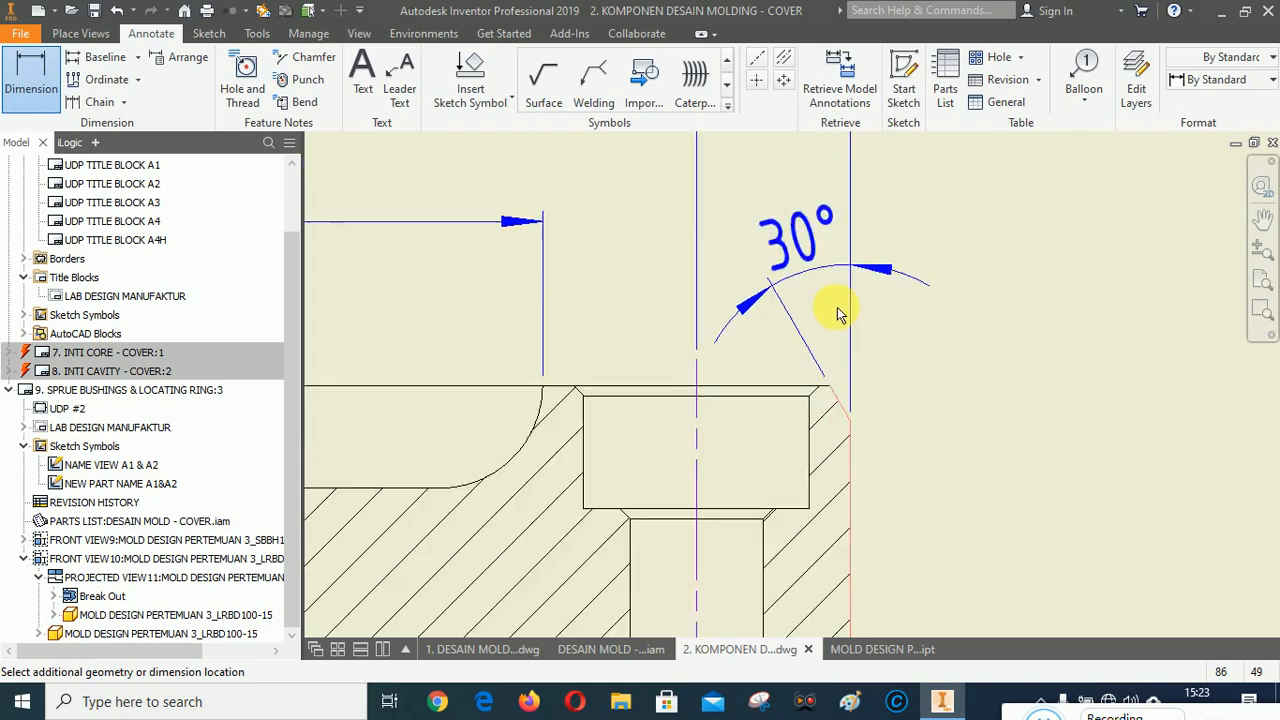
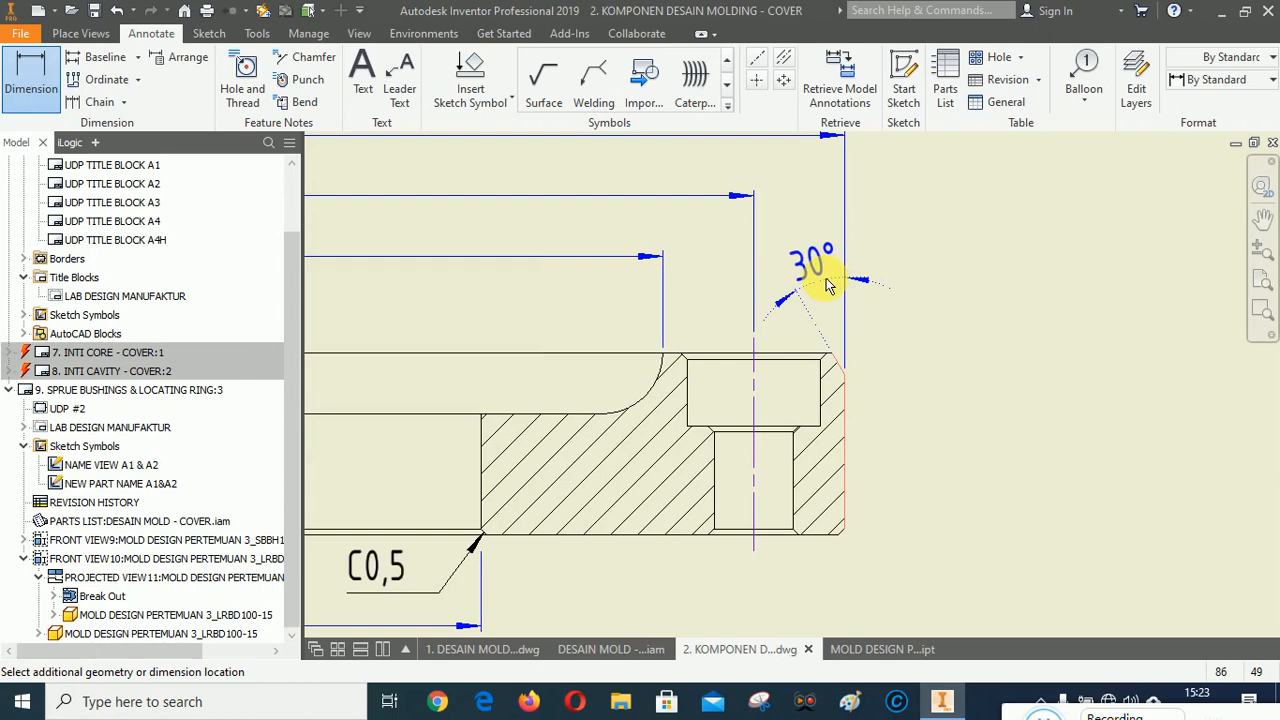
Place the angle dimension beside the ring's right upper chamfer and exit the dimension command.
{"action": "left_click", "coordinate": [962, 392]}
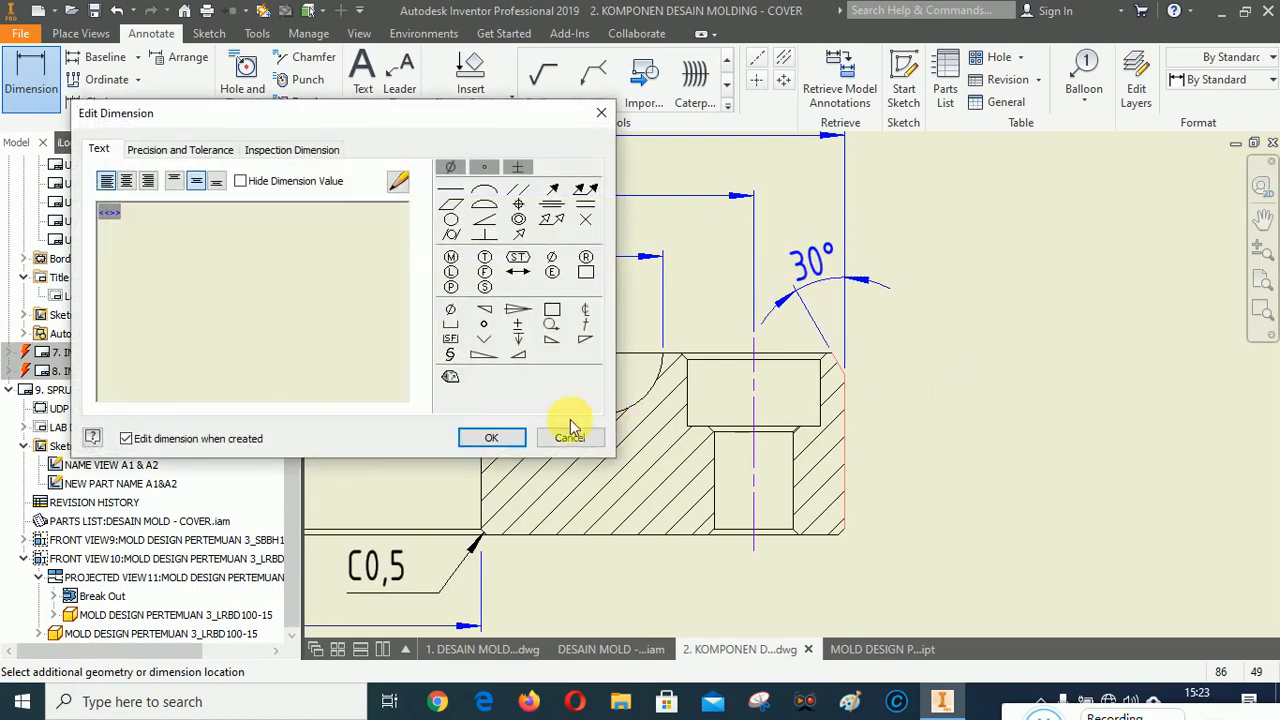
{"action": "left_click", "coordinate": [571, 432]}
{"action": "scroll", "coordinate": [1012, 340], "scroll_direction": "up", "scroll_amount": 4}
{"action": "scroll", "coordinate": [985, 391], "scroll_direction": "down", "scroll_amount": 5}
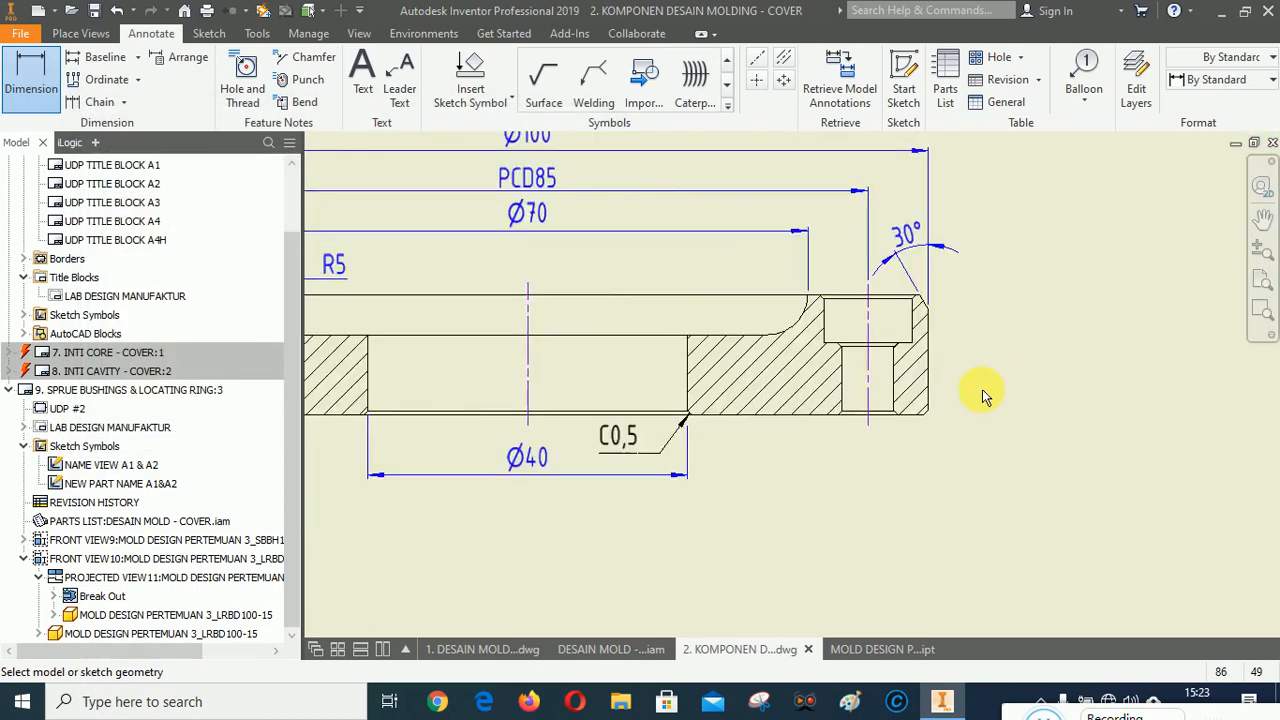
{"action": "scroll", "coordinate": [562, 432], "scroll_direction": "up", "scroll_amount": 2}
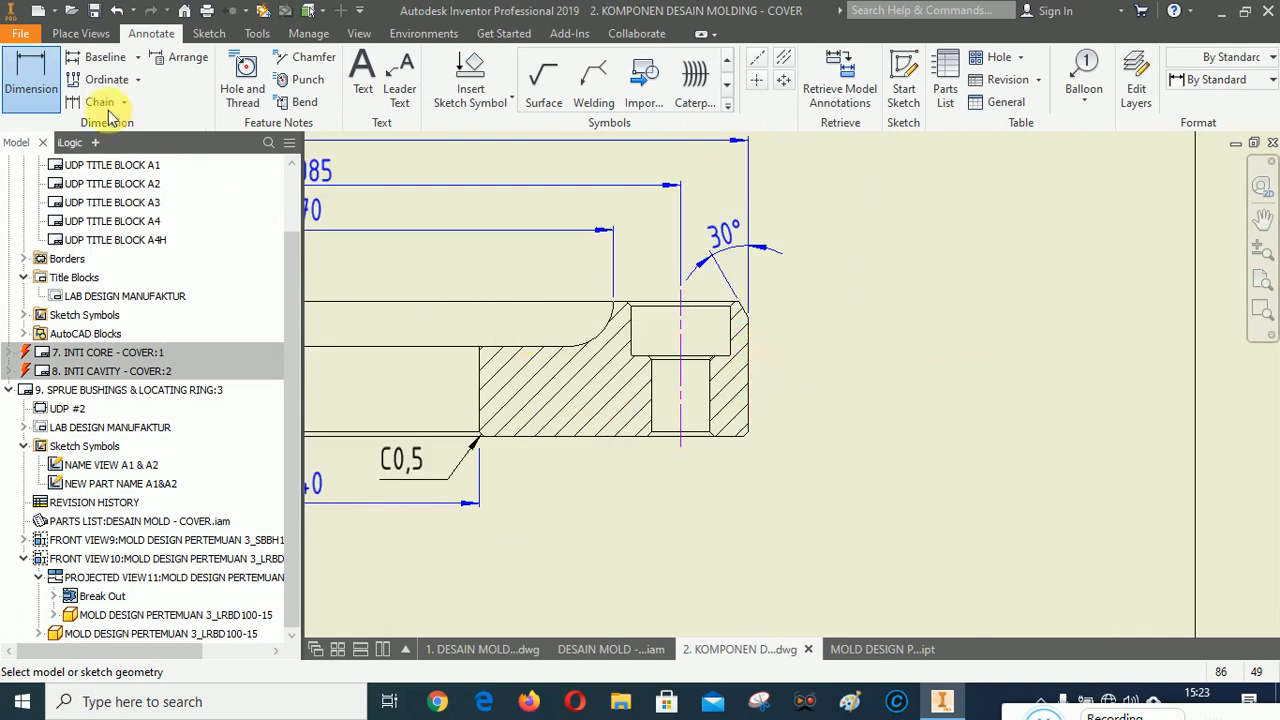
{"action": "left_click", "coordinate": [31, 70]}
{"action": "scroll", "coordinate": [778, 316], "scroll_direction": "down", "scroll_amount": 3}
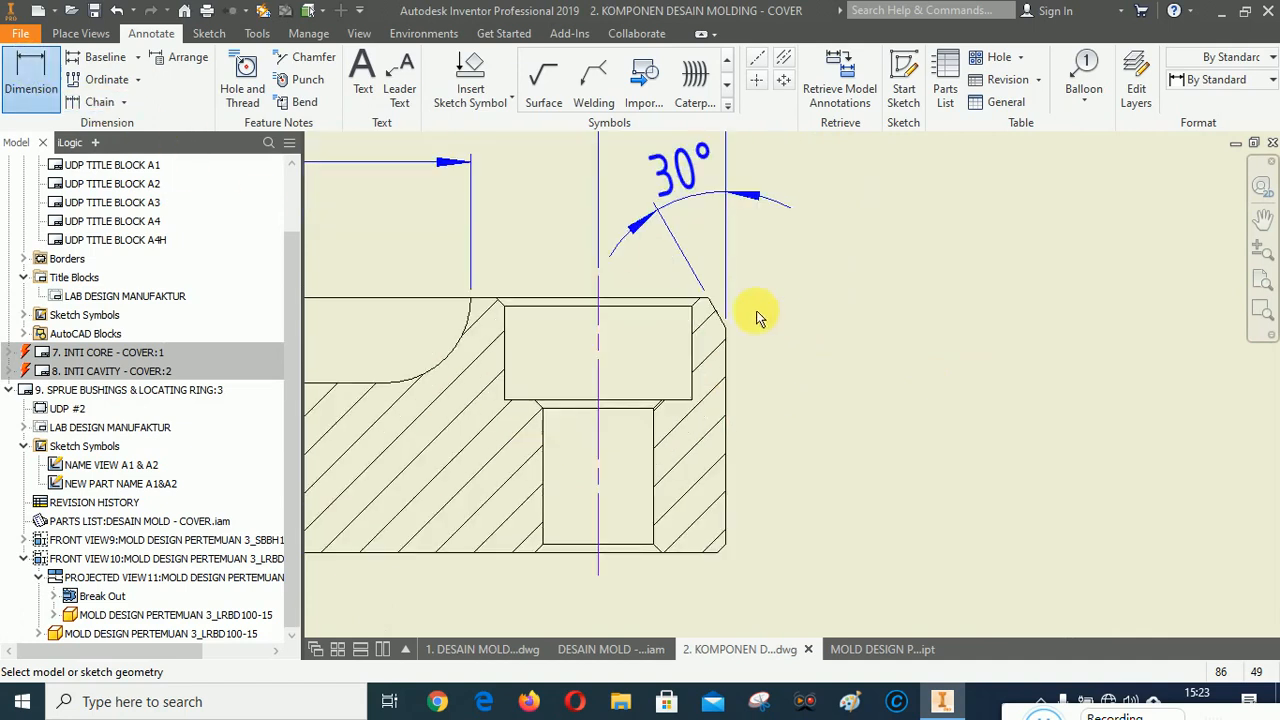
{"action": "scroll", "coordinate": [1028, 364], "scroll_direction": "up", "scroll_amount": 6}
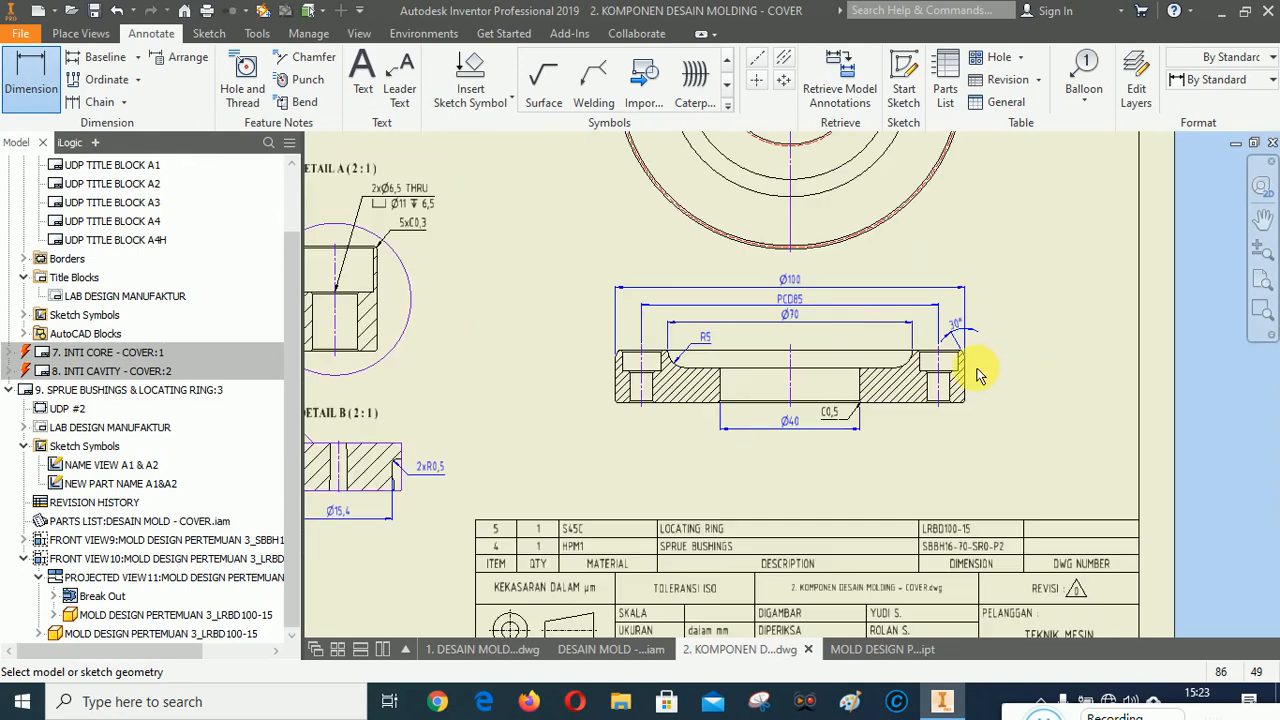
{"action": "scroll", "coordinate": [978, 374], "scroll_direction": "down", "scroll_amount": 3}
{"action": "right_click", "coordinate": [1150, 357]}
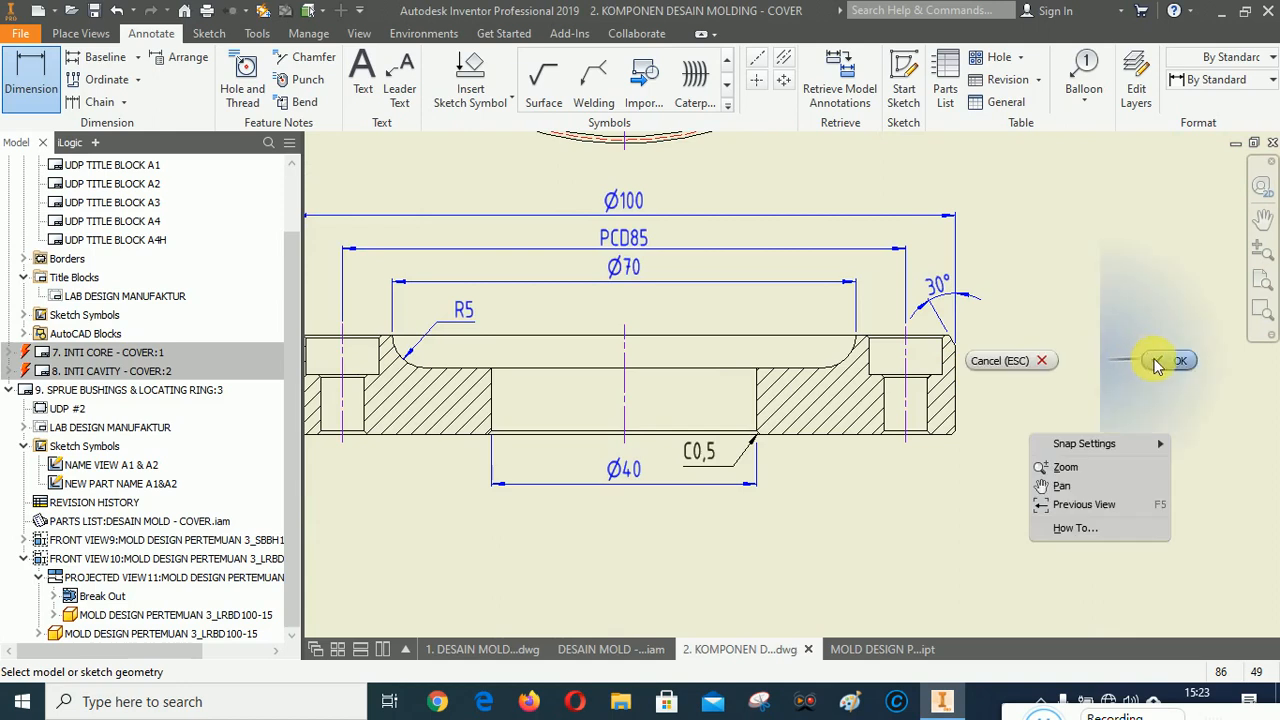
{"action": "left_click", "coordinate": [1000, 357]}
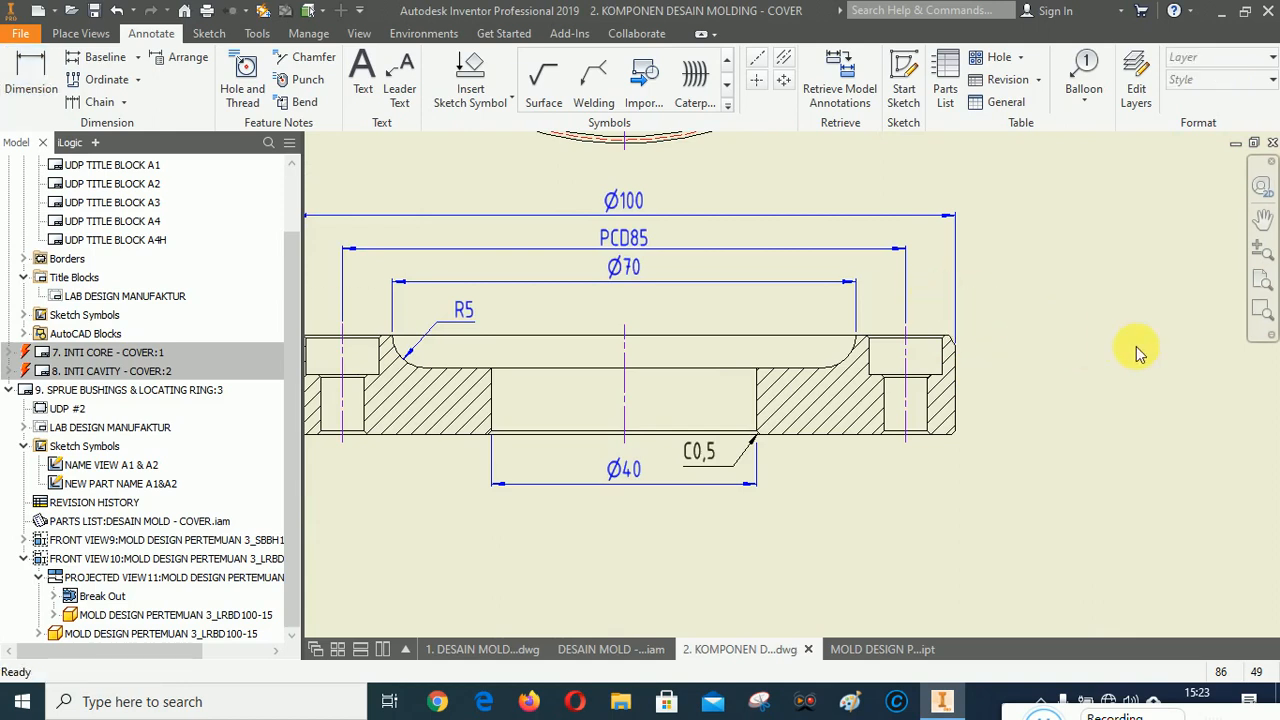
Dimension the angle of the chamfer at the ring's left upper outer corner against the vertical edge.
{"action": "scroll", "coordinate": [1137, 346], "scroll_direction": "up", "scroll_amount": 2}
{"action": "scroll", "coordinate": [623, 240], "scroll_direction": "down", "scroll_amount": 4}
{"action": "key", "text": "d"}
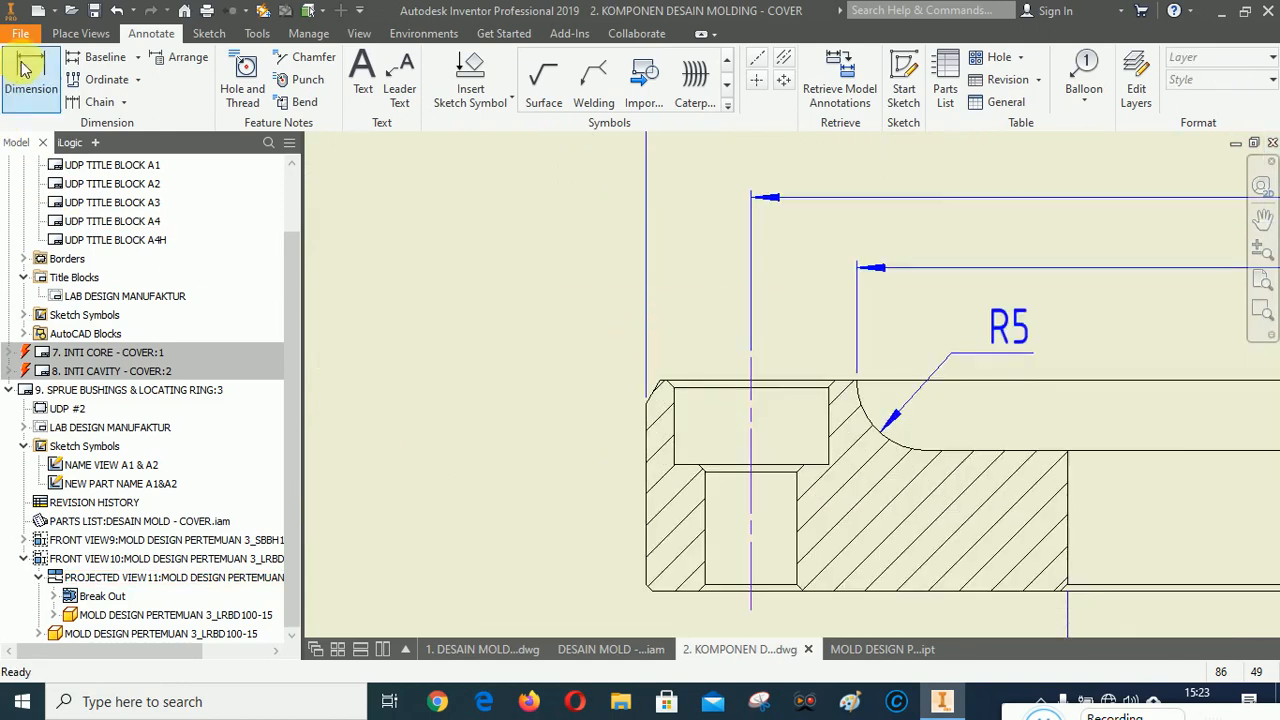
{"action": "scroll", "coordinate": [660, 388], "scroll_direction": "down", "scroll_amount": 3}
{"action": "left_click", "coordinate": [662, 381]}
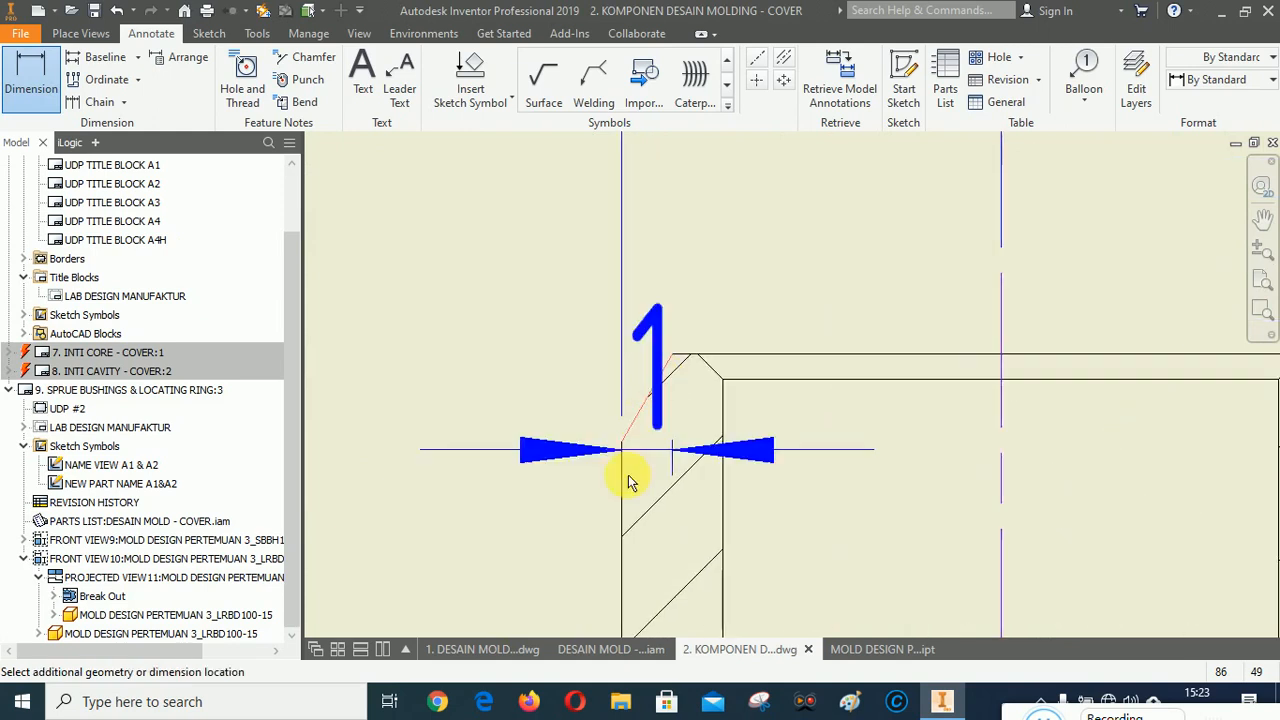
{"action": "left_click", "coordinate": [637, 508]}
{"action": "scroll", "coordinate": [686, 386], "scroll_direction": "up", "scroll_amount": 2}
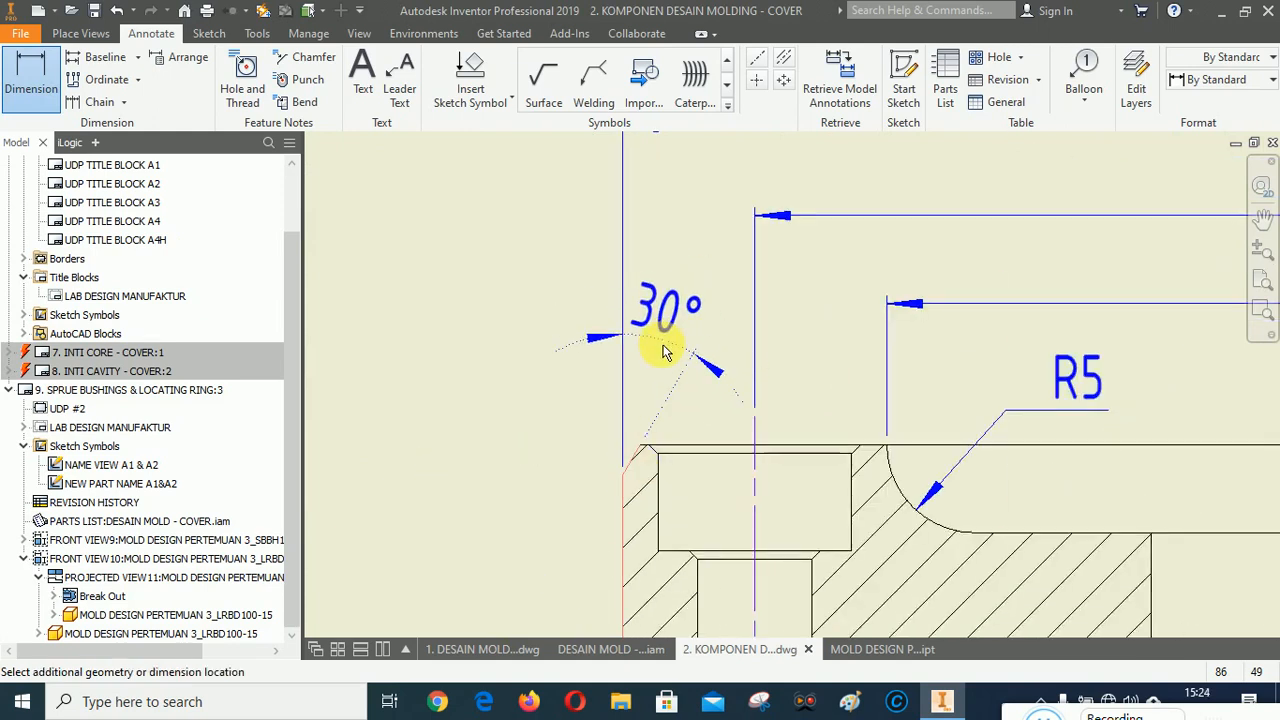
{"action": "left_click", "coordinate": [588, 427]}
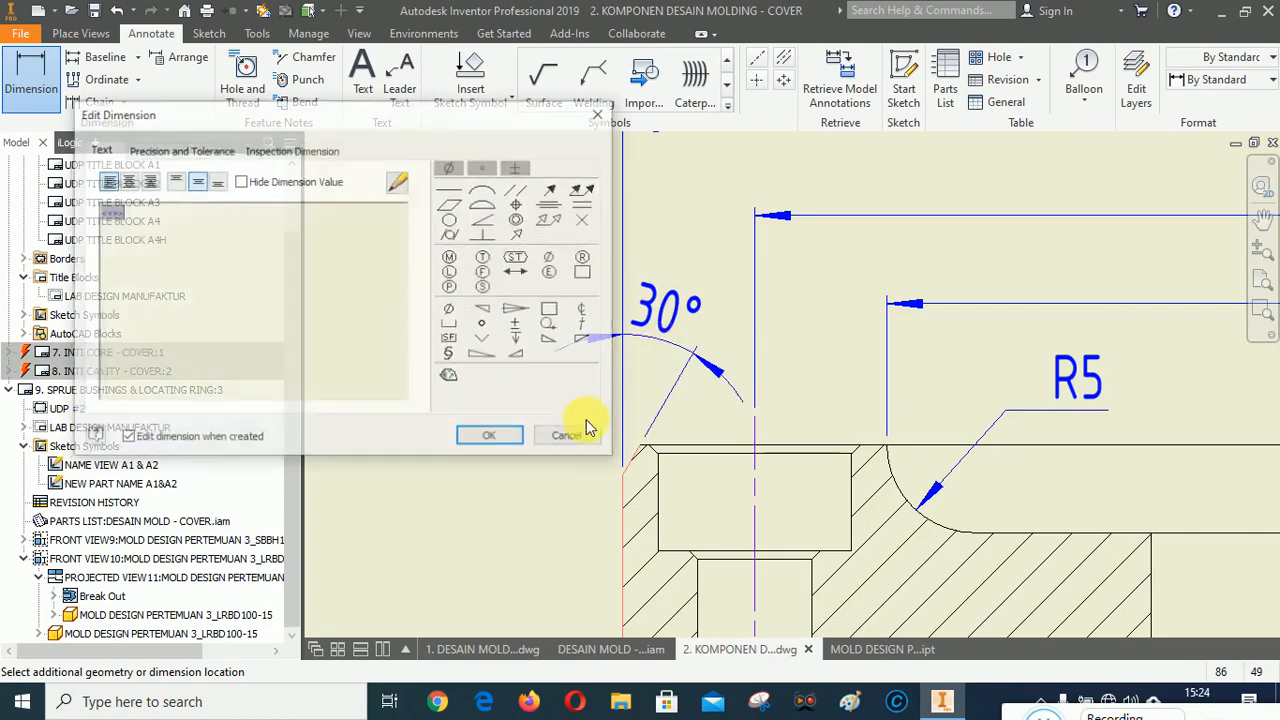
{"action": "left_click", "coordinate": [491, 440]}
Dimension the vertical height of the left upper chamfer, setting its primary unit precision to two decimals.
{"action": "scroll", "coordinate": [650, 484], "scroll_direction": "up", "scroll_amount": 2}
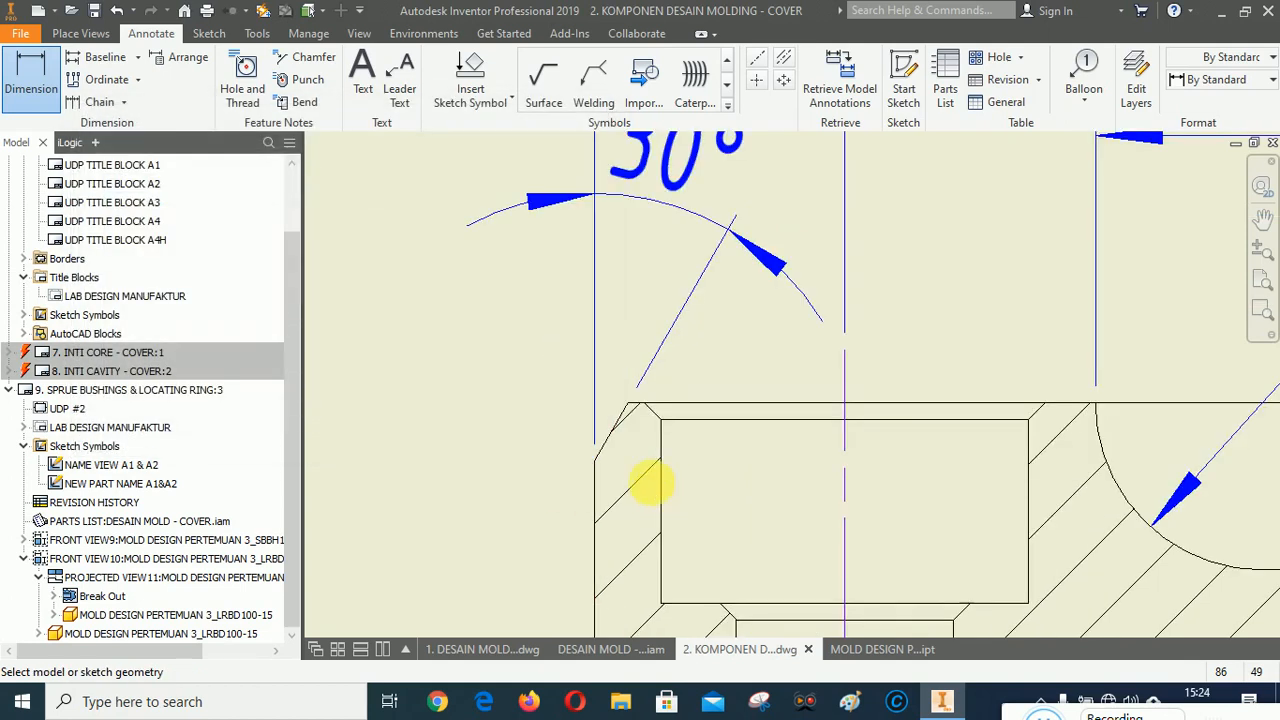
{"action": "left_click", "coordinate": [629, 410]}
{"action": "left_click", "coordinate": [596, 460]}
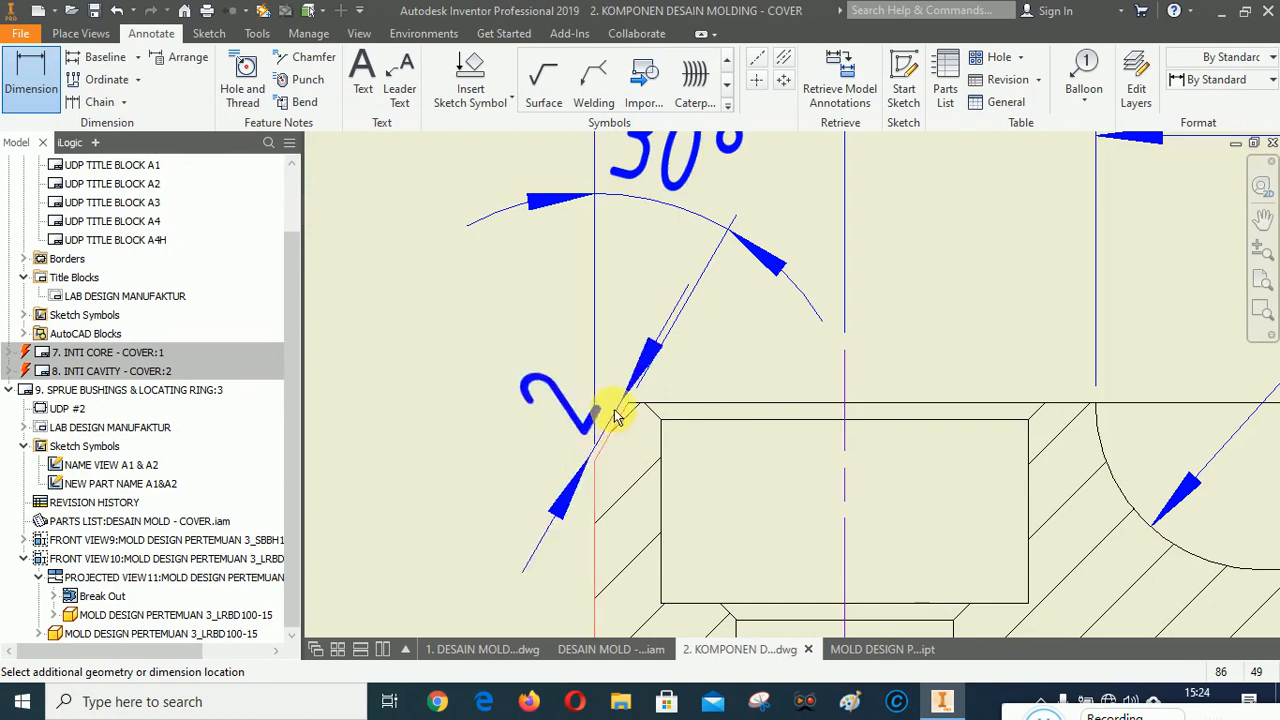
{"action": "scroll", "coordinate": [610, 410], "scroll_direction": "down", "scroll_amount": 3}
{"action": "left_click", "coordinate": [518, 422]}
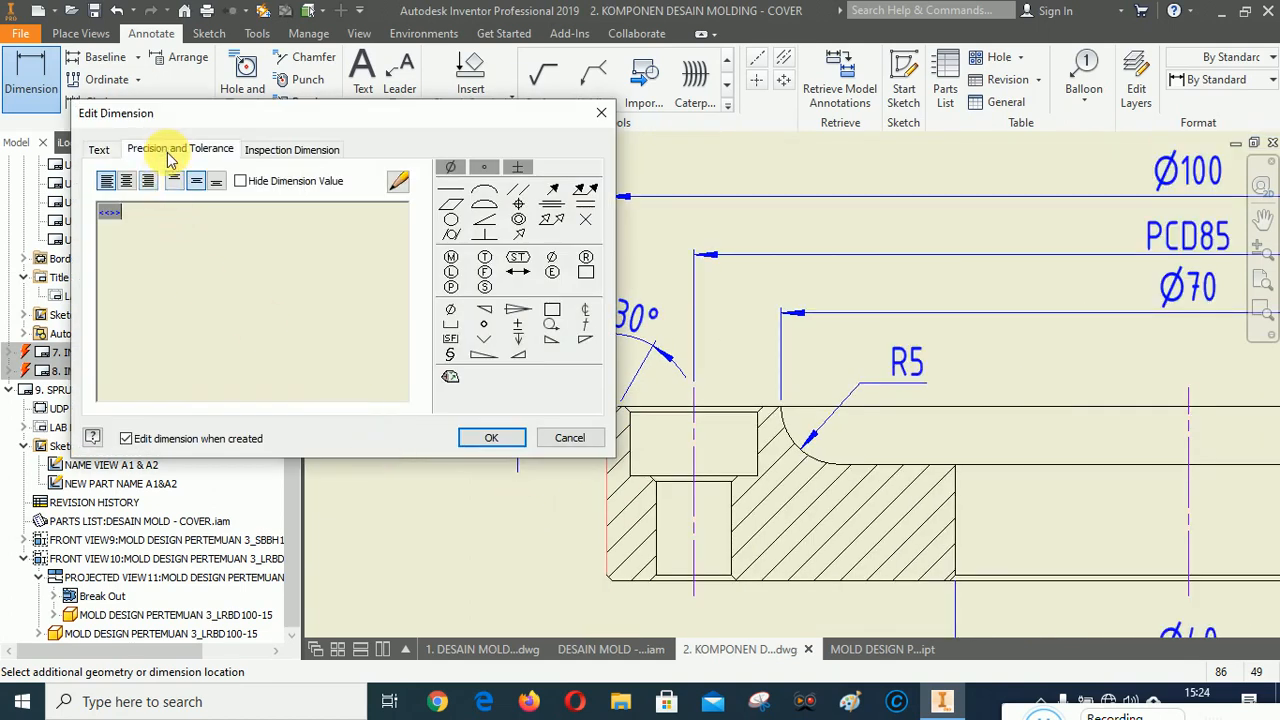
{"action": "left_click", "coordinate": [172, 149]}
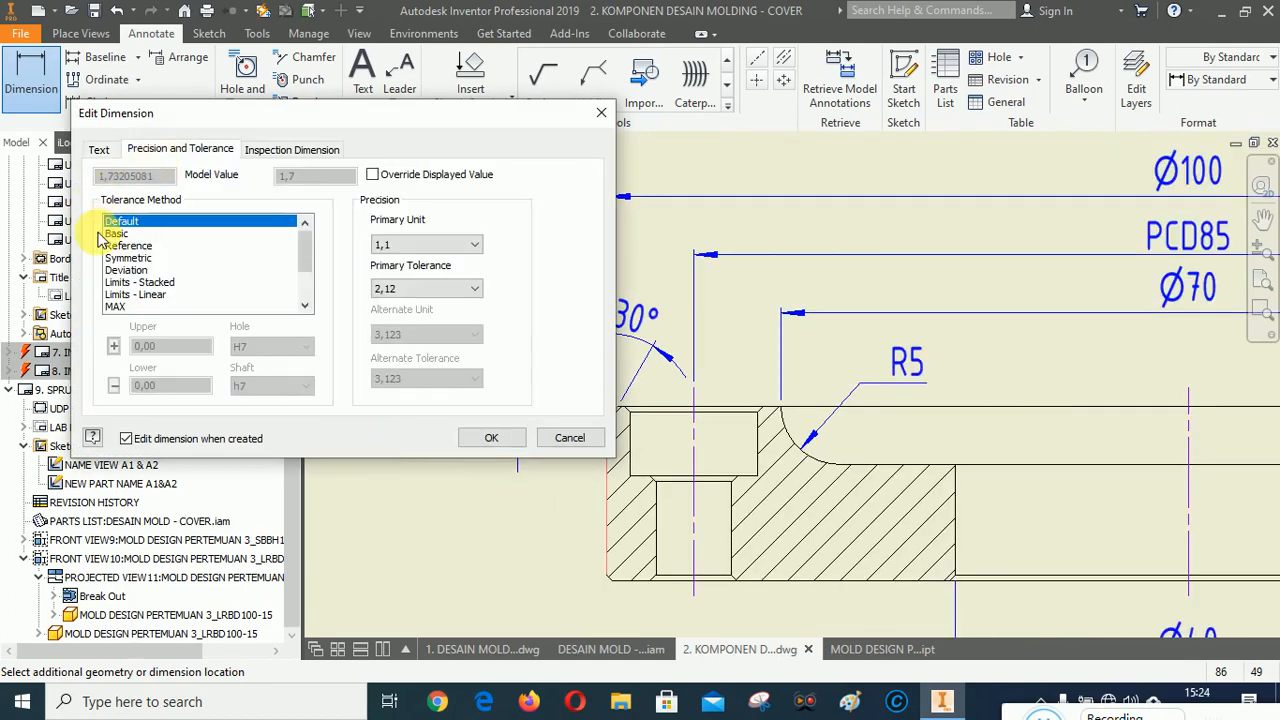
{"action": "left_click", "coordinate": [422, 248]}
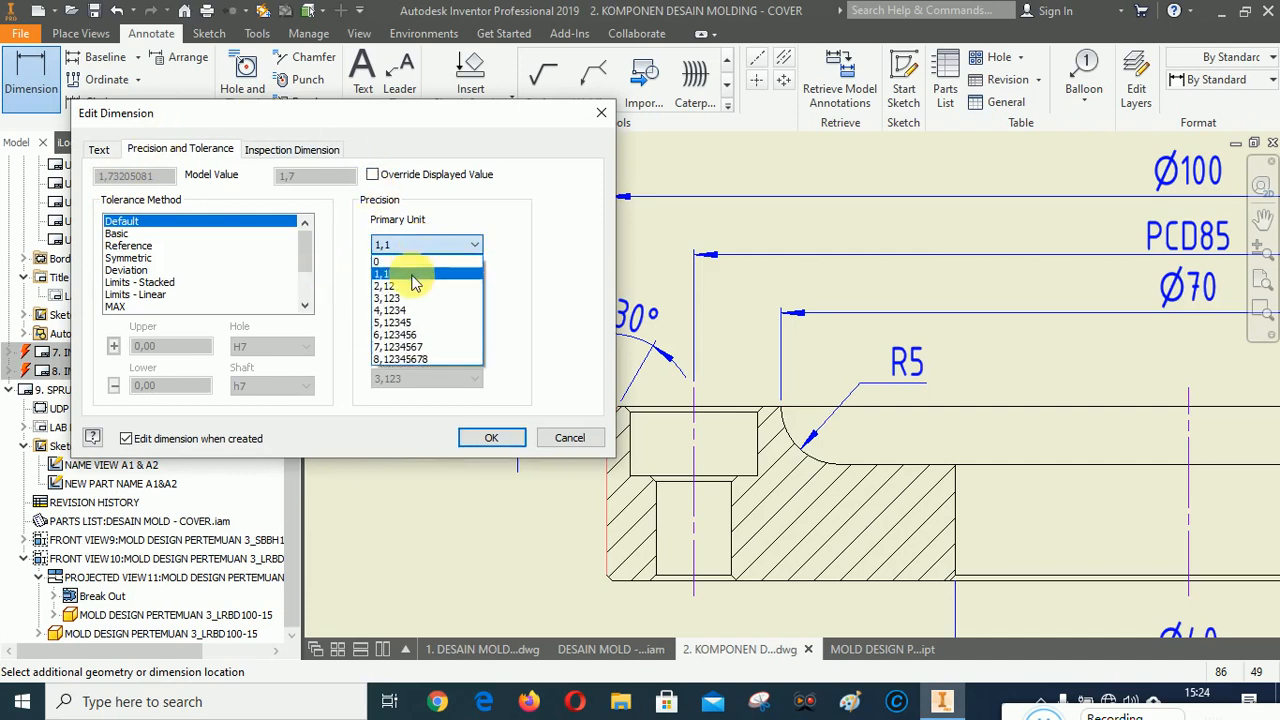
{"action": "left_click", "coordinate": [410, 279]}
{"action": "left_click", "coordinate": [500, 437]}
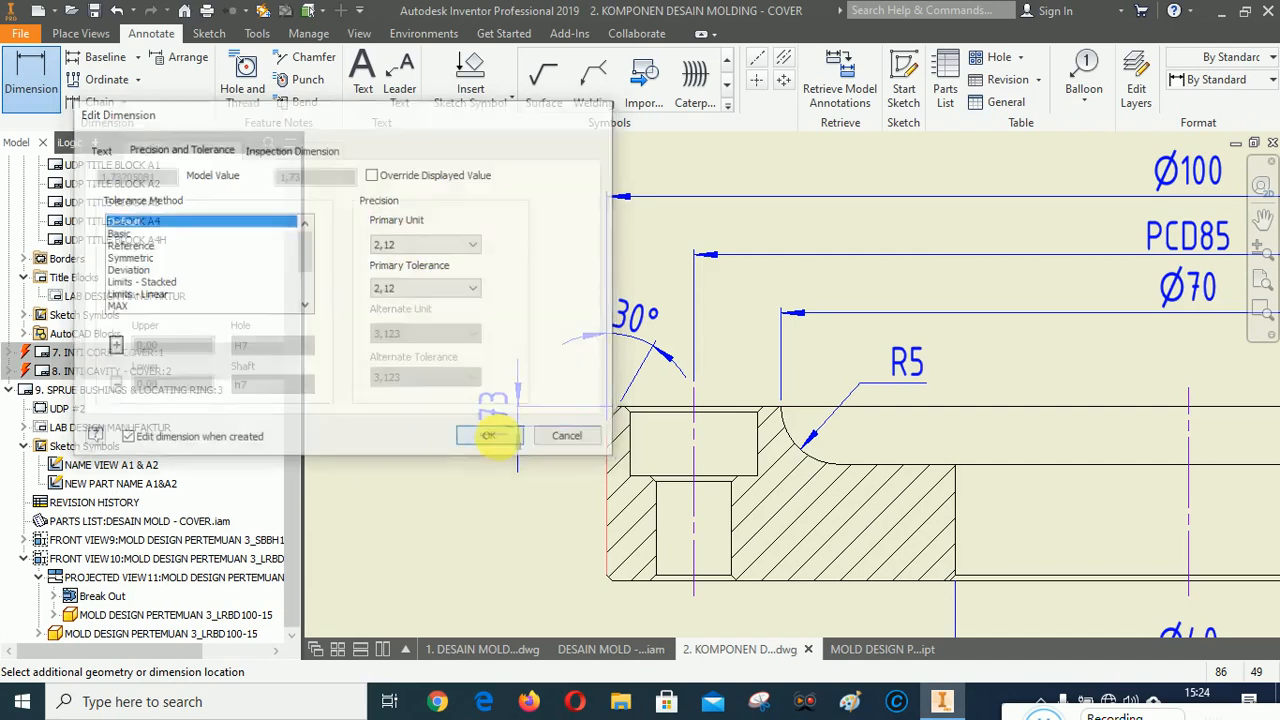
Dimension the ring's overall height along its left side and finish the dimension command.
{"action": "scroll", "coordinate": [600, 420], "scroll_direction": "up", "scroll_amount": 5}
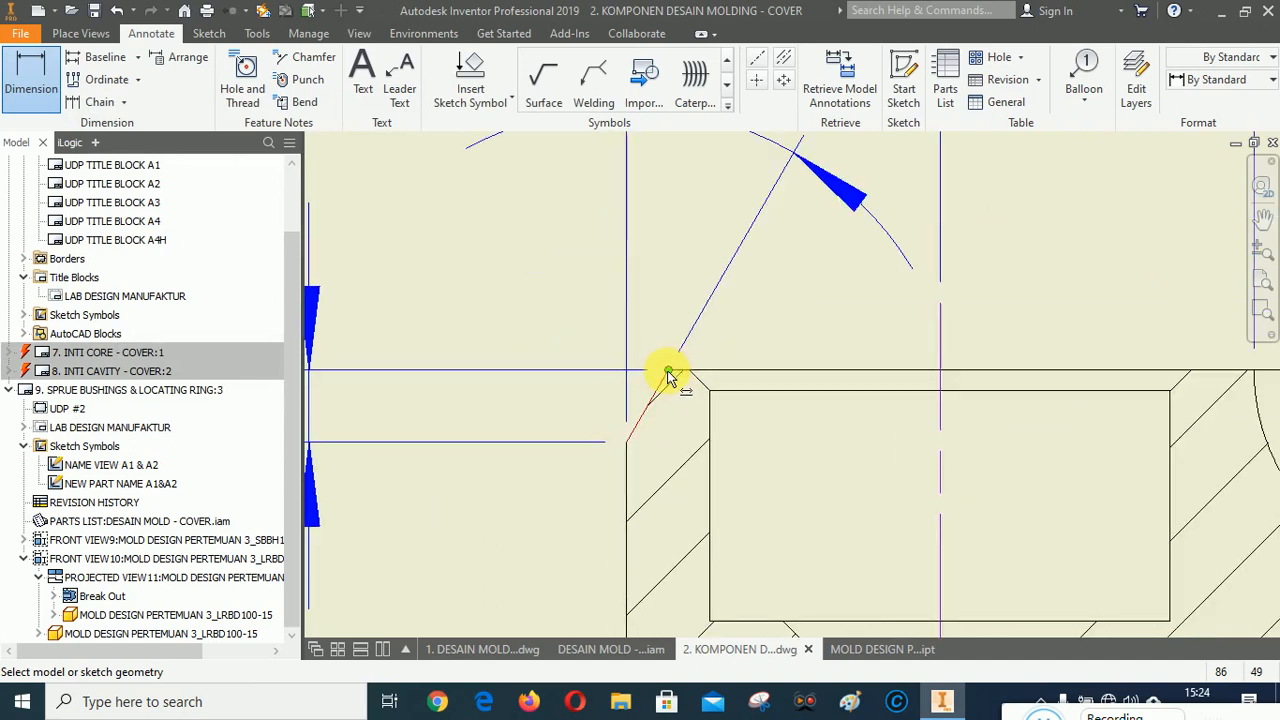
{"action": "left_click", "coordinate": [668, 372]}
{"action": "scroll", "coordinate": [668, 372], "scroll_direction": "down", "scroll_amount": 4}
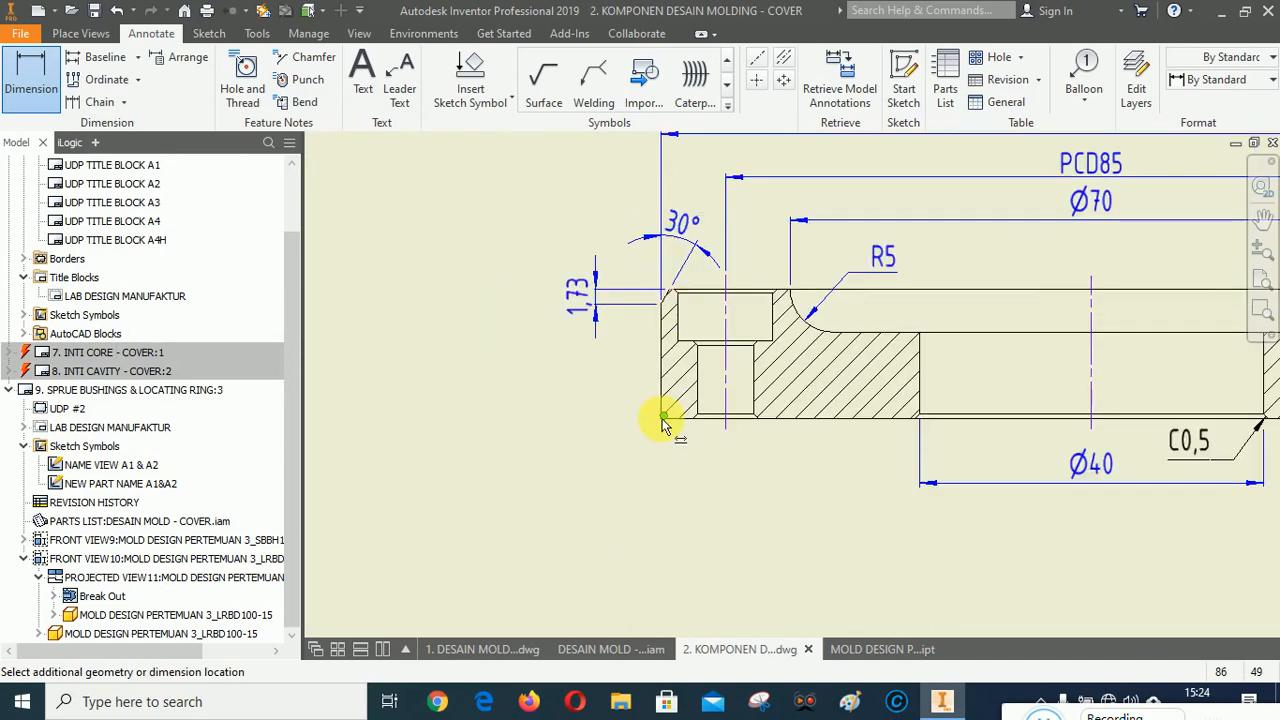
{"action": "scroll", "coordinate": [663, 423], "scroll_direction": "up", "scroll_amount": 4}
{"action": "scroll", "coordinate": [660, 463], "scroll_direction": "down", "scroll_amount": 2}
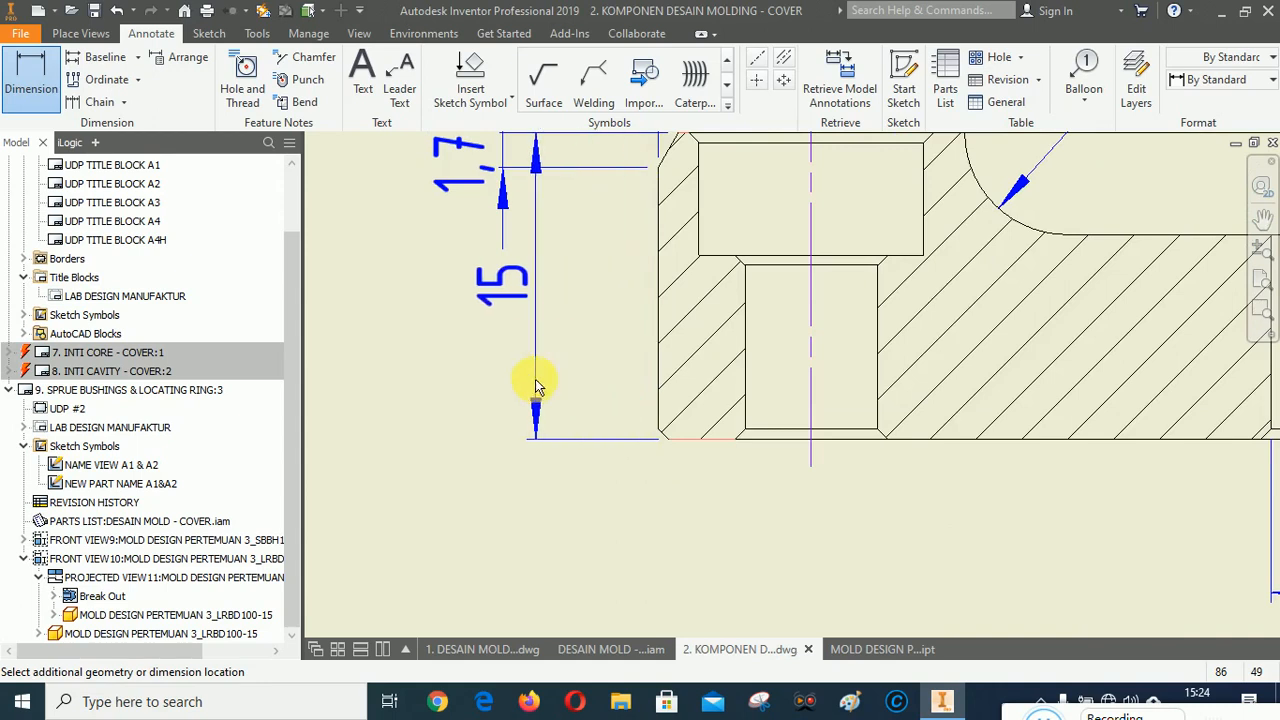
{"action": "scroll", "coordinate": [535, 379], "scroll_direction": "down", "scroll_amount": 2}
{"action": "left_click", "coordinate": [413, 345]}
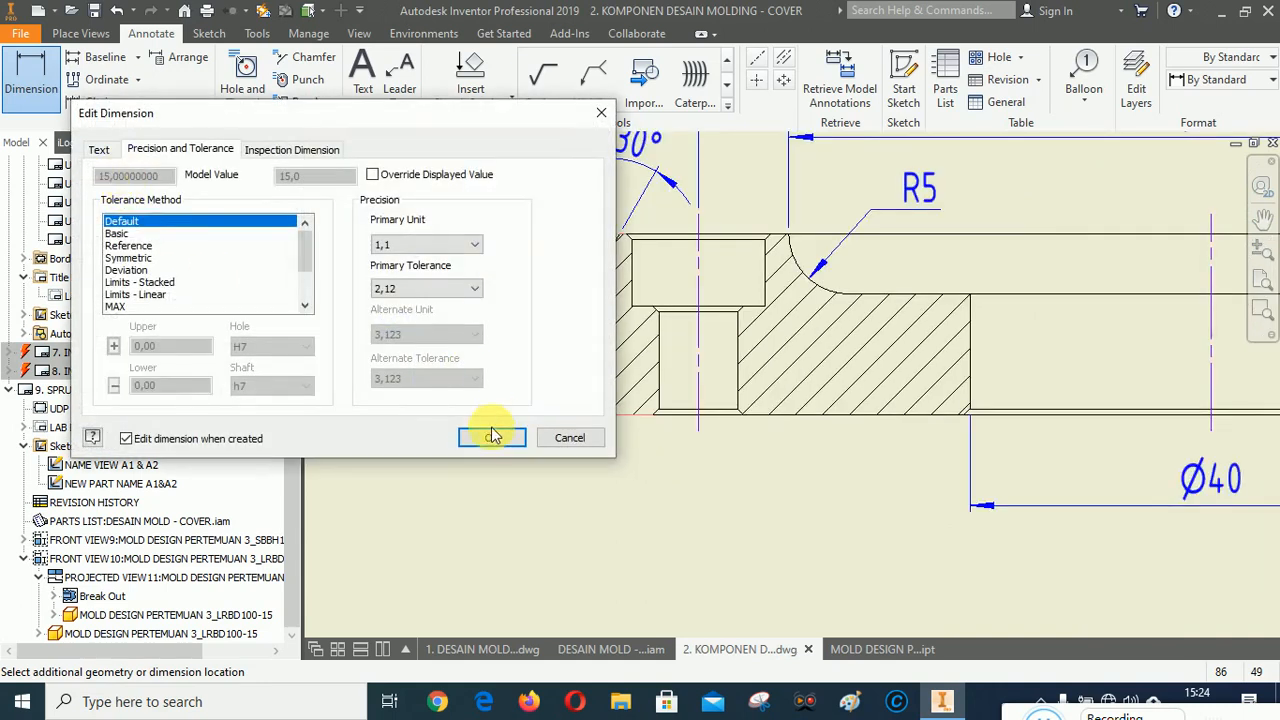
{"action": "left_click", "coordinate": [485, 432]}
{"action": "right_click", "coordinate": [435, 517]}
{"action": "left_click", "coordinate": [519, 519]}
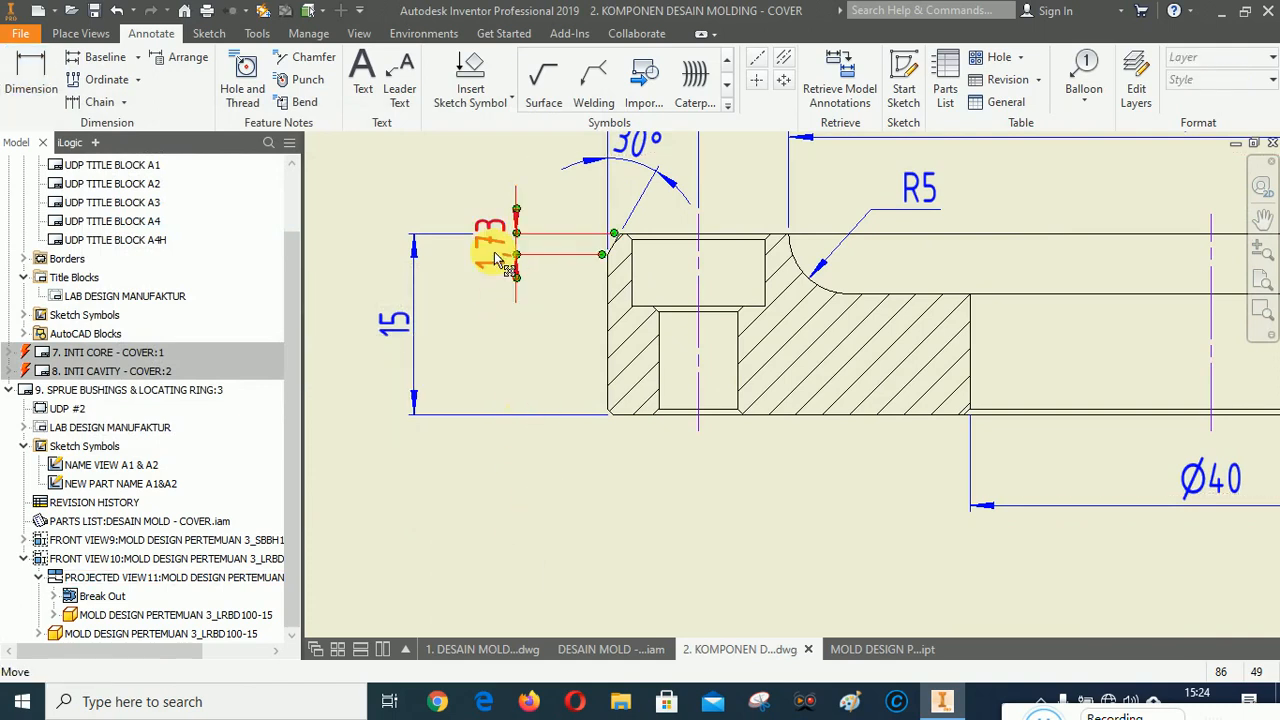
Arrange the chamfer height and overall height dimensions, then move the chamfer height text down between its arrows.
{"action": "left_click", "coordinate": [494, 243]}
{"action": "left_click", "coordinate": [397, 332]}
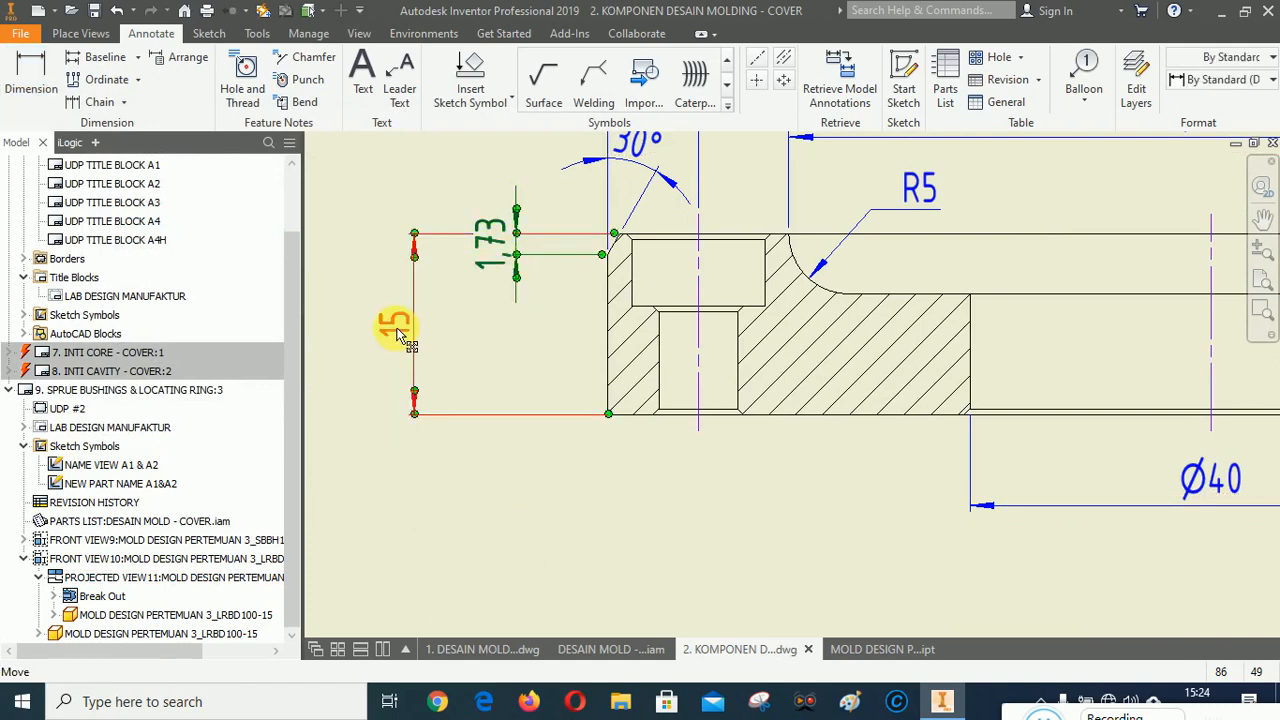
{"action": "right_click", "coordinate": [397, 333]}
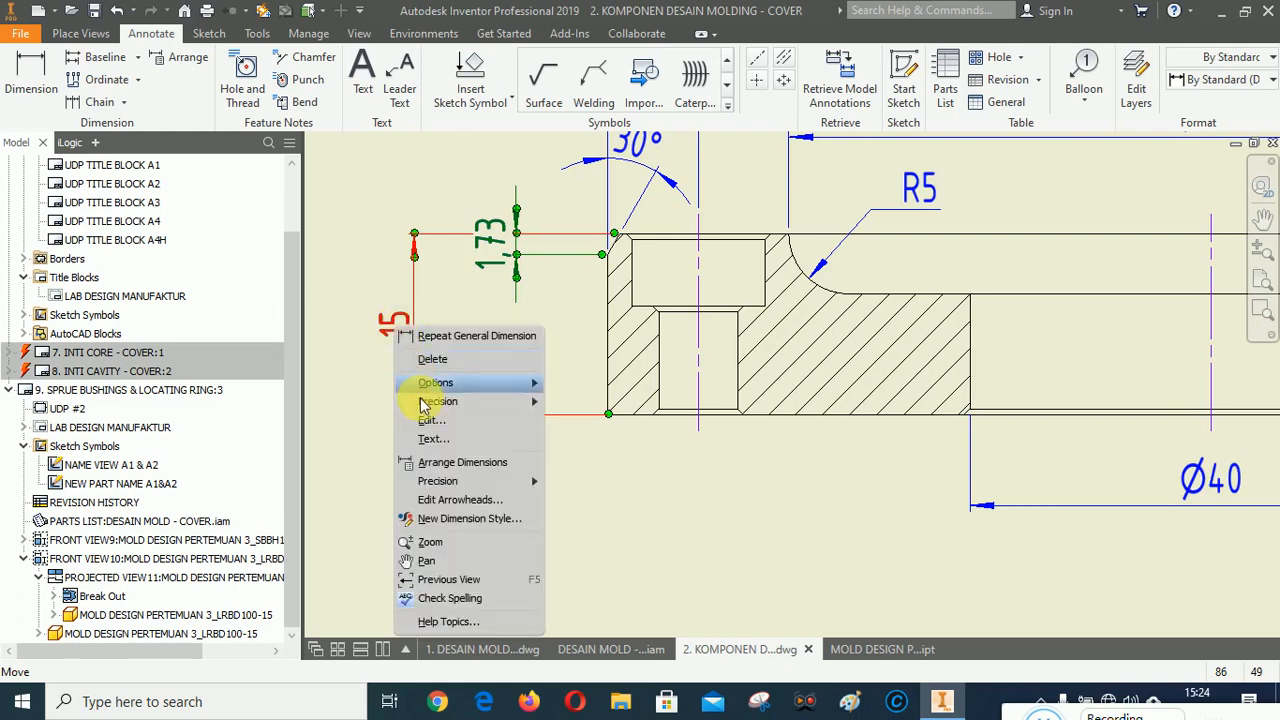
{"action": "left_click", "coordinate": [468, 461]}
{"action": "left_click", "coordinate": [486, 236]}
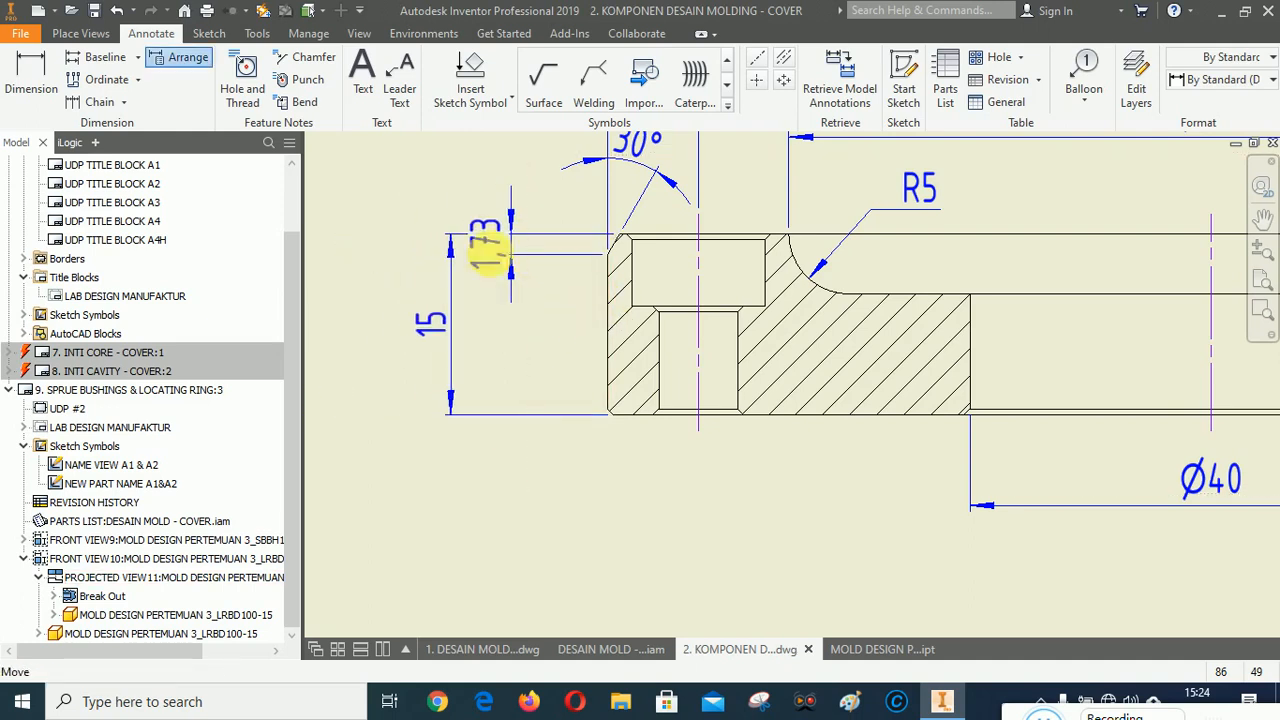
{"action": "scroll", "coordinate": [489, 239], "scroll_direction": "up", "scroll_amount": 3}
{"action": "left_click_drag", "start_coordinate": [505, 250], "coordinate": [548, 377]}
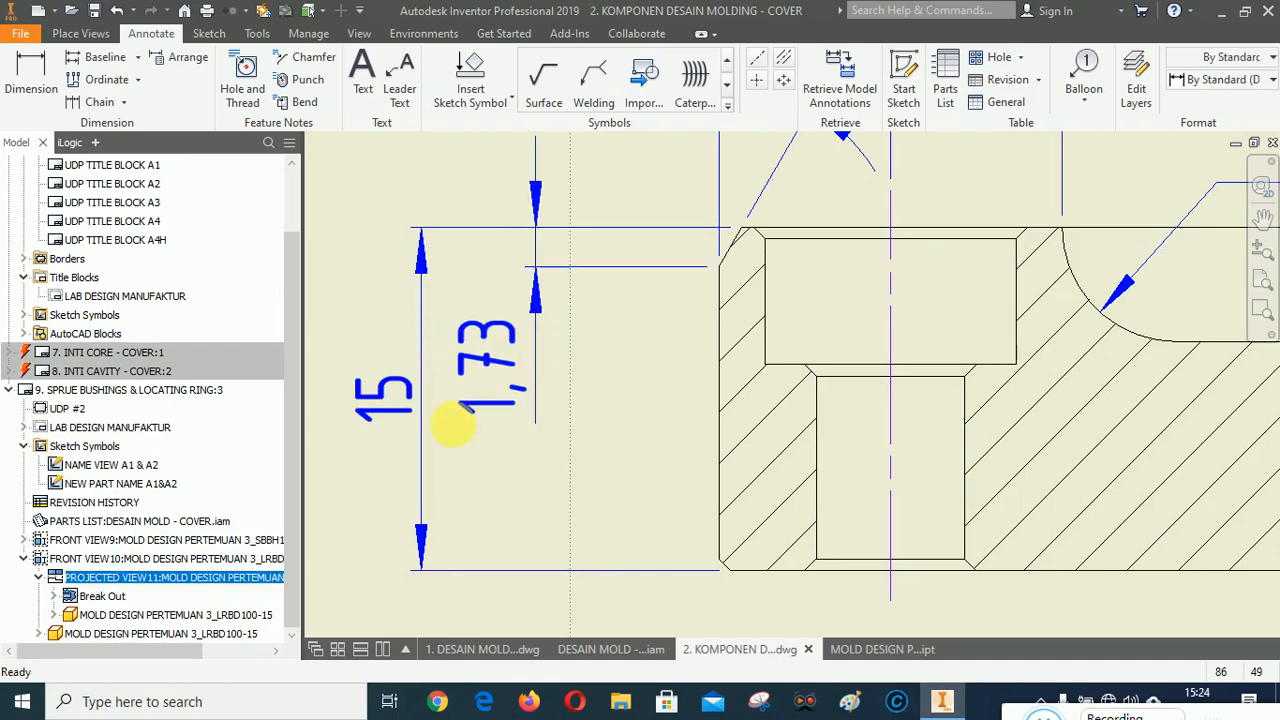
Add a chamfer note to the chamfer at the ring's lower left outer edge.
{"action": "scroll", "coordinate": [340, 370], "scroll_direction": "down", "scroll_amount": 2}
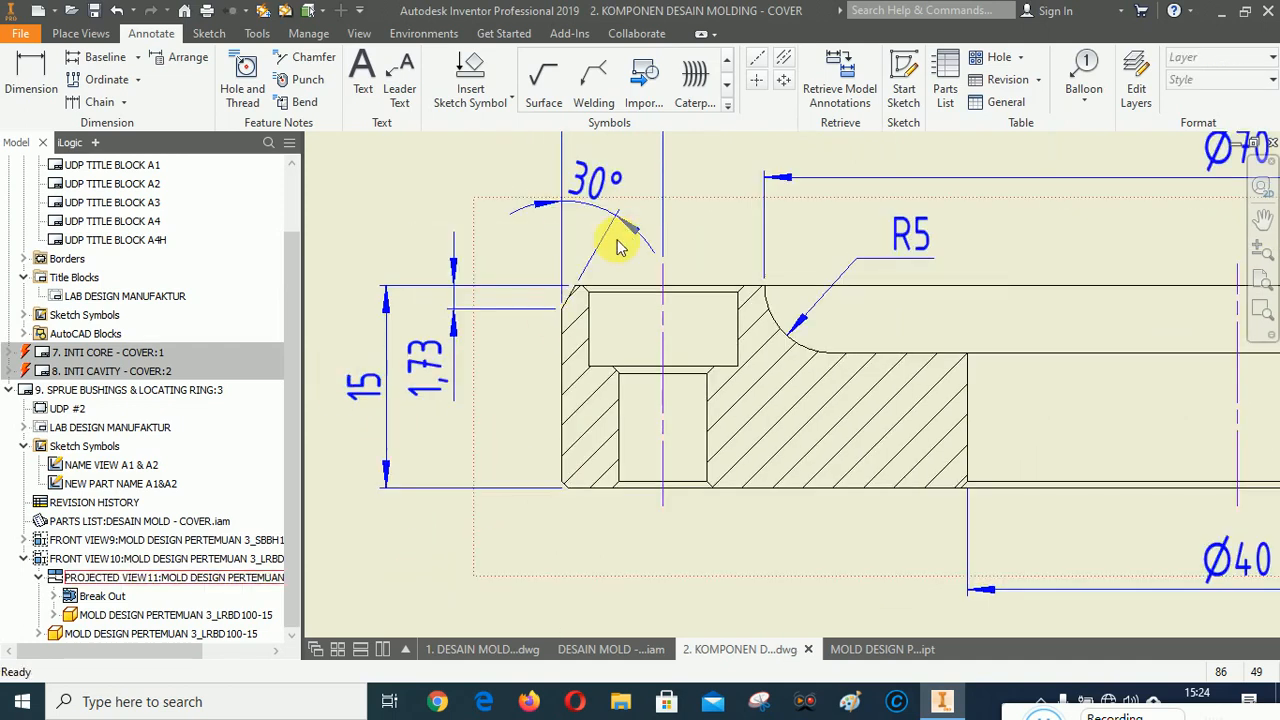
{"action": "scroll", "coordinate": [600, 300], "scroll_direction": "down", "scroll_amount": 2}
{"action": "scroll", "coordinate": [543, 417], "scroll_direction": "up", "scroll_amount": 3}
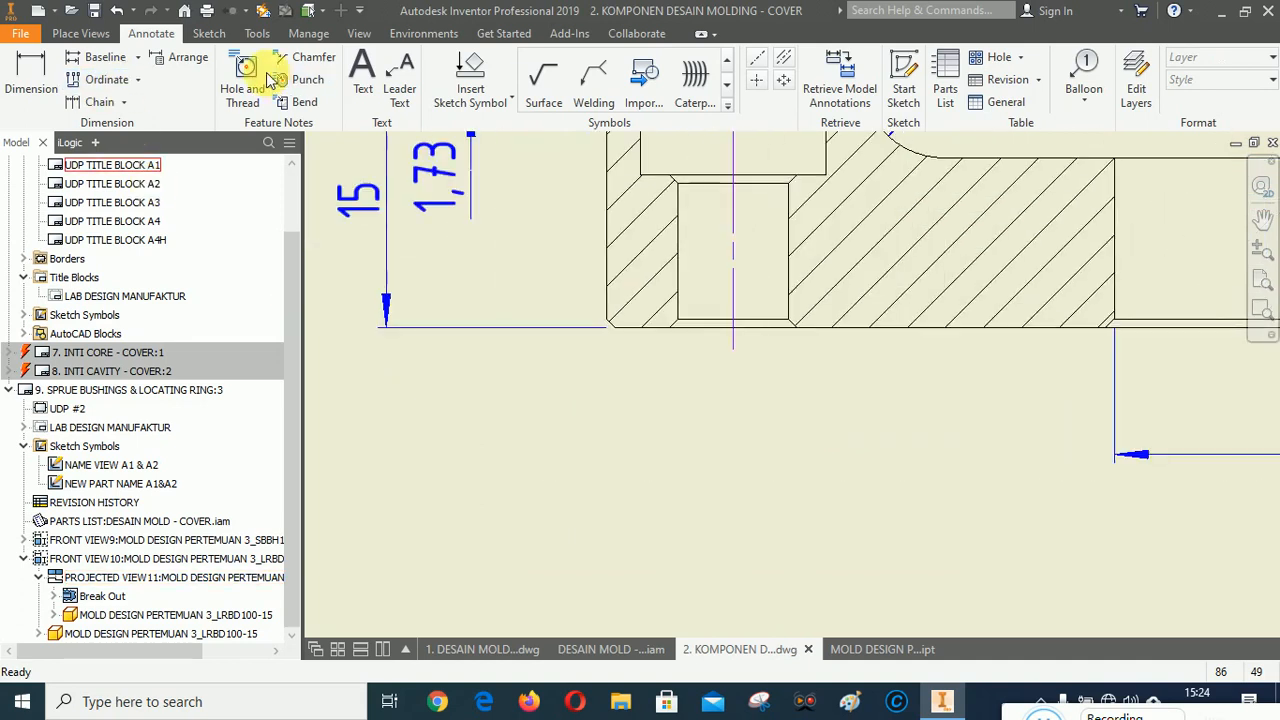
{"action": "left_click", "coordinate": [305, 57]}
{"action": "scroll", "coordinate": [600, 305], "scroll_direction": "up", "scroll_amount": 3}
{"action": "scroll", "coordinate": [600, 305], "scroll_direction": "up", "scroll_amount": 3}
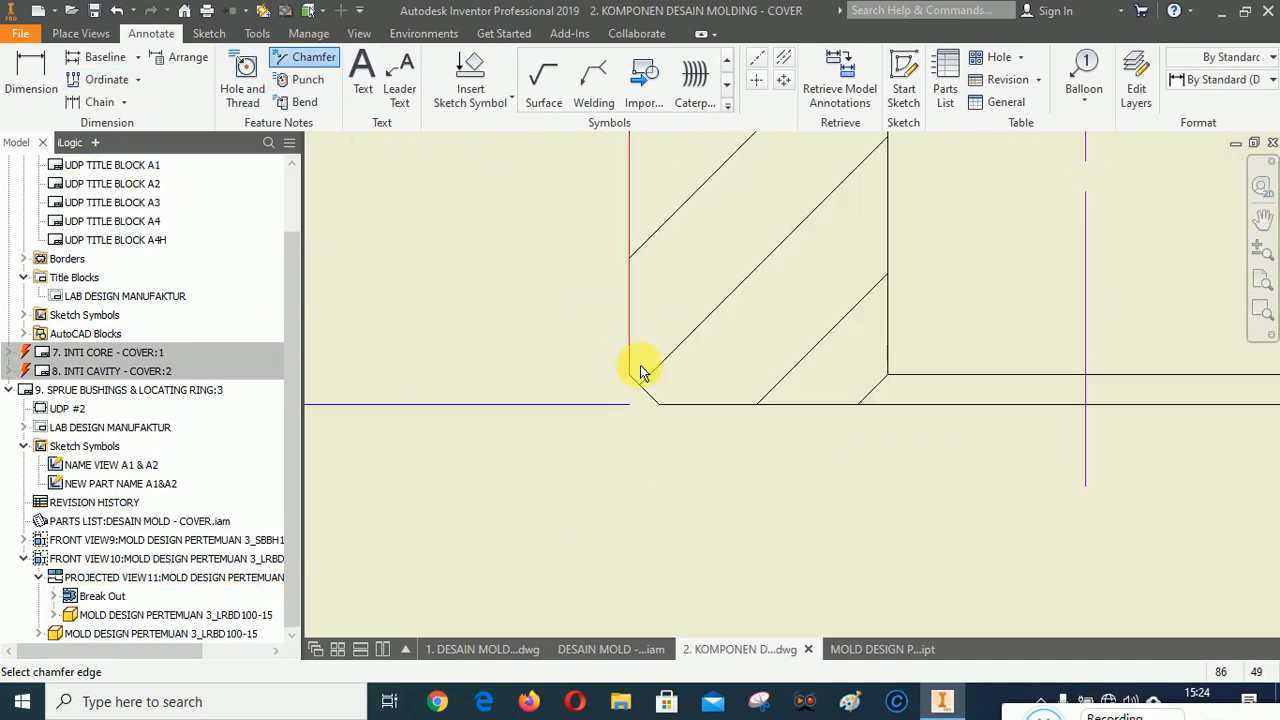
{"action": "left_click", "coordinate": [630, 333]}
{"action": "scroll", "coordinate": [677, 271], "scroll_direction": "down", "scroll_amount": 3}
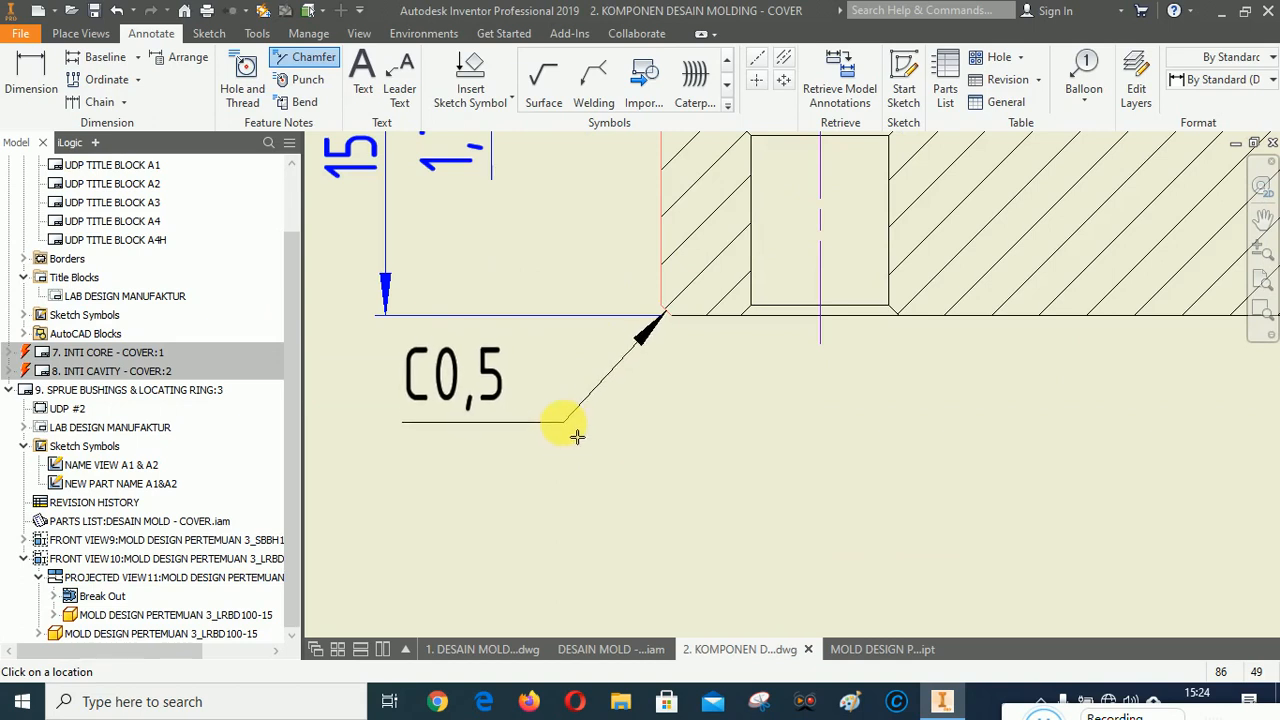
{"action": "left_click", "coordinate": [578, 433]}
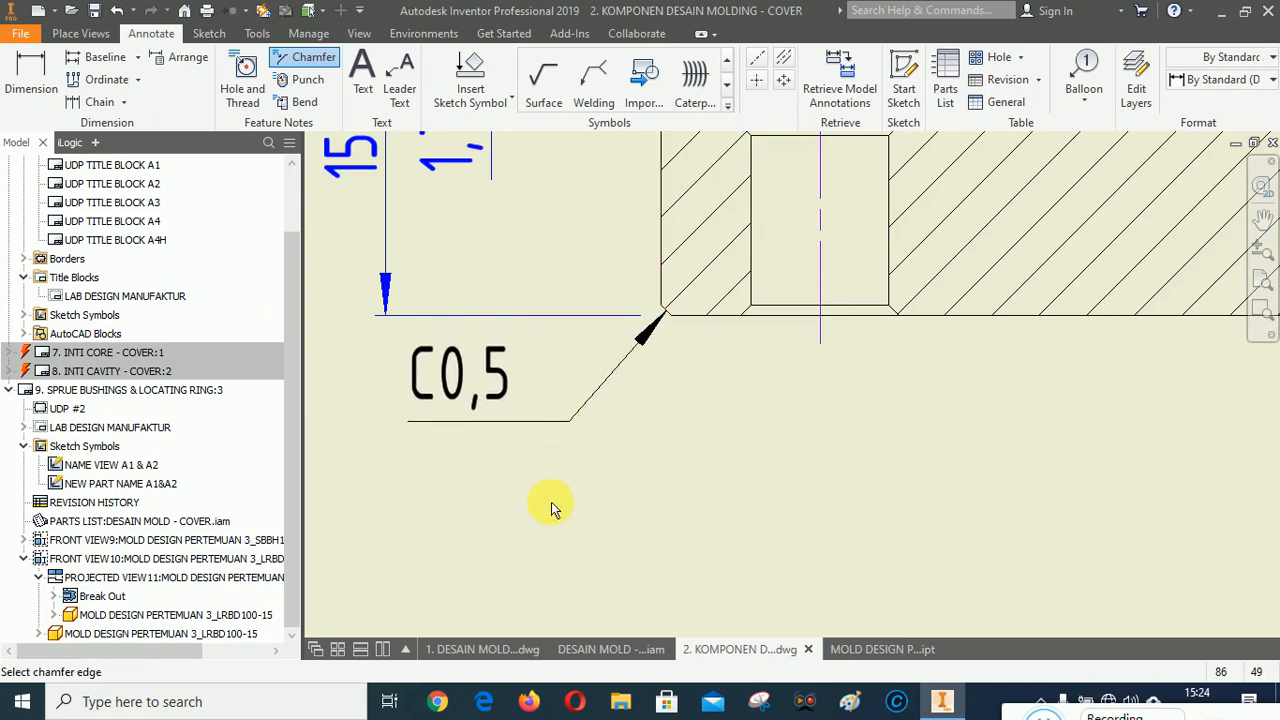
{"action": "scroll", "coordinate": [425, 516], "scroll_direction": "down", "scroll_amount": 3}
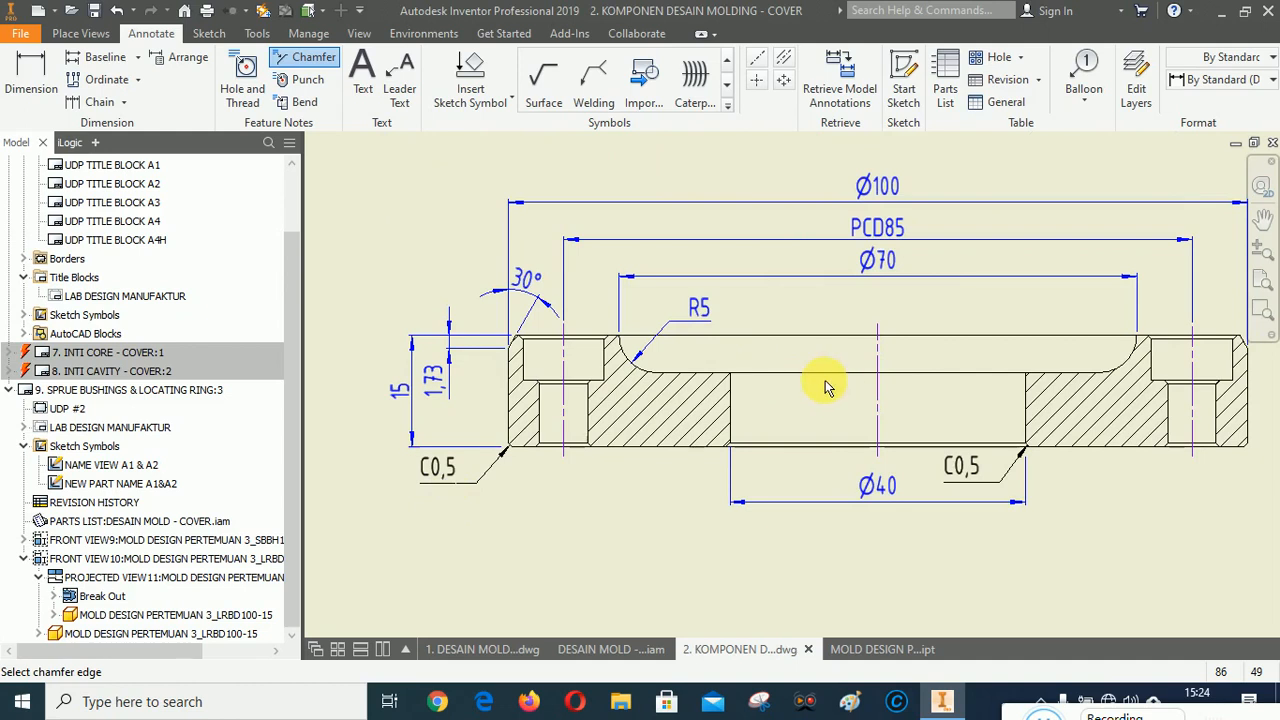
{"action": "scroll", "coordinate": [493, 325], "scroll_direction": "down", "scroll_amount": 2}
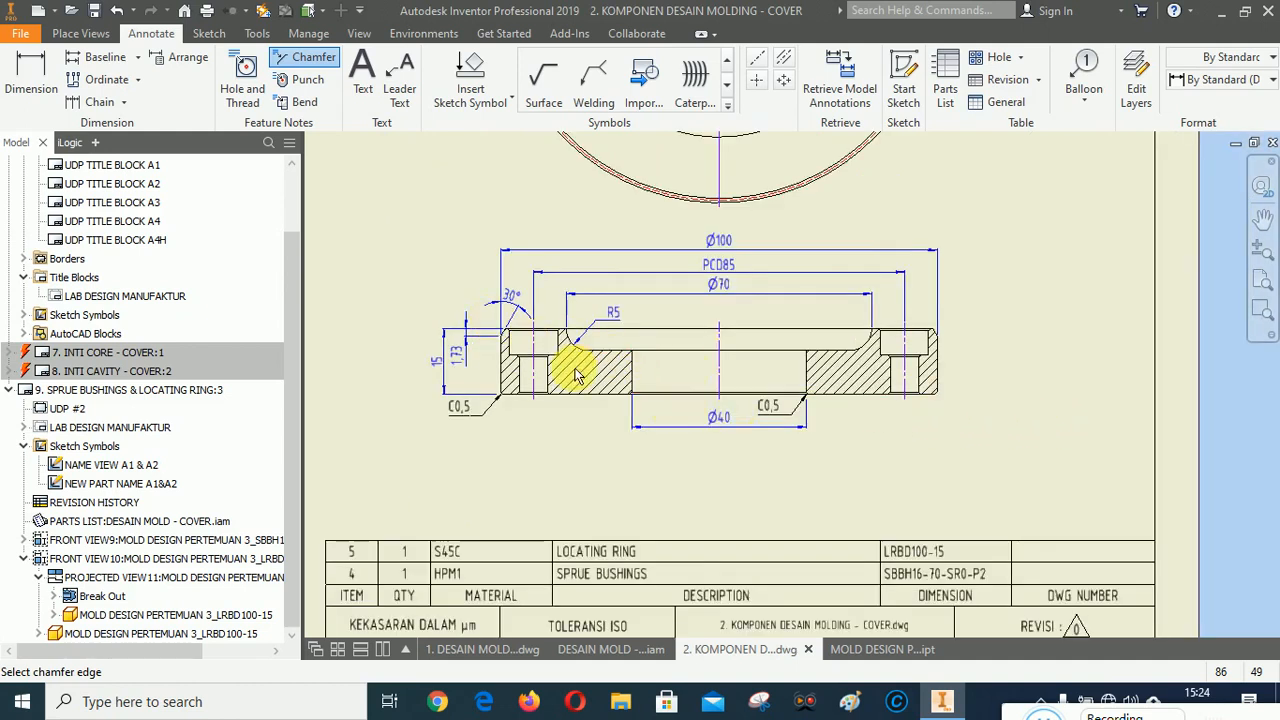
{"action": "scroll", "coordinate": [1004, 409], "scroll_direction": "up", "scroll_amount": 2}
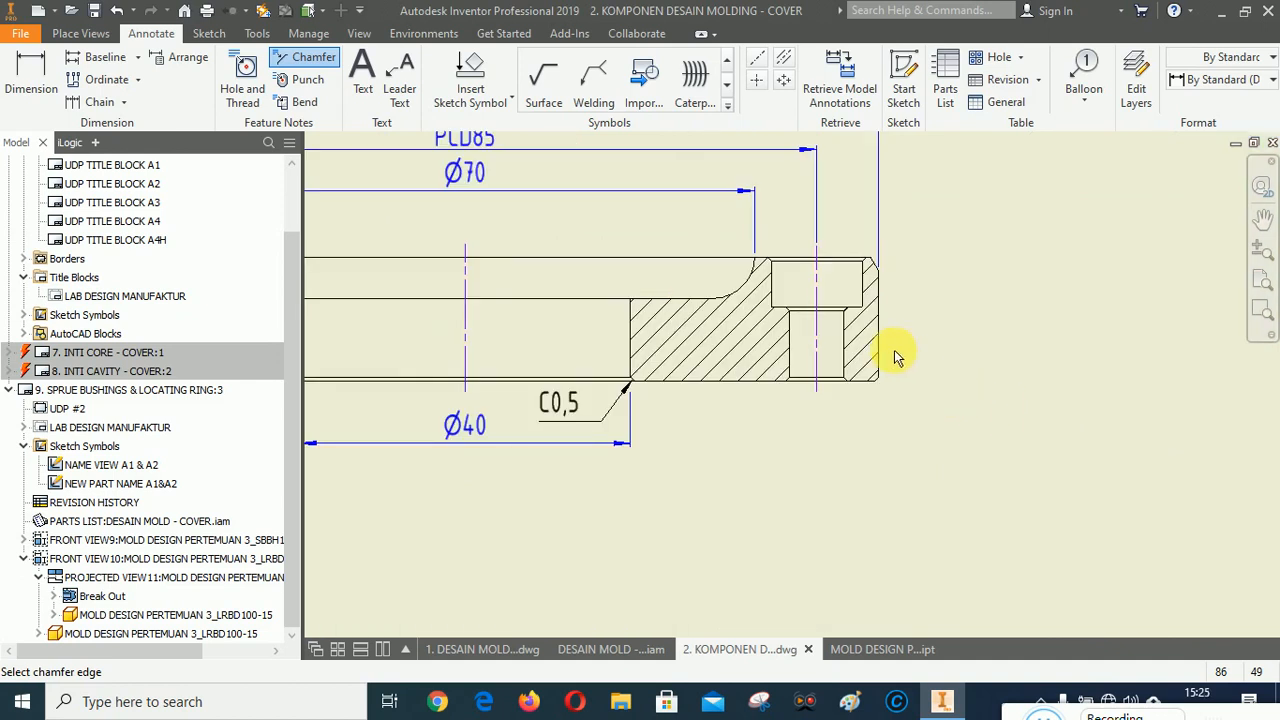
{"action": "scroll", "coordinate": [894, 352], "scroll_direction": "up", "scroll_amount": 2}
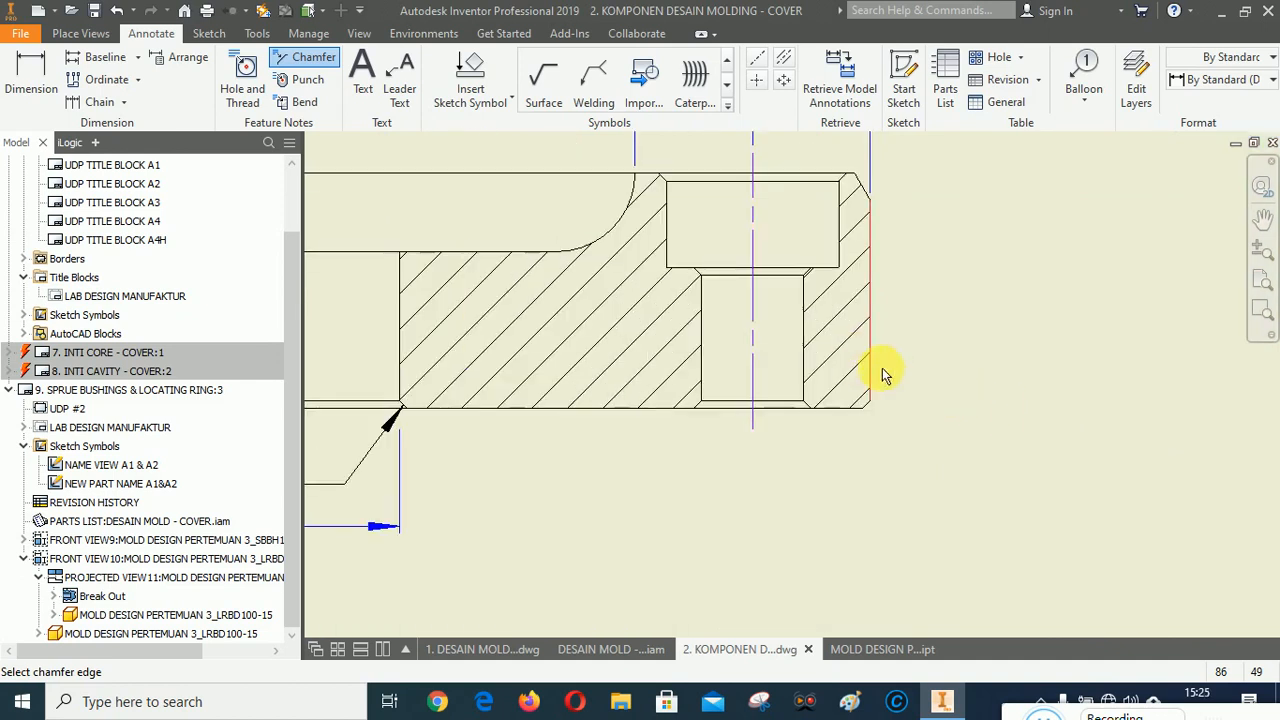
Add a hole note to the counterbored hole in the locating ring section, placing it above the ring.
{"action": "scroll", "coordinate": [800, 342], "scroll_direction": "down", "scroll_amount": 4}
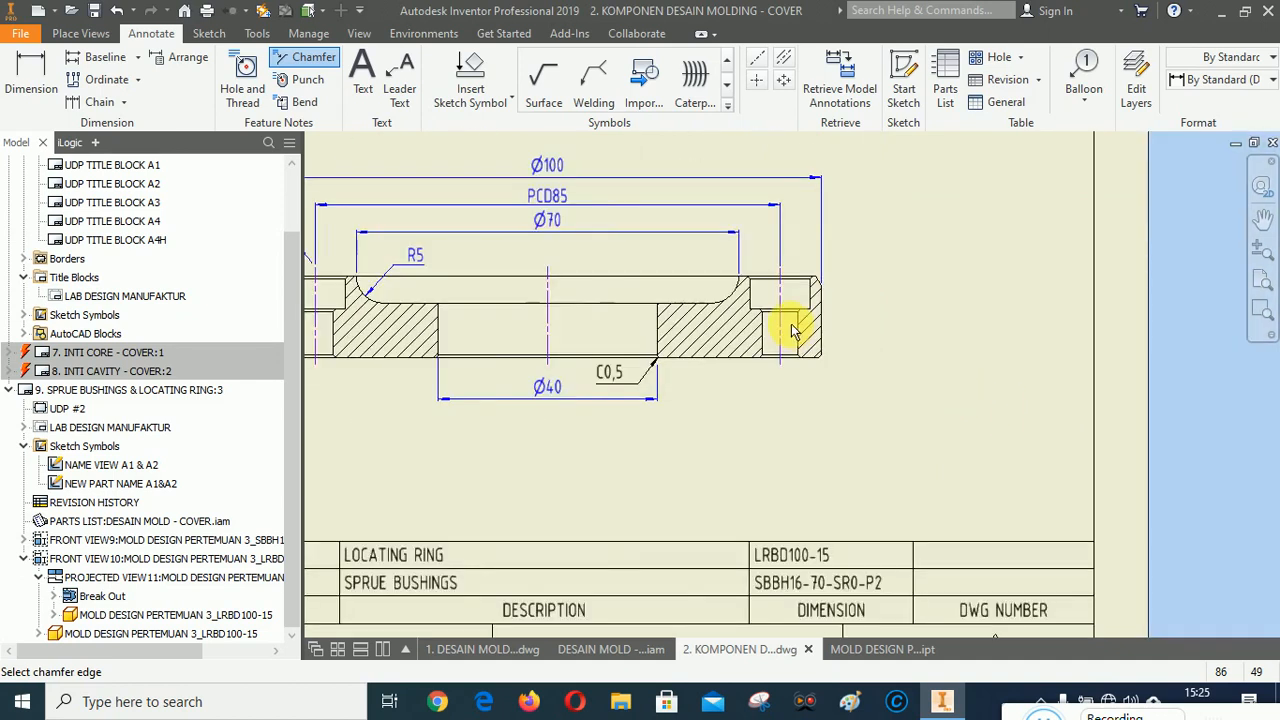
{"action": "scroll", "coordinate": [791, 294], "scroll_direction": "up", "scroll_amount": 3}
{"action": "scroll", "coordinate": [730, 390], "scroll_direction": "down", "scroll_amount": 3}
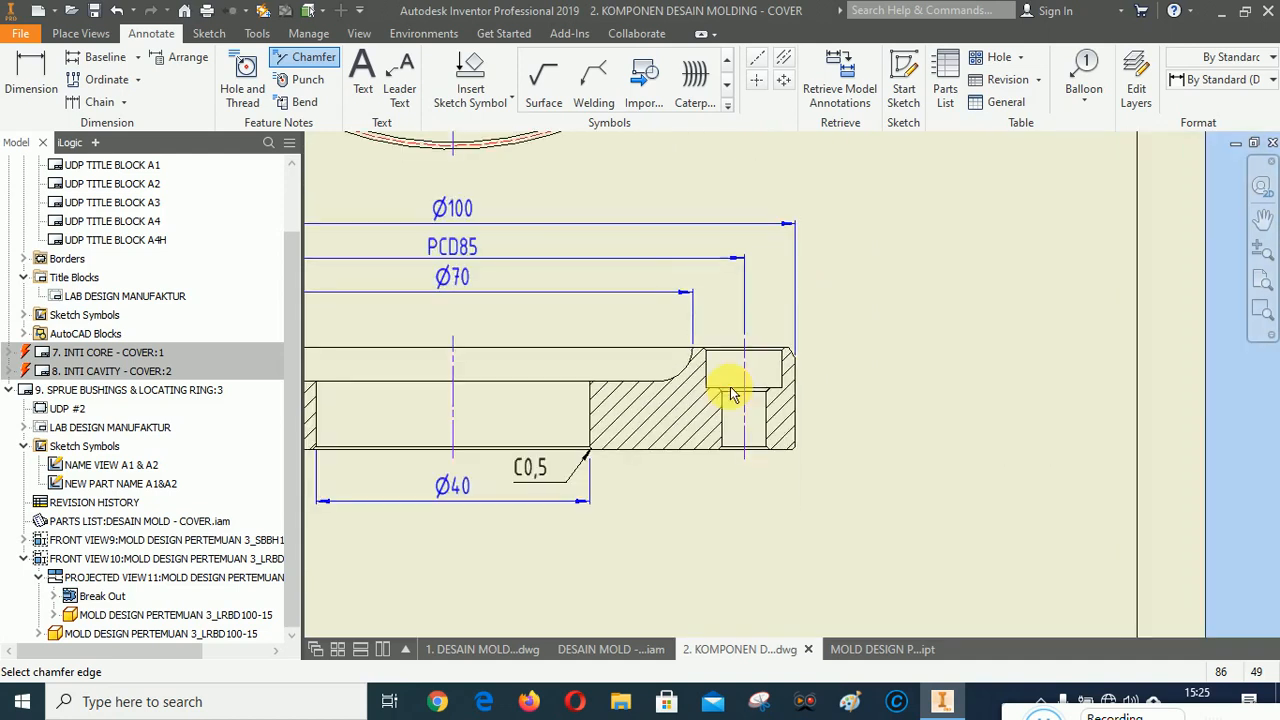
{"action": "scroll", "coordinate": [762, 393], "scroll_direction": "up", "scroll_amount": 3}
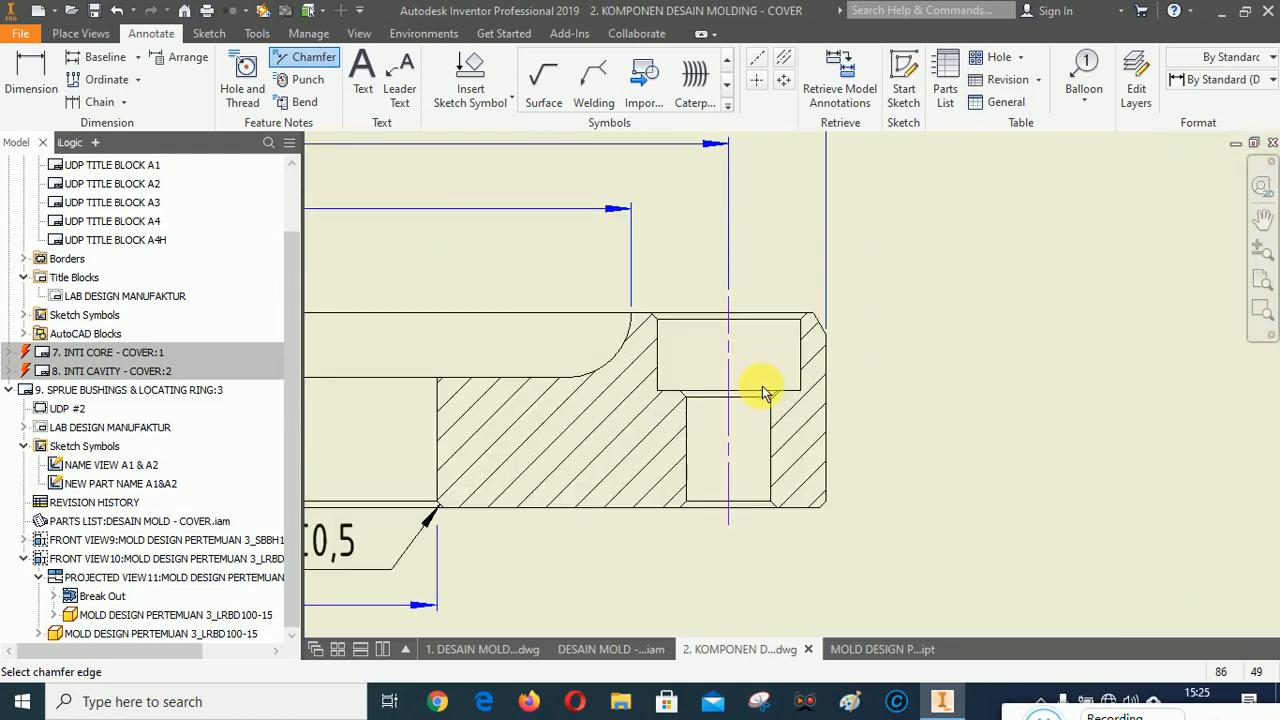
{"action": "left_click", "coordinate": [243, 75]}
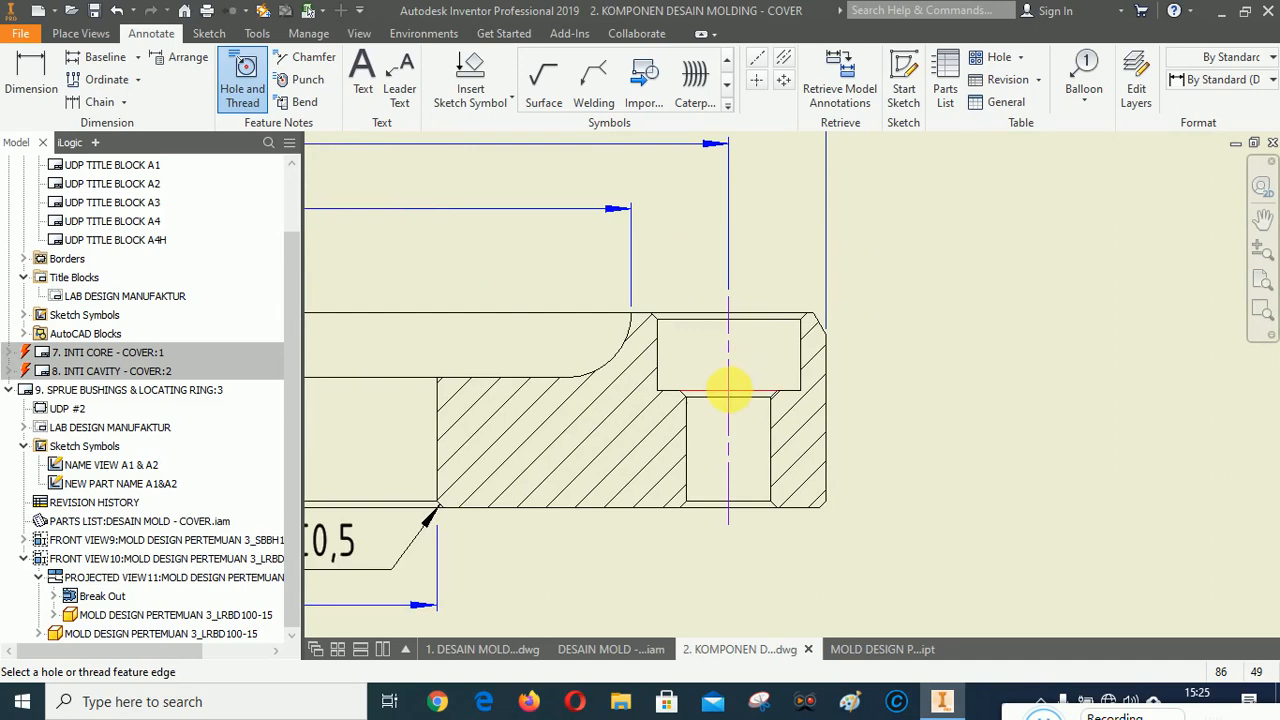
{"action": "left_click", "coordinate": [729, 390]}
{"action": "scroll", "coordinate": [780, 255], "scroll_direction": "down", "scroll_amount": 2}
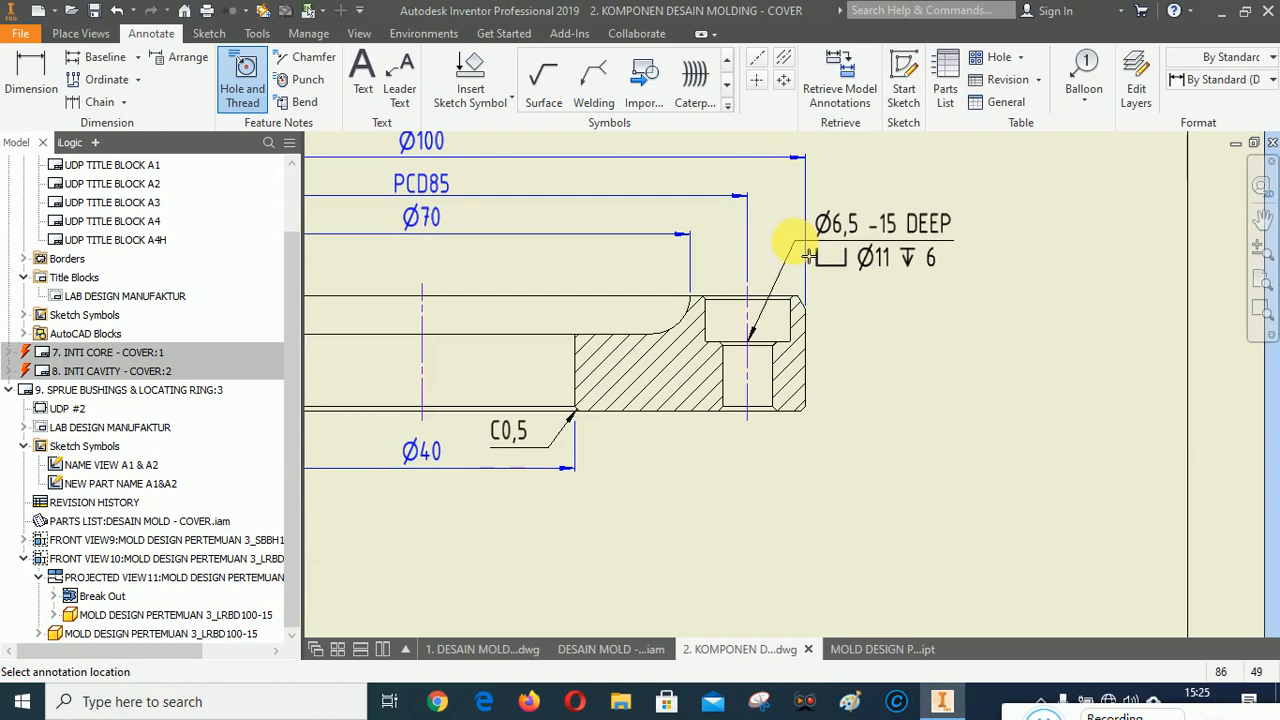
{"action": "left_click", "coordinate": [798, 248]}
{"action": "right_click", "coordinate": [980, 333]}
{"action": "left_click", "coordinate": [960, 330]}
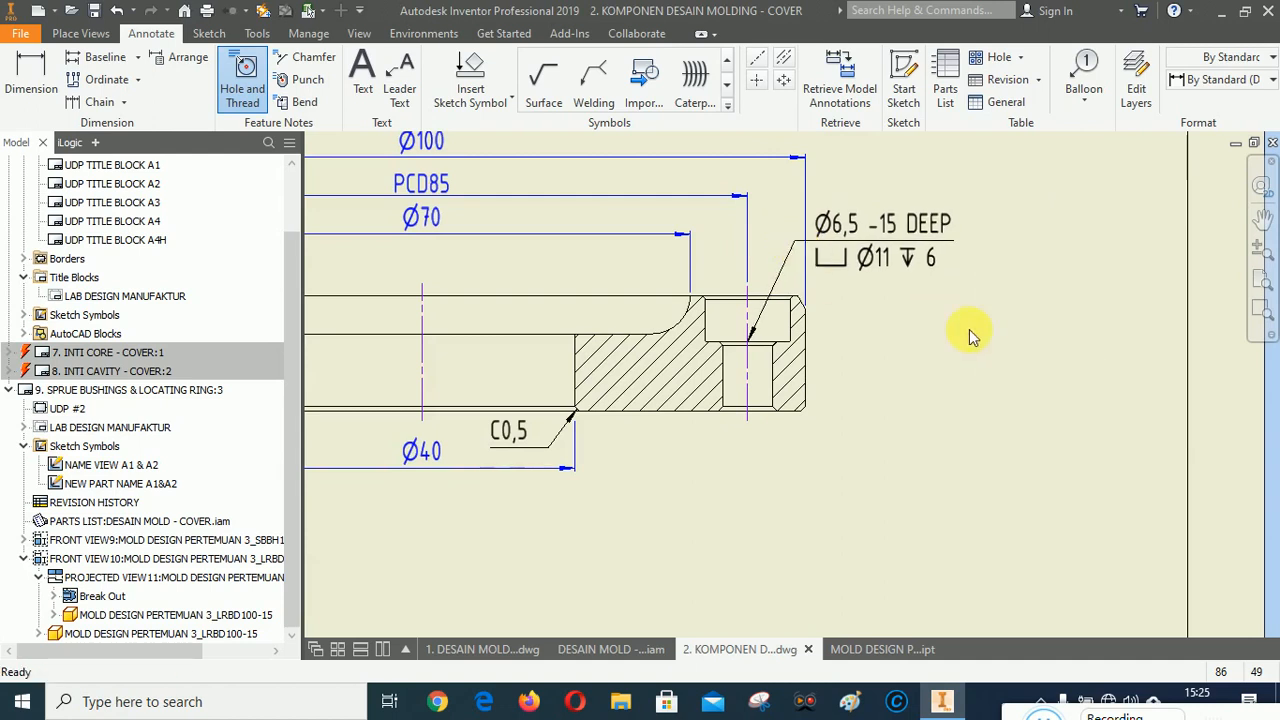
Edit the hole note to add a 2x quantity prefix and replace the depth with THRU.
{"action": "double_click", "coordinate": [846, 228]}
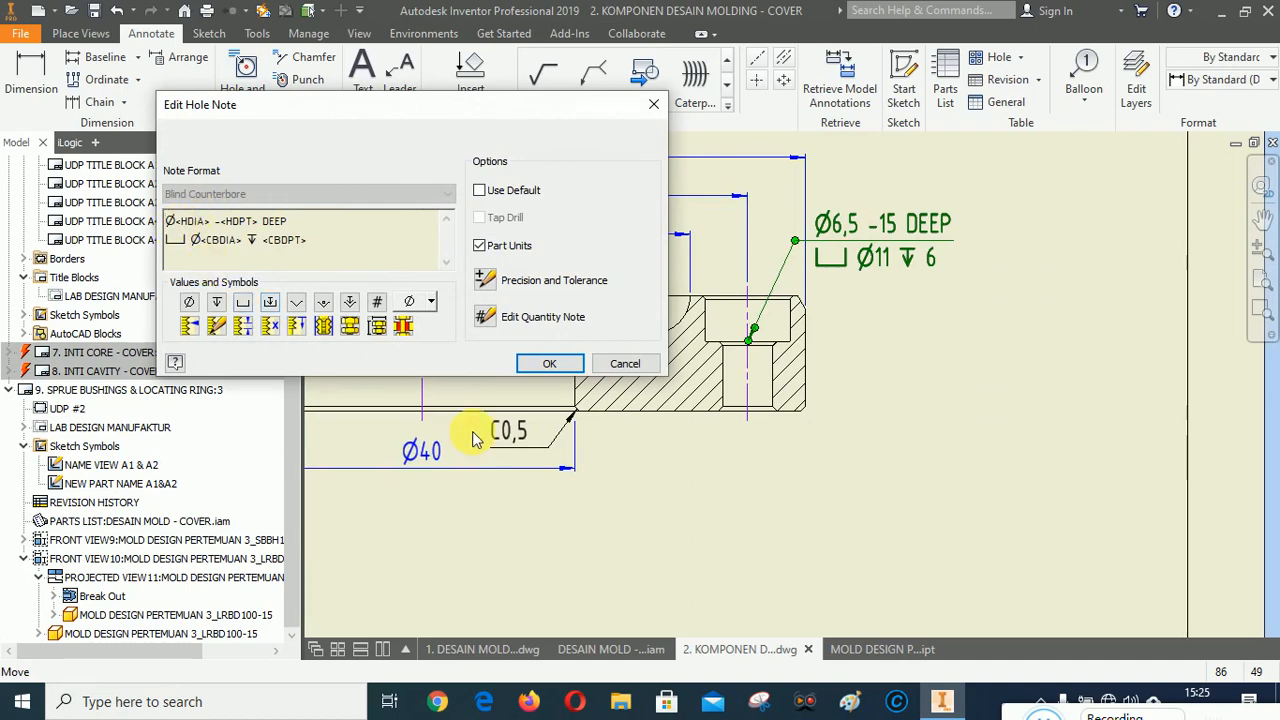
{"action": "type", "text": "2x"}
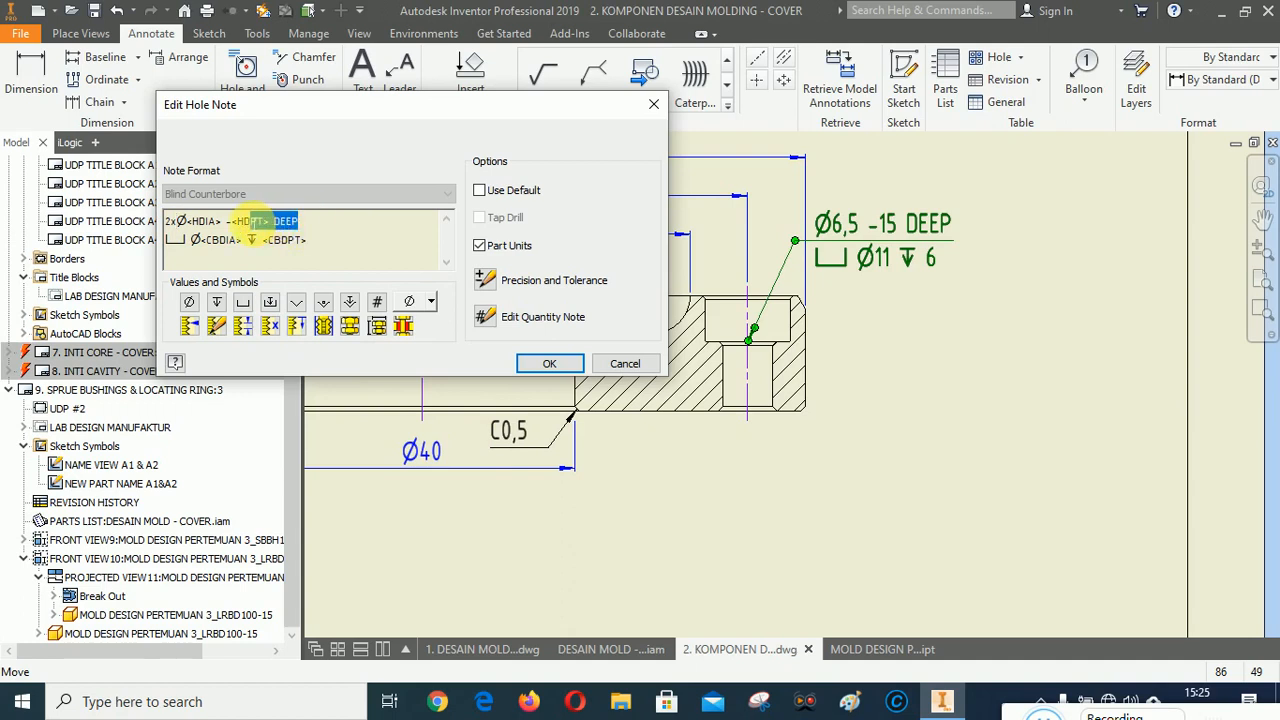
{"action": "type", "text": "THRU"}
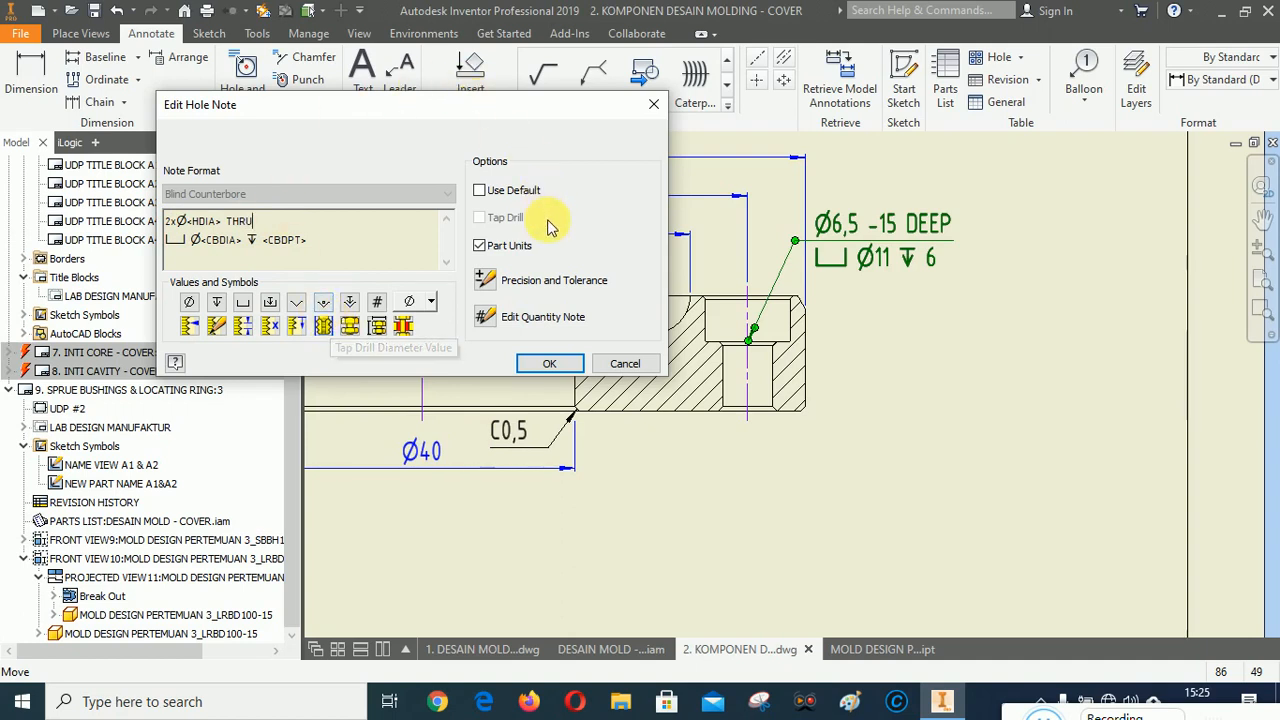
{"action": "left_click", "coordinate": [553, 364]}
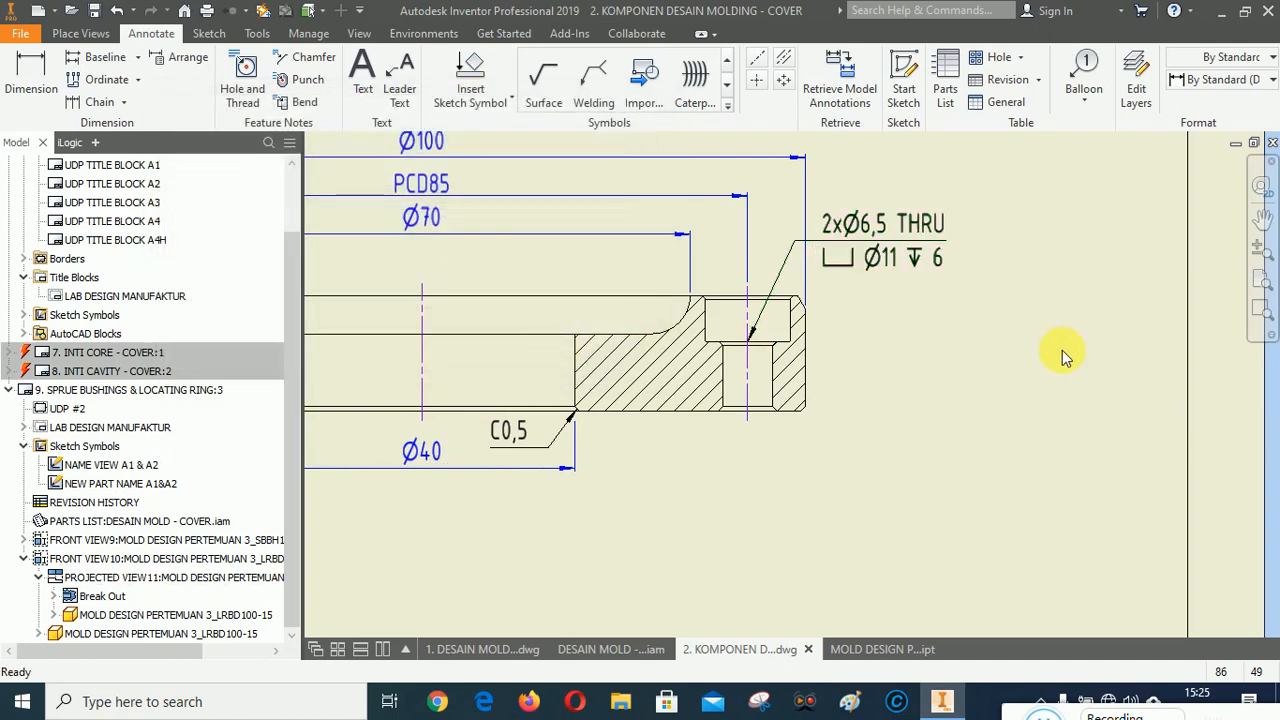
Create detail view C at 2:1 of the counterbored hole with a circular fence, smooth cutout, full boundary and connection line.
{"action": "scroll", "coordinate": [700, 260], "scroll_direction": "up", "scroll_amount": 4}
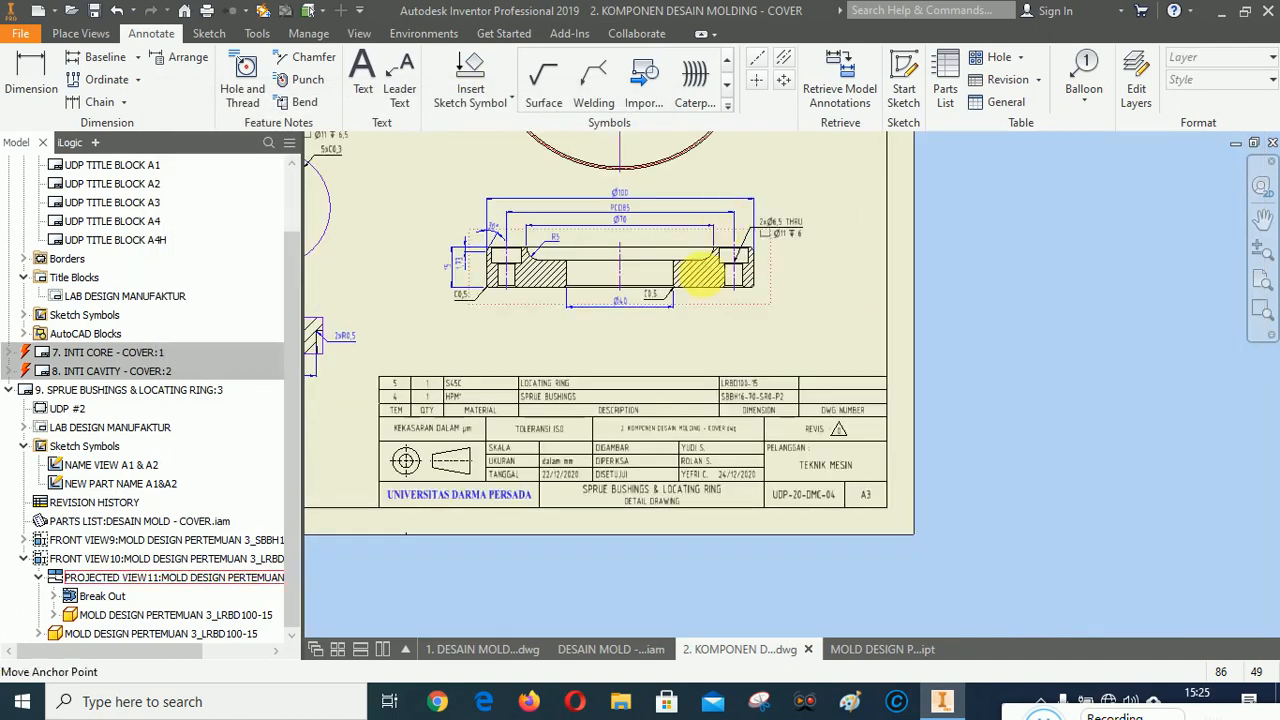
{"action": "scroll", "coordinate": [737, 278], "scroll_direction": "down", "scroll_amount": 5}
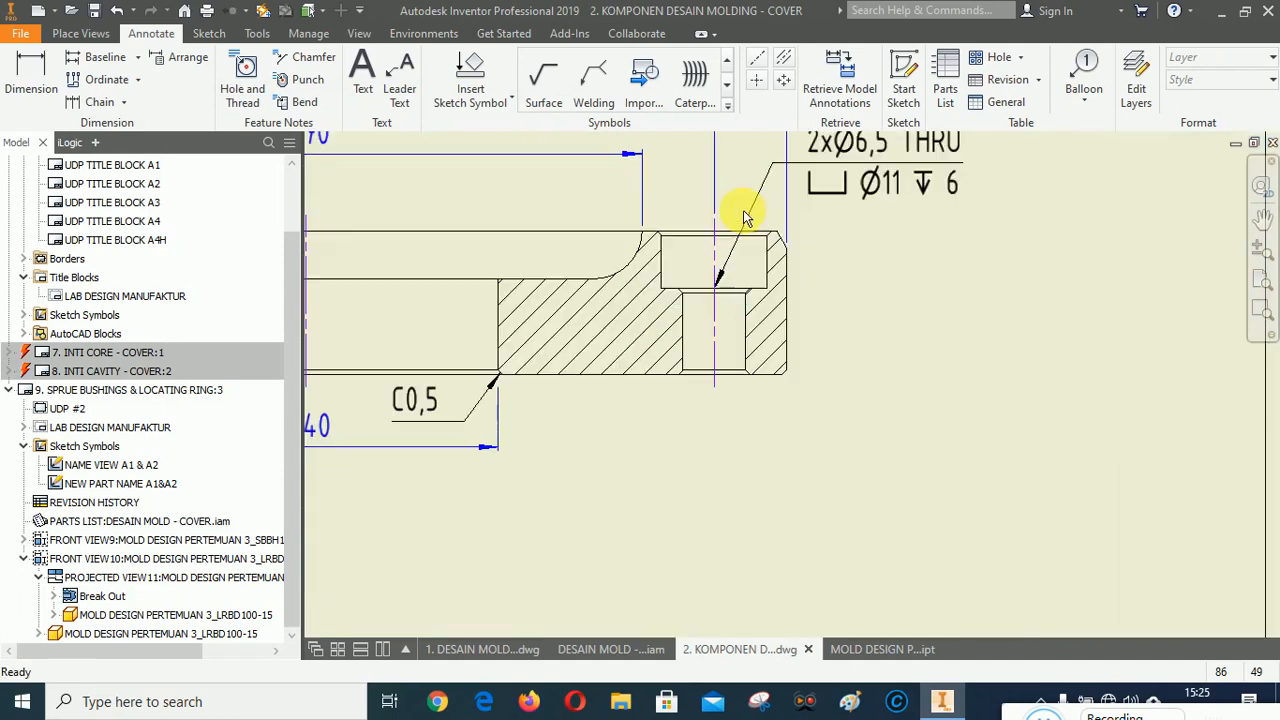
{"action": "left_click", "coordinate": [93, 36]}
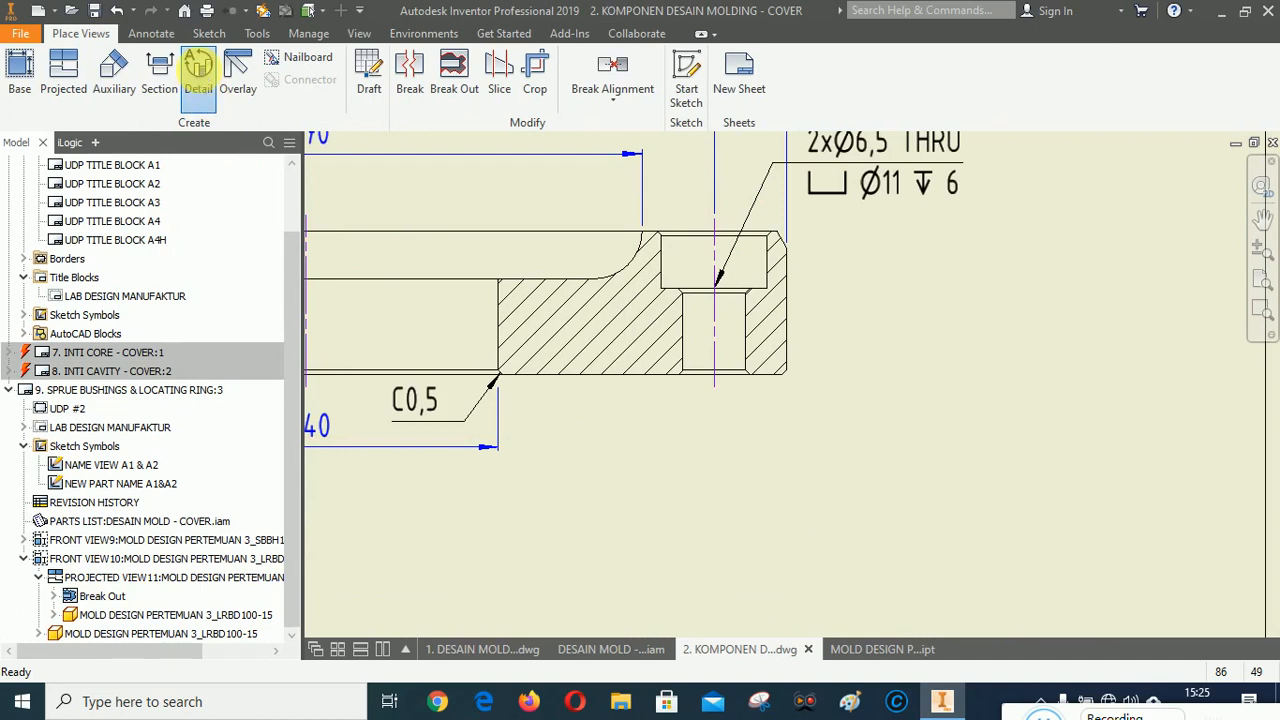
{"action": "left_click", "coordinate": [193, 107]}
{"action": "left_click", "coordinate": [586, 326]}
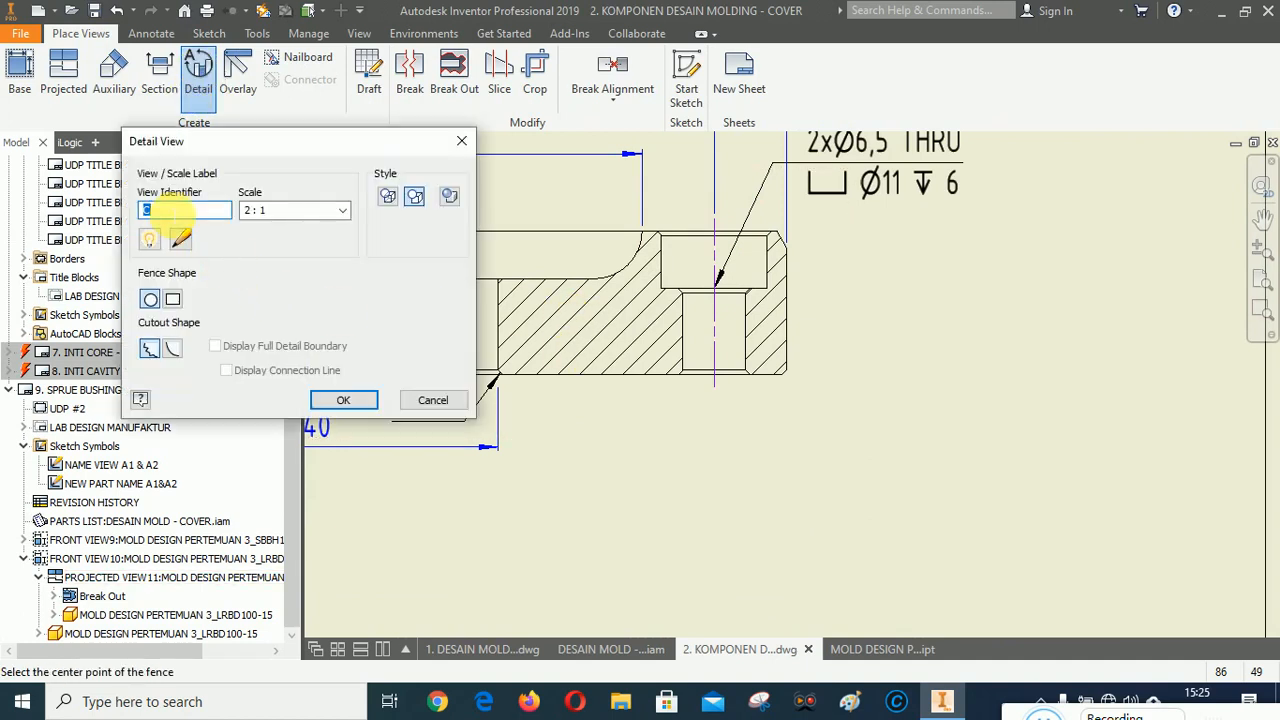
{"action": "left_click", "coordinate": [174, 352]}
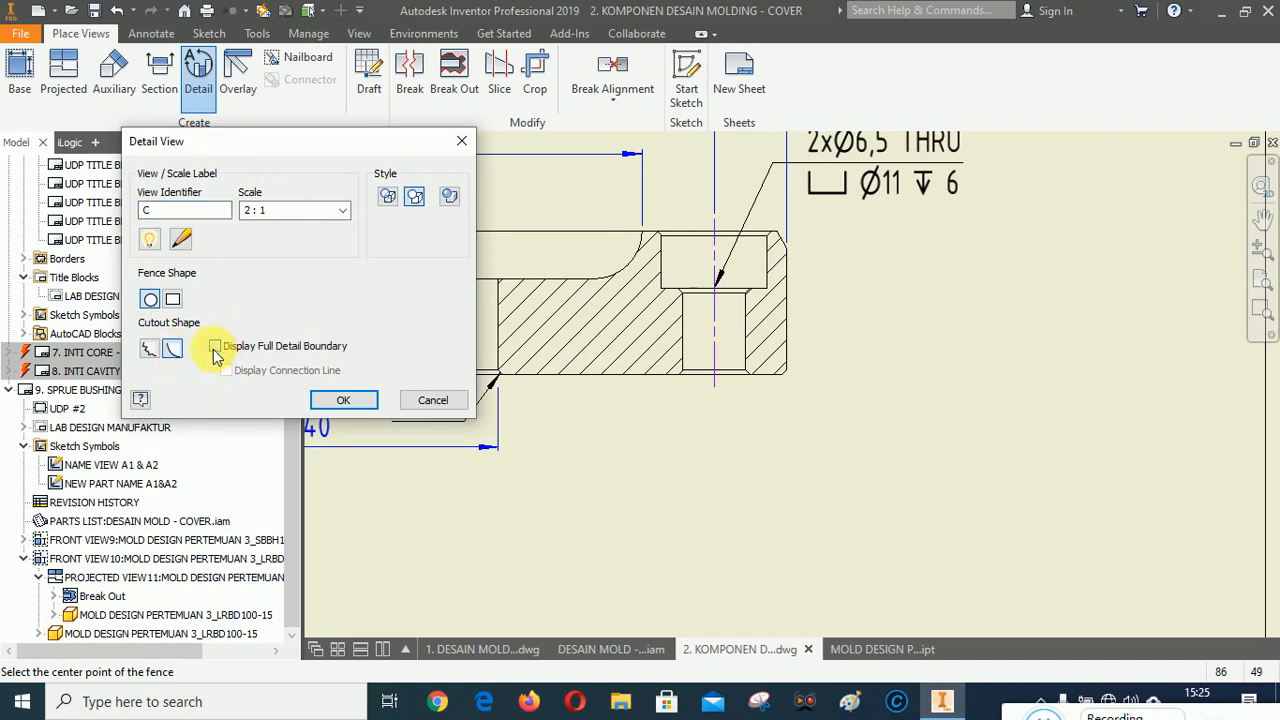
{"action": "left_click", "coordinate": [215, 348]}
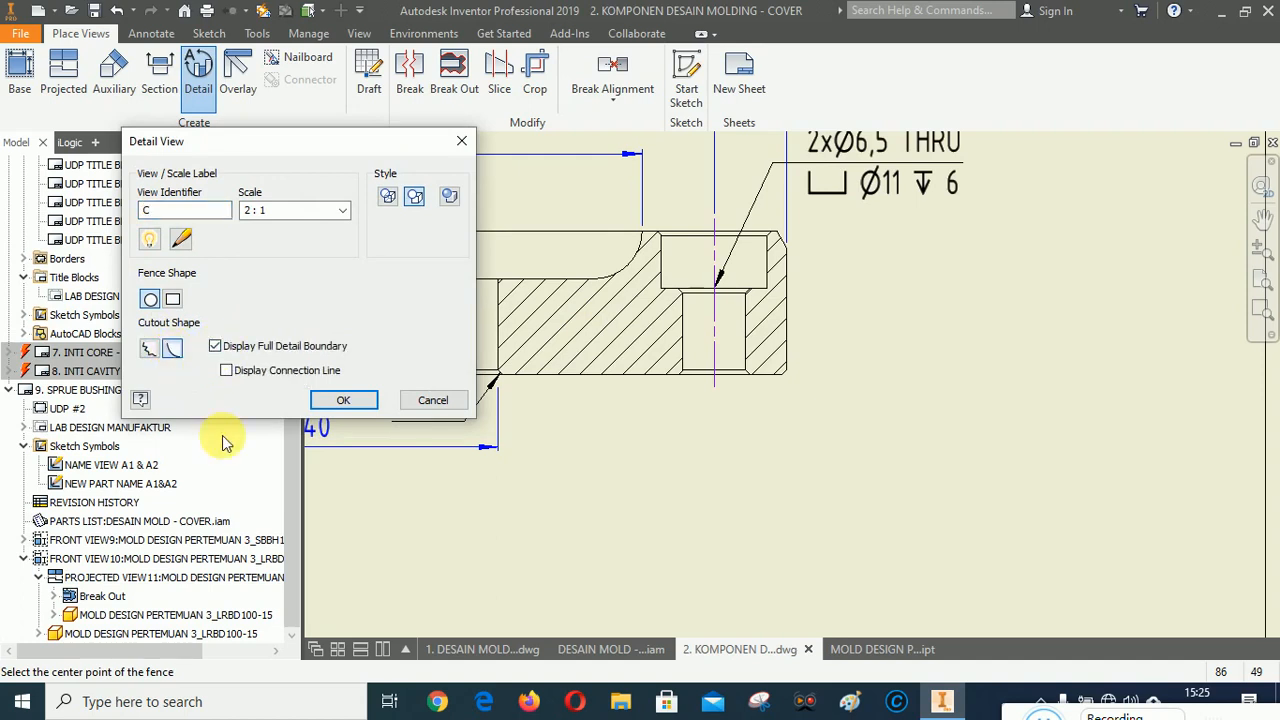
{"action": "left_click", "coordinate": [227, 371]}
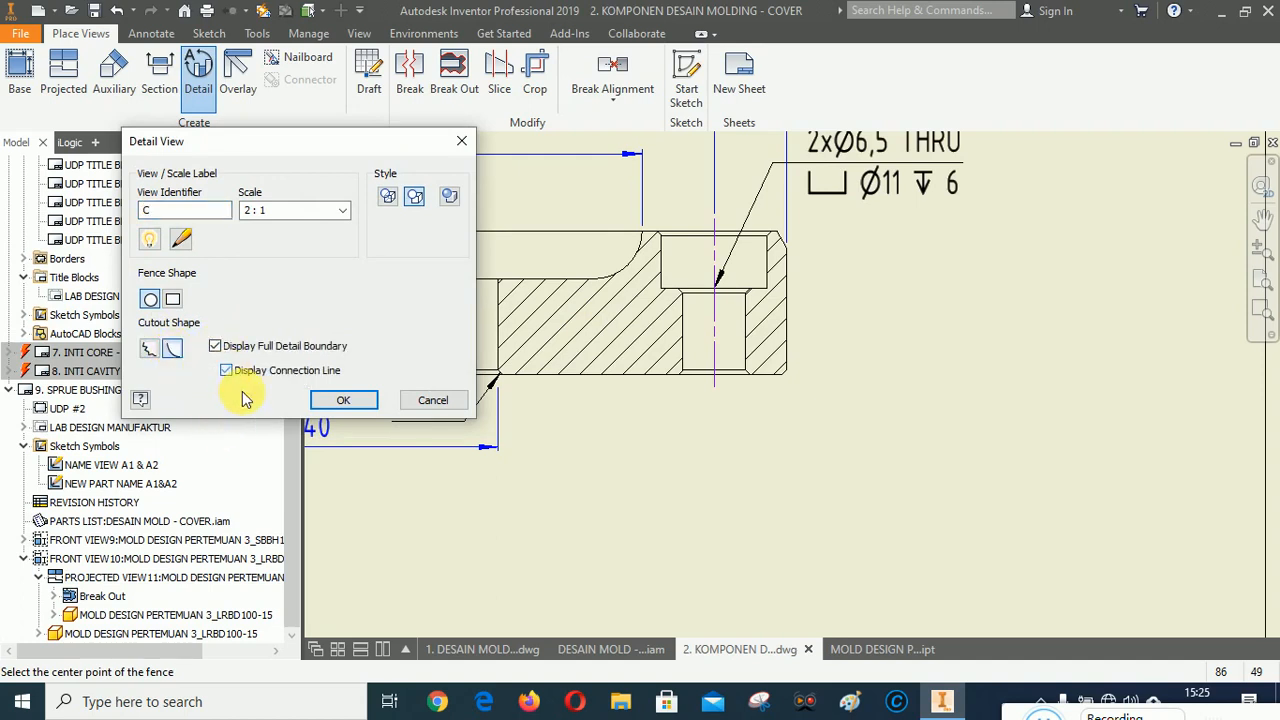
{"action": "left_click", "coordinate": [715, 310]}
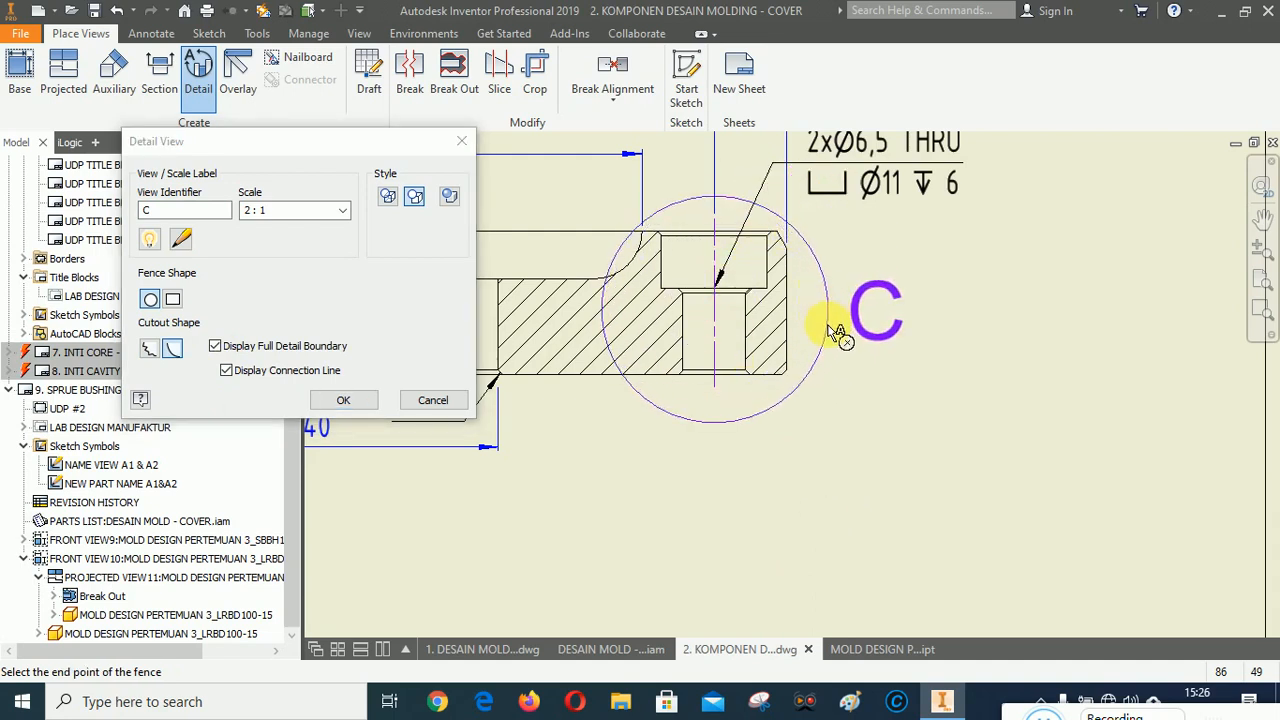
{"action": "left_click", "coordinate": [826, 330]}
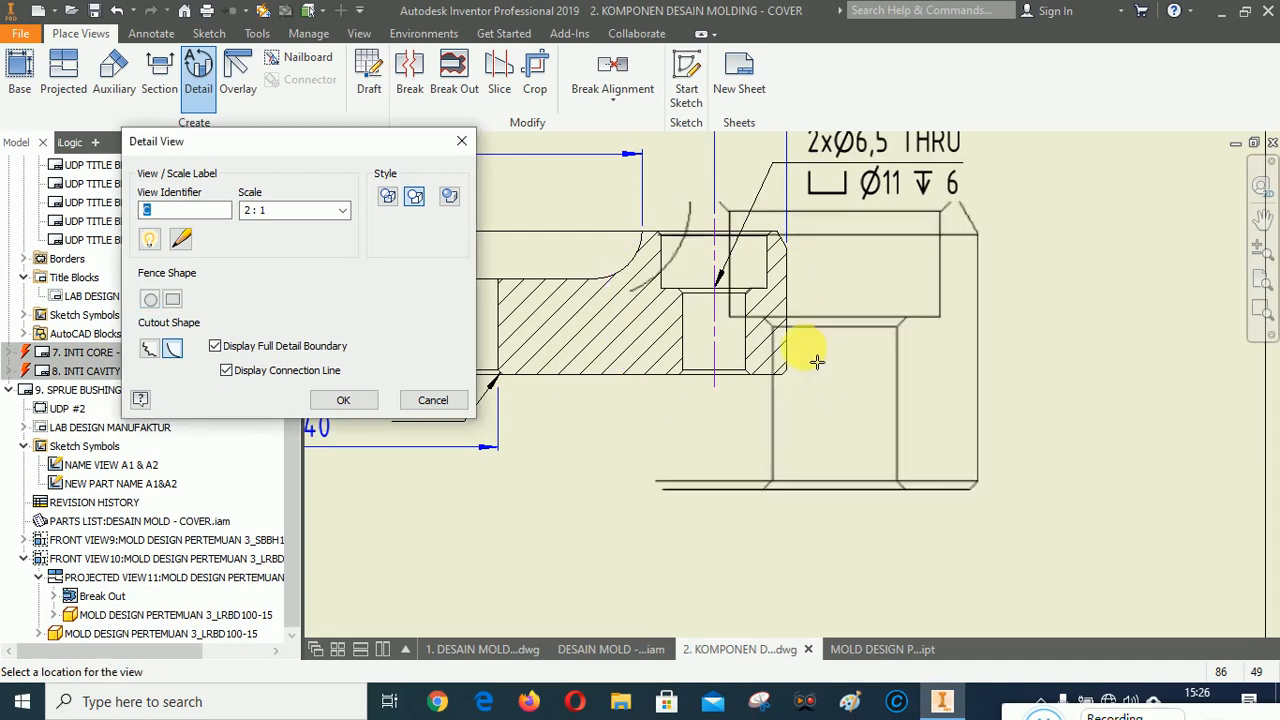
{"action": "scroll", "coordinate": [894, 420], "scroll_direction": "up", "scroll_amount": 2}
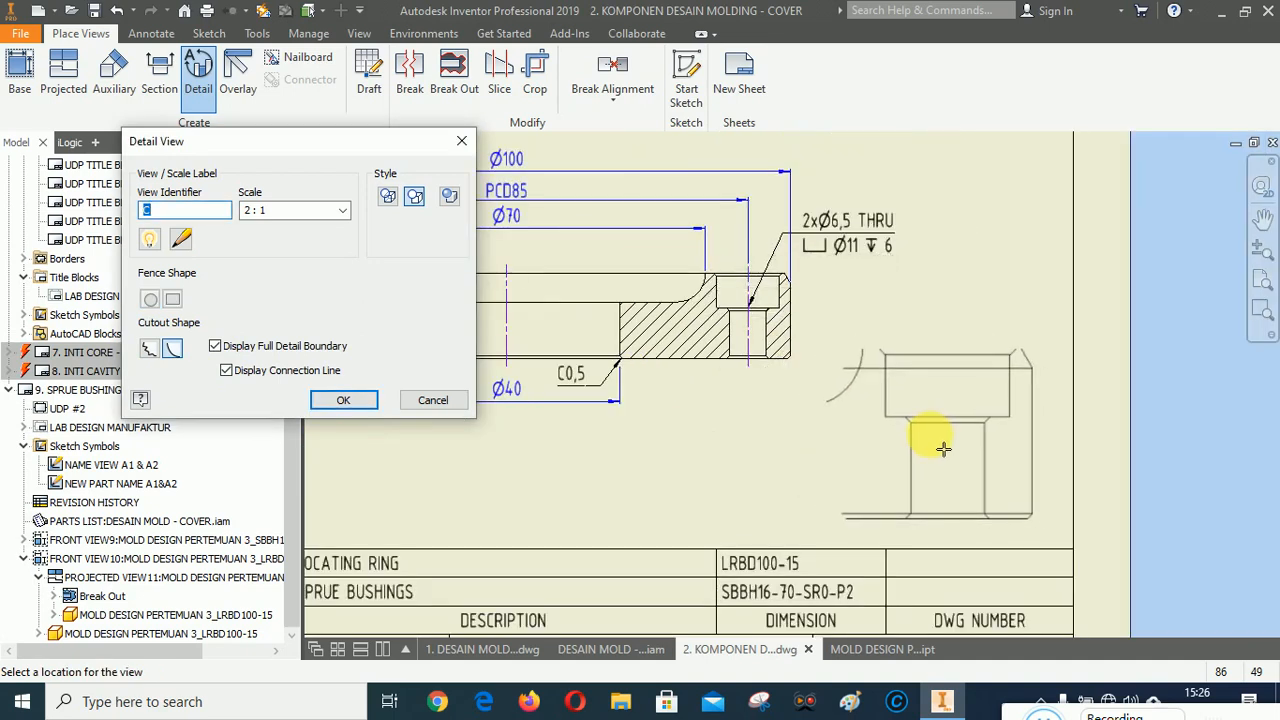
{"action": "left_click", "coordinate": [943, 449]}
Move the sprue bushing front view and its aligned section view slightly left.
{"action": "scroll", "coordinate": [947, 450], "scroll_direction": "up", "scroll_amount": 2}
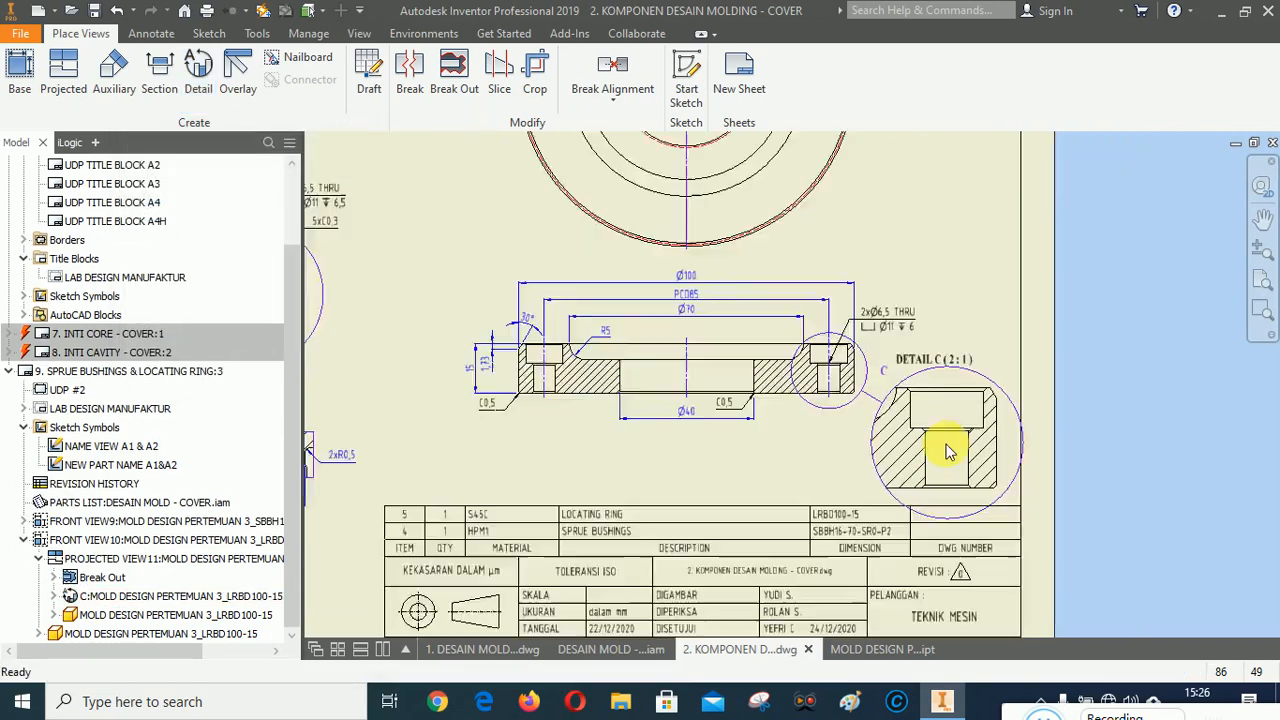
{"action": "scroll", "coordinate": [949, 452], "scroll_direction": "up", "scroll_amount": 3}
{"action": "left_click", "coordinate": [1262, 312]}
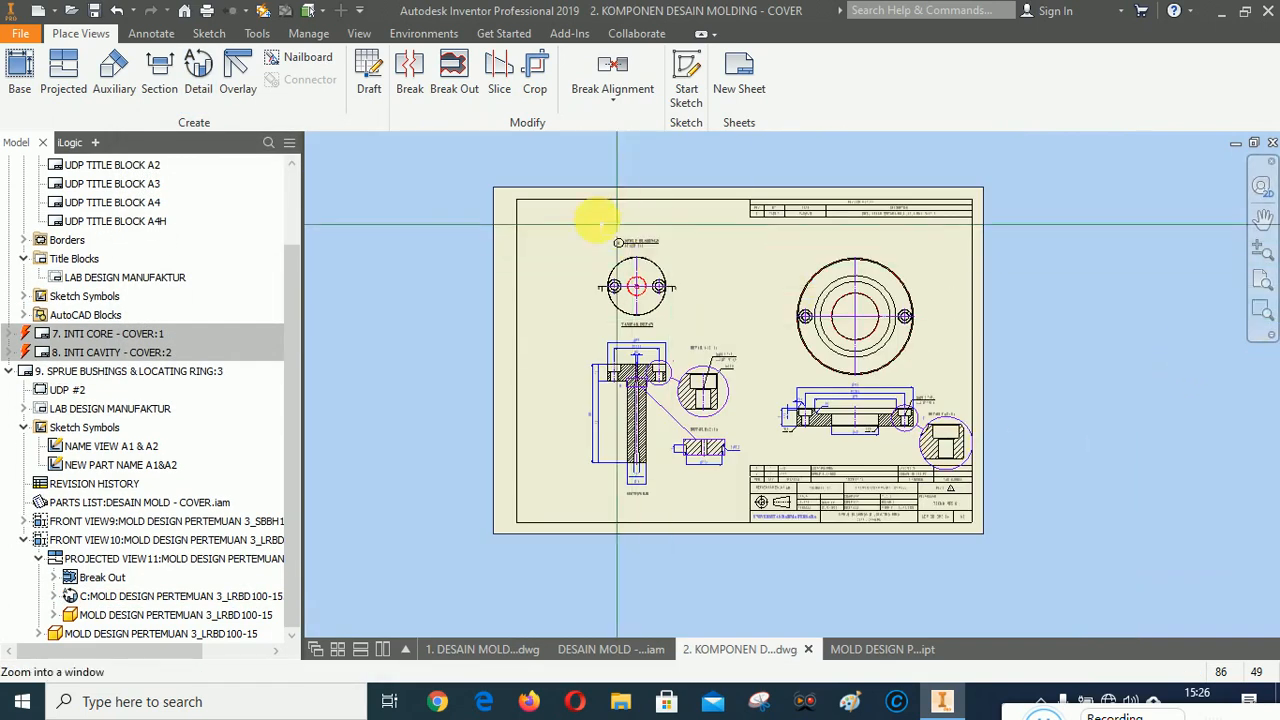
{"action": "left_click_drag", "start_coordinate": [617, 224], "coordinate": [909, 534]}
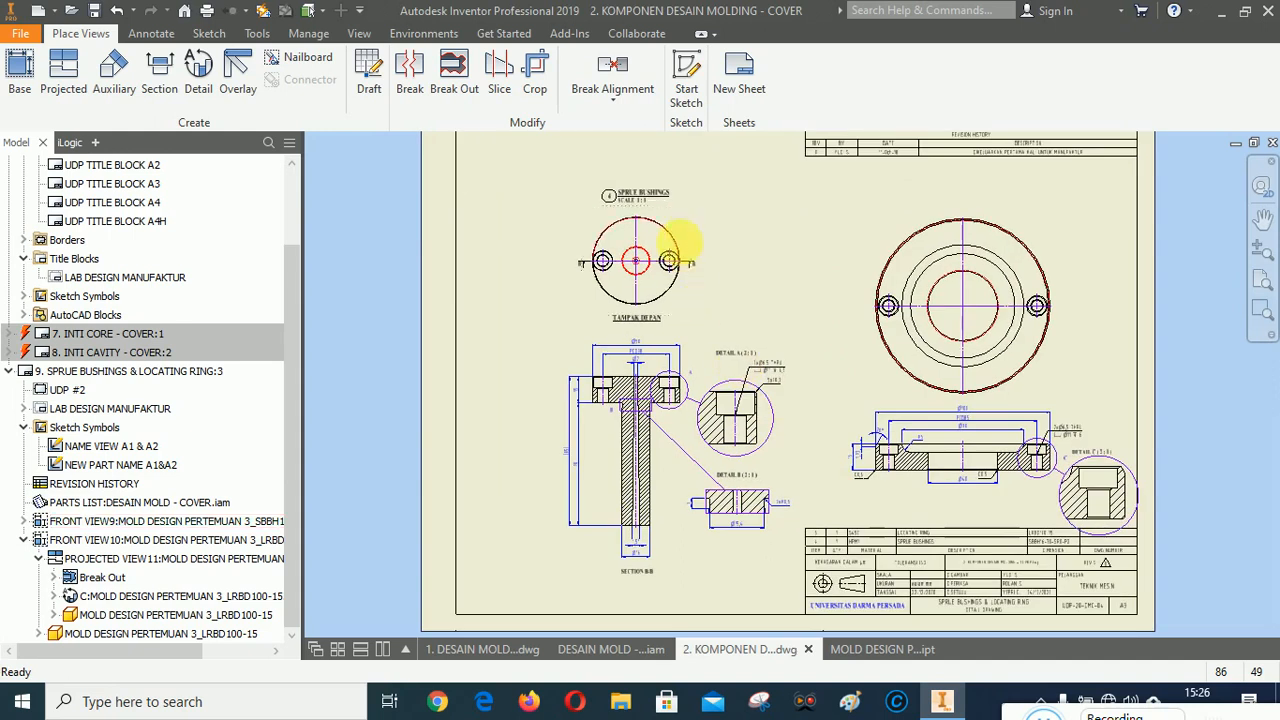
{"action": "left_click", "coordinate": [684, 233]}
{"action": "left_click_drag", "start_coordinate": [686, 229], "coordinate": [651, 221]}
{"action": "left_click", "coordinate": [743, 251]}
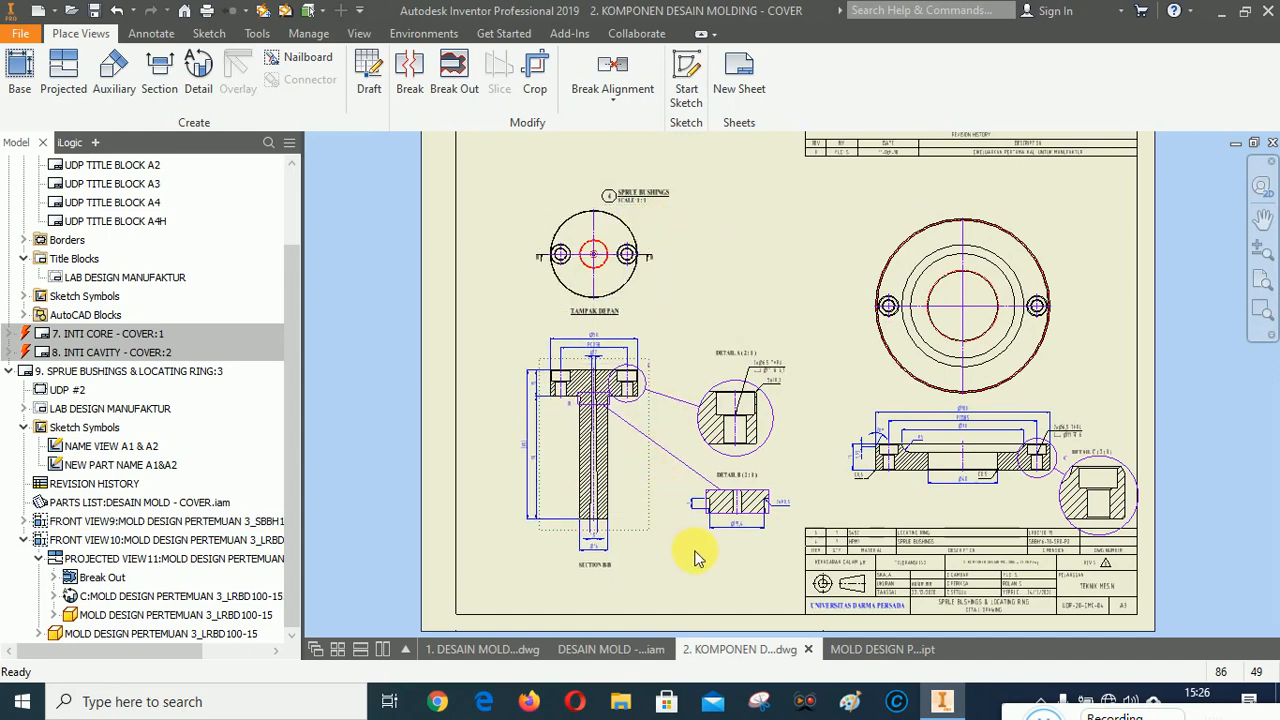
Shift detail views A and B of the sprue bushing slightly left and closer to the section view.
{"action": "scroll", "coordinate": [694, 551], "scroll_direction": "up", "scroll_amount": 3}
{"action": "left_click_drag", "start_coordinate": [815, 322], "coordinate": [776, 302]}
{"action": "left_click_drag", "start_coordinate": [854, 497], "coordinate": [800, 497]}
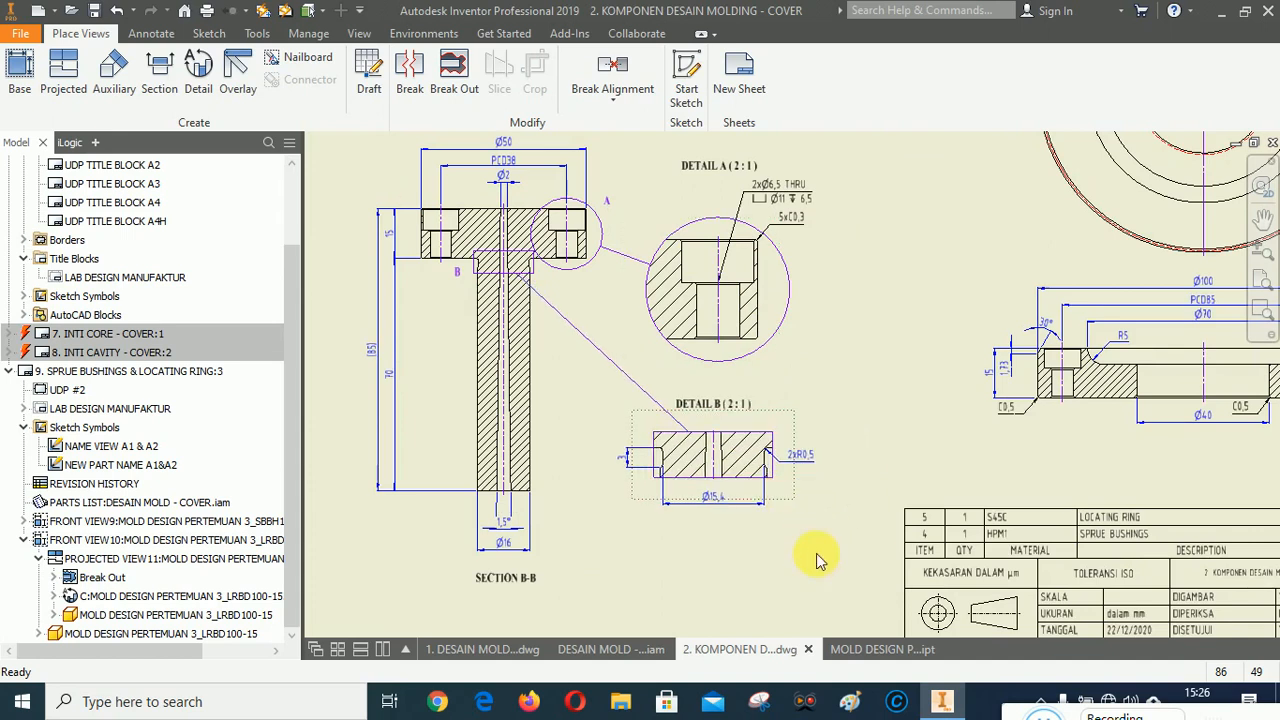
Move the sprue bushing front view further left on the sheet.
{"action": "scroll", "coordinate": [692, 560], "scroll_direction": "down", "scroll_amount": 4}
{"action": "scroll", "coordinate": [635, 355], "scroll_direction": "up", "scroll_amount": 5}
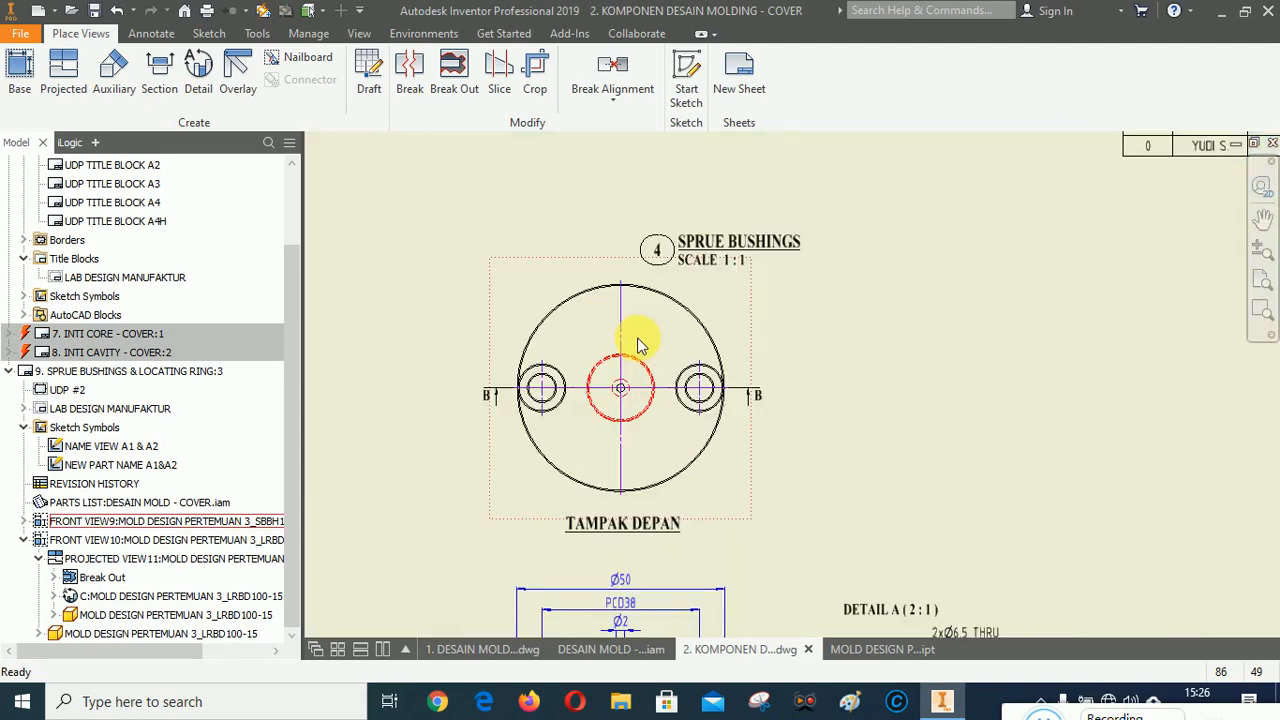
{"action": "mouse_move", "coordinate": [663, 255]}
{"action": "left_mouse_down"}
{"action": "mouse_move", "coordinate": [574, 231]}
{"action": "mouse_move", "coordinate": [560, 240]}
{"action": "left_mouse_up"}
{"action": "left_click", "coordinate": [486, 227]}
Shift the locating ring's top view and section view slightly left on the sheet.
{"action": "scroll", "coordinate": [483, 222], "scroll_direction": "down", "scroll_amount": 4}
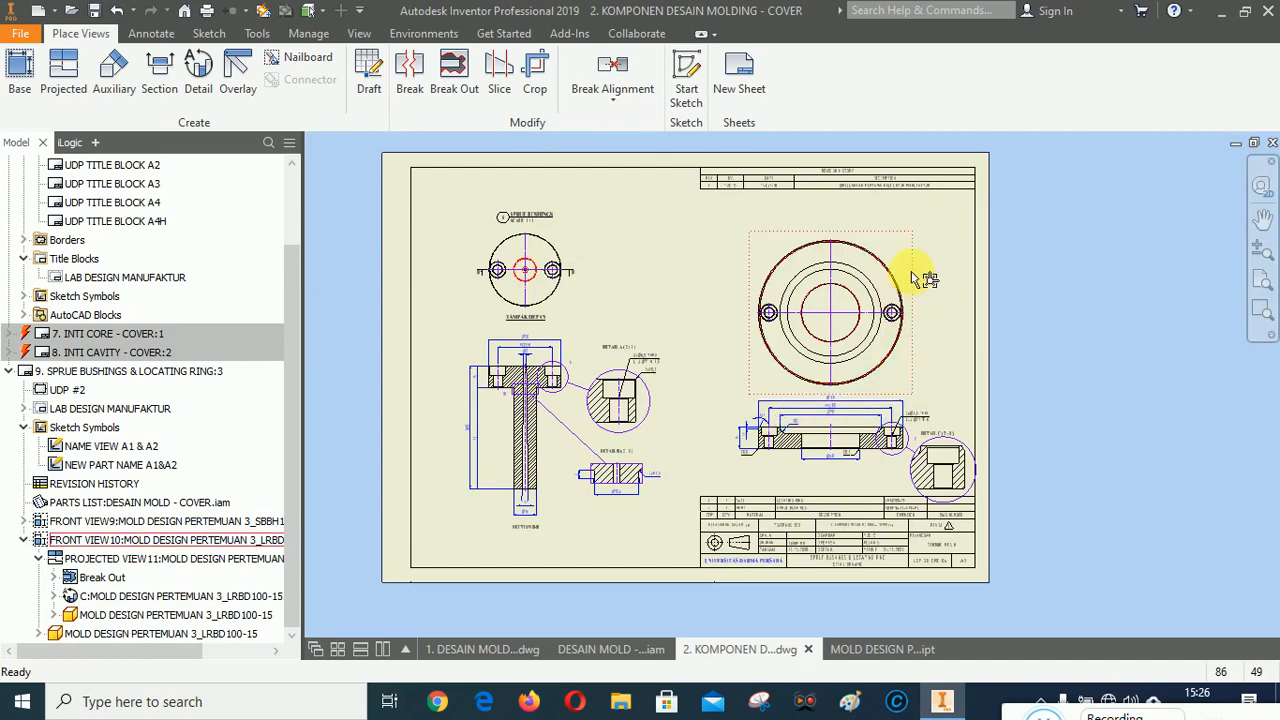
{"action": "left_click_drag", "start_coordinate": [912, 272], "coordinate": [894, 270]}
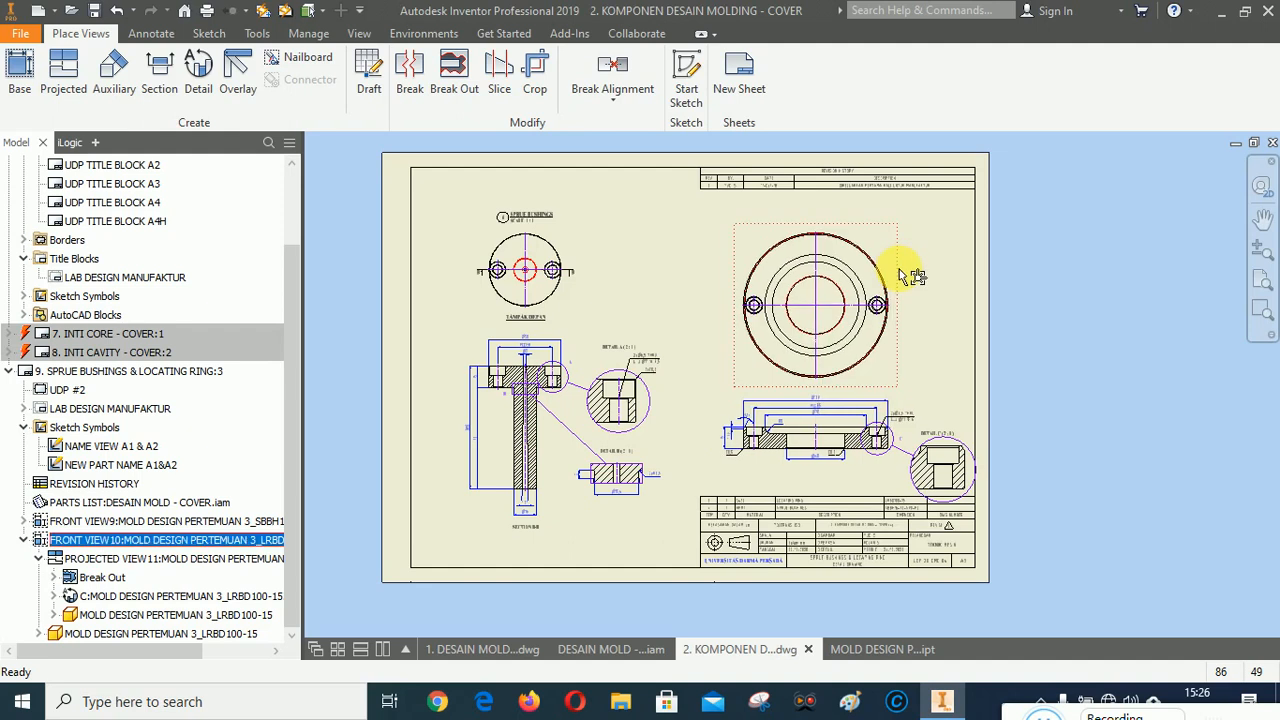
{"action": "scroll", "coordinate": [838, 478], "scroll_direction": "up", "scroll_amount": 3}
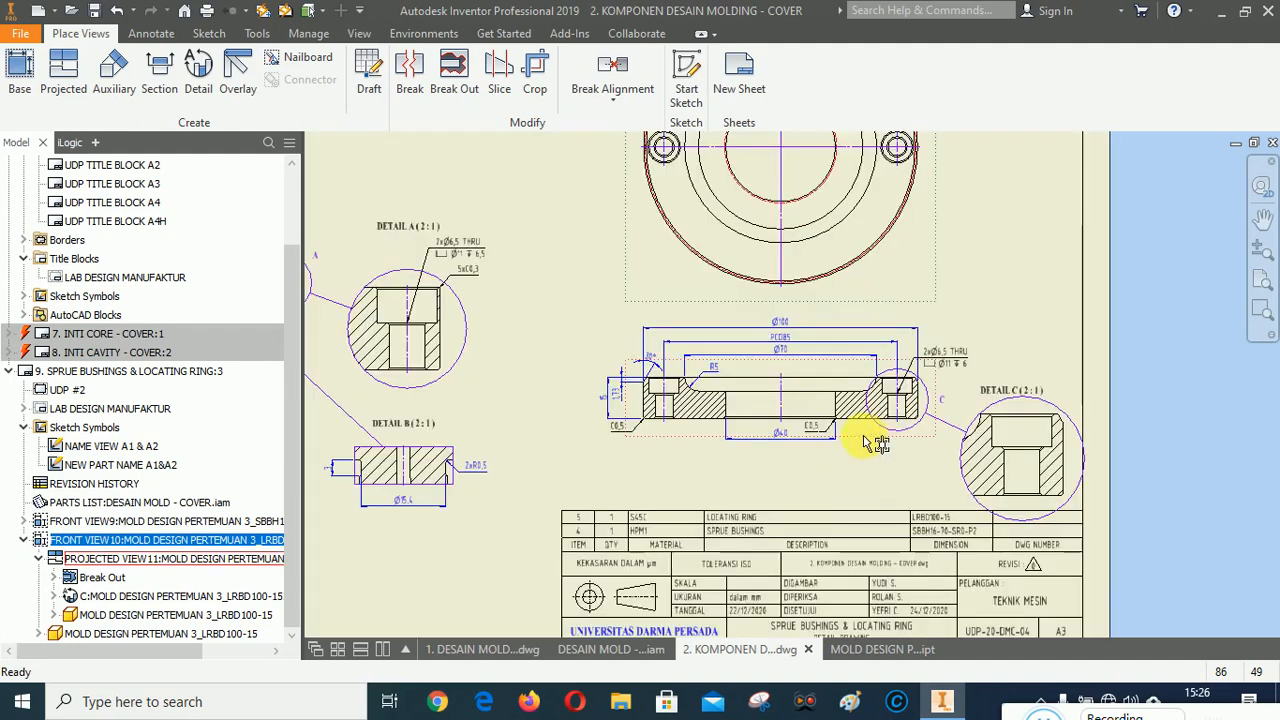
{"action": "left_click_drag", "start_coordinate": [863, 437], "coordinate": [859, 443]}
Move detail view C slightly upward beside the ring section.
{"action": "scroll", "coordinate": [1170, 505], "scroll_direction": "up", "scroll_amount": 3}
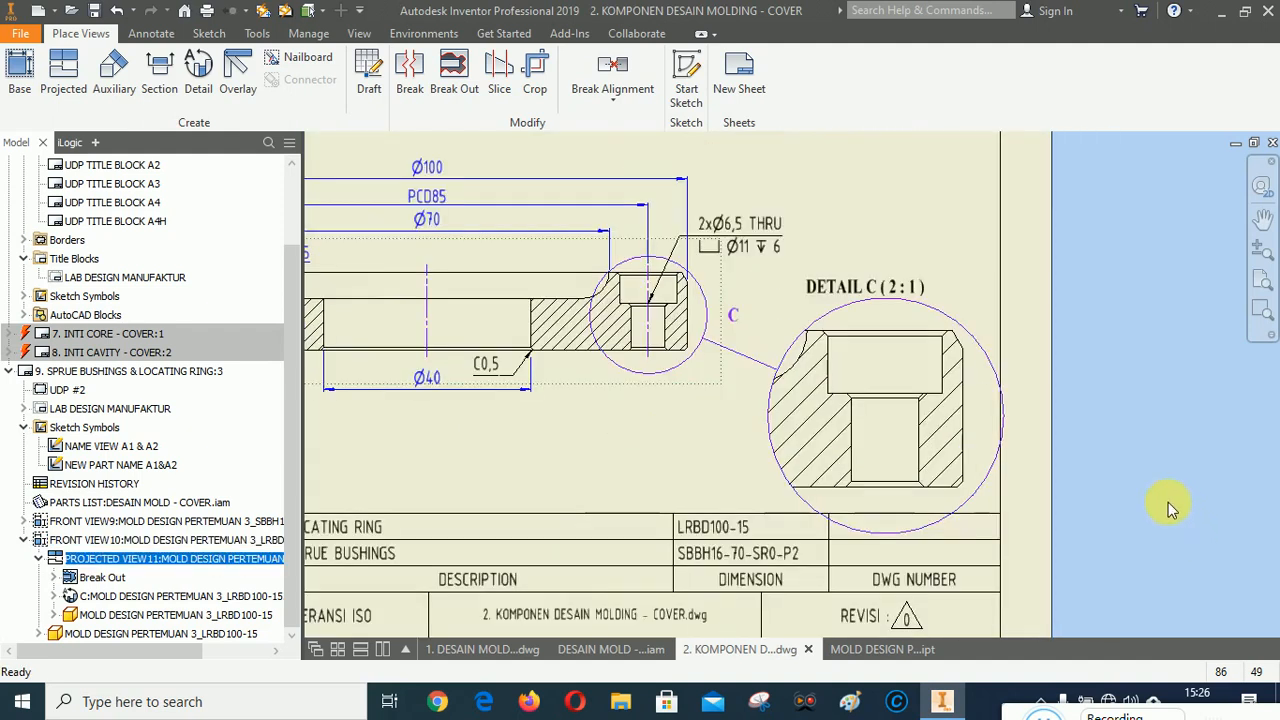
{"action": "left_click_drag", "start_coordinate": [1000, 340], "coordinate": [995, 320]}
{"action": "left_click", "coordinate": [1163, 327]}
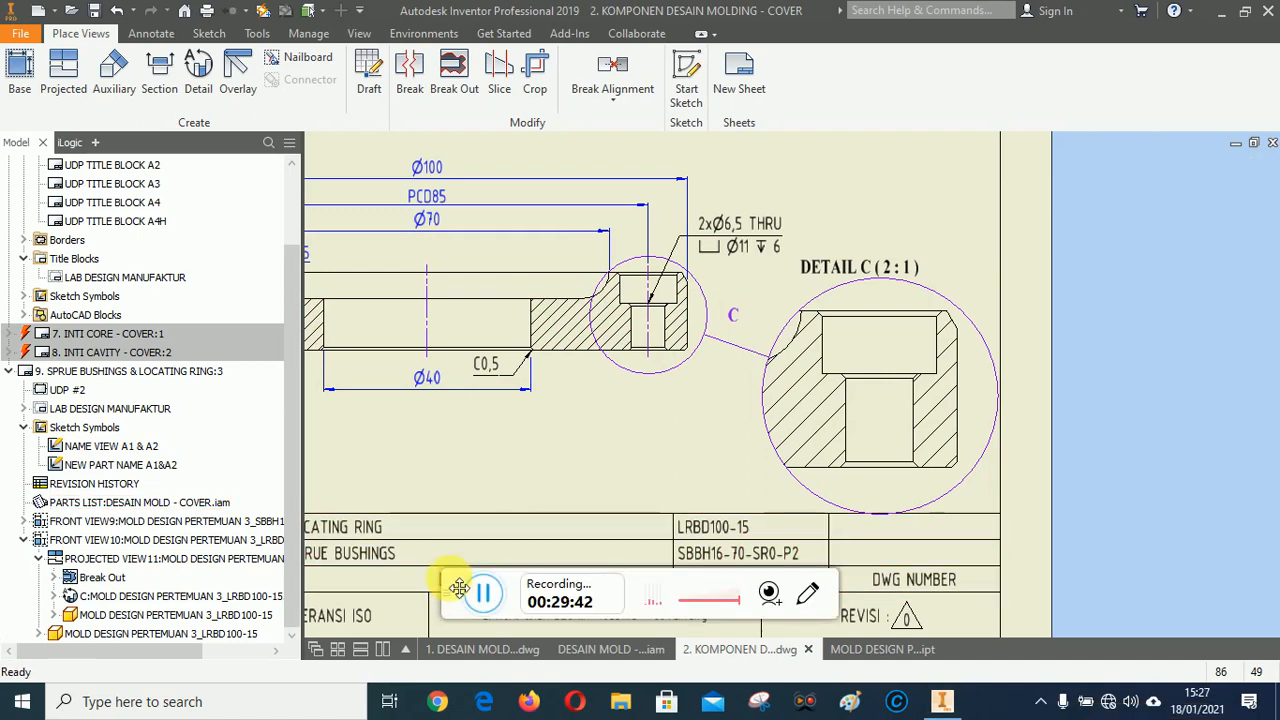
{"action": "left_click_drag", "start_coordinate": [459, 587], "coordinate": [1035, 712]}
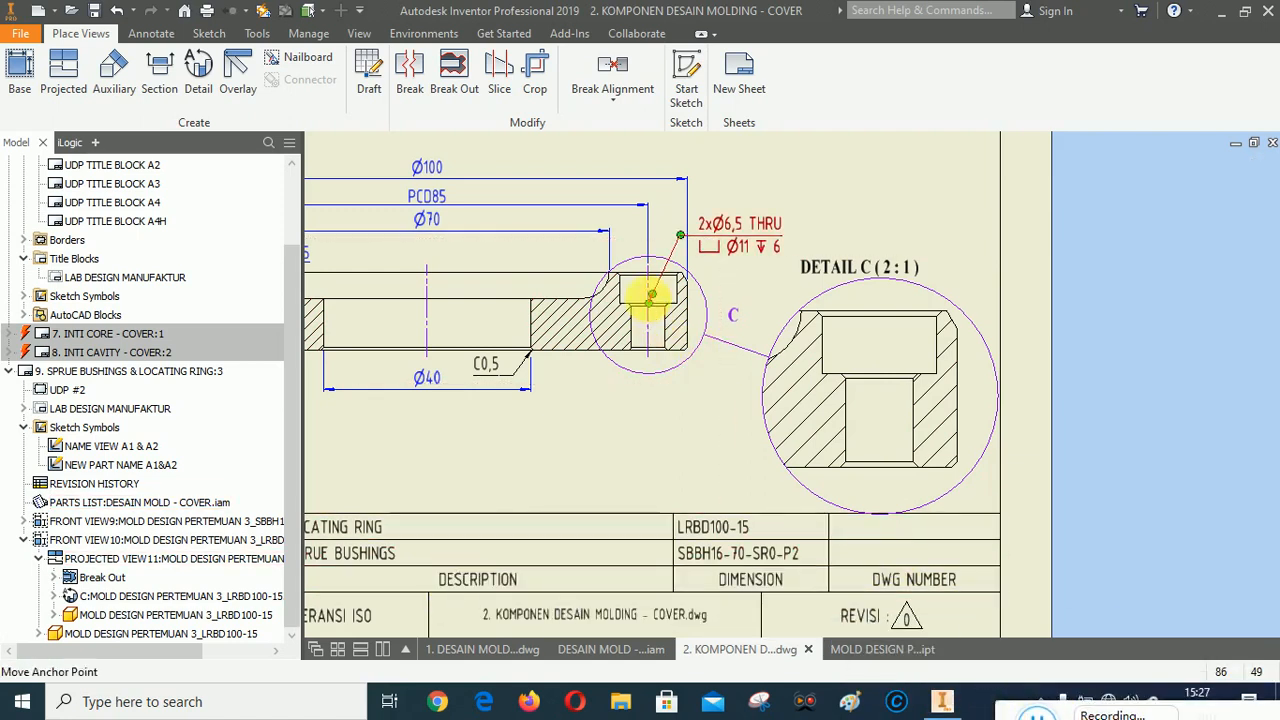
Reposition detail C's circular fence so it is centered on the counterbored hole.
{"action": "scroll", "coordinate": [650, 295], "scroll_direction": "up", "scroll_amount": 2}
{"action": "left_click", "coordinate": [755, 285]}
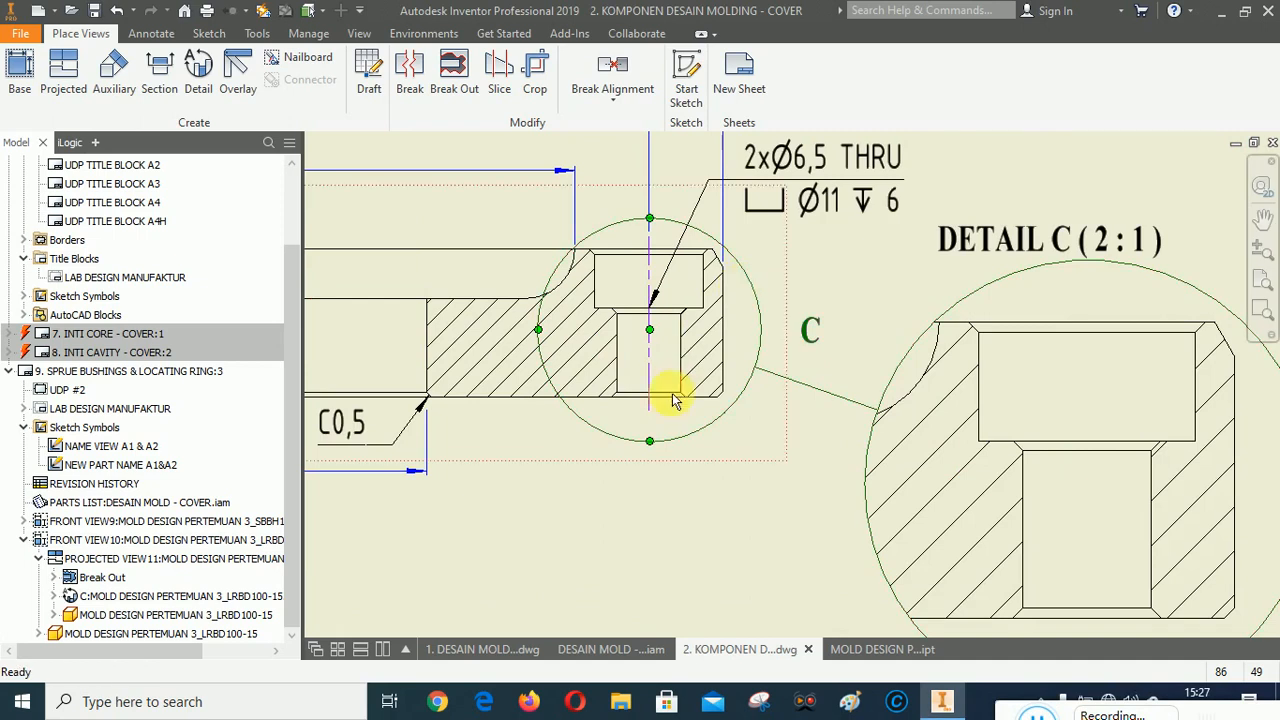
{"action": "left_click_drag", "start_coordinate": [651, 441], "coordinate": [663, 434]}
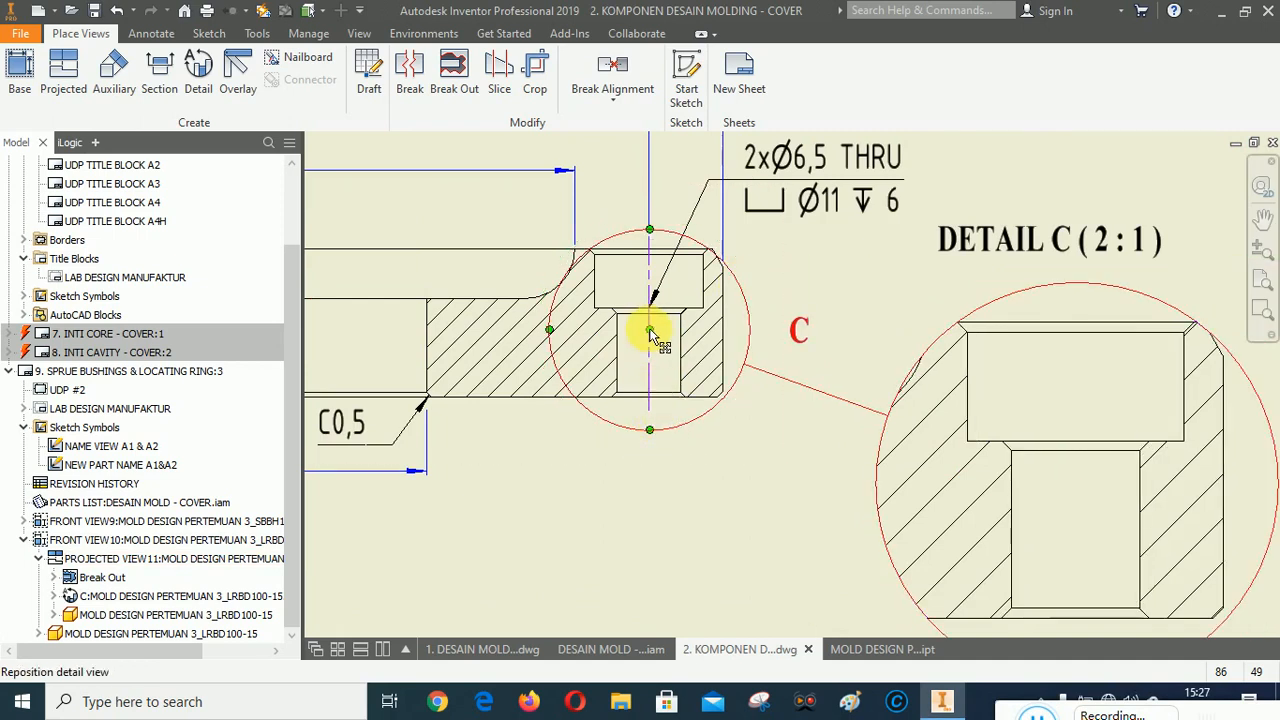
{"action": "left_click_drag", "start_coordinate": [655, 328], "coordinate": [660, 318]}
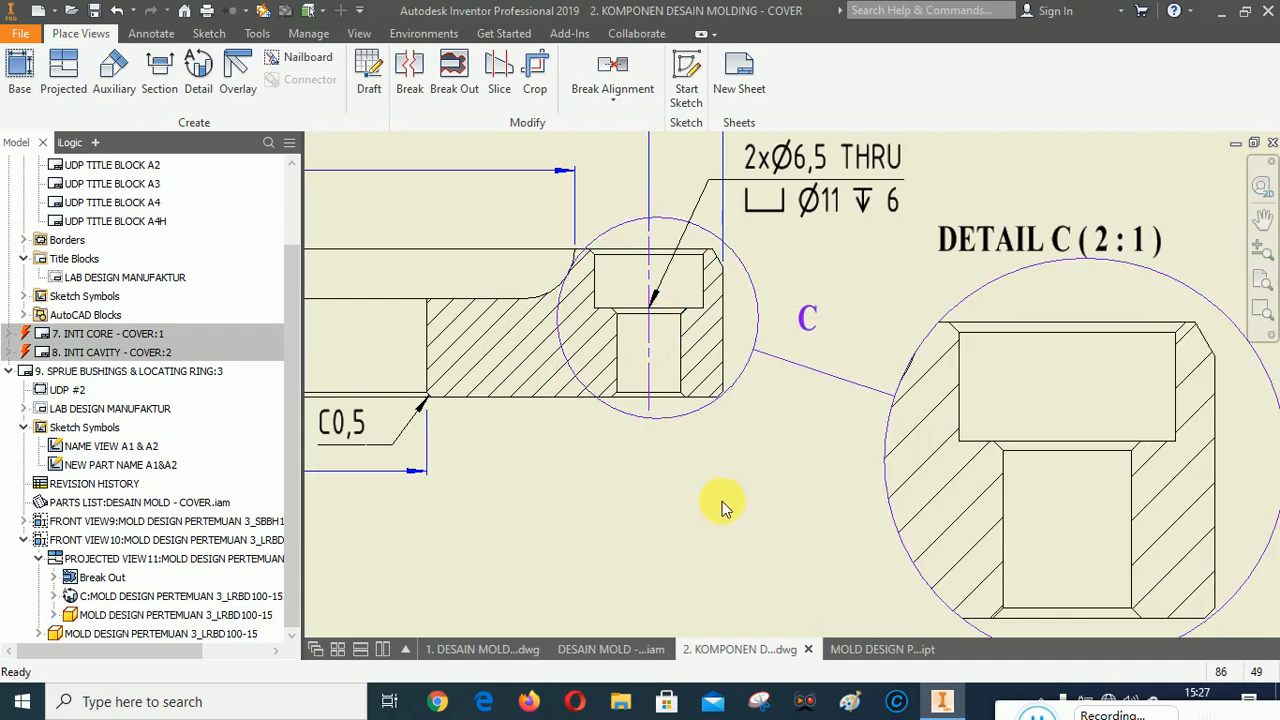
Nudge detail C's circular fence slightly left so it sits on the hole's center.
{"action": "left_click", "coordinate": [753, 281]}
{"action": "left_click_drag", "start_coordinate": [660, 325], "coordinate": [653, 325]}
{"action": "scroll", "coordinate": [490, 208], "scroll_direction": "down", "scroll_amount": 4}
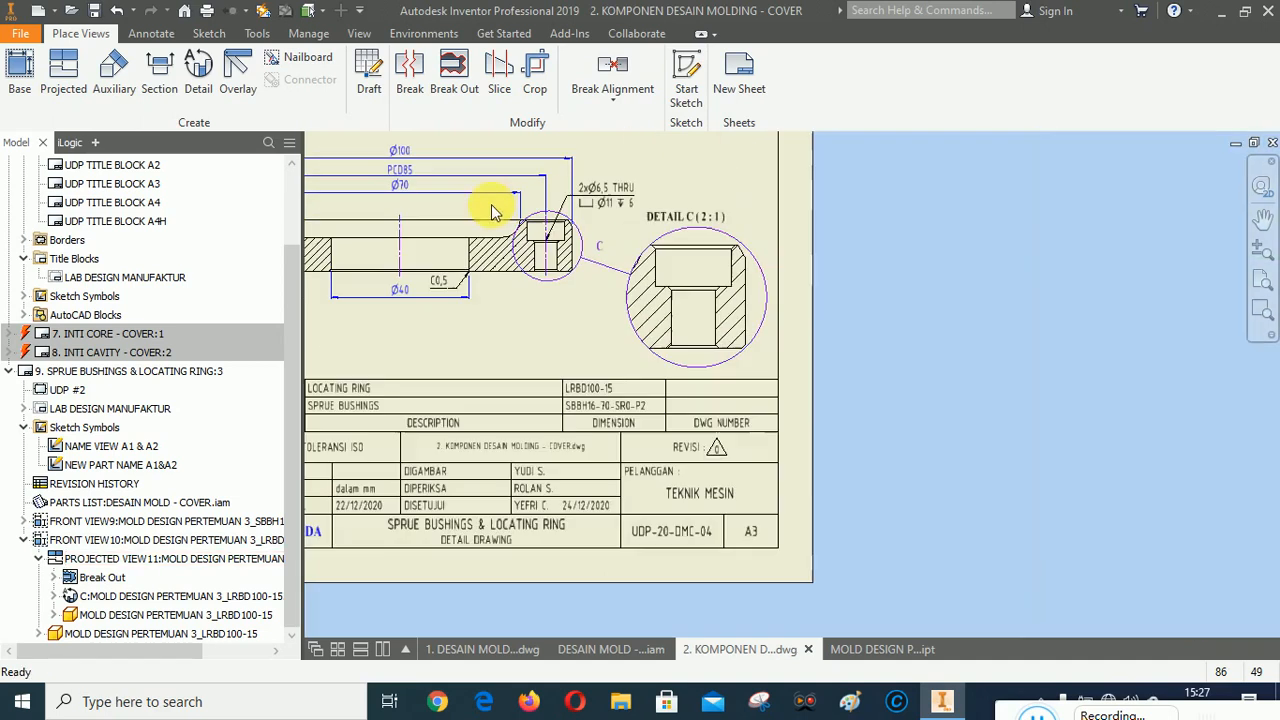
{"action": "scroll", "coordinate": [868, 318], "scroll_direction": "down", "scroll_amount": 5}
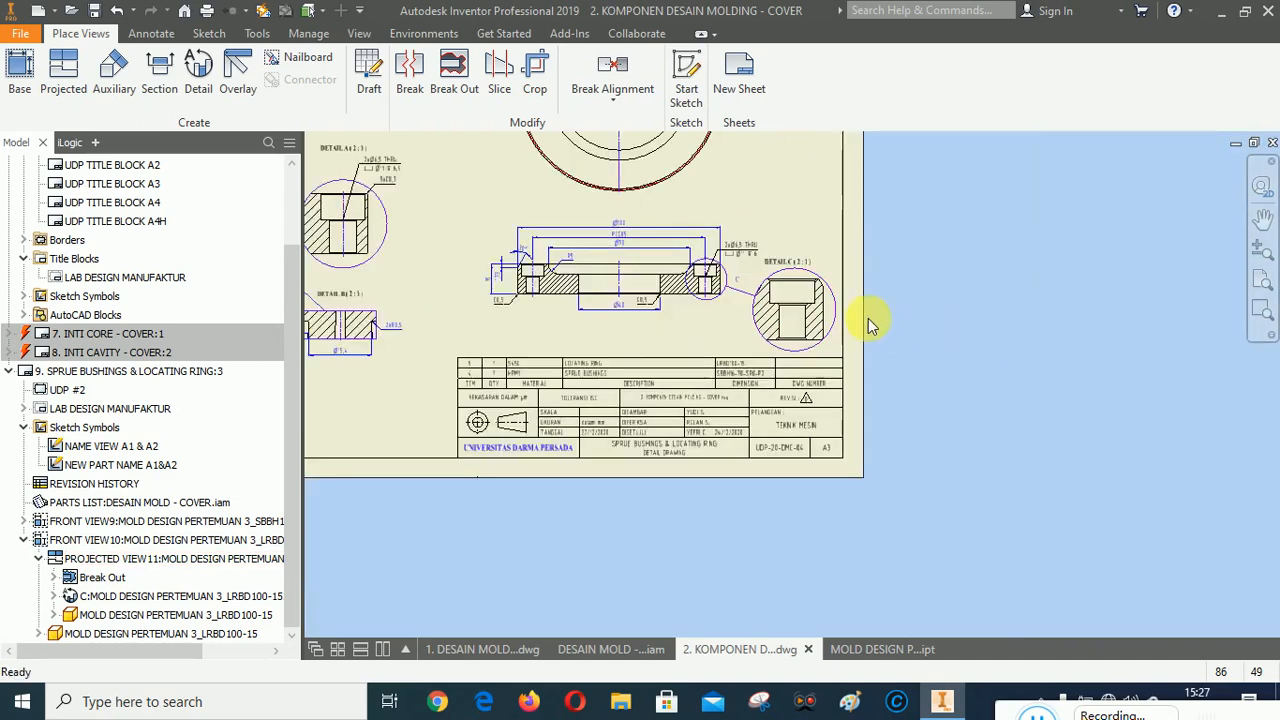
{"action": "scroll", "coordinate": [812, 262], "scroll_direction": "up", "scroll_amount": 2}
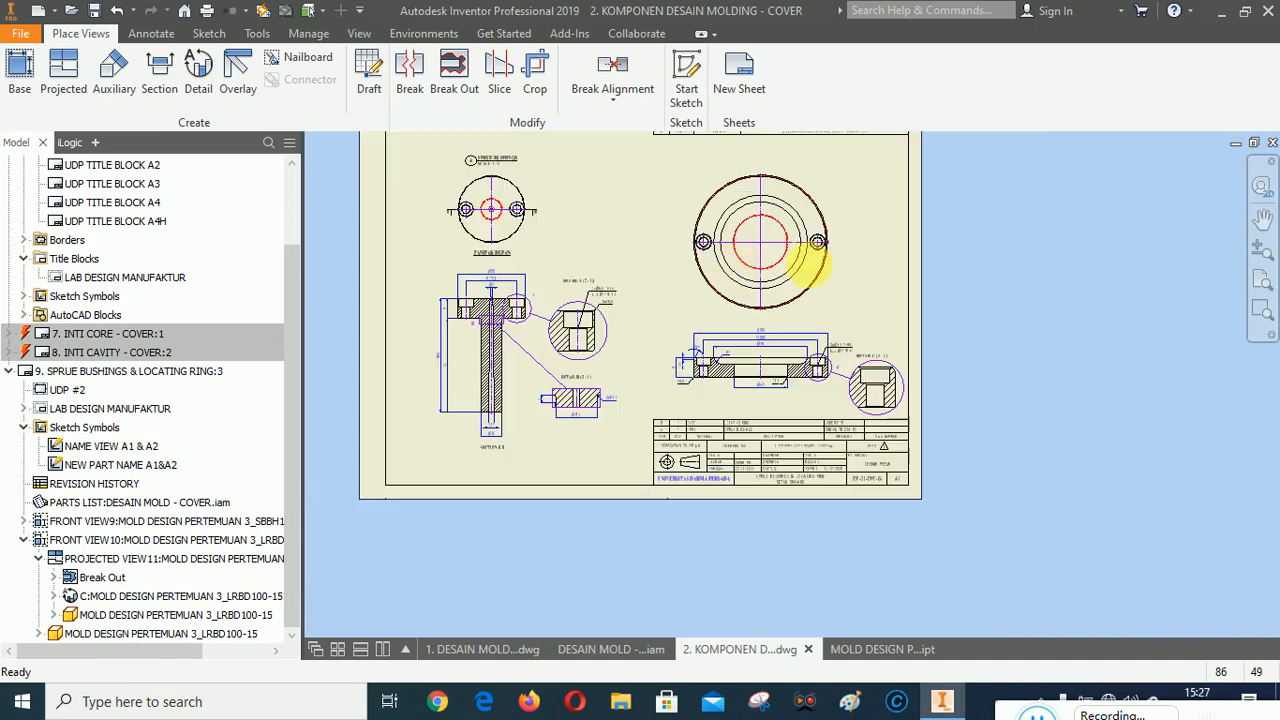
{"action": "left_click", "coordinate": [835, 200]}
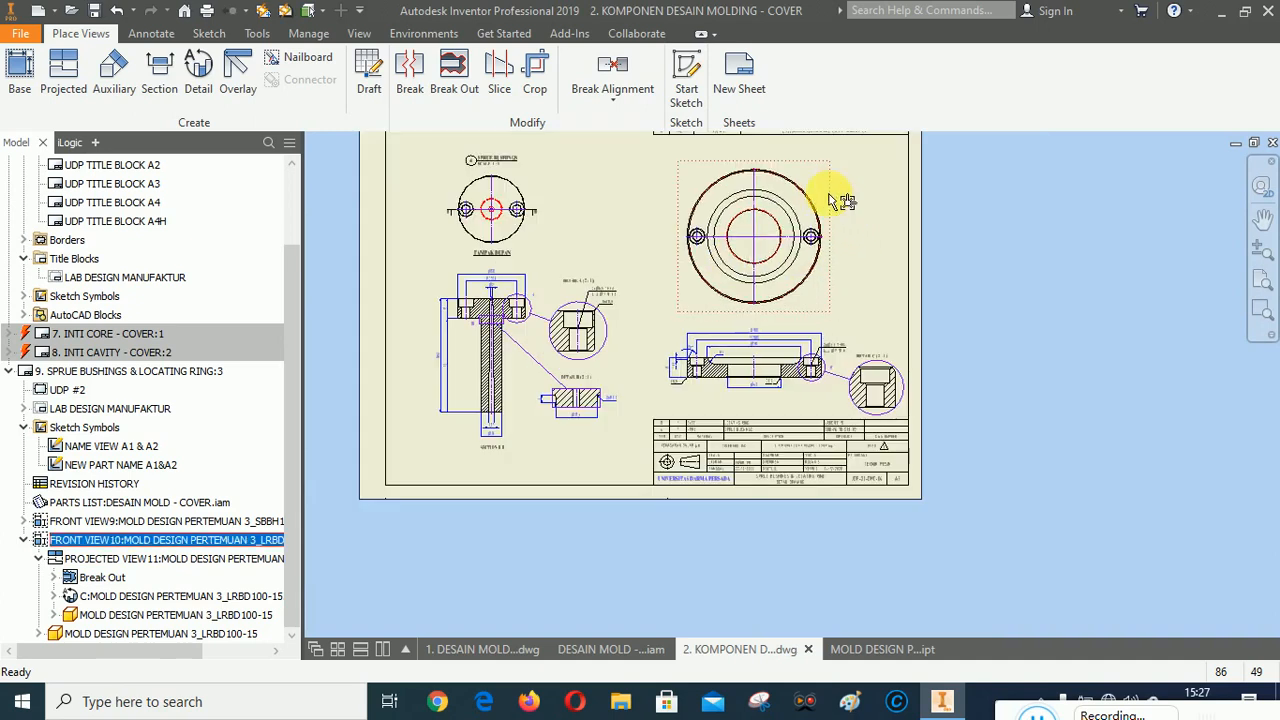
{"action": "scroll", "coordinate": [803, 412], "scroll_direction": "down", "scroll_amount": 3}
{"action": "scroll", "coordinate": [995, 370], "scroll_direction": "down", "scroll_amount": 3}
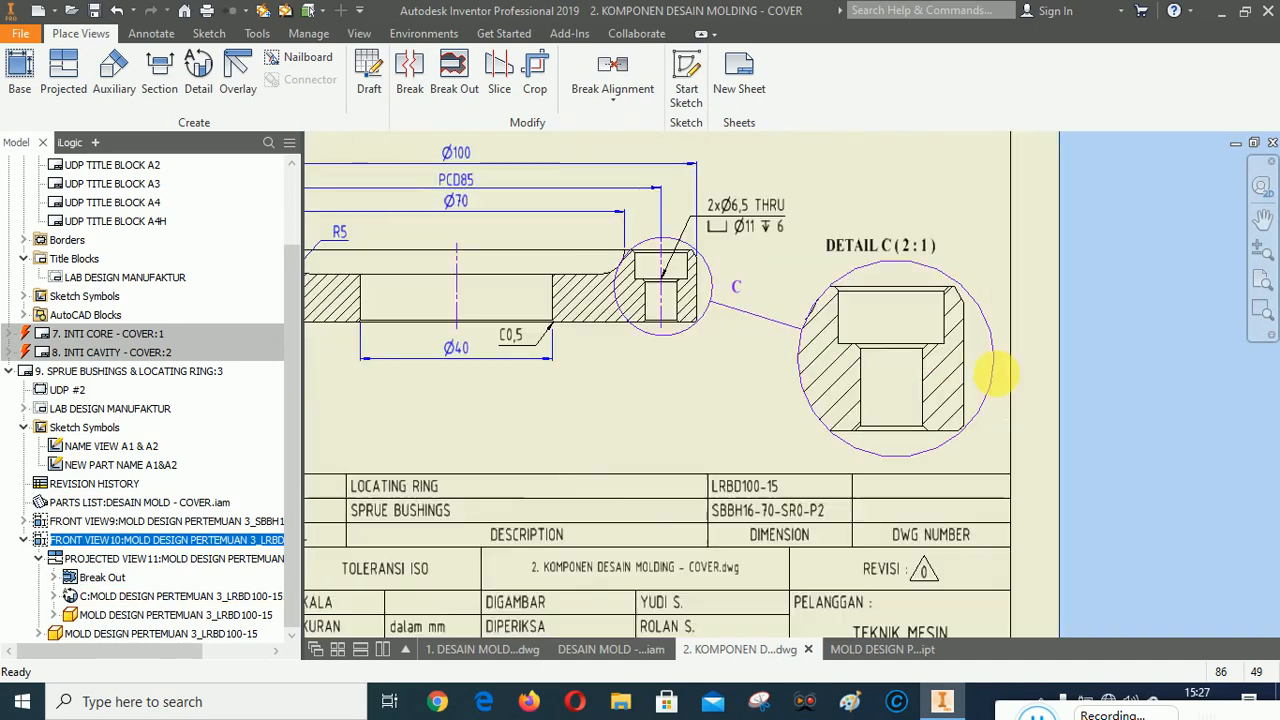
Raise detail view C slightly and reposition its C callout letter below the fence and its DETAIL C (2:1) title.
{"action": "left_click", "coordinate": [993, 305]}
{"action": "left_click_drag", "start_coordinate": [993, 305], "coordinate": [989, 291]}
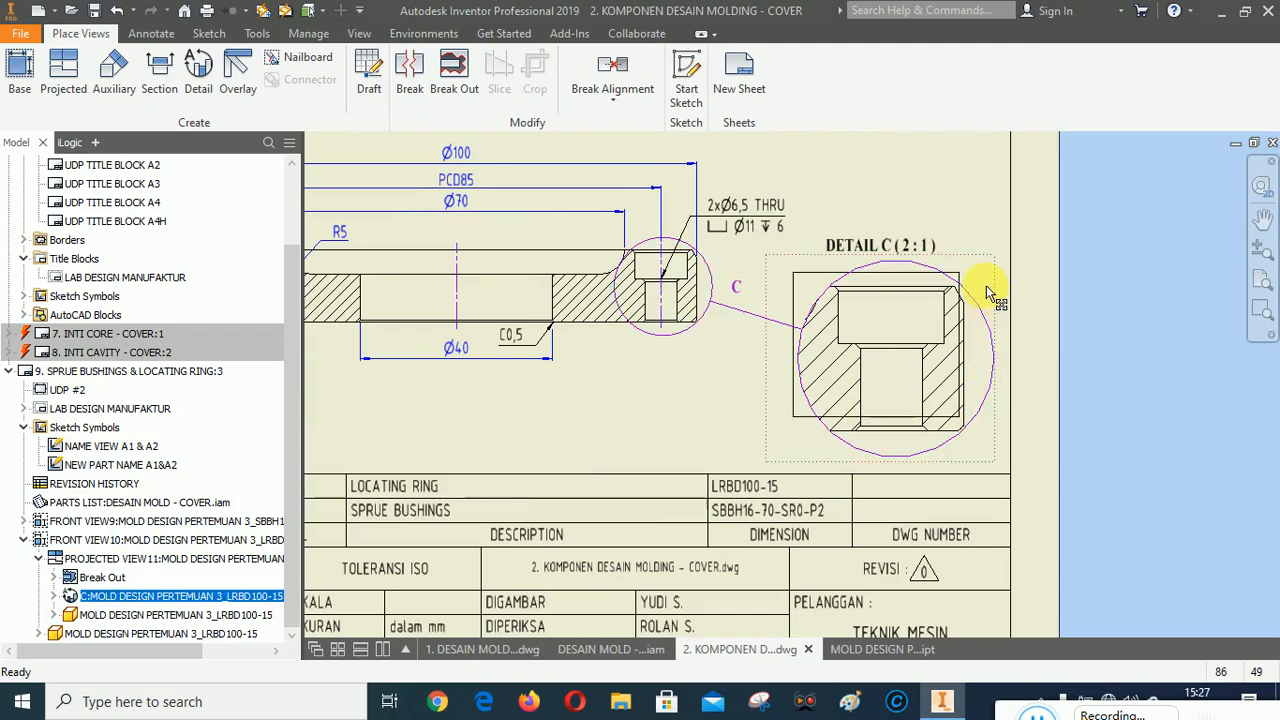
{"action": "left_click", "coordinate": [737, 289]}
{"action": "left_click_drag", "start_coordinate": [703, 340], "coordinate": [706, 342]}
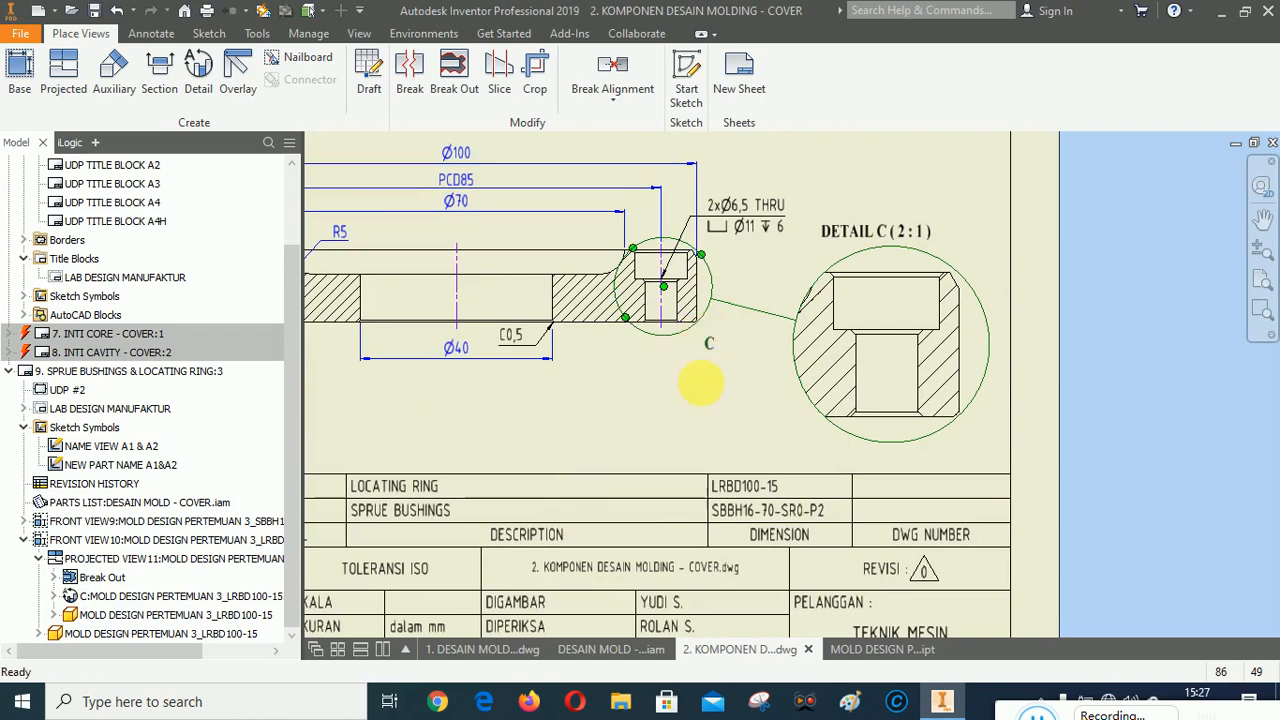
{"action": "mouse_move", "coordinate": [886, 236]}
{"action": "left_mouse_down"}
{"action": "mouse_move", "coordinate": [905, 228]}
{"action": "mouse_move", "coordinate": [896, 219]}
{"action": "left_mouse_up"}
{"action": "left_click", "coordinate": [1152, 408]}
Add a bisector centerline through the counterbored hole in detail C and extend its ends past the hole.
{"action": "left_click", "coordinate": [1260, 312]}
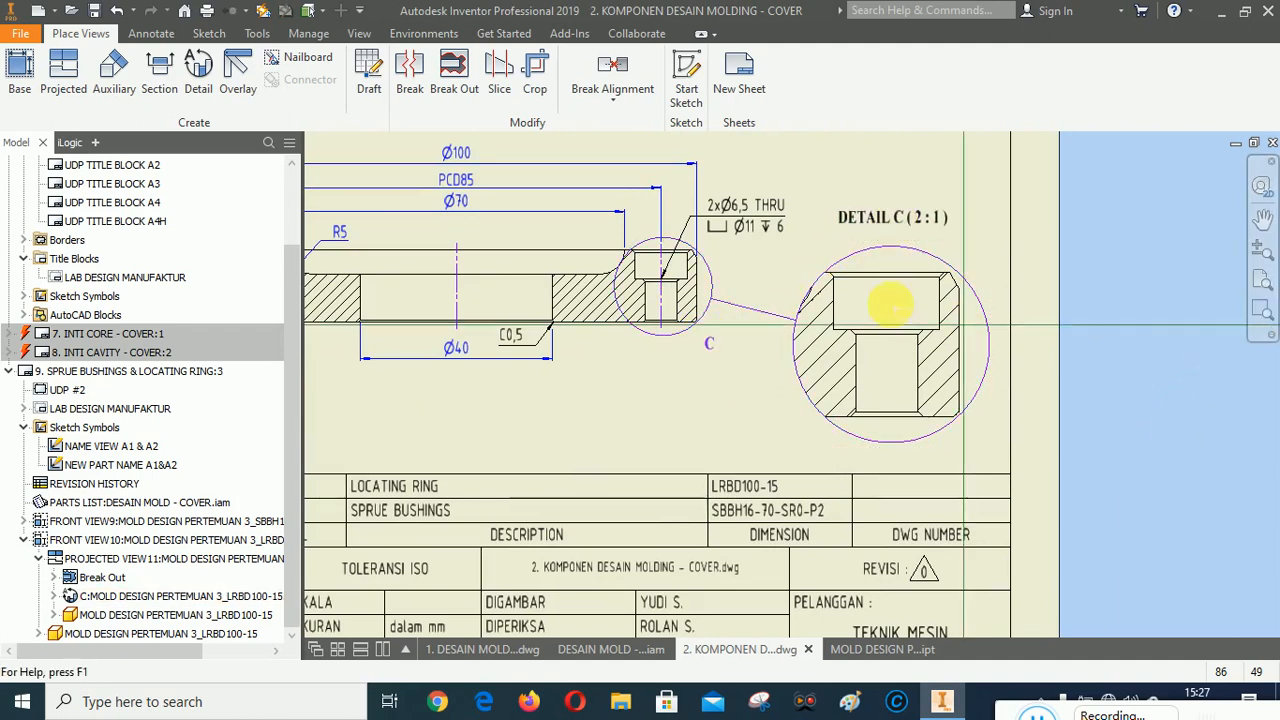
{"action": "left_click_drag", "start_coordinate": [794, 211], "coordinate": [1014, 486]}
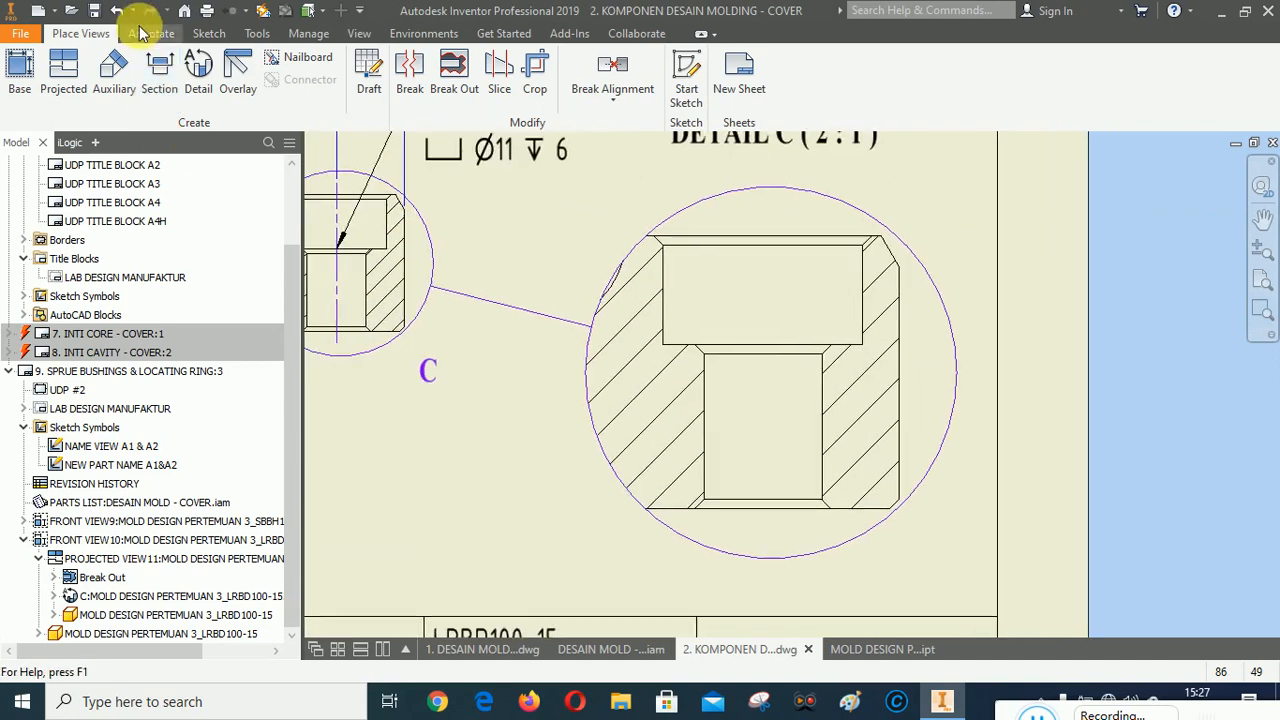
{"action": "left_click", "coordinate": [151, 33]}
{"action": "left_click", "coordinate": [785, 62]}
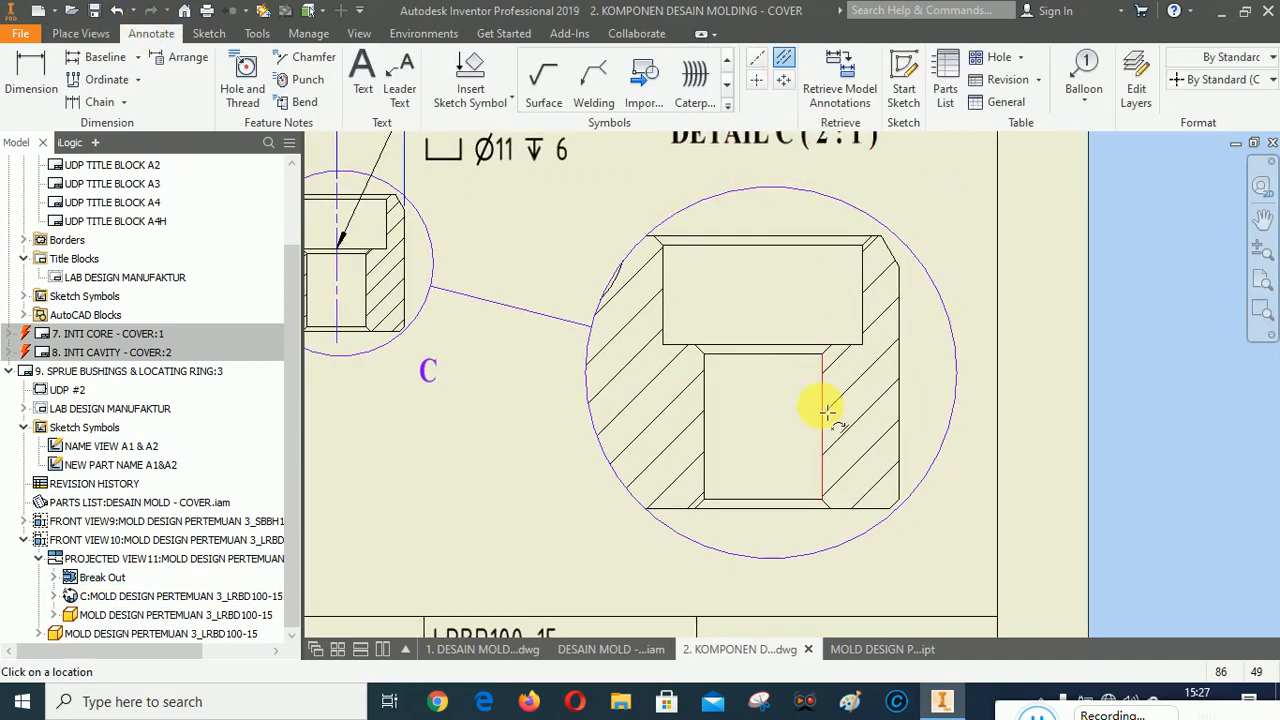
{"action": "left_click", "coordinate": [705, 430]}
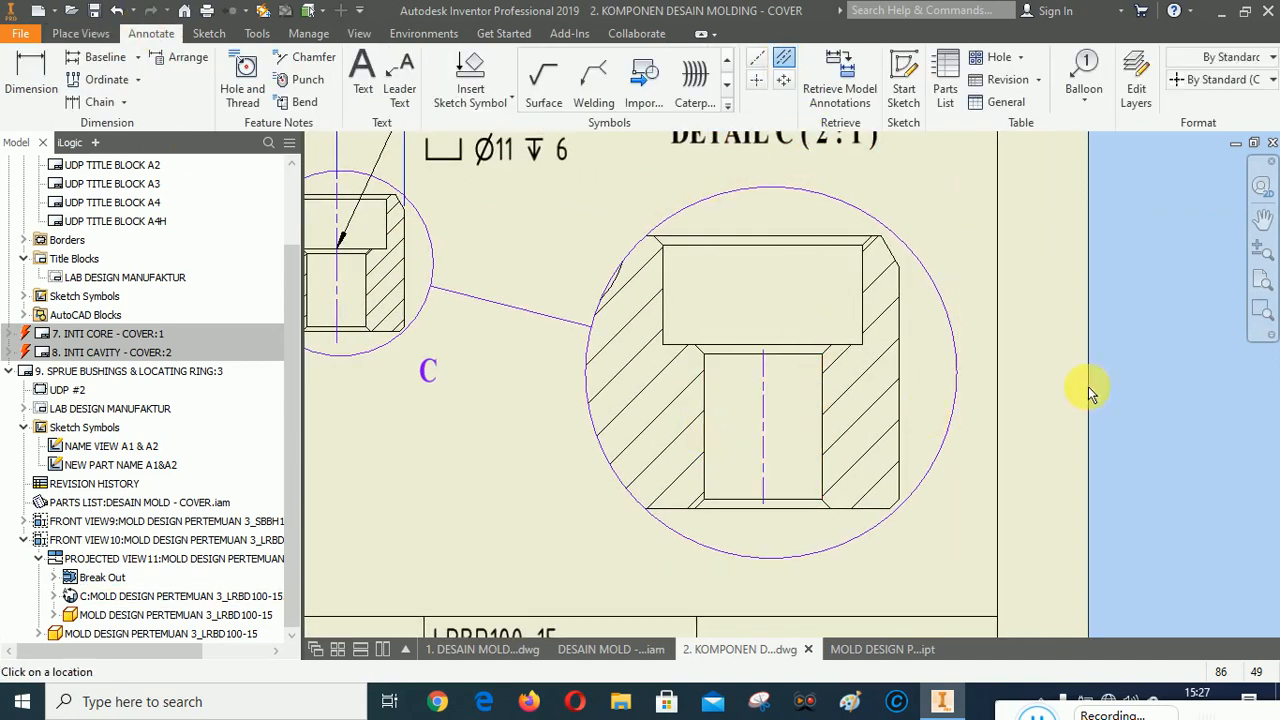
{"action": "right_click", "coordinate": [1034, 331]}
{"action": "left_click", "coordinate": [922, 338]}
{"action": "left_click", "coordinate": [772, 358]}
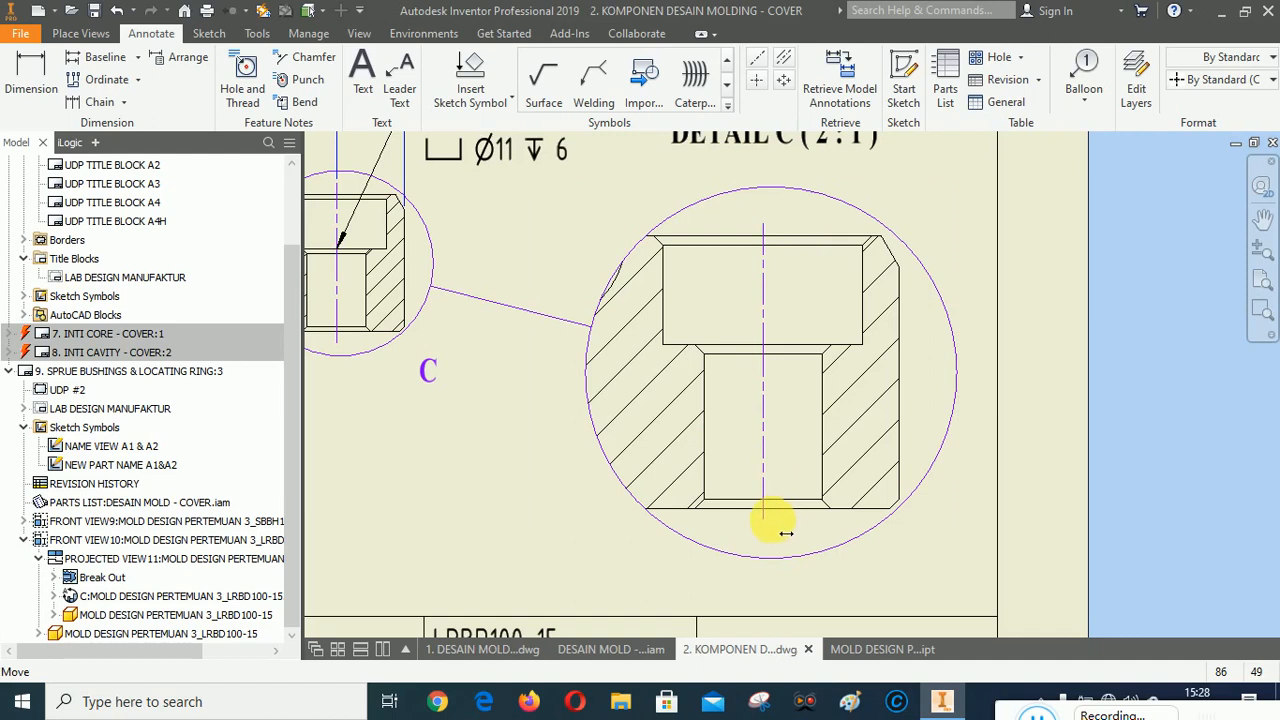
{"action": "left_click_drag", "start_coordinate": [775, 521], "coordinate": [774, 519]}
{"action": "left_click", "coordinate": [1244, 500]}
Place a chamfer note on the counterbore's top chamfer edge in detail C.
{"action": "left_click", "coordinate": [305, 57]}
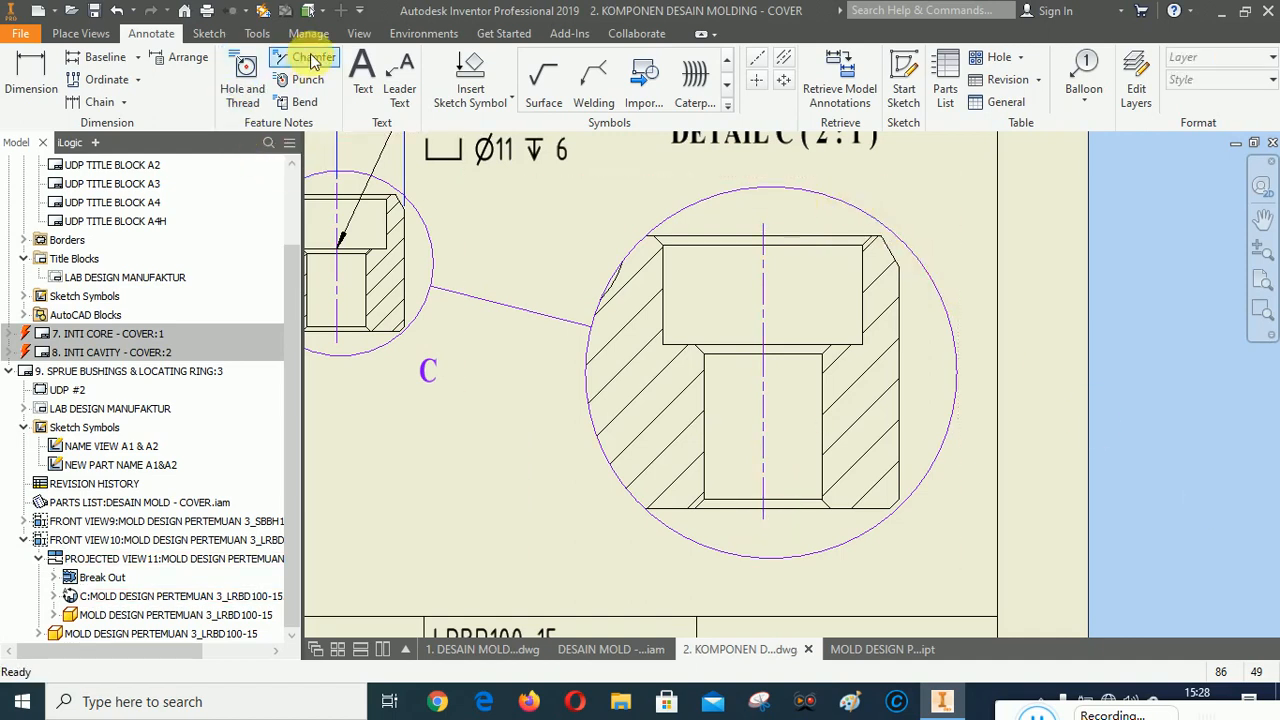
{"action": "scroll", "coordinate": [830, 358], "scroll_direction": "down", "scroll_amount": 3}
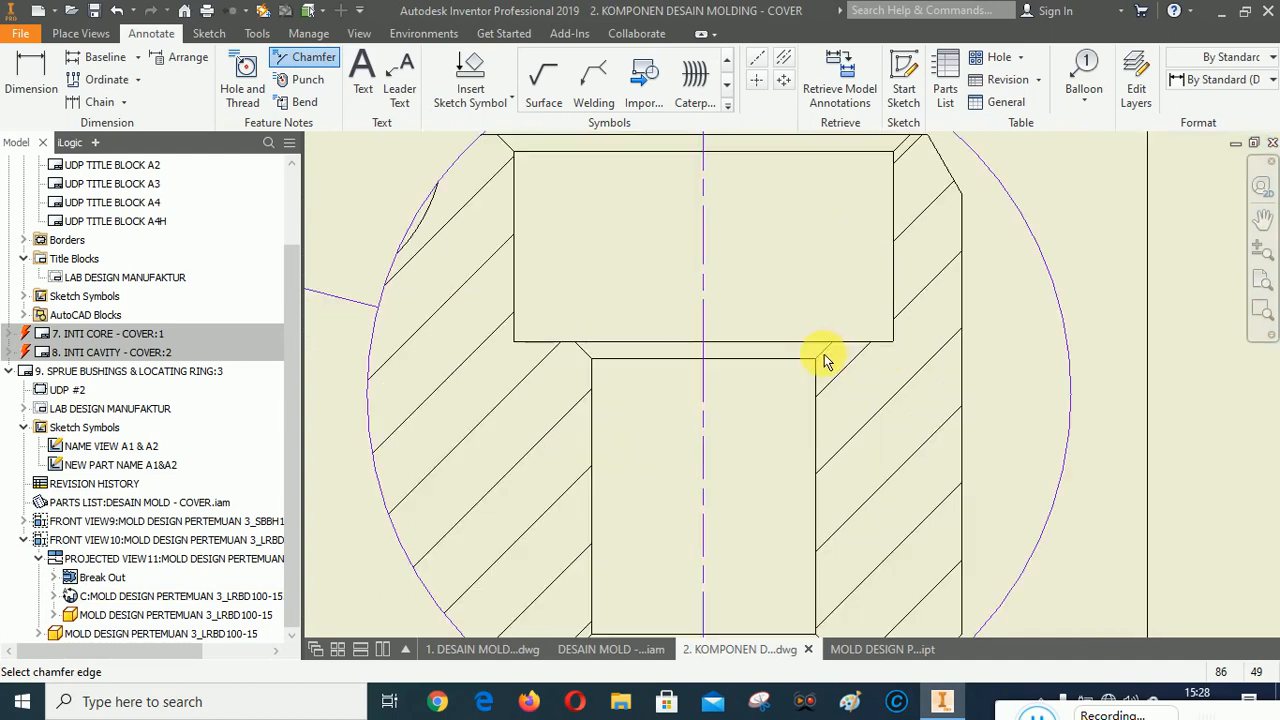
{"action": "scroll", "coordinate": [833, 409], "scroll_direction": "up", "scroll_amount": 1}
{"action": "scroll", "coordinate": [857, 205], "scroll_direction": "down", "scroll_amount": 2}
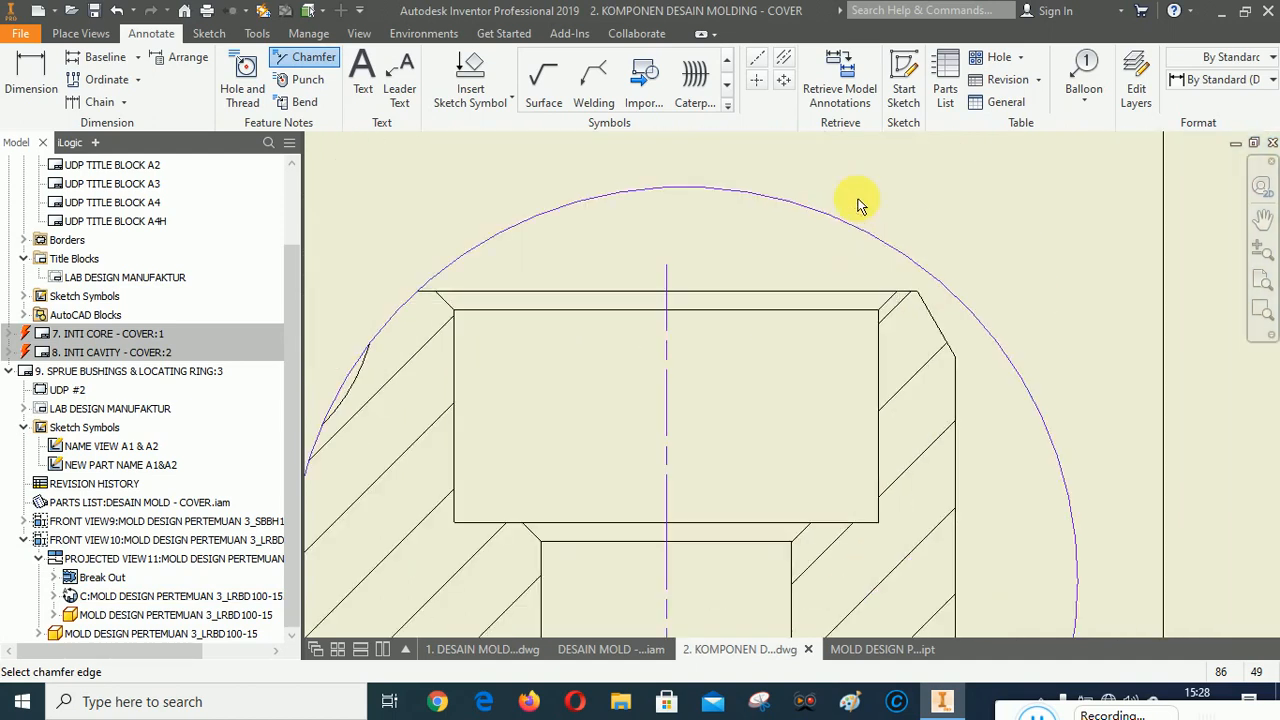
{"action": "left_click", "coordinate": [880, 325]}
{"action": "scroll", "coordinate": [837, 266], "scroll_direction": "up", "scroll_amount": 2}
{"action": "scroll", "coordinate": [845, 256], "scroll_direction": "down", "scroll_amount": 3}
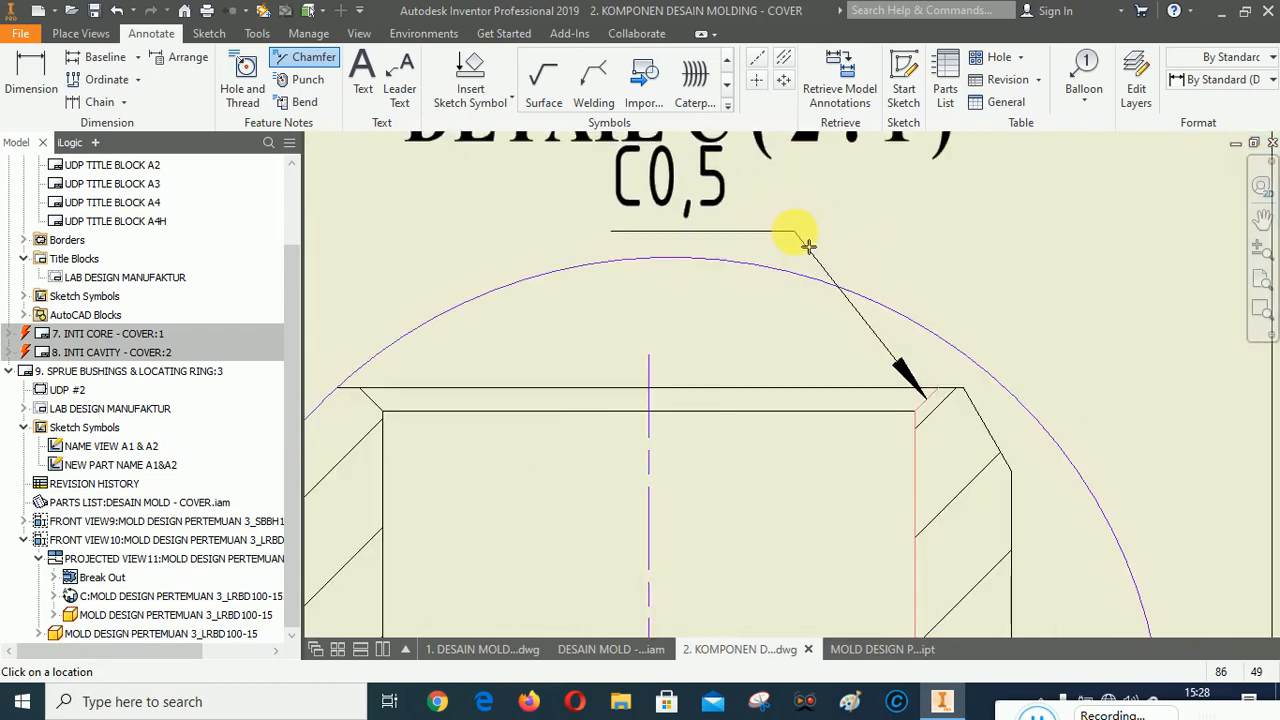
{"action": "left_click", "coordinate": [808, 248]}
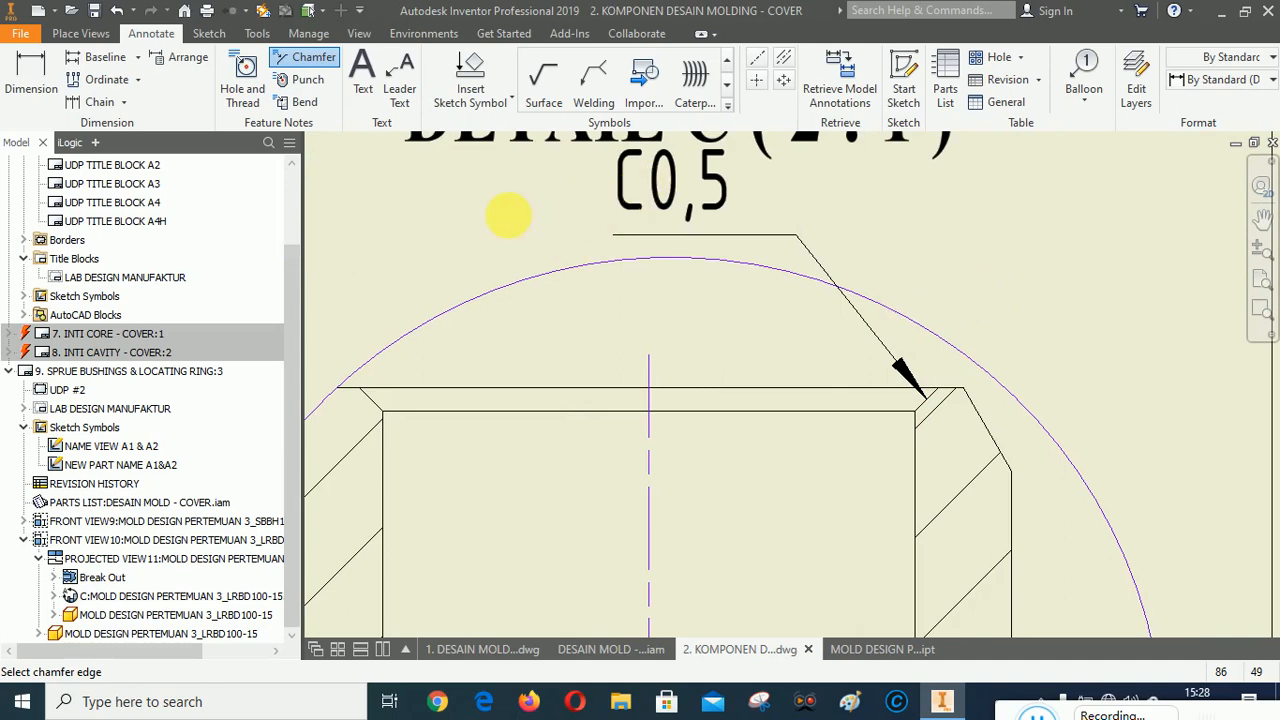
{"action": "right_click", "coordinate": [509, 215]}
{"action": "left_click", "coordinate": [586, 214]}
Edit the chamfer note text to read 3xC0,5.
{"action": "double_click", "coordinate": [663, 178]}
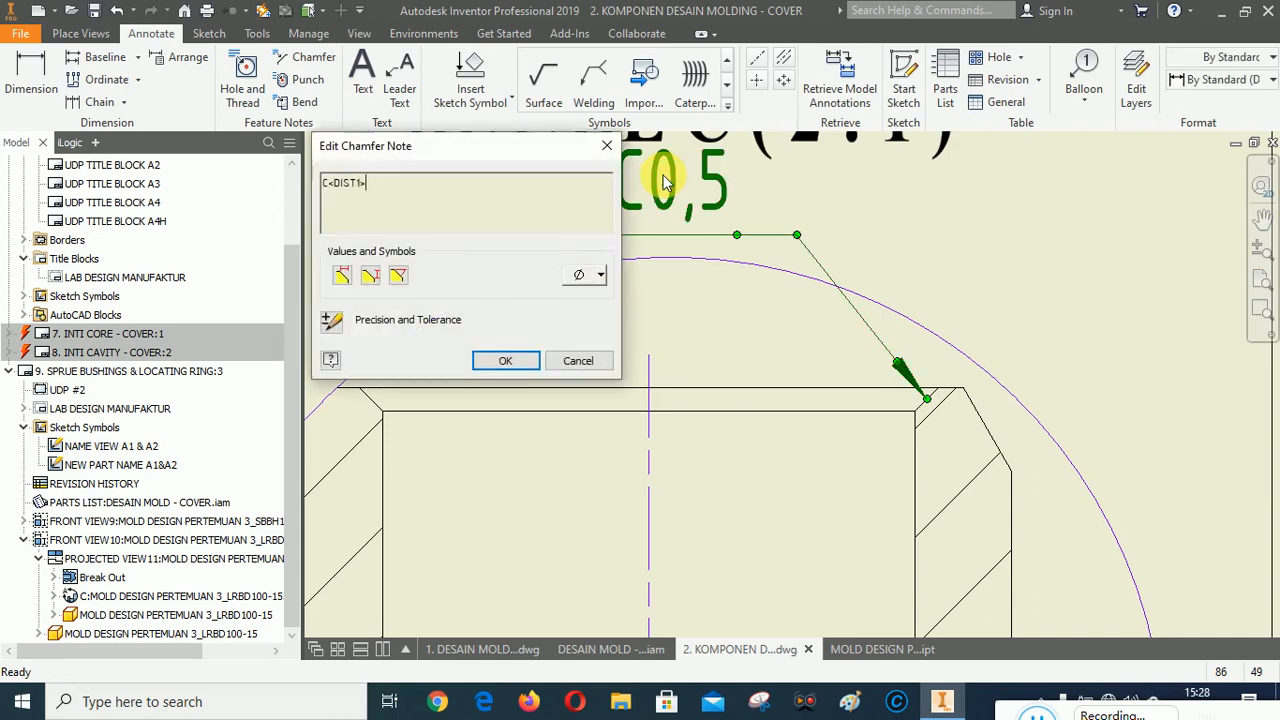
{"action": "double_click", "coordinate": [342, 184]}
{"action": "left_click", "coordinate": [326, 186]}
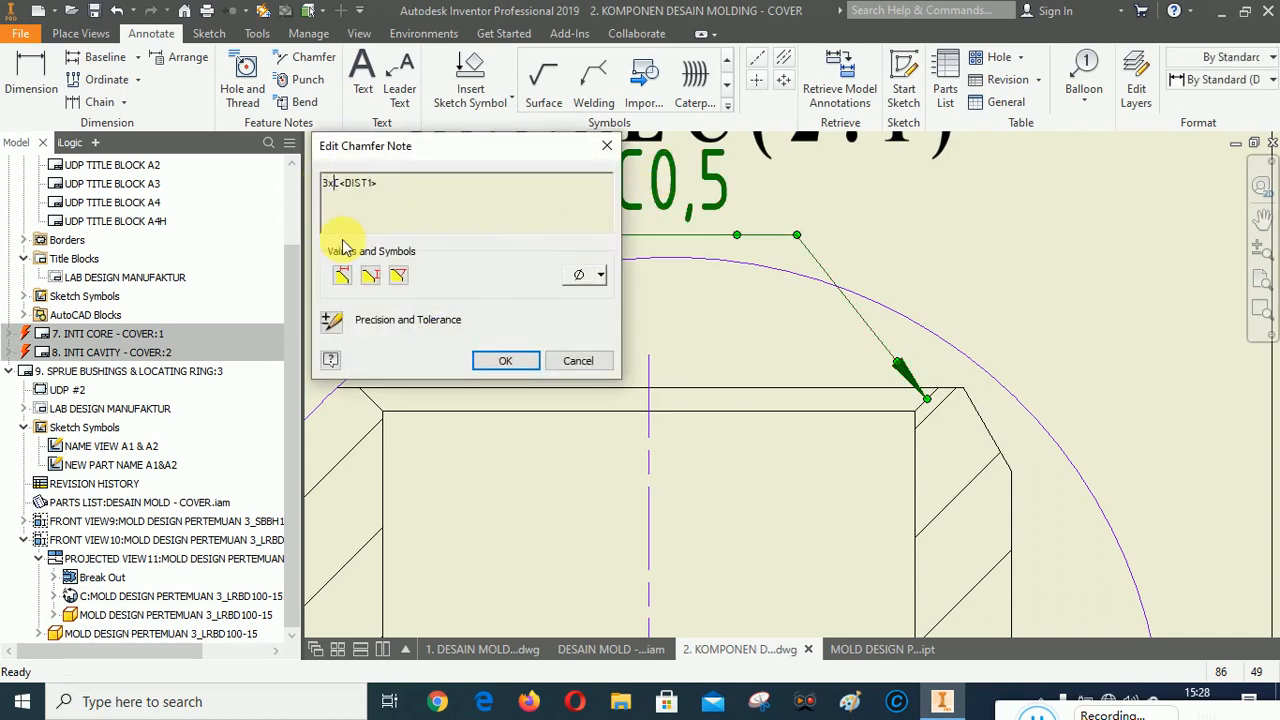
{"action": "left_click", "coordinate": [506, 360]}
Reposition the 3xC0,5 chamfer note and its leader just below the DETAIL C title.
{"action": "scroll", "coordinate": [730, 245], "scroll_direction": "up", "scroll_amount": 5}
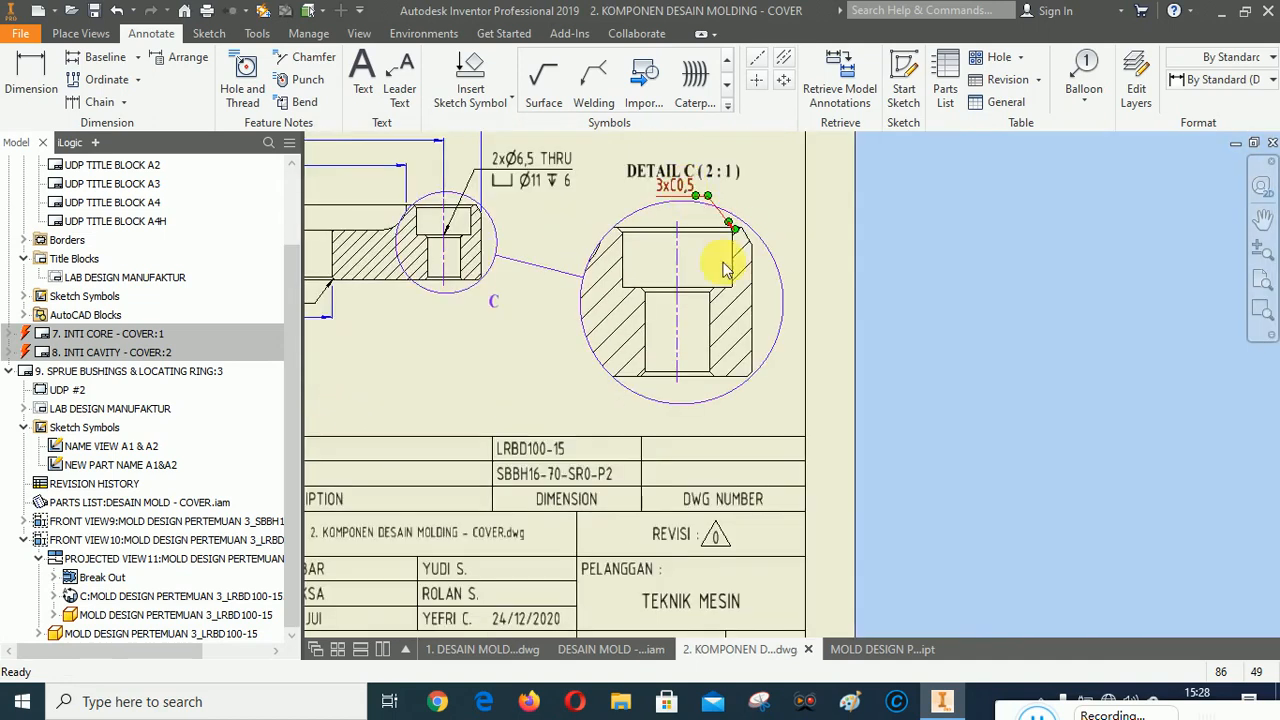
{"action": "scroll", "coordinate": [733, 235], "scroll_direction": "down", "scroll_amount": 3}
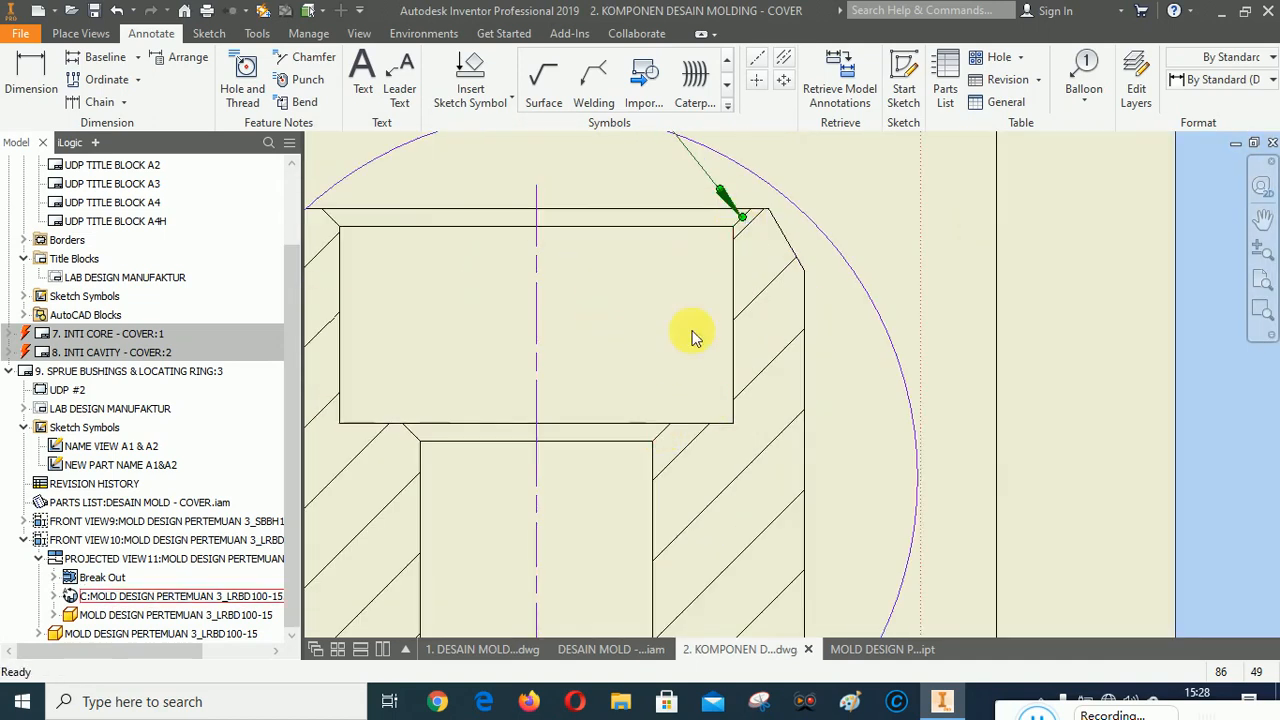
{"action": "scroll", "coordinate": [685, 425], "scroll_direction": "up", "scroll_amount": 2}
{"action": "scroll", "coordinate": [700, 530], "scroll_direction": "up", "scroll_amount": 2}
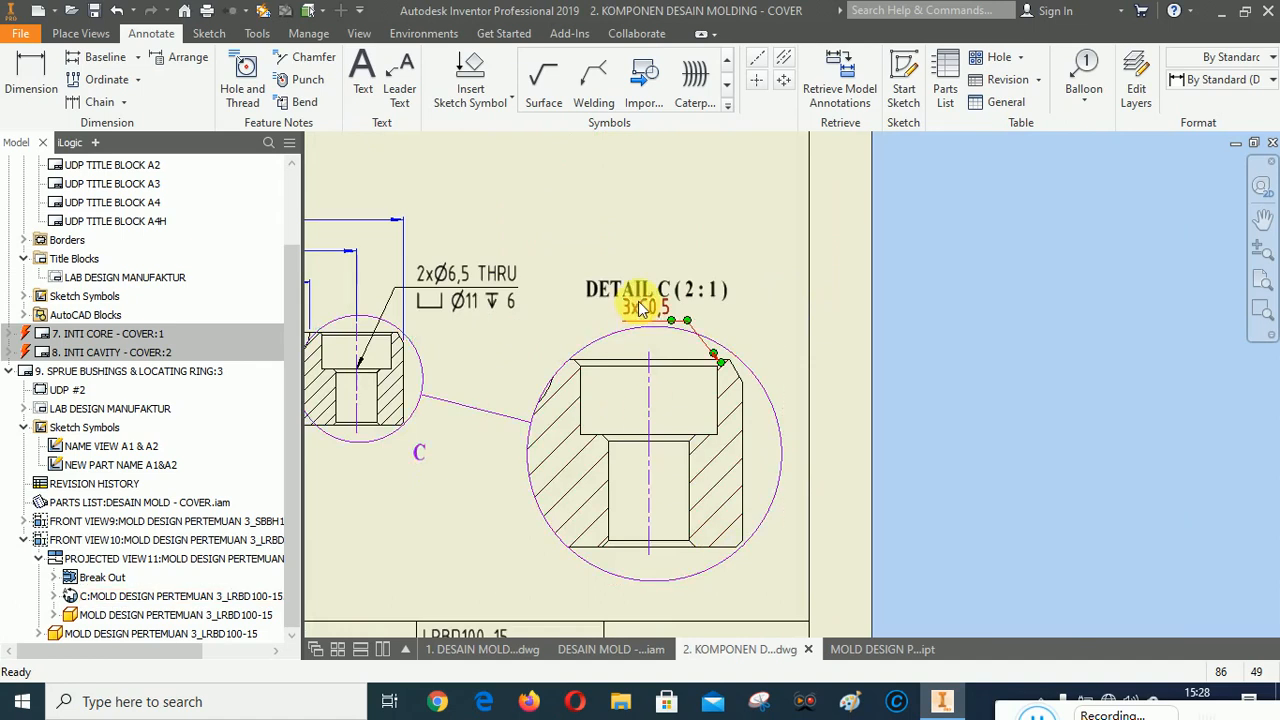
{"action": "scroll", "coordinate": [660, 250], "scroll_direction": "down", "scroll_amount": 2}
{"action": "left_click_drag", "start_coordinate": [691, 284], "coordinate": [682, 259]}
{"action": "scroll", "coordinate": [749, 360], "scroll_direction": "down", "scroll_amount": 3}
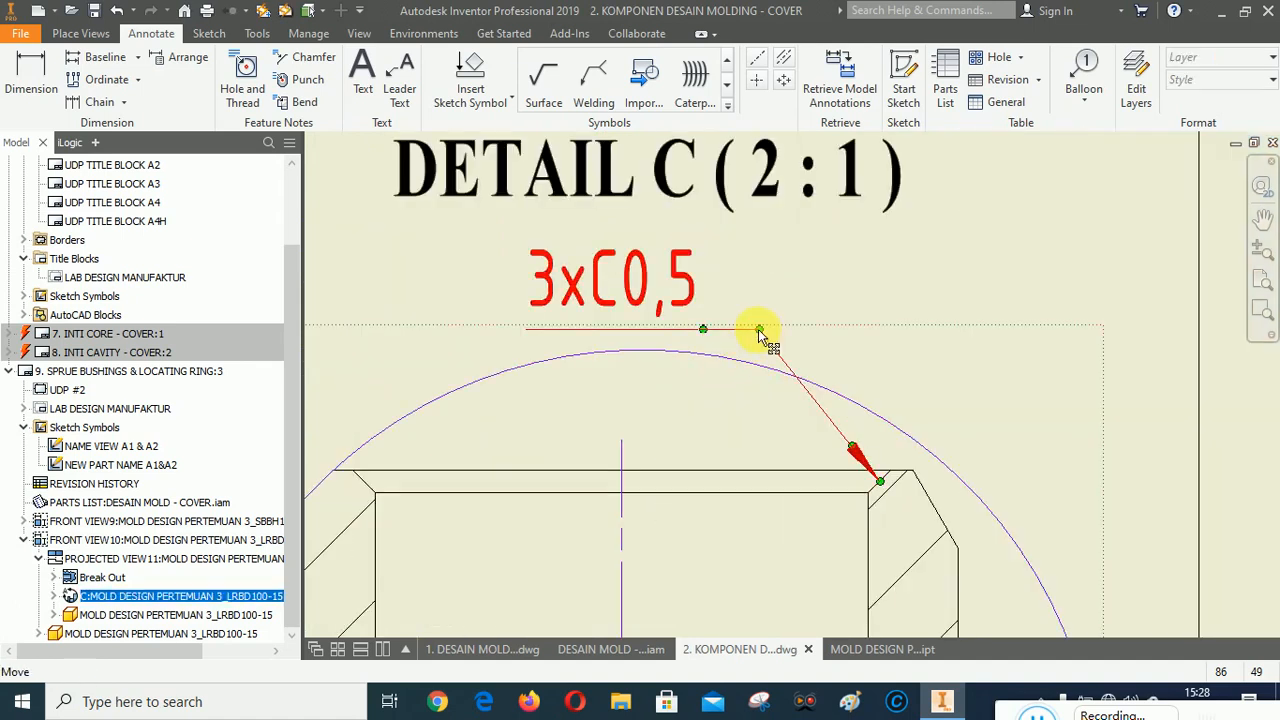
{"action": "left_click_drag", "start_coordinate": [776, 335], "coordinate": [770, 329]}
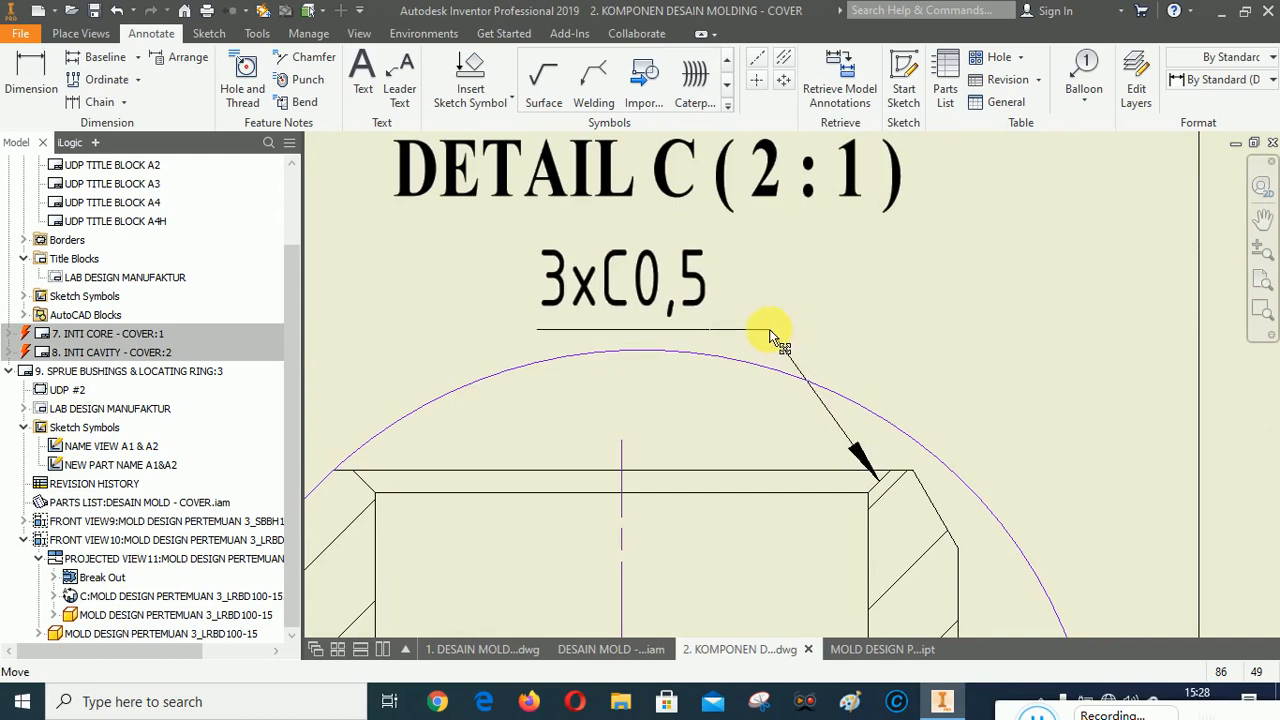
{"action": "left_click", "coordinate": [966, 345]}
Move detail view C slightly upward on the sheet.
{"action": "scroll", "coordinate": [966, 345], "scroll_direction": "up", "scroll_amount": 5}
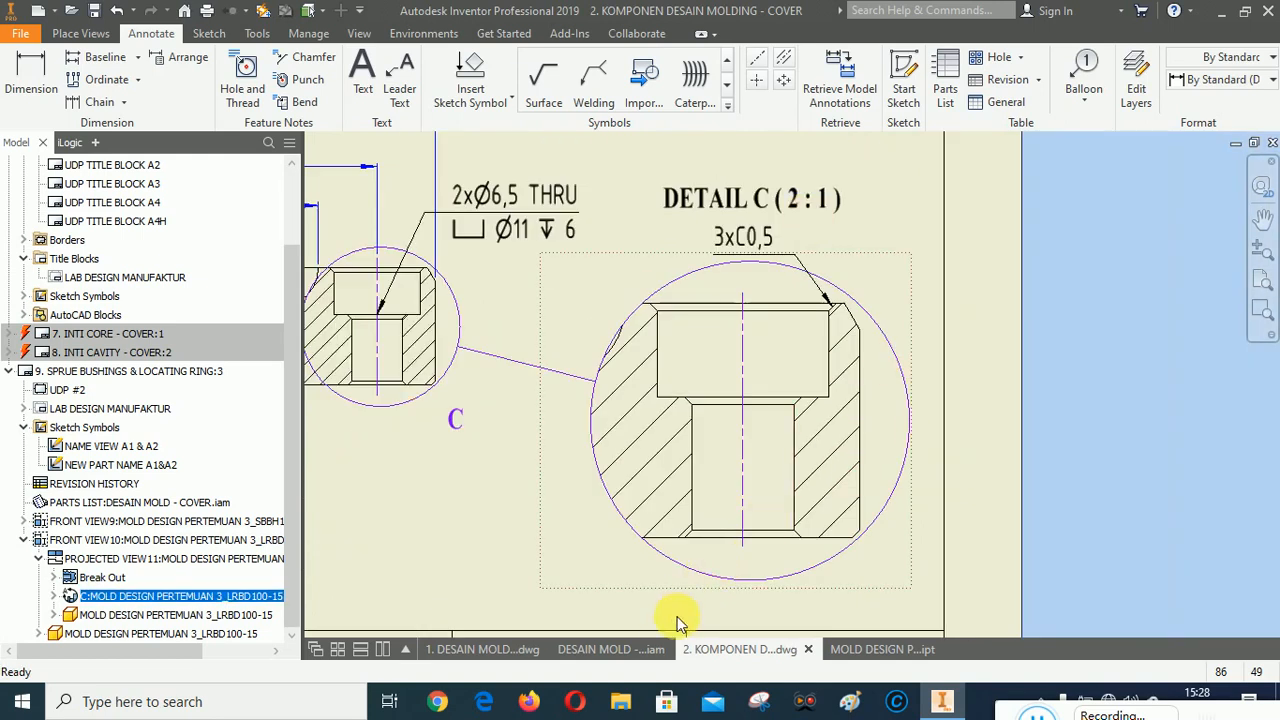
{"action": "scroll", "coordinate": [1006, 432], "scroll_direction": "up", "scroll_amount": 3}
{"action": "scroll", "coordinate": [670, 458], "scroll_direction": "up", "scroll_amount": 1}
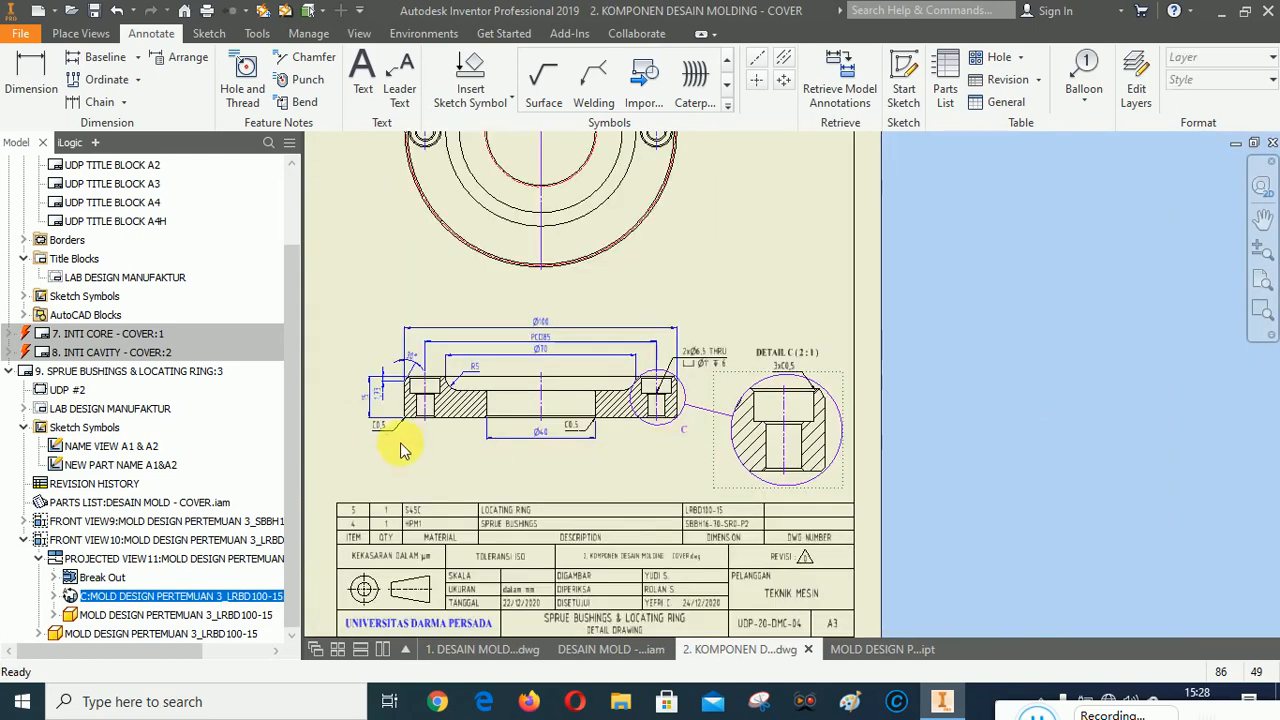
{"action": "scroll", "coordinate": [816, 419], "scroll_direction": "down", "scroll_amount": 3}
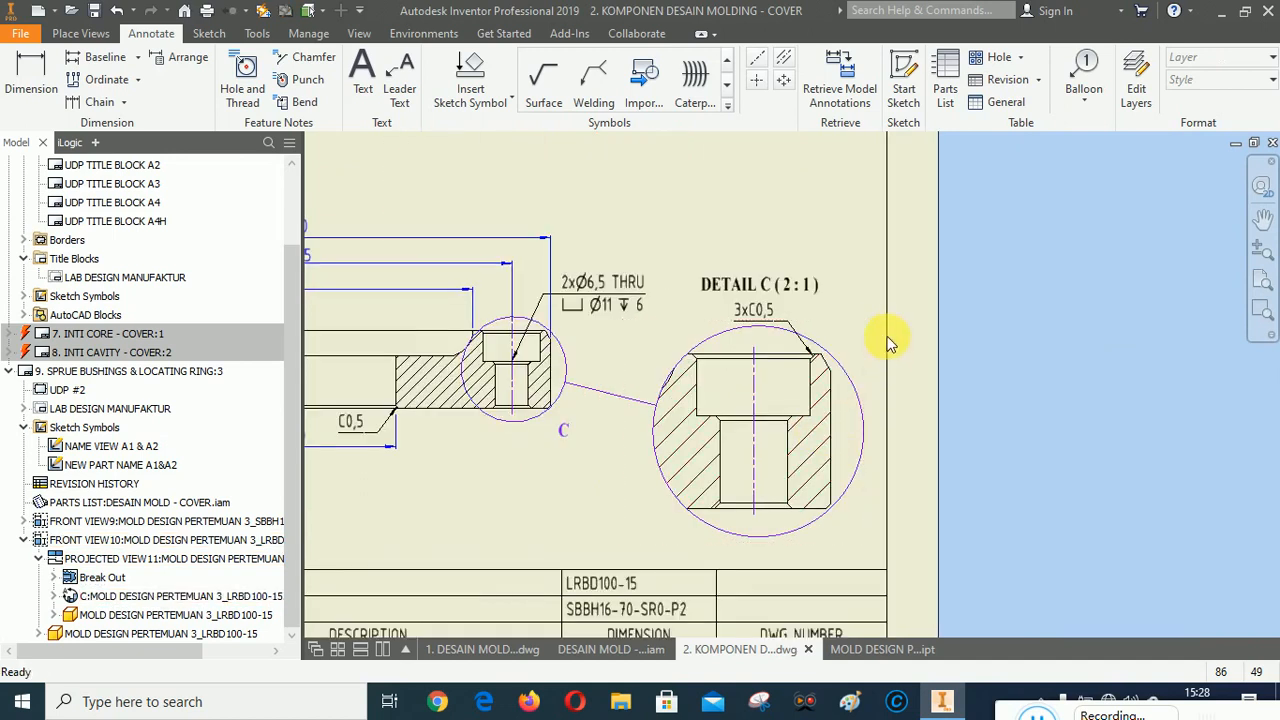
{"action": "left_click_drag", "start_coordinate": [864, 339], "coordinate": [863, 319]}
{"action": "left_click", "coordinate": [997, 362]}
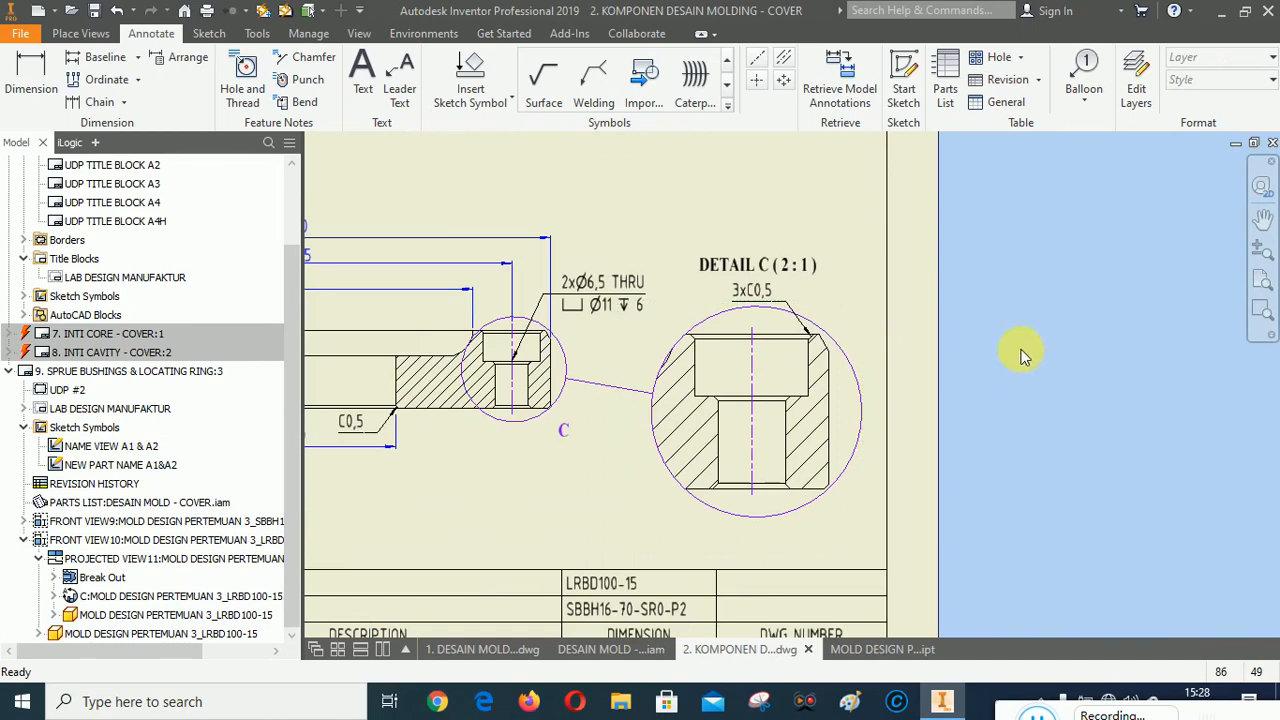
Dimension the depth of the ∅70 recess in the locating ring section view.
{"action": "left_click", "coordinate": [1269, 220]}
{"action": "left_click_drag", "start_coordinate": [883, 376], "coordinate": [1203, 298]}
{"action": "mouse_move", "coordinate": [648, 450]}
{"action": "left_mouse_down"}
{"action": "mouse_move", "coordinate": [811, 466]}
{"action": "mouse_move", "coordinate": [803, 501]}
{"action": "mouse_move", "coordinate": [737, 543]}
{"action": "left_mouse_up"}
{"action": "mouse_move", "coordinate": [623, 466]}
{"action": "left_mouse_down"}
{"action": "mouse_move", "coordinate": [560, 500]}
{"action": "mouse_move", "coordinate": [529, 543]}
{"action": "mouse_move", "coordinate": [486, 557]}
{"action": "mouse_move", "coordinate": [466, 506]}
{"action": "mouse_move", "coordinate": [571, 466]}
{"action": "mouse_move", "coordinate": [645, 246]}
{"action": "mouse_move", "coordinate": [609, 425]}
{"action": "left_mouse_up"}
{"action": "left_click_drag", "start_coordinate": [648, 255], "coordinate": [606, 438]}
{"action": "mouse_move", "coordinate": [637, 303]}
{"action": "left_mouse_down"}
{"action": "mouse_move", "coordinate": [637, 411]}
{"action": "mouse_move", "coordinate": [677, 557]}
{"action": "mouse_move", "coordinate": [663, 189]}
{"action": "mouse_move", "coordinate": [675, 246]}
{"action": "left_mouse_up"}
{"action": "mouse_move", "coordinate": [961, 494]}
{"action": "left_mouse_down"}
{"action": "mouse_move", "coordinate": [791, 271]}
{"action": "mouse_move", "coordinate": [891, 249]}
{"action": "mouse_move", "coordinate": [1040, 263]}
{"action": "mouse_move", "coordinate": [1030, 275]}
{"action": "mouse_move", "coordinate": [1000, 235]}
{"action": "left_mouse_up"}
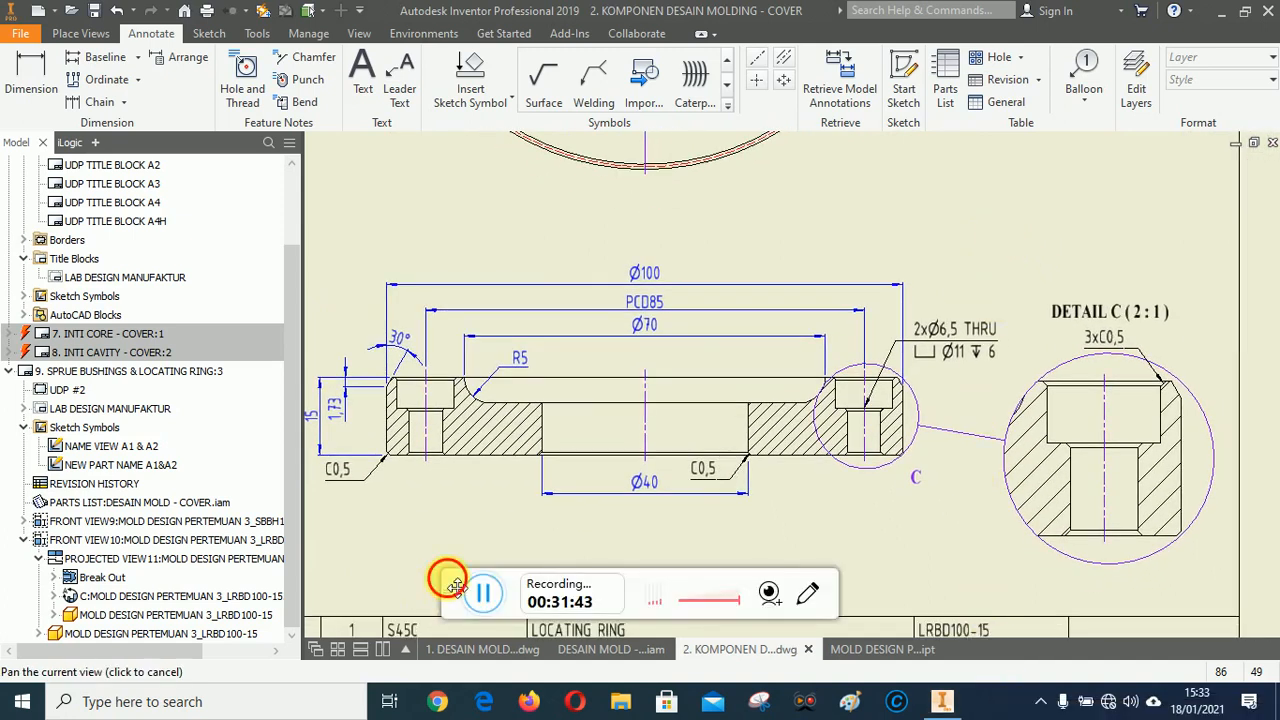
{"action": "key", "text": "Escape"}
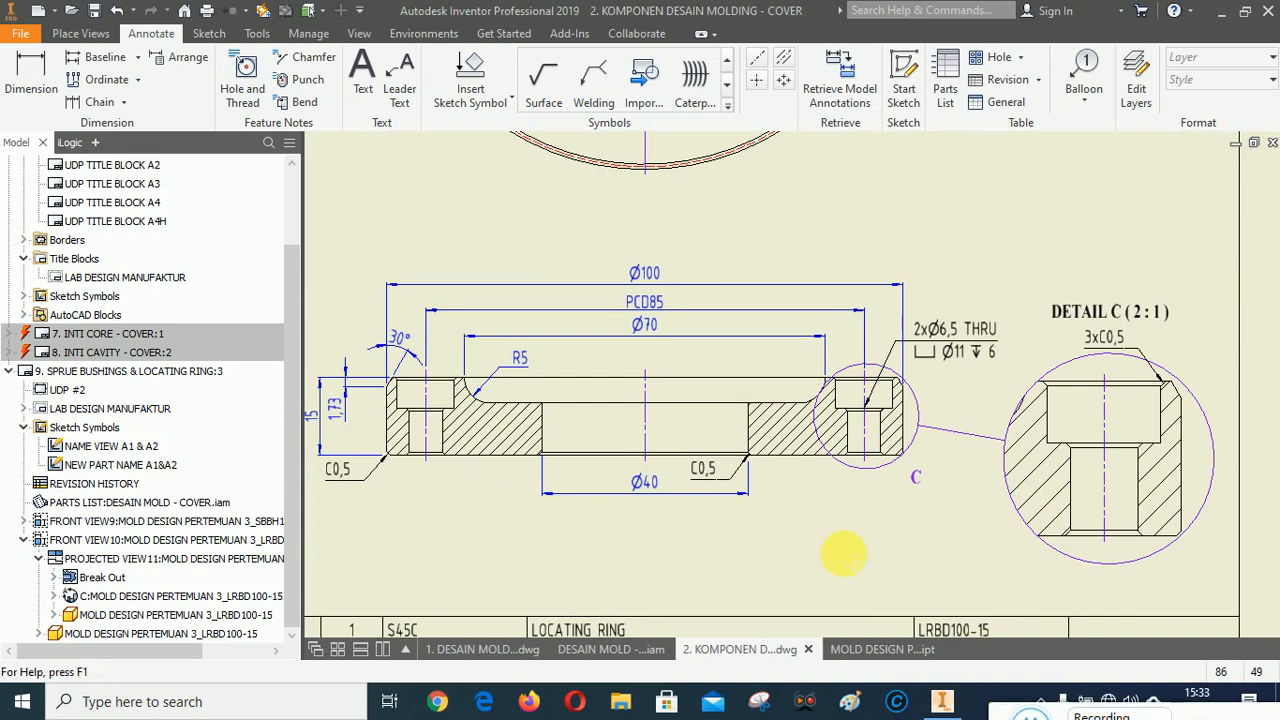
{"action": "scroll", "coordinate": [794, 428], "scroll_direction": "down", "scroll_amount": 3}
{"action": "scroll", "coordinate": [690, 422], "scroll_direction": "up", "scroll_amount": 2}
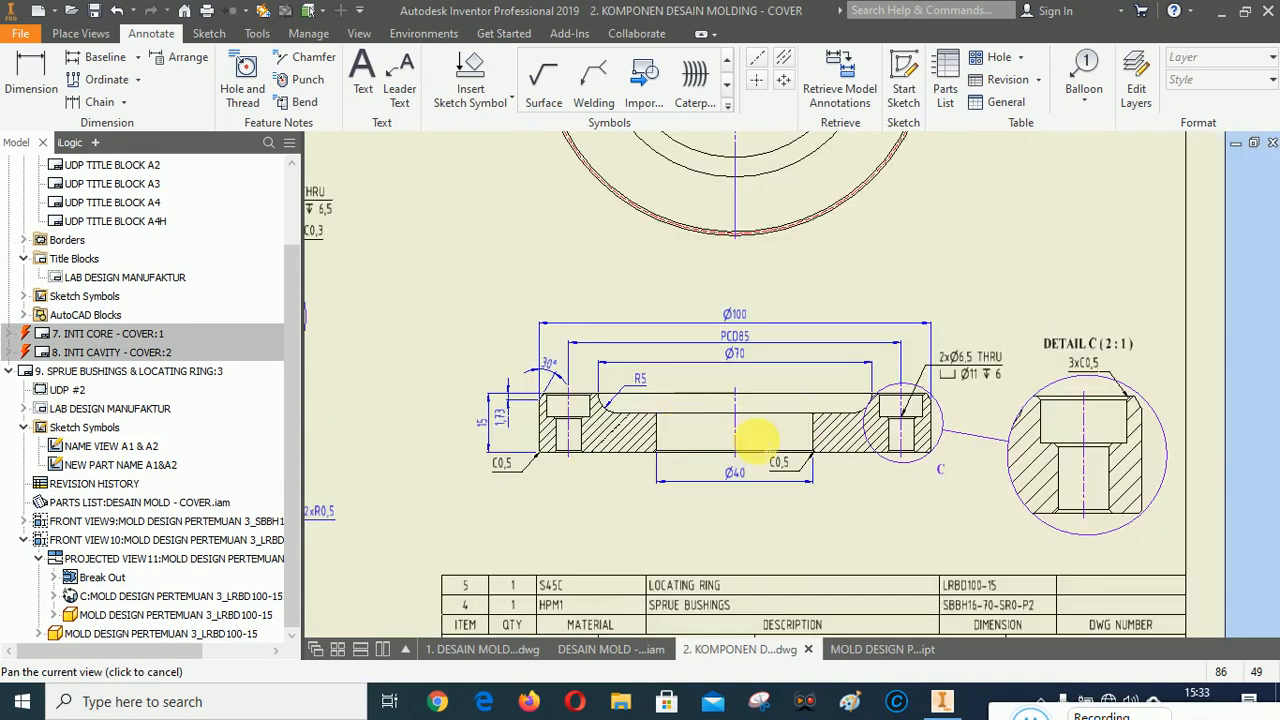
{"action": "scroll", "coordinate": [797, 440], "scroll_direction": "up", "scroll_amount": 4}
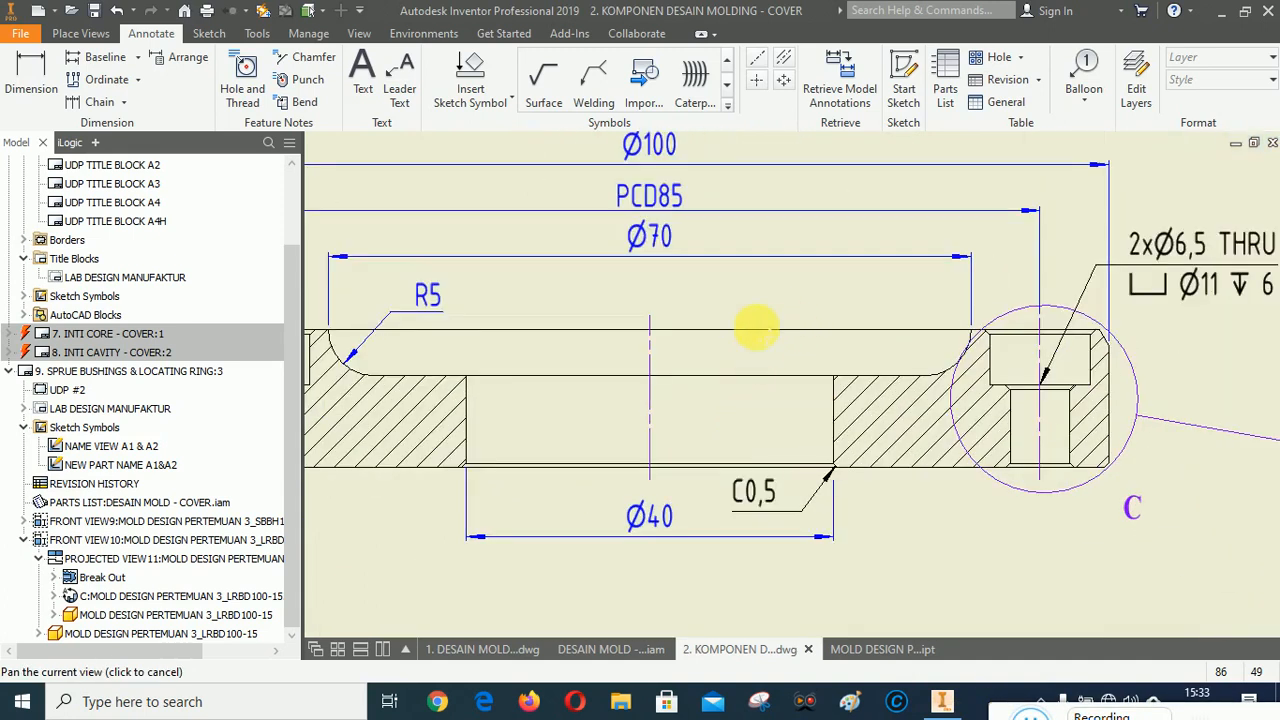
{"action": "left_click", "coordinate": [30, 72]}
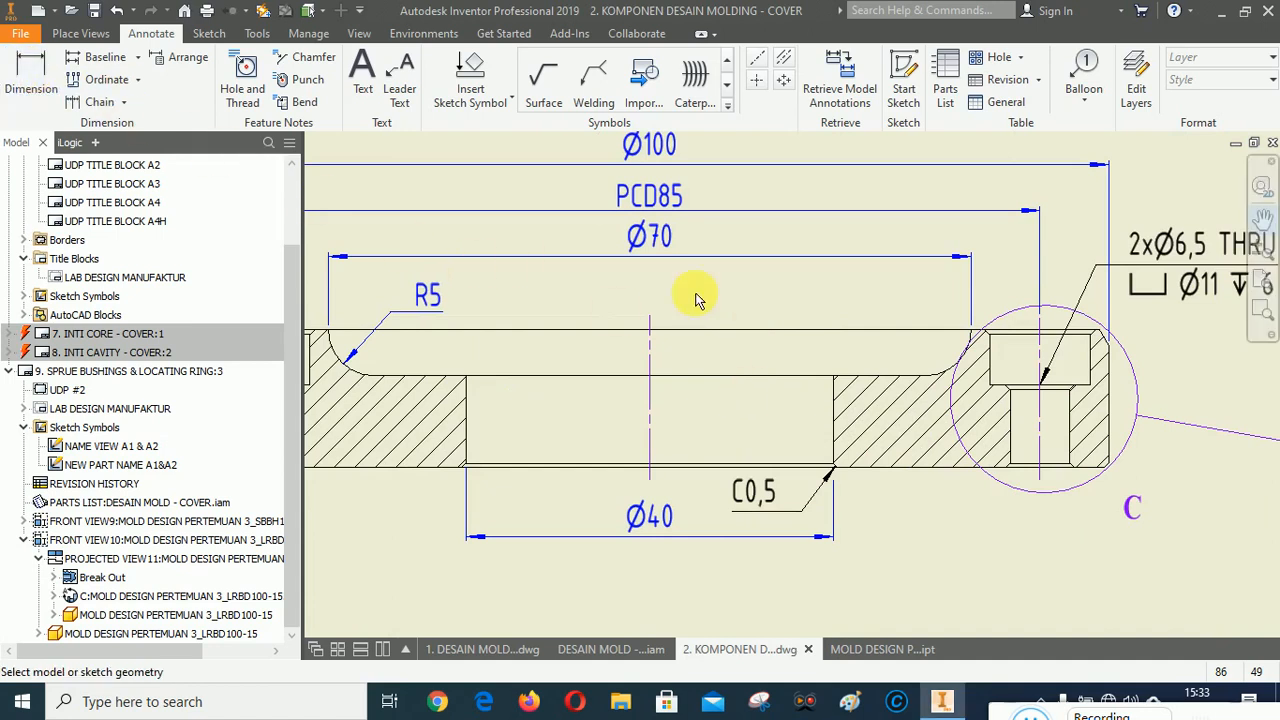
{"action": "left_click", "coordinate": [720, 330]}
{"action": "left_click", "coordinate": [717, 375]}
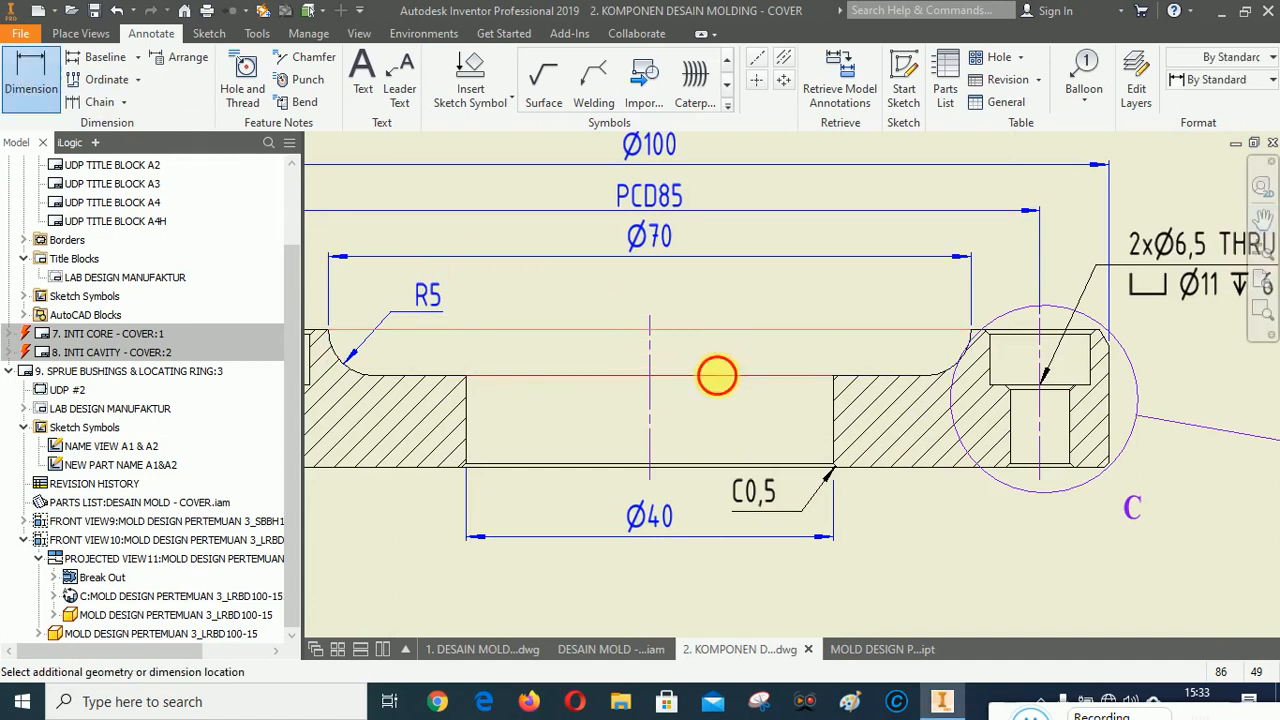
{"action": "left_click", "coordinate": [697, 485]}
{"action": "left_click", "coordinate": [491, 434]}
{"action": "scroll", "coordinate": [1065, 447], "scroll_direction": "down", "scroll_amount": 2}
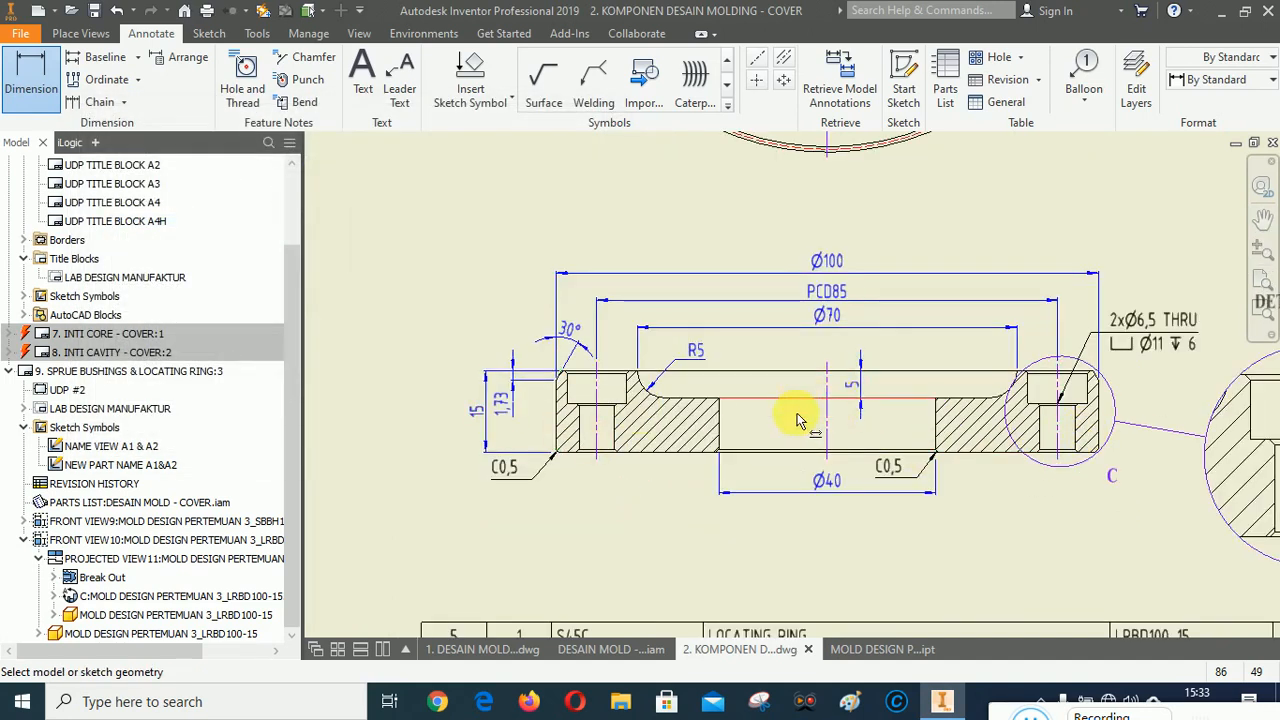
Inspect the dimensioned locating ring section view and the overall sheet layout.
{"action": "scroll", "coordinate": [694, 509], "scroll_direction": "down", "scroll_amount": 3}
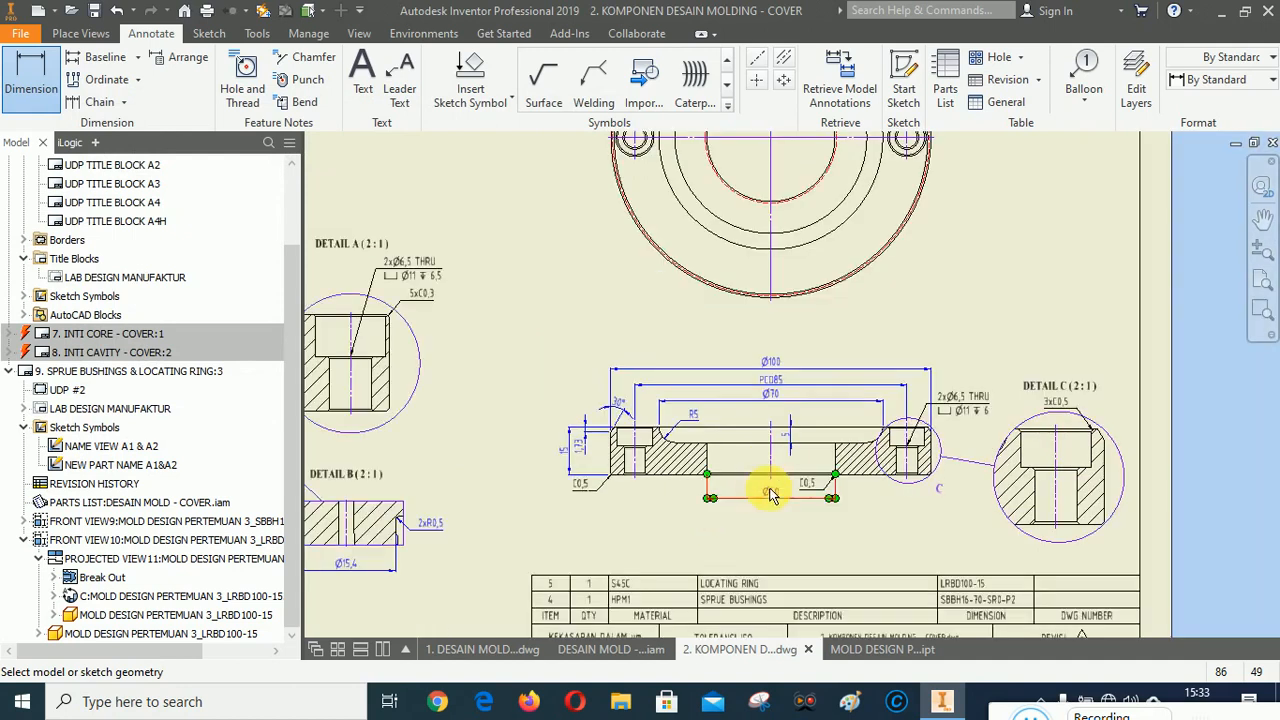
{"action": "scroll", "coordinate": [771, 491], "scroll_direction": "up", "scroll_amount": 4}
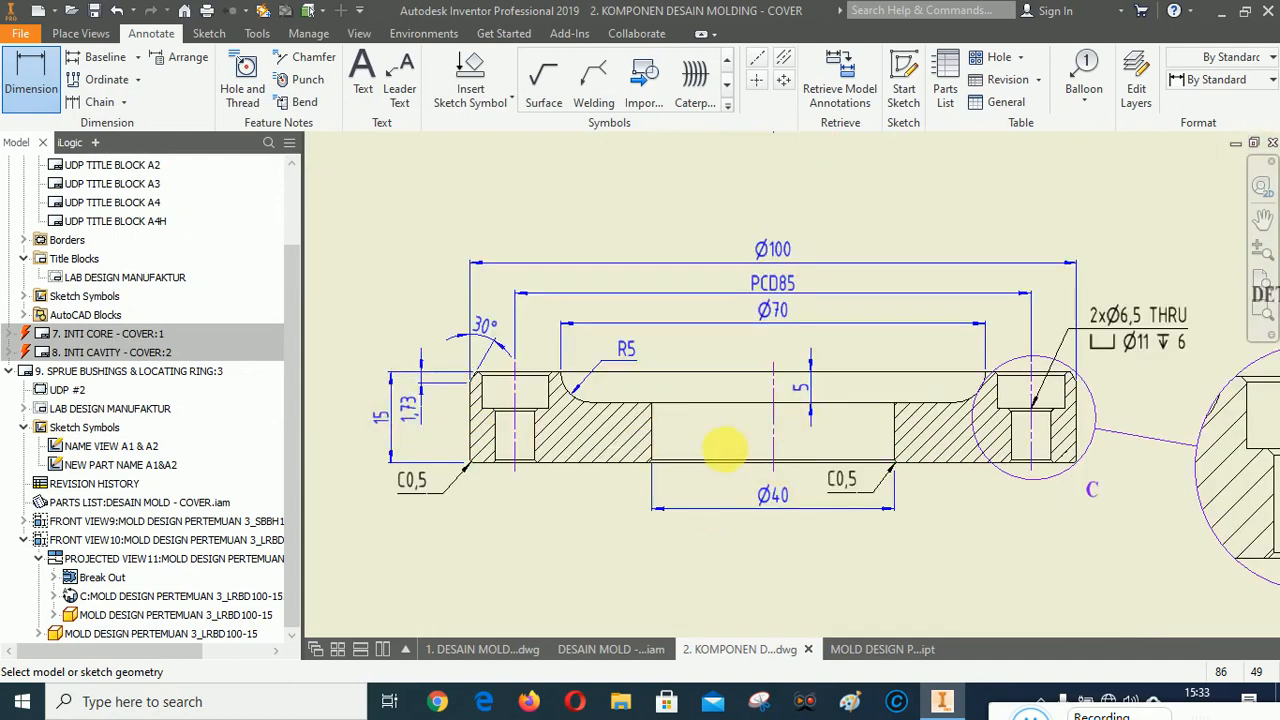
{"action": "scroll", "coordinate": [724, 451], "scroll_direction": "down", "scroll_amount": 3}
{"action": "scroll", "coordinate": [863, 438], "scroll_direction": "down", "scroll_amount": 1}
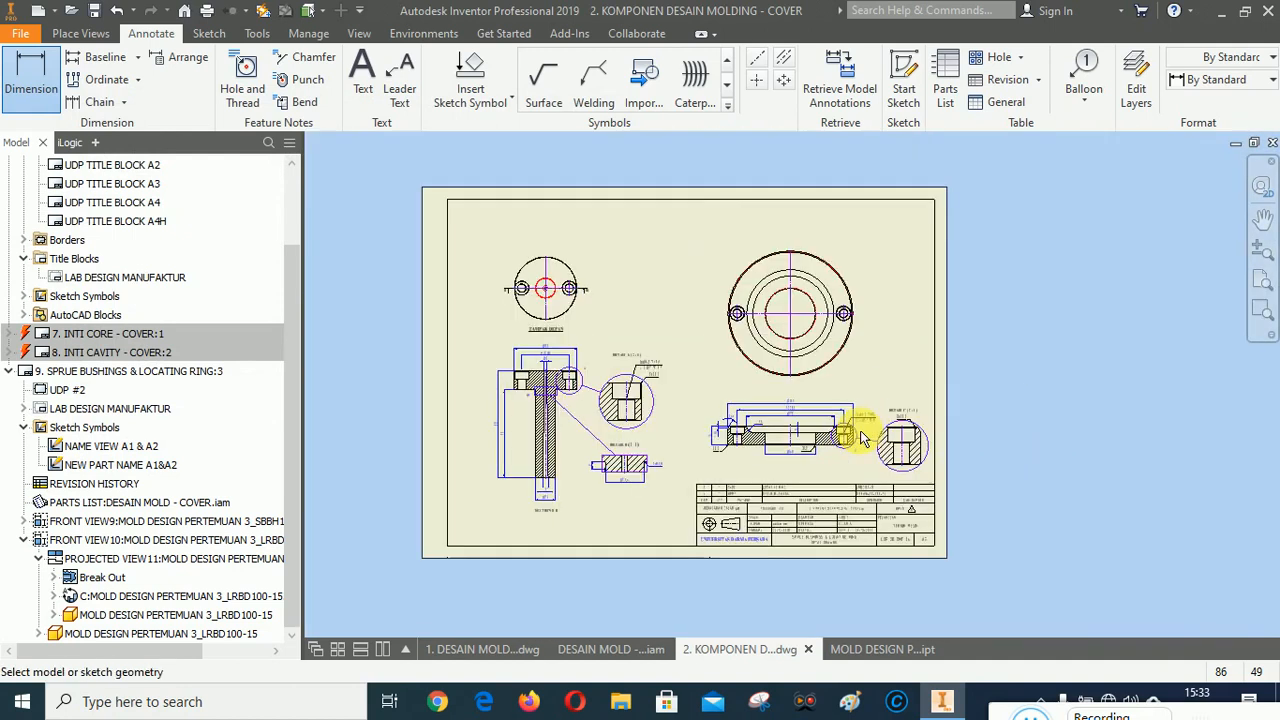
{"action": "scroll", "coordinate": [894, 466], "scroll_direction": "up", "scroll_amount": 3}
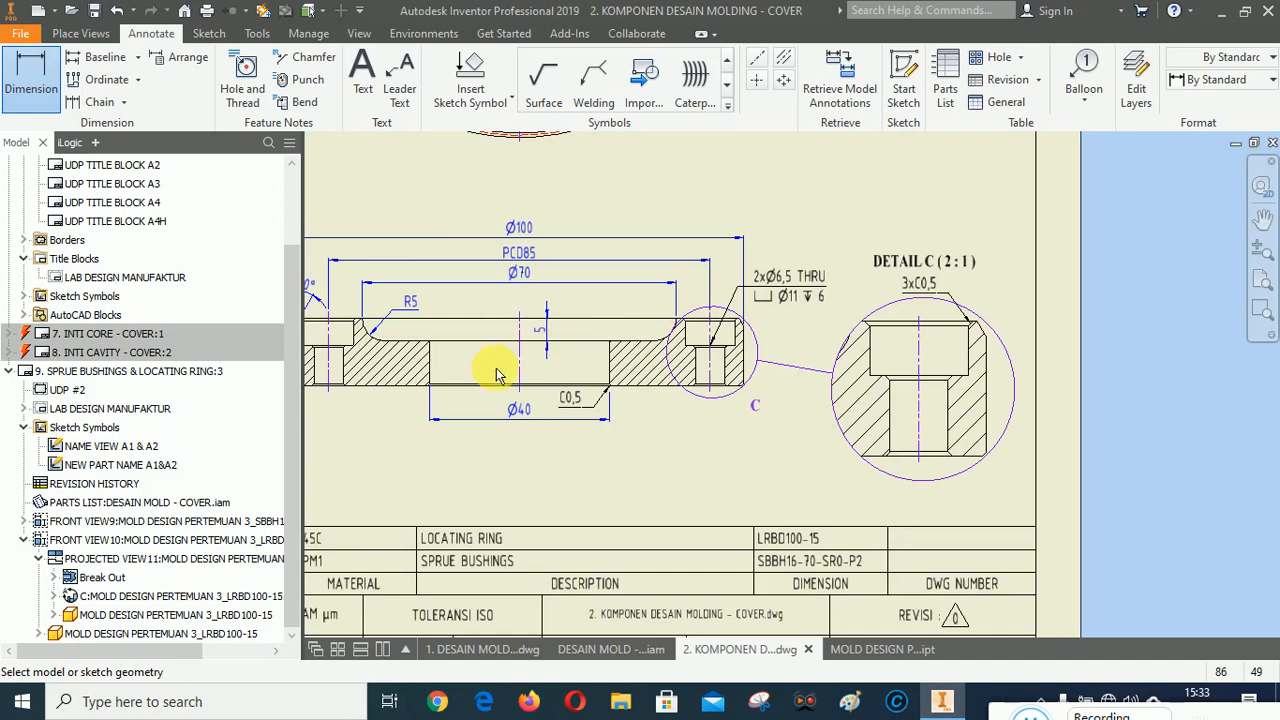
{"action": "scroll", "coordinate": [1060, 450], "scroll_direction": "down", "scroll_amount": 2}
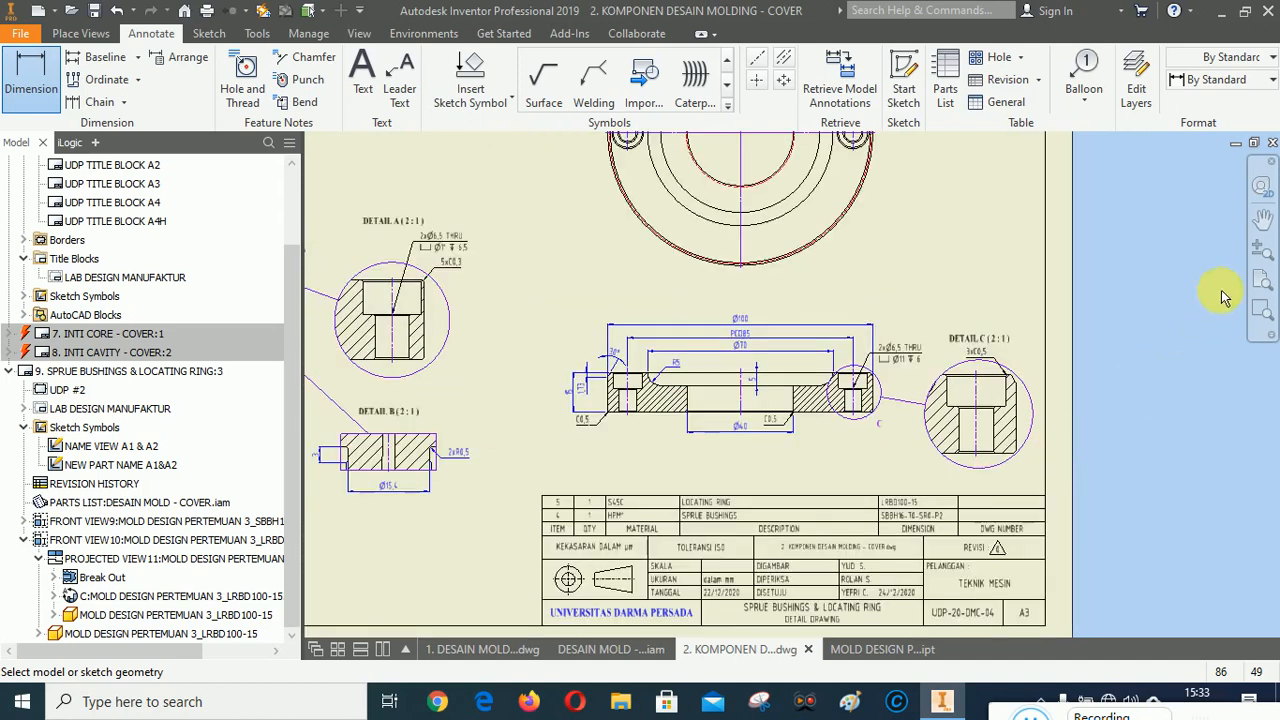
{"action": "left_click", "coordinate": [1263, 218]}
{"action": "left_click_drag", "start_coordinate": [873, 295], "coordinate": [905, 318]}
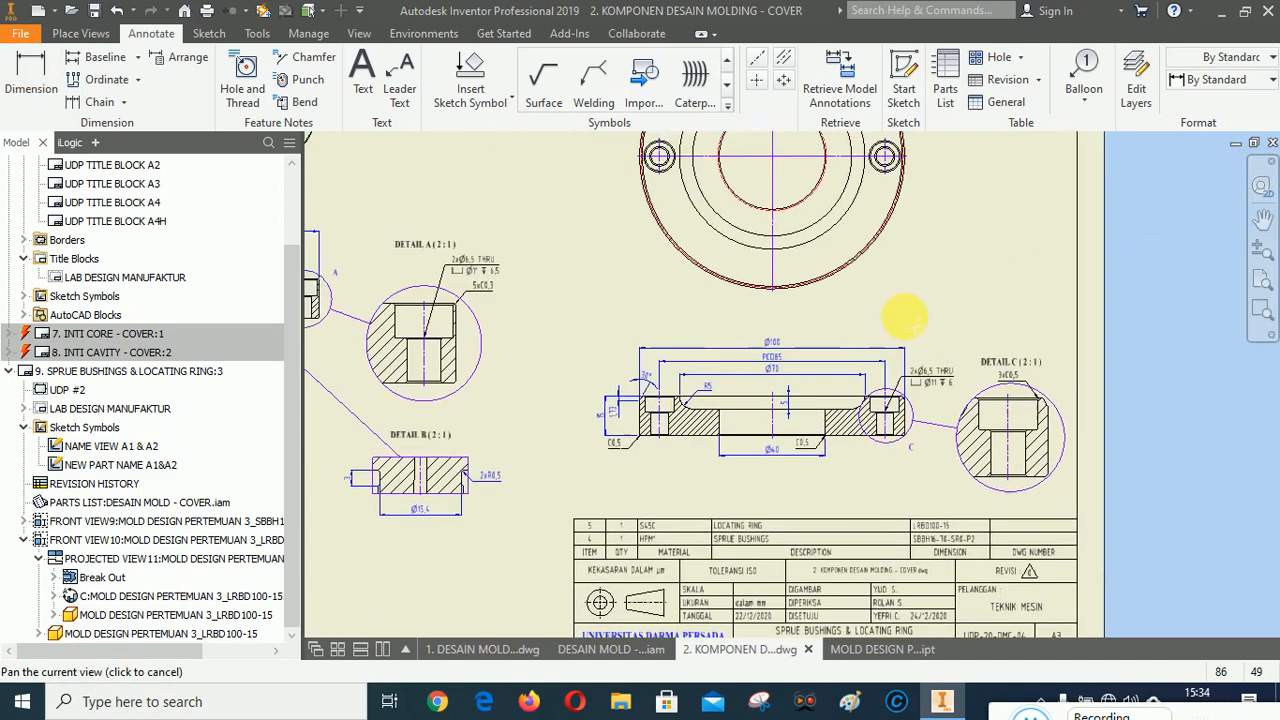
{"action": "mouse_move", "coordinate": [905, 318]}
{"action": "middle_mouse_down"}
{"action": "mouse_move", "coordinate": [977, 446]}
{"action": "mouse_move", "coordinate": [1040, 491]}
{"action": "mouse_move", "coordinate": [1123, 389]}
{"action": "mouse_move", "coordinate": [1108, 378]}
{"action": "middle_mouse_up"}
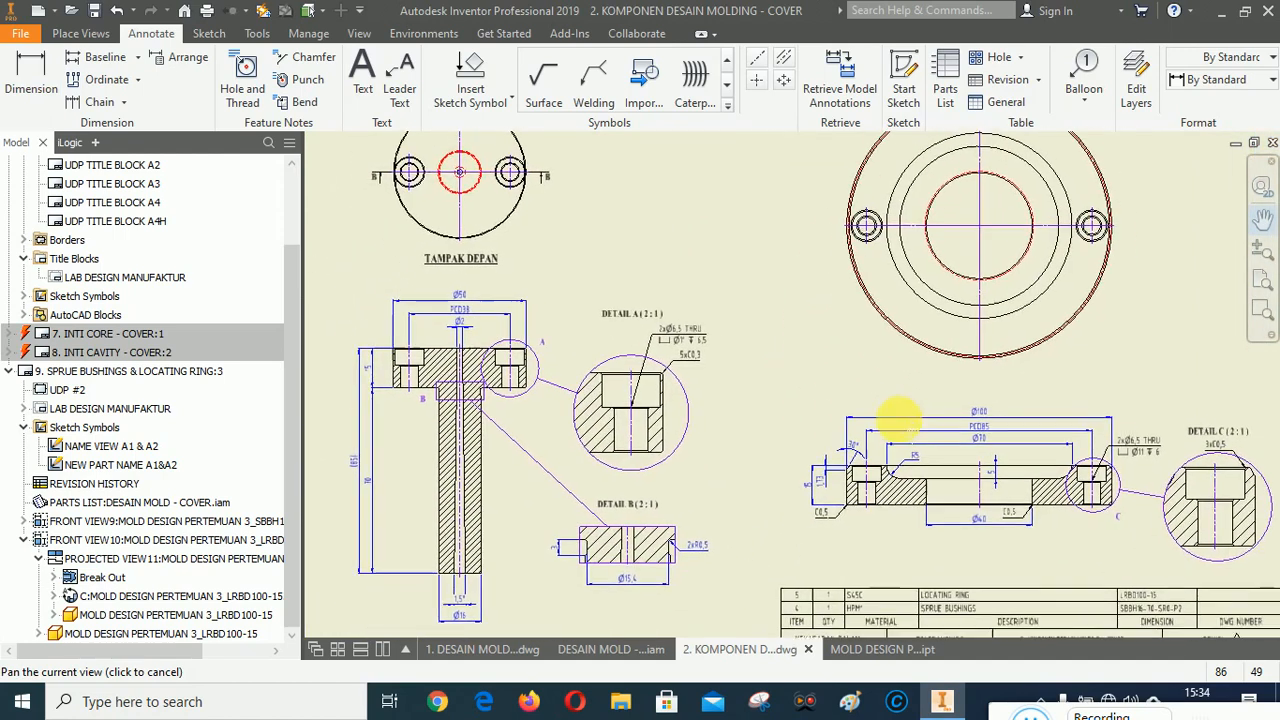
{"action": "mouse_move", "coordinate": [899, 418]}
{"action": "left_mouse_down"}
{"action": "mouse_move", "coordinate": [889, 363]}
{"action": "mouse_move", "coordinate": [877, 406]}
{"action": "mouse_move", "coordinate": [915, 397]}
{"action": "left_mouse_up"}
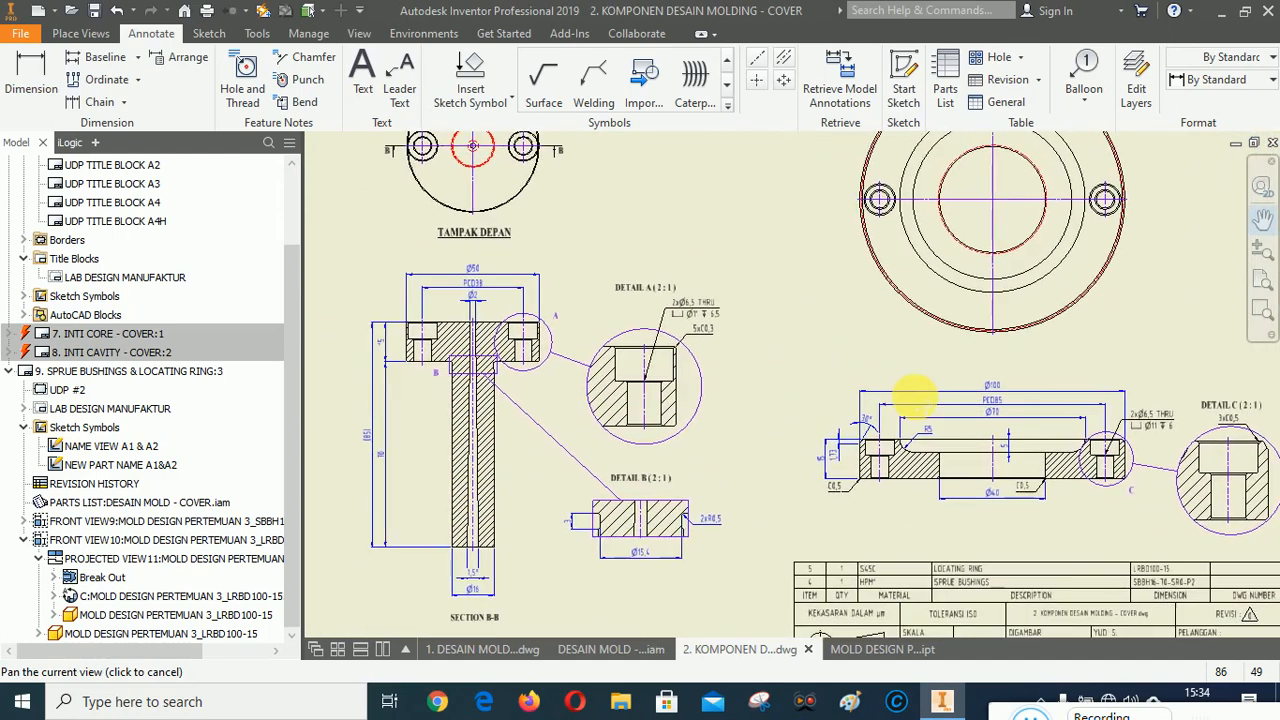
{"action": "right_click", "coordinate": [819, 333]}
{"action": "left_click", "coordinate": [877, 331]}
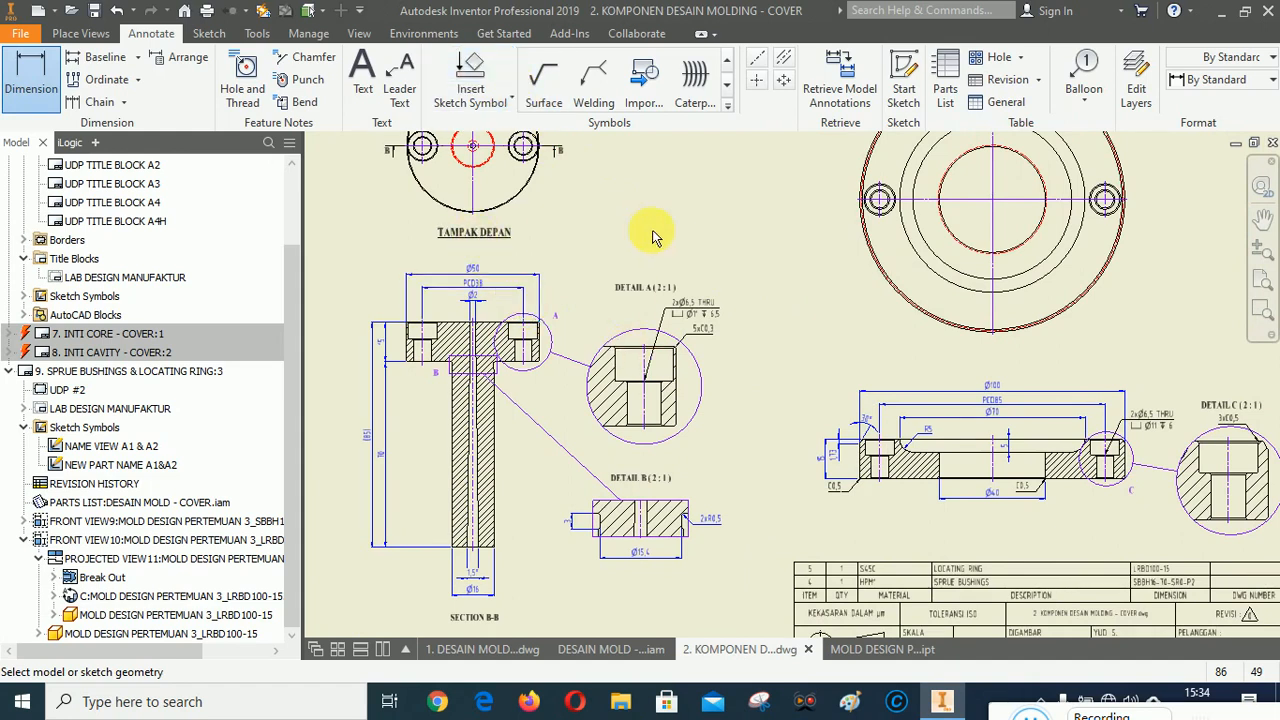
{"action": "right_click", "coordinate": [727, 203]}
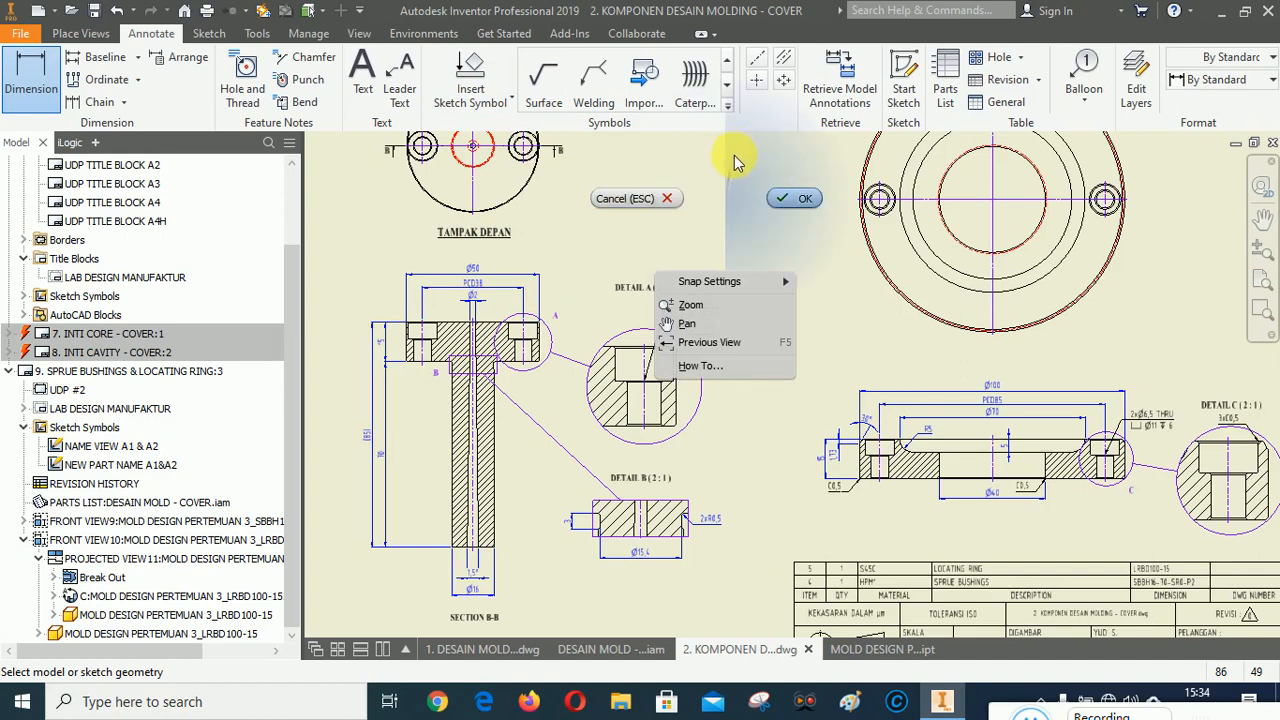
{"action": "left_click", "coordinate": [800, 198]}
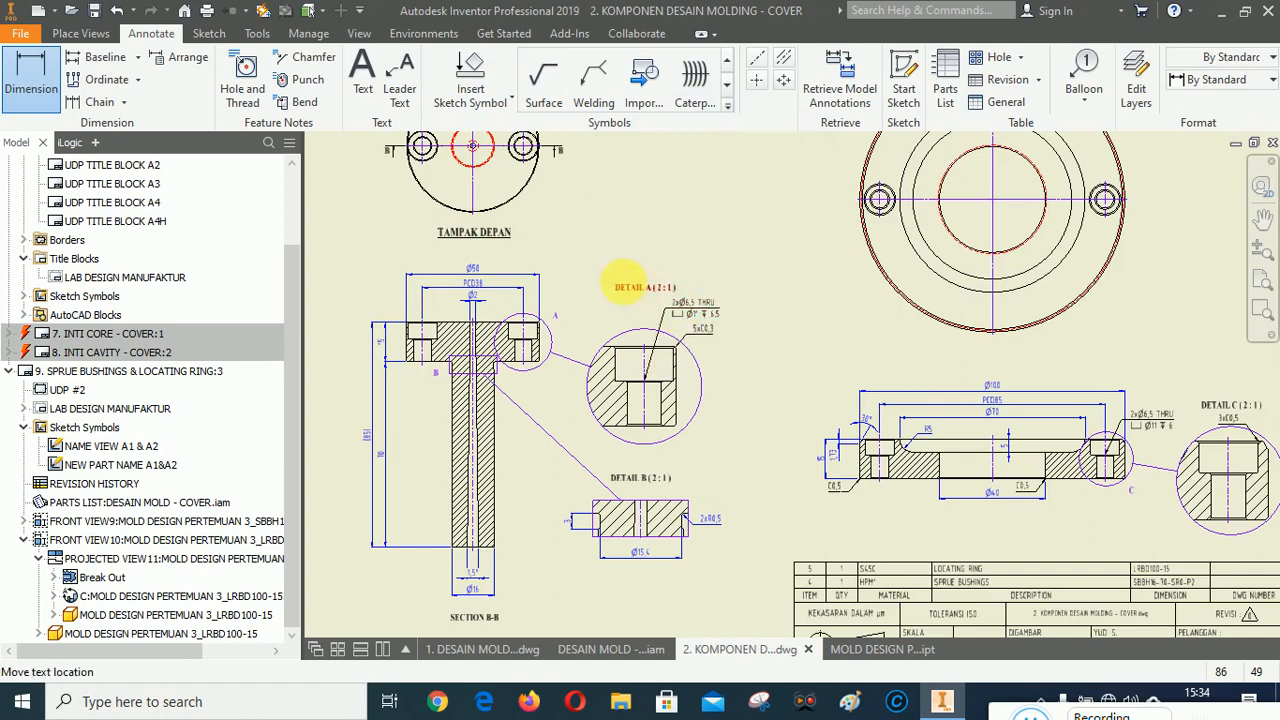
{"action": "key", "text": "Escape"}
Copy the TAMPAK DEPAN view label and paste a copy below the locating ring's top view.
{"action": "left_click", "coordinate": [478, 236]}
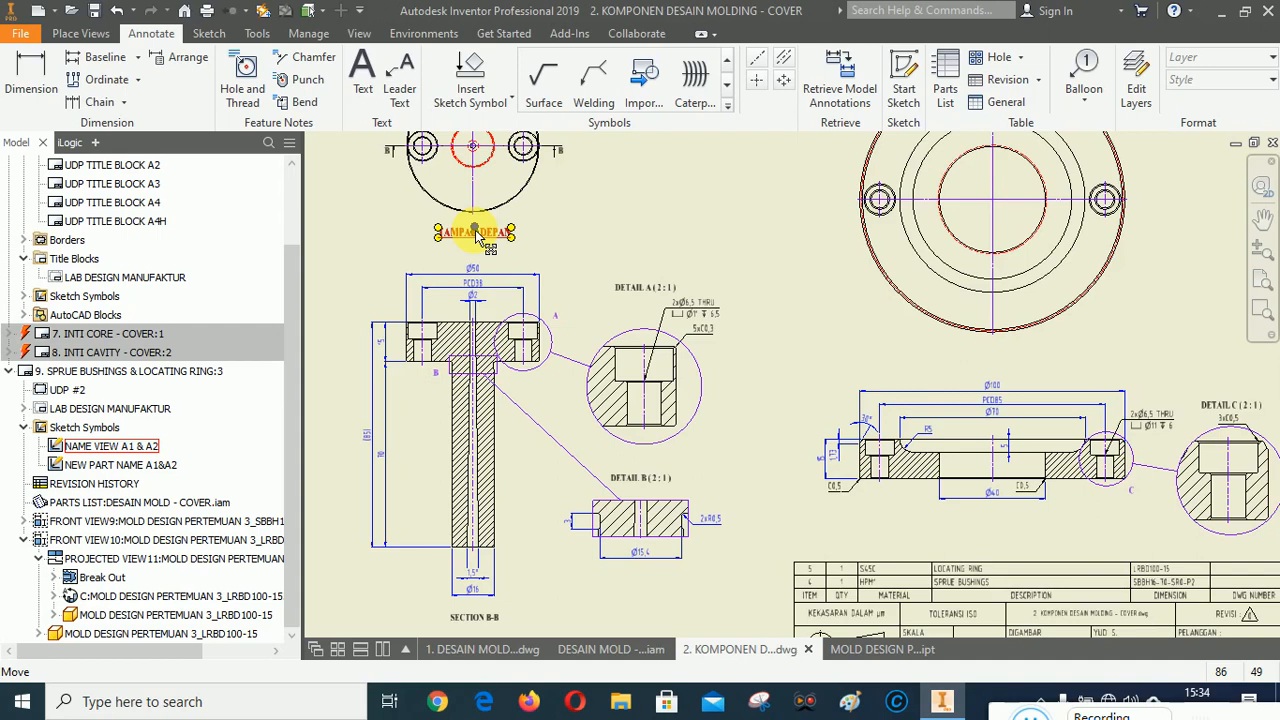
{"action": "right_click", "coordinate": [478, 236]}
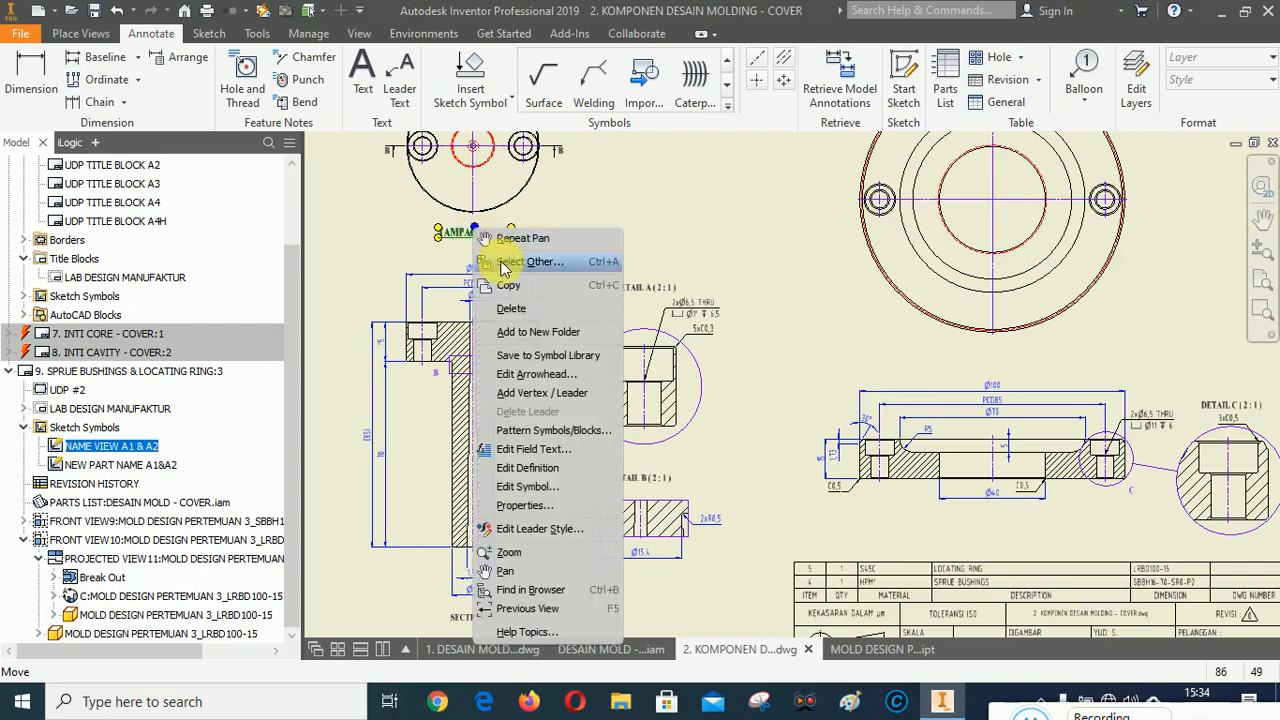
{"action": "left_click", "coordinate": [513, 287]}
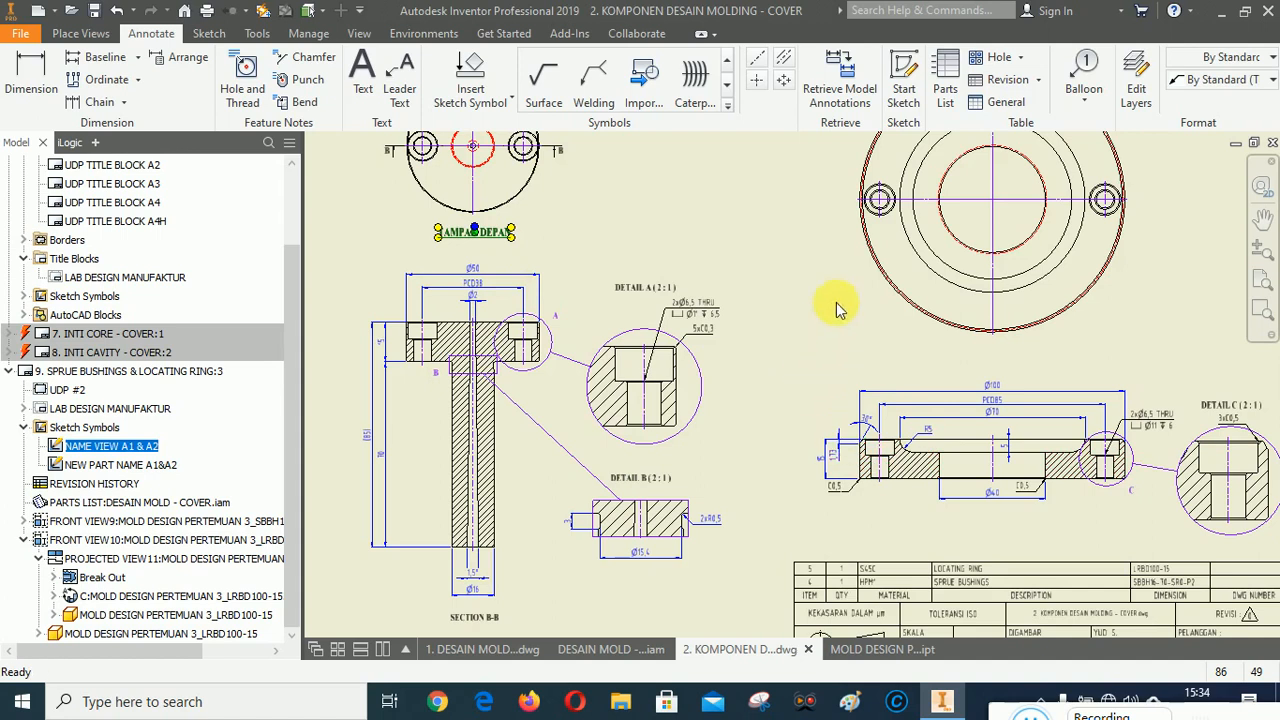
{"action": "right_click", "coordinate": [808, 218]}
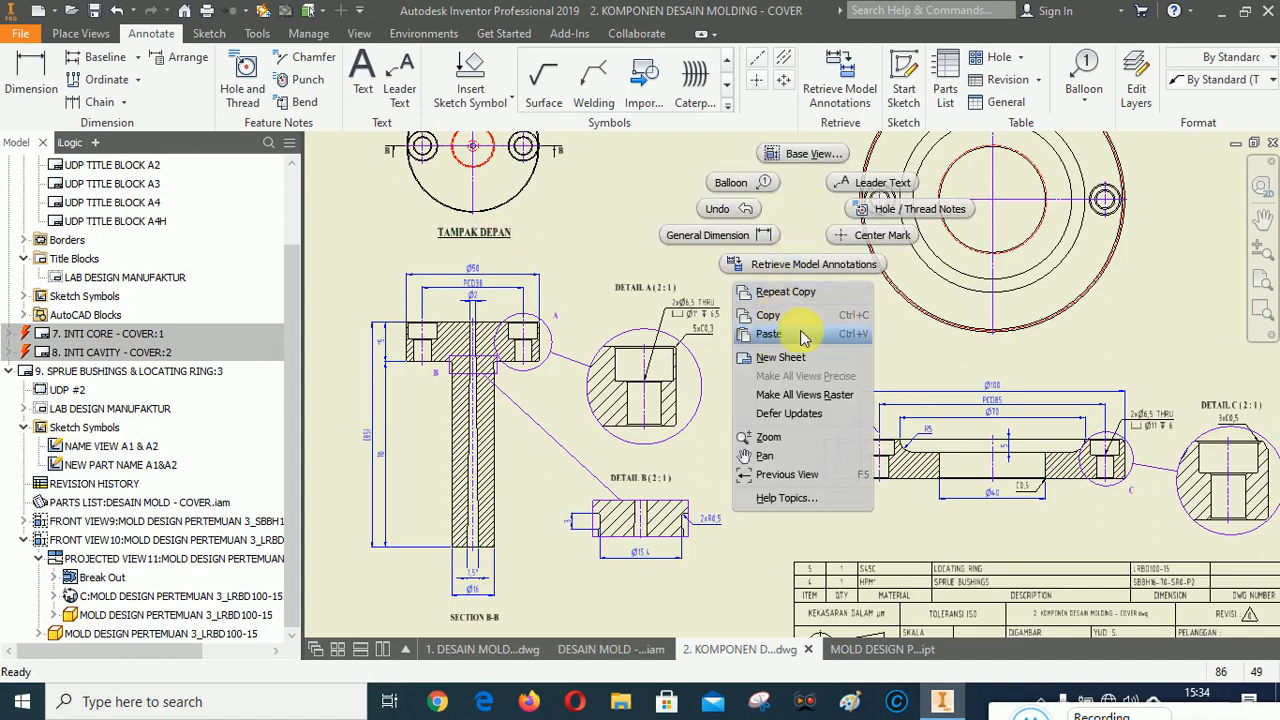
{"action": "left_click", "coordinate": [772, 336]}
{"action": "scroll", "coordinate": [1012, 322], "scroll_direction": "up", "scroll_amount": 4}
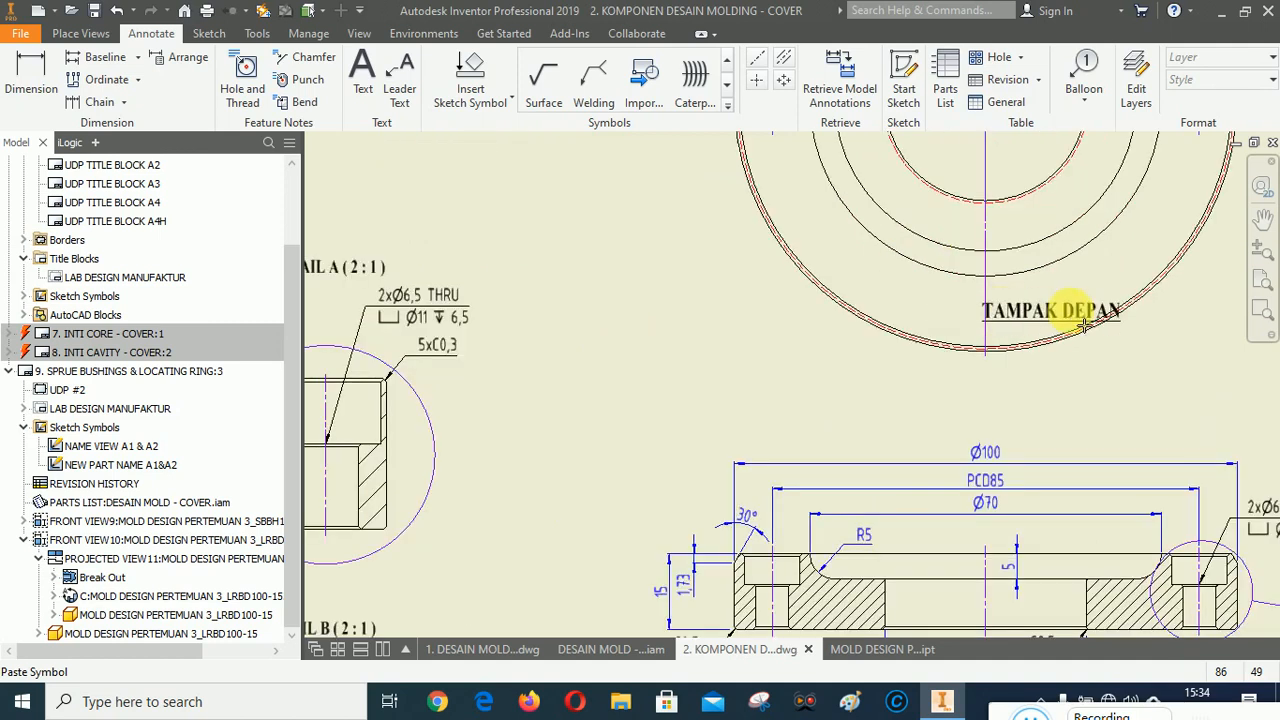
{"action": "scroll", "coordinate": [971, 266], "scroll_direction": "down", "scroll_amount": 3}
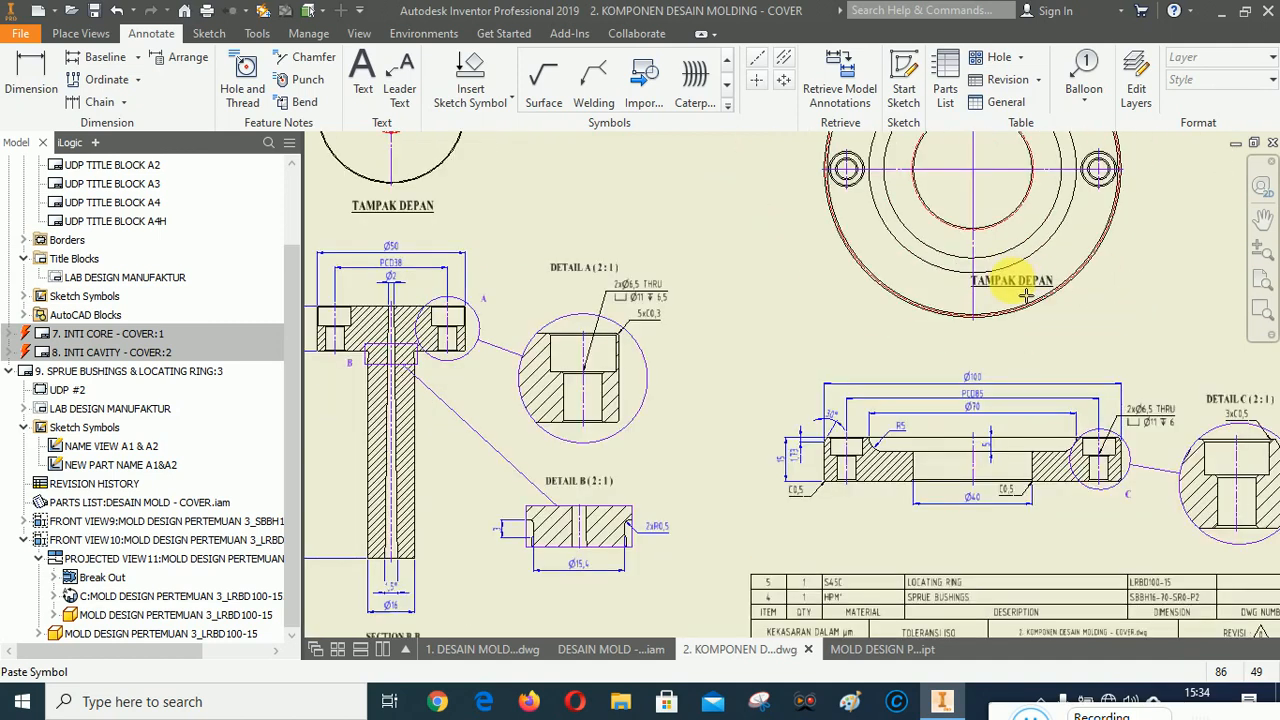
{"action": "left_click", "coordinate": [1040, 288]}
Paste a second copy of the TAMPAK DEPAN label near the locating ring section view.
{"action": "scroll", "coordinate": [1006, 505], "scroll_direction": "up", "scroll_amount": 4}
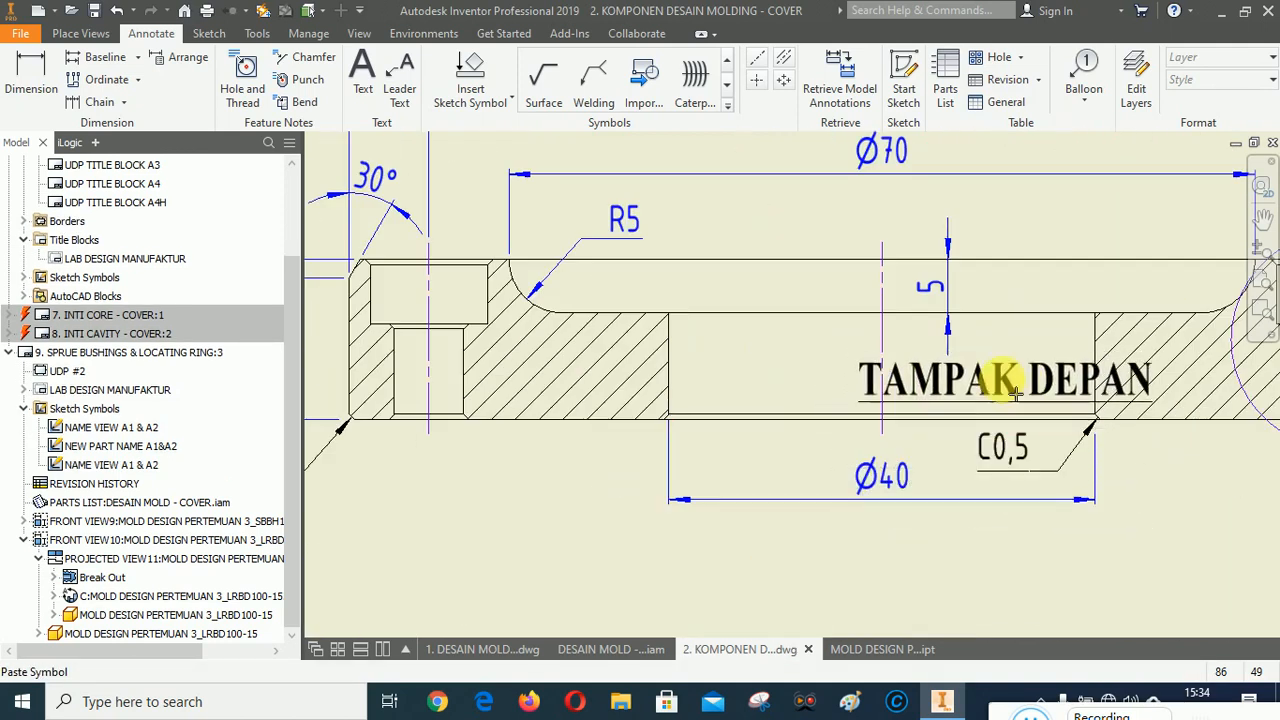
{"action": "left_click", "coordinate": [1003, 375]}
{"action": "scroll", "coordinate": [935, 475], "scroll_direction": "down", "scroll_amount": 4}
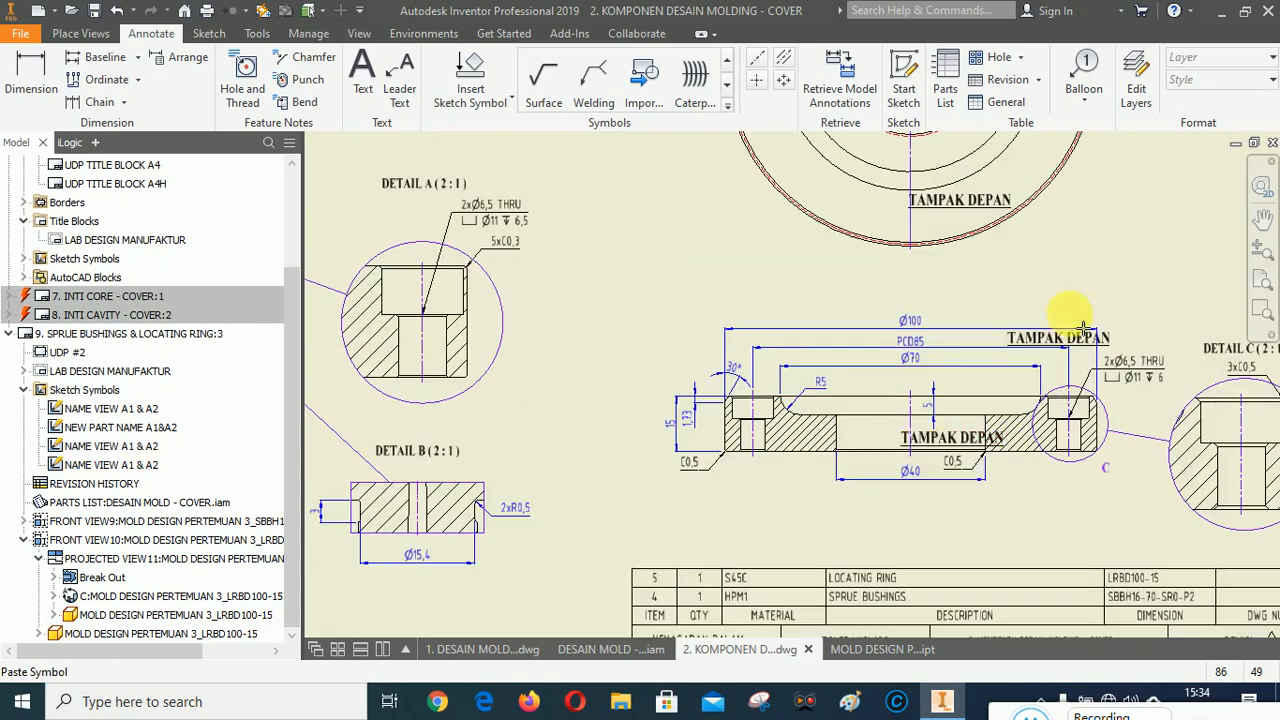
Edit the field text of the label under the top view to read TAMPAK ATAS.
{"action": "right_click", "coordinate": [1128, 260]}
{"action": "left_click", "coordinate": [1122, 272]}
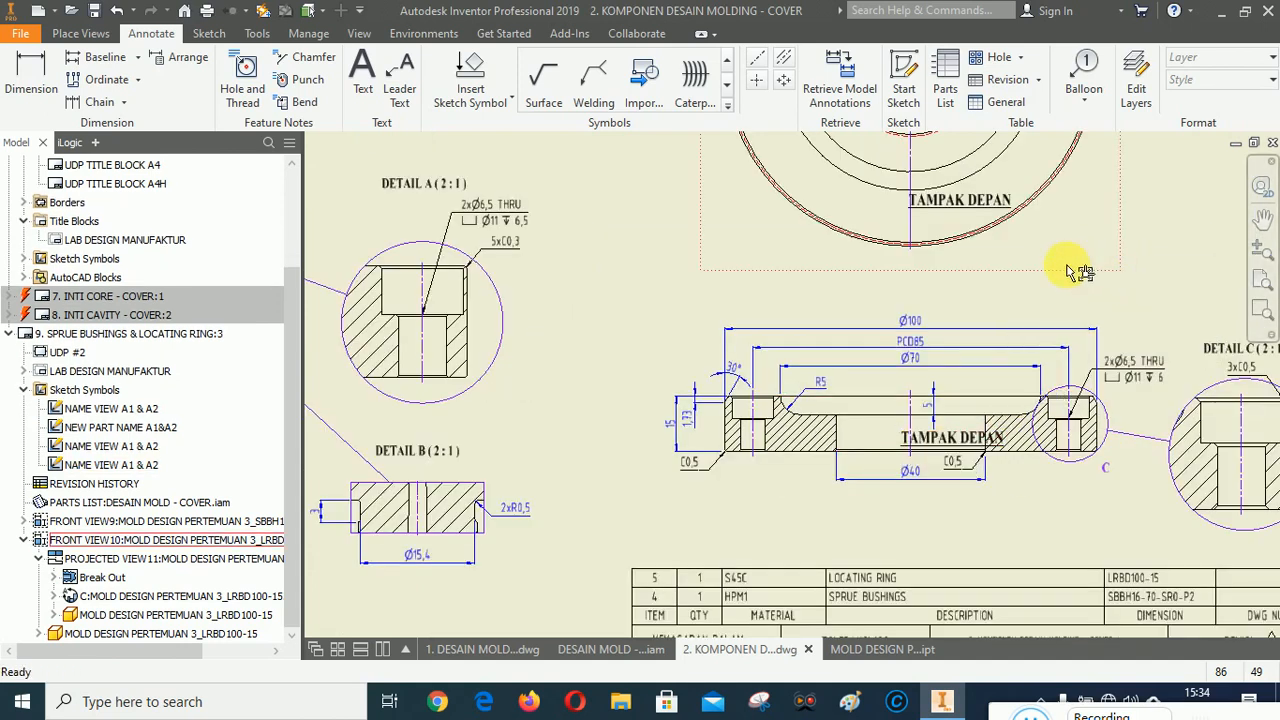
{"action": "right_click", "coordinate": [963, 203]}
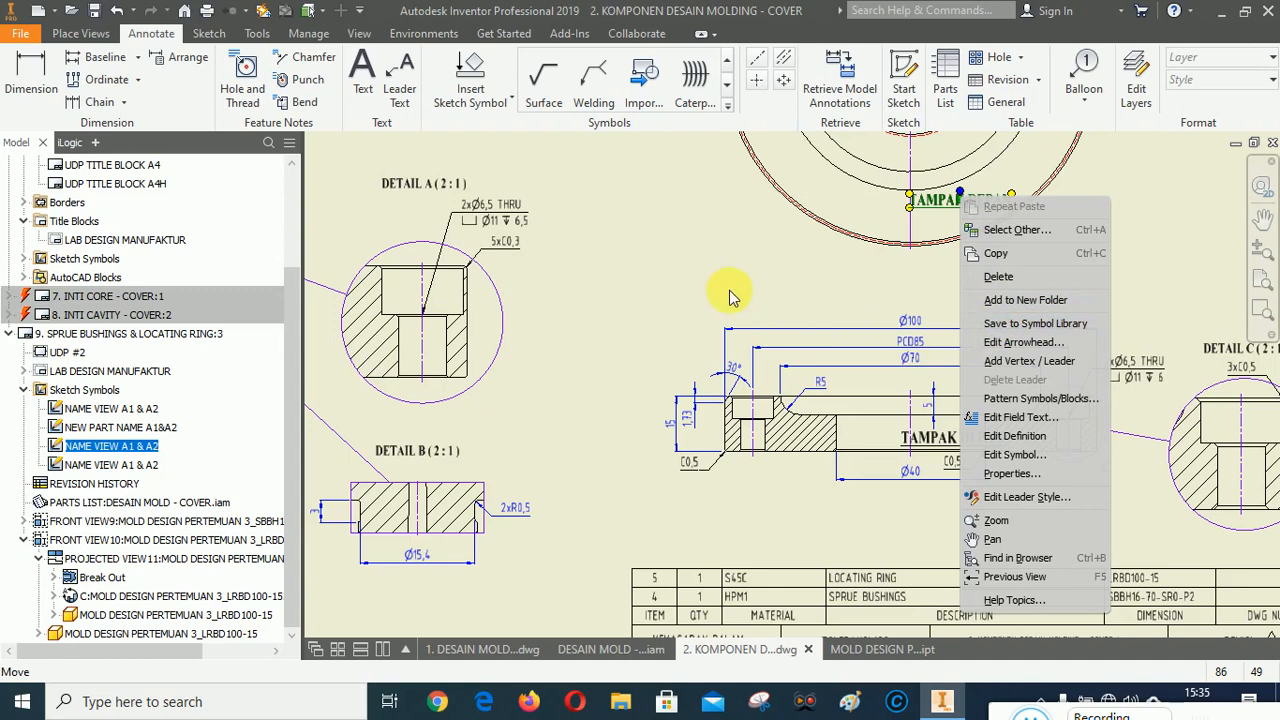
{"action": "scroll", "coordinate": [820, 330], "scroll_direction": "down", "scroll_amount": 4}
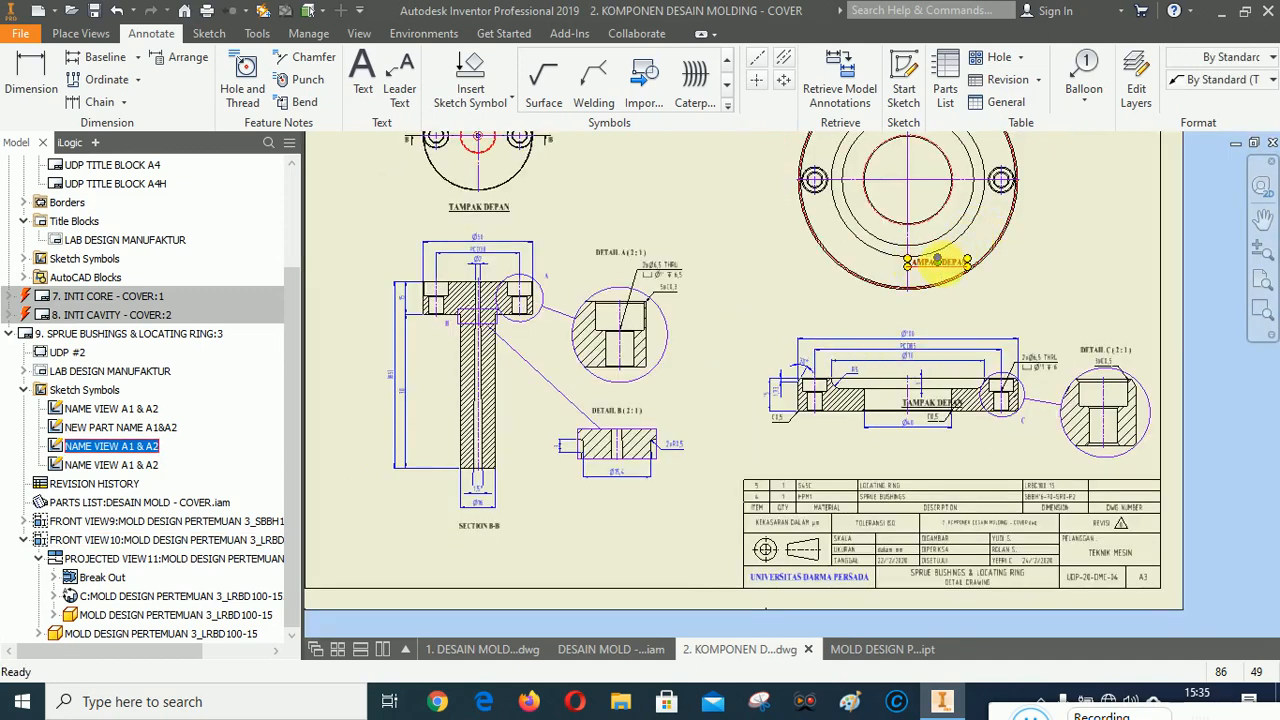
{"action": "scroll", "coordinate": [935, 262], "scroll_direction": "up", "scroll_amount": 4}
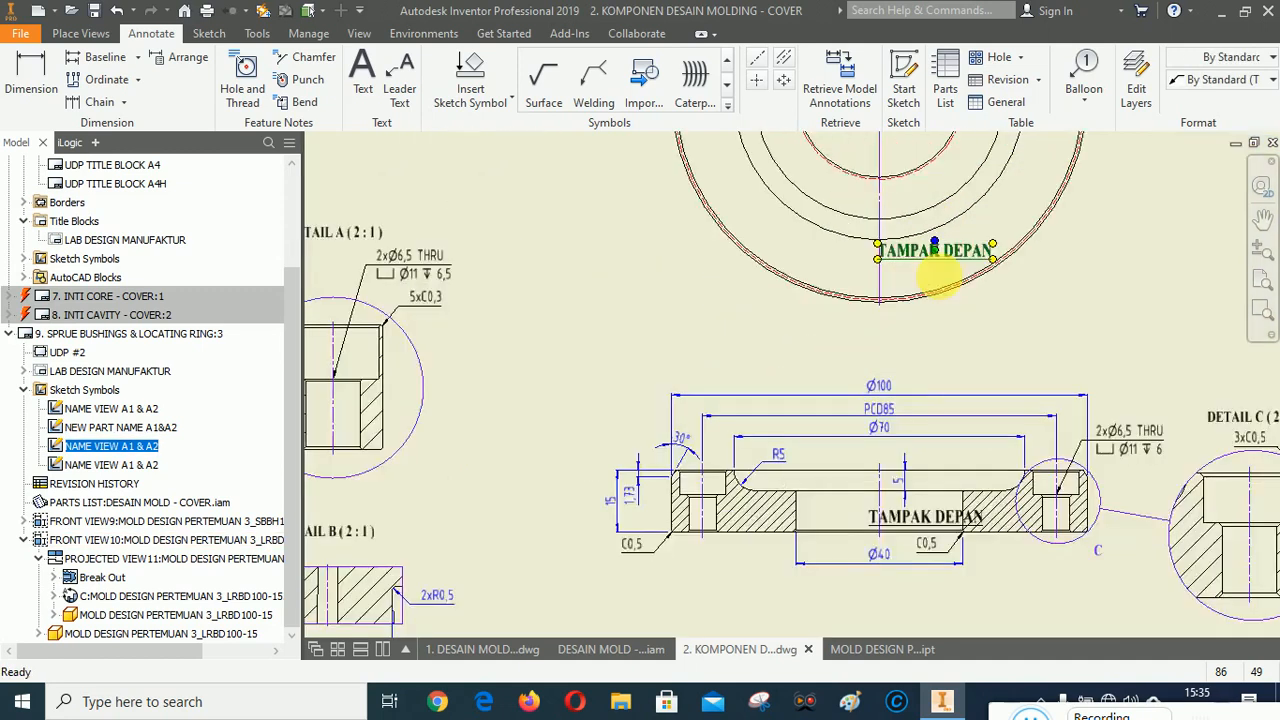
{"action": "right_click", "coordinate": [930, 228]}
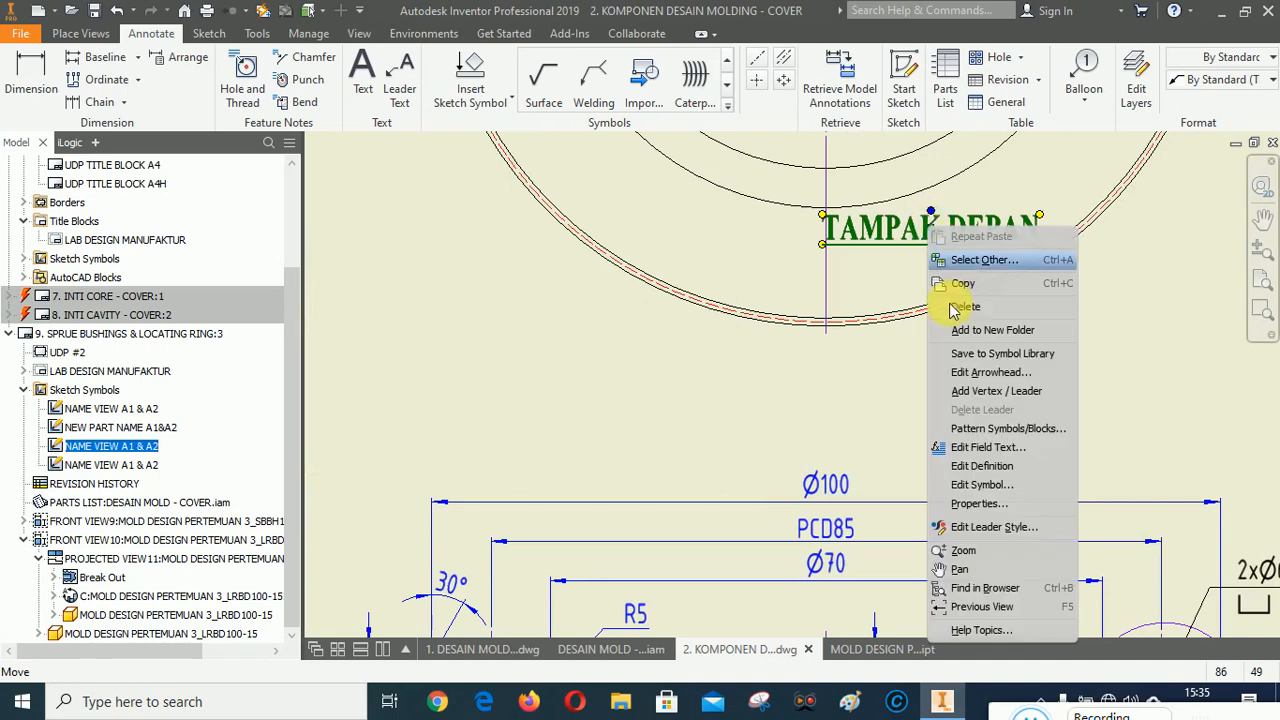
{"action": "left_click", "coordinate": [972, 450]}
{"action": "left_click", "coordinate": [598, 252]}
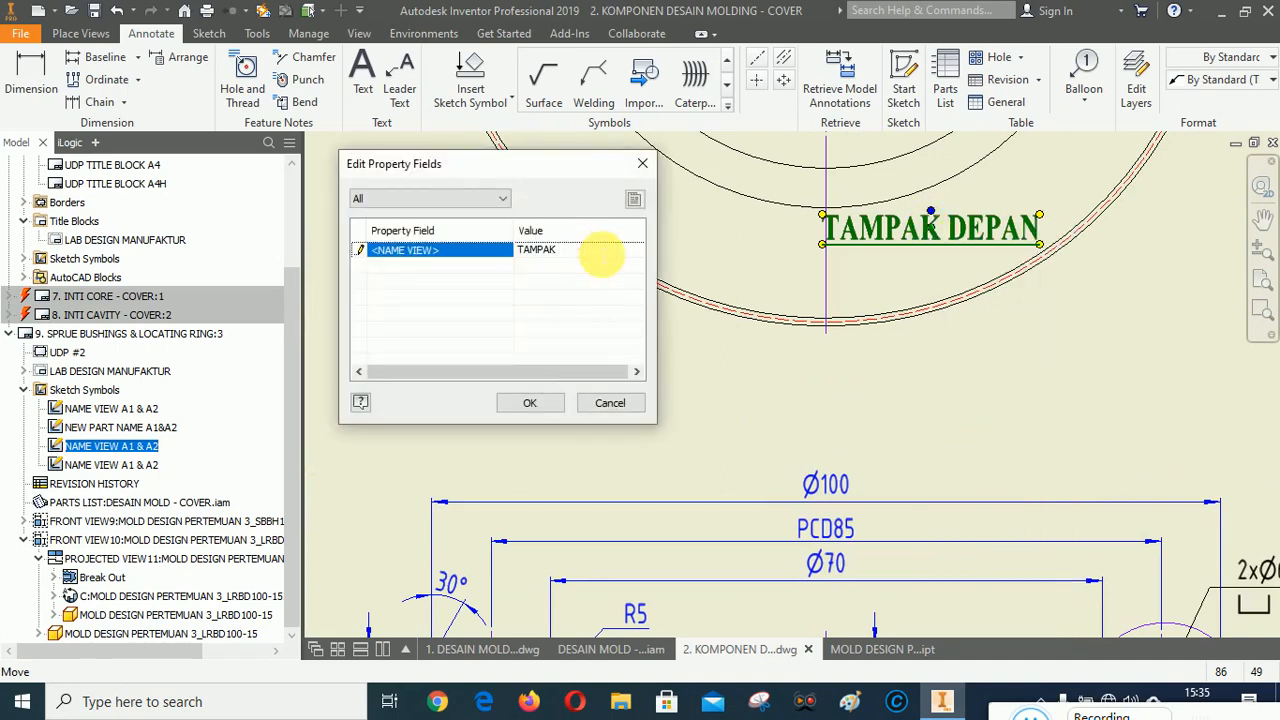
{"action": "type", "text": "ATAS"}
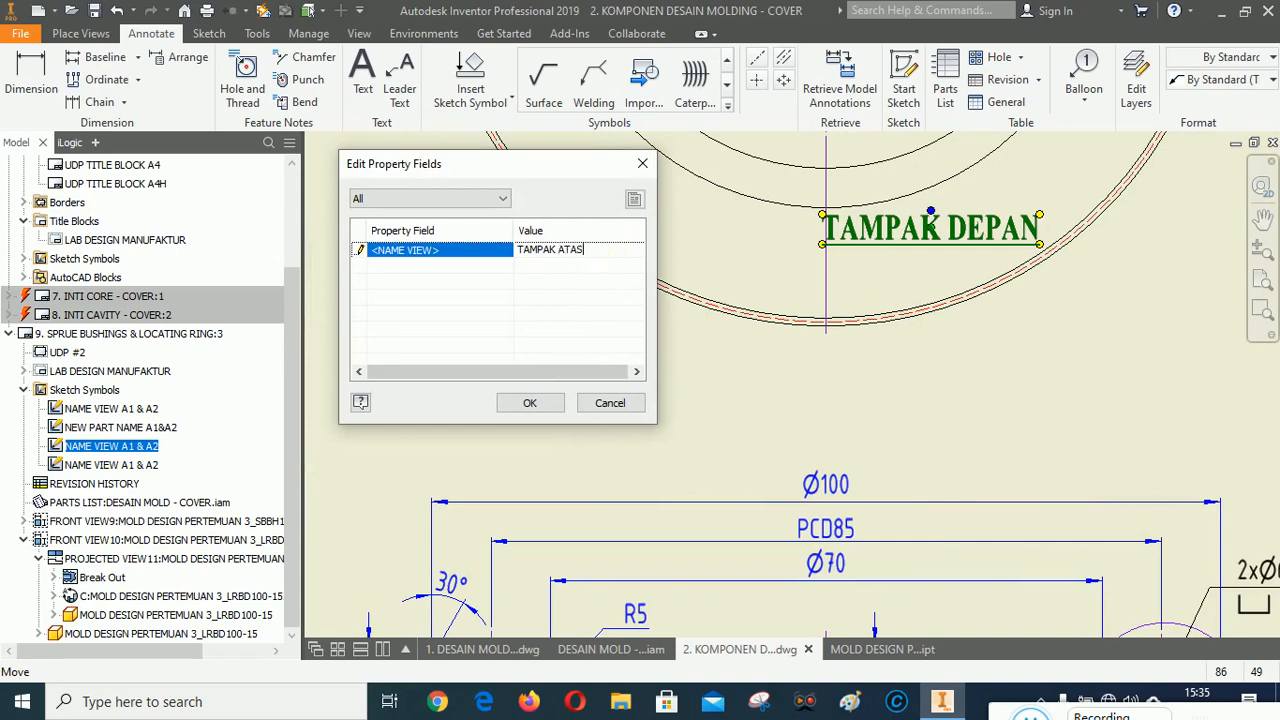
{"action": "left_click", "coordinate": [531, 403]}
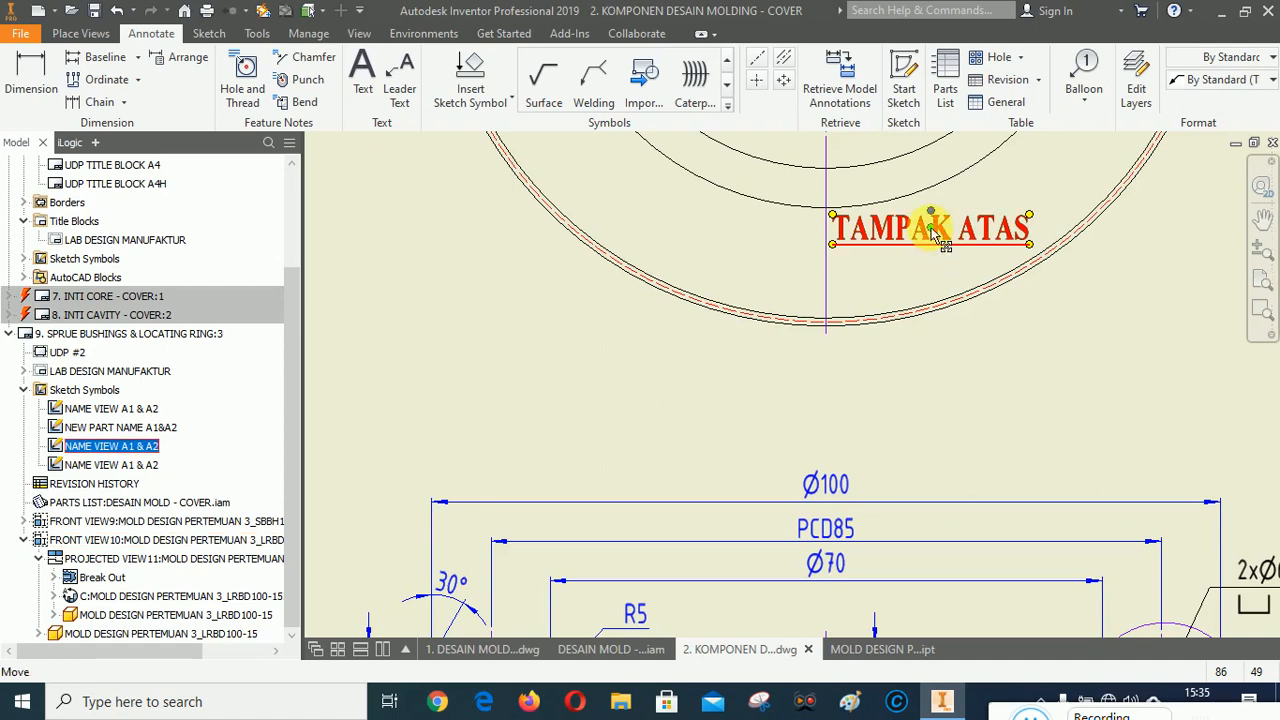
Center the TAMPAK ATAS label under the top view and move the TAMPAK DEPAN copy below the section view.
{"action": "left_click_drag", "start_coordinate": [925, 240], "coordinate": [826, 388]}
{"action": "scroll", "coordinate": [762, 216], "scroll_direction": "down", "scroll_amount": 5}
{"action": "scroll", "coordinate": [768, 338], "scroll_direction": "up", "scroll_amount": 3}
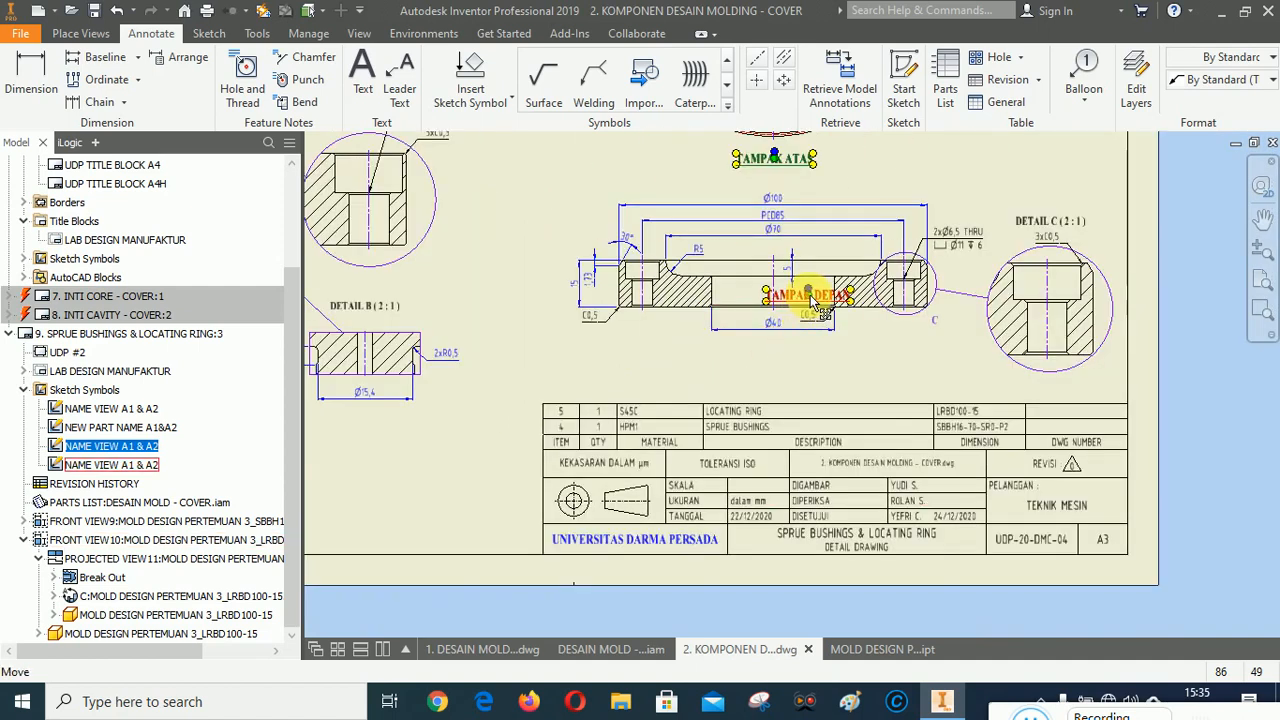
{"action": "mouse_move", "coordinate": [810, 297]}
{"action": "left_mouse_down"}
{"action": "mouse_move", "coordinate": [778, 362]}
{"action": "mouse_move", "coordinate": [774, 351]}
{"action": "left_mouse_up"}
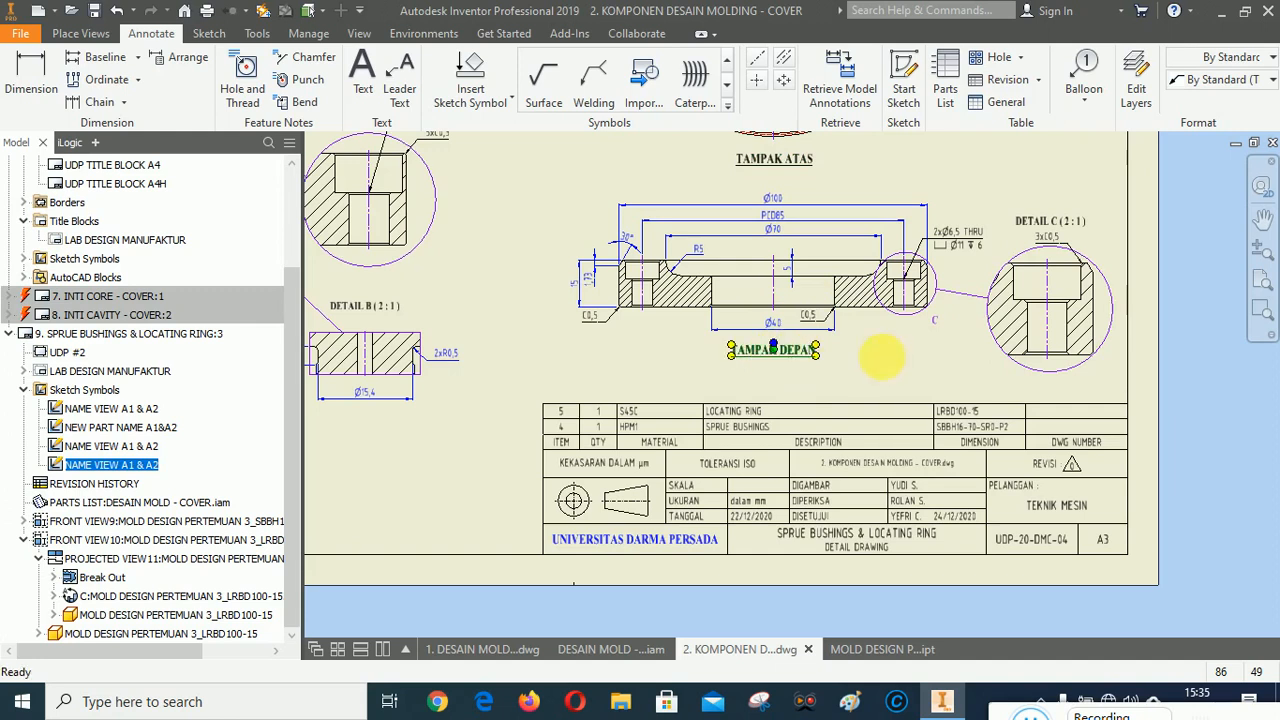
{"action": "left_click", "coordinate": [896, 361]}
Copy the SPRUE BUSHINGS part-name label and paste a copy above the locating ring's top view.
{"action": "left_click", "coordinate": [1262, 218]}
{"action": "mouse_move", "coordinate": [1051, 263]}
{"action": "left_mouse_down"}
{"action": "mouse_move", "coordinate": [971, 514]}
{"action": "mouse_move", "coordinate": [931, 509]}
{"action": "mouse_move", "coordinate": [1038, 424]}
{"action": "mouse_move", "coordinate": [891, 277]}
{"action": "mouse_move", "coordinate": [872, 400]}
{"action": "mouse_move", "coordinate": [865, 370]}
{"action": "left_mouse_up"}
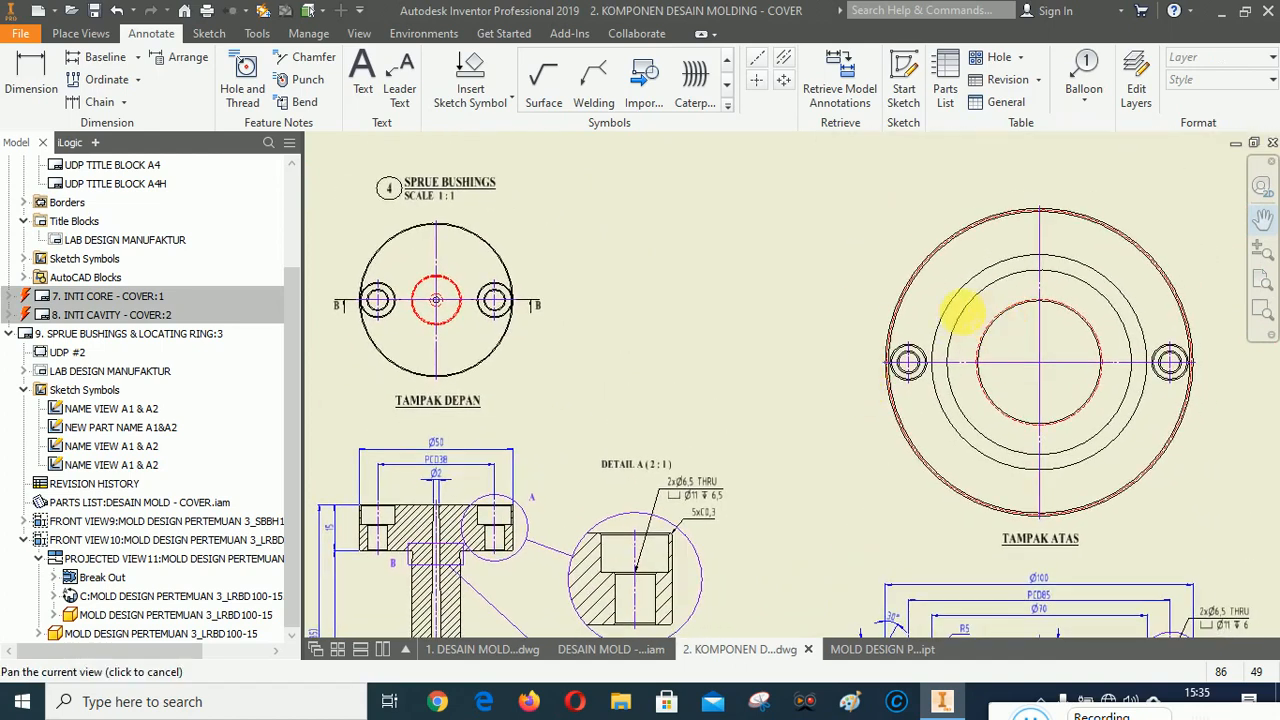
{"action": "mouse_move", "coordinate": [962, 314]}
{"action": "left_mouse_down"}
{"action": "mouse_move", "coordinate": [763, 337]}
{"action": "mouse_move", "coordinate": [771, 400]}
{"action": "mouse_move", "coordinate": [750, 190]}
{"action": "mouse_move", "coordinate": [820, 388]}
{"action": "mouse_move", "coordinate": [774, 348]}
{"action": "left_mouse_up"}
{"action": "right_click", "coordinate": [774, 348]}
{"action": "left_click", "coordinate": [848, 352]}
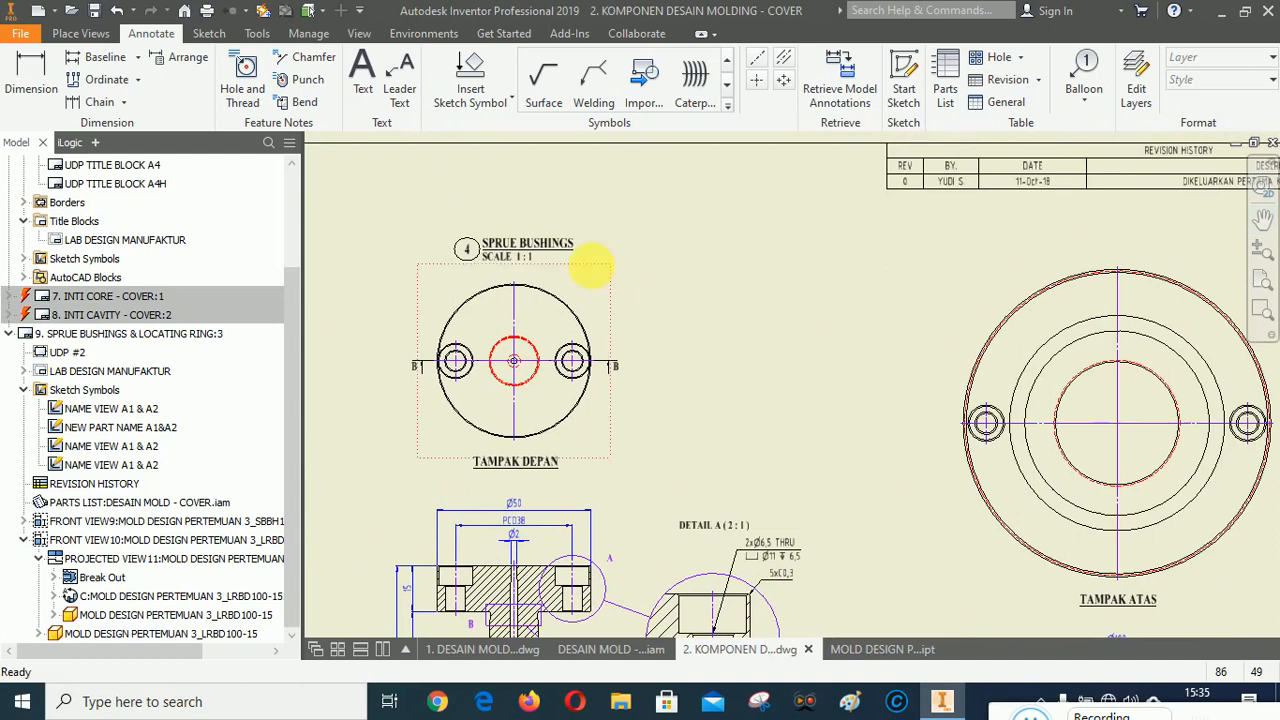
{"action": "left_click", "coordinate": [507, 247]}
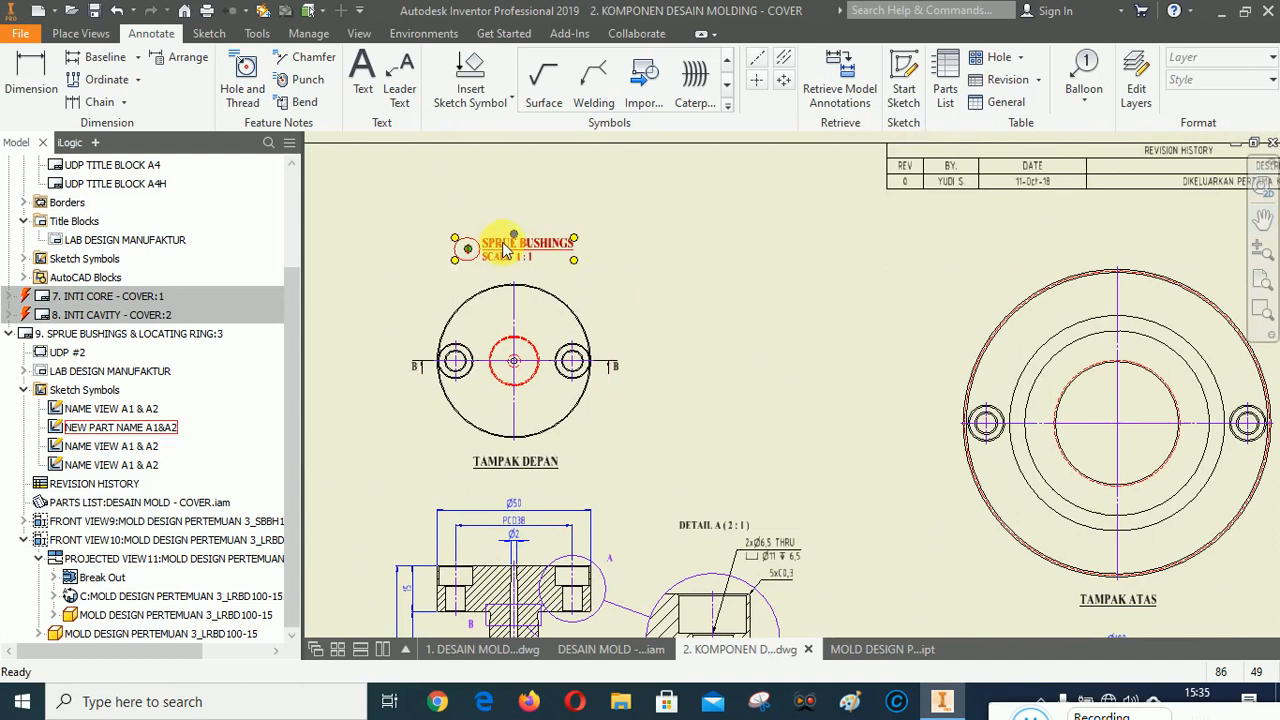
{"action": "right_click", "coordinate": [507, 250]}
{"action": "left_click", "coordinate": [540, 275]}
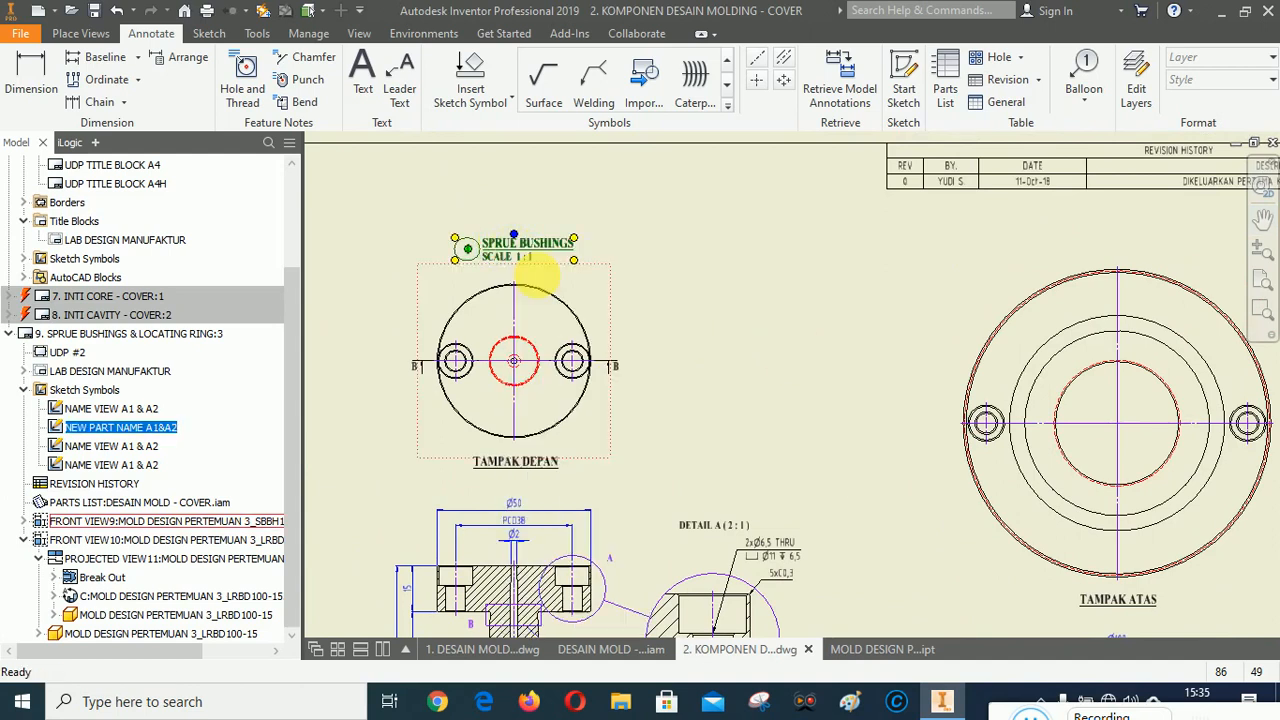
{"action": "left_click", "coordinate": [795, 278]}
{"action": "right_click", "coordinate": [795, 278]}
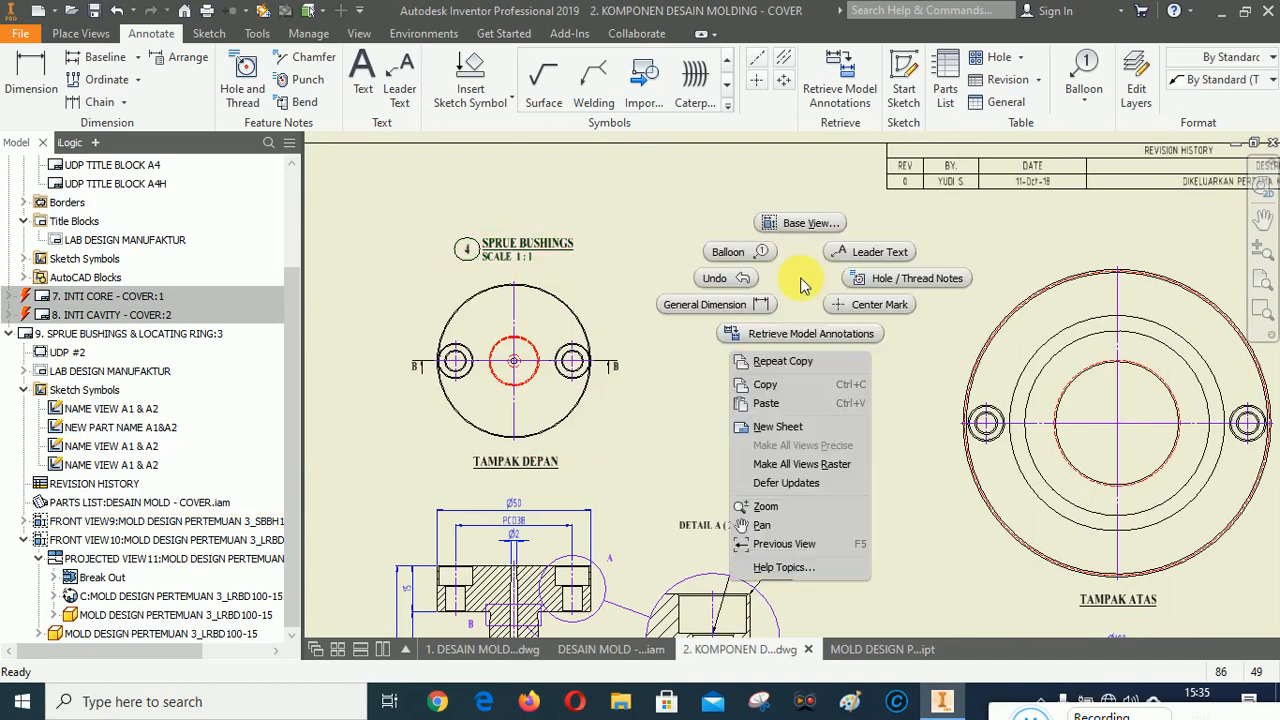
{"action": "left_click", "coordinate": [805, 383]}
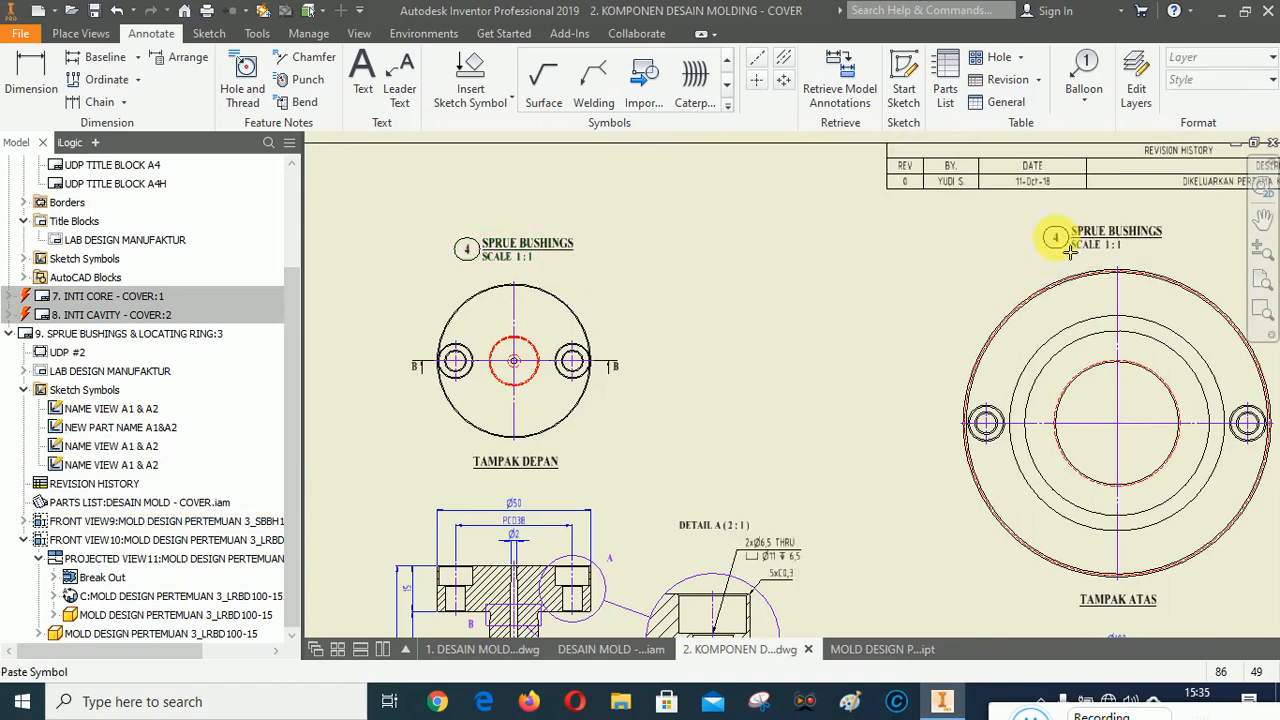
{"action": "left_click", "coordinate": [1074, 250]}
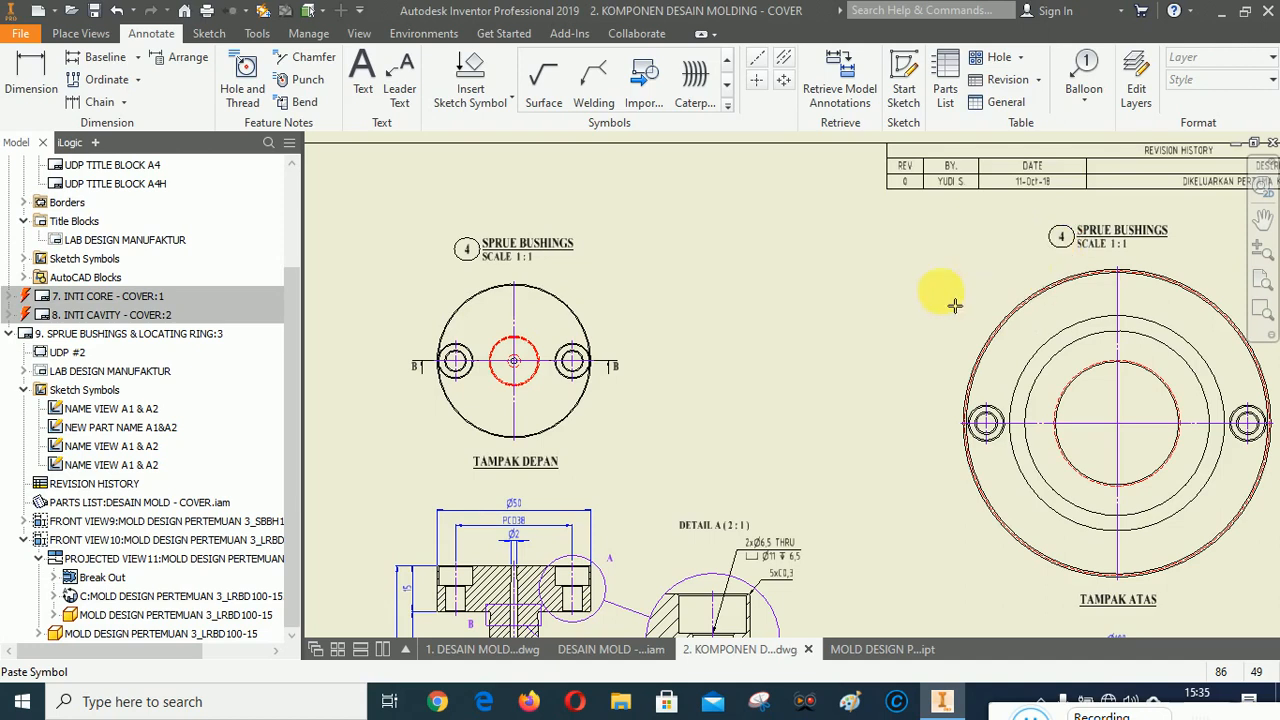
{"action": "right_click", "coordinate": [800, 294]}
{"action": "left_click", "coordinate": [840, 304]}
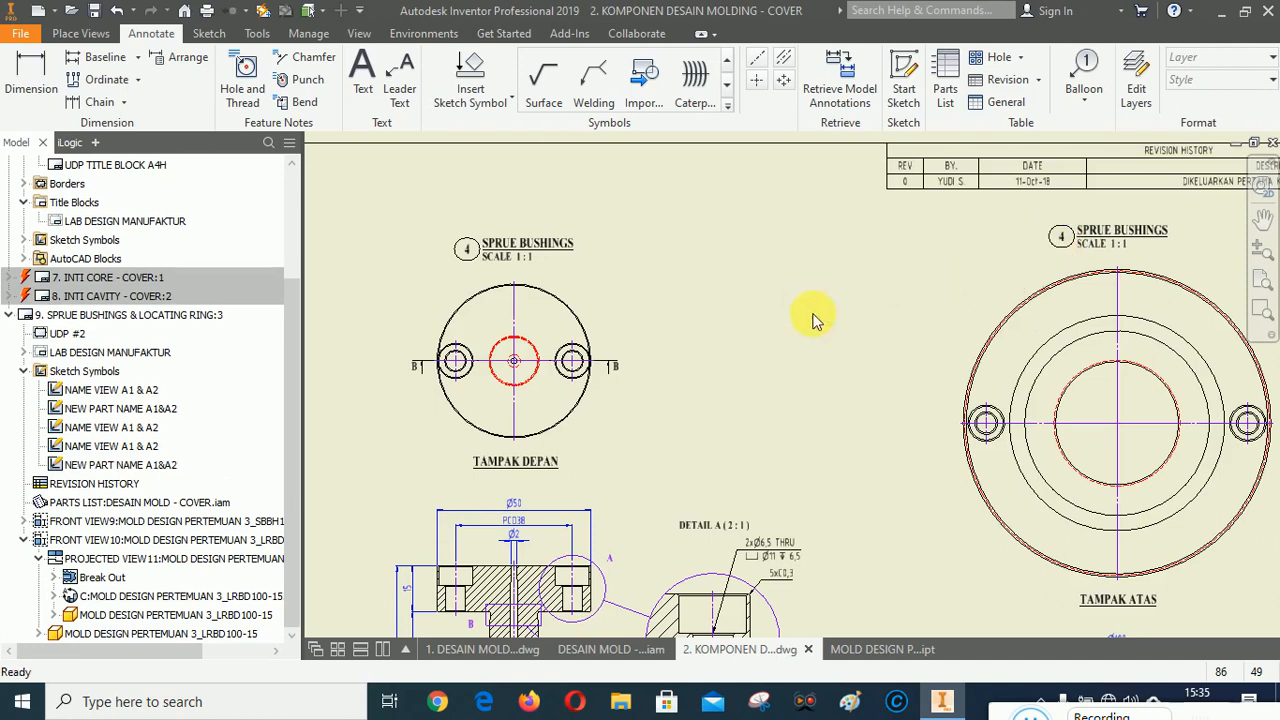
Edit the pasted label's fields, setting NO to 5 and the part name to LOCATING RING.
{"action": "scroll", "coordinate": [629, 286], "scroll_direction": "down", "scroll_amount": 5}
{"action": "scroll", "coordinate": [771, 271], "scroll_direction": "up", "scroll_amount": 5}
{"action": "left_click", "coordinate": [786, 272]}
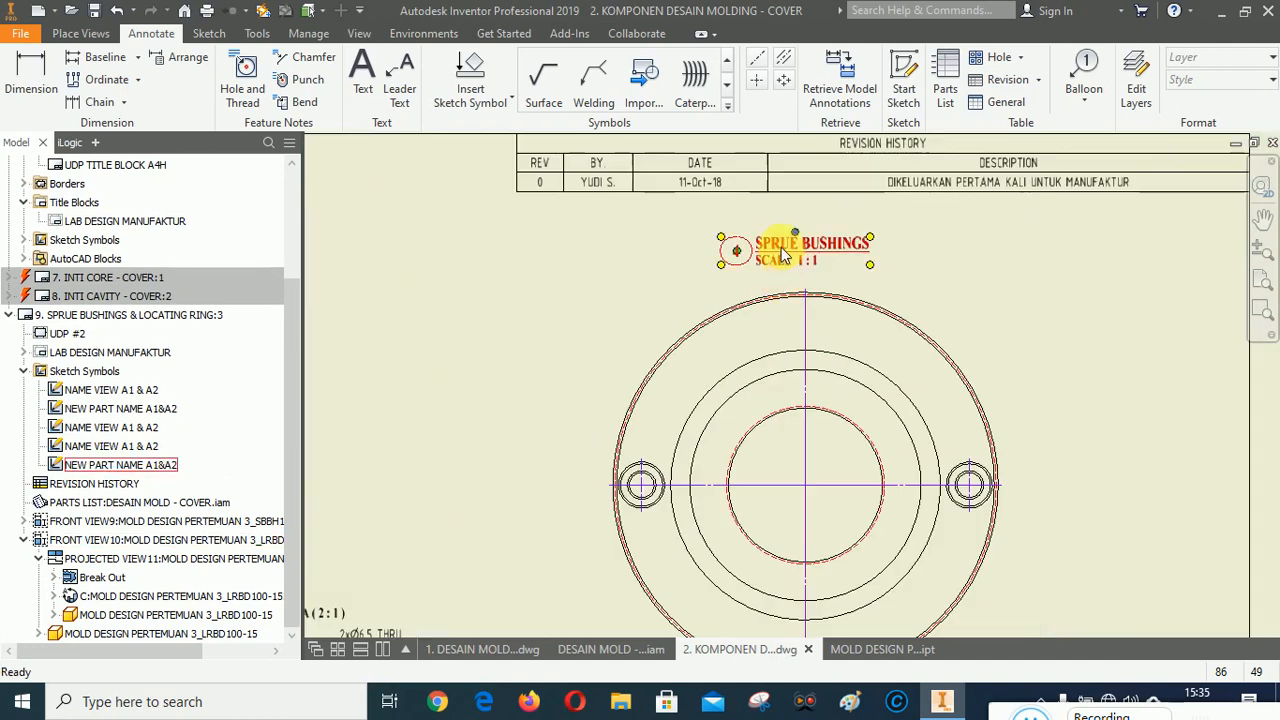
{"action": "right_click", "coordinate": [782, 247]}
{"action": "left_click", "coordinate": [826, 443]}
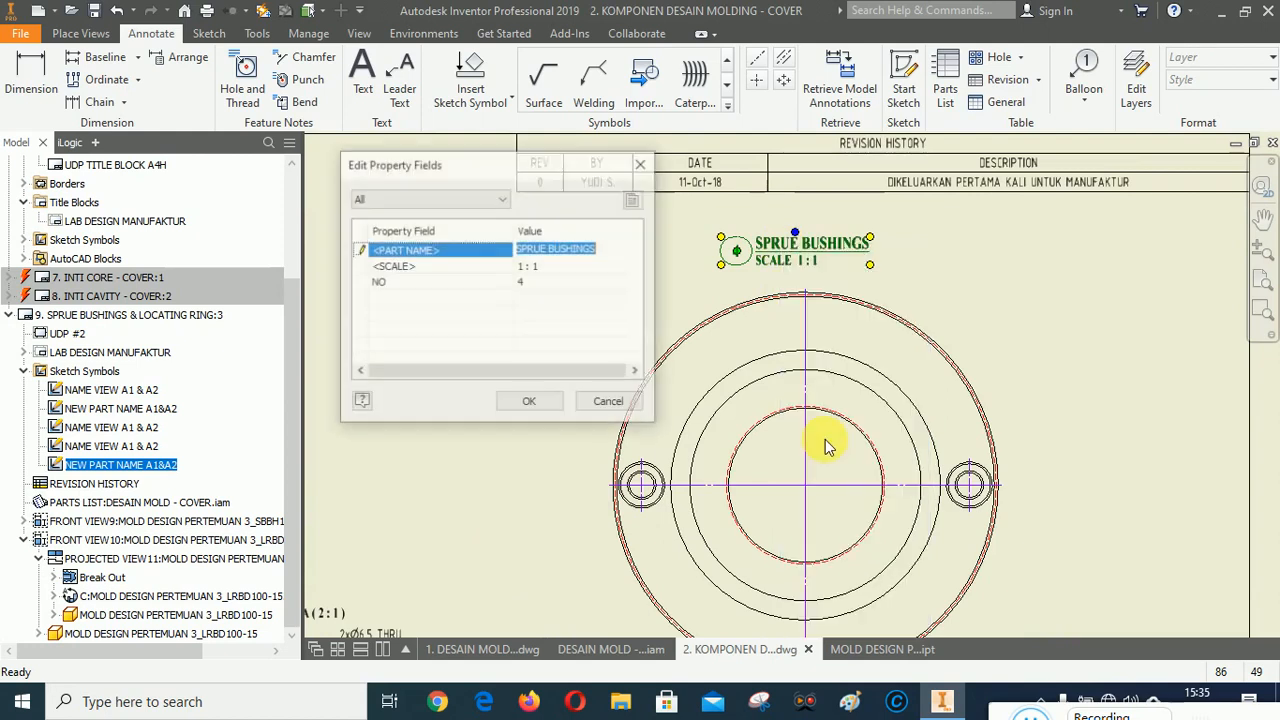
{"action": "left_click", "coordinate": [527, 283]}
{"action": "type", "text": "5"}
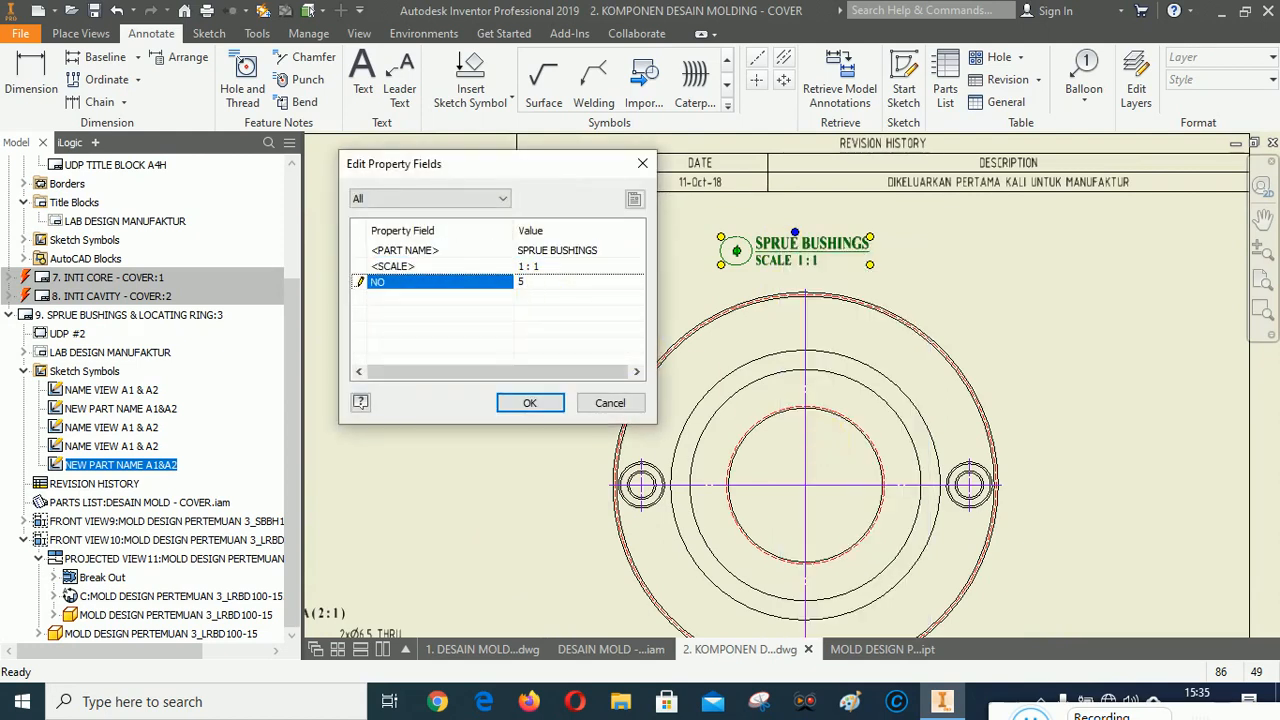
{"action": "left_click", "coordinate": [615, 251]}
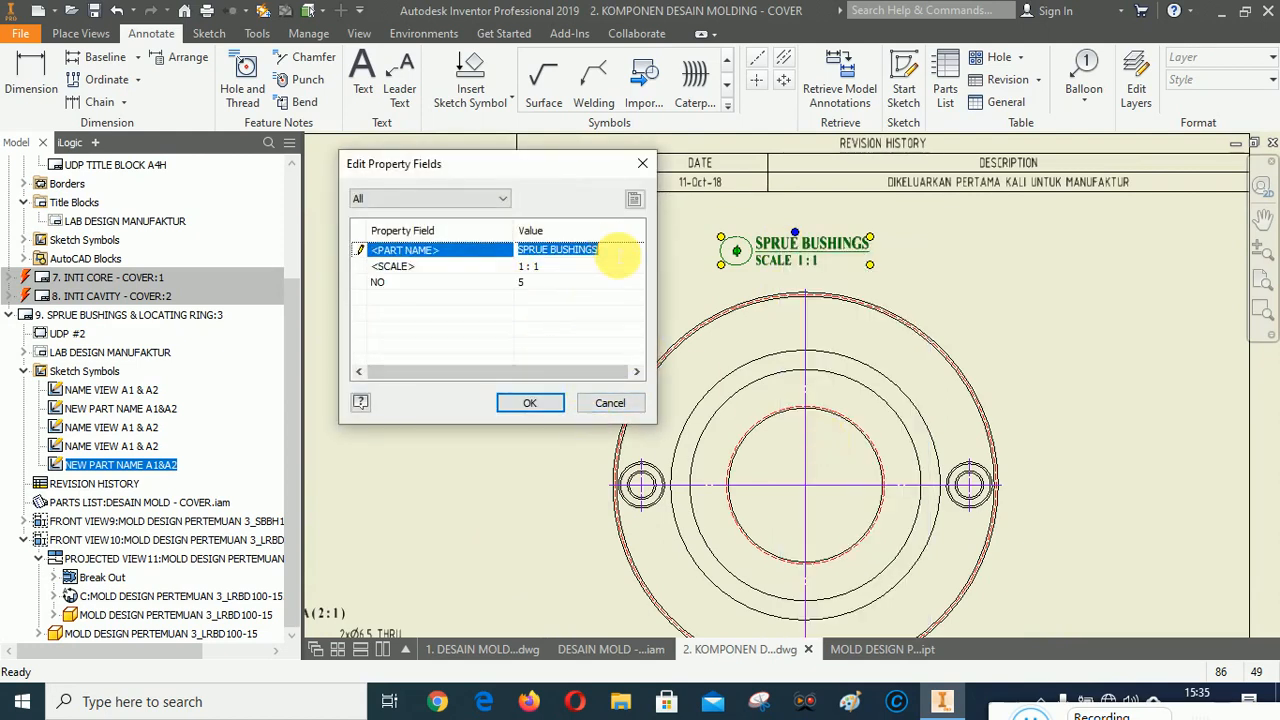
{"action": "type", "text": "LOCATING RING"}
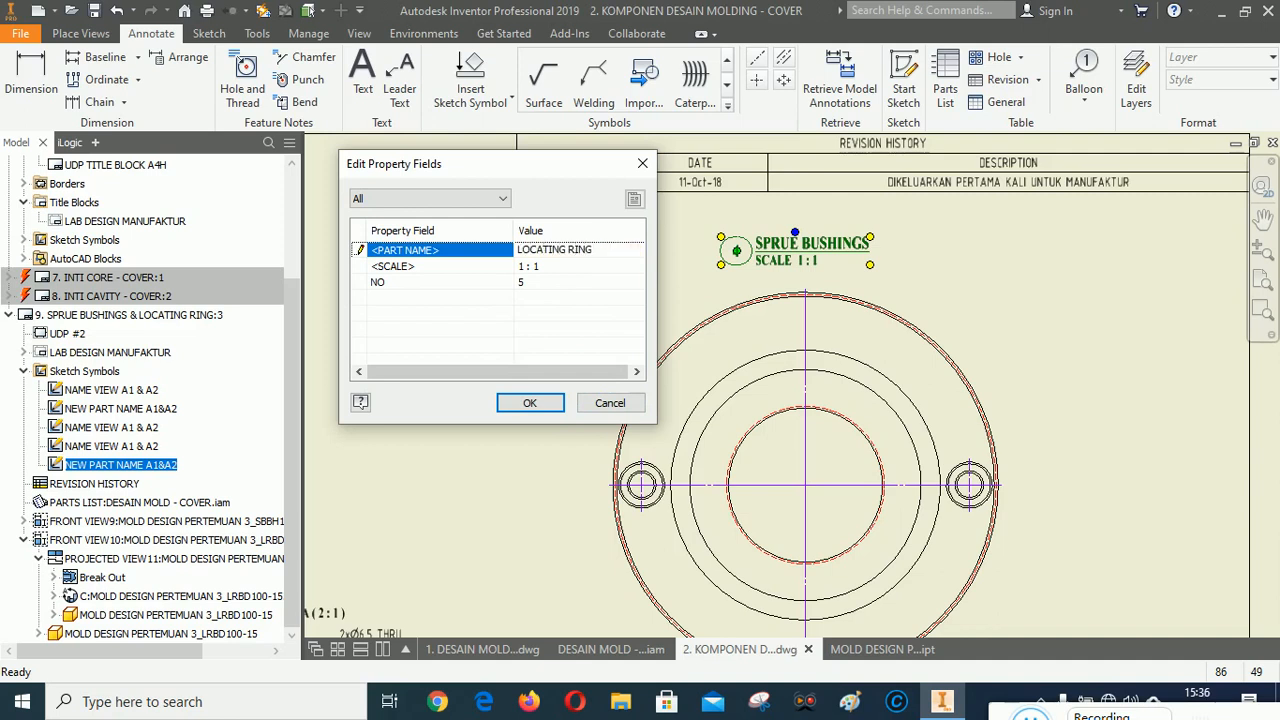
{"action": "left_click", "coordinate": [530, 402]}
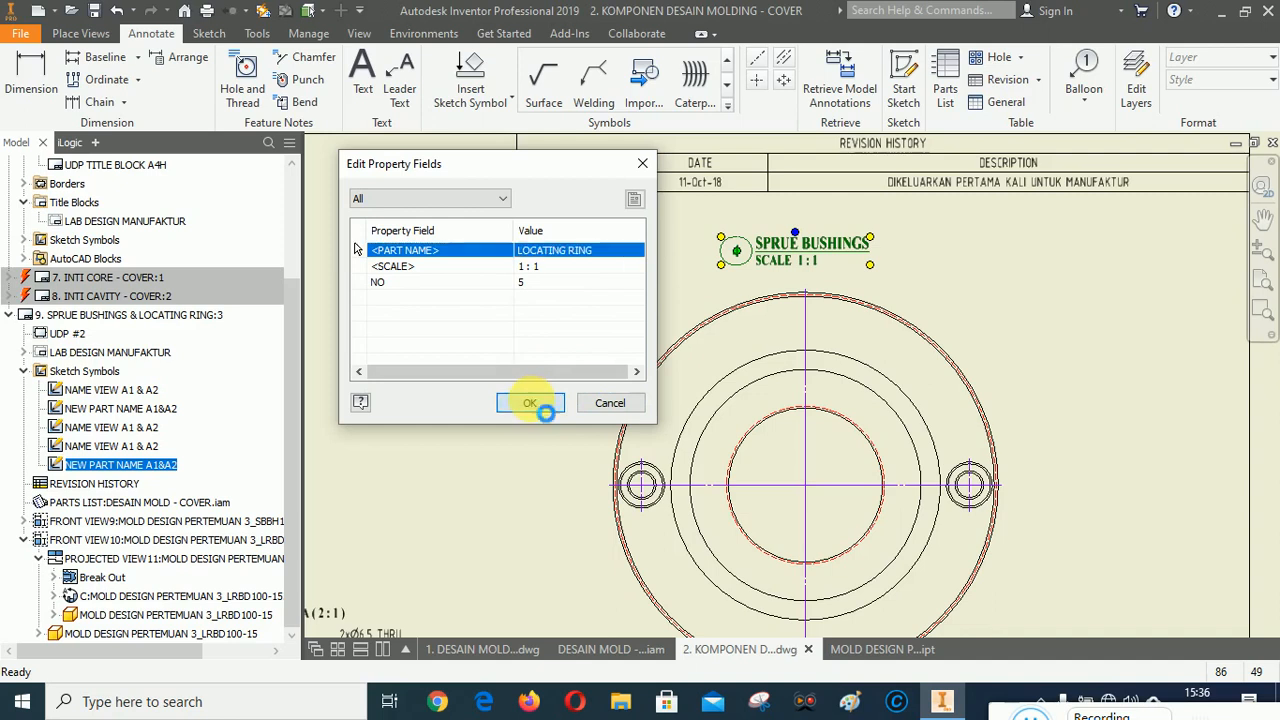
{"action": "scroll", "coordinate": [814, 230], "scroll_direction": "up", "scroll_amount": 5}
{"action": "scroll", "coordinate": [808, 402], "scroll_direction": "down", "scroll_amount": 4}
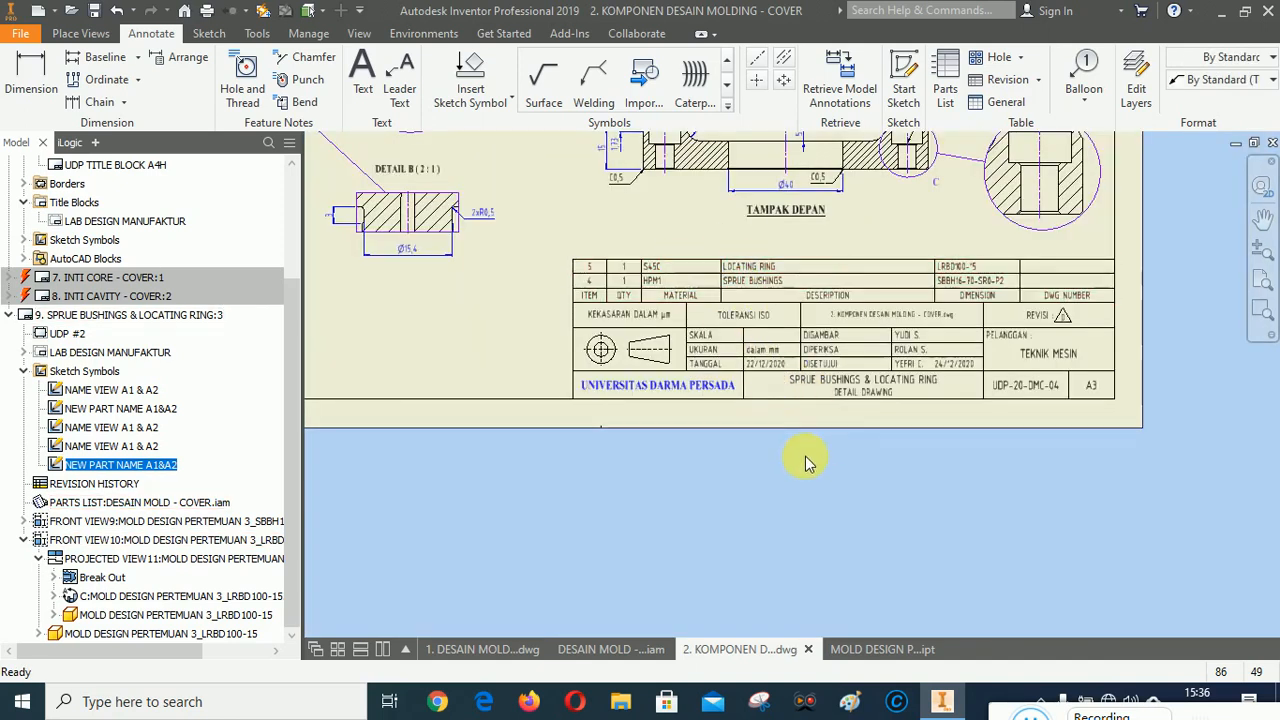
{"action": "scroll", "coordinate": [805, 456], "scroll_direction": "up", "scroll_amount": 5}
{"action": "scroll", "coordinate": [806, 250], "scroll_direction": "down", "scroll_amount": 4}
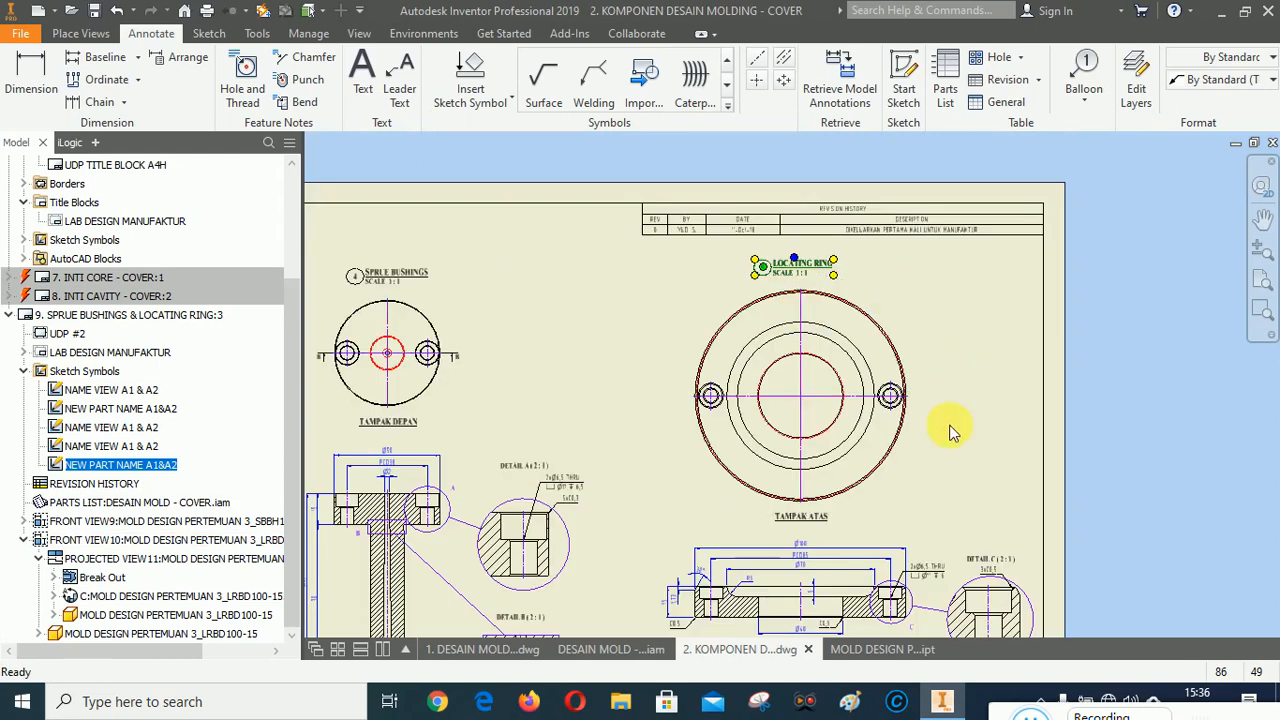
{"action": "right_click", "coordinate": [903, 478]}
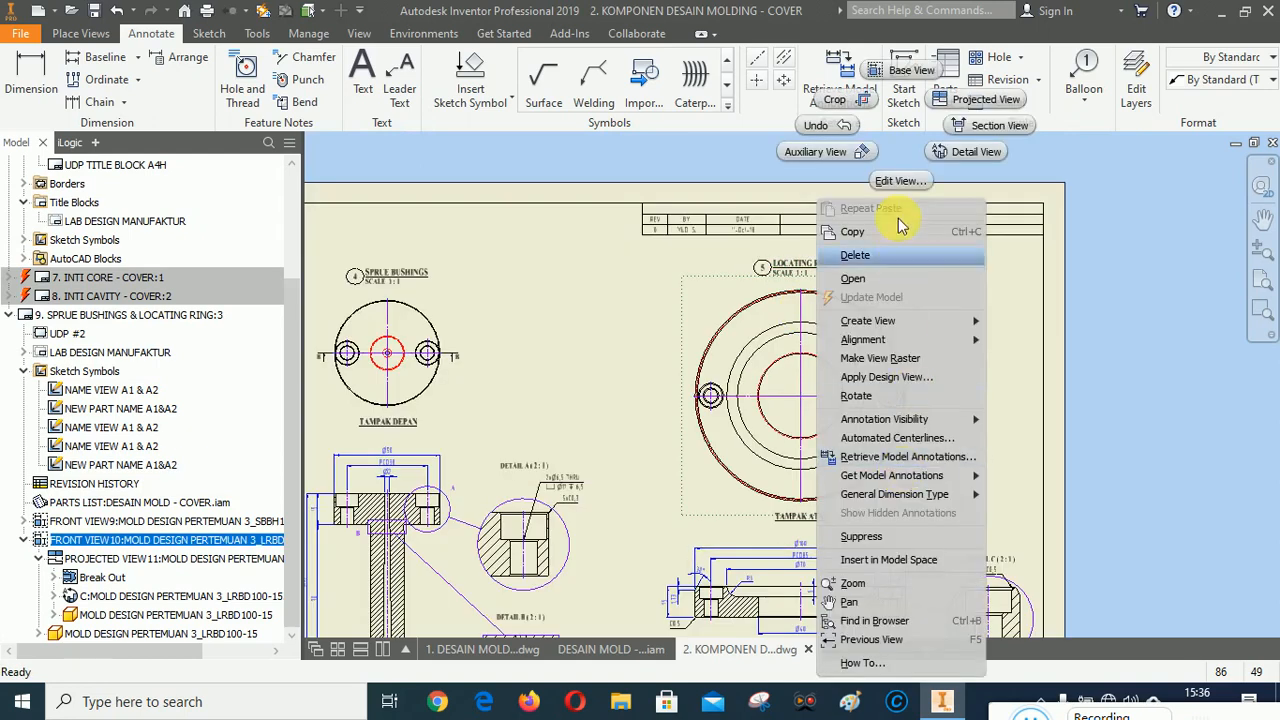
{"action": "left_click", "coordinate": [708, 313]}
{"action": "double_click", "coordinate": [708, 313]}
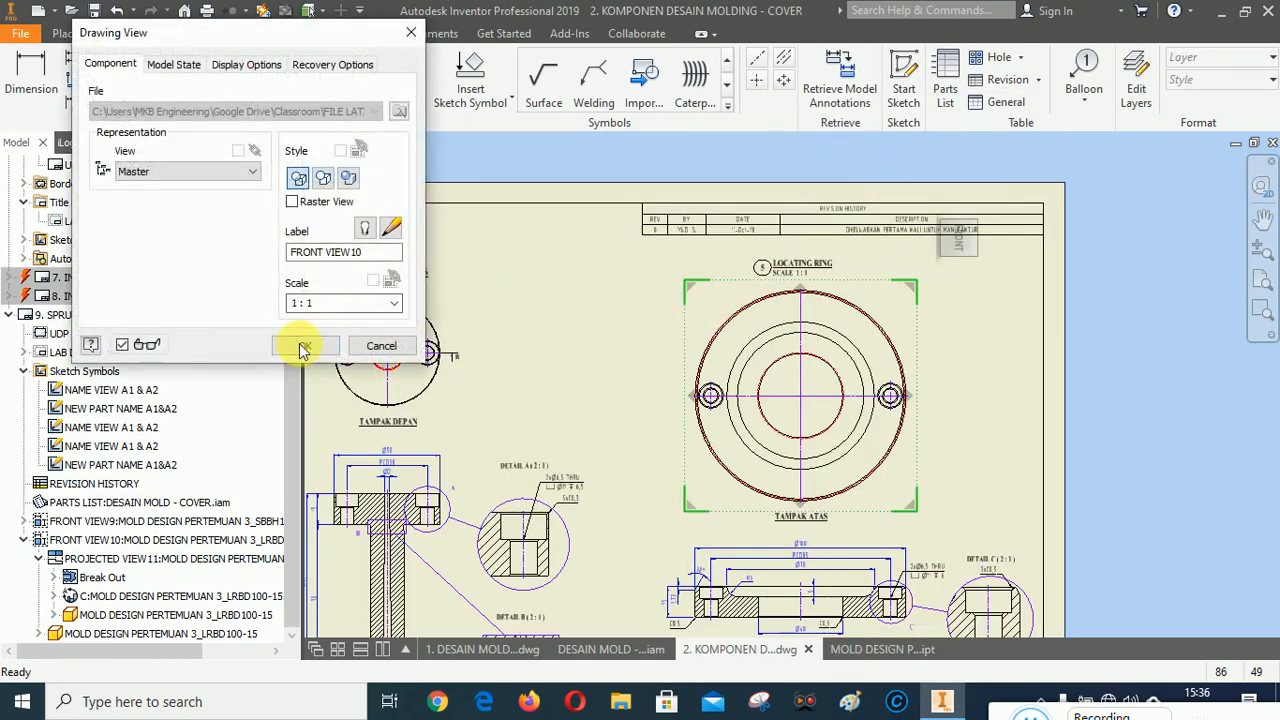
{"action": "left_click", "coordinate": [300, 344]}
Nudge the LOCATING RING label slightly to line it up above the top view.
{"action": "scroll", "coordinate": [790, 290], "scroll_direction": "down", "scroll_amount": 3}
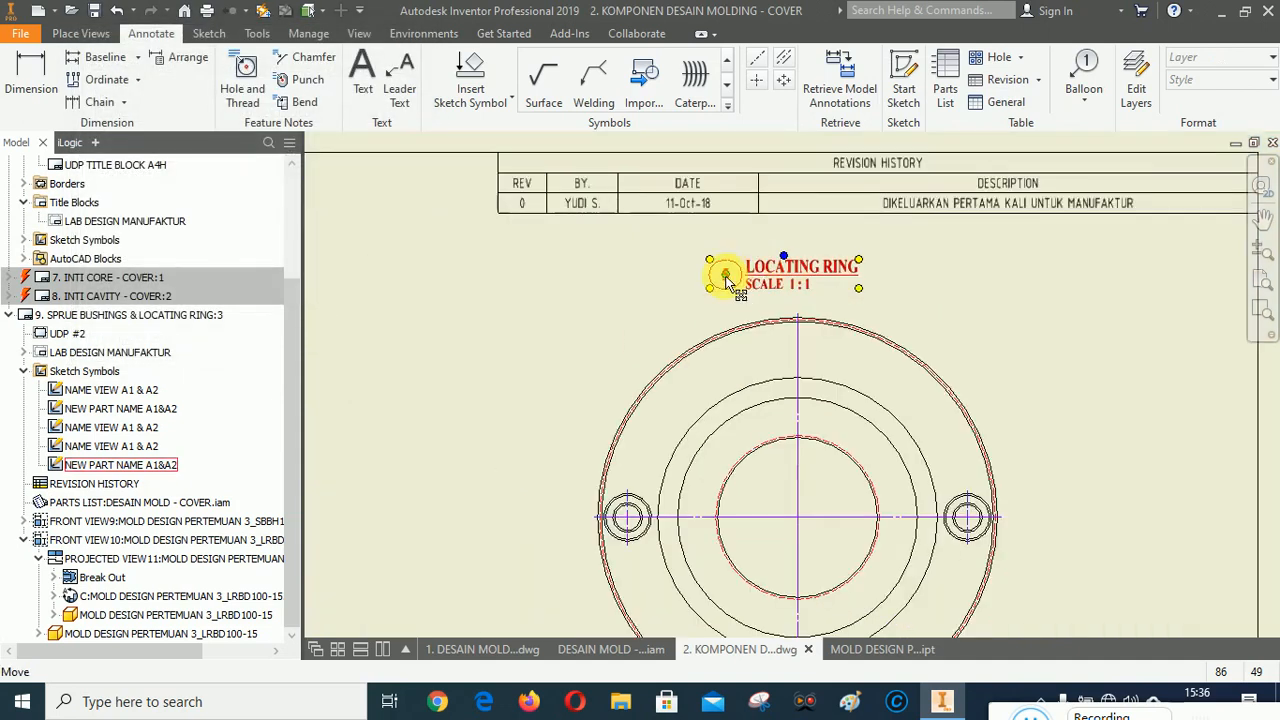
{"action": "left_click_drag", "start_coordinate": [726, 275], "coordinate": [730, 273]}
{"action": "left_click", "coordinate": [1075, 371]}
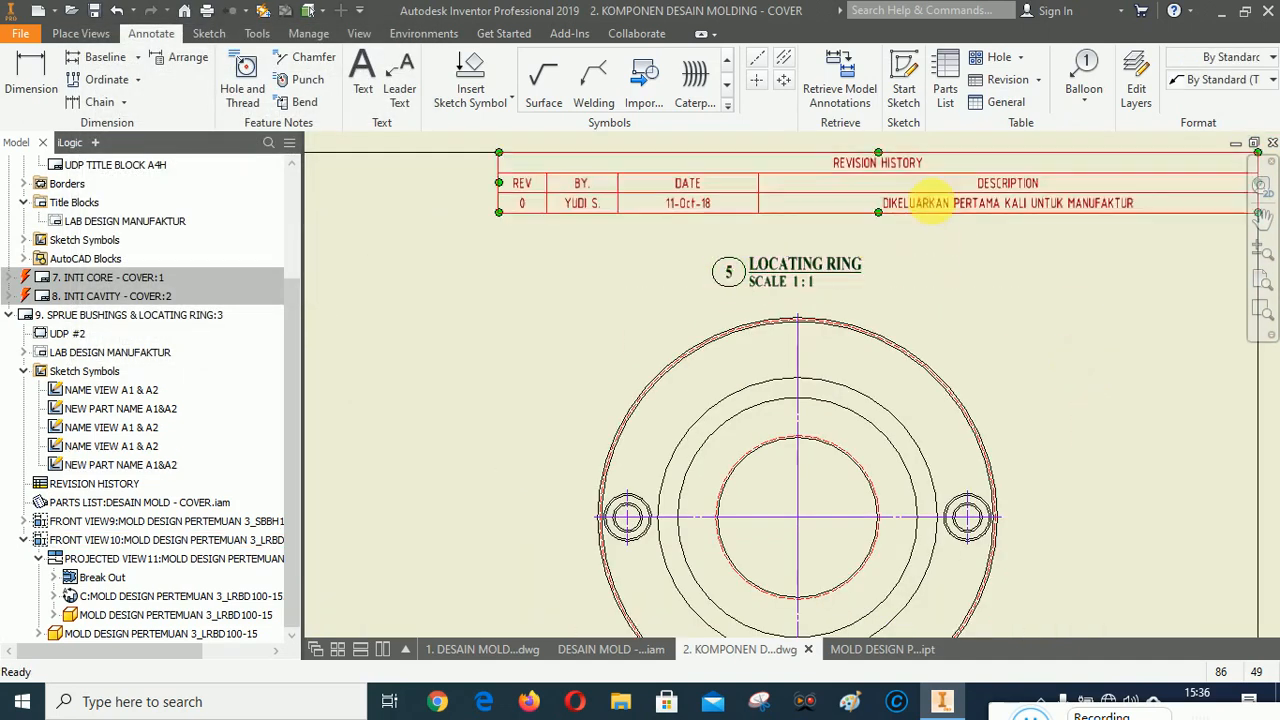
Zoom around the sheet to review the view labels, part names and title block.
{"action": "scroll", "coordinate": [932, 200], "scroll_direction": "up", "scroll_amount": 6}
{"action": "scroll", "coordinate": [846, 226], "scroll_direction": "down", "scroll_amount": 2}
{"action": "scroll", "coordinate": [843, 230], "scroll_direction": "down", "scroll_amount": 2}
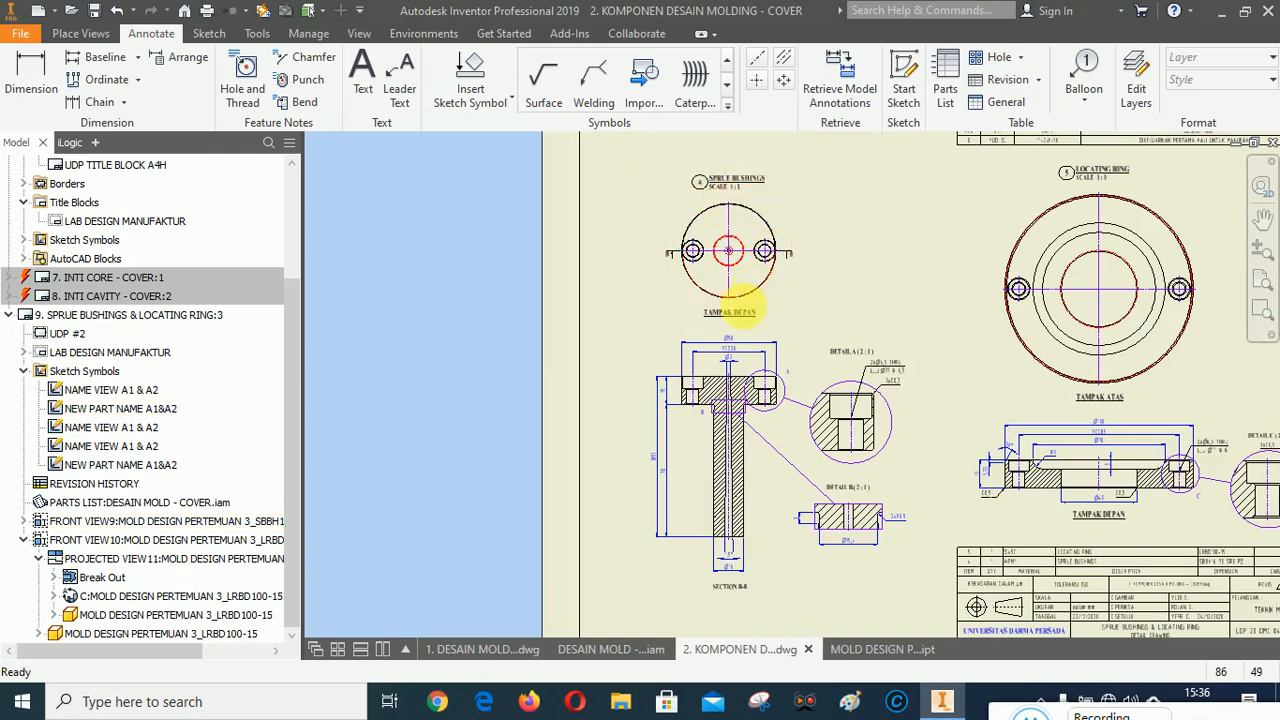
{"action": "scroll", "coordinate": [535, 328], "scroll_direction": "up", "scroll_amount": 2}
{"action": "scroll", "coordinate": [870, 258], "scroll_direction": "down", "scroll_amount": 2}
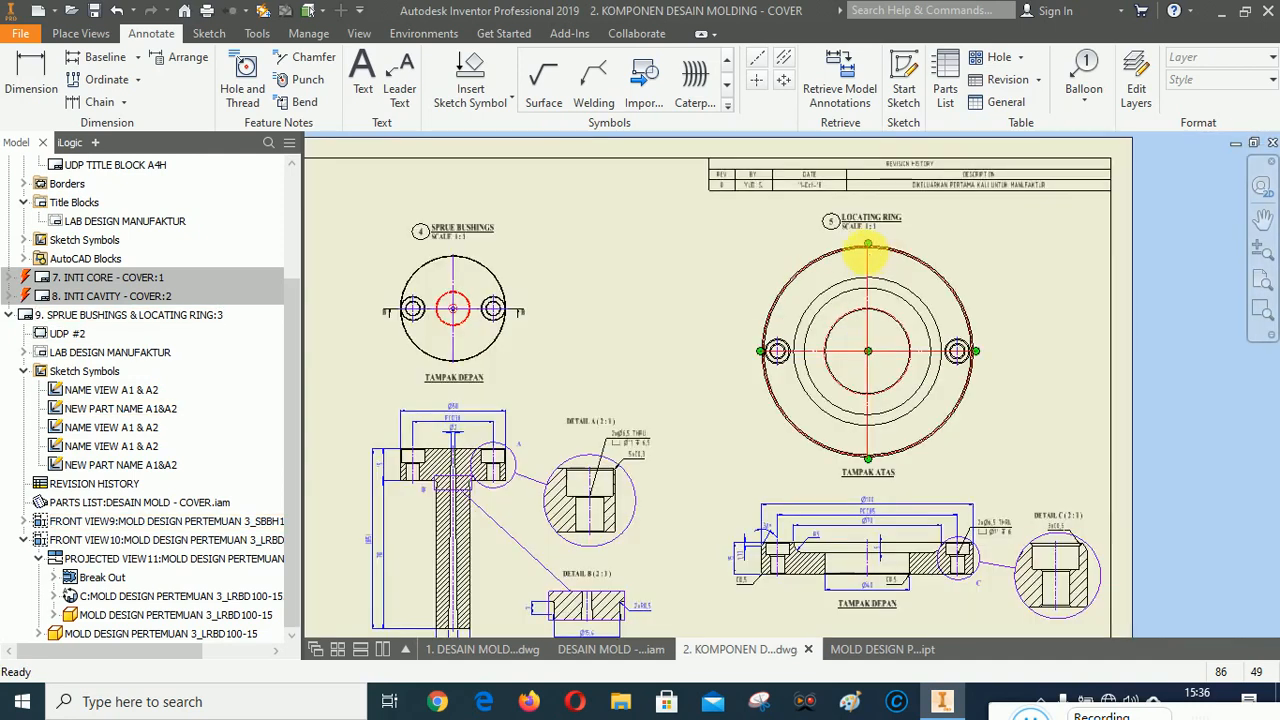
{"action": "scroll", "coordinate": [850, 270], "scroll_direction": "up", "scroll_amount": 2}
{"action": "scroll", "coordinate": [849, 423], "scroll_direction": "down", "scroll_amount": 2}
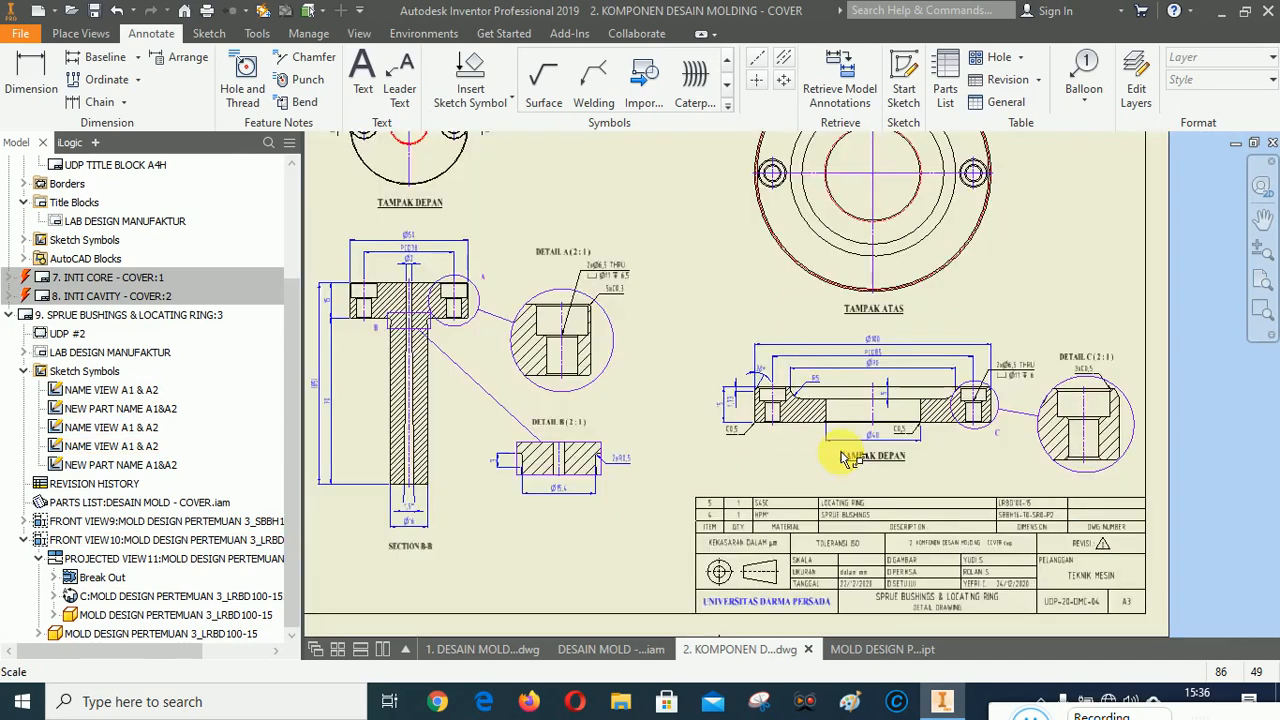
{"action": "scroll", "coordinate": [829, 366], "scroll_direction": "up", "scroll_amount": 1}
{"action": "scroll", "coordinate": [794, 357], "scroll_direction": "down", "scroll_amount": 1}
{"action": "scroll", "coordinate": [824, 411], "scroll_direction": "down", "scroll_amount": 2}
{"action": "scroll", "coordinate": [729, 351], "scroll_direction": "up", "scroll_amount": 2}
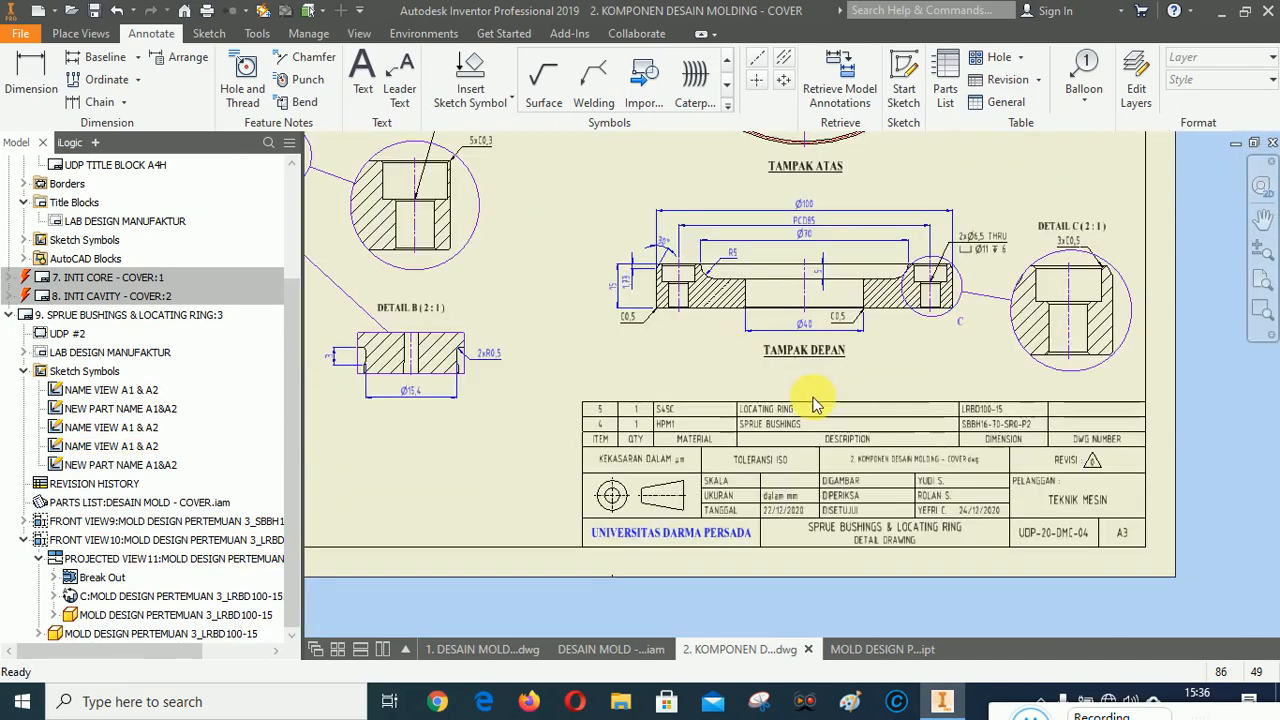
{"action": "scroll", "coordinate": [1037, 563], "scroll_direction": "up", "scroll_amount": 2}
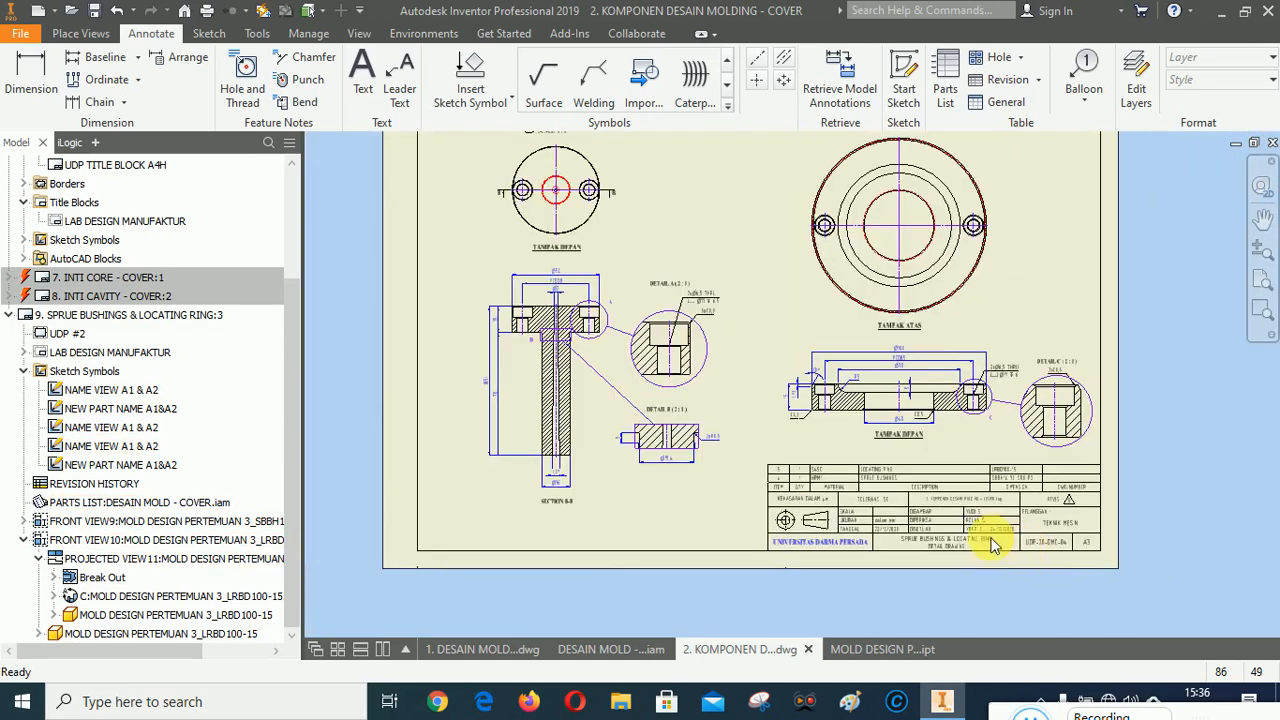
{"action": "scroll", "coordinate": [870, 525], "scroll_direction": "down", "scroll_amount": 2}
{"action": "scroll", "coordinate": [851, 480], "scroll_direction": "up", "scroll_amount": 3}
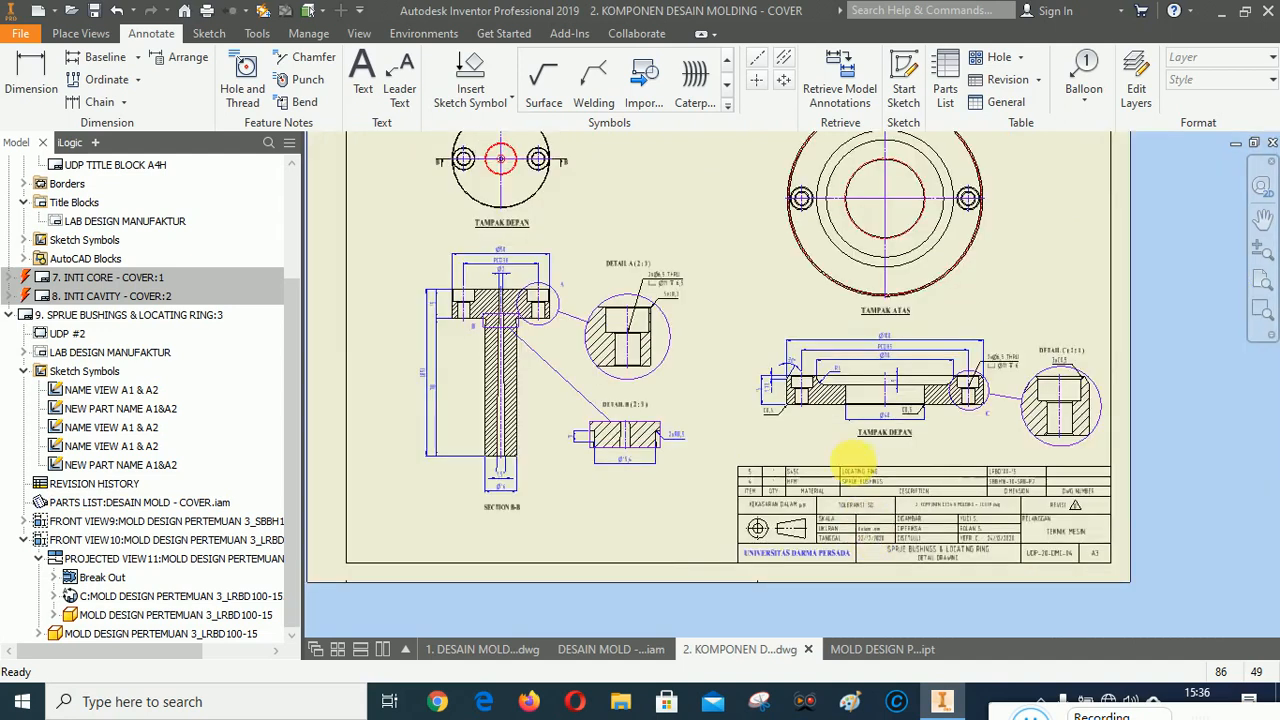
{"action": "scroll", "coordinate": [732, 249], "scroll_direction": "down", "scroll_amount": 2}
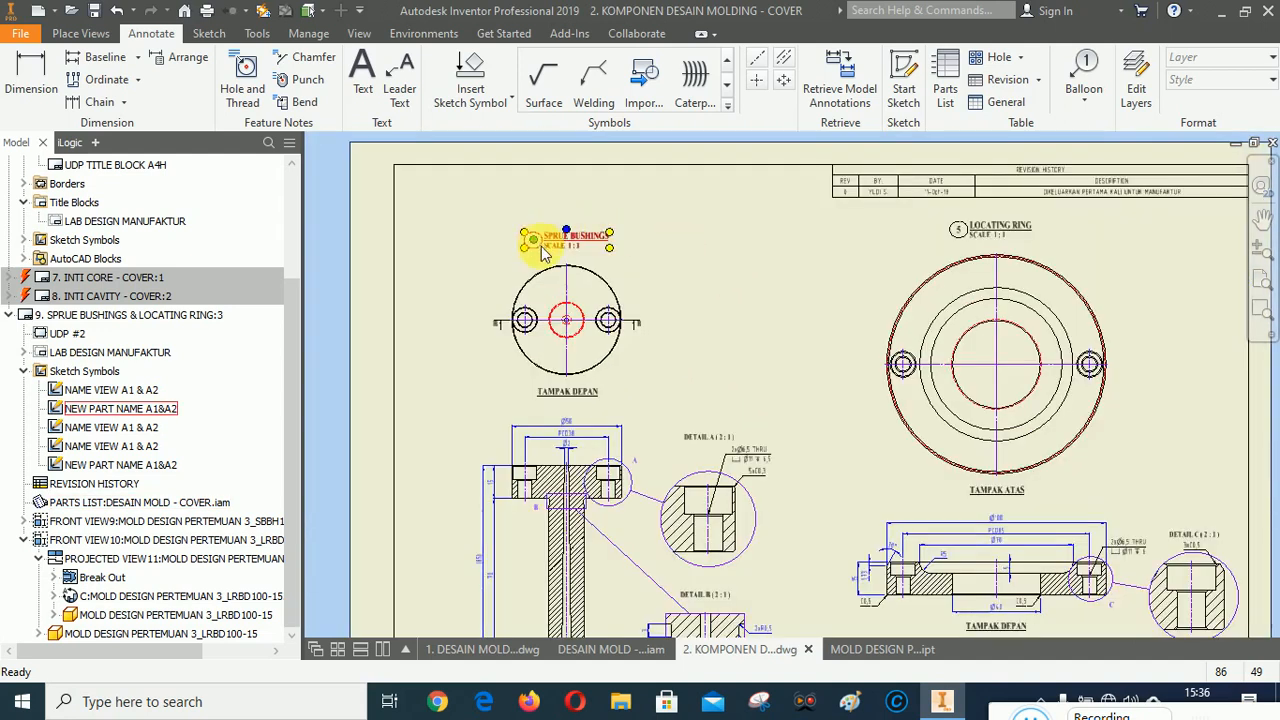
{"action": "scroll", "coordinate": [786, 280], "scroll_direction": "up", "scroll_amount": 3}
{"action": "scroll", "coordinate": [821, 398], "scroll_direction": "down", "scroll_amount": 6}
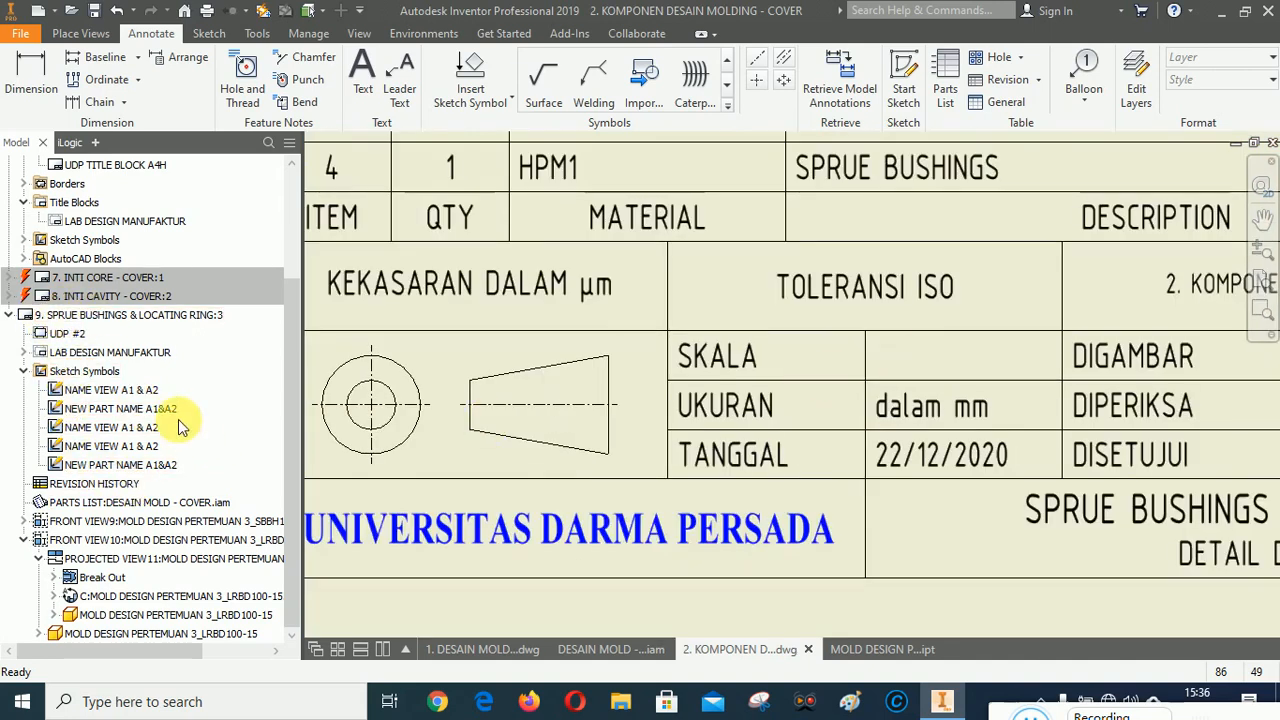
Edit the title block's field text to set SKALA to 1 : 1.
{"action": "left_click", "coordinate": [25, 353]}
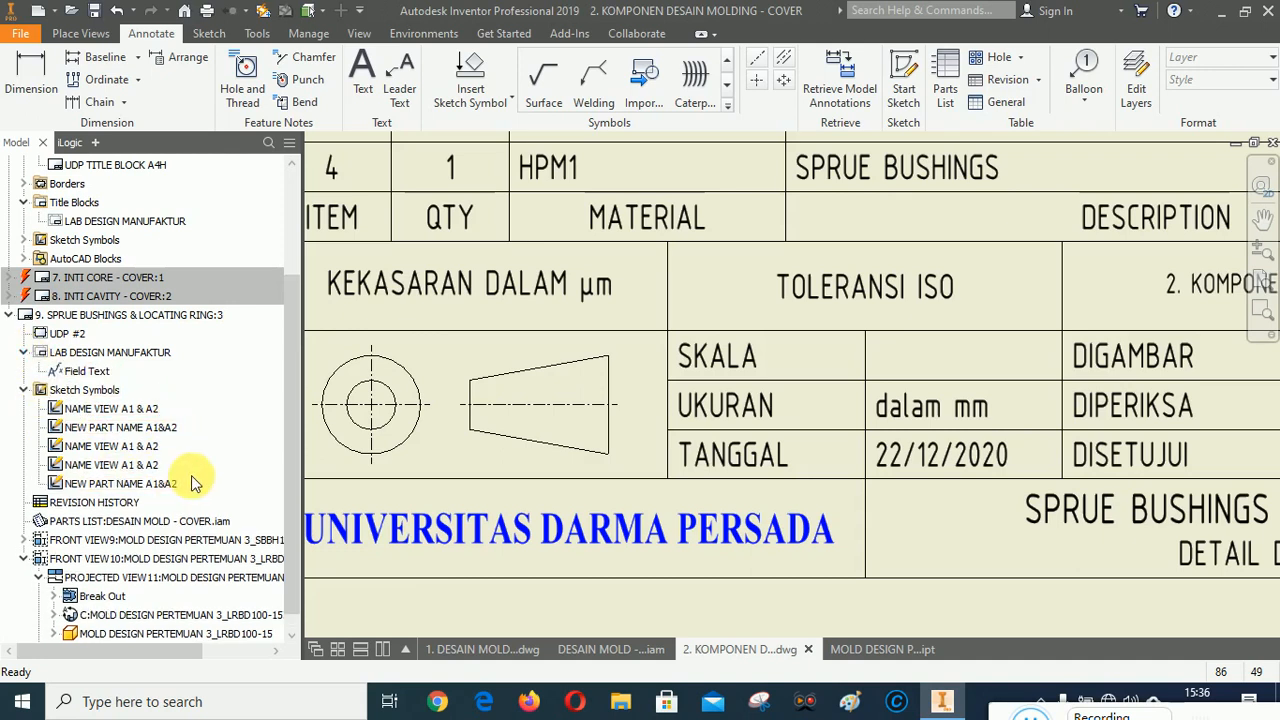
{"action": "right_click", "coordinate": [78, 375]}
{"action": "left_click", "coordinate": [112, 399]}
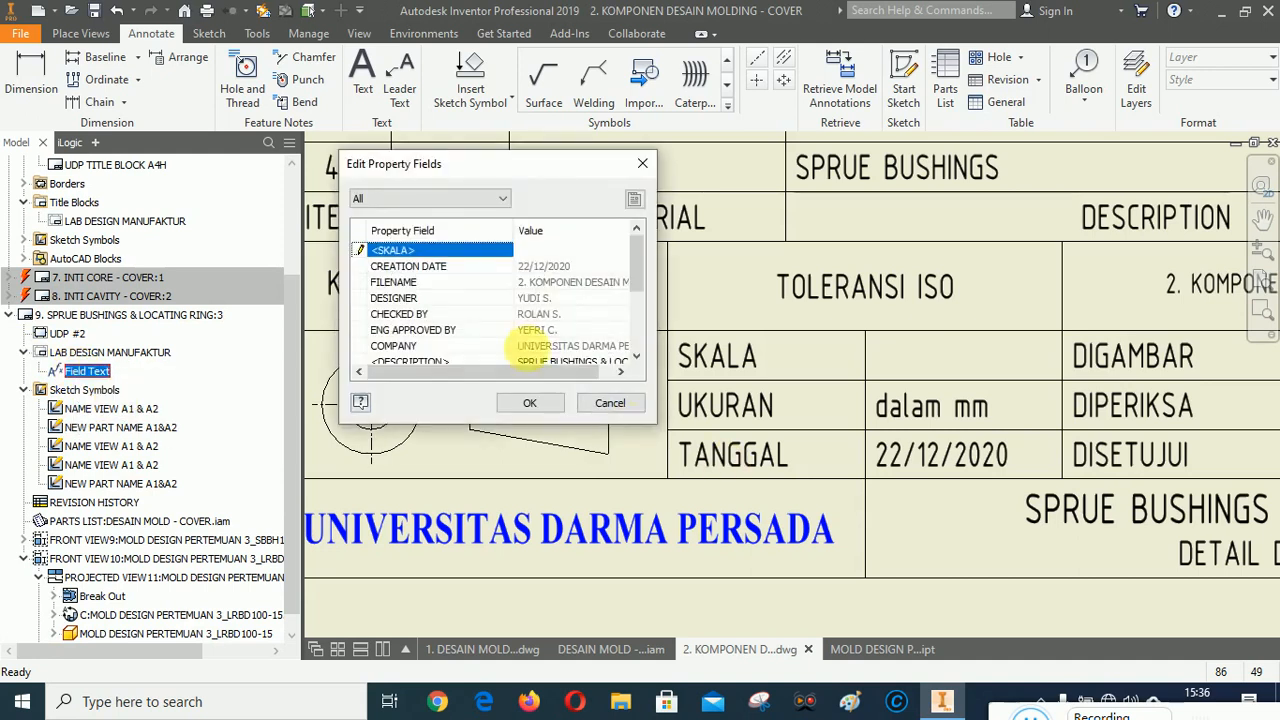
{"action": "type", "text": "1 : 1"}
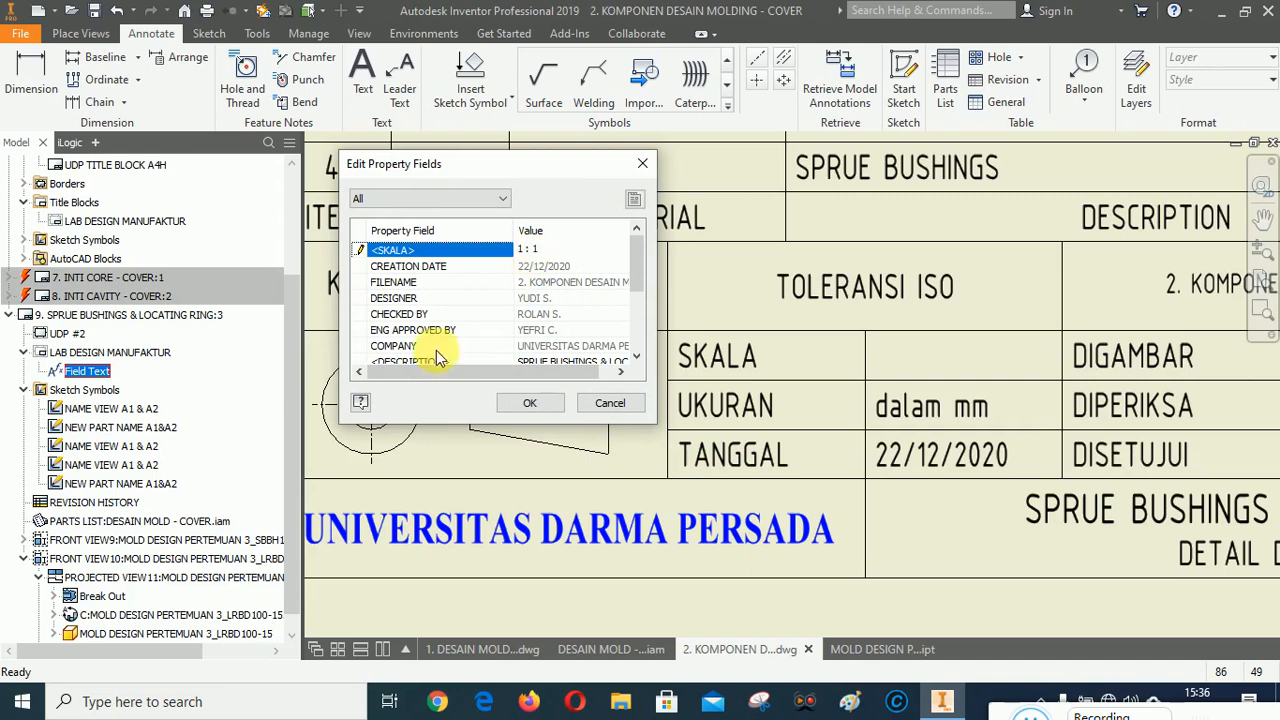
{"action": "left_click", "coordinate": [533, 403]}
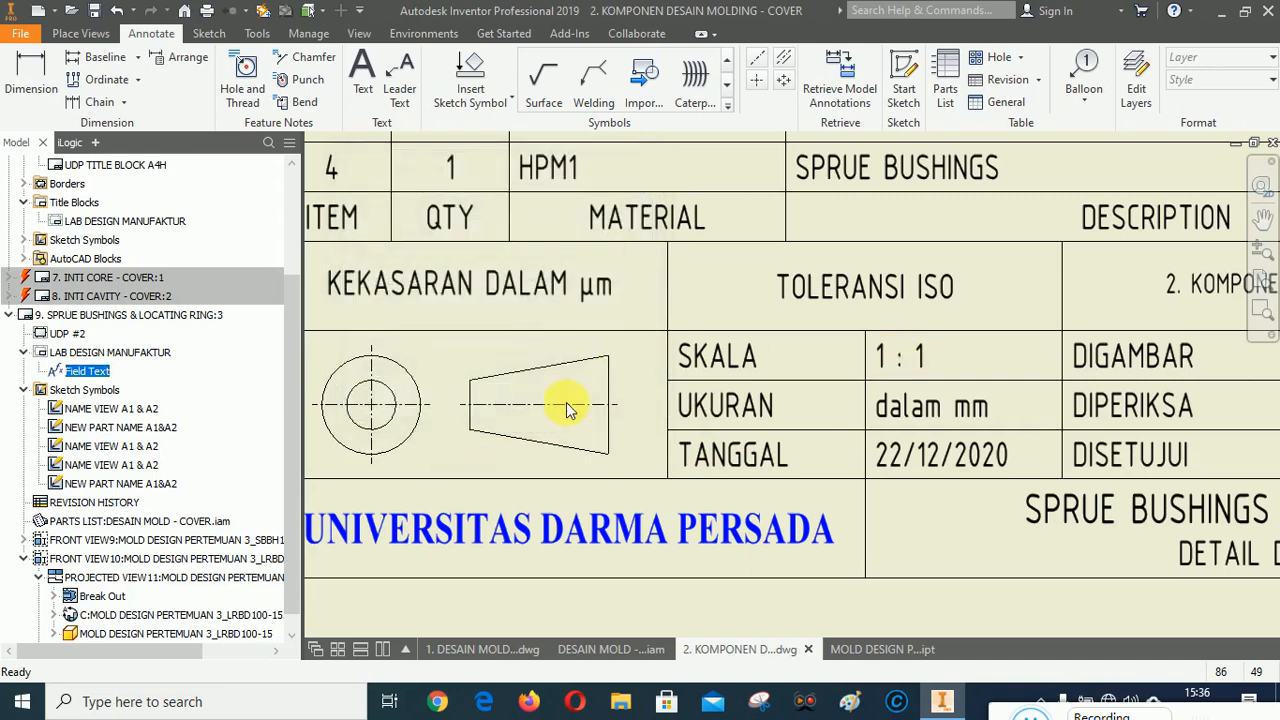
{"action": "scroll", "coordinate": [567, 410], "scroll_direction": "up", "scroll_amount": 4}
{"action": "scroll", "coordinate": [863, 399], "scroll_direction": "down", "scroll_amount": 2}
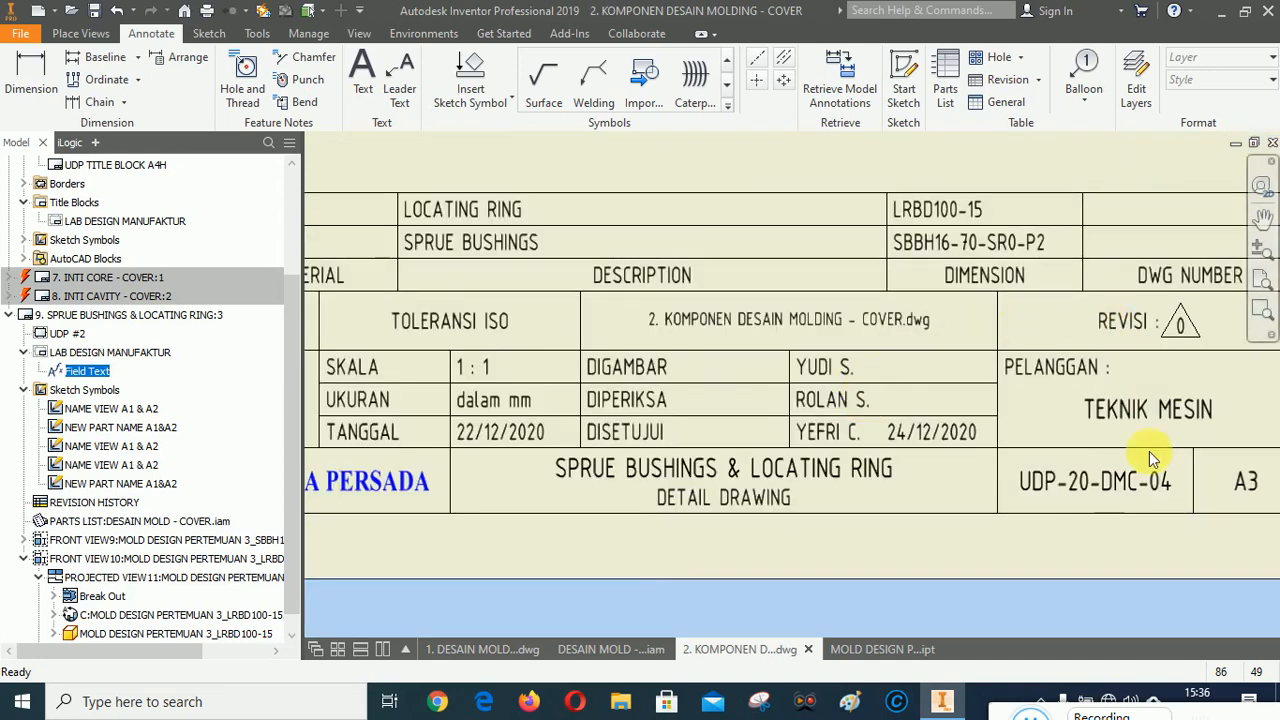
{"action": "left_click", "coordinate": [1263, 283]}
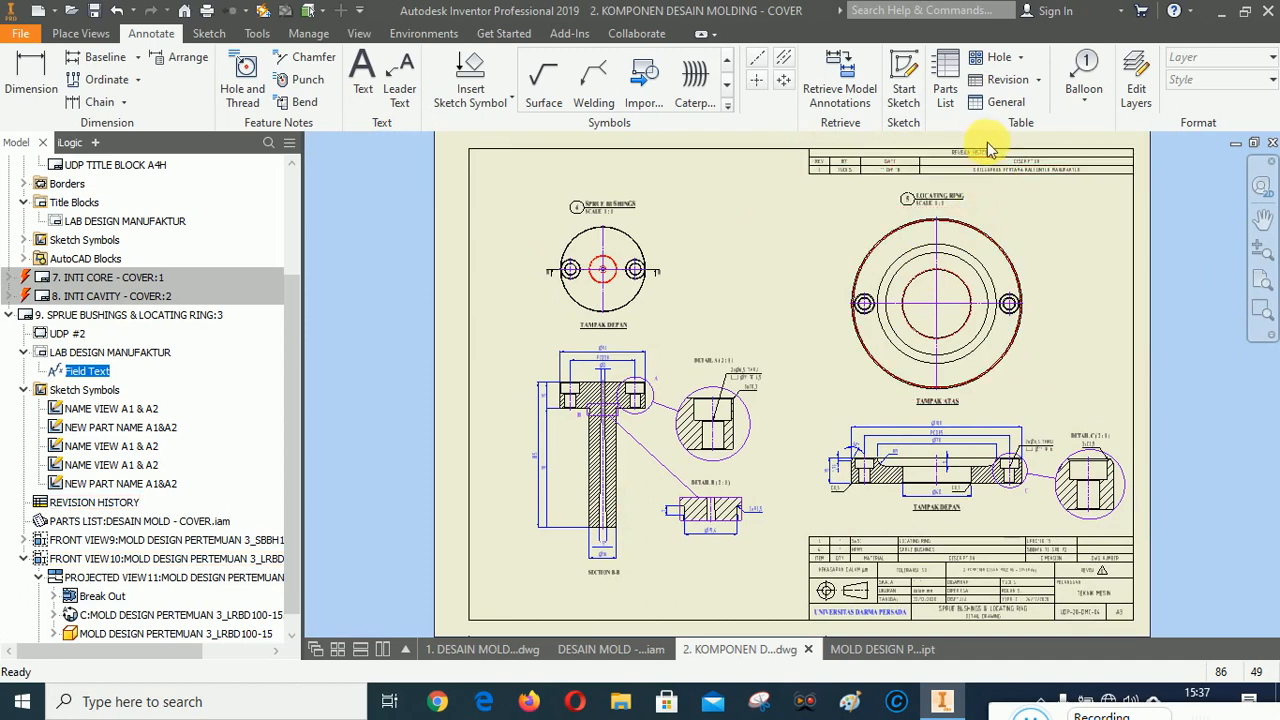
{"action": "scroll", "coordinate": [987, 142], "scroll_direction": "down", "scroll_amount": 3}
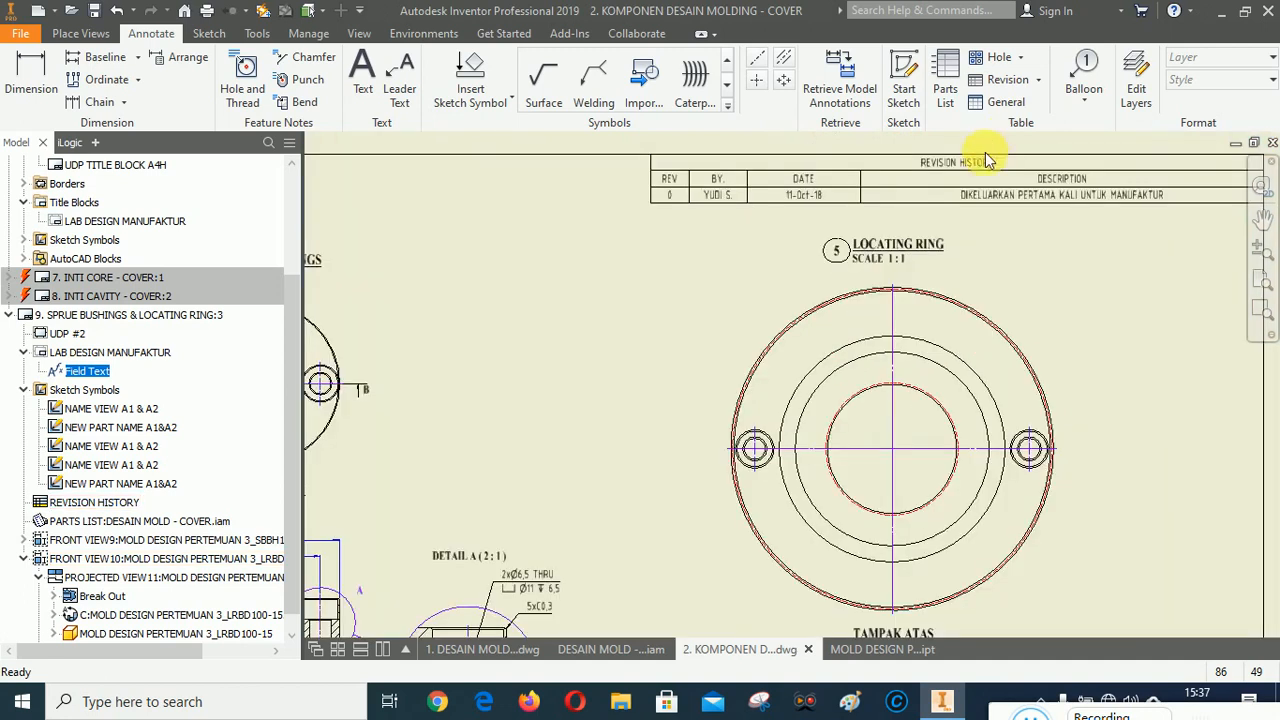
Edit the revision history table, setting revision 0's date to 22/12/2020, and apply the change.
{"action": "right_click", "coordinate": [931, 189]}
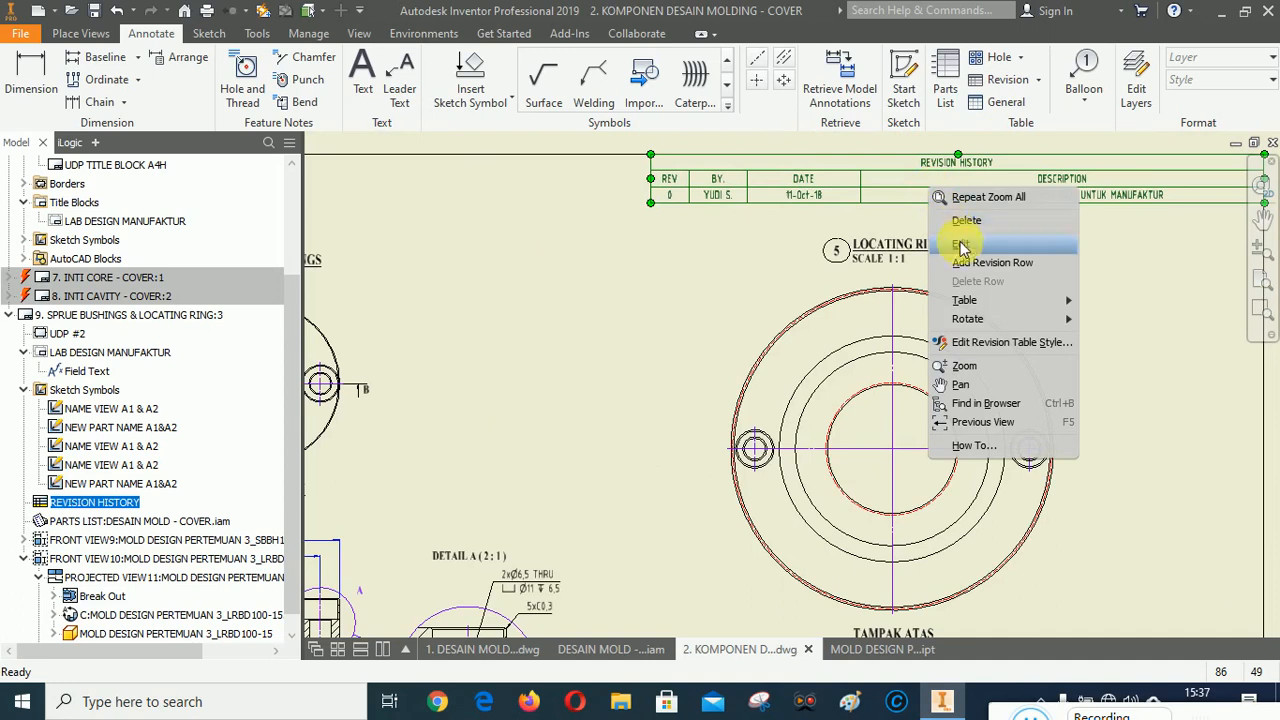
{"action": "left_click", "coordinate": [963, 250]}
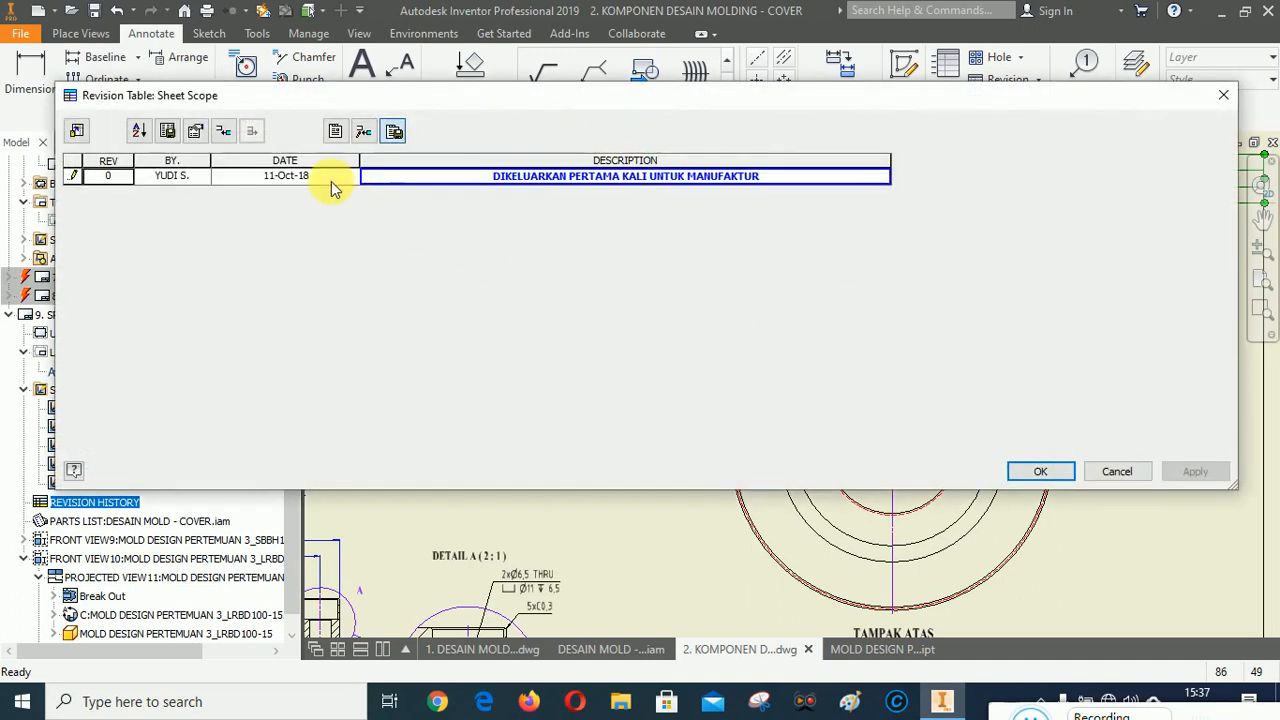
{"action": "left_click", "coordinate": [323, 178]}
{"action": "type", "text": "22/12/2020"}
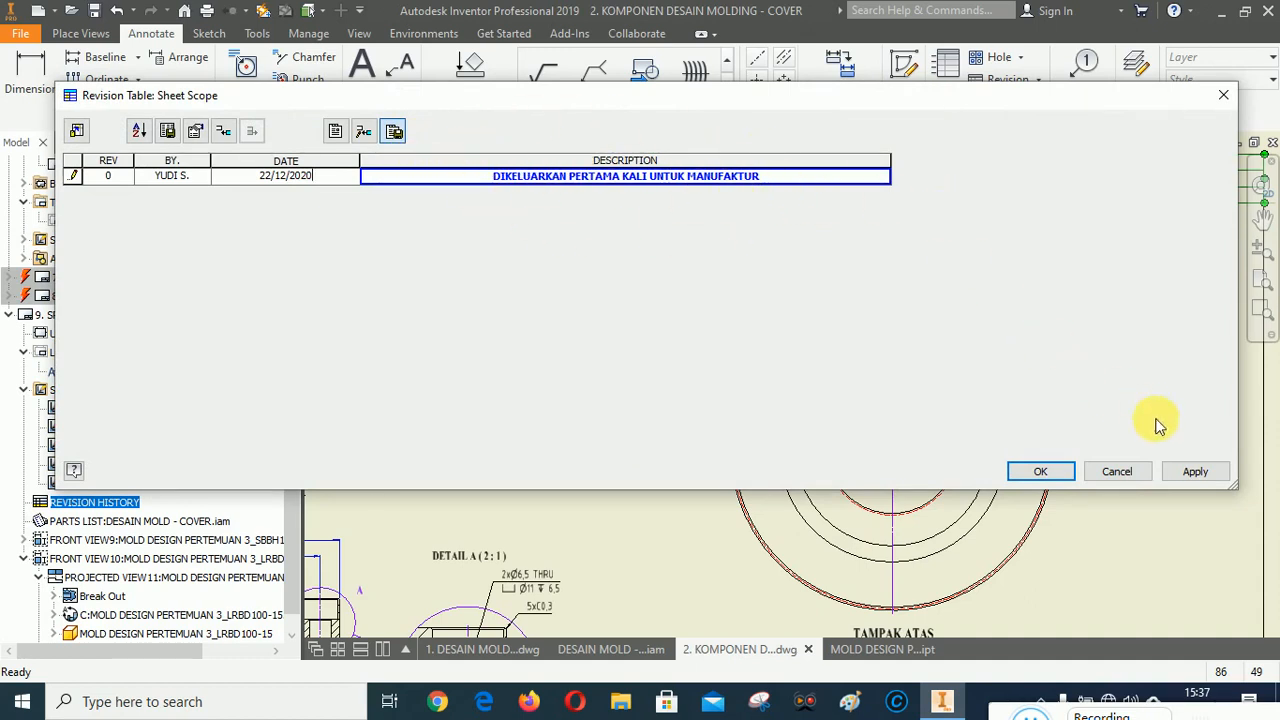
{"action": "left_click", "coordinate": [1197, 472]}
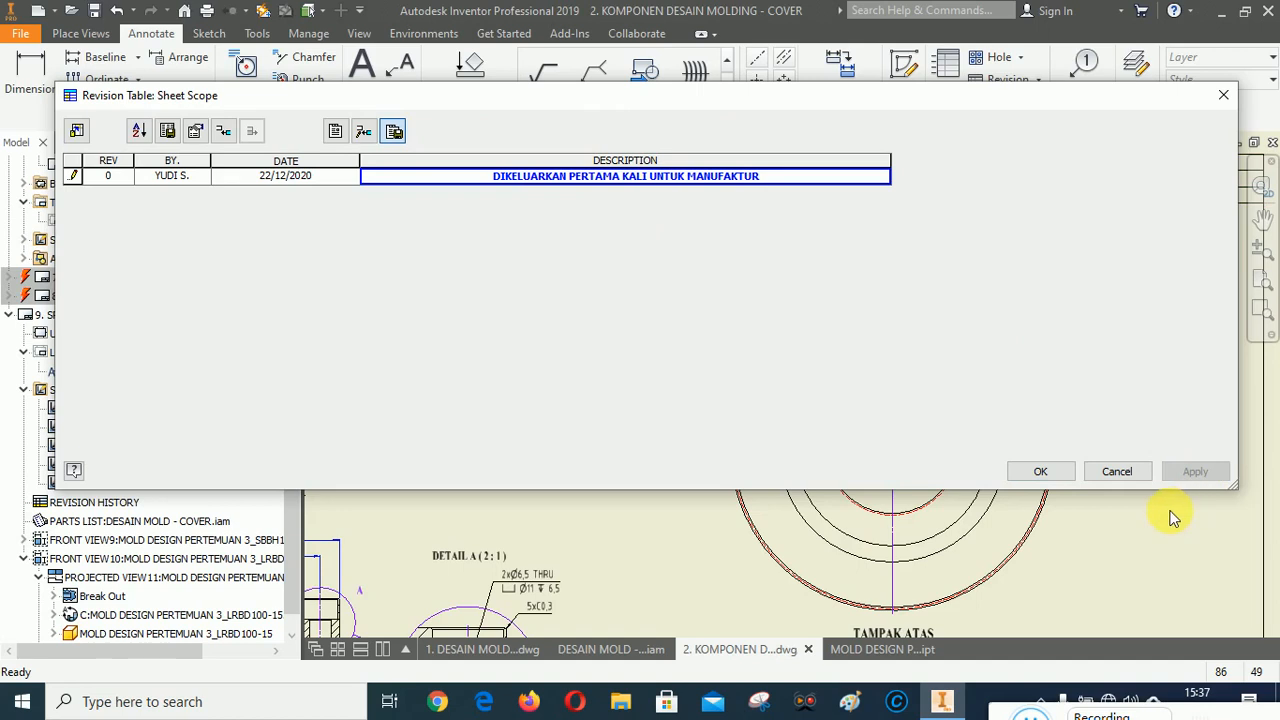
{"action": "left_click", "coordinate": [1040, 471]}
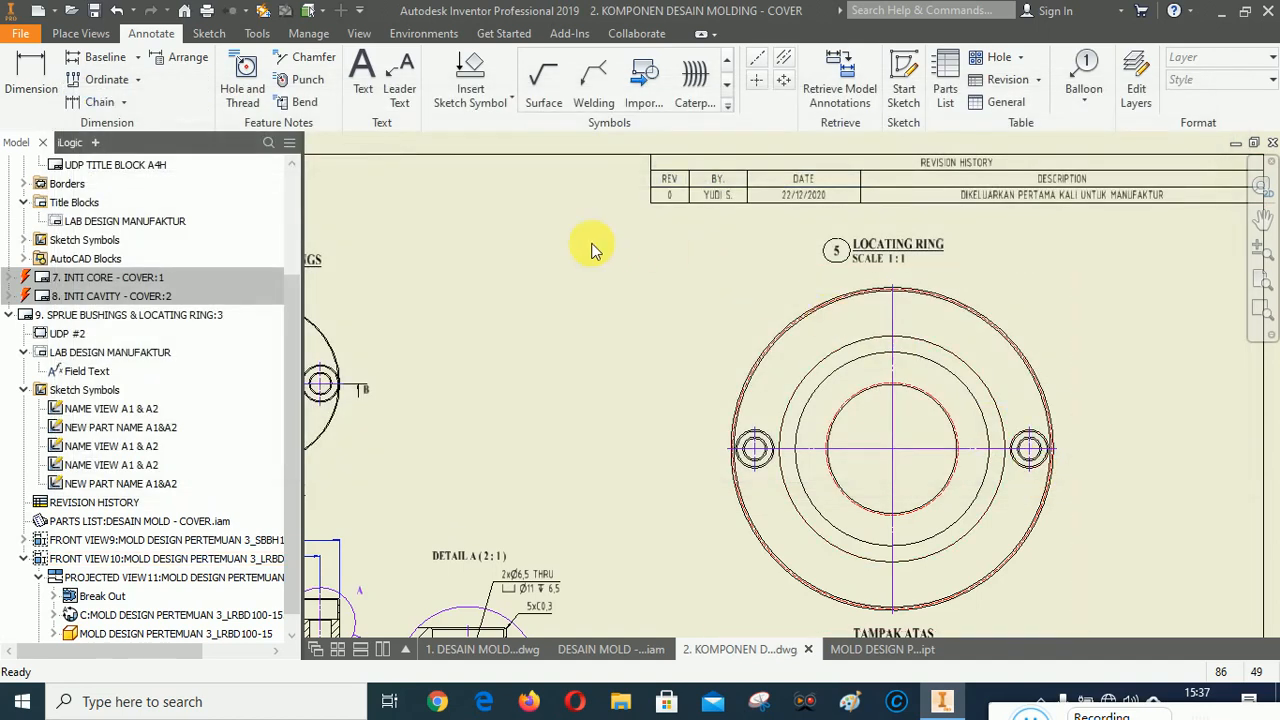
Zoom around the sheet to review the views, detail views, dimensions, parts list and title block.
{"action": "left_click", "coordinate": [1262, 282]}
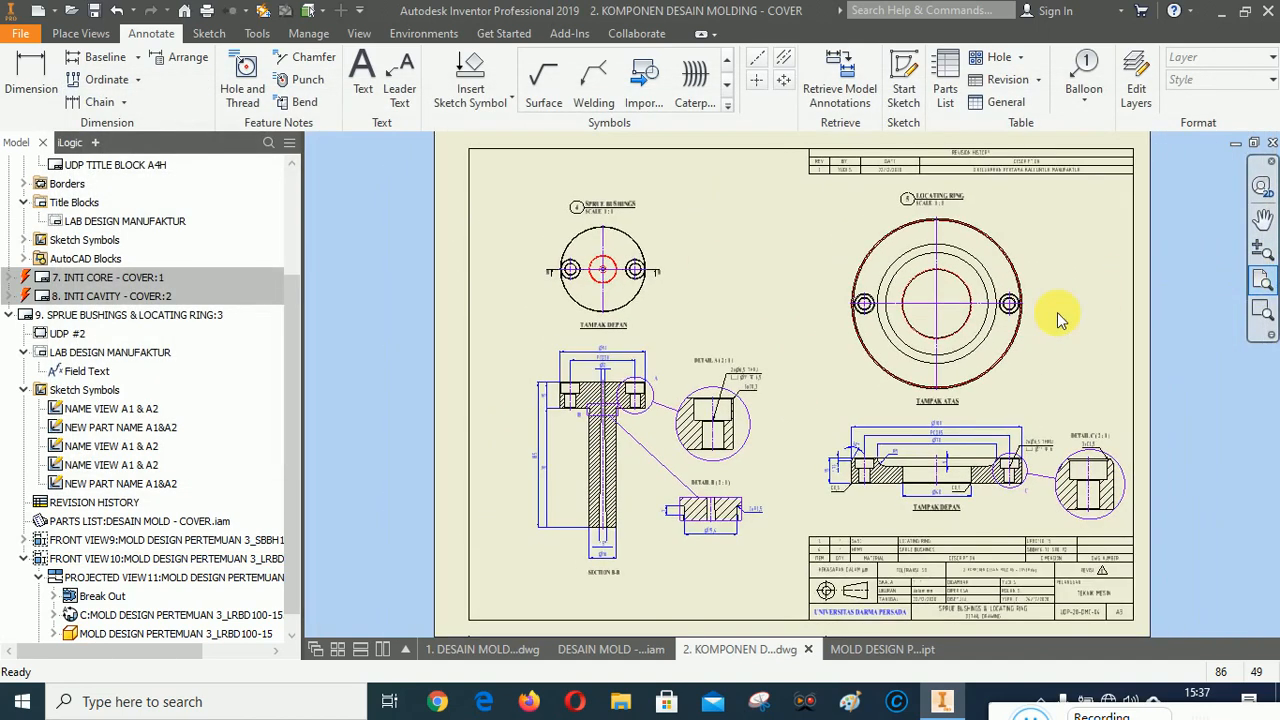
{"action": "scroll", "coordinate": [603, 200], "scroll_direction": "down", "scroll_amount": 6}
{"action": "scroll", "coordinate": [528, 192], "scroll_direction": "up", "scroll_amount": 5}
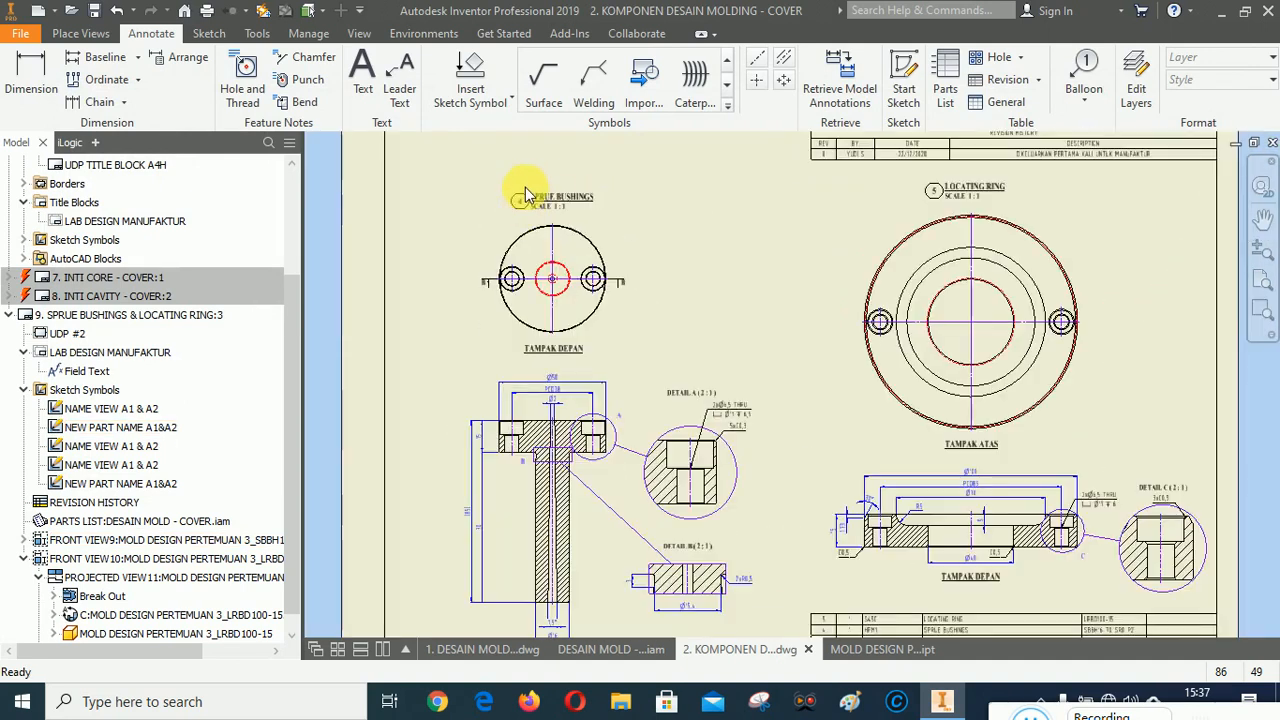
{"action": "scroll", "coordinate": [550, 487], "scroll_direction": "up", "scroll_amount": 2}
{"action": "scroll", "coordinate": [565, 505], "scroll_direction": "down", "scroll_amount": 6}
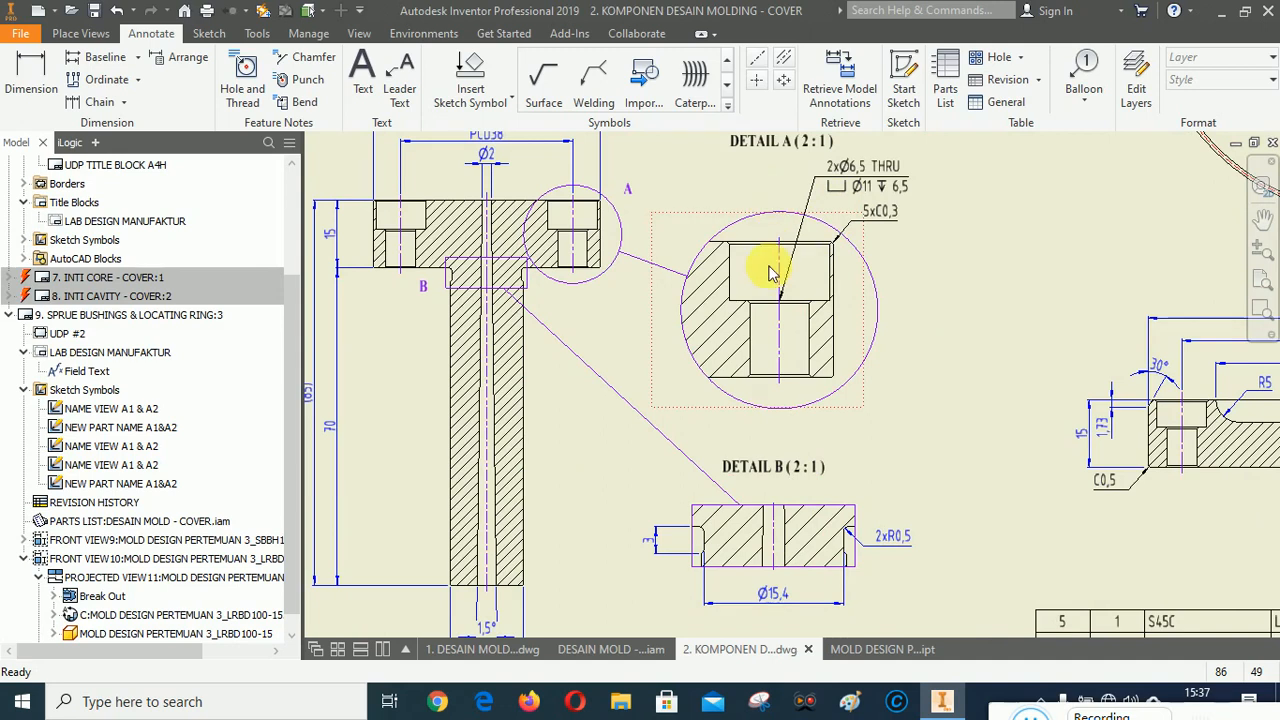
{"action": "scroll", "coordinate": [772, 303], "scroll_direction": "up", "scroll_amount": 5}
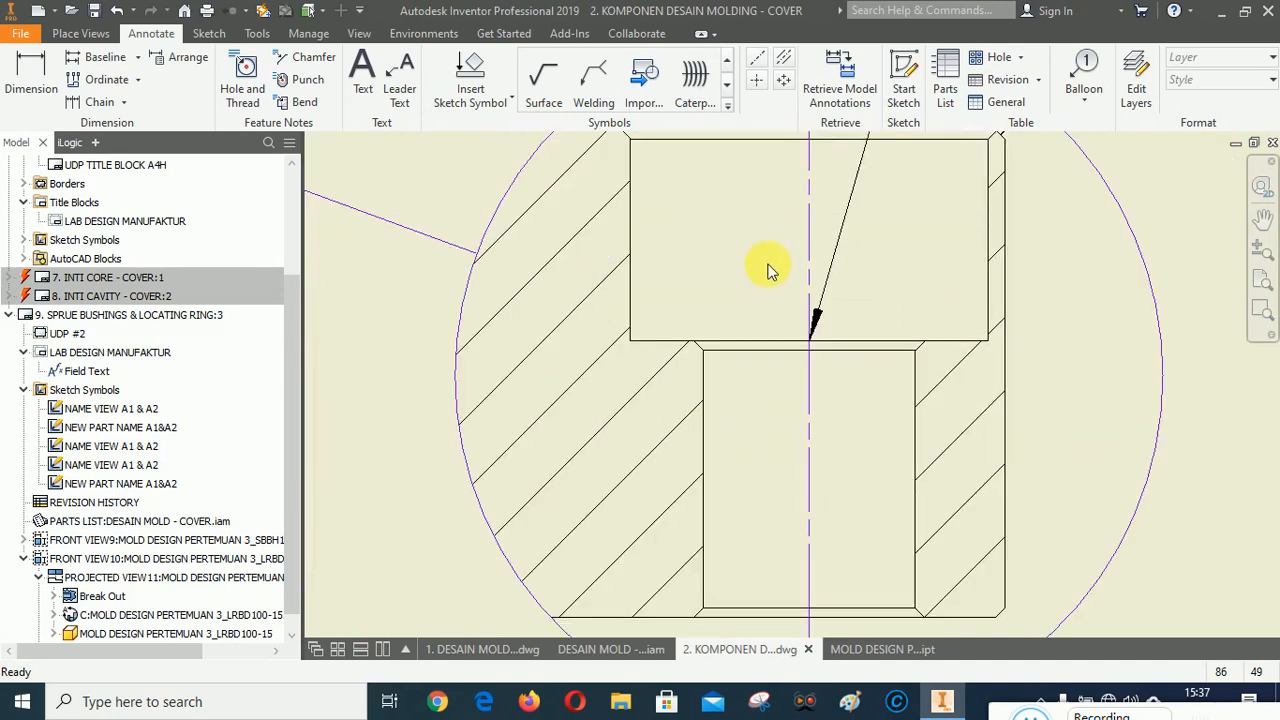
{"action": "scroll", "coordinate": [771, 233], "scroll_direction": "down", "scroll_amount": 3}
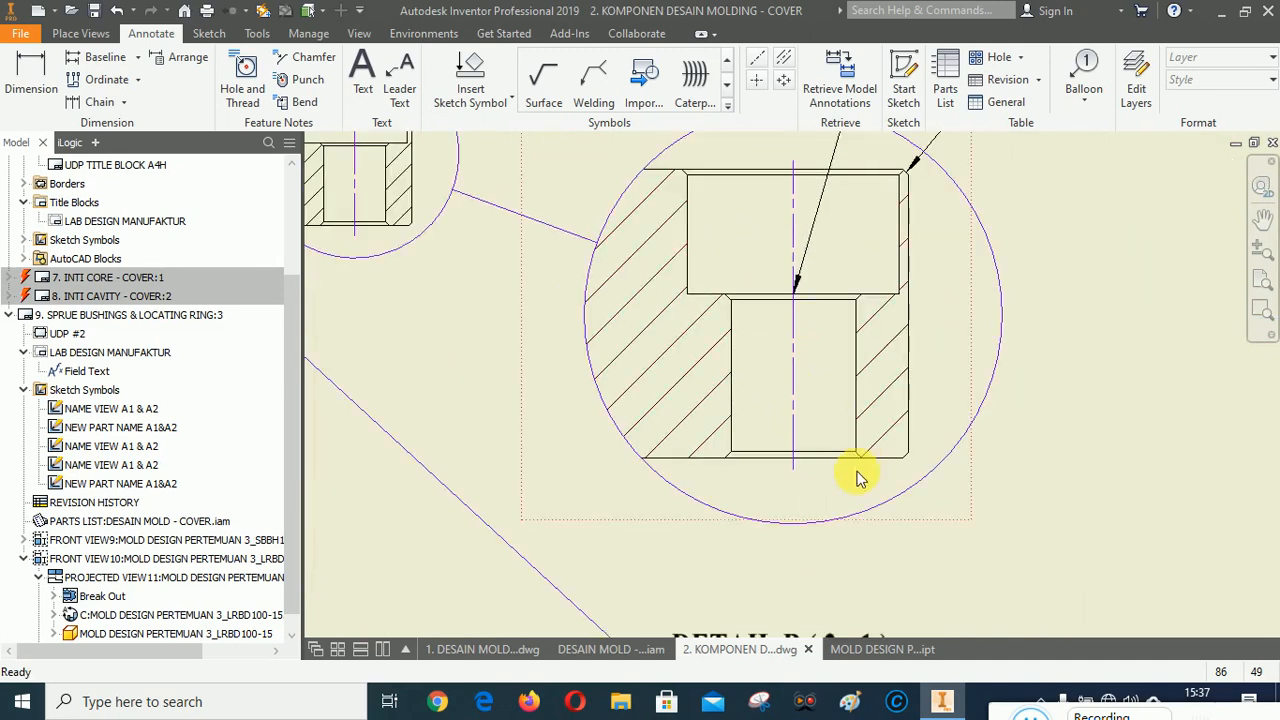
{"action": "scroll", "coordinate": [862, 460], "scroll_direction": "down", "scroll_amount": 4}
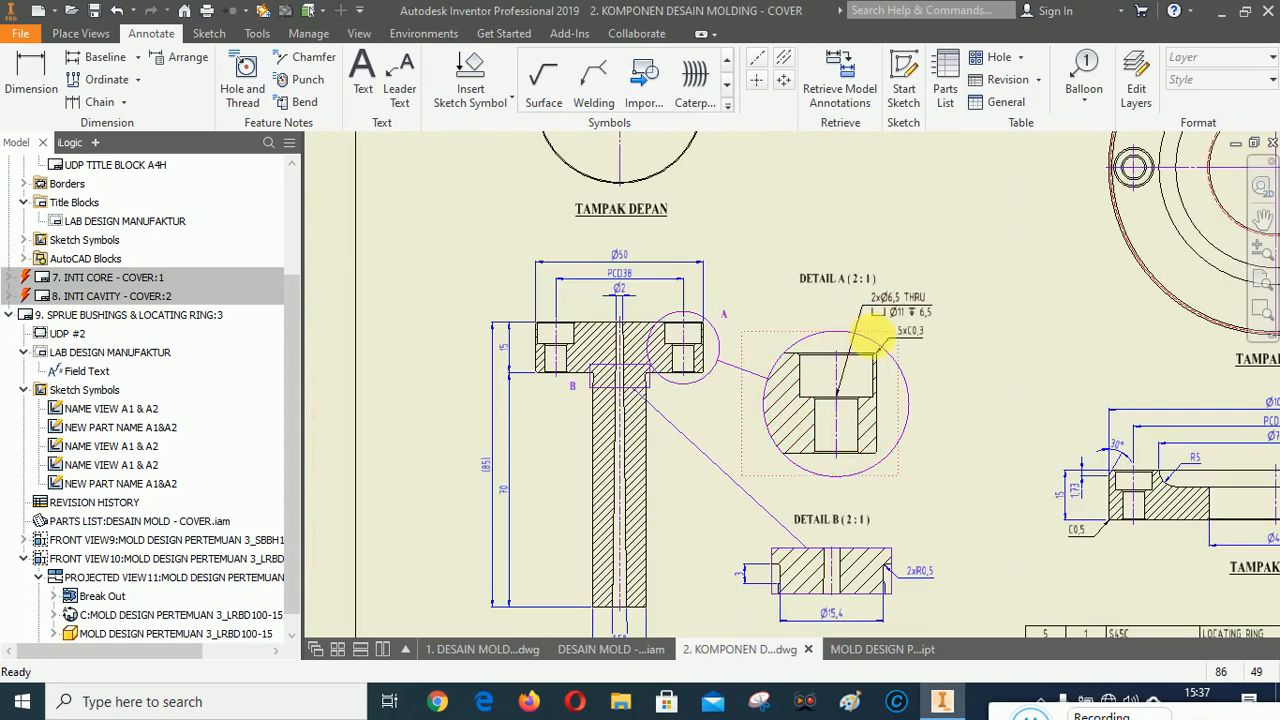
{"action": "scroll", "coordinate": [877, 452], "scroll_direction": "up", "scroll_amount": 3}
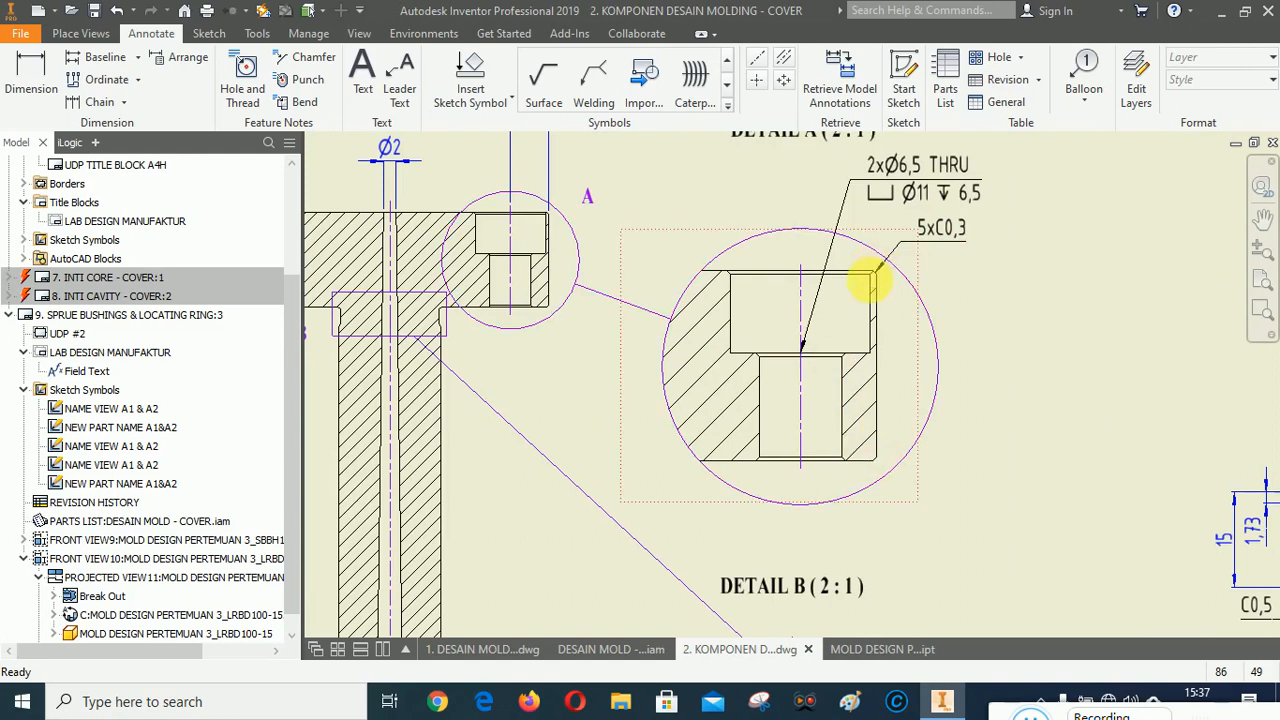
{"action": "scroll", "coordinate": [694, 277], "scroll_direction": "down", "scroll_amount": 4}
{"action": "scroll", "coordinate": [1073, 390], "scroll_direction": "up", "scroll_amount": 3}
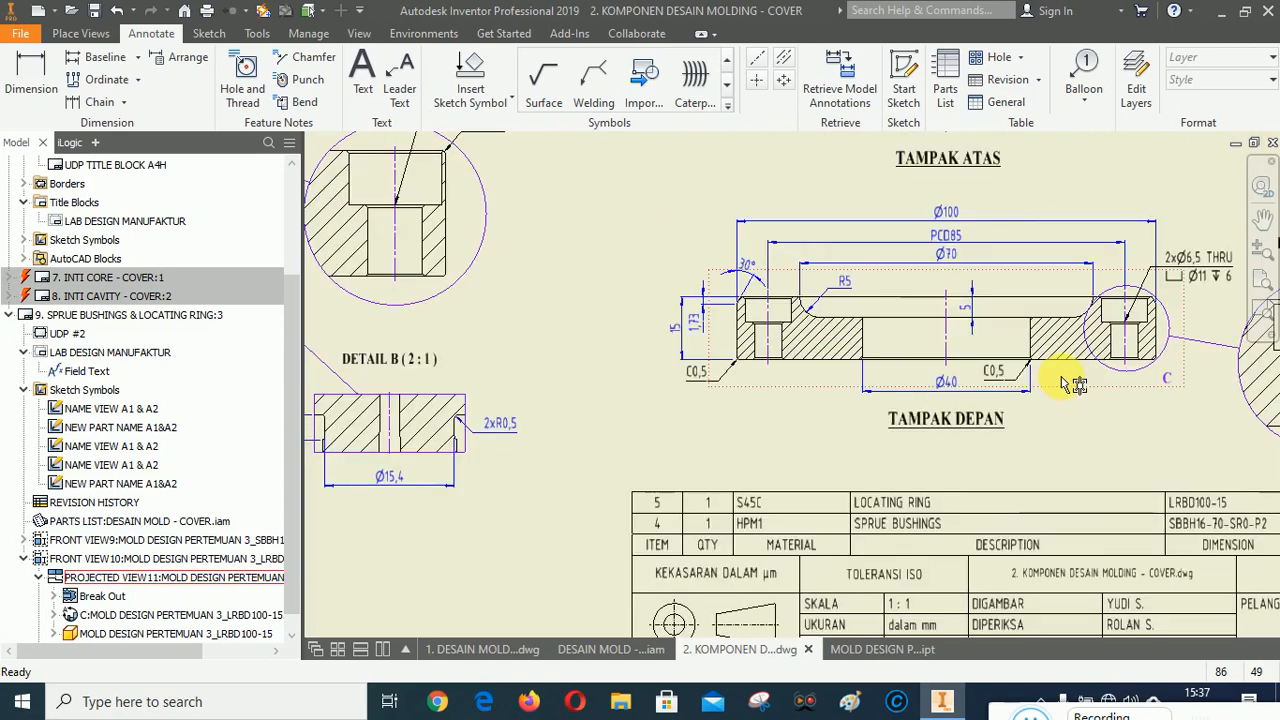
{"action": "scroll", "coordinate": [891, 375], "scroll_direction": "down", "scroll_amount": 3}
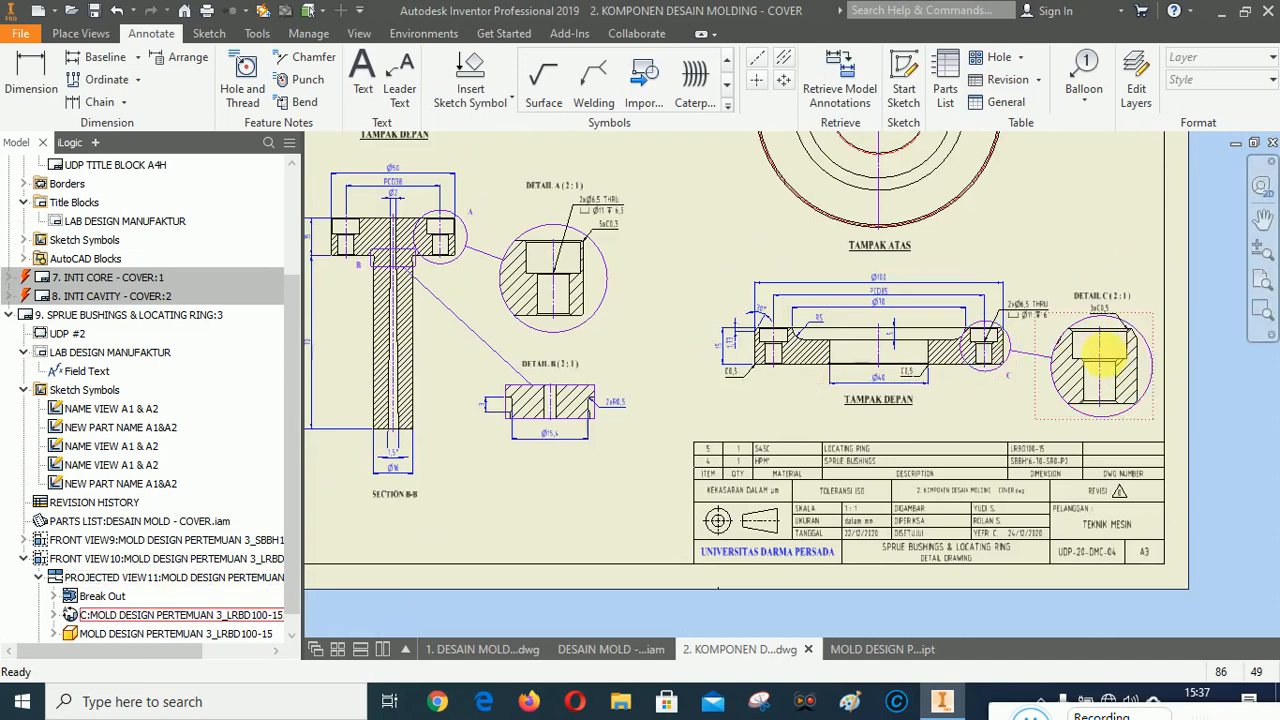
{"action": "scroll", "coordinate": [1100, 364], "scroll_direction": "up", "scroll_amount": 3}
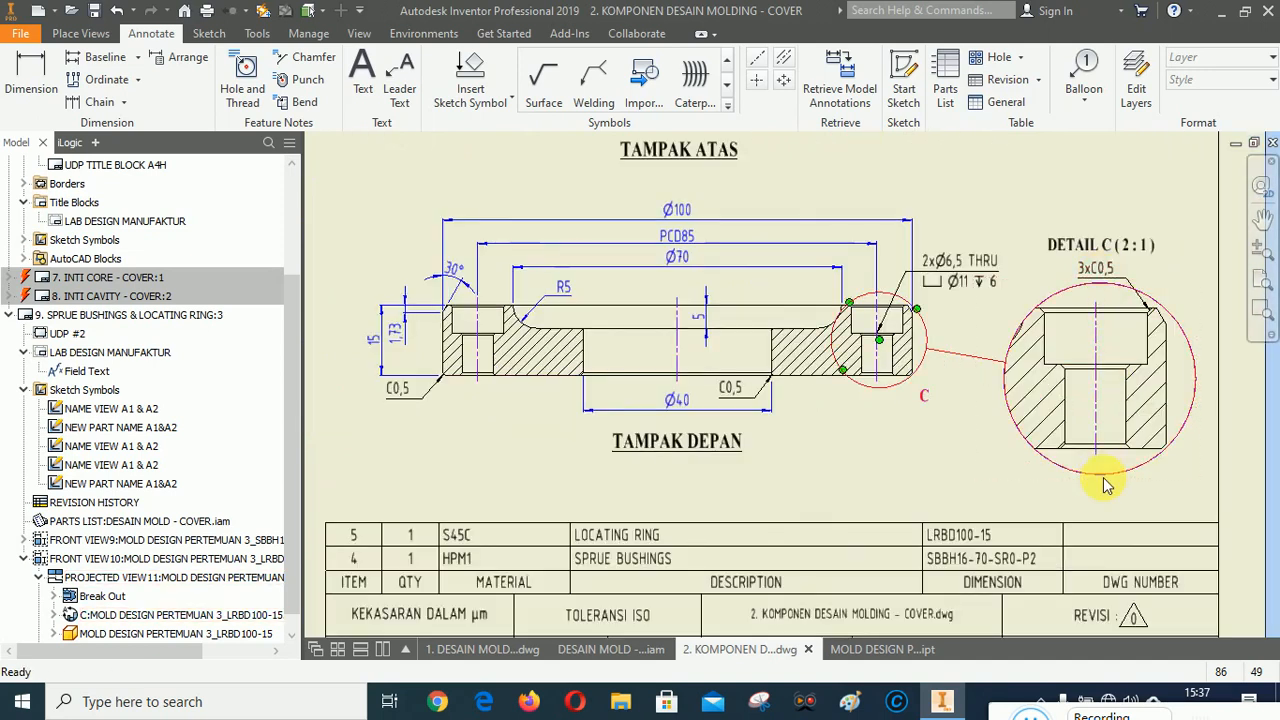
{"action": "scroll", "coordinate": [1103, 480], "scroll_direction": "down", "scroll_amount": 2}
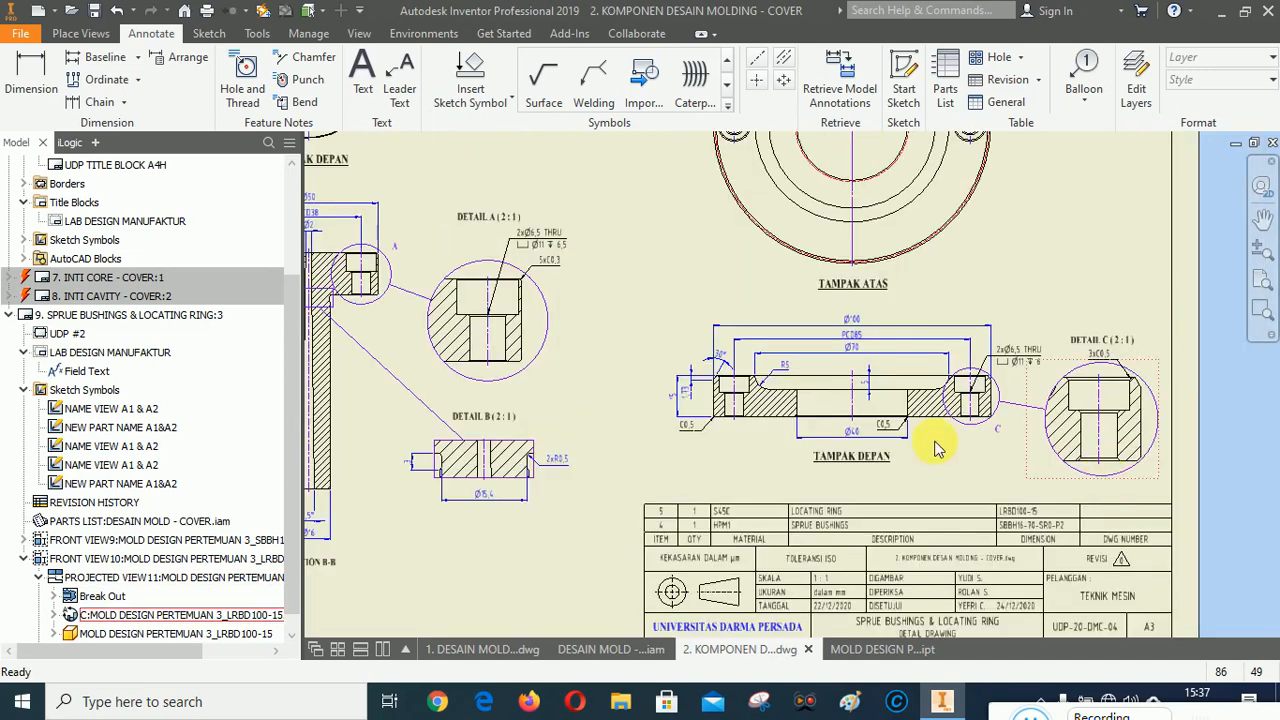
{"action": "left_click", "coordinate": [1262, 285]}
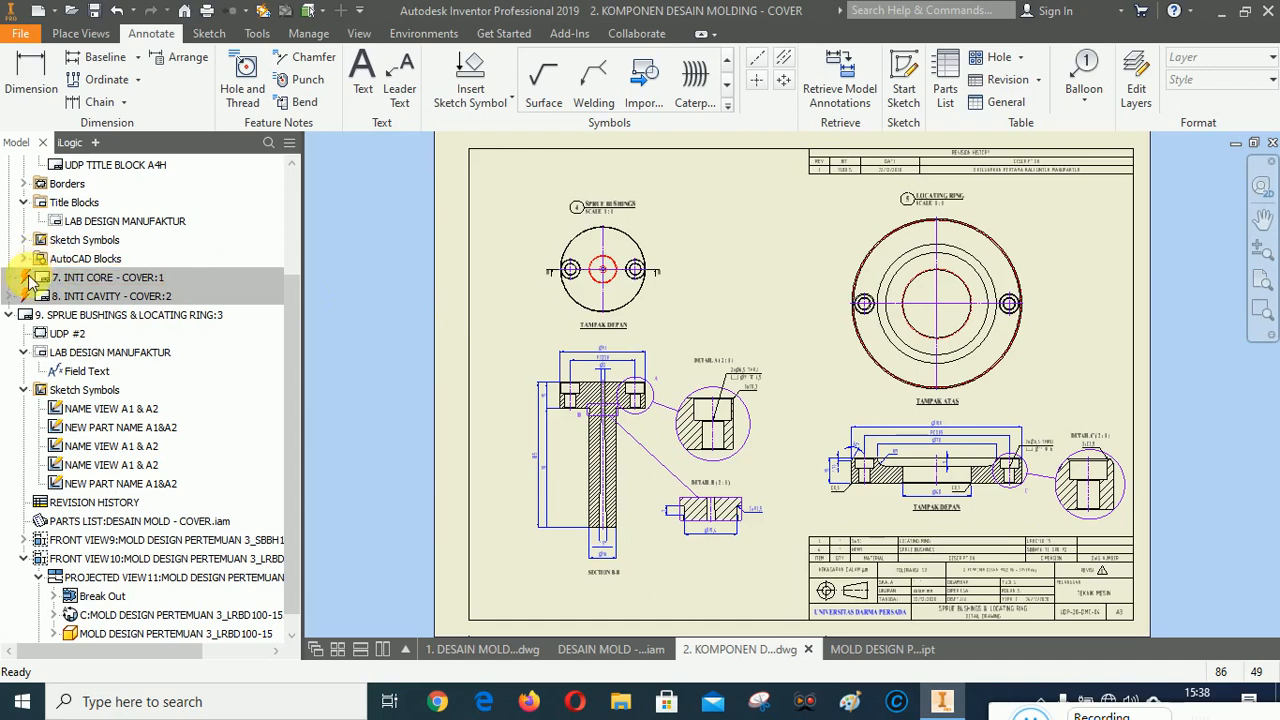
Activate the INTI CORE, INTI CAVITY and SPRUE BUSHINGS & LOCATING RING sheets in turn to review them.
{"action": "left_click", "coordinate": [263, 13]}
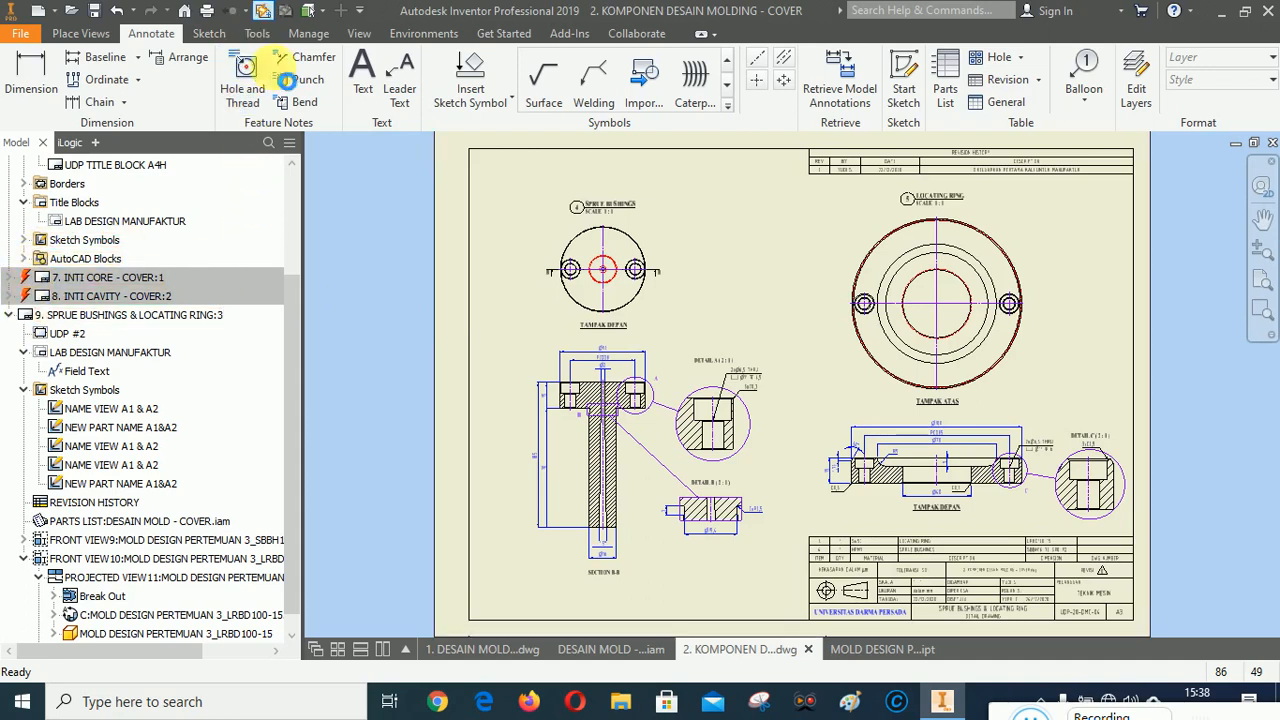
{"action": "double_click", "coordinate": [100, 277]}
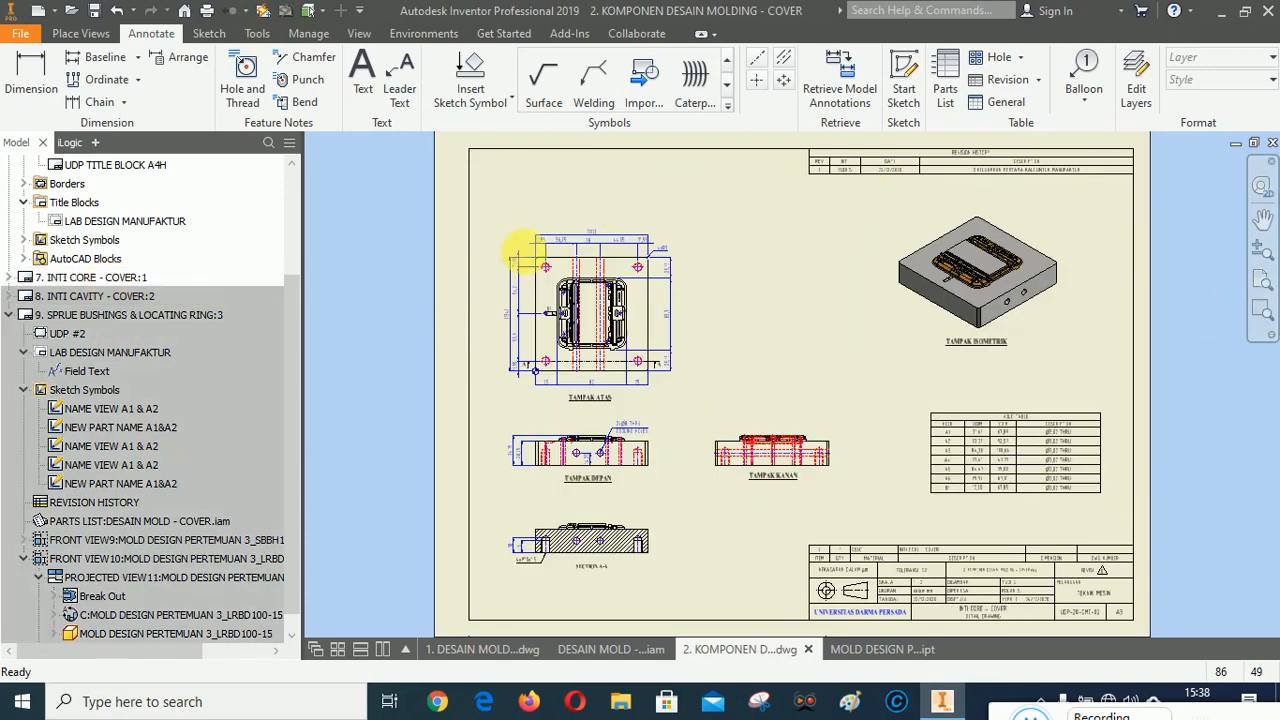
{"action": "double_click", "coordinate": [108, 296]}
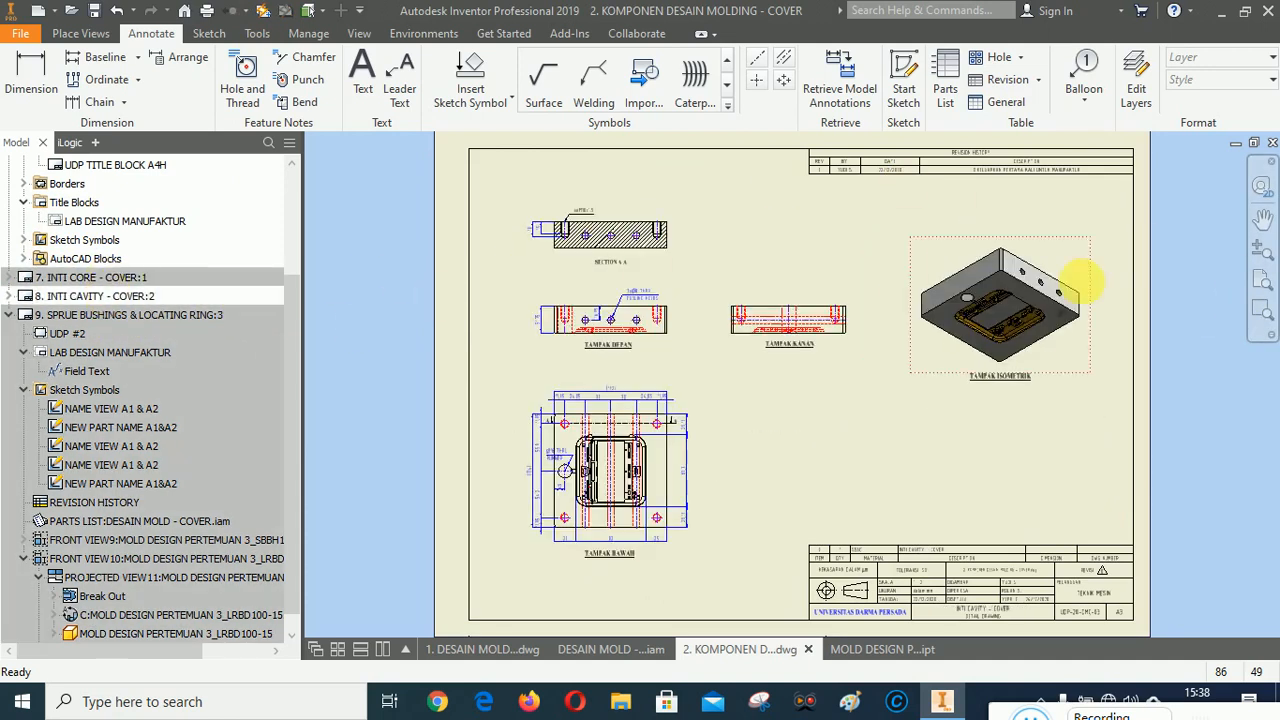
{"action": "double_click", "coordinate": [108, 316]}
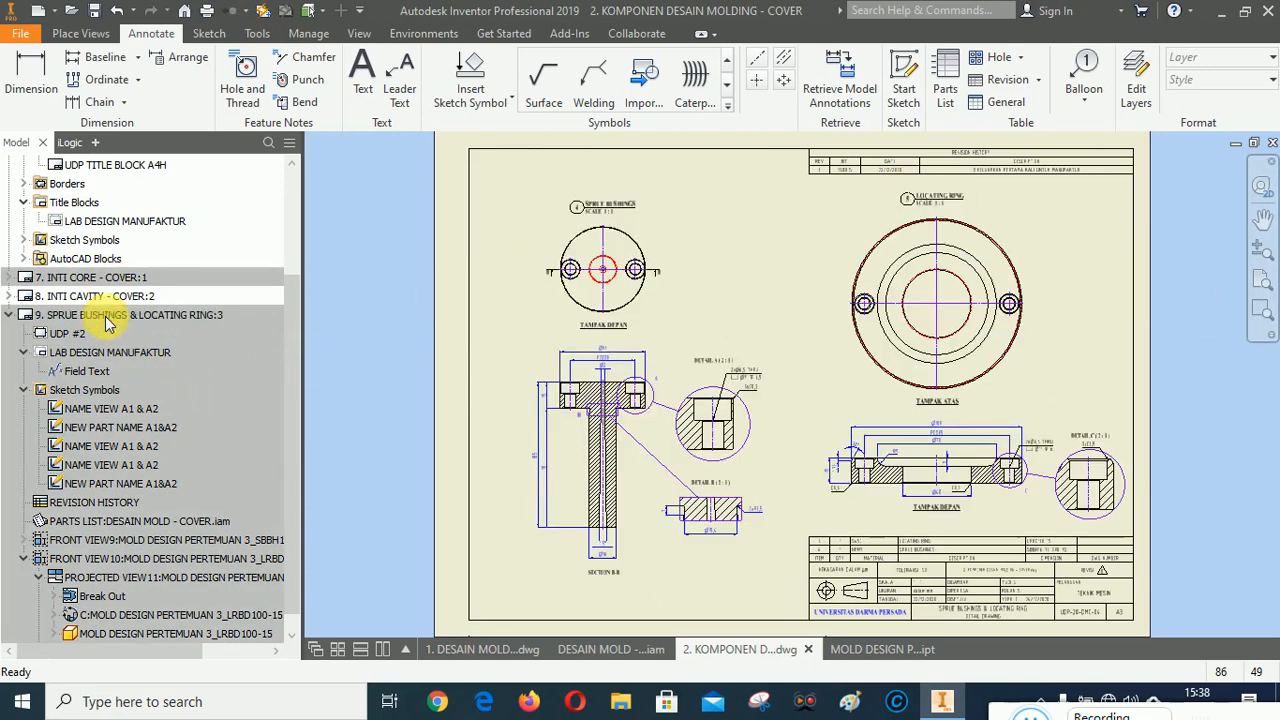
{"action": "left_click", "coordinate": [10, 316]}
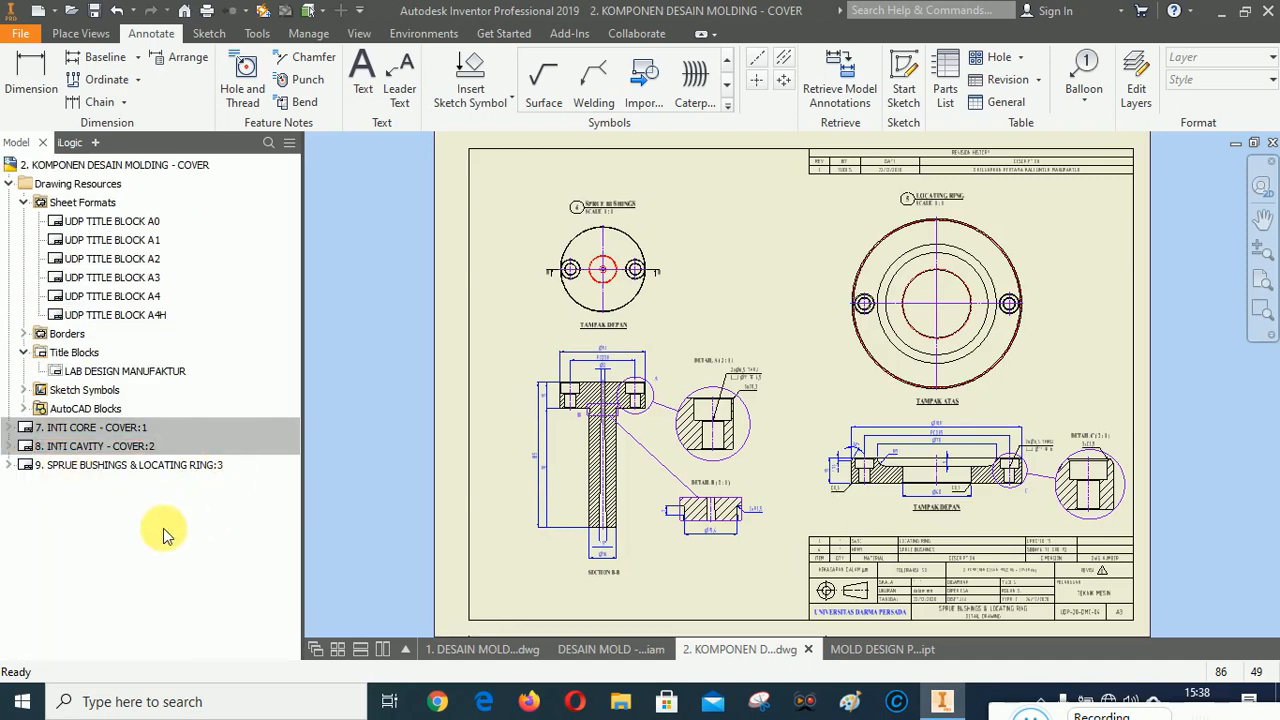